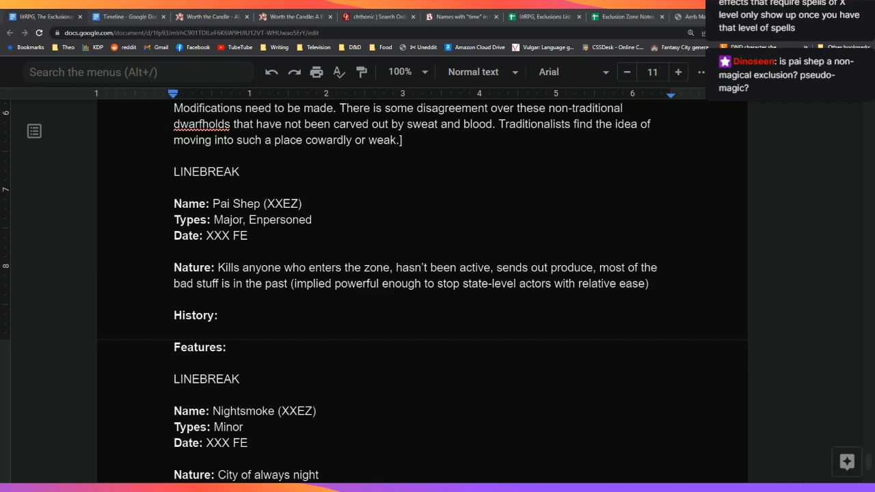
Step: Delete the XX from the Pai Shep name code so it reads (EZ)
click(406, 255)
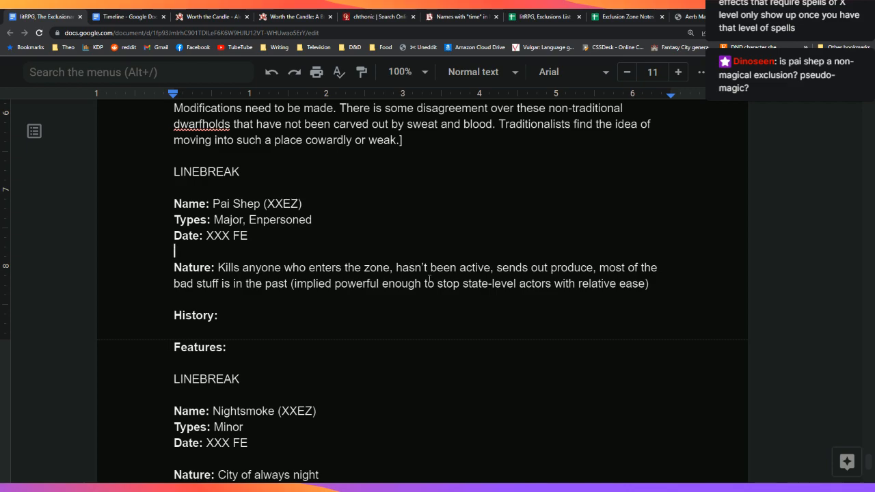
scroll(424, 277, down, 1)
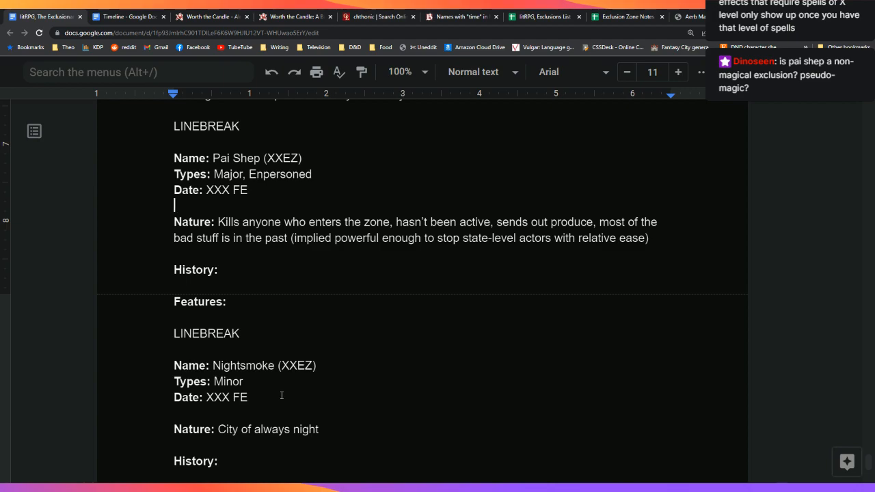
click(283, 159)
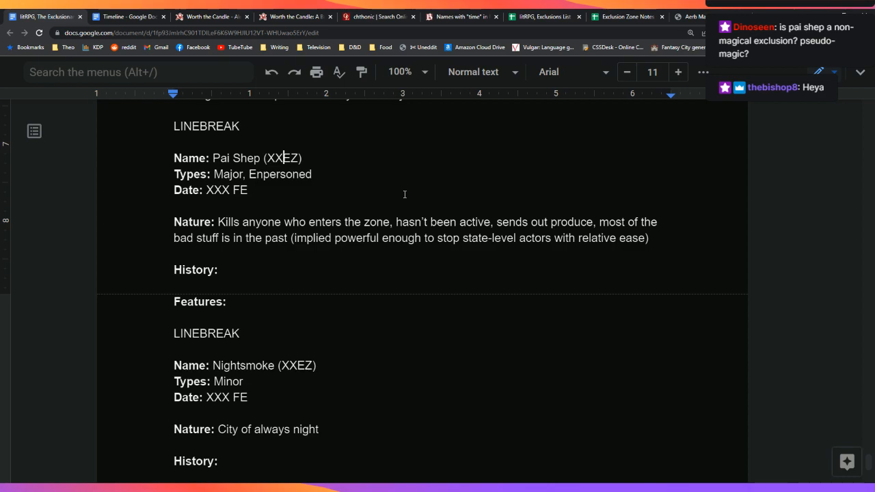
key(BackSpace)
key(BackSpace)
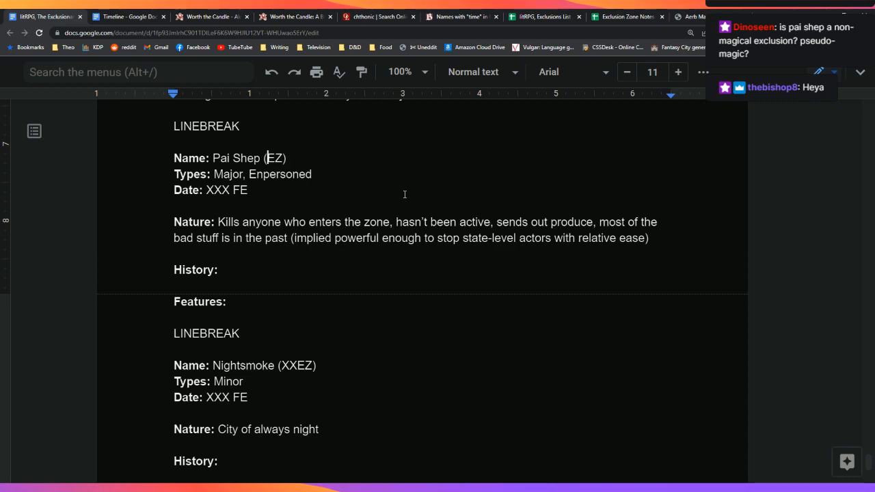
Step: Replace the XXX placeholder on the Date line with 136, making it 136 FE
click(405, 194)
key(Left)
key(Left)
key(Left)
key(Left)
key(Delete)
key(BackSpace)
key(BackSpace)
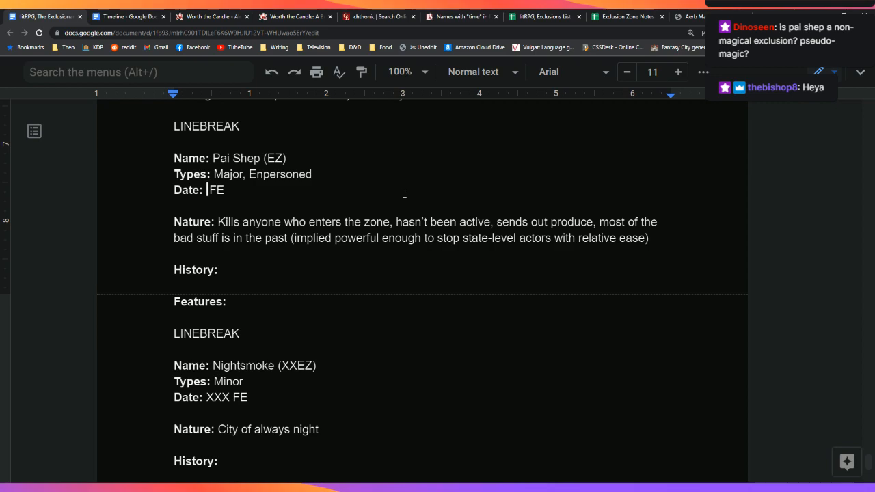
text(136)
key(Down)
key(Down)
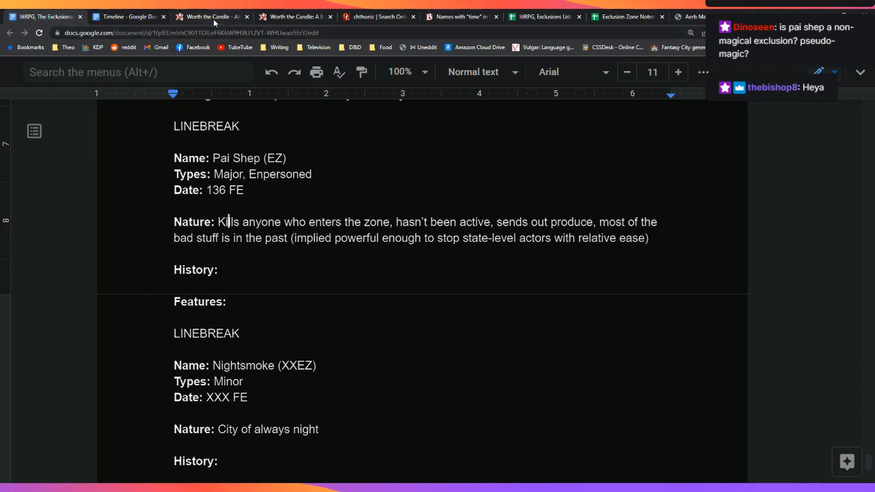
click(218, 221)
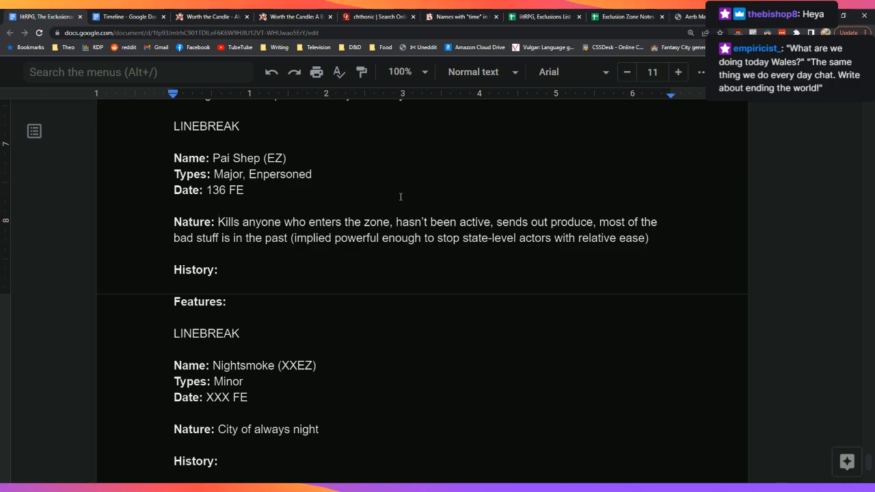
Step: Search the Worth the Candle page for 'thirteen horrors' and cycle through every match
click(218, 16)
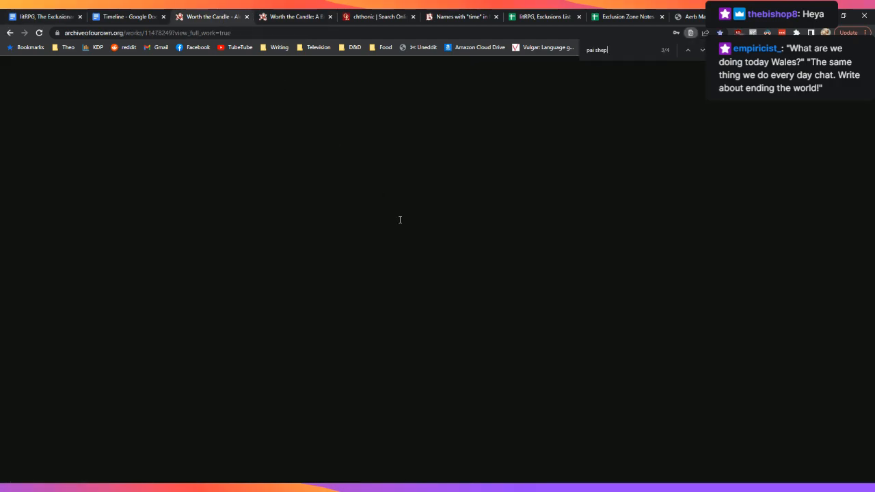
key(ctrl+f)
text(thirt)
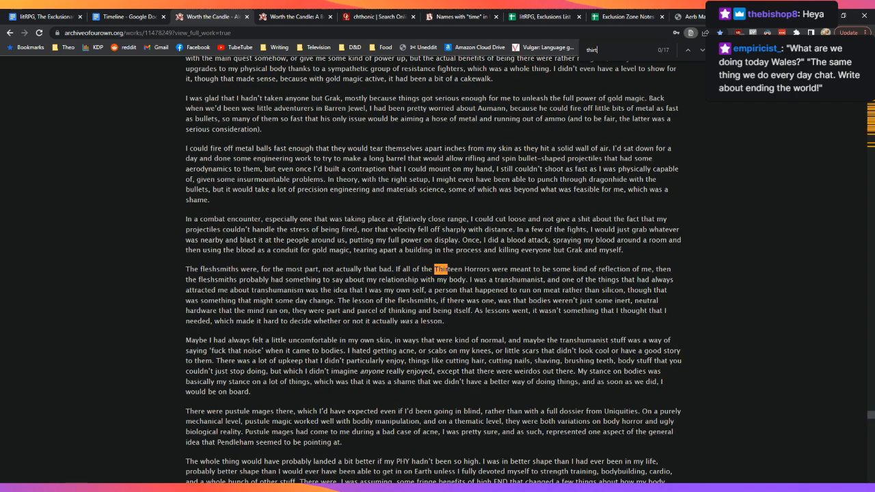
text(een horr)
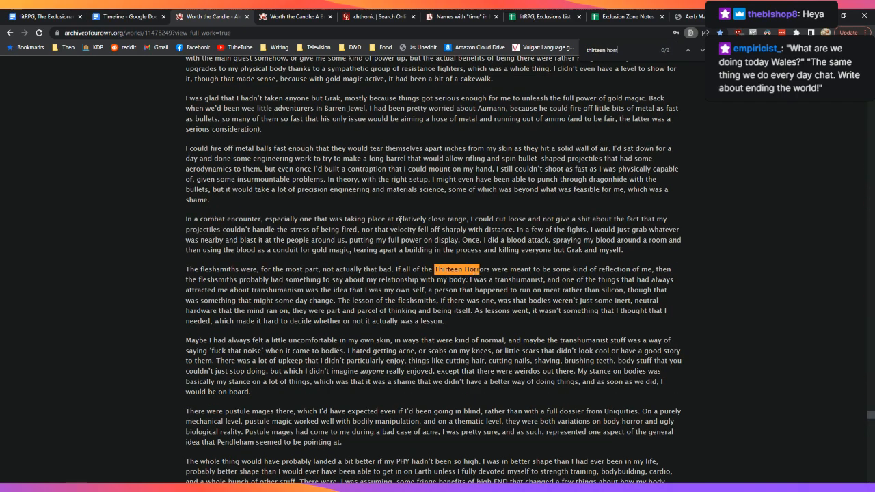
text(ors)
click(703, 50)
click(702, 49)
click(702, 50)
click(702, 50)
click(702, 50)
click(702, 50)
Step: Search 'slayer of hor' and select the sentence about the land of Pai Shep
text(s)
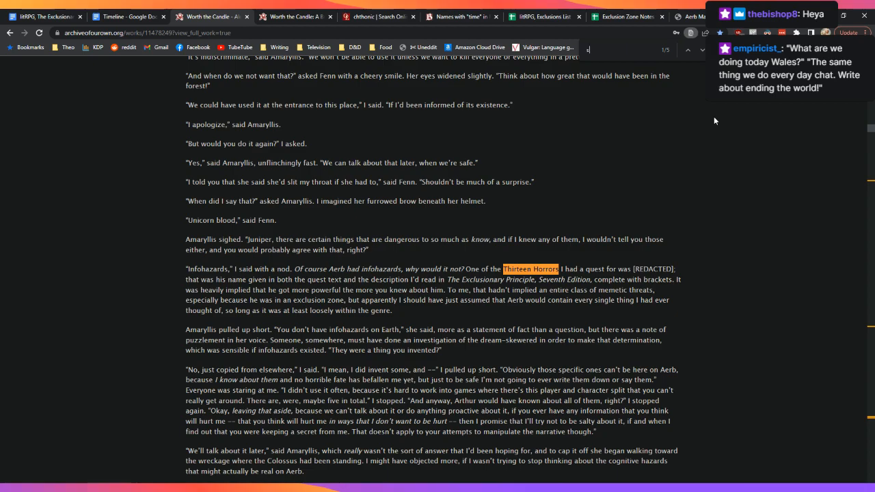
text(layer of hor)
scroll(705, 210, down, 2)
scroll(705, 215, down, 2)
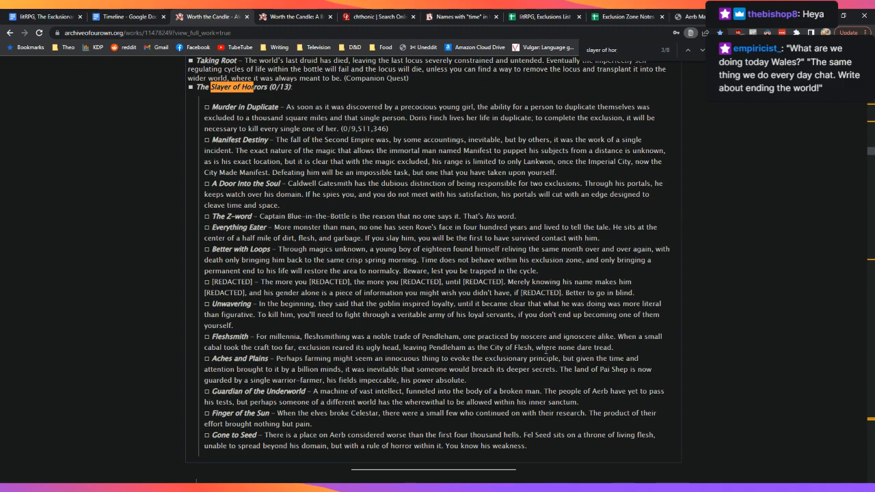
drag(562, 379, 561, 372)
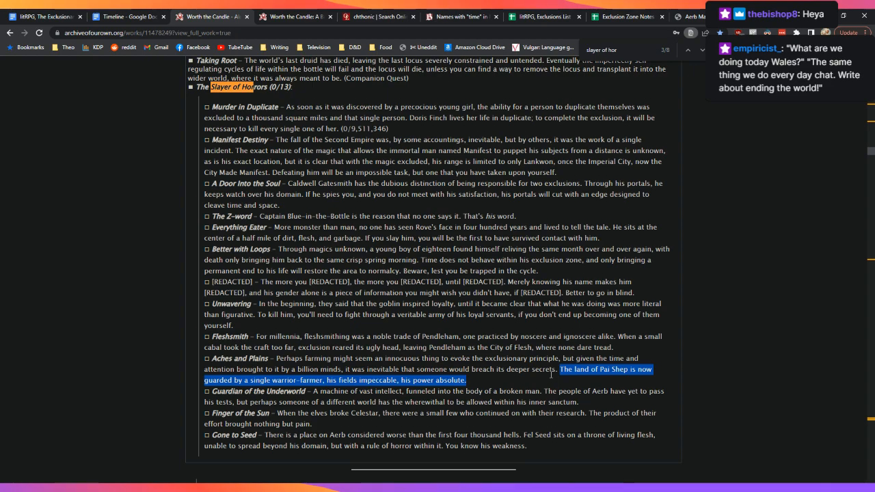
drag(551, 374, 472, 380)
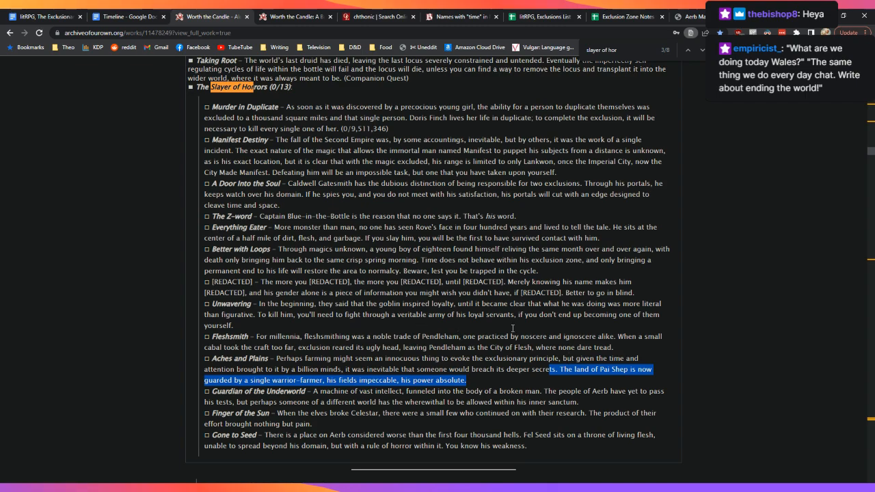
click(190, 241)
click(43, 15)
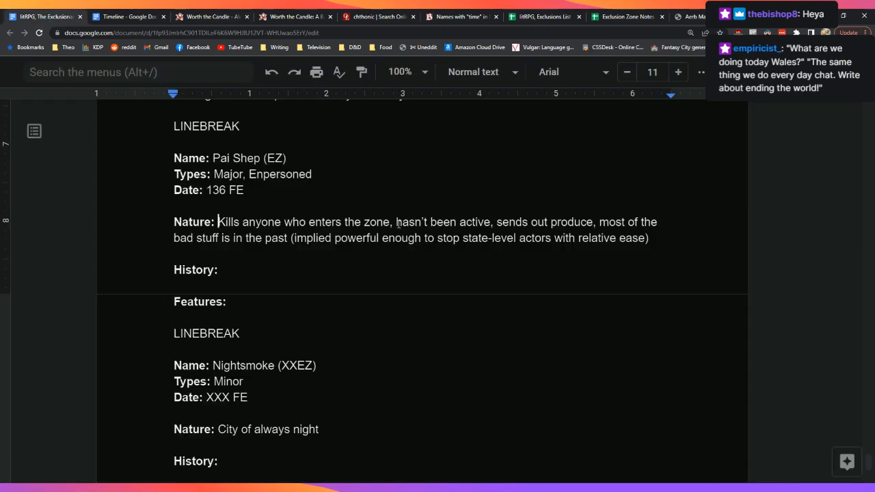
Step: Insert VF before EZ so the Pai Shep name code reads (VFEZ)
click(267, 162)
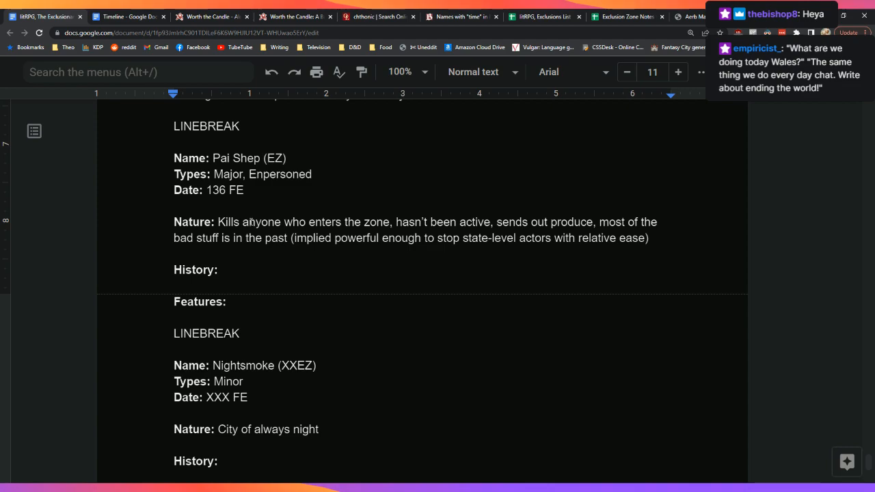
text(VF)
key(Down)
key(Down)
key(Down)
key(Right)
key(Right)
key(Right)
key(Right)
key(Right)
key(Right)
key(Right)
key(Right)
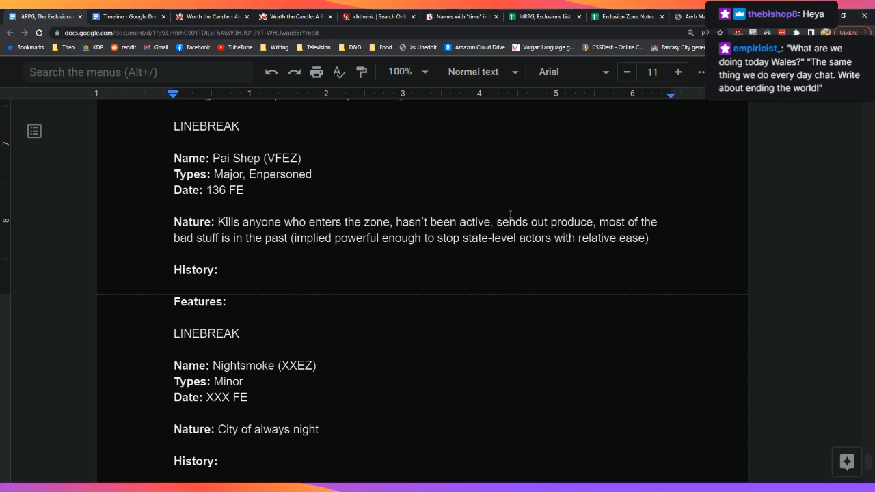
Step: After 'Nature:', push the old notes two lines down and type 'The Pai Shep Exclusion Zone (VFEZ)'
key(Return)
key(Return)
key(Up)
key(Left)
text(Th)
key(BackSpace)
key(BackSpace)
text(The )
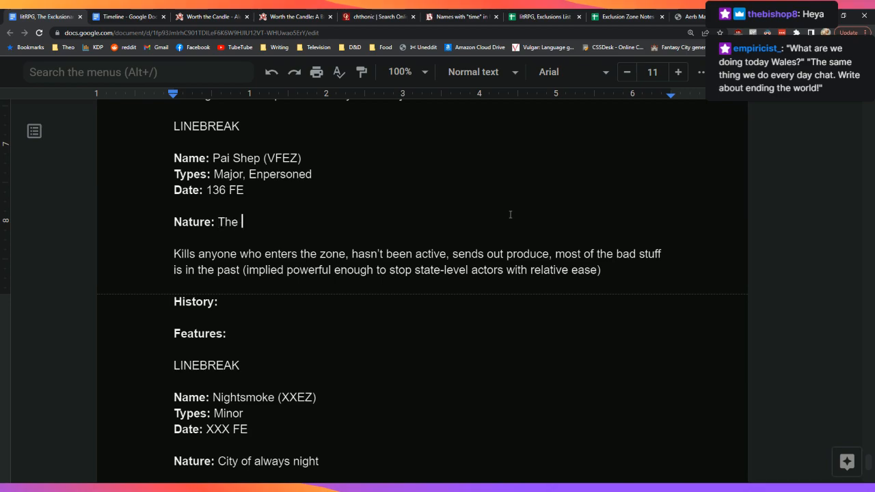
text(Pai Shep E)
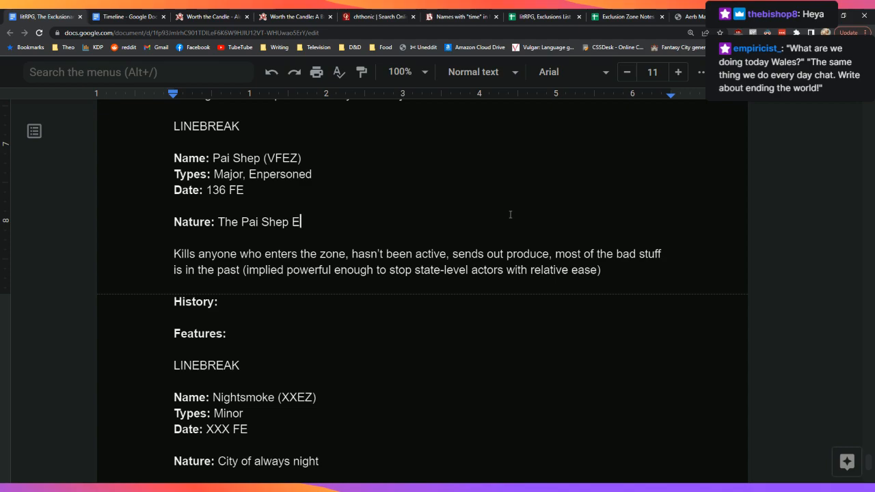
text(xclusion Zone )
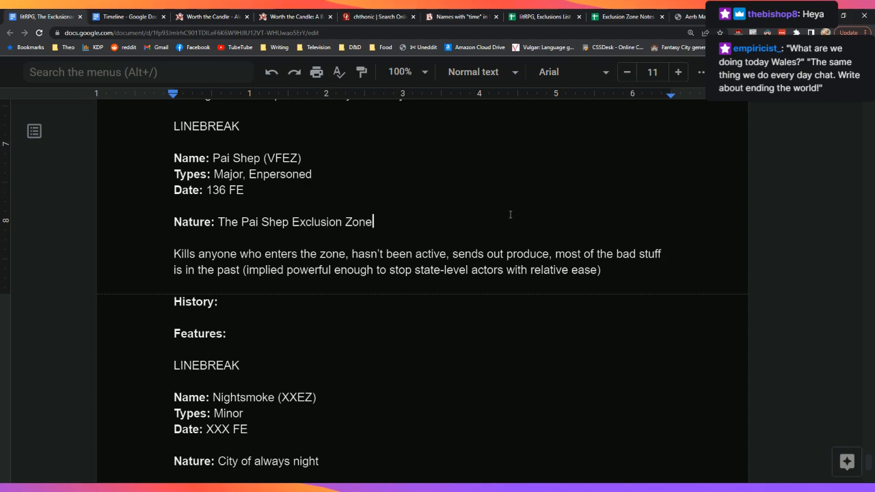
text((VFE))
key(Left)
text(VFEZ)
key(Right)
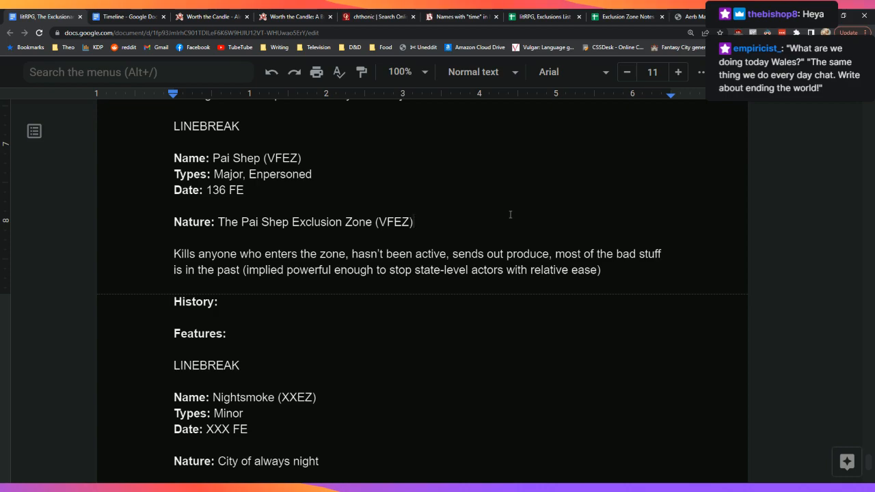
key(BackSpace)
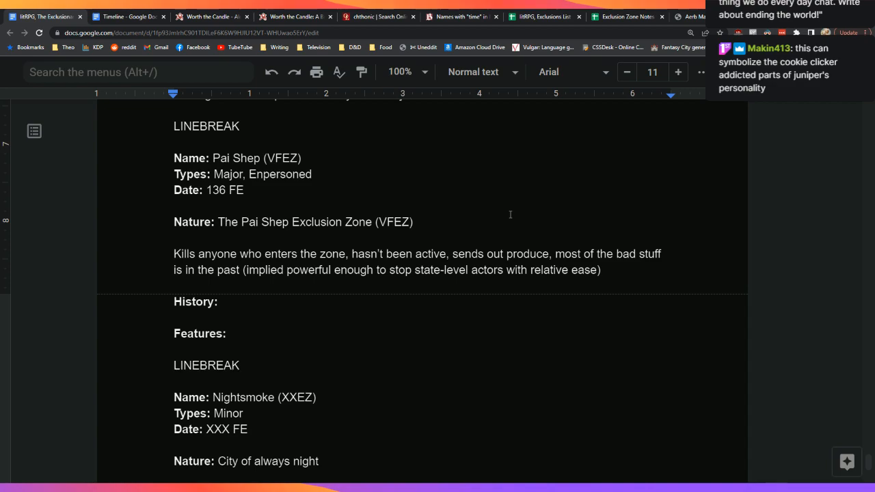
Step: Add '(formerly the Verdant Fields Exclusion Zone)' after the zone's name in the Nature line
text(=)
key(BackSpace)
text((formerly the Verdarn)
key(BackSpace)
key(BackSpace)
text(nt Fa)
key(BackSpace)
text(ields Exclusion )
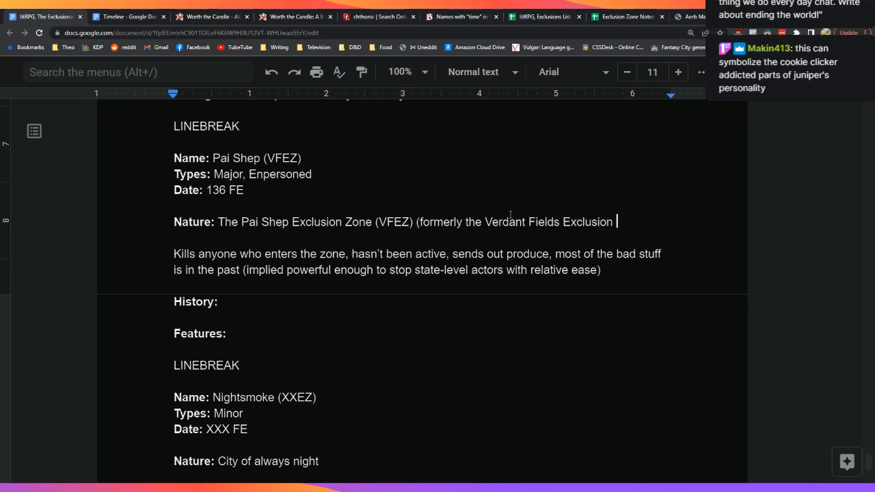
text(Zone),)
key(Up)
key(Up)
key(Up)
key(Up)
key(Left)
key(Left)
key(Left)
key(Left)
key(Left)
key(shift+Right)
key(shift+Right)
key(shift+Right)
key(shift+Right)
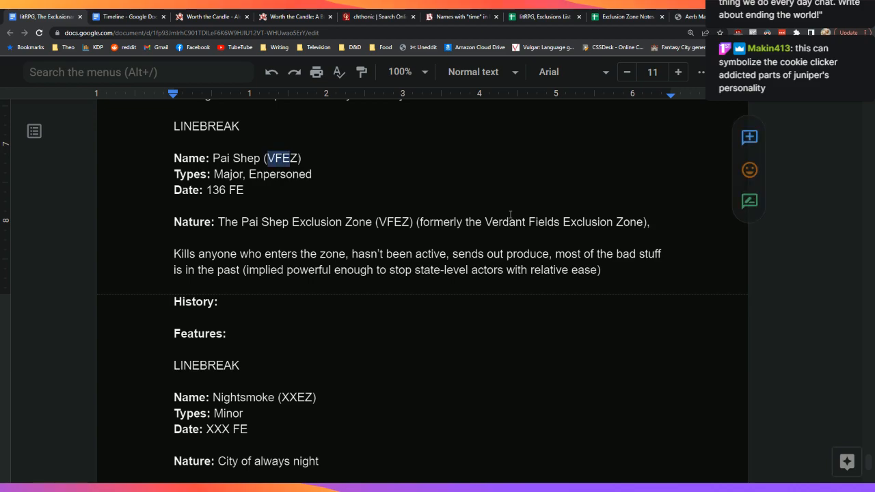
key(Down)
key(Down)
key(Down)
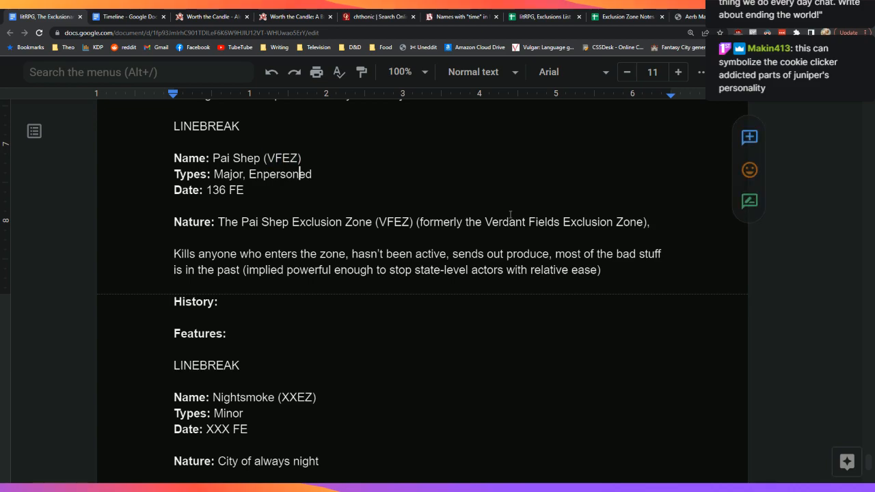
key(Up)
key(Up)
key(Up)
key(Down)
key(Down)
key(Up)
key(Up)
key(Down)
key(Down)
key(Down)
key(Down)
key(Down)
key(Left)
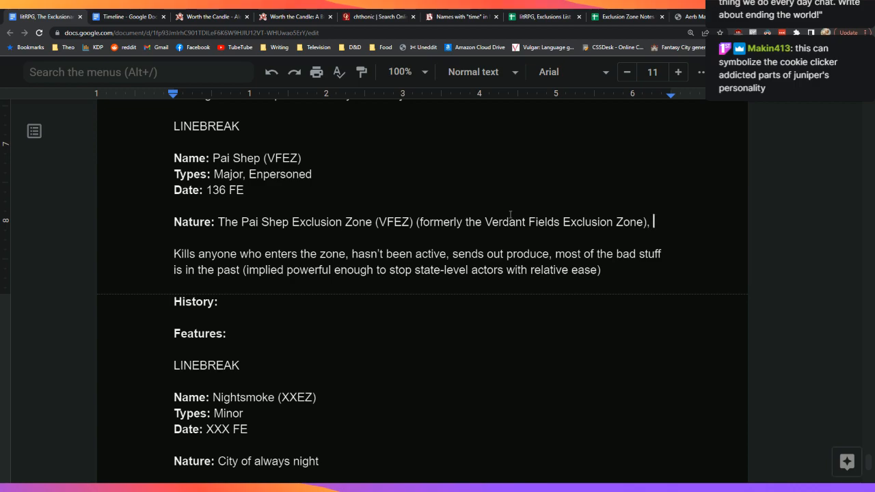
Step: Continue with 'is home to large, immaculate fields of various crops, and a lone farmer who tends to them.'
key(BackSpace)
text(is home)
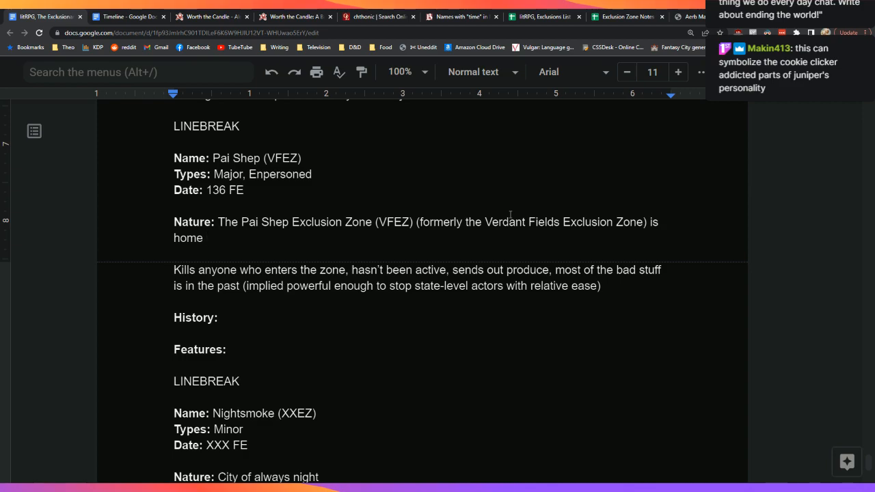
text(to )
text(im)
key(BackSpace)
key(BackSpace)
key(BackSpace)
text(large, immacu)
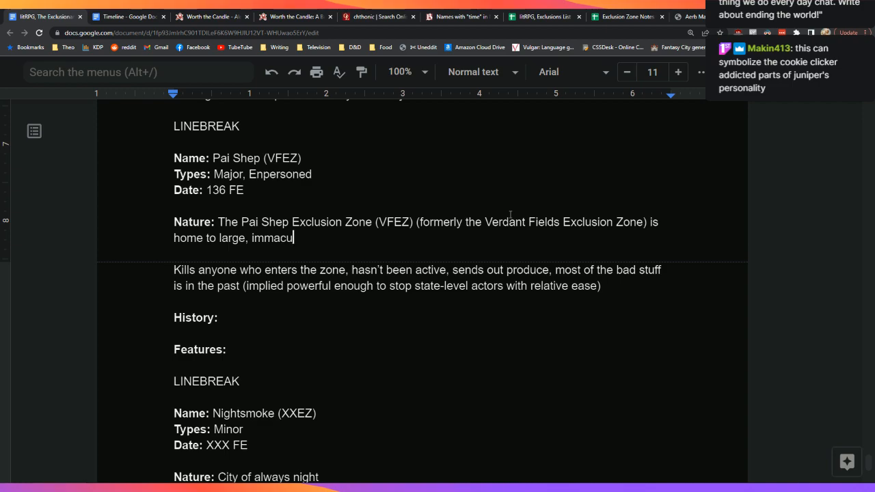
text(late fields o)
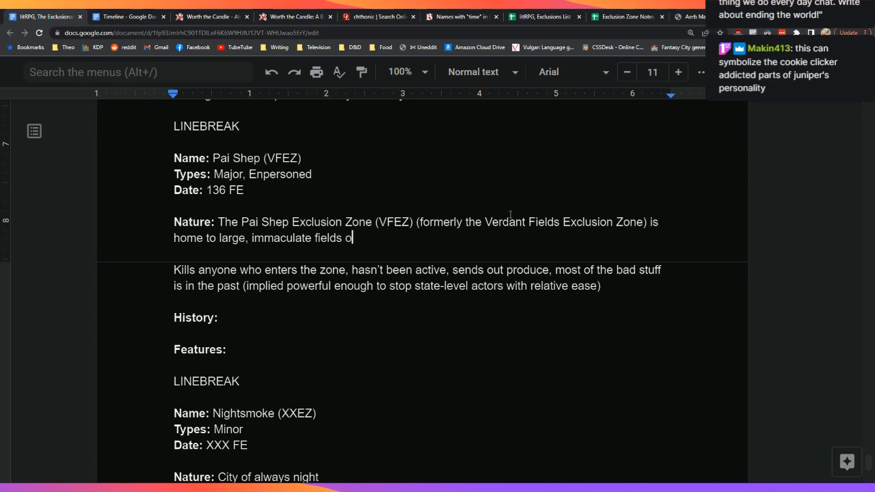
text(f b)
key(BackSpace)
text(various crops,)
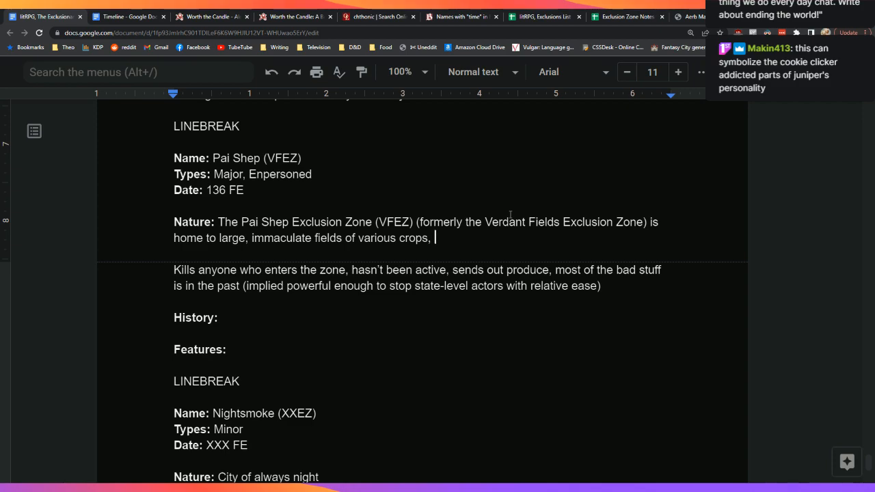
key(BackSpace)
key(BackSpace)
text(.)
key(BackSpace)
text(, and a lone fa)
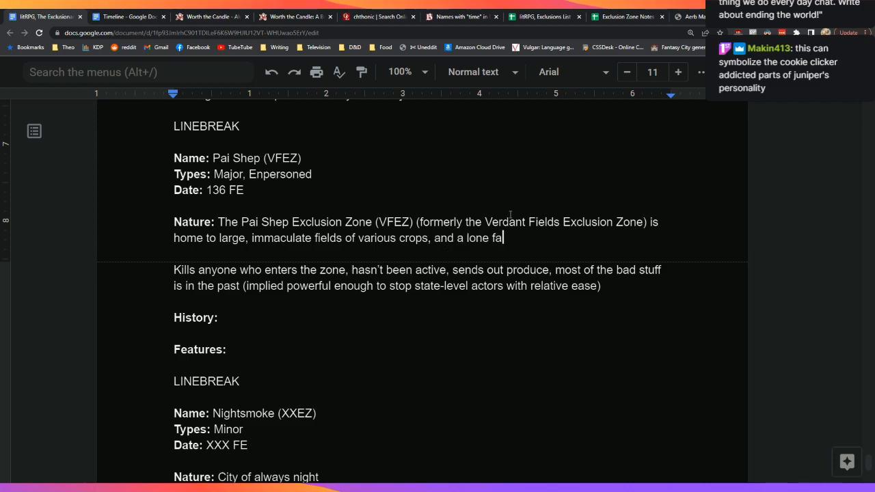
text(rmer who tends to them.)
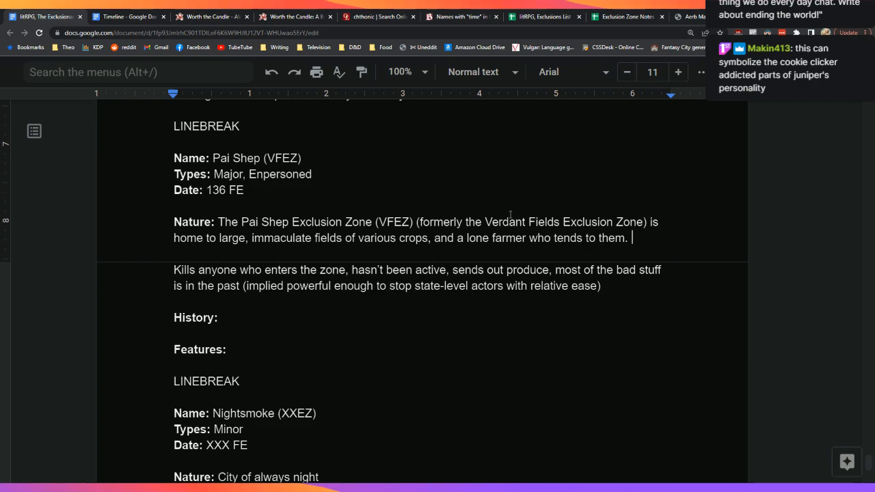
Step: Add 'Anyone who breaches the exclusion zone will be killed on sight by Pai Shep.'
text(Any)
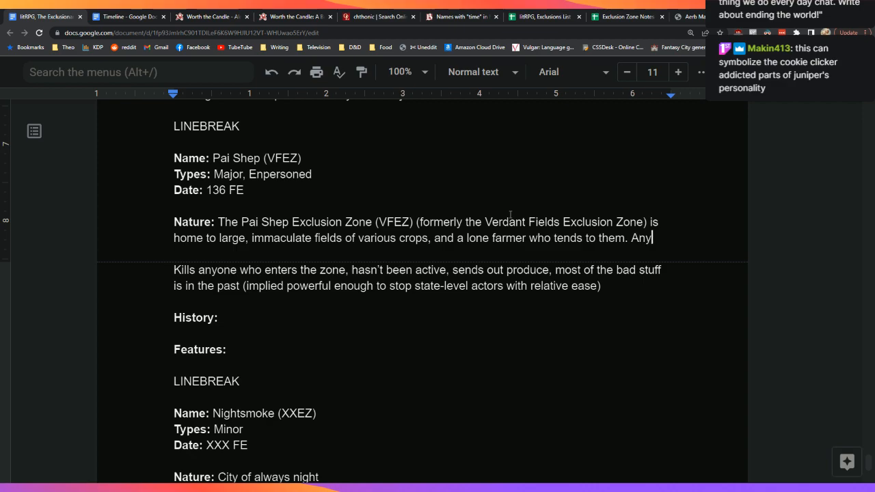
text(one who threat)
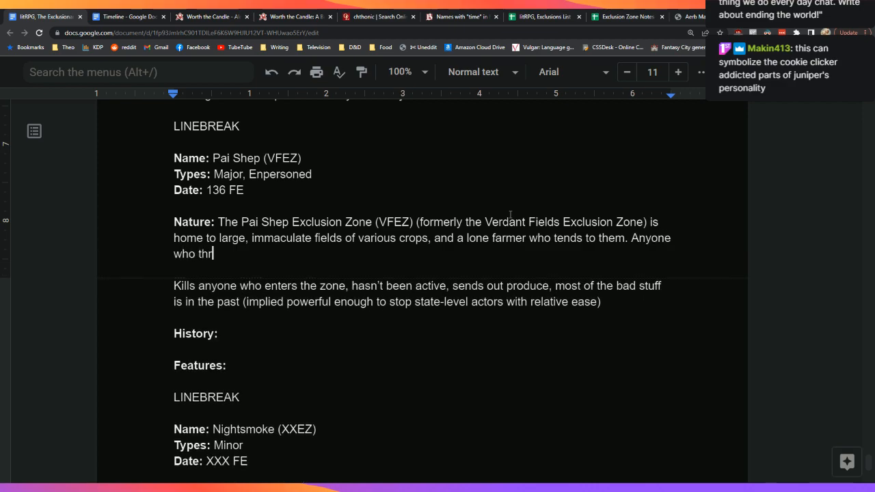
key(BackSpace)
key(BackSpace)
key(BackSpace)
key(BackSpace)
key(BackSpace)
key(BackSpace)
text(breaches the exclusion zone )
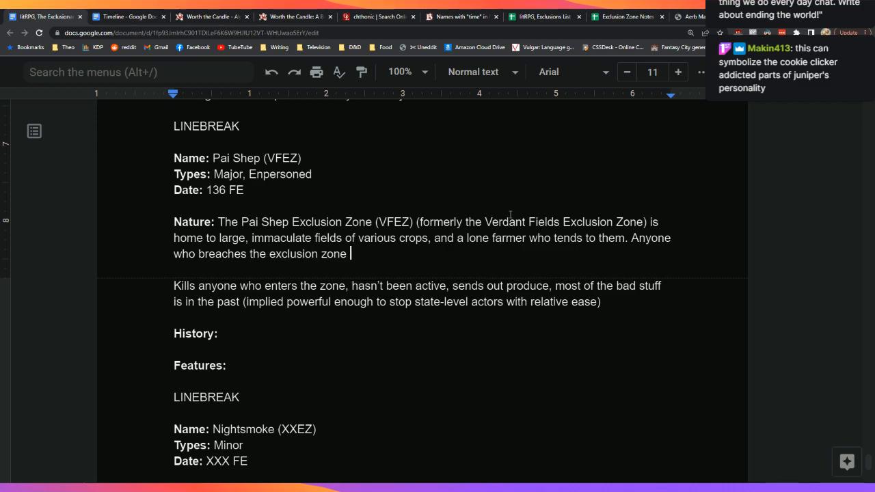
text(will be)
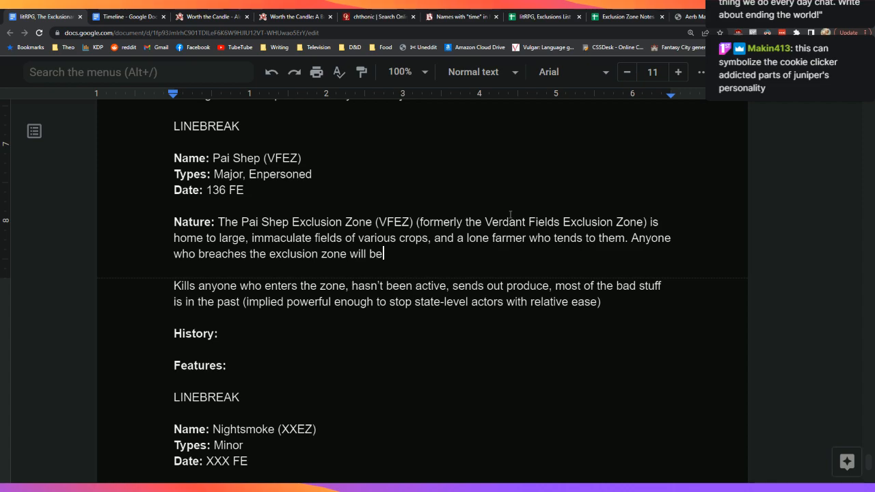
text( killed on sight,)
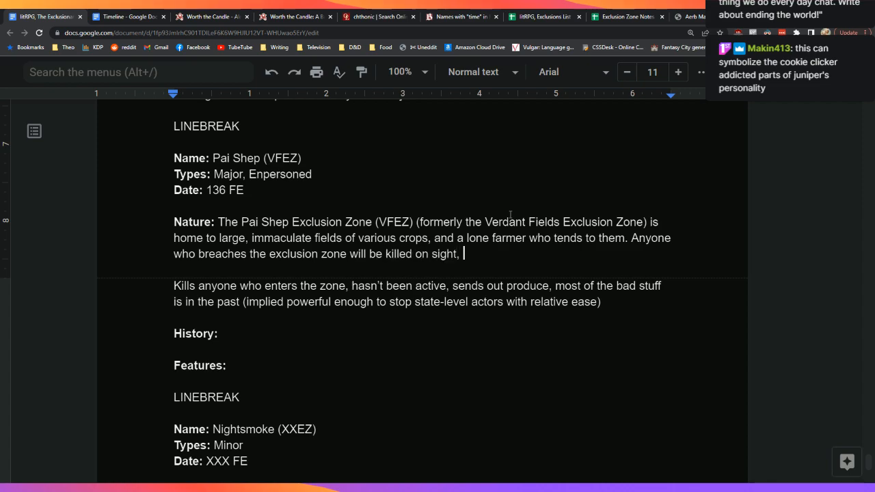
key(BackSpace)
key(BackSpace)
text(by )
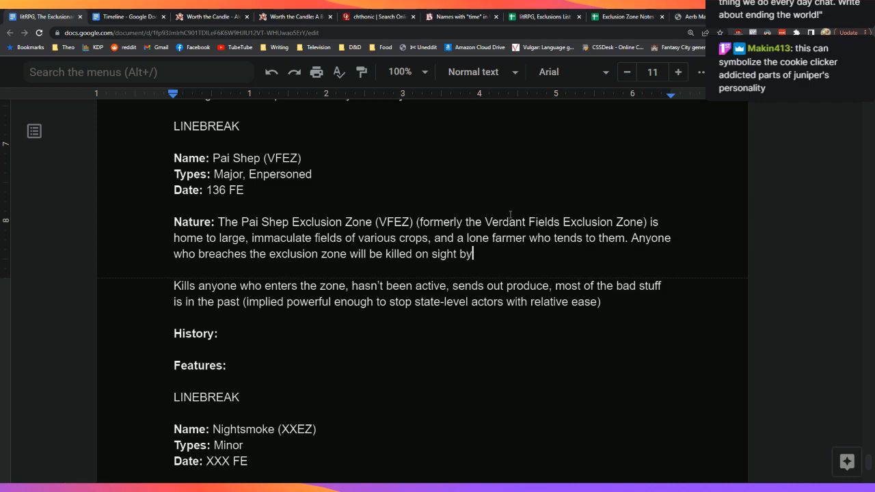
text(Pai Shep,)
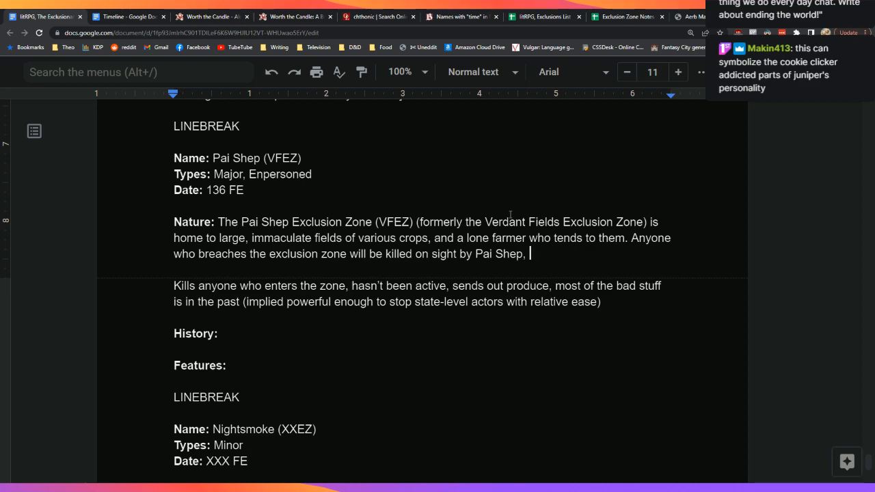
key(BackSpace)
text(.)
key(Down)
key(Down)
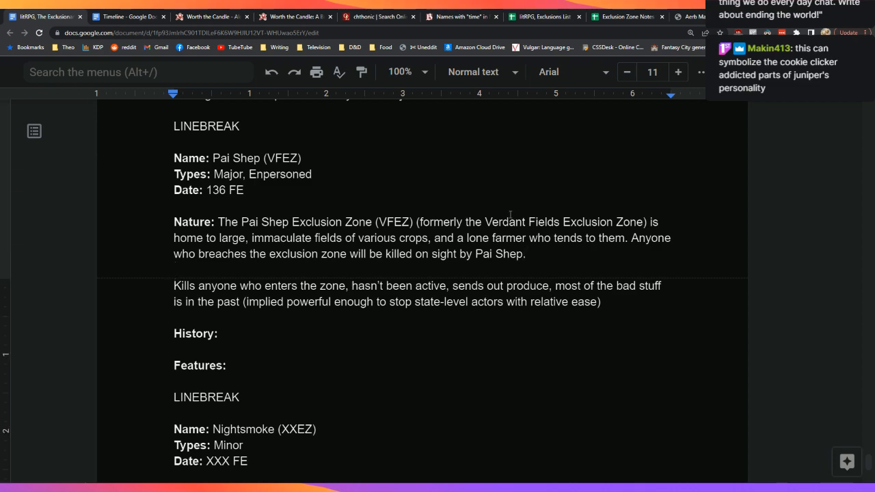
key(shift+Down)
key(shift+Down)
key(ctrl+c)
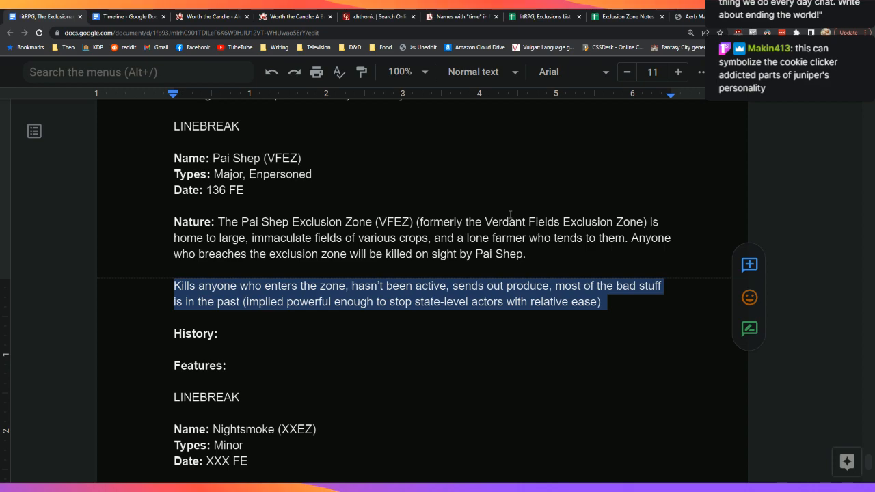
Step: Cut the 'Kills anyone who enters the zone…' notes and paste them below the History heading with blank lines above
key(BackSpace)
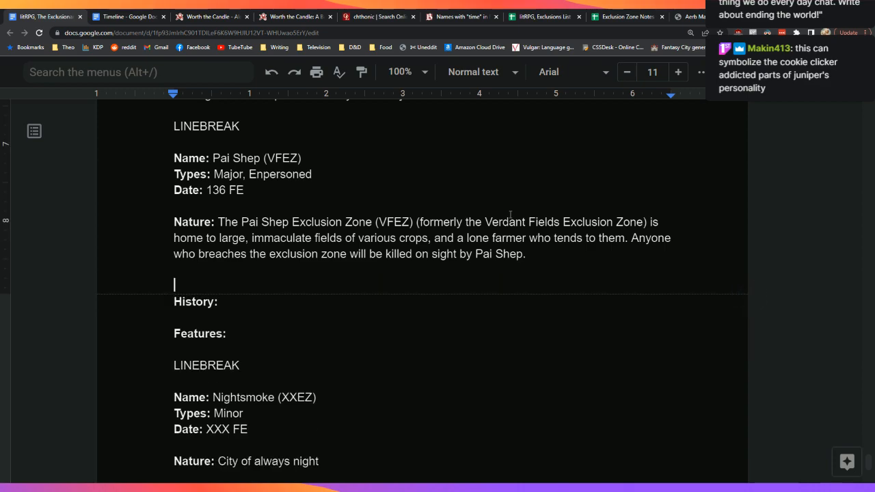
key(BackSpace)
key(Down)
key(Down)
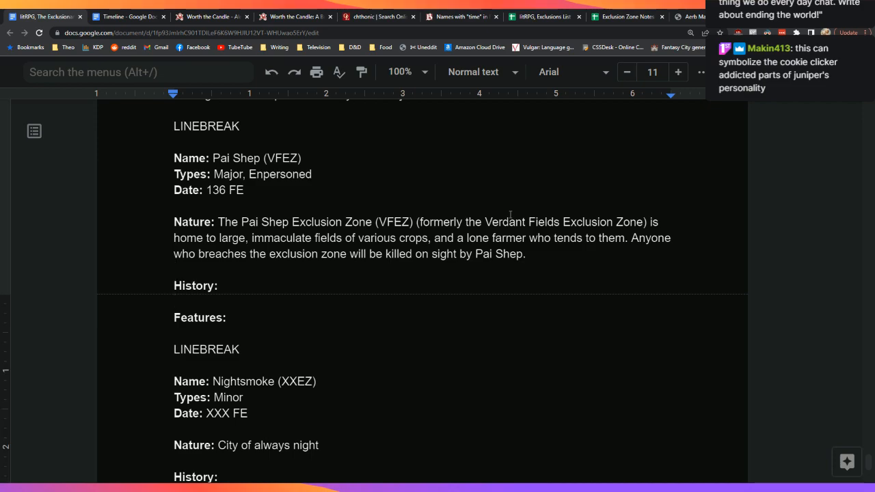
key(Return)
key(Return)
key(ctrl+v)
key(Return)
key(BackSpace)
key(BackSpace)
key(Up)
key(Return)
key(Return)
key(Return)
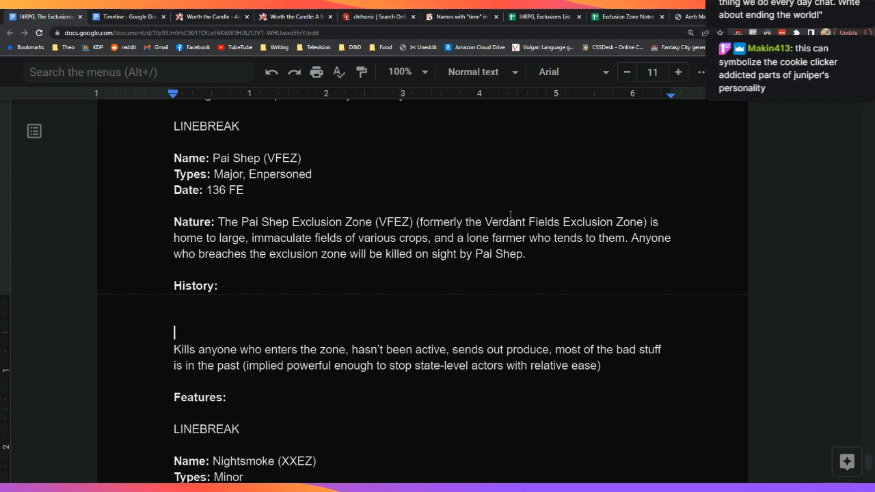
key(Up)
key(Up)
key(Up)
key(BackSpace)
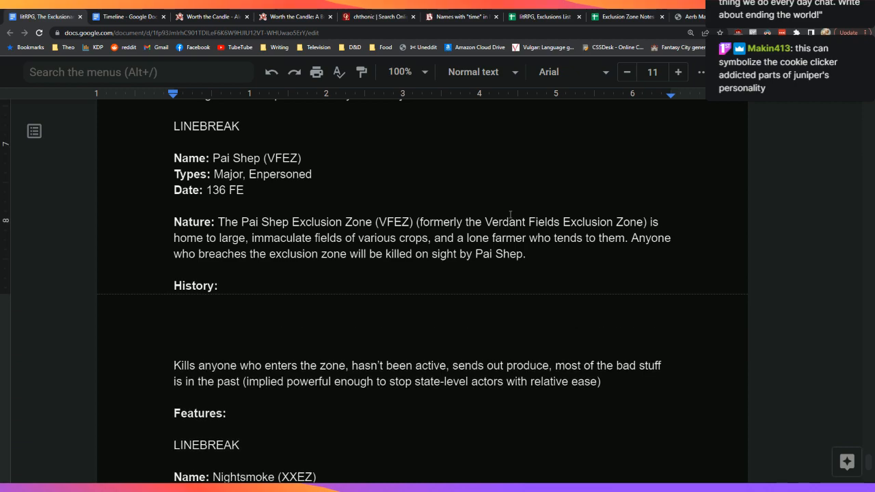
key(Up)
Step: Add that the zone is a rare pseudomagic exclusion, considered dangerous because Pai Shep cannot be warded against
text(This z)
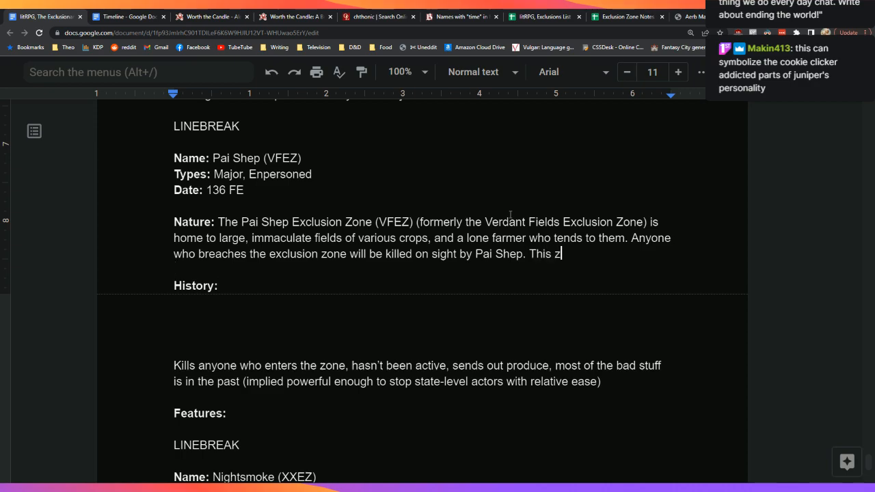
text(one is a rare psedu)
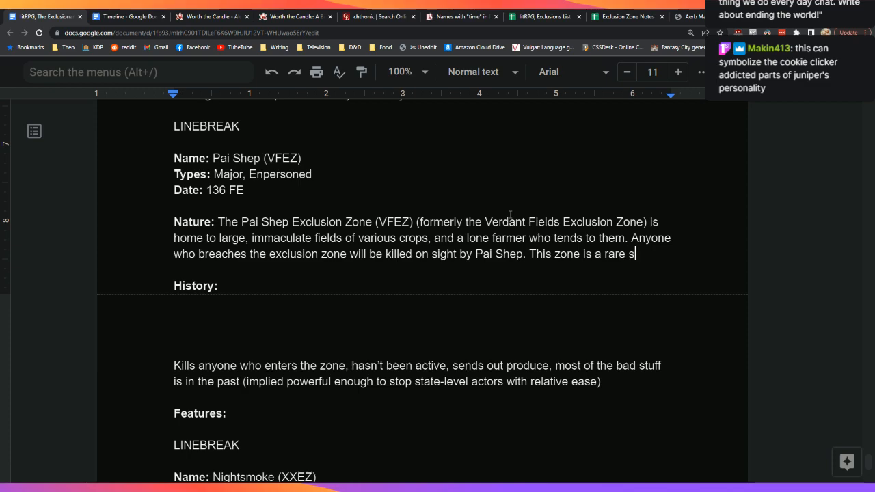
text(omagic )
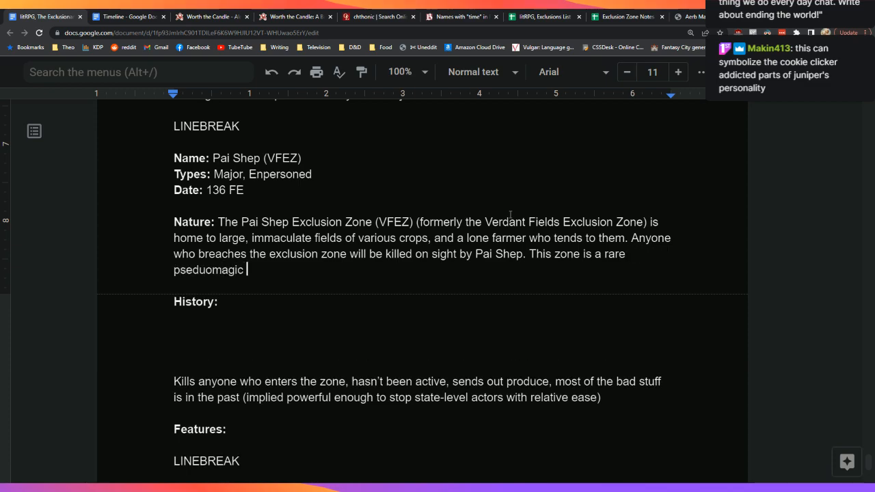
text(exclusion.)
key(BackSpace)
text(, and the)
text( diffi)
text(culty in wardin)
text(g)
key(BackSpace)
key(BackSpace)
key(BackSpace)
key(BackSpace)
key(BackSpace)
key(BackSpace)
key(BackSpace)
key(BackSpace)
key(BackSpace)
key(BackSpace)
text(of being unab)
text(le to ward against )
text(Pair)
key(BackSpace)
text(Shep )
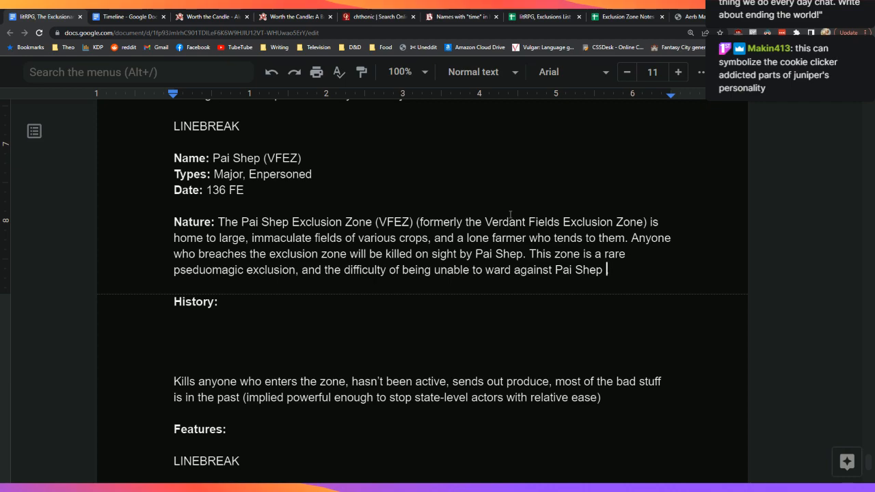
text(is one of the reasons.)
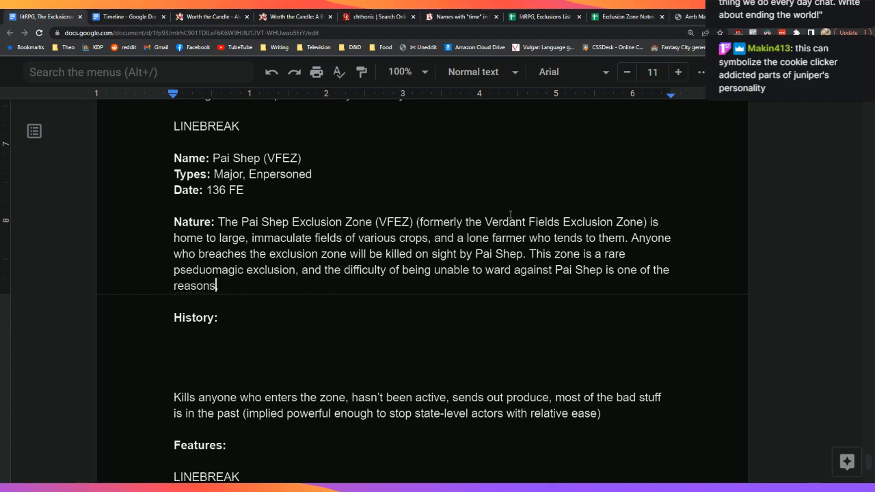
key(BackSpace)
text(that the zone is )
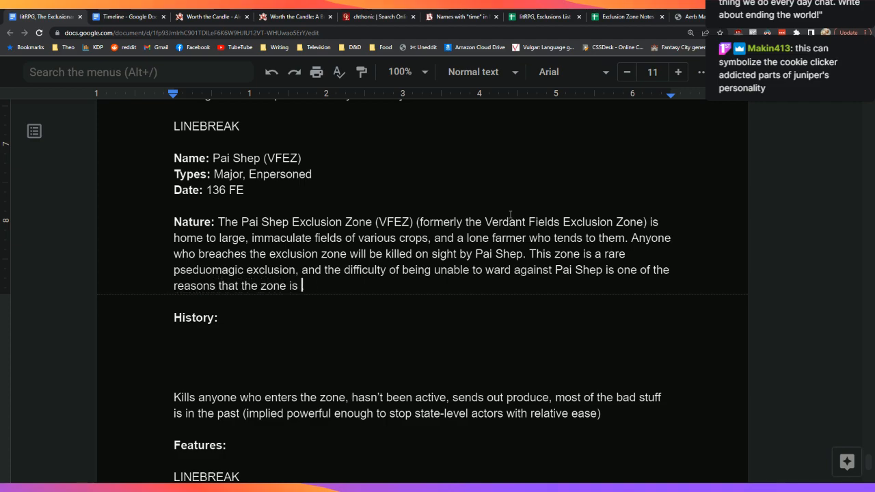
text(considered so )
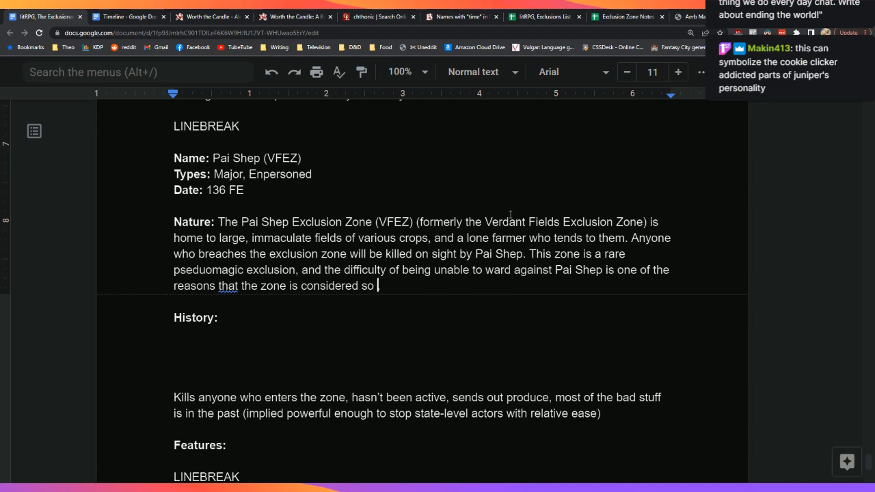
text(dangerous.)
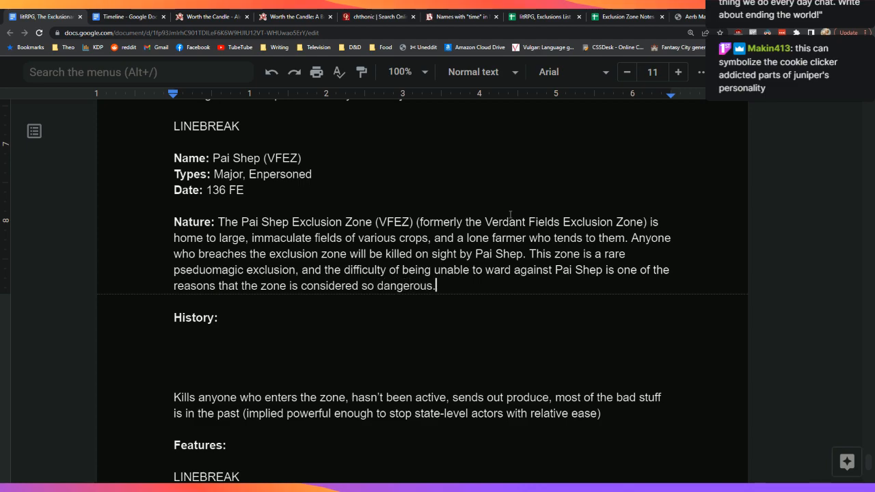
Step: Start drafting the History text right after the History heading
key(Down)
key(Down)
text(f)
key(BackSpace)
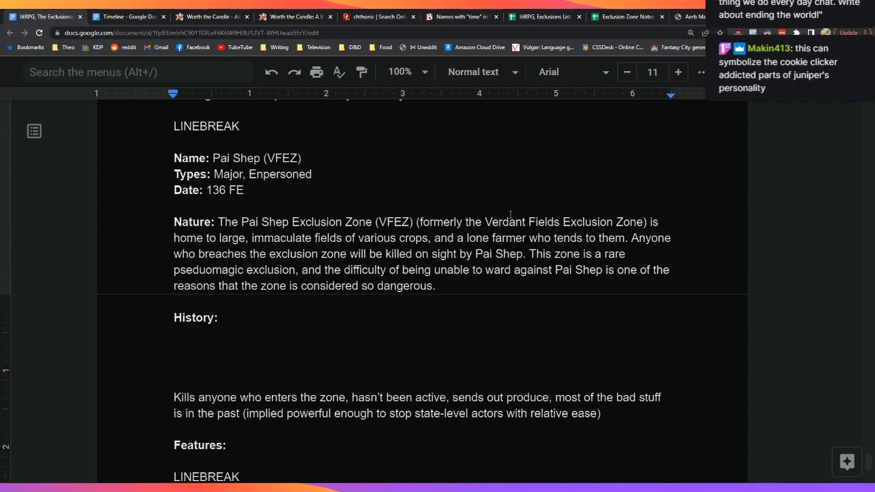
text(The Pai Shep e)
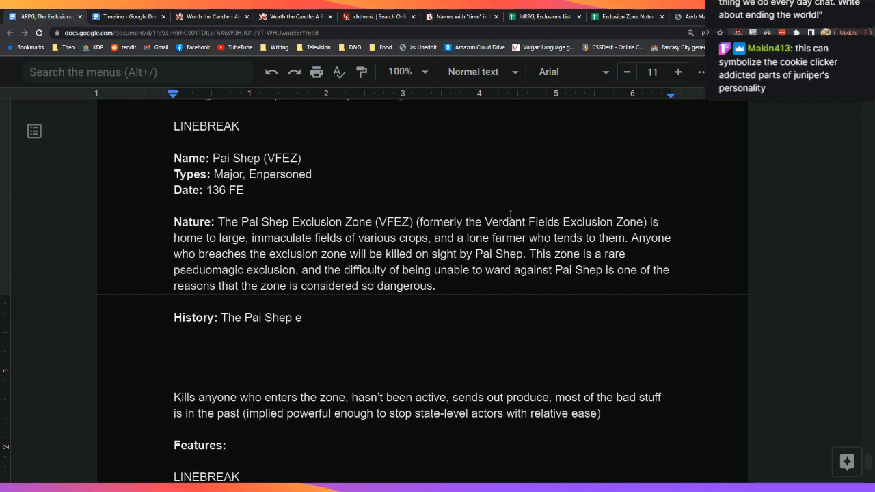
key(BackSpace)
key(BackSpace)
key(BackSpace)
key(BackSpace)
key(BackSpace)
key(BackSpace)
key(BackSpace)
key(BackSpace)
key(BackSpace)
key(BackSpace)
key(BackSpace)
key(BackSpace)
key(BackSpace)
key(BackSpace)
text(Paid)
key(BackSpace)
key(BackSpace)
text(Shep gb)
key(BackSpace)
key(BackSpace)
text(began life as )
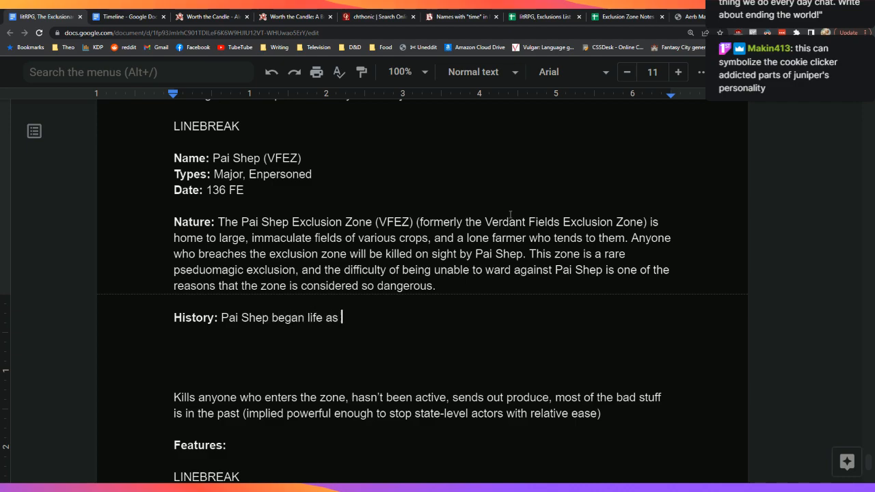
text(a simple farmer,)
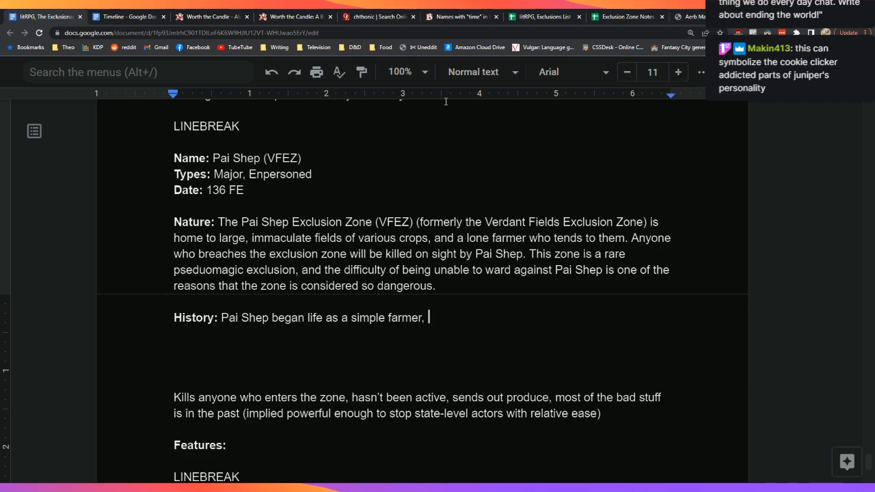
Step: Switch to the Worth the Candle story and scroll through the reference page
click(309, 15)
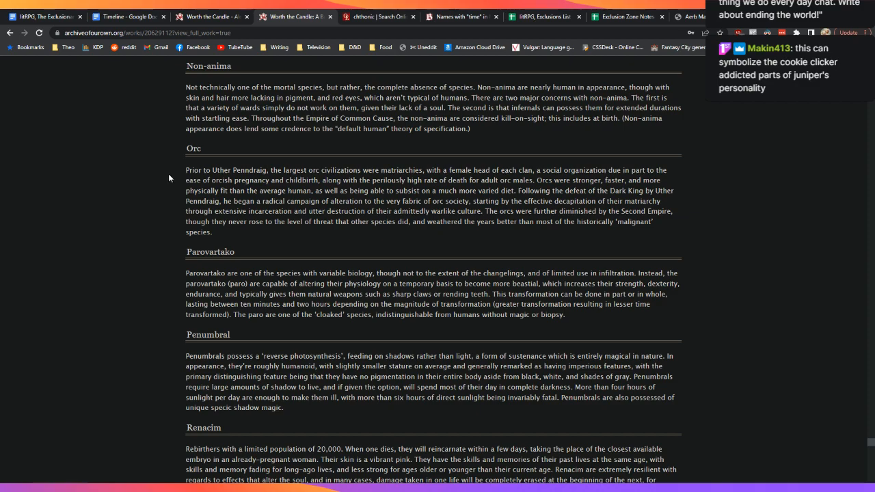
scroll(170, 175, down, 4)
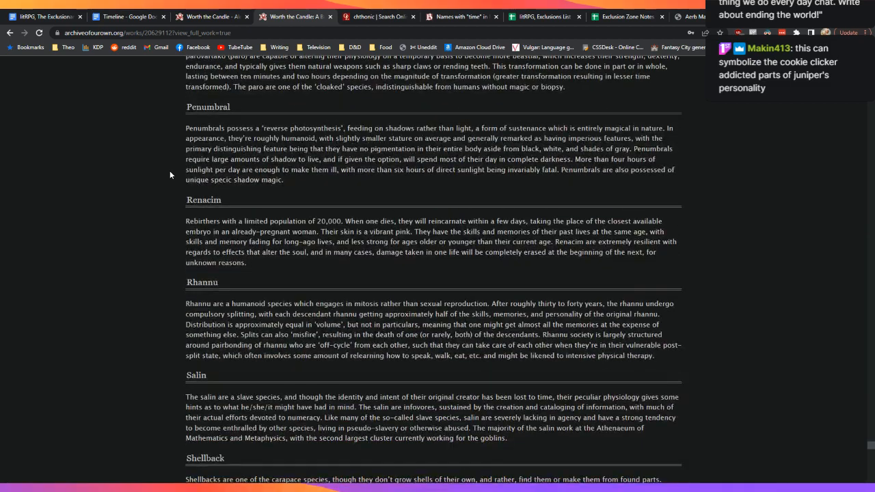
scroll(152, 171, down, 2)
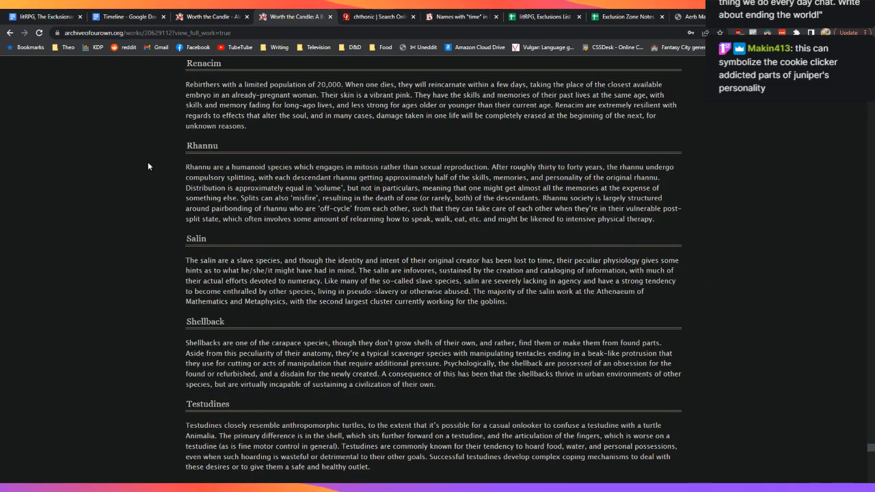
scroll(143, 157, down, 4)
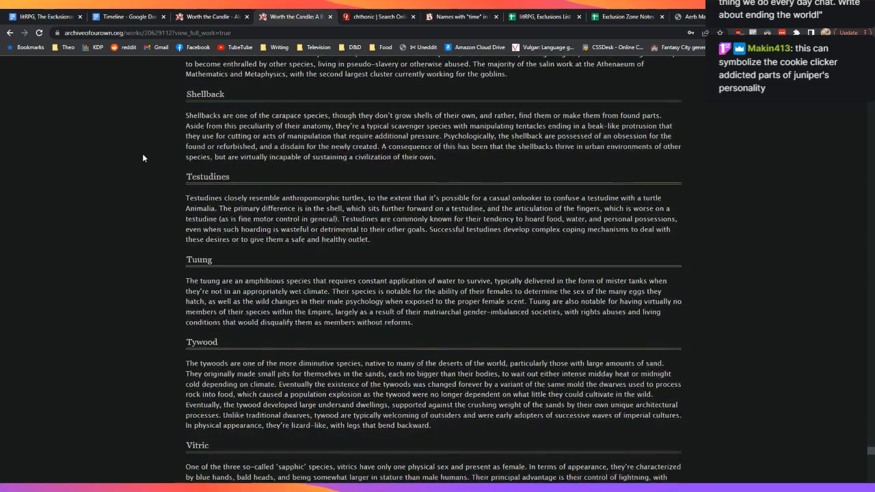
scroll(143, 158, down, 1)
scroll(143, 158, down, 1)
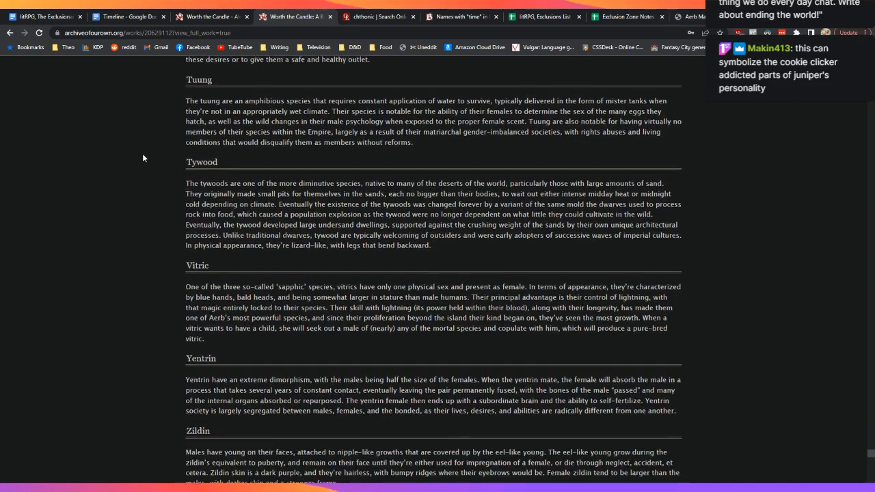
scroll(143, 158, down, 1)
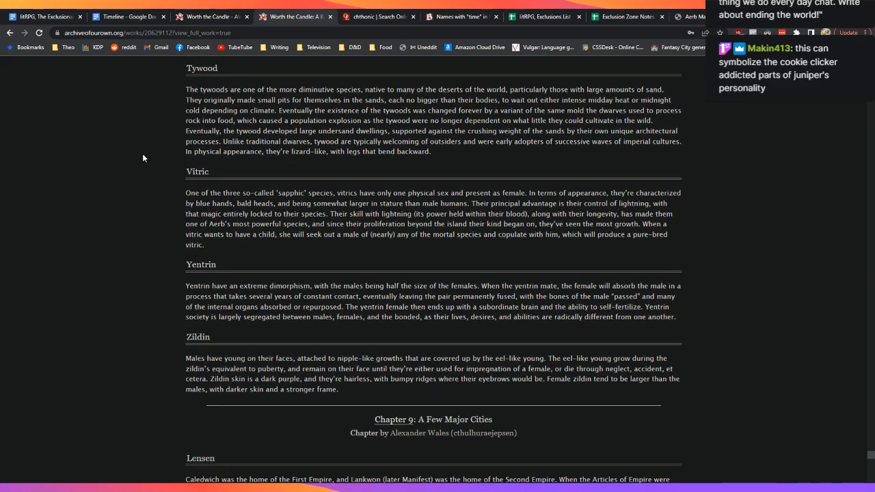
scroll(143, 158, up, 1)
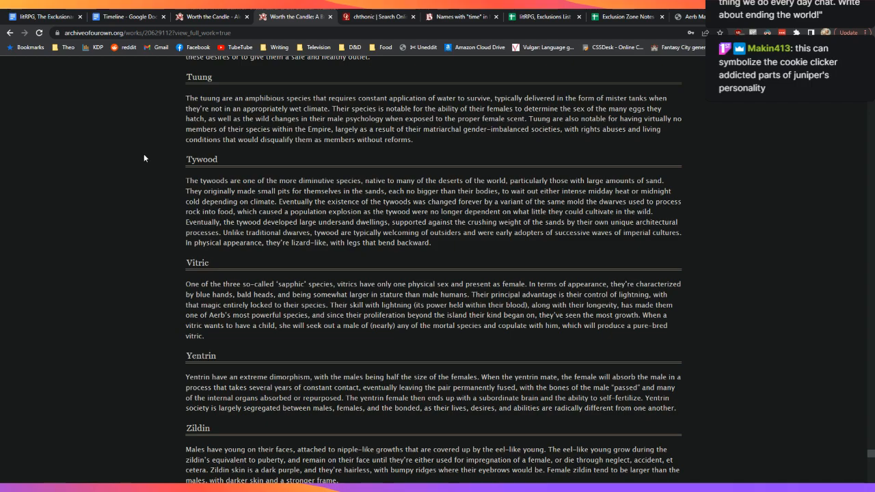
Step: Search the page for 'long-lived' and cycle through the matches, ending on the Broshe entry
key(ctrl+f)
text(long-)
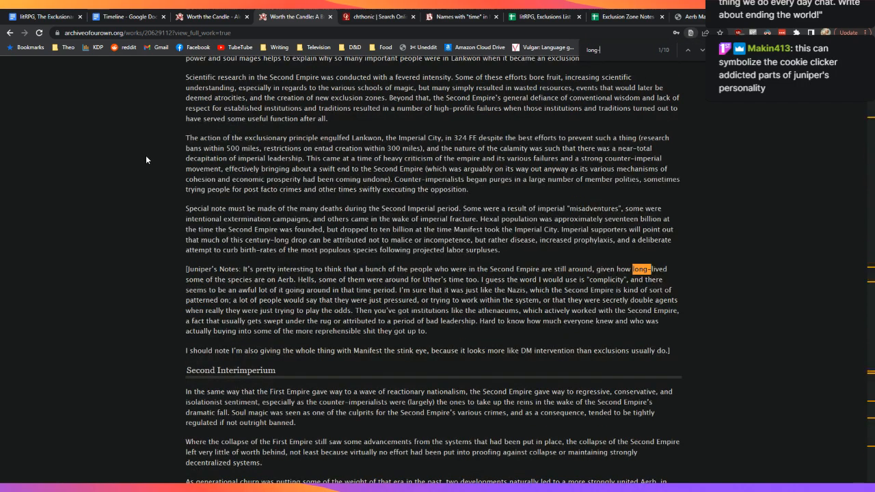
text(lived)
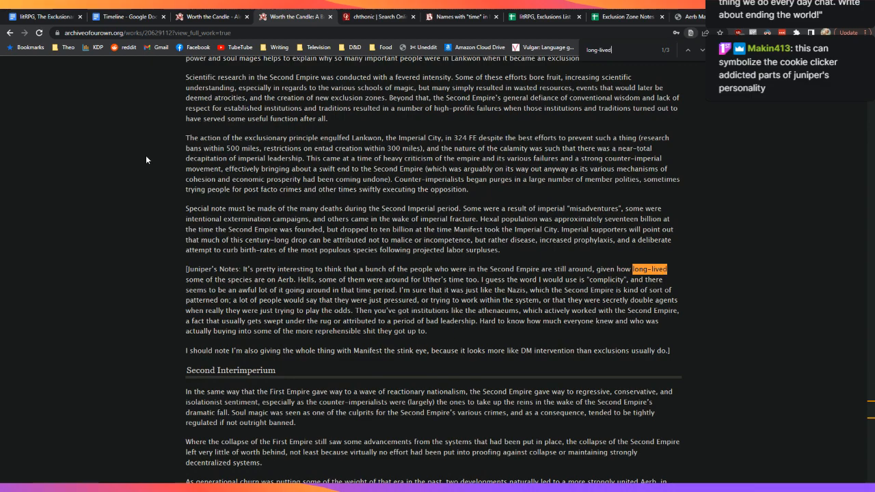
click(701, 50)
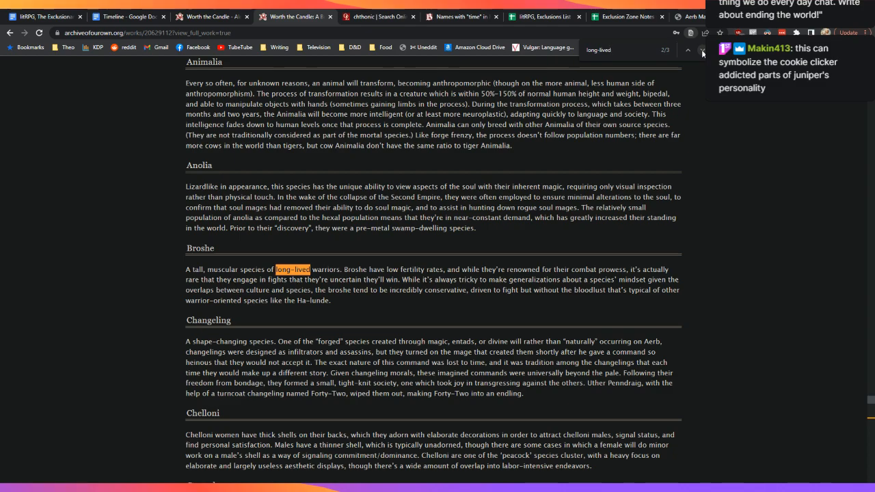
click(702, 51)
click(702, 51)
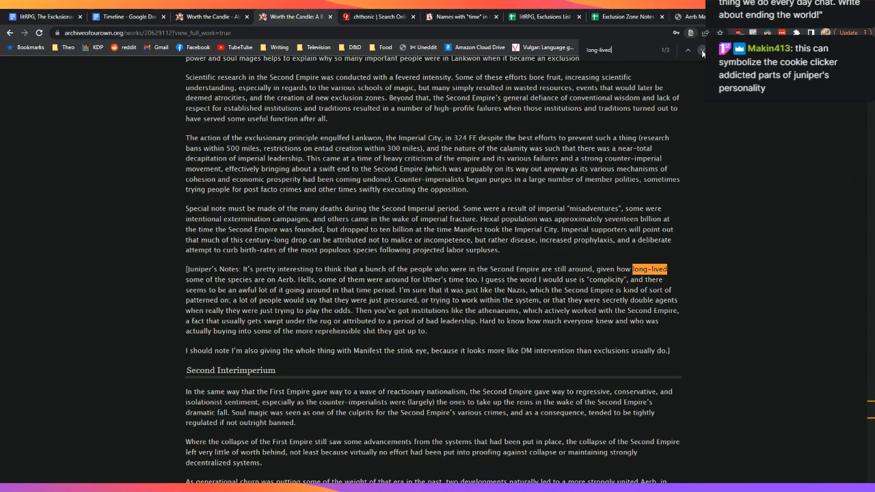
click(688, 50)
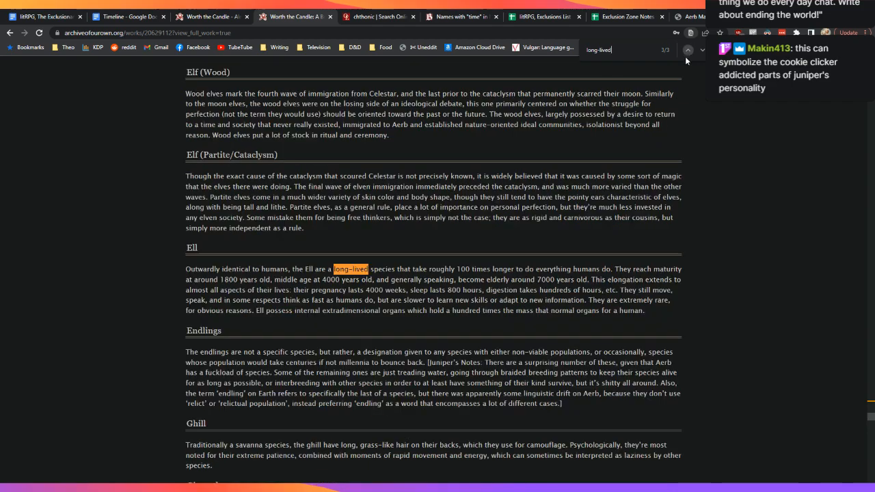
click(688, 51)
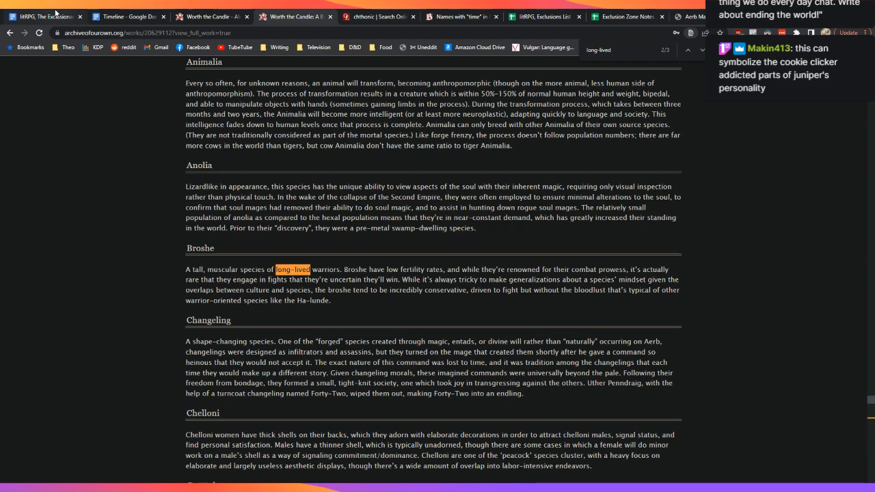
key(ctrl+1)
Step: Note 'broshe' below, then continue History: 'tending to fields inherited from his father, who passed early'
key(Return)
key(Return)
key(Return)
key(Return)
key(Return)
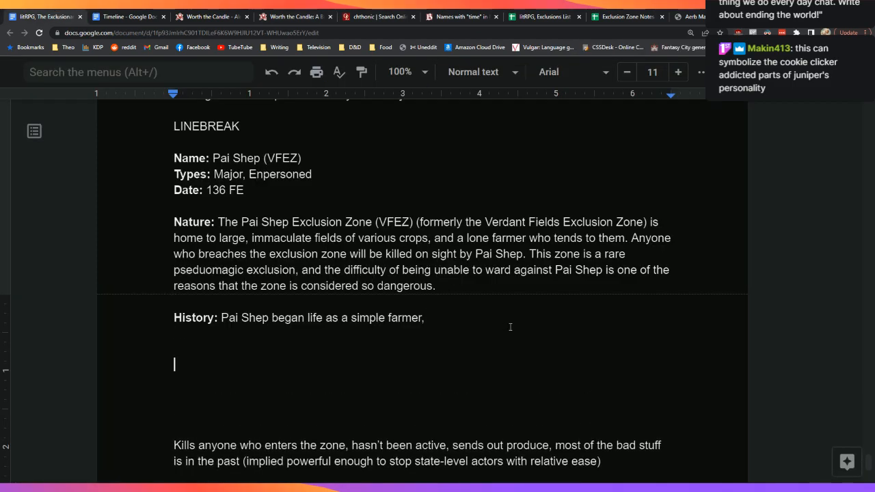
text(broshe)
key(Up)
key(Up)
key(Up)
key(Up)
key(Up)
key(End)
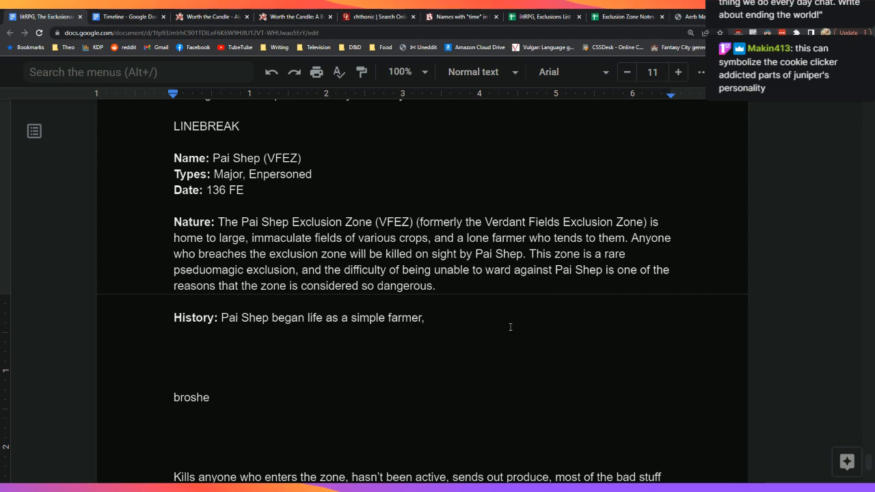
text(tending to fields inhere)
key(BackSpace)
text(ited from his )
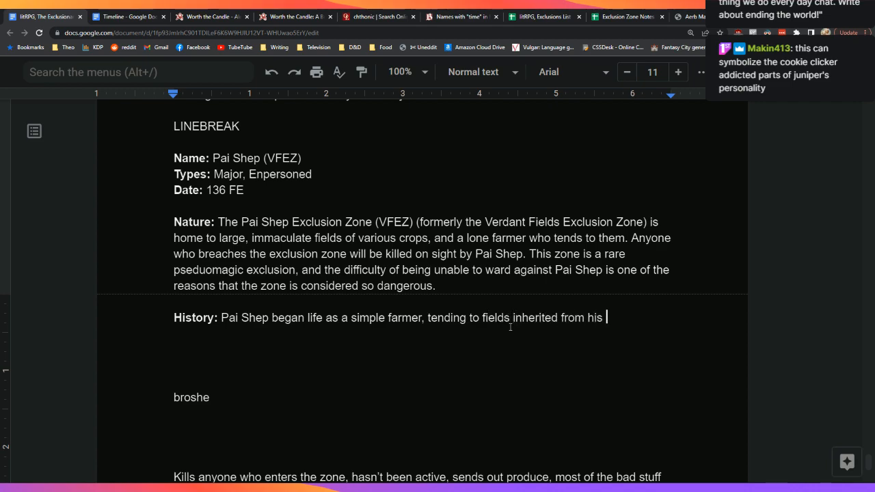
text(fath)
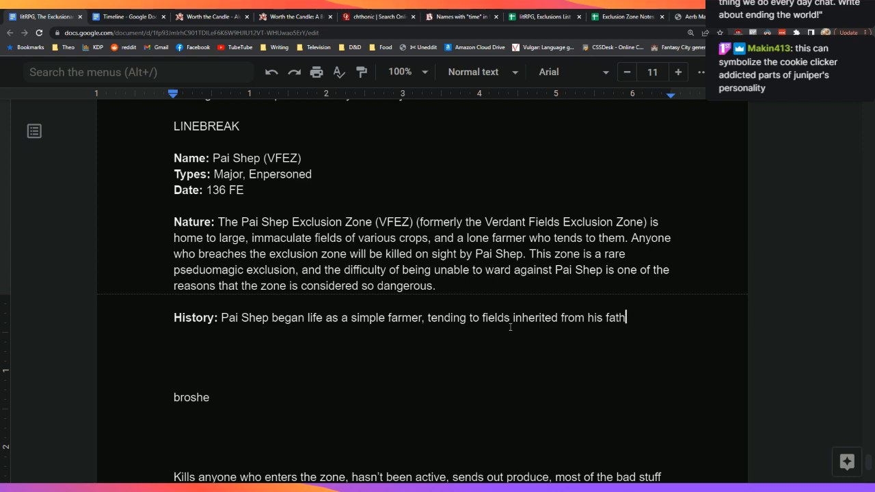
text(er, who passe)
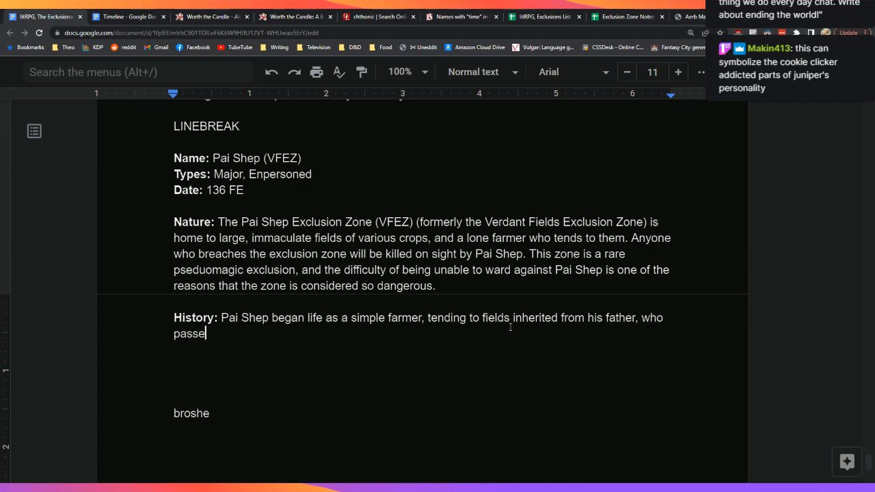
text(d early.)
Step: Add his farming acclaim, crops growing better and faster than his neighbors', and 'By the time he was in his thirties,'
key(BackSpace)
text(in his l)
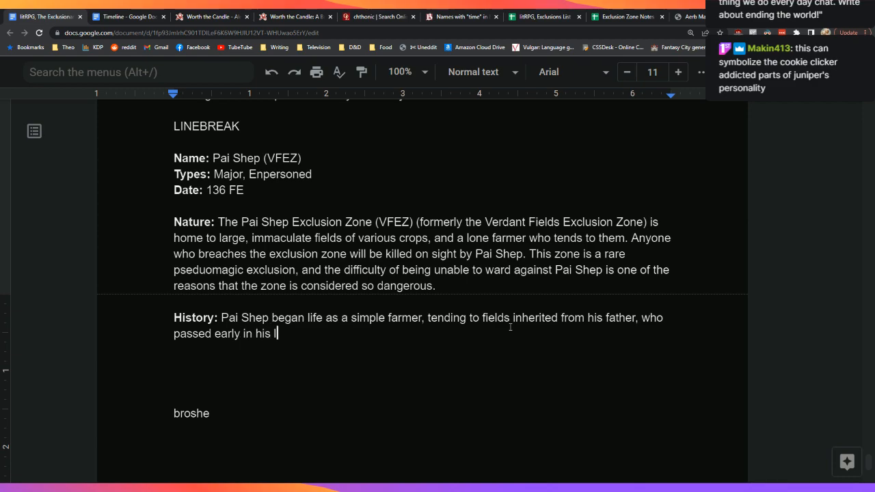
text(ife. His natura)
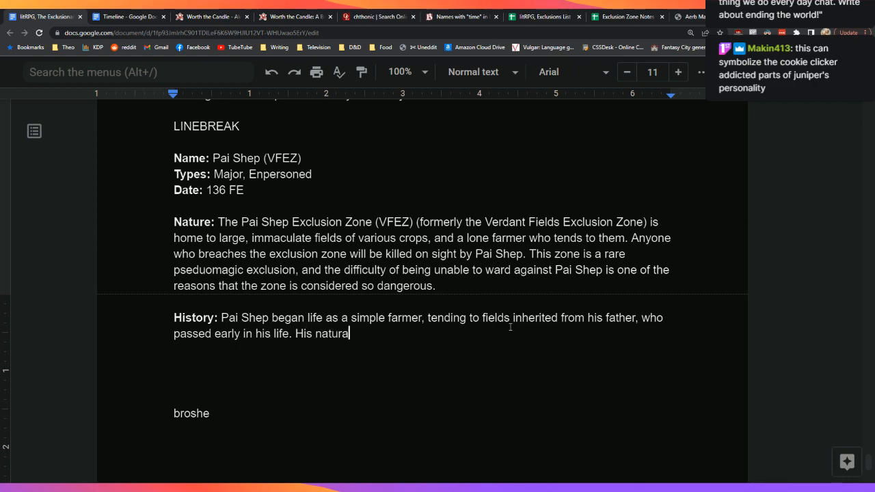
text(l talent for)
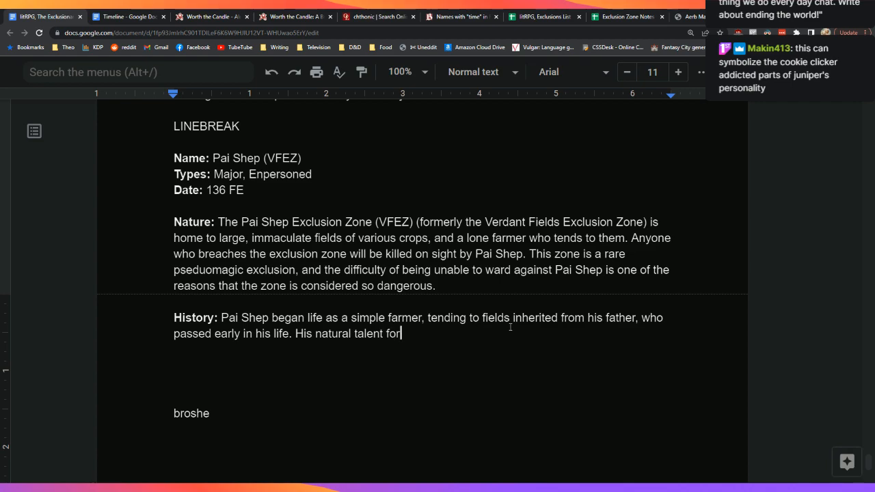
text( farming brought )
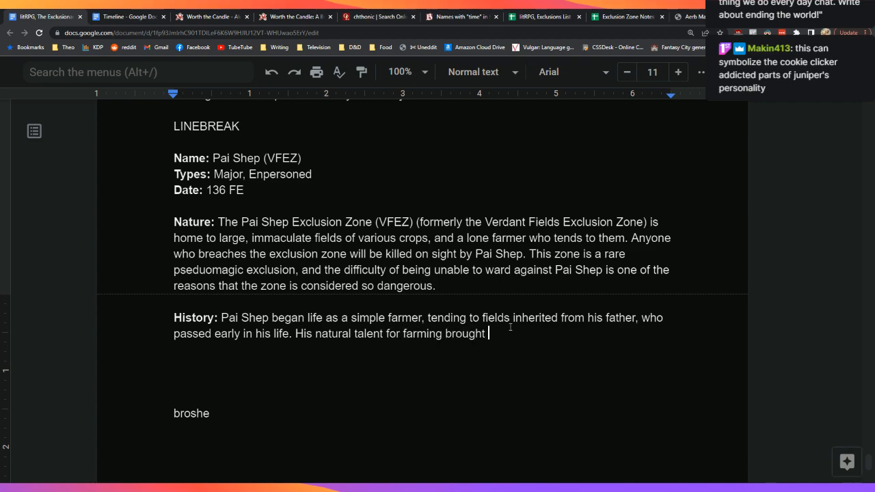
text(him acclaim f)
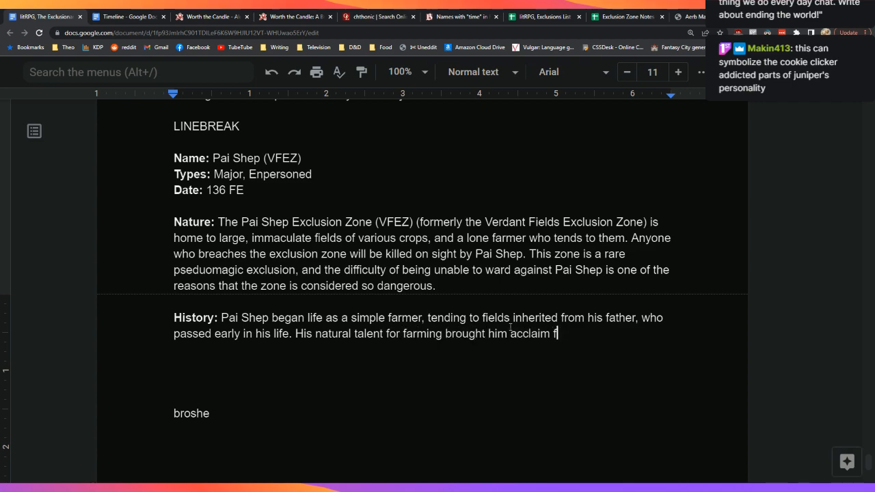
text(rom within his )
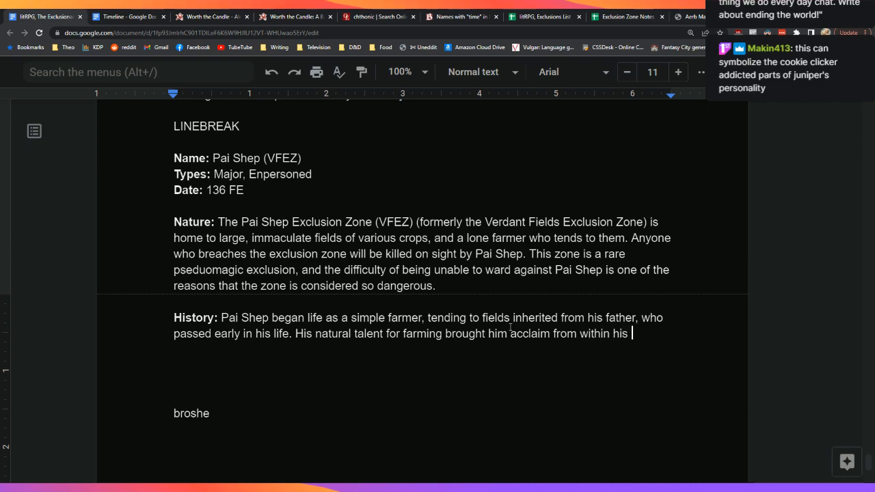
text(village, and his )
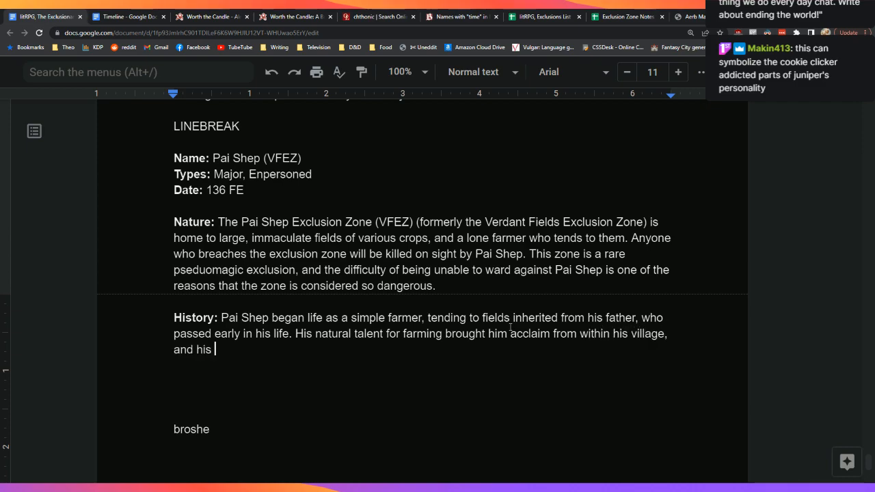
text(diligence and)
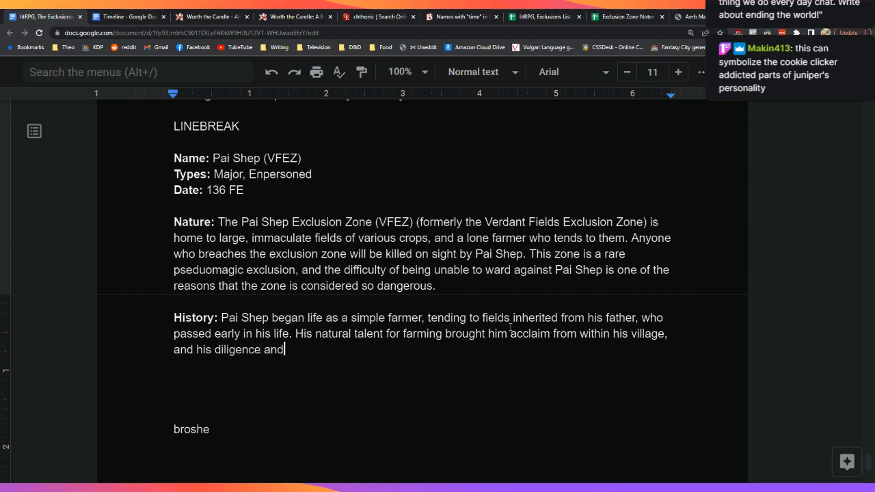
text( hard work soon saw his )
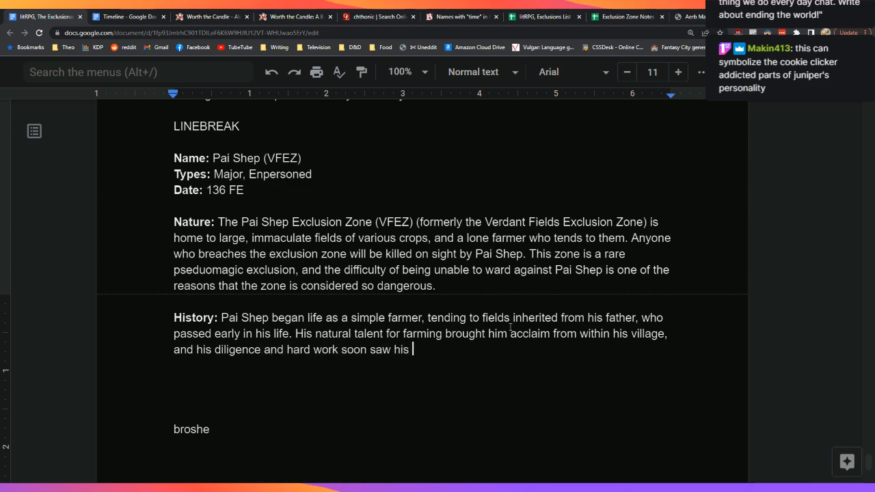
text(crops growing better and faster than)
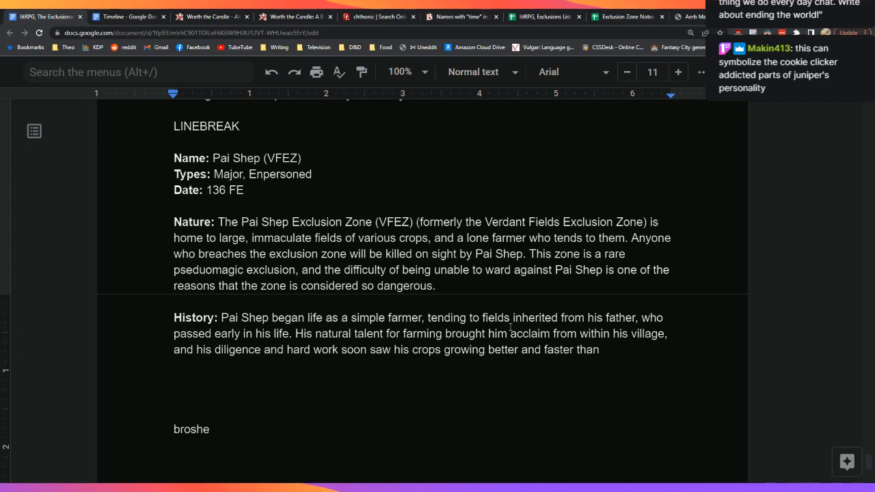
text(any)
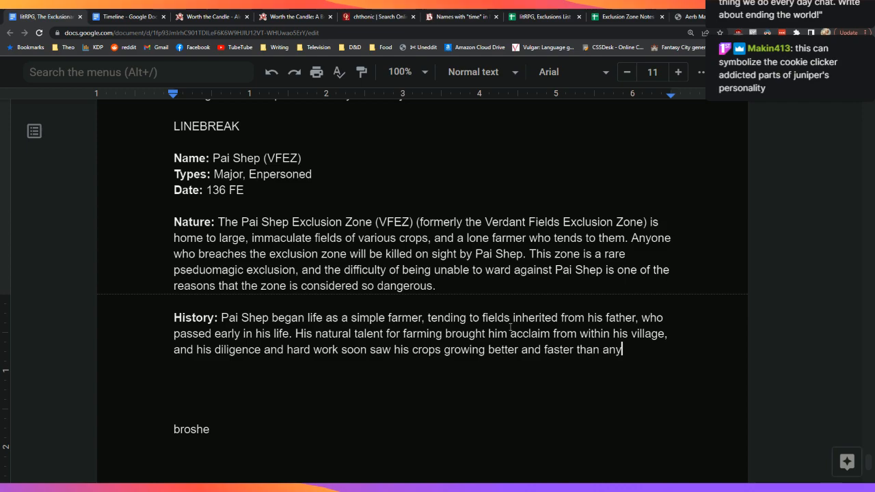
text( of his neighbors. )
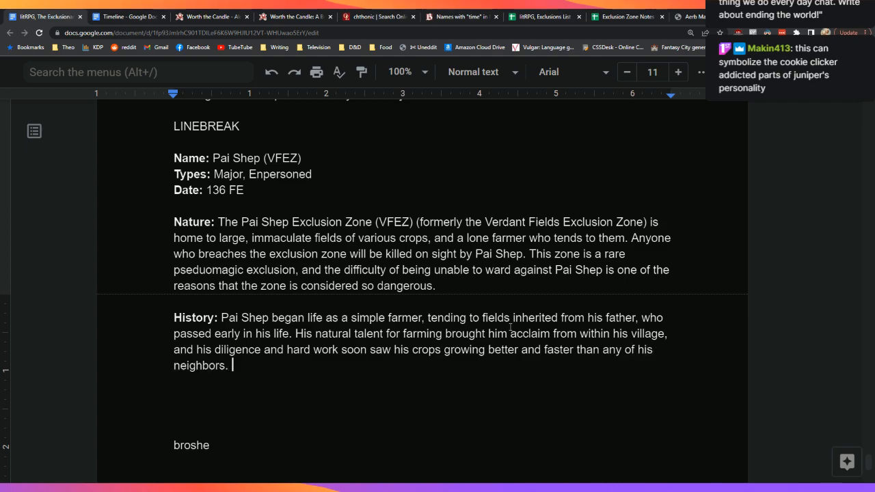
text(By the)
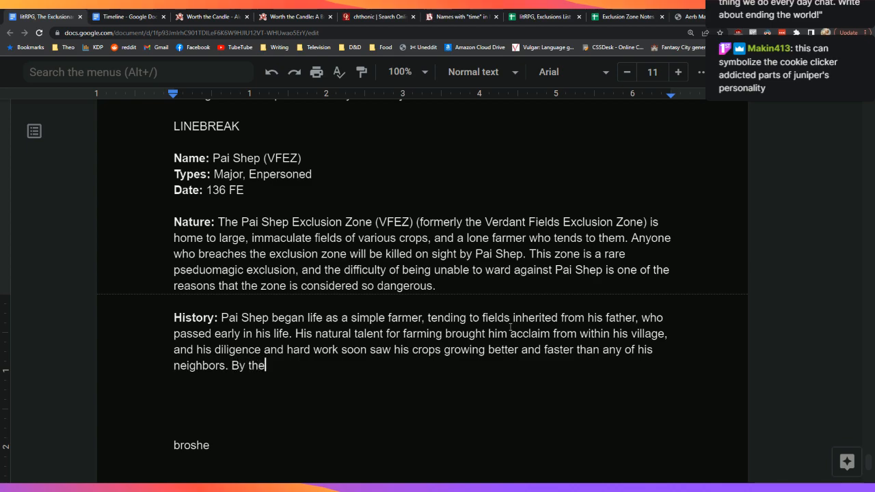
text( time he was in hi)
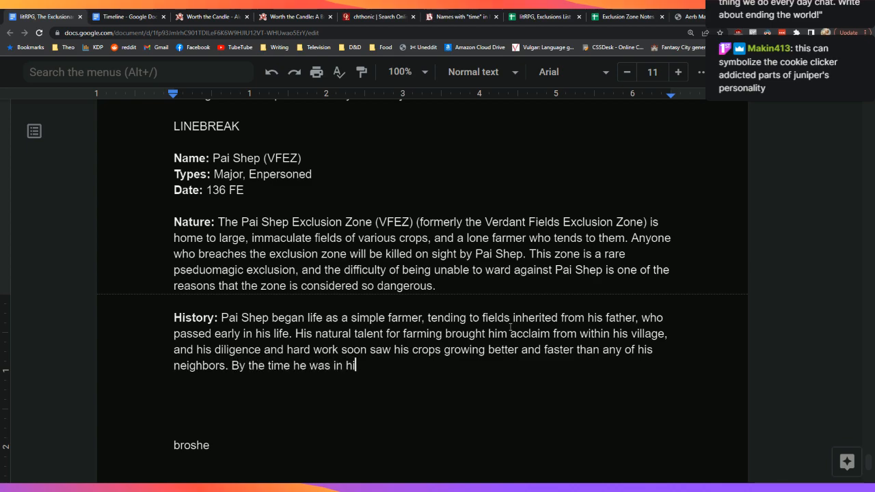
text(s thirties,)
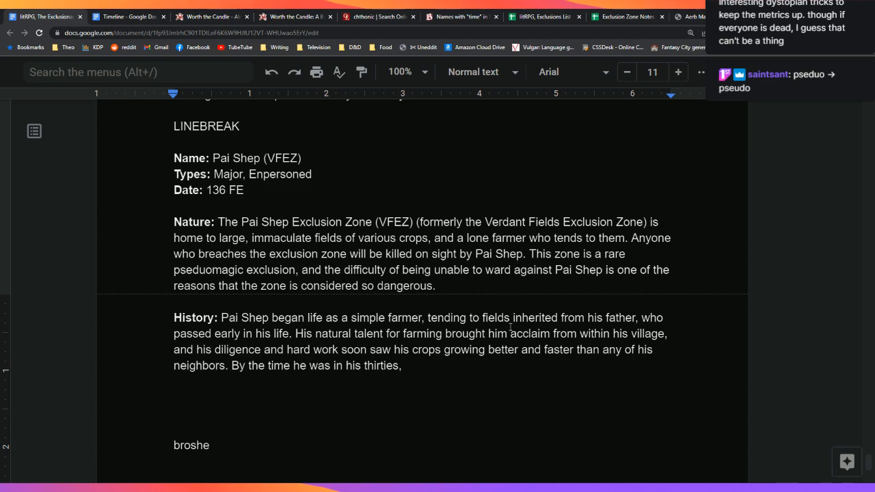
Step: Fix the Nature paragraph typo by moving the misplaced 'd' after the 'u' in 'pseudomagic'
key(Up)
key(Up)
key(Up)
key(Up)
key(Up)
key(Right)
key(Up)
key(Right)
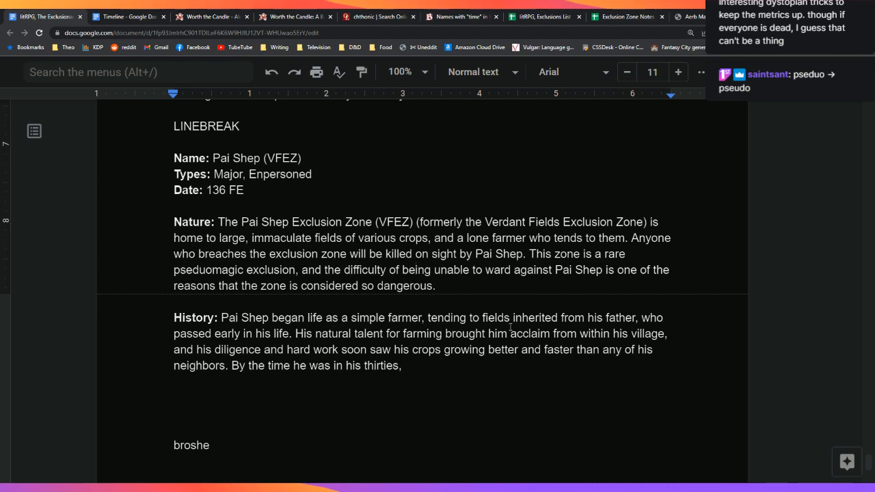
key(Left)
key(Left)
key(Left)
key(Left)
key(Left)
key(Left)
key(Left)
key(Left)
key(Left)
key(Left)
key(Left)
key(Left)
key(Left)
key(Left)
key(Left)
key(Left)
key(Left)
key(Left)
key(Left)
key(Left)
key(Right)
key(Delete)
key(Right)
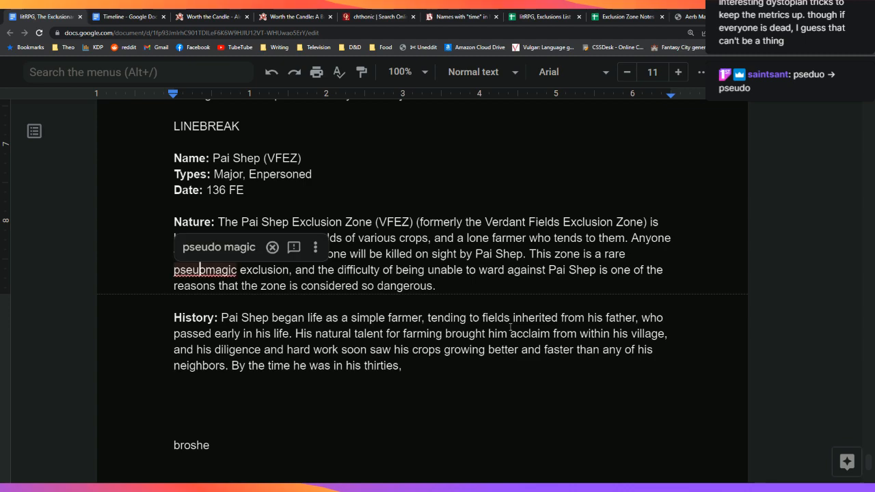
text(d)
Step: Recheck the corrected word, then return the cursor to the end of the History paragraph
key(Down)
key(Up)
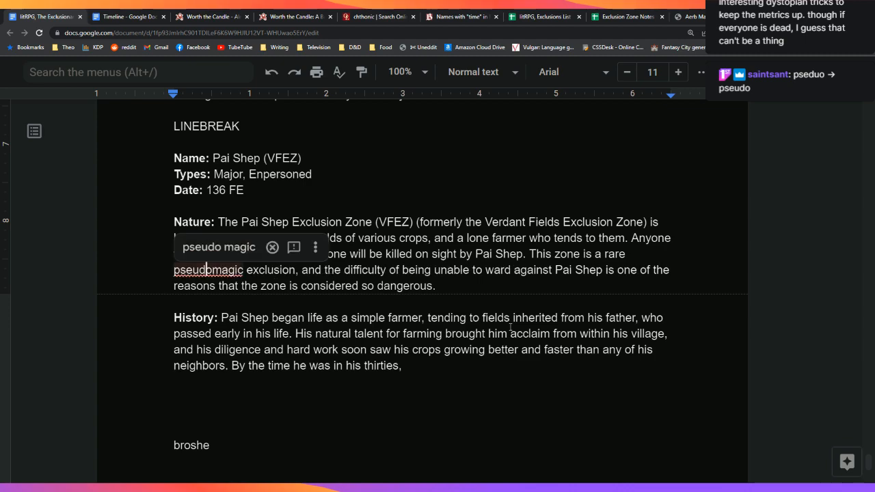
key(Down)
key(Down)
key(Down)
key(Down)
key(Down)
key(Down)
key(Up)
key(Up)
key(Up)
key(Up)
key(Up)
key(Down)
key(Down)
key(Down)
key(Down)
key(Up)
key(Up)
key(Up)
key(Up)
key(Right)
key(Right)
key(Down)
key(Down)
key(Down)
key(Down)
key(Down)
key(Down)
key(End)
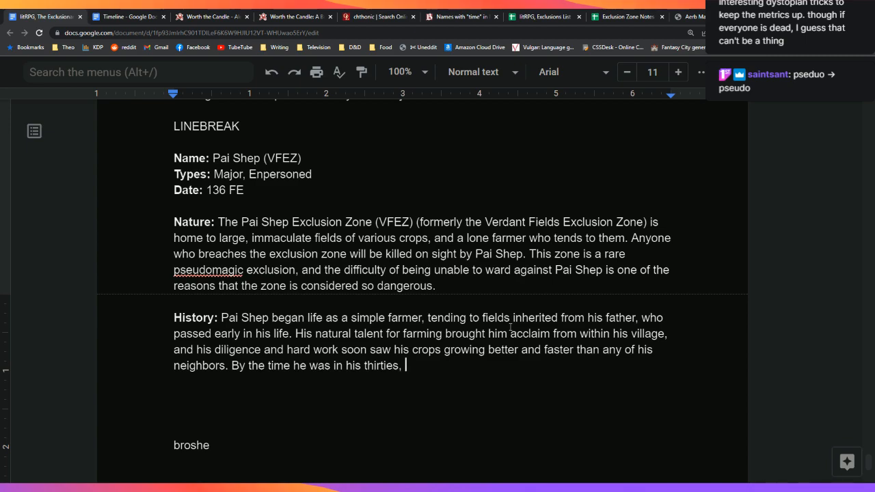
Step: After 'thirties,' add 'he had expanded into other fields, and was farming them single-handedly.'
text(he had expanded into other )
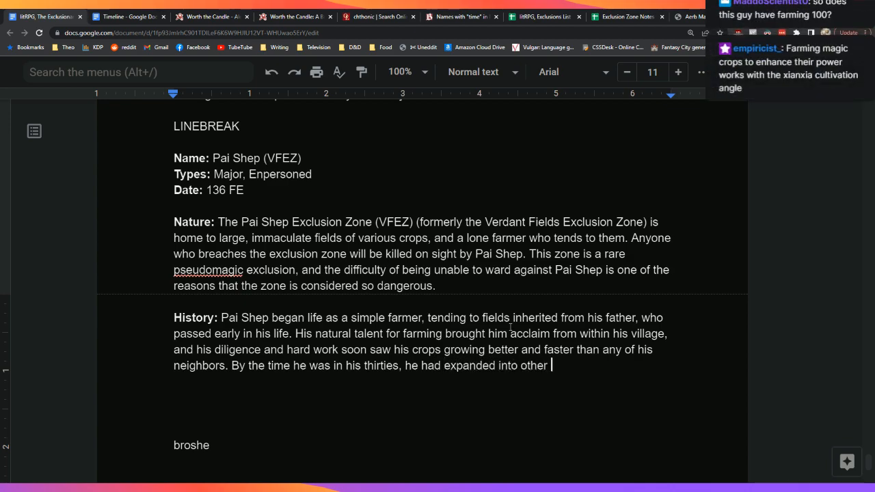
text(fields.)
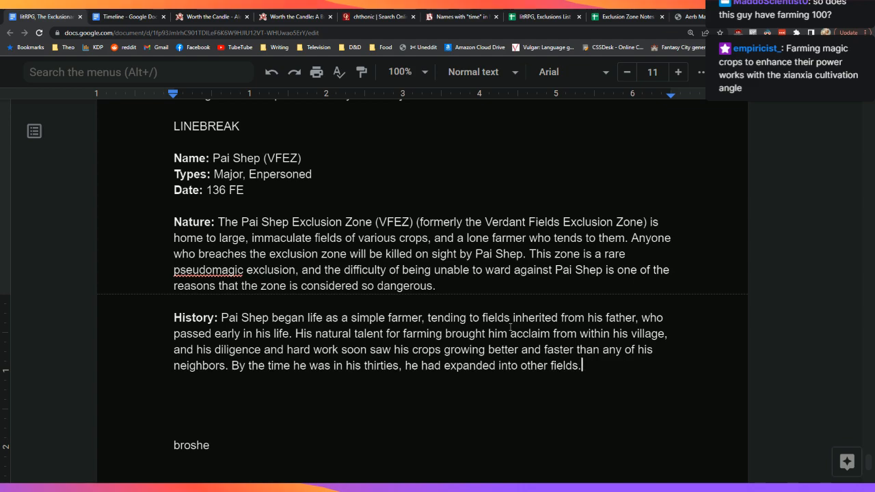
text(s.)
key(BackSpace)
key(BackSpace)
text(, and was )
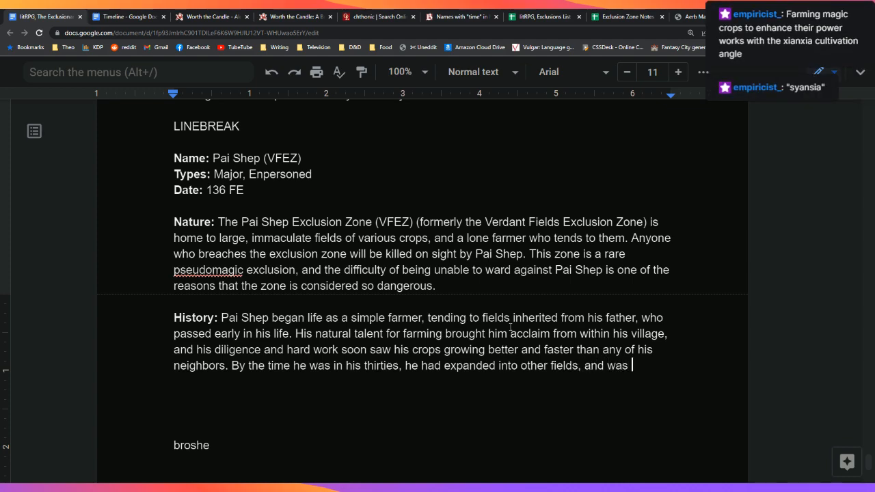
text(farm)
text(ing them )
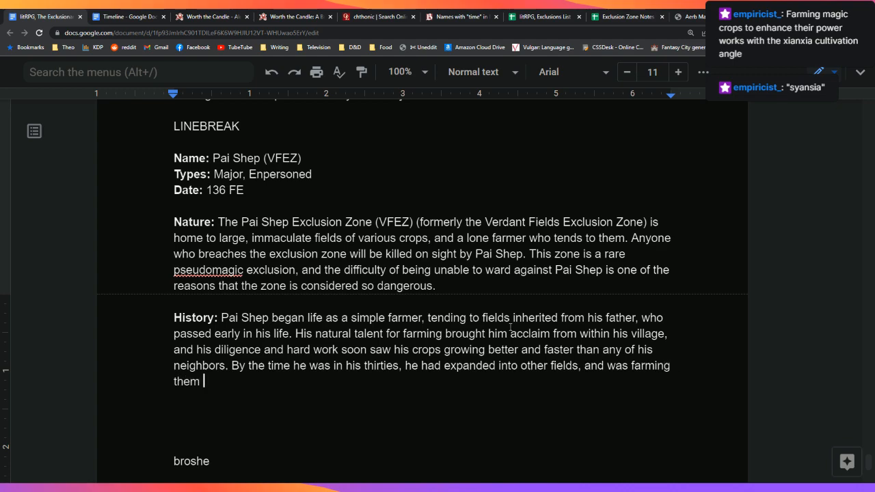
text(single-handedl)
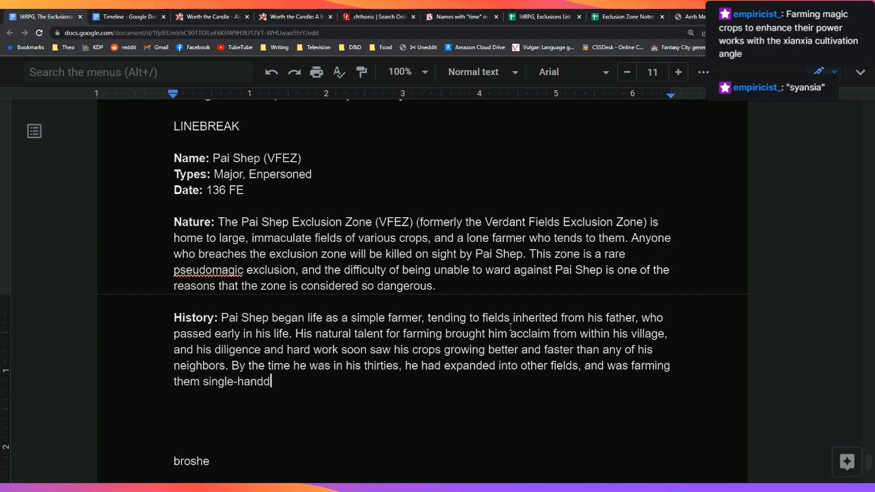
text(y.)
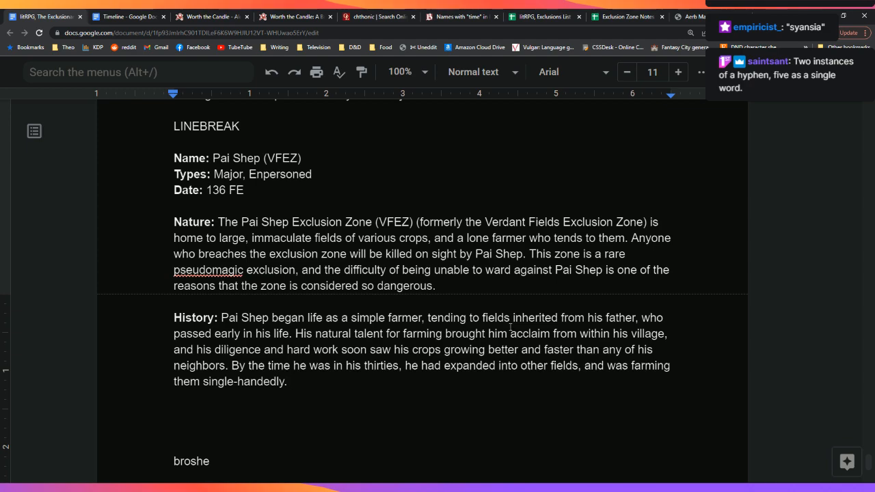
Step: Add 'People who knew him at the time noted that he was fastidious and exacting with his crops'
key(BackSpace)
key(Down)
key(Down)
key(Down)
key(Down)
key(Down)
key(Down)
key(Down)
key(Up)
key(Up)
key(Up)
key(Up)
key(Up)
key(Up)
key(Up)
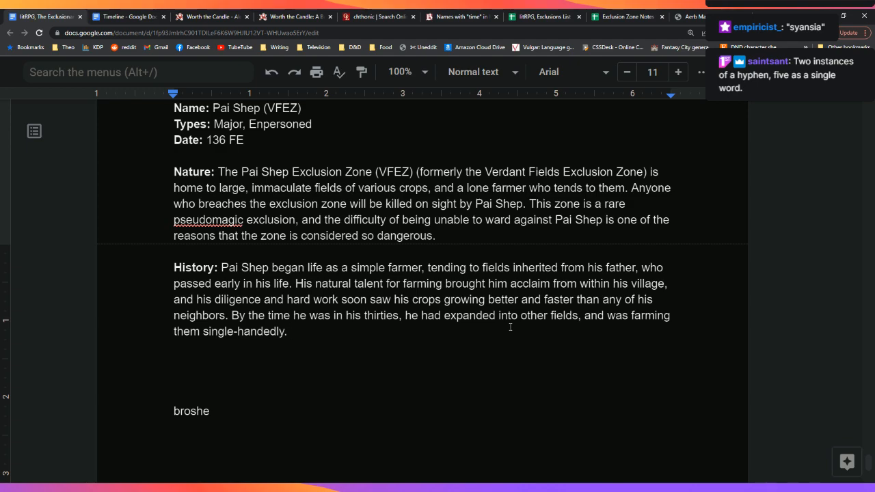
key(BackSpace)
key(BackSpace)
text(. People who kne)
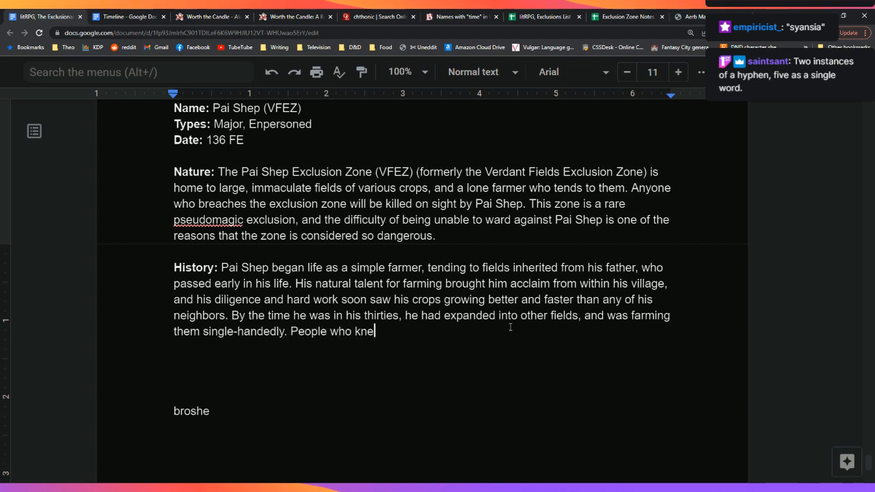
text(w him at the time )
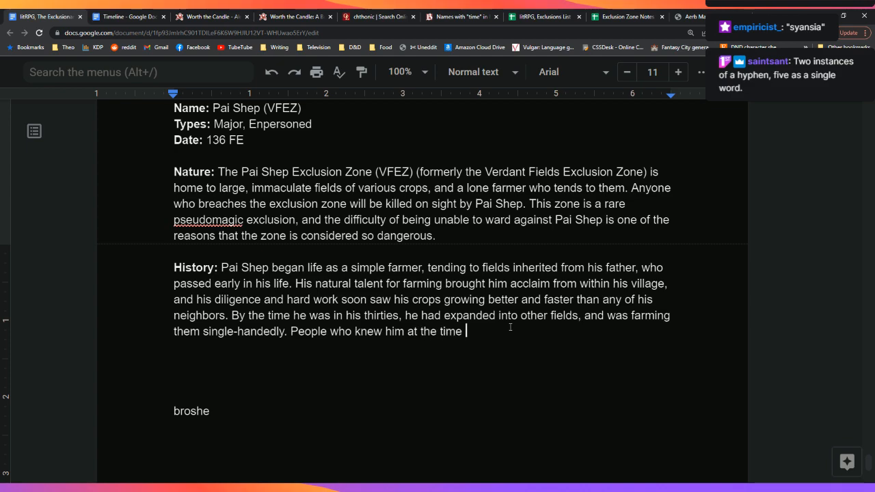
text(noted that he was)
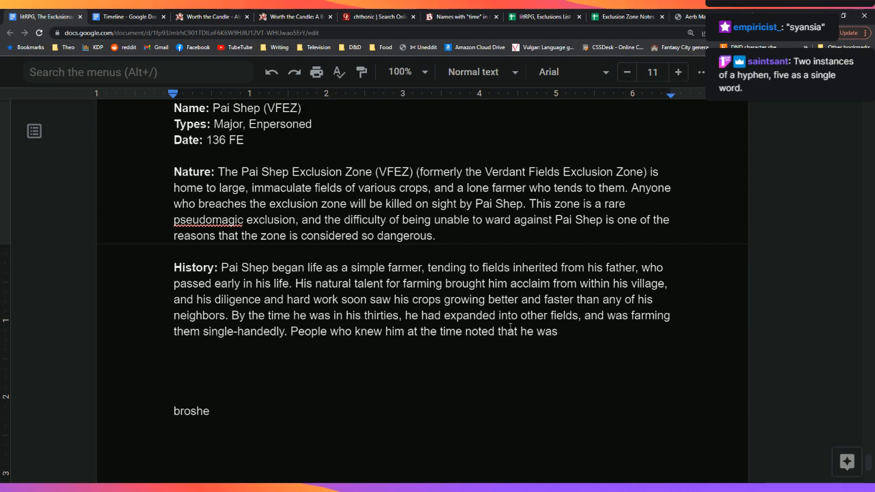
text(fastidious and exactly)
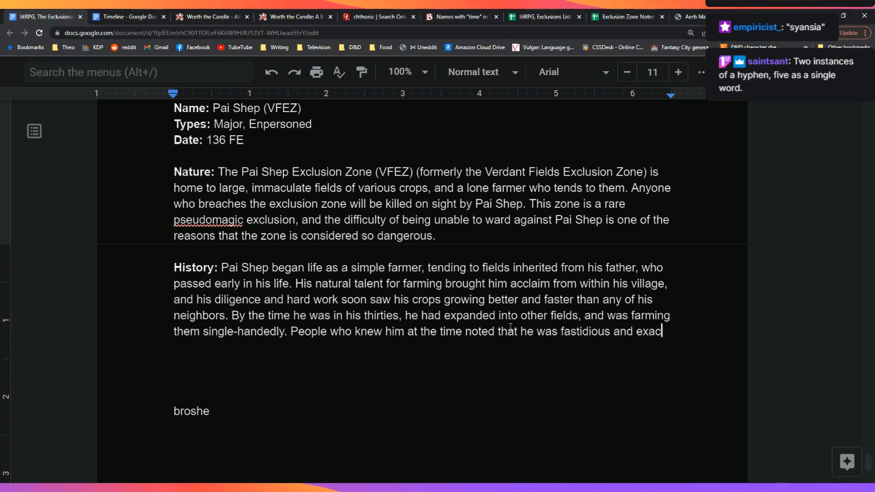
key(BackSpace)
key(BackSpace)
text(ing, and wou)
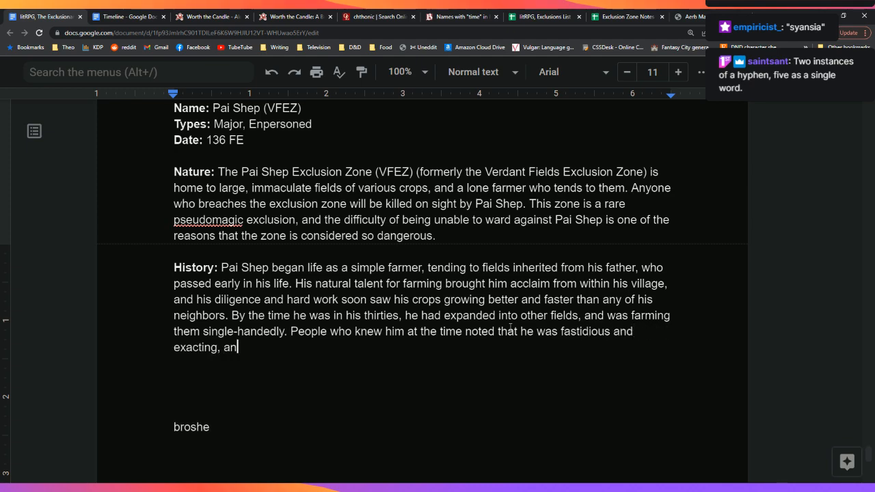
key(BackSpace)
key(BackSpace)
key(BackSpace)
key(BackSpace)
key(BackSpace)
key(BackSpace)
key(BackSpace)
key(BackSpace)
key(BackSpace)
text(with his crops, )
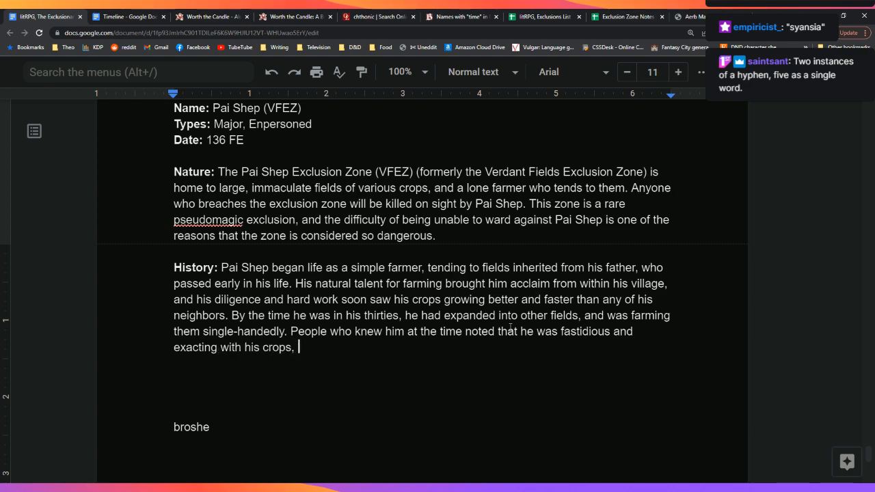
text(and would walk his fields with a religious fervor, looking for every last w)
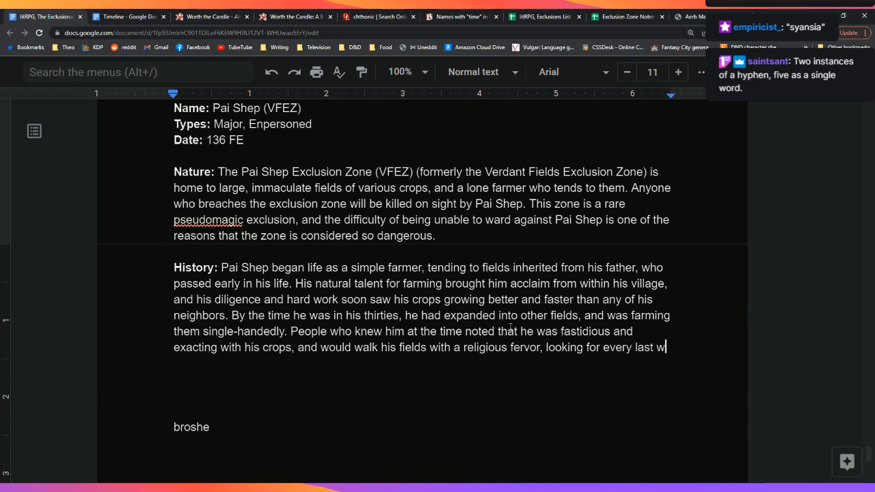
Step: Continue: he walked his fields with religious fervor, chasing every weed and pest, then start a new paragraph
text(eed, driving off ex)
key(BackSpace)
text(xery last )
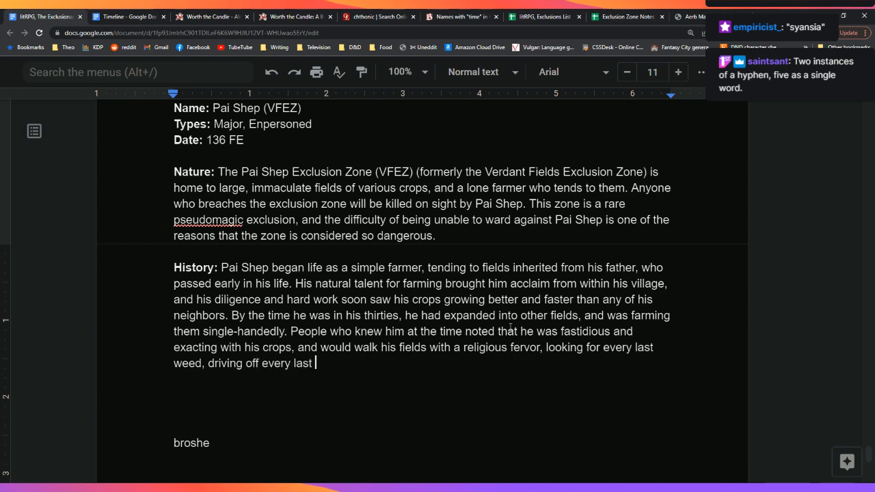
text(pe)
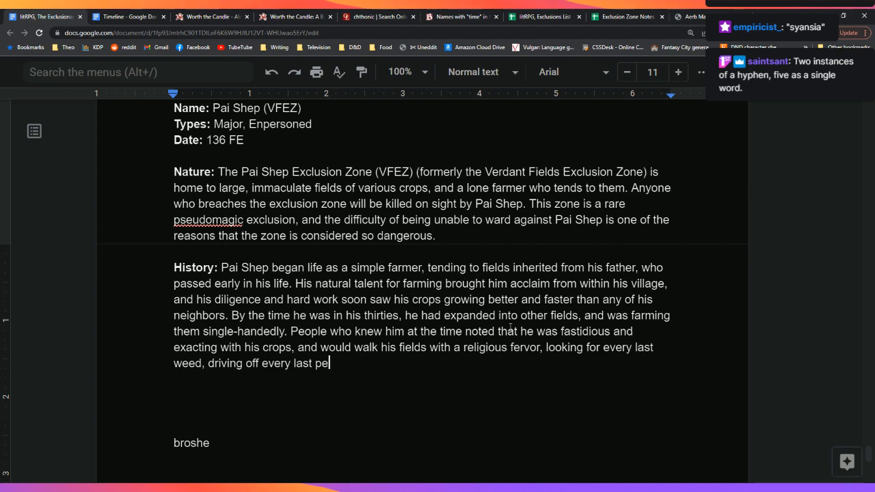
text(st, and working with exac)
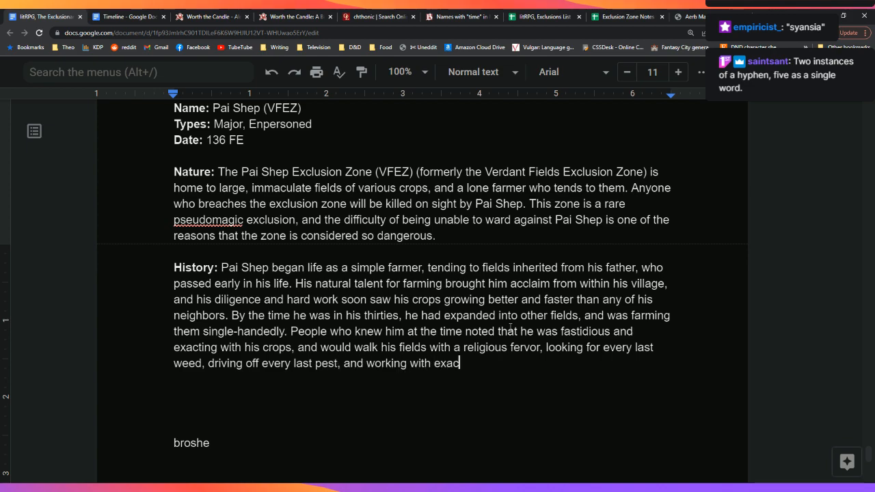
text(titude and precision.)
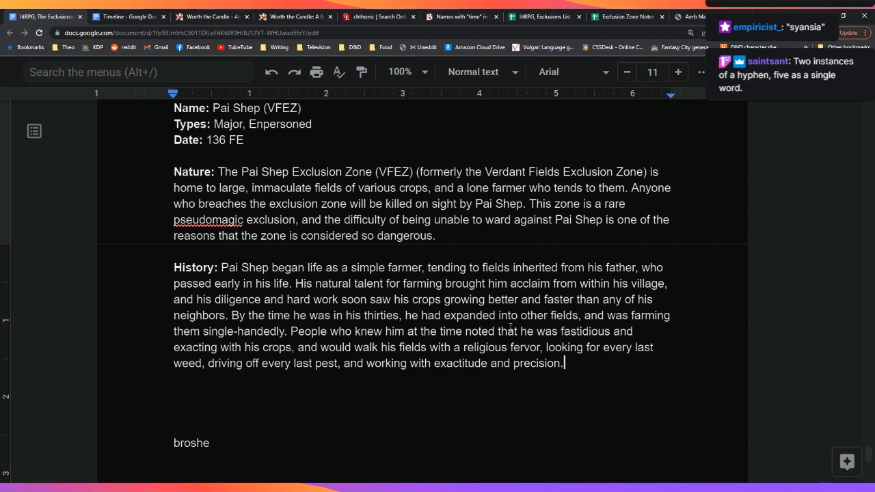
key(Return)
Step: Write that by forty Pai Shep had six fields and held his workmen to his own standards
text(B)
key(BackSpace)
key(BackSpace)
key(Return)
key(Return)
text(B)
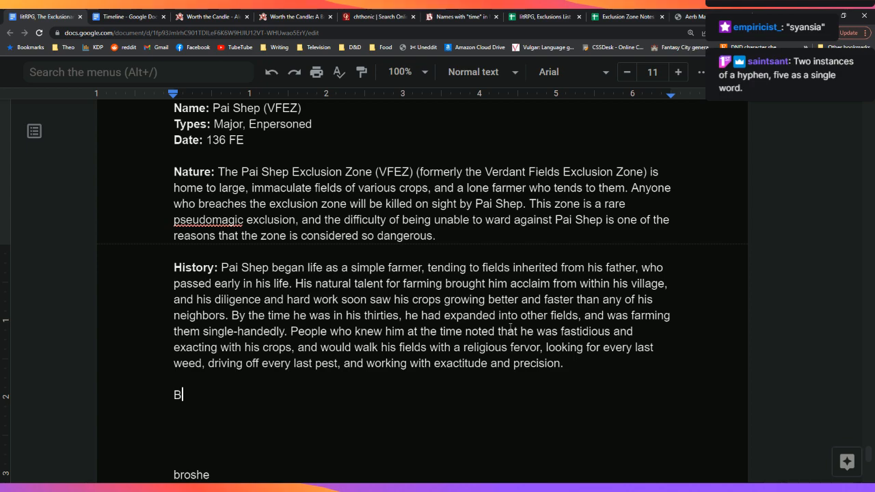
text(y the itm)
key(BackSpace)
key(BackSpace)
key(BackSpace)
text(time Pai )
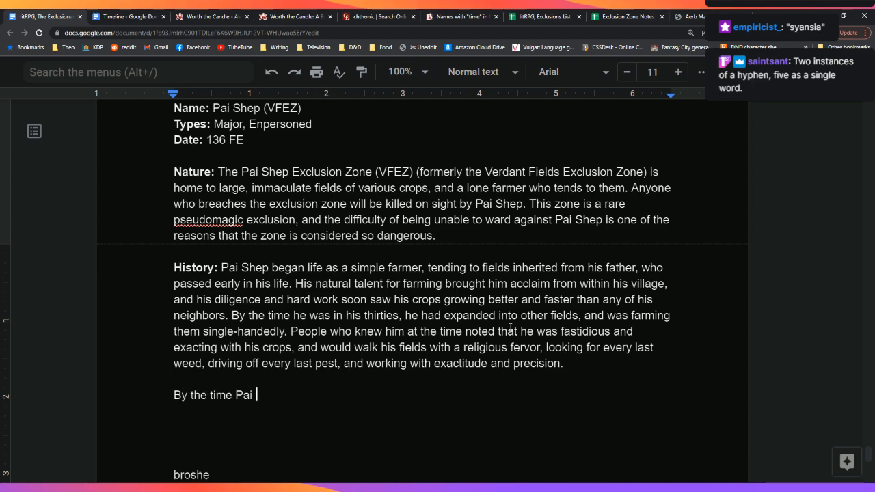
text(Sh)
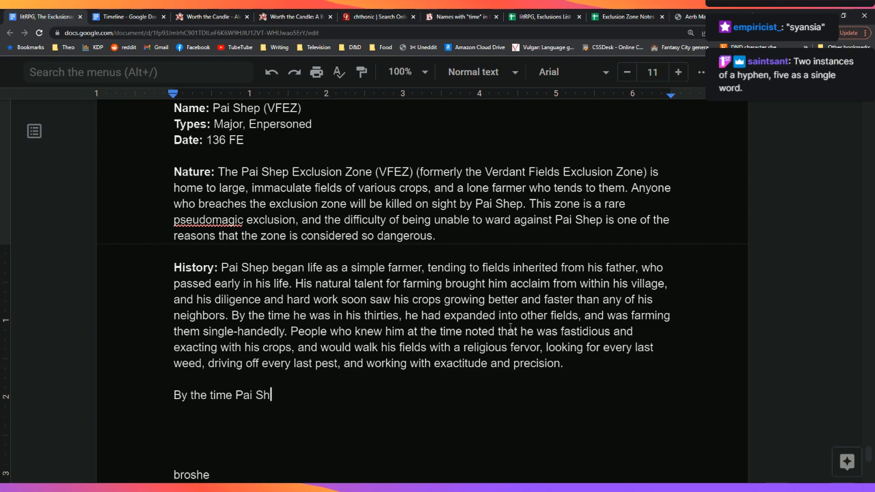
text(ep had hit)
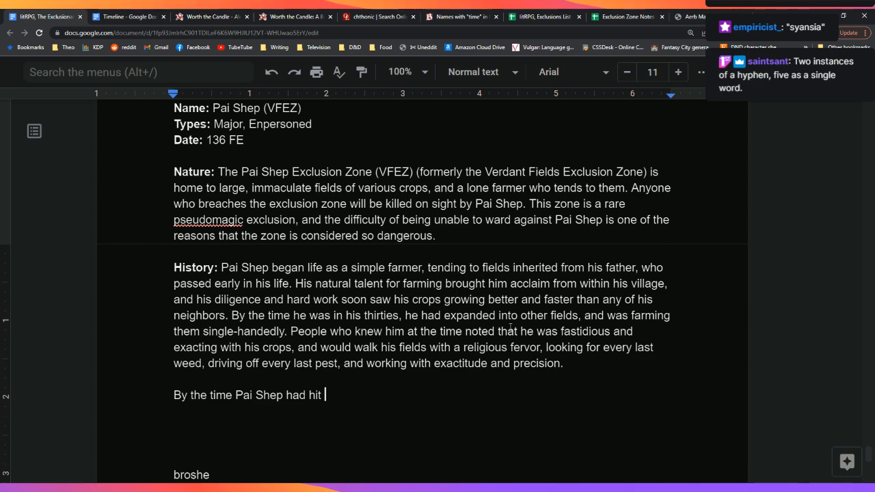
key(BackSpace)
key(BackSpace)
key(BackSpace)
key(BackSpace)
text(turned forty, )
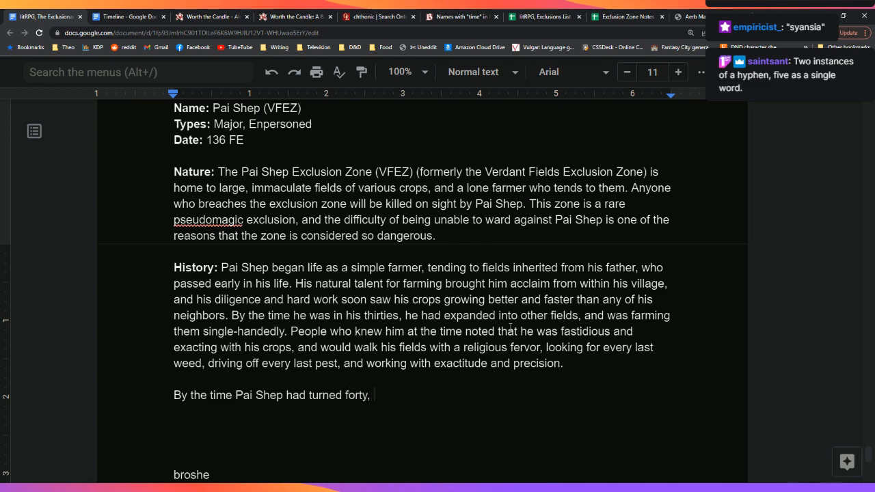
text(he had )
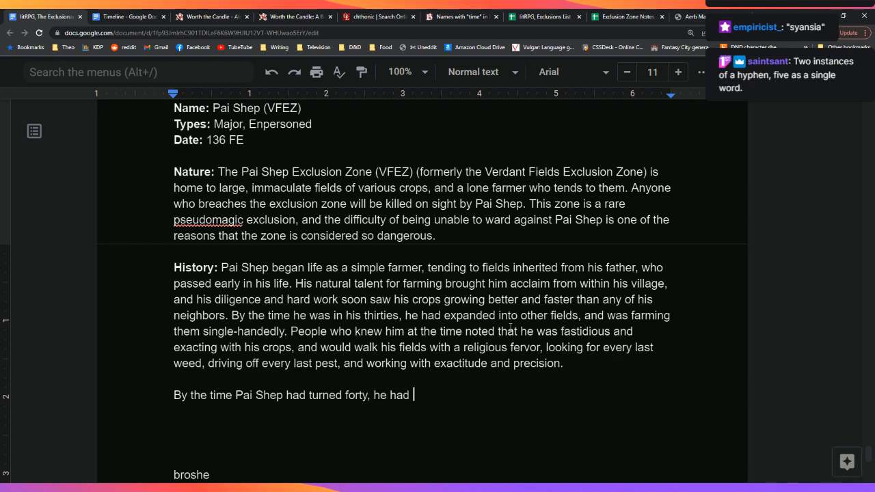
text(six fields)
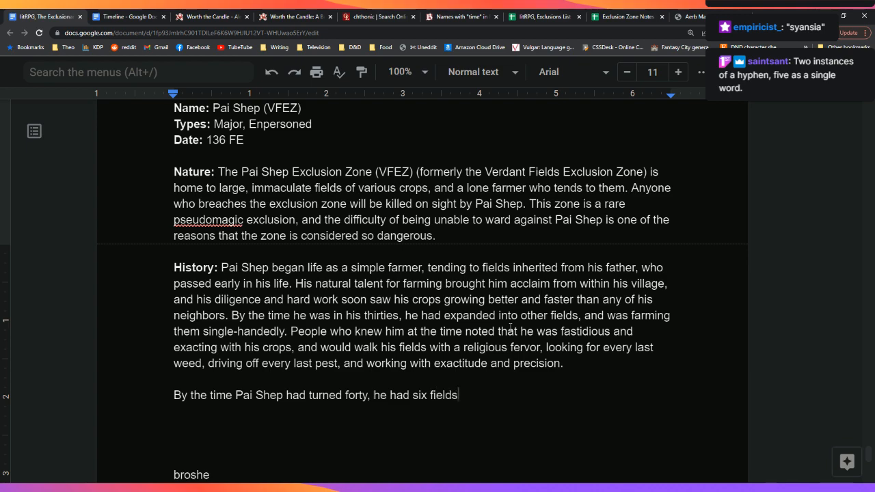
text( to hi)
text(s name.)
text( Several ap)
text(prentices )
text(and work)
text(me)
text(re in)
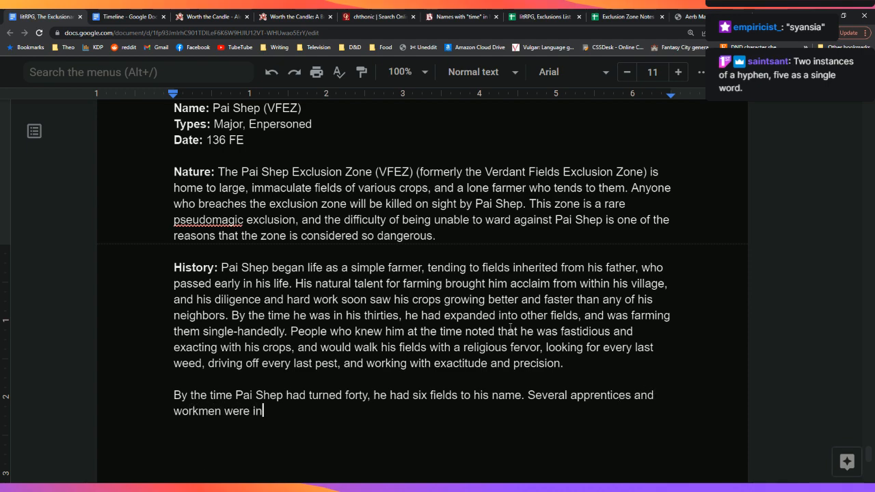
text( his employ,)
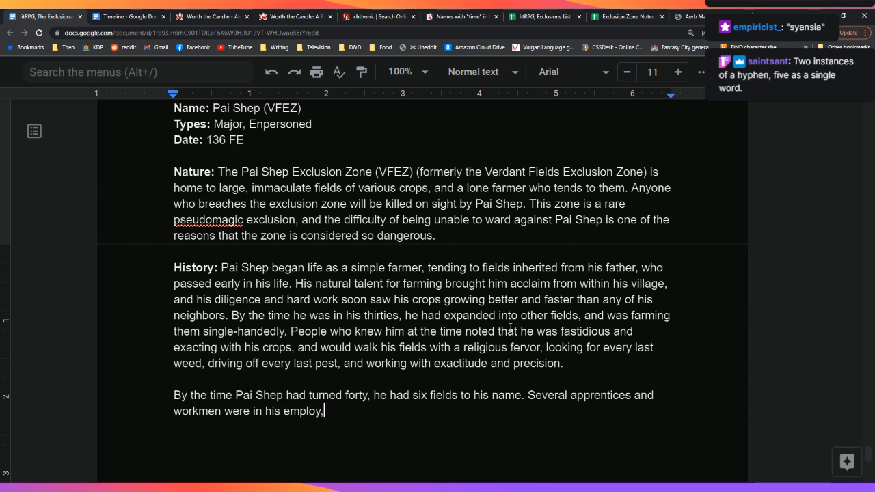
text( and he expecte)
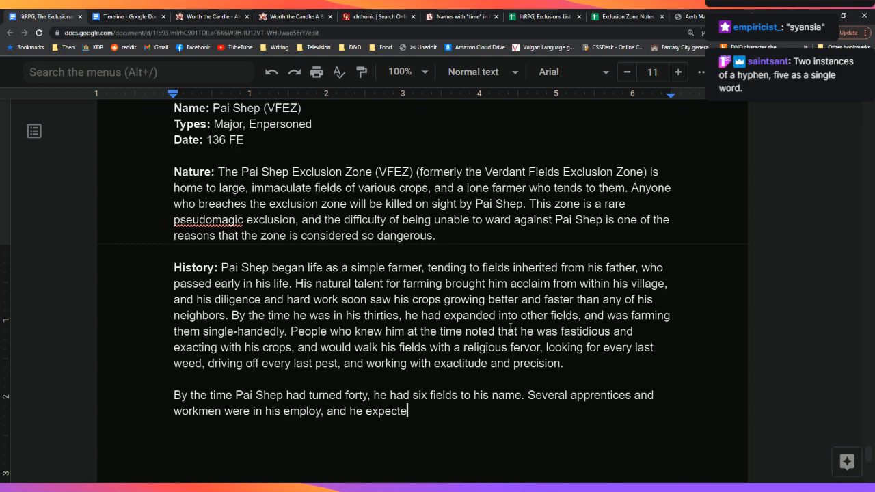
text(d from them the sam)
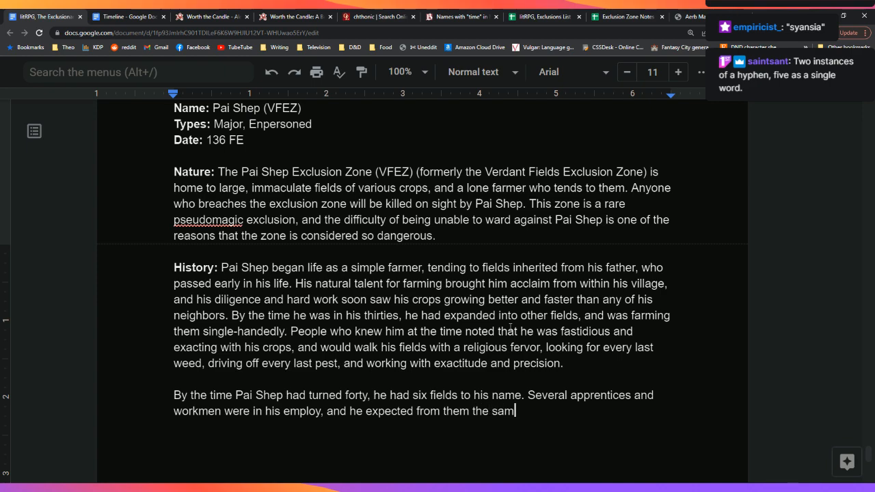
text(e standards th)
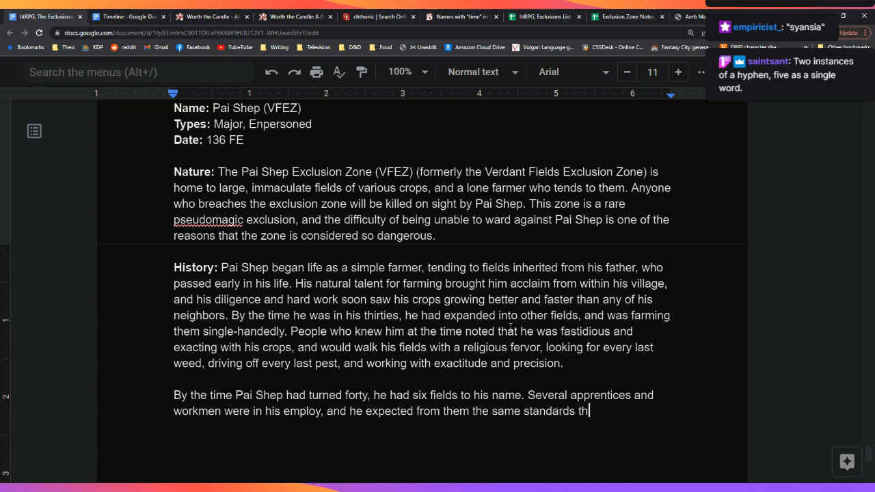
text(at he set for himself, whic)
text(h included)
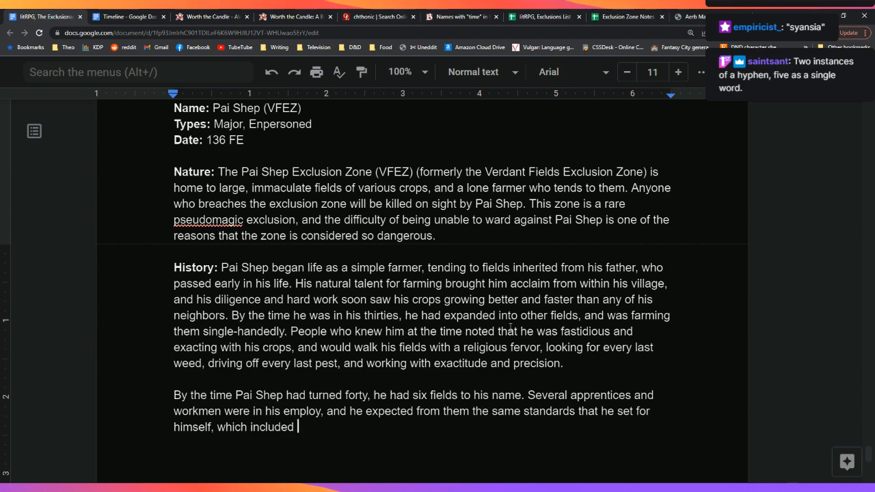
Step: Add 'many hours of hard, perfectionist work' that very few people were capable of meeting
key(Down)
key(Down)
key(Down)
key(Down)
key(Up)
key(Up)
key(Up)
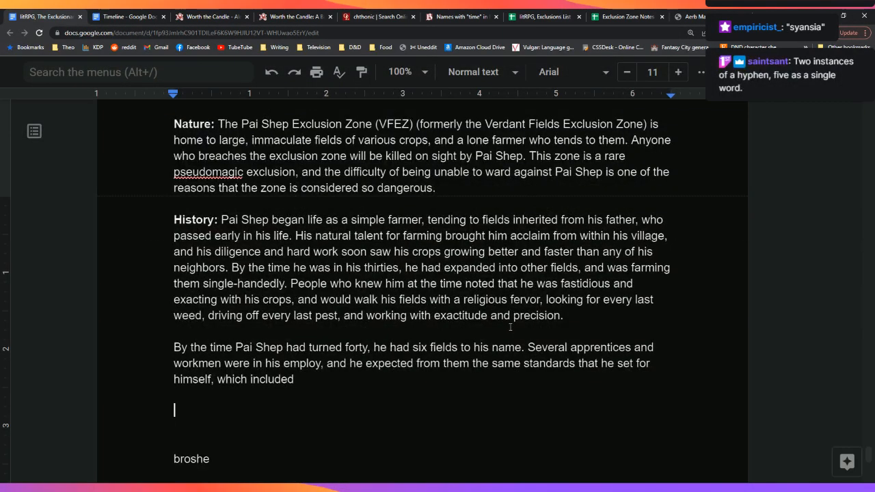
key(Left)
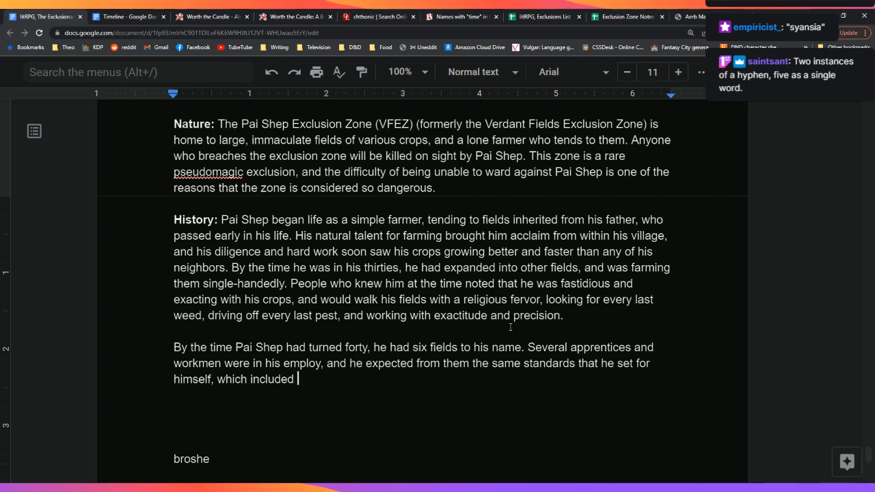
text(many h)
key(BackSpace)
key(BackSpace)
key(BackSpace)
key(BackSpace)
key(BackSpace)
key(BackSpace)
text(many hours of )
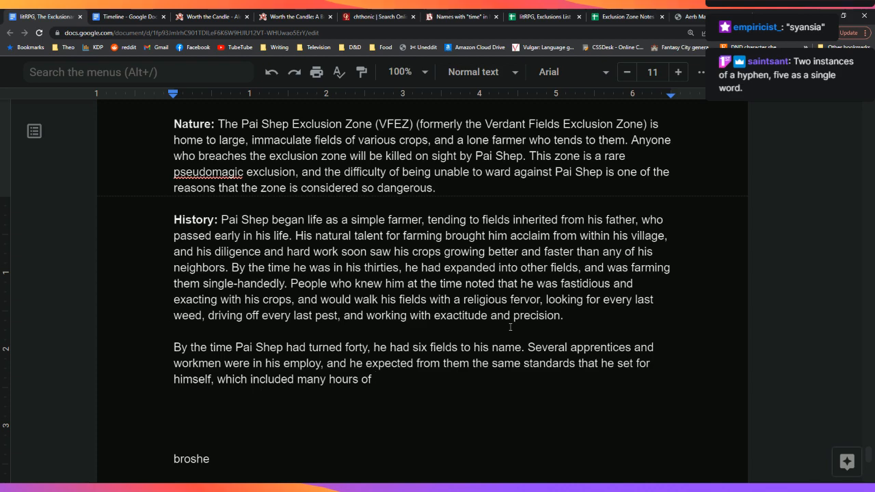
text(hard, perfectionist work.)
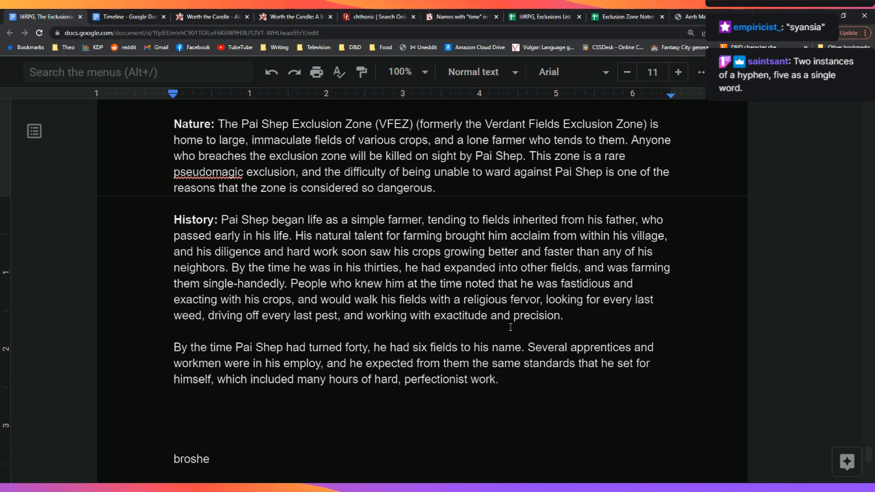
key(BackSpace)
key(BackSpace)
text(.)
text(that )
text(very few ppe)
key(BackSpace)
key(BackSpace)
text(eople were capable of meeting.)
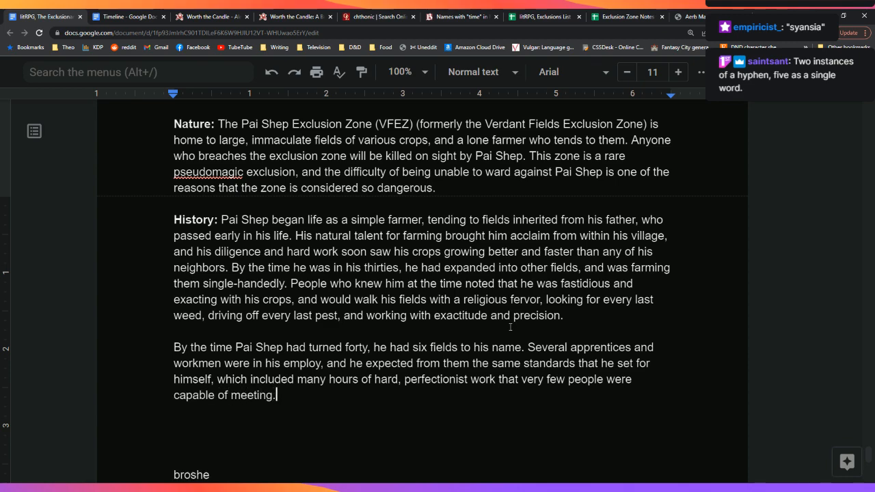
Step: Start a new paragraph with 'When Pai S', then erase it
key(Return)
text(When)
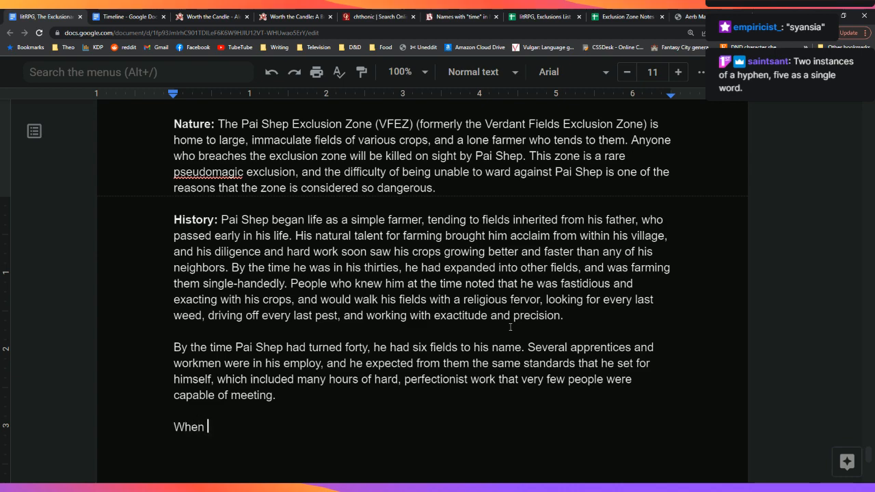
text( Pai s)
key(BackSpace)
text(S)
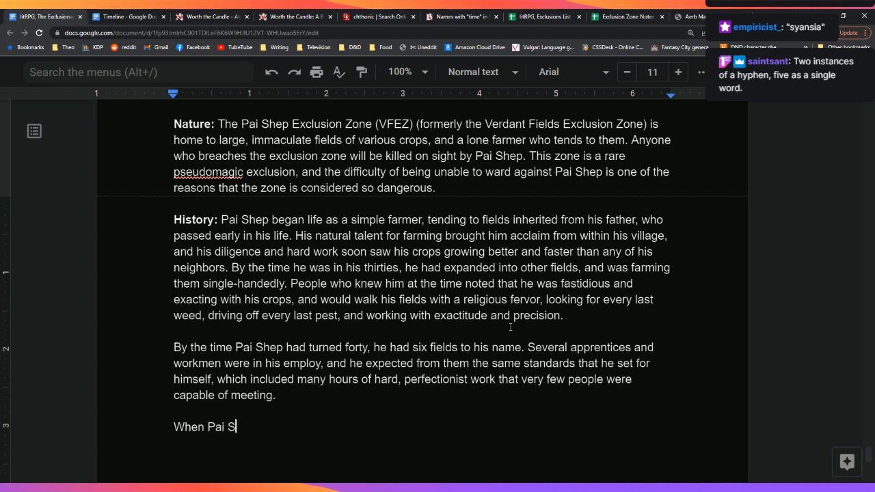
key(BackSpace)
key(BackSpace)
key(BackSpace)
key(BackSpace)
key(BackSpace)
key(BackSpace)
key(BackSpace)
key(BackSpace)
key(BackSpace)
key(BackSpace)
key(BackSpace)
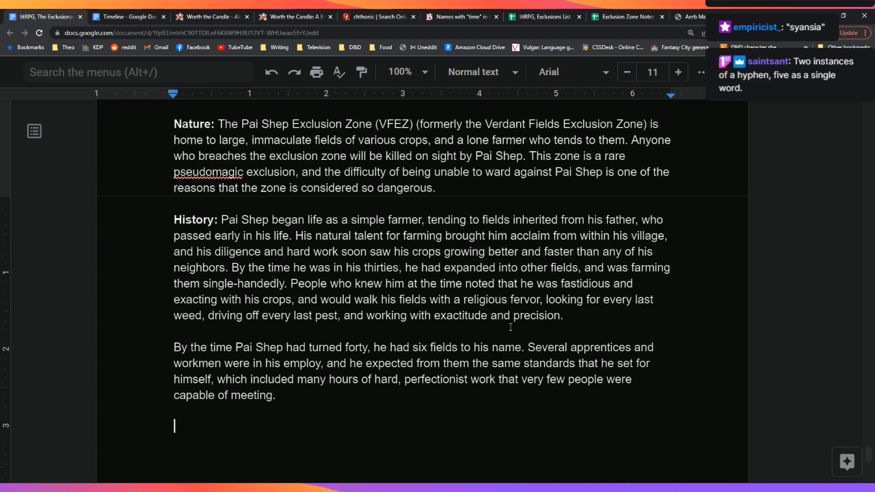
Step: Add 'As he aged…' sentence: renowned for crop beauty, land knowledge and the sheer yields he could derive from
key(BackSpace)
text(As)
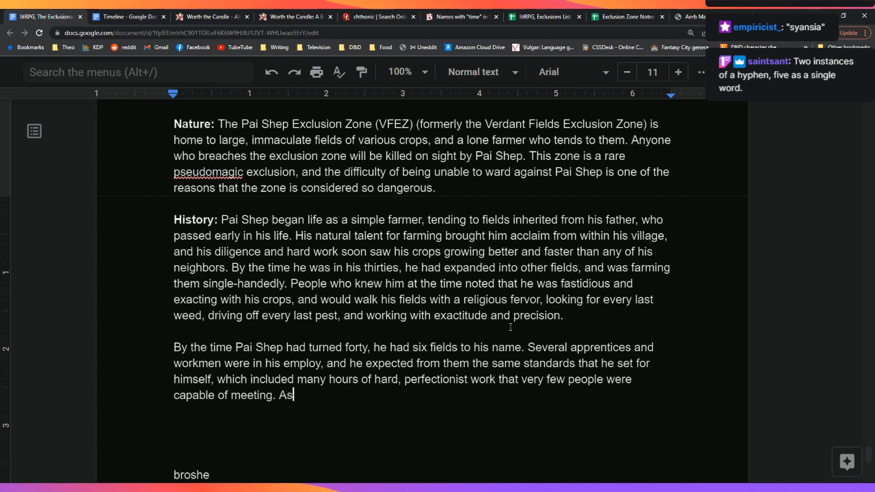
text( he aged, and )
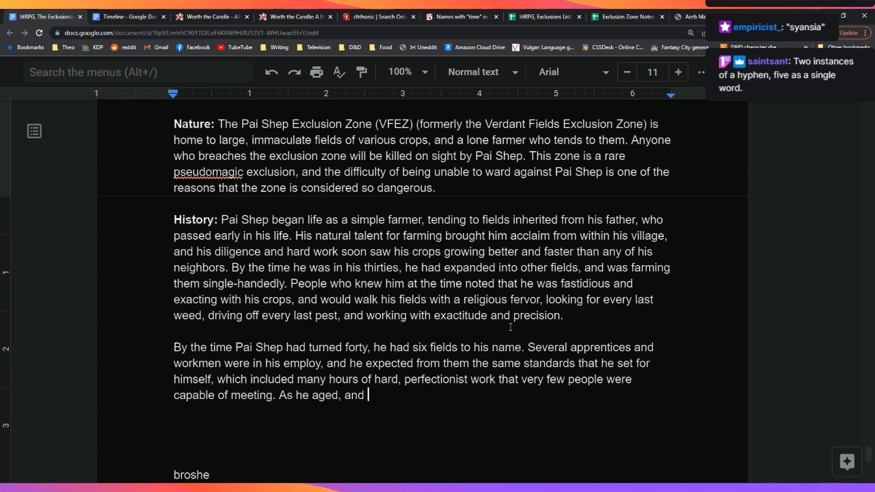
text(as his farm)
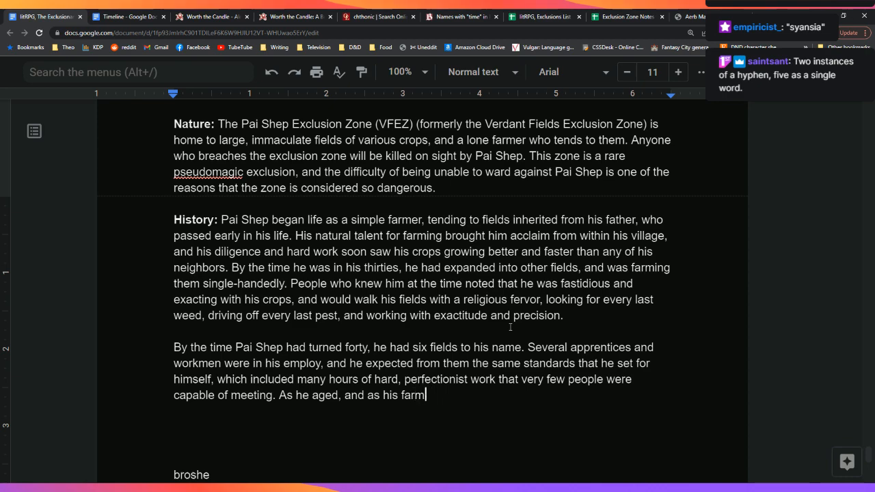
text( expanded, he be)
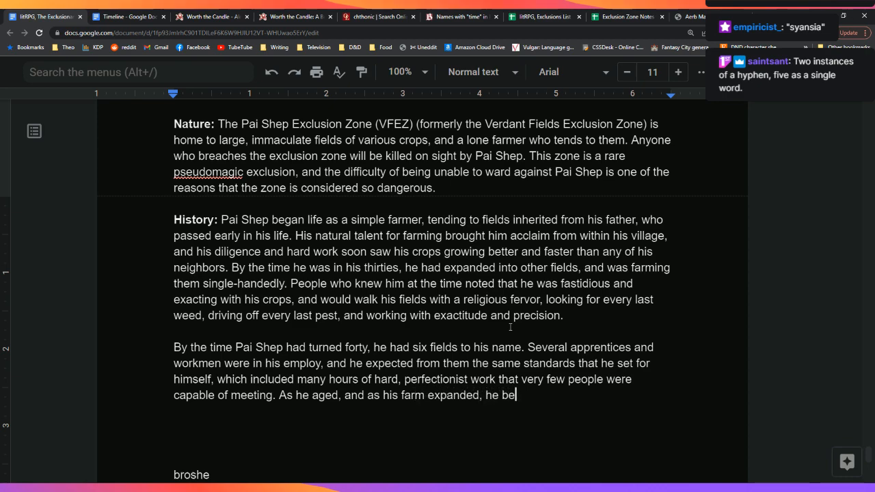
text(came renowned for the )
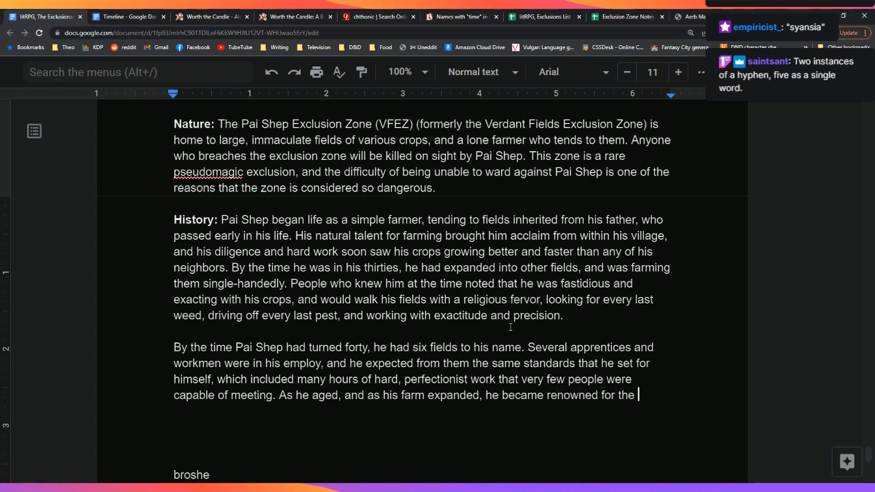
text(beaut)
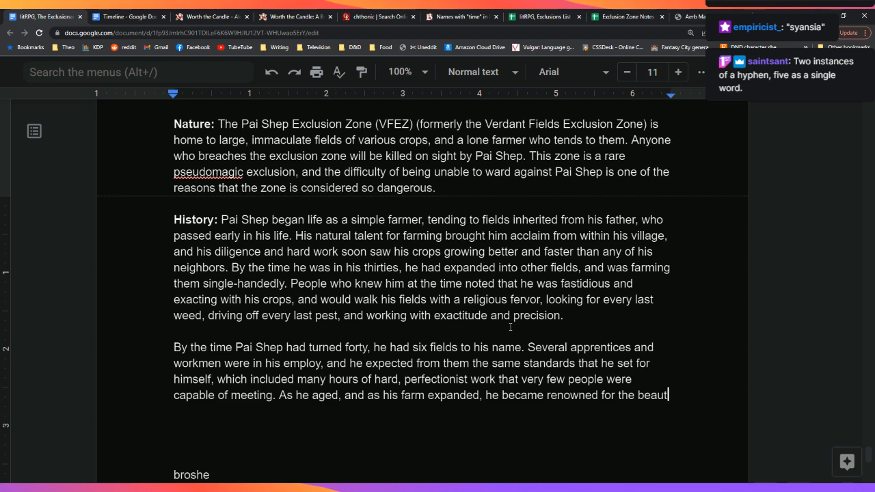
text(y of his crops)
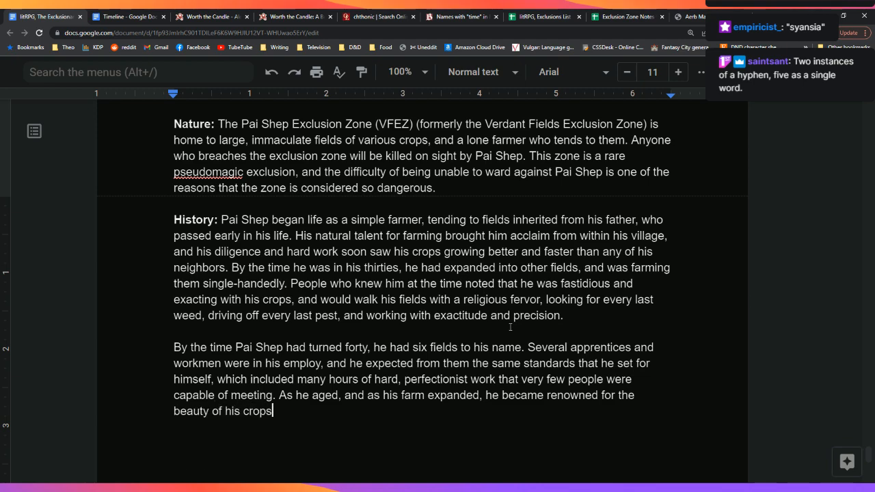
text( and the)
key(BackSpace)
key(BackSpace)
key(BackSpace)
key(BackSpace)
key(BackSpace)
key(BackSpace)
key(BackSpace)
key(BackSpace)
key(BackSpace)
text(, his knowl)
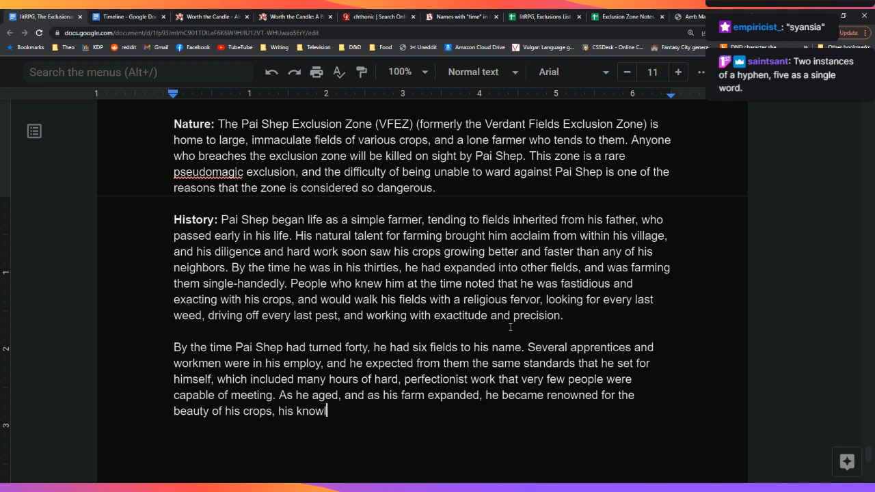
text(edge of the land, )
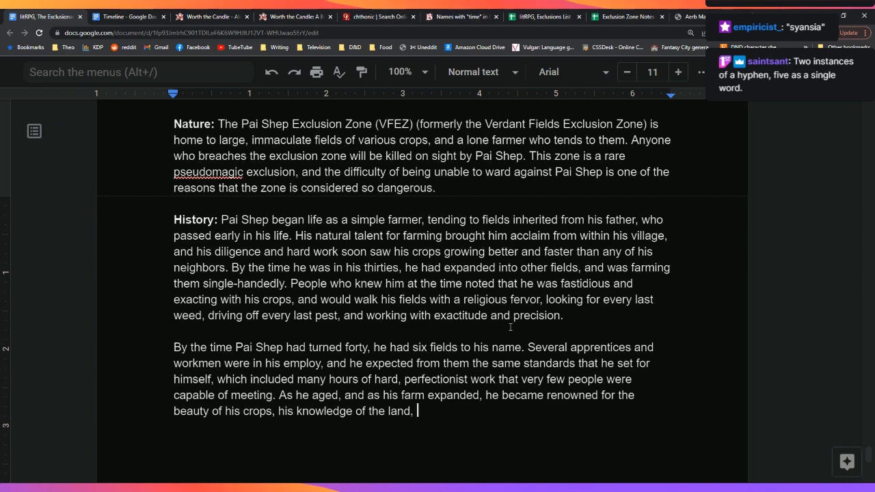
text(and the )
text(sheer)
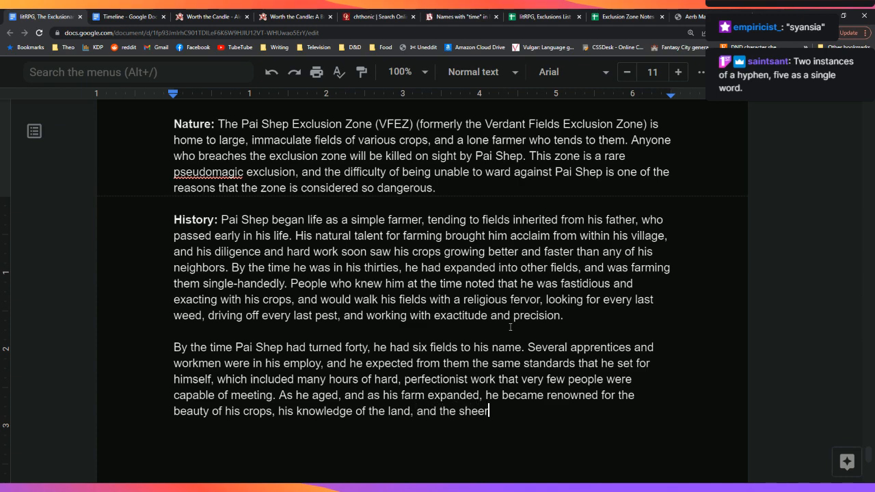
text( output of )
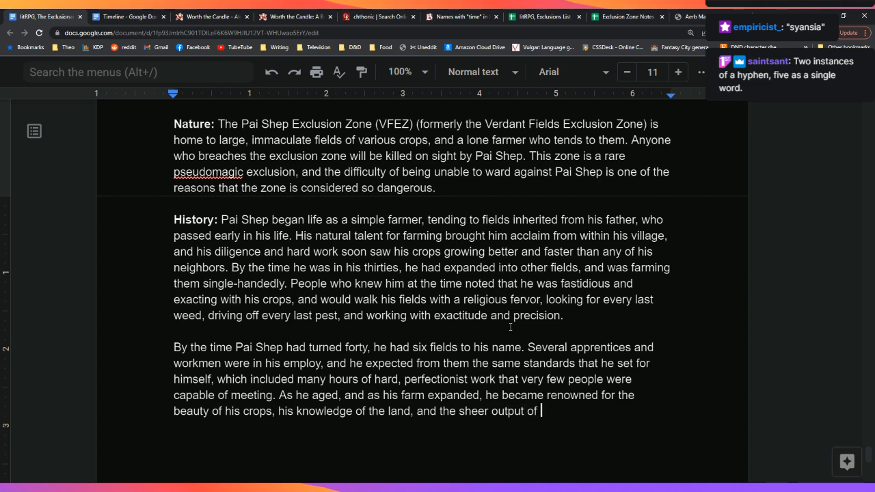
text(his foods.)
key(Down)
key(Down)
key(Down)
key(Down)
key(Up)
key(Up)
key(Up)
key(Left)
key(BackSpace)
key(BackSpace)
key(BackSpace)
key(BackSpace)
key(BackSpace)
key(BackSpace)
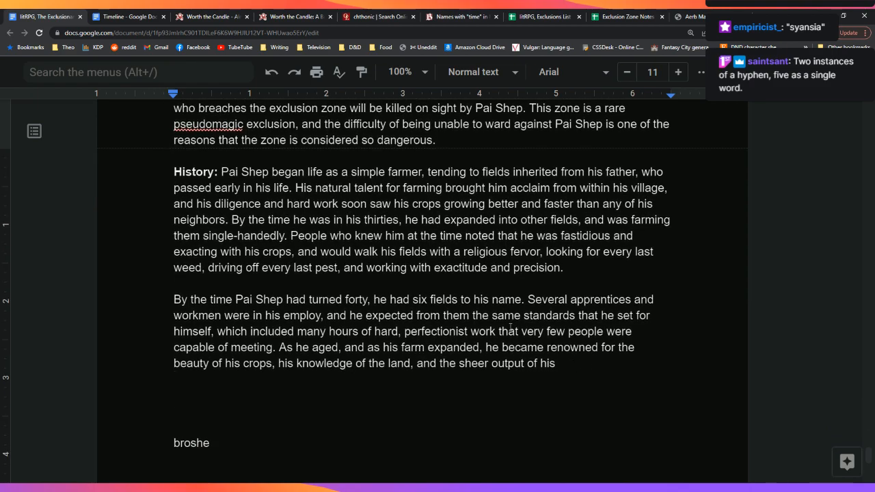
key(BackSpace)
key(BackSpace)
key(BackSpace)
key(BackSpace)
key(BackSpace)
key(BackSpace)
key(BackSpace)
key(BackSpace)
key(BackSpace)
key(BackSpace)
key(BackSpace)
key(BackSpace)
key(BackSpace)
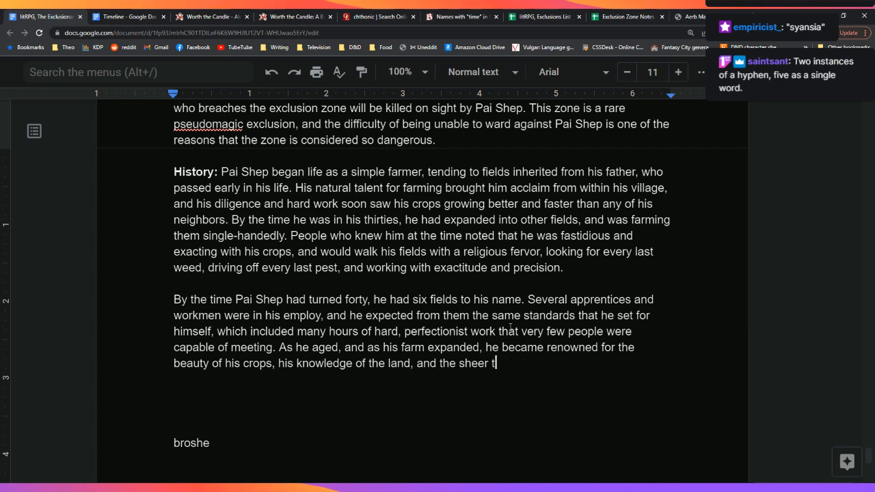
text(yields he could de)
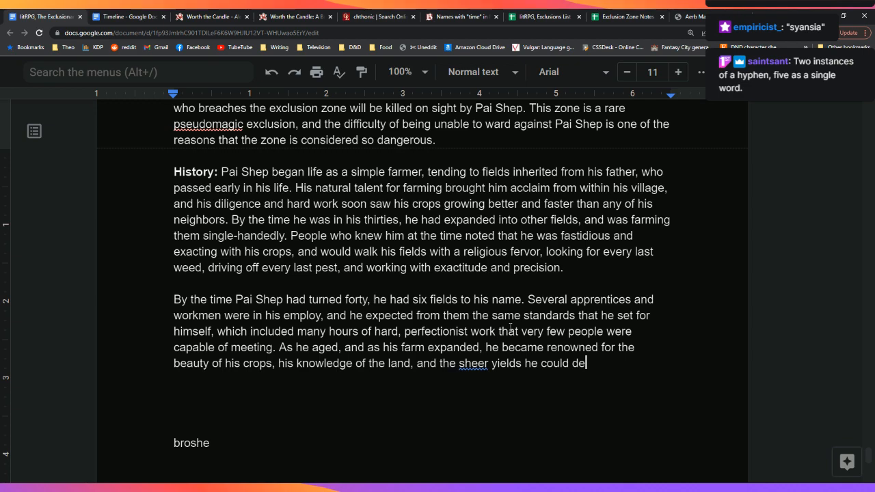
text(rive from)
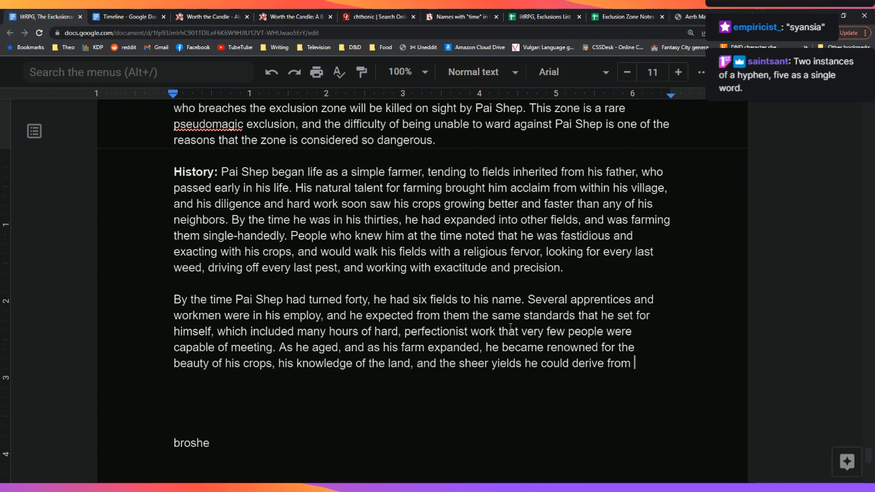
Step: Glance at the Timeline document, then return to the exclusion-zone document's Pai Shep entry
scroll(458, 331, up, 5)
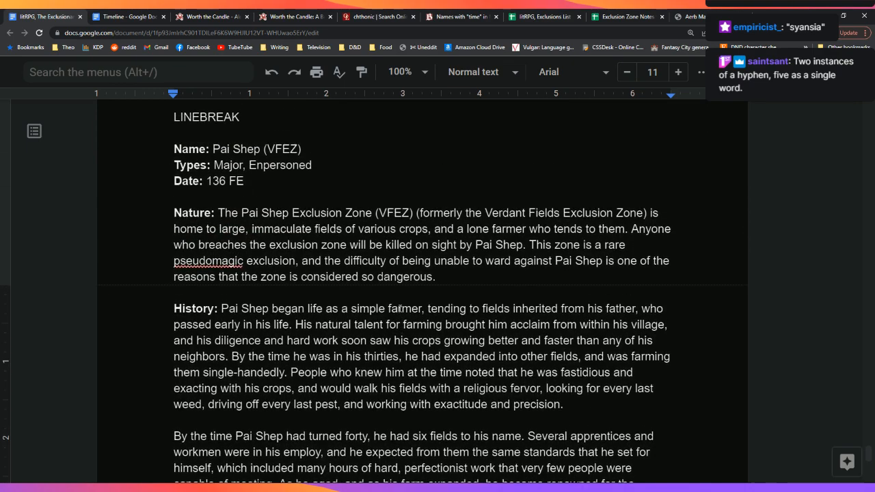
click(139, 15)
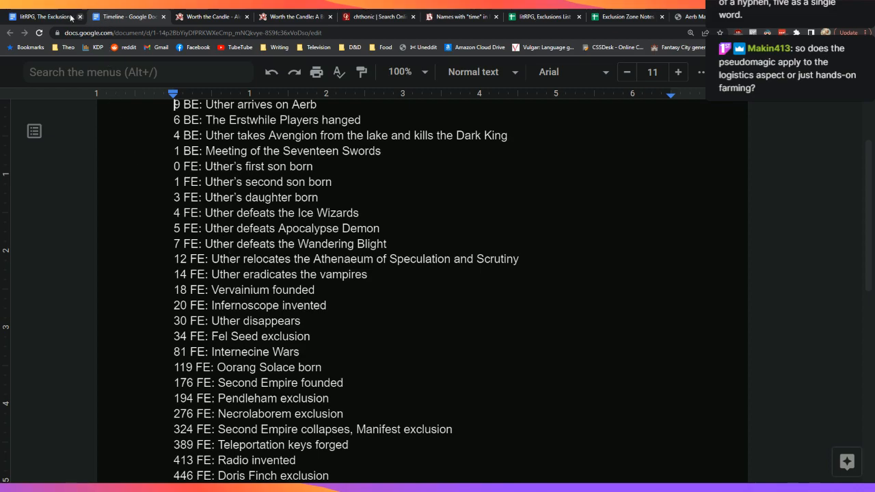
key(ctrl+shift+Tab)
scroll(460, 301, down, 3)
scroll(462, 301, up, 2)
scroll(463, 301, down, 1)
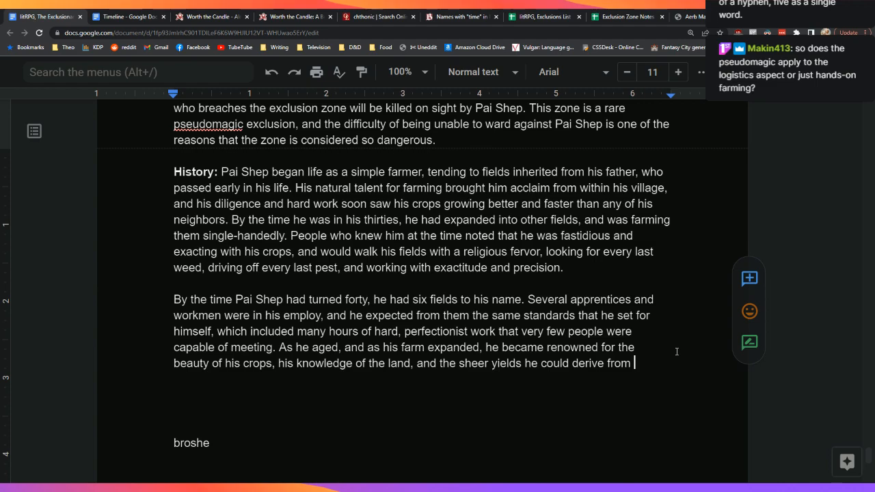
scroll(655, 314, up, 1)
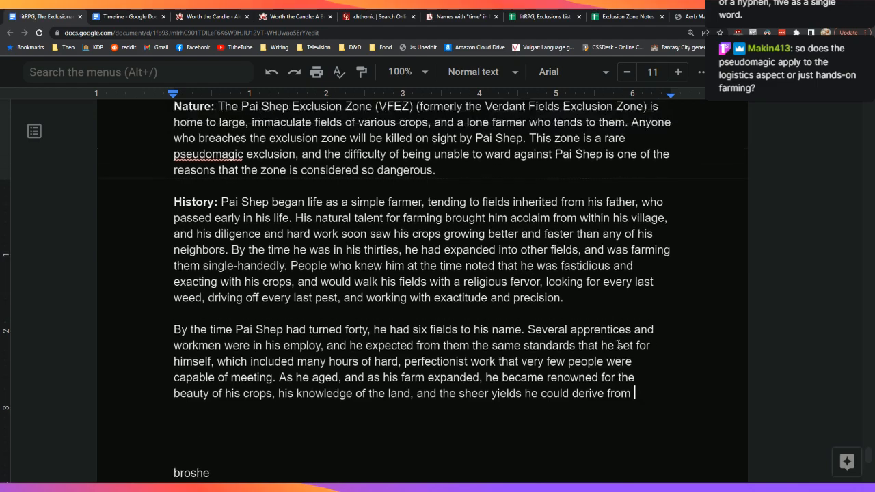
scroll(618, 344, down, 2)
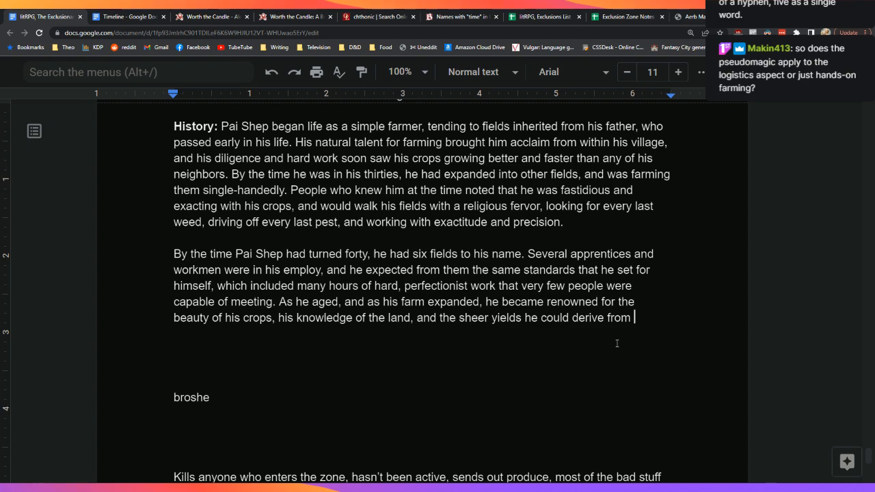
scroll(617, 343, down, 1)
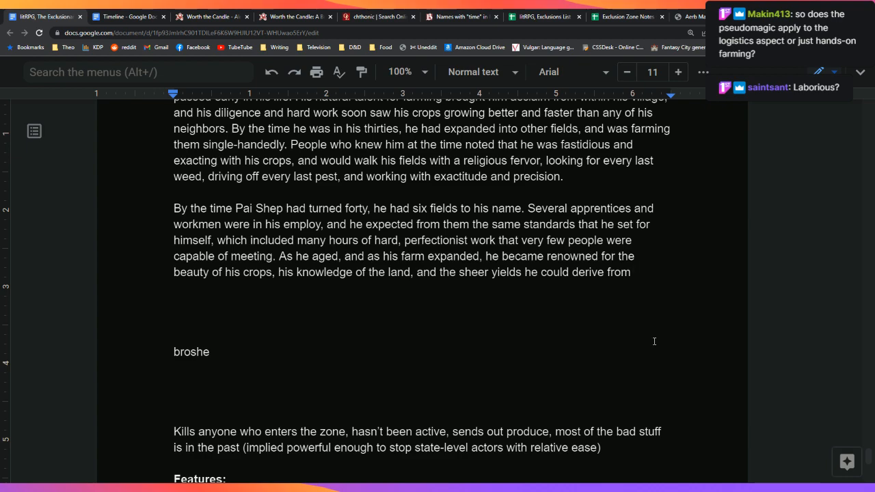
Step: End with 'a single plant', add the magic whispers and warder finding nothing, then start a new paragraph
text(a single plant. Whispers of)
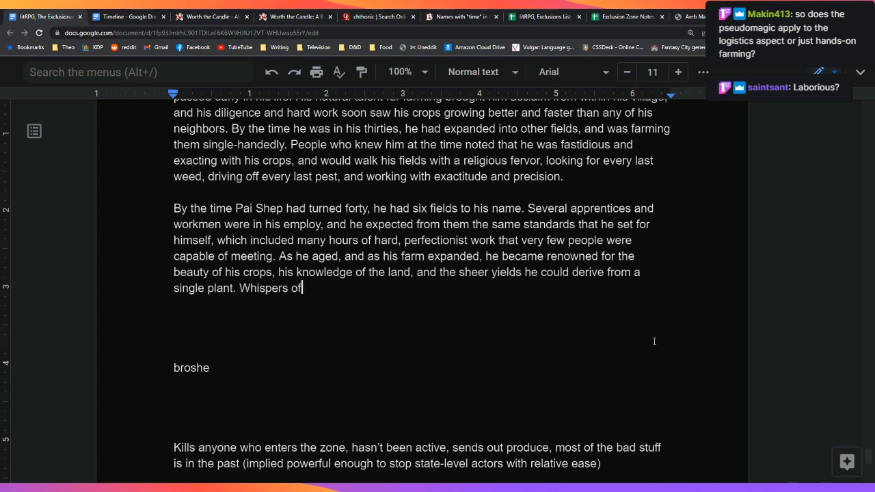
text( magic moved through the )
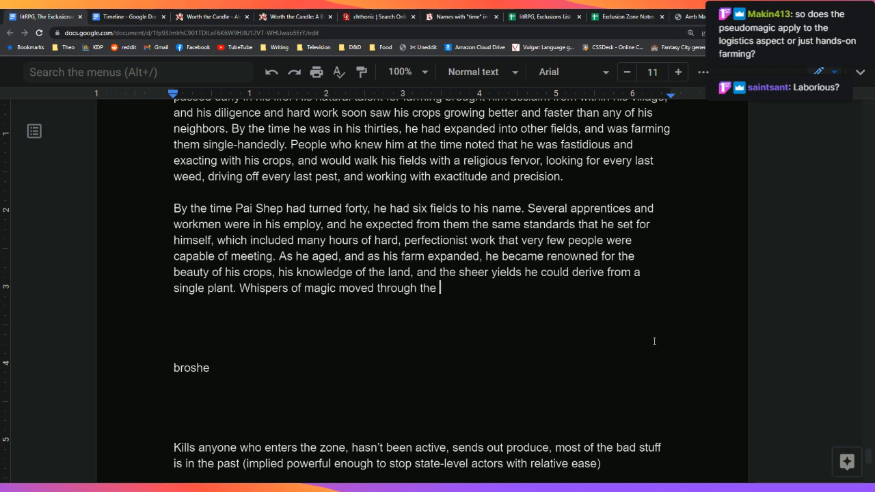
text(community, and a)
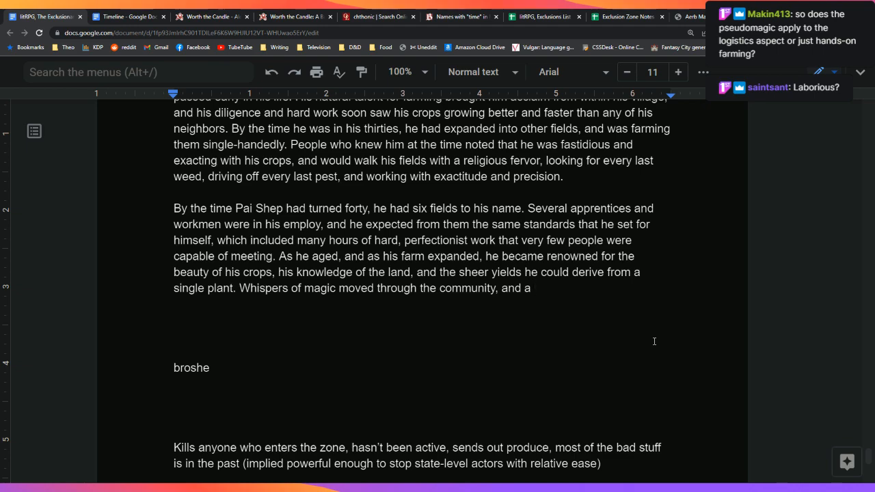
key(BackSpace)
key(BackSpace)
key(BackSpace)
key(BackSpace)
key(BackSpace)
key(BackSpace)
text(but a warder w)
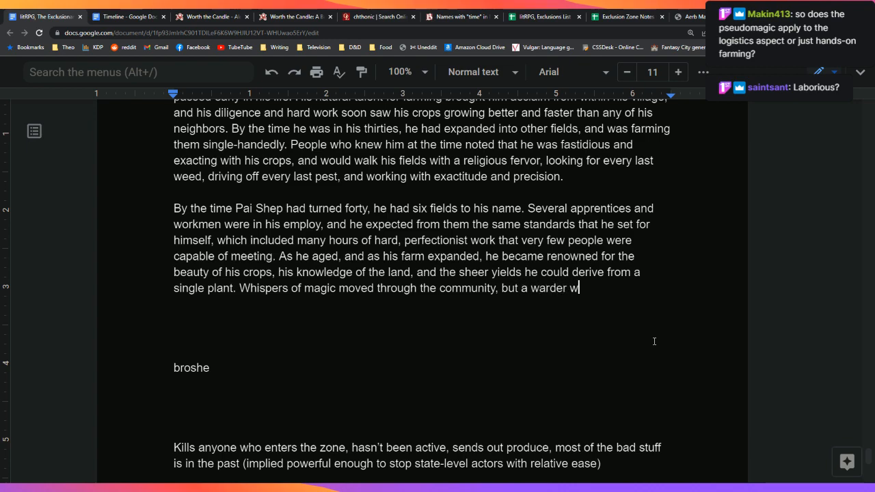
text(as sent to check)
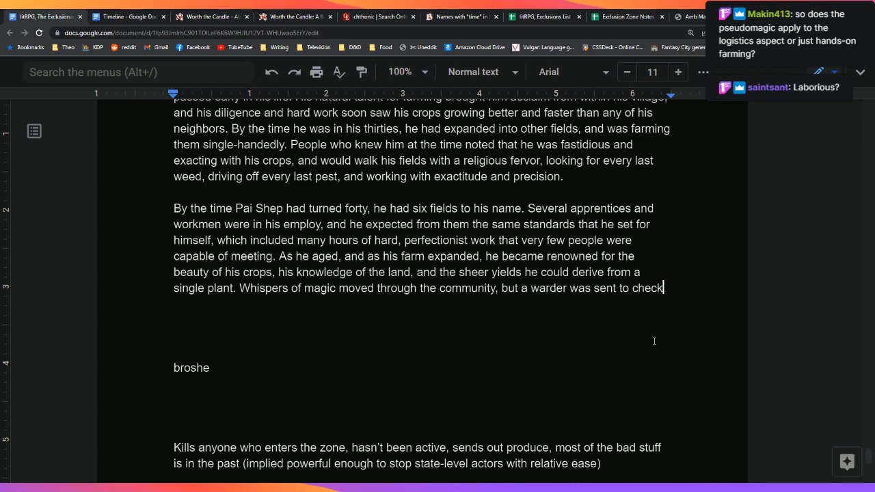
text(, and n)
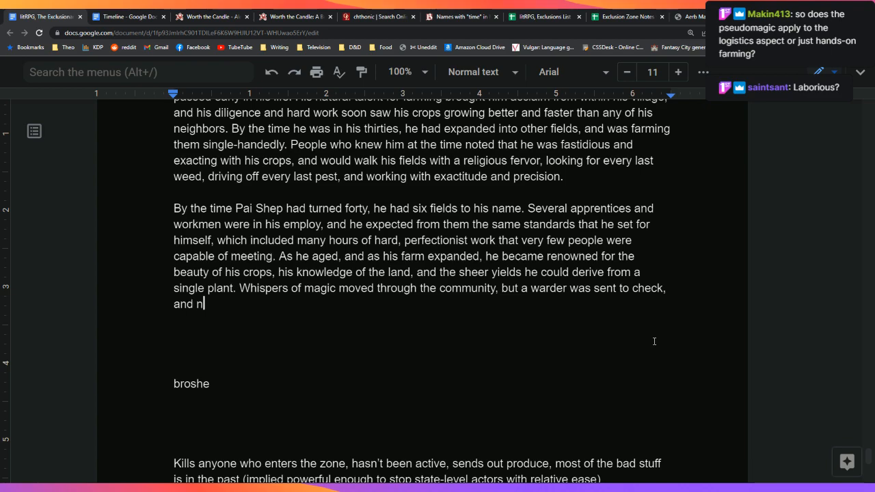
text(othing was found.)
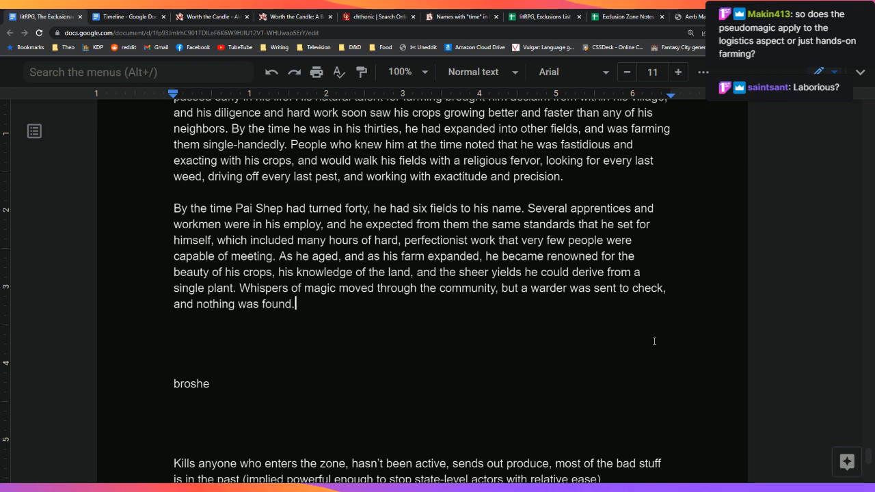
key(Return)
key(Return)
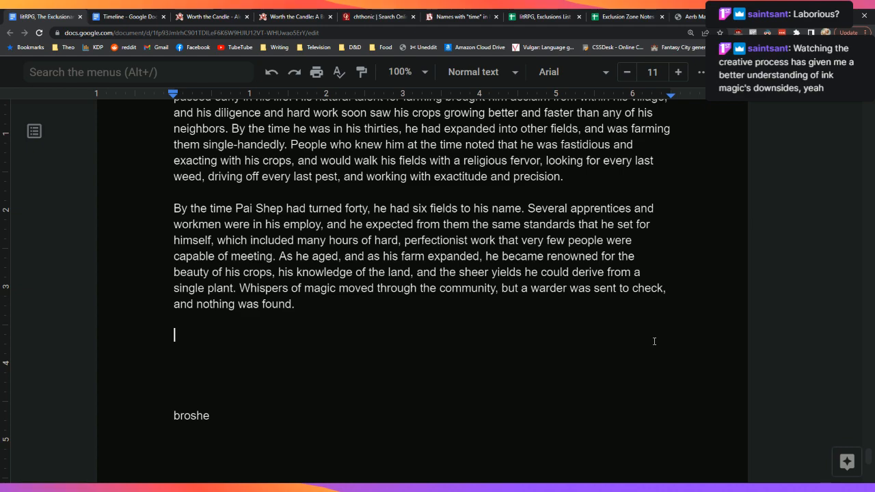
Step: Write 'In 133 FE, Pai Shep killed a man who had trespassed on his property.'
text(When Pai Shep was)
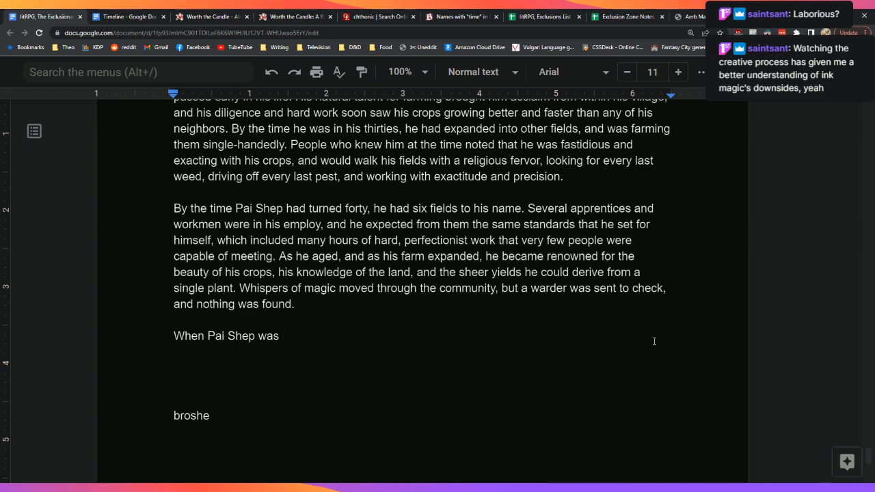
key(ctrl+BackSpace)
key(ctrl+BackSpace)
key(ctrl+BackSpace)
key(BackSpace)
key(BackSpace)
key(BackSpace)
key(BackSpace)
key(BackSpace)
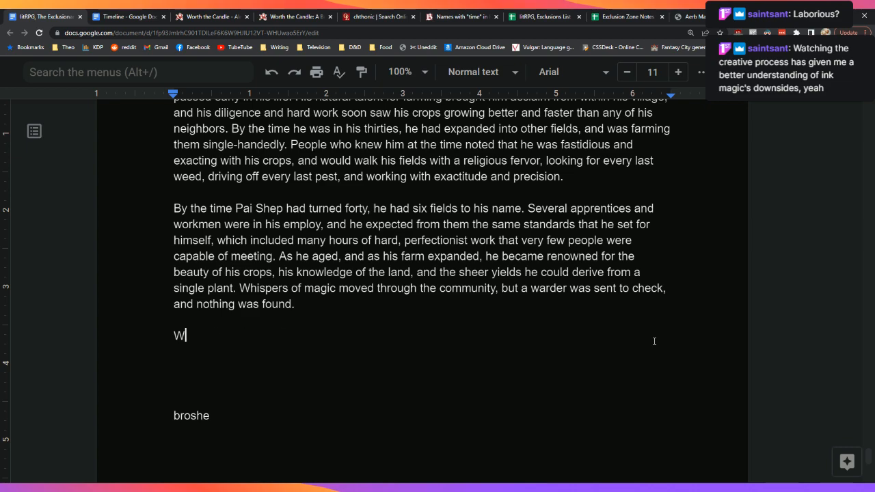
text(Weh)
key(BackSpace)
key(BackSpace)
key(BackSpace)
text(In)
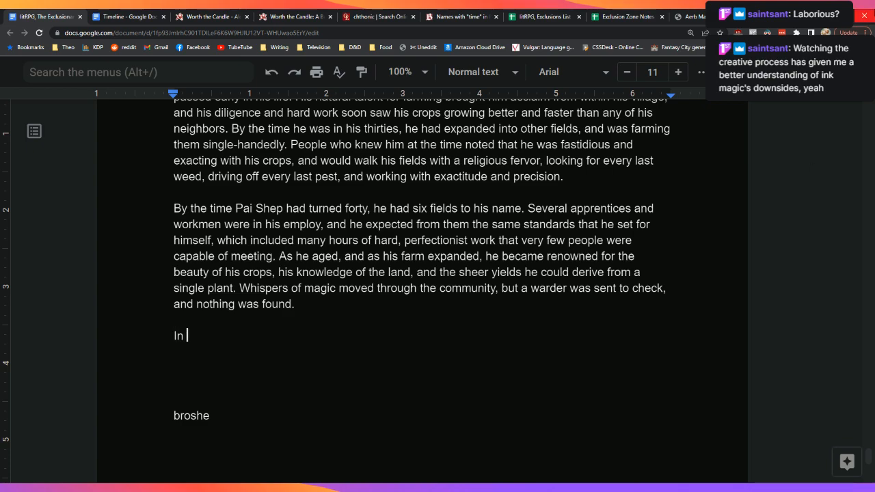
scroll(254, 240, up, 3)
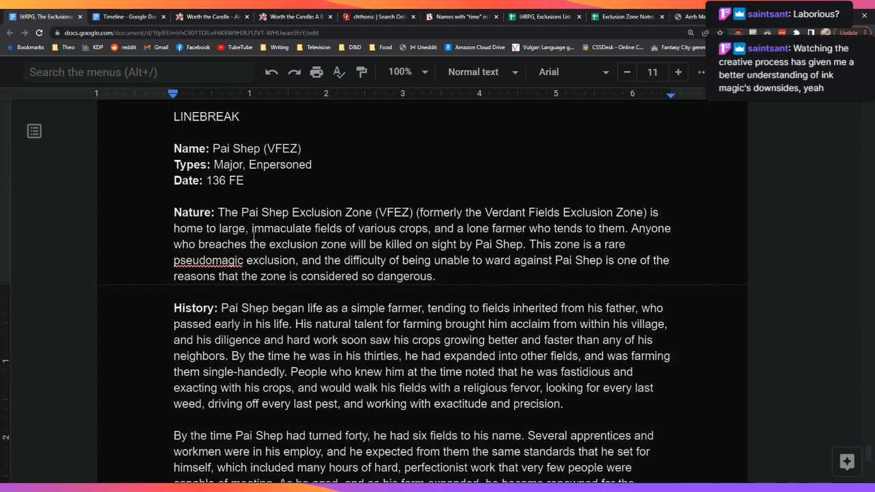
scroll(254, 239, down, 3)
text(136)
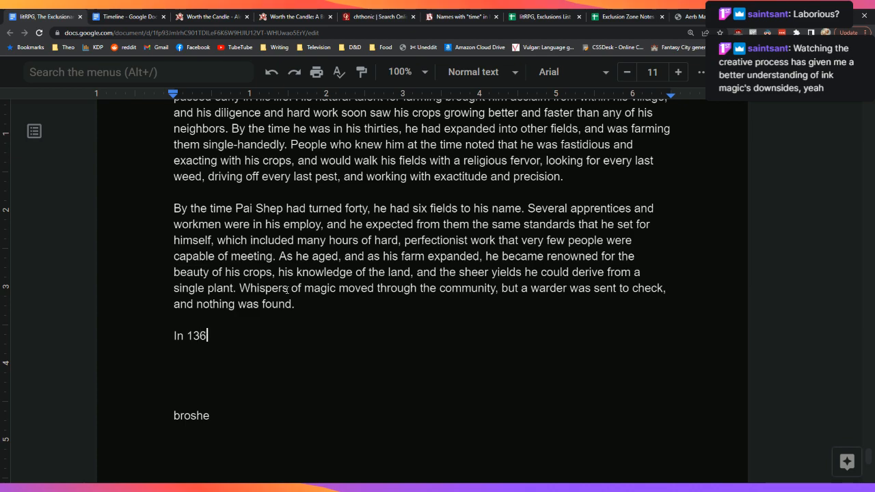
text( FE, Pai)
key(BackSpace)
key(BackSpace)
key(BackSpace)
key(BackSpace)
key(BackSpace)
key(BackSpace)
key(BackSpace)
key(BackSpace)
key(BackSpace)
key(BackSpace)
key(BackSpace)
text(33 FE, Pai S)
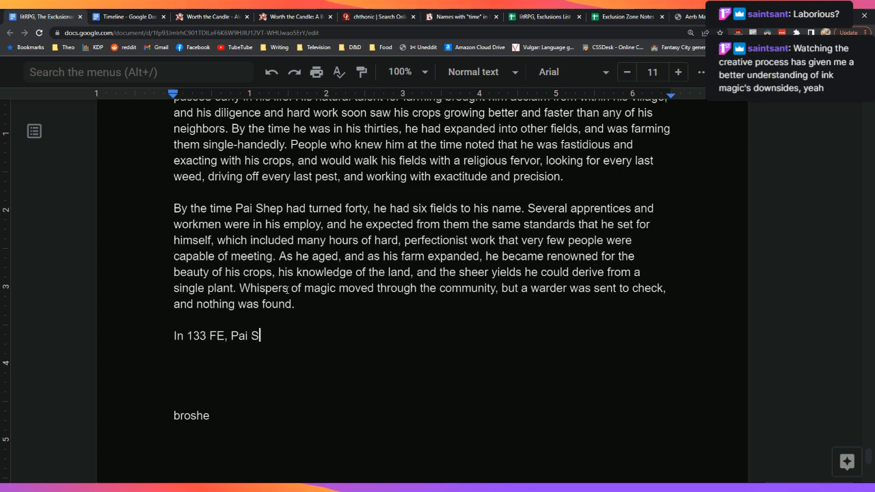
text(hep killed a )
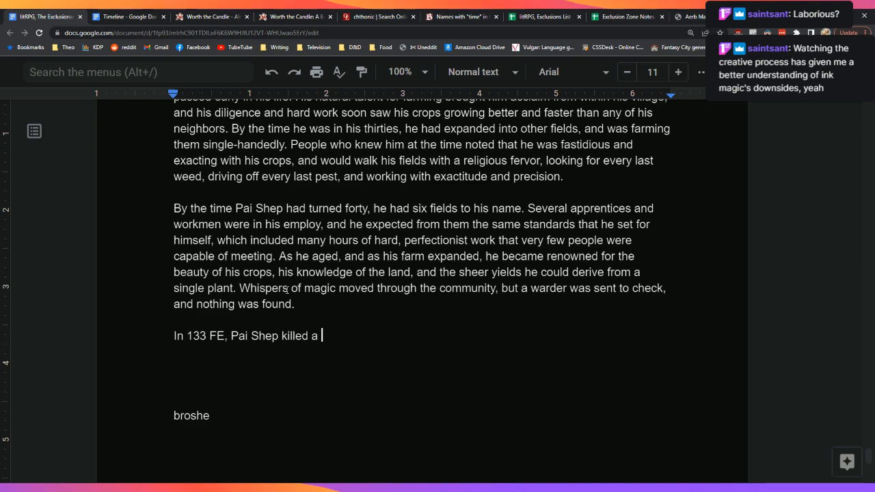
text(man who had d)
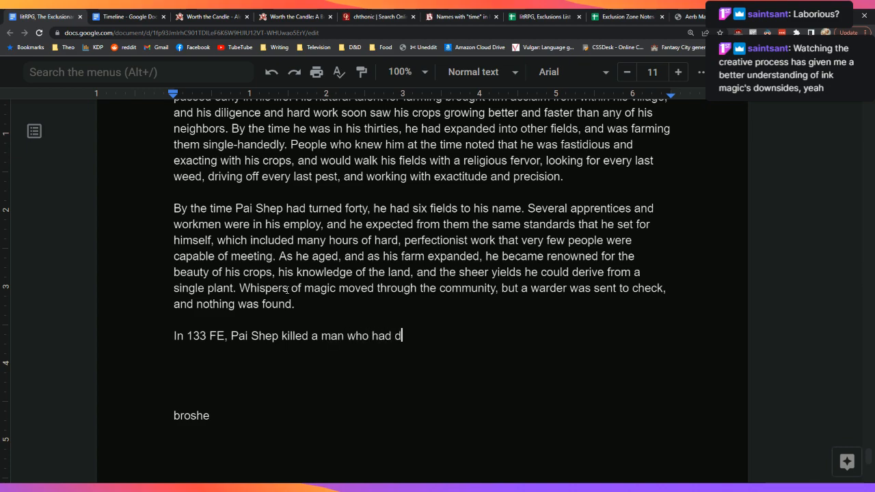
key(BackSpace)
text(trespassed on his prop)
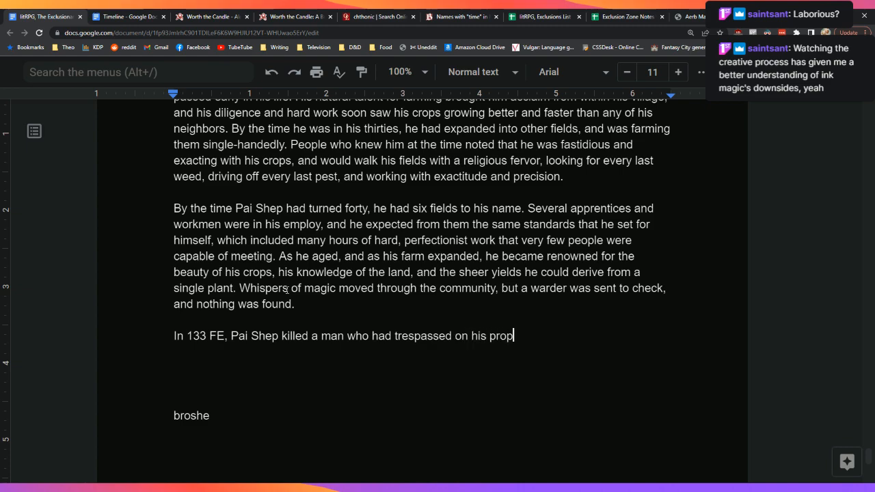
text(erty.)
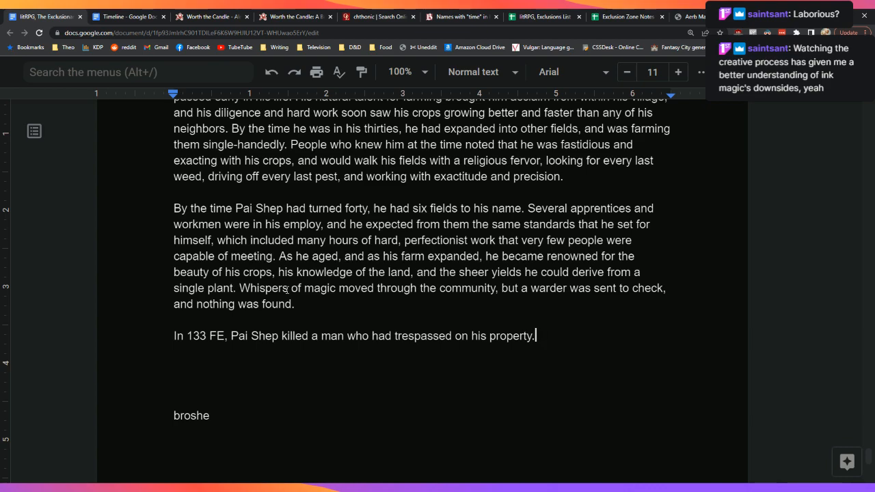
Step: Continue with 'This began a series of events which culminated in his'
key(Down)
key(Up)
key(Up)
key(Left)
text(This began a series of)
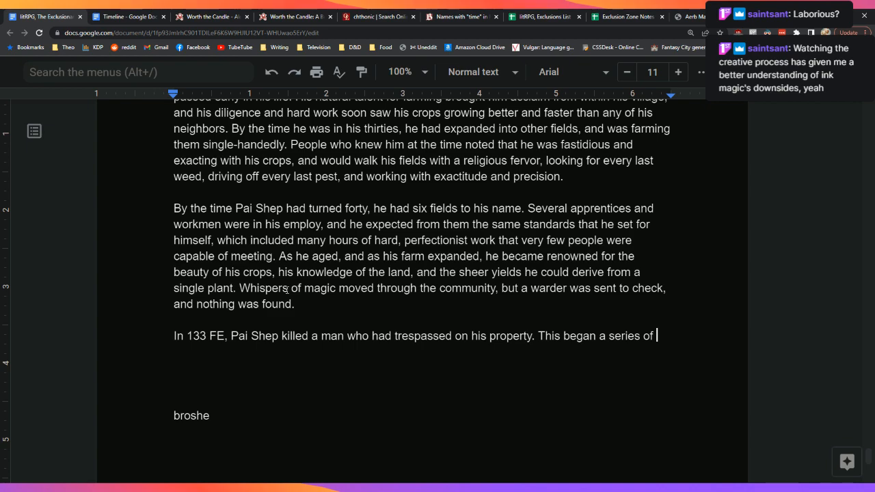
text(event)
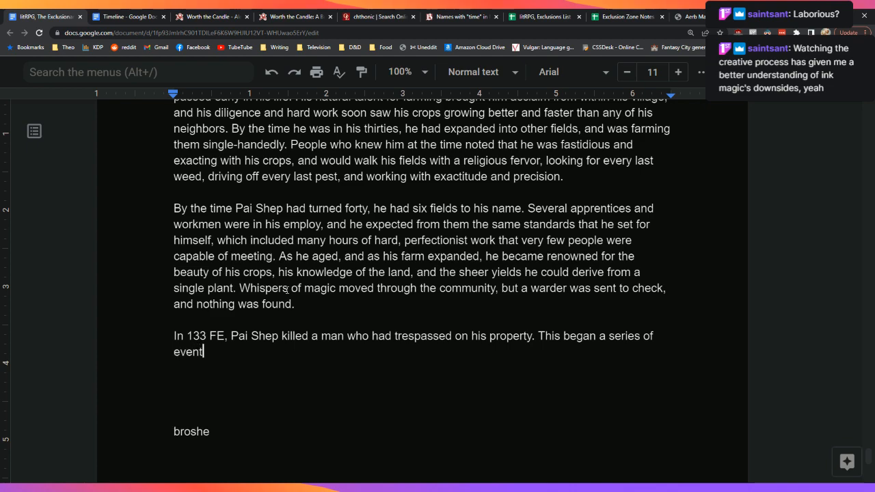
text(s which culminated )
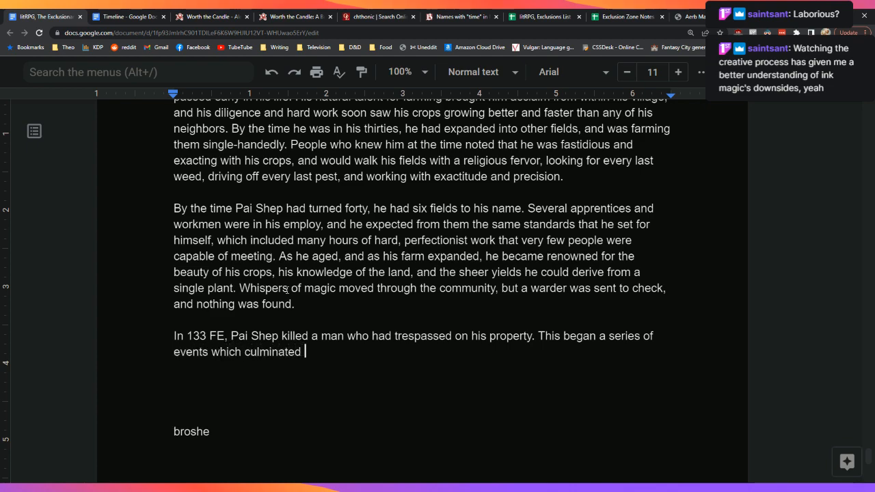
text(in his)
Step: End with 'exclusion three years later' and begin 'While on his property — as defined by those fields he had tilled, sown'
key(BackSpace)
key(BackSpace)
key(BackSpace)
key(BackSpace)
text(him)
key(BackSpace)
key(BackSpace)
text(xclusion thre)
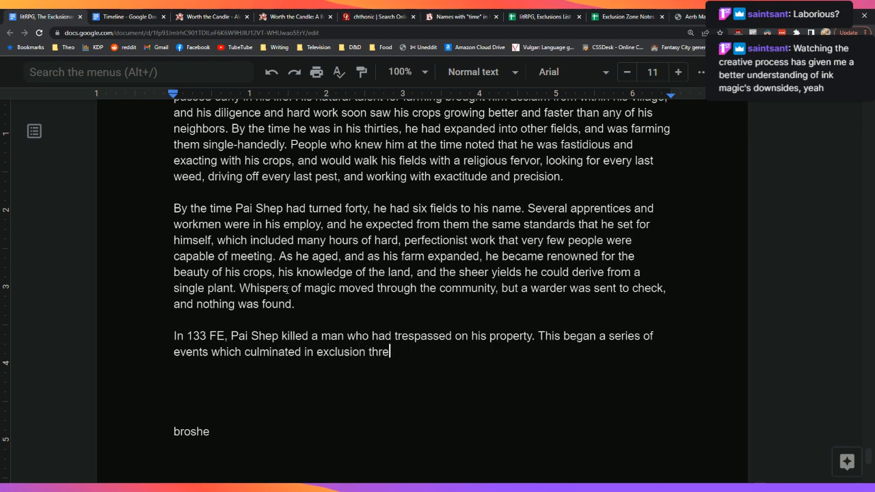
text(e years later. While on his)
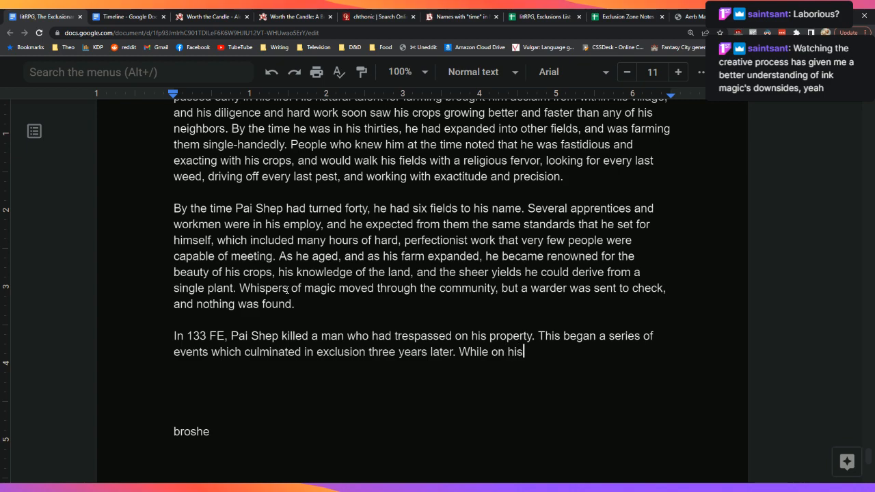
text( property — as )
text(defined  by )
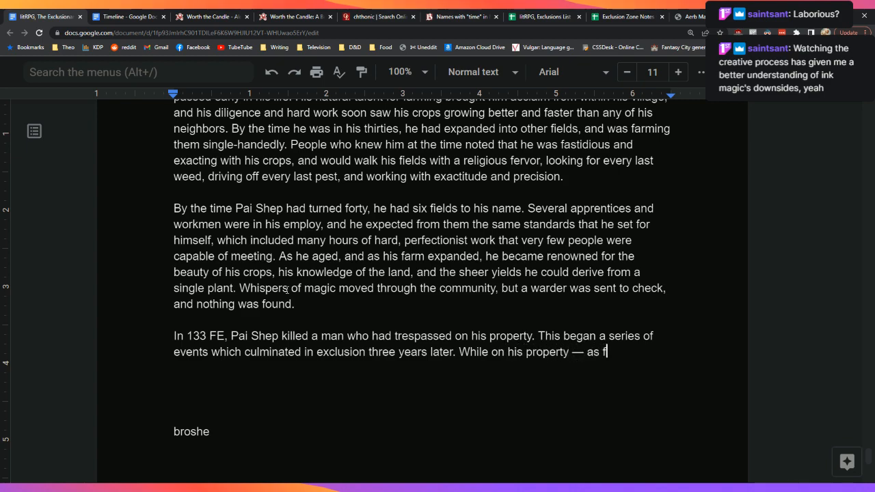
text(the)
key(BackSpace)
key(BackSpace)
key(BackSpace)
key(BackSpace)
key(BackSpace)
key(BackSpace)
key(BackSpace)
text(by )
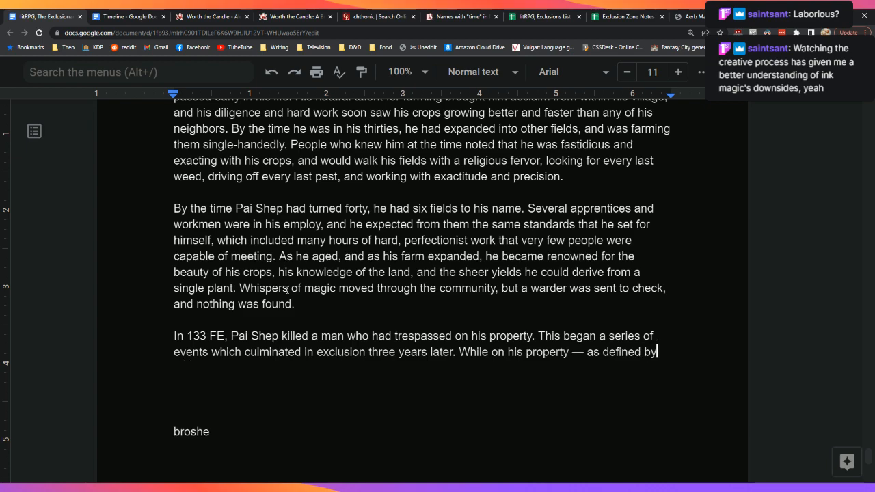
text(those field)
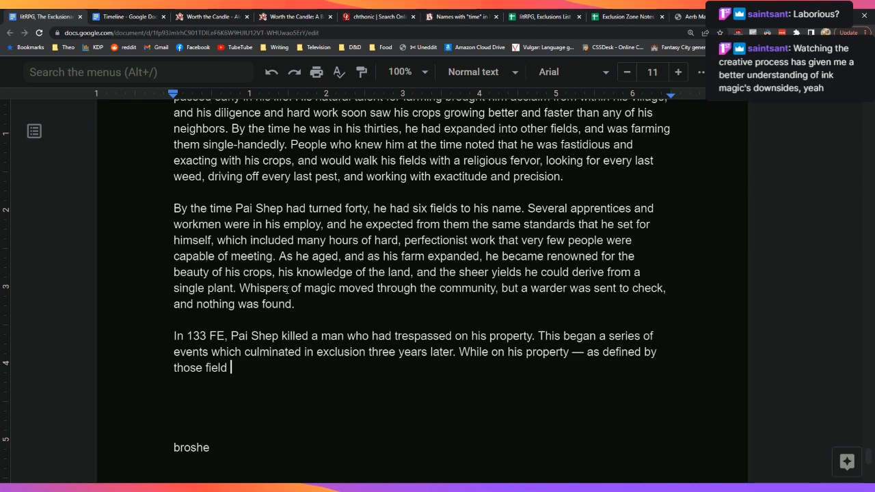
text(s he had tille,)
key(BackSpace)
text(d, sown, and)
Step: Finish with 'and watered -- Pai Shep was an inexplicably capable fighter, and while'
key(BackSpace)
key(BackSpace)
text(nd watered )
text(-- )
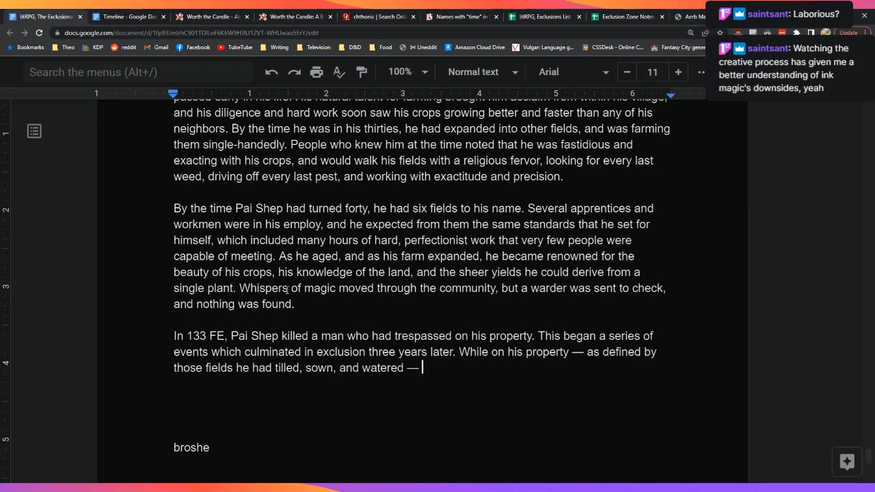
text(Pai Shep was ine)
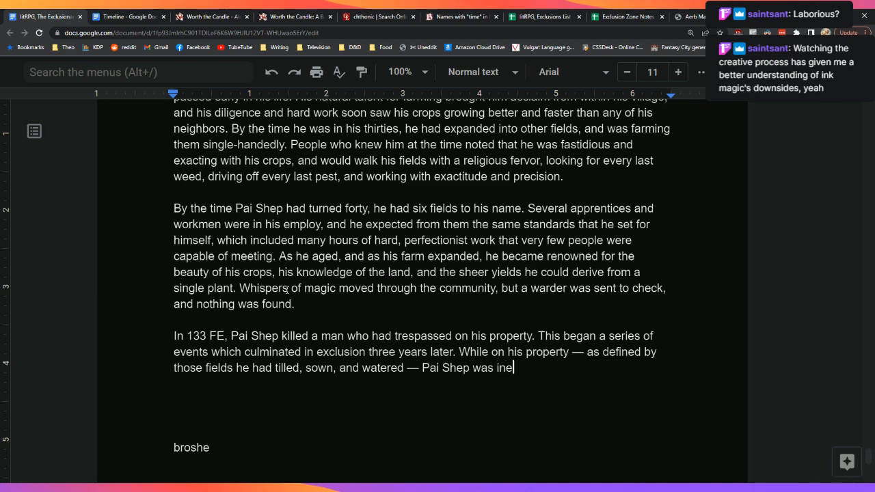
text(xplicably)
key(Left)
key(Left)
key(Left)
key(ctrl+Left)
text(an)
key(Down)
key(Left)
text(capable fight)
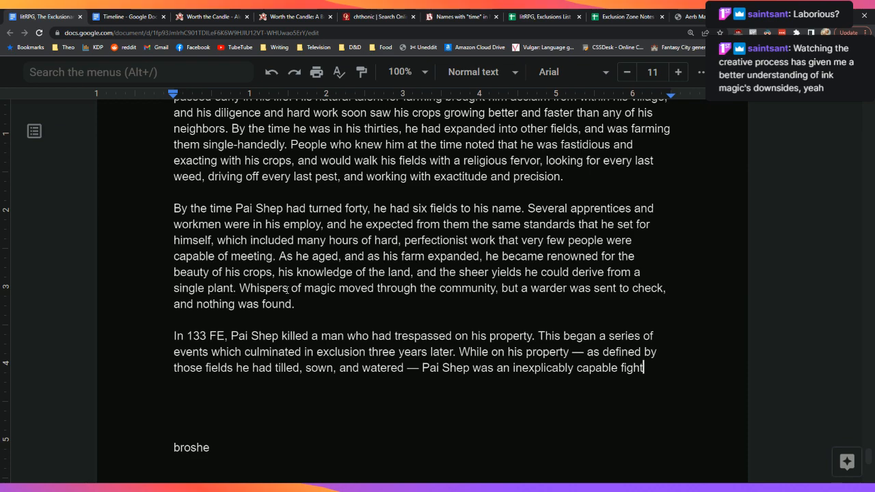
text(er, and while)
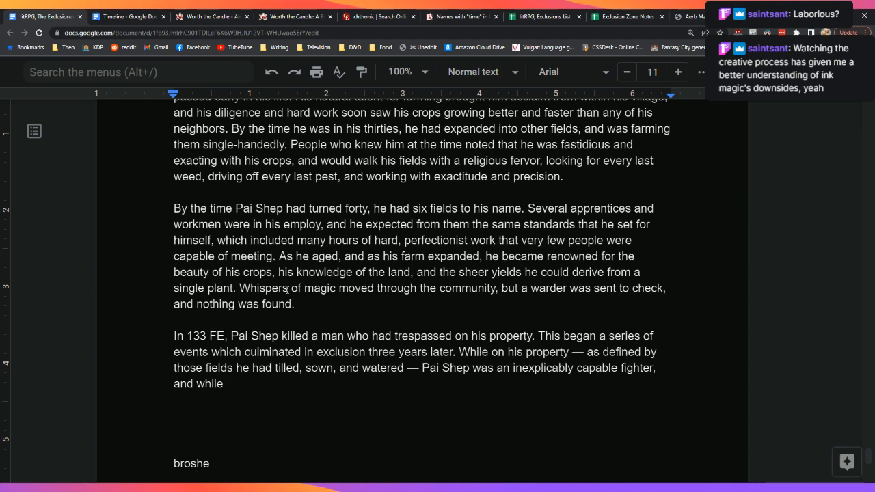
Step: Replace 'while' with 'attempts to bring him in to answer for the first'
key(BackSpace)
key(BackSpace)
key(BackSpace)
key(BackSpace)
key(BackSpace)
text(attempts)
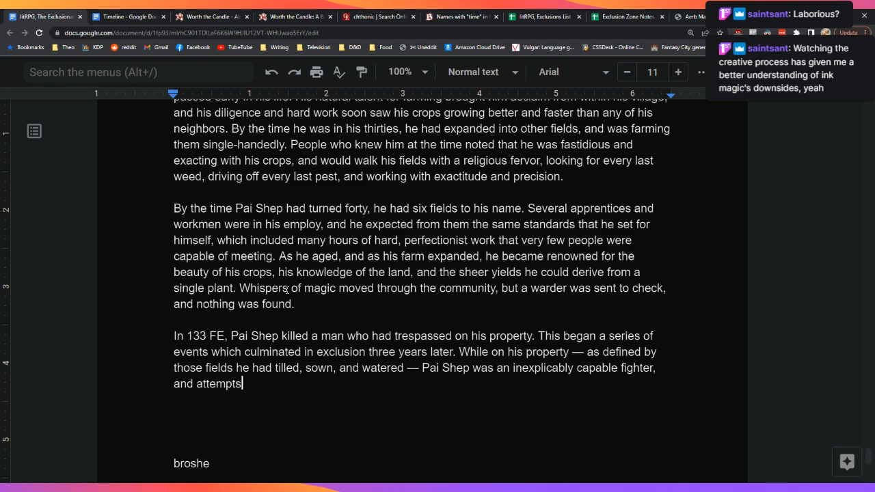
text( to bring him in)
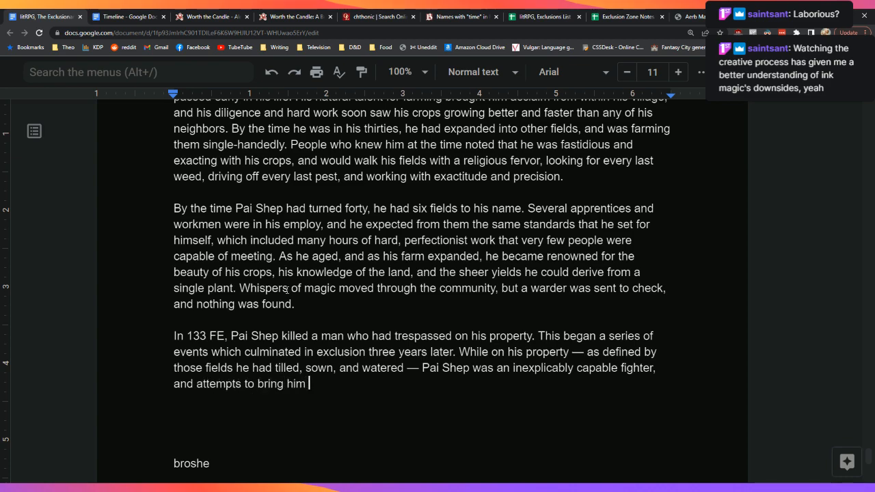
key(BackSpace)
key(BackSpace)
key(BackSpace)
key(BackSpace)
key(BackSpace)
key(BackSpace)
key(BackSpace)
key(BackSpace)
key(BackSpace)
key(BackSpace)
key(BackSpace)
key(BackSpace)
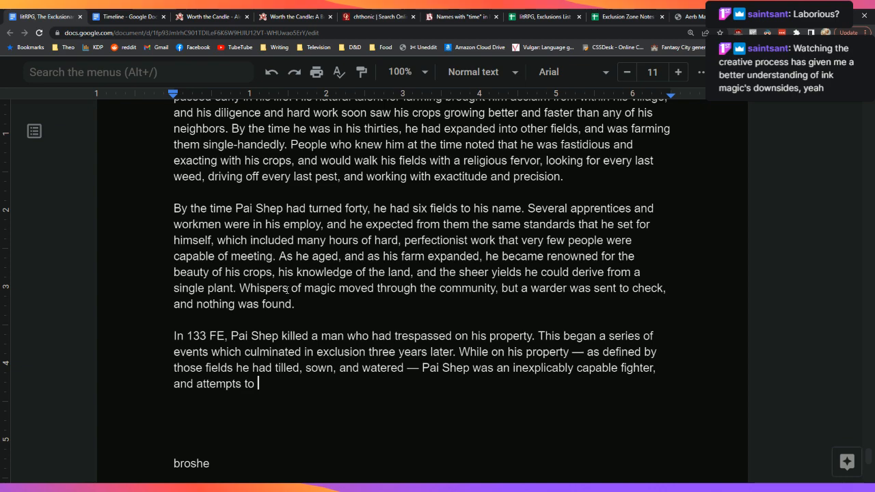
text(bring him in f)
text(or)
key(BackSpace)
key(BackSpace)
key(BackSpace)
text(to ju)
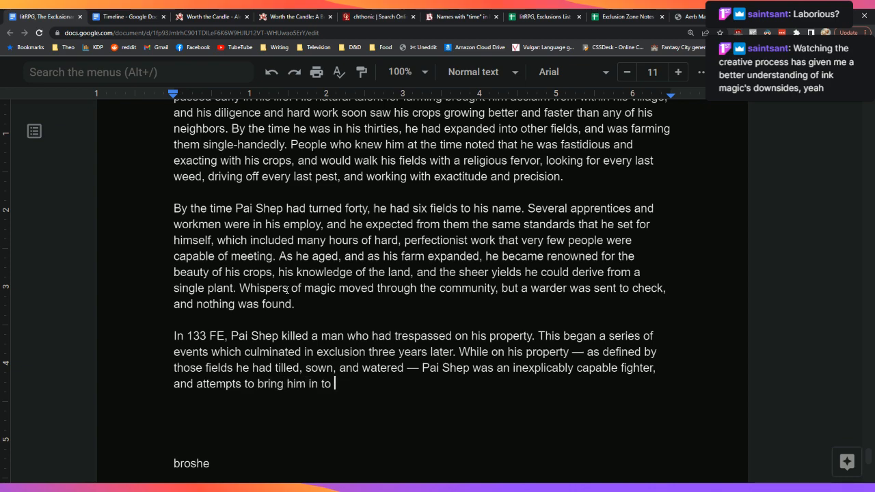
text(stice for the)
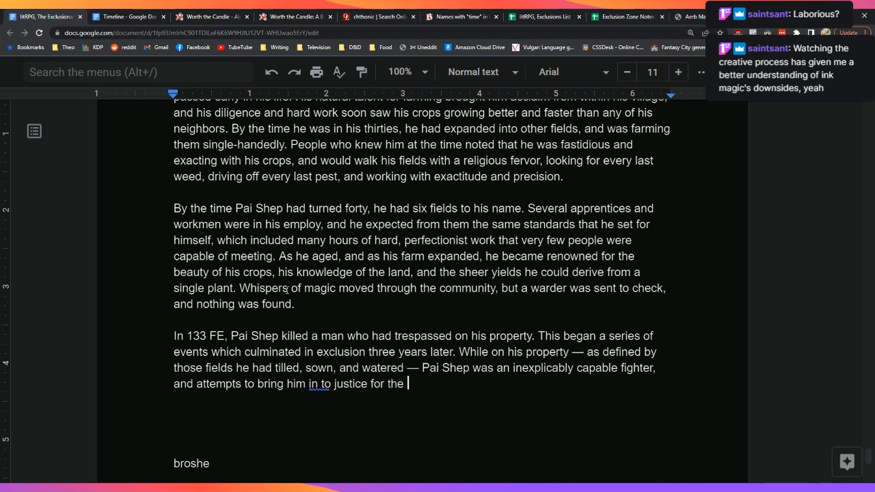
key(BackSpace)
key(BackSpace)
key(BackSpace)
key(BackSpace)
key(BackSpace)
key(BackSpace)
key(BackSpace)
key(BackSpace)
key(BackSpace)
key(BackSpace)
key(BackSpace)
key(BackSpace)
key(BackSpace)
key(BackSpace)
key(BackSpace)
key(BackSpace)
text(answer for th)
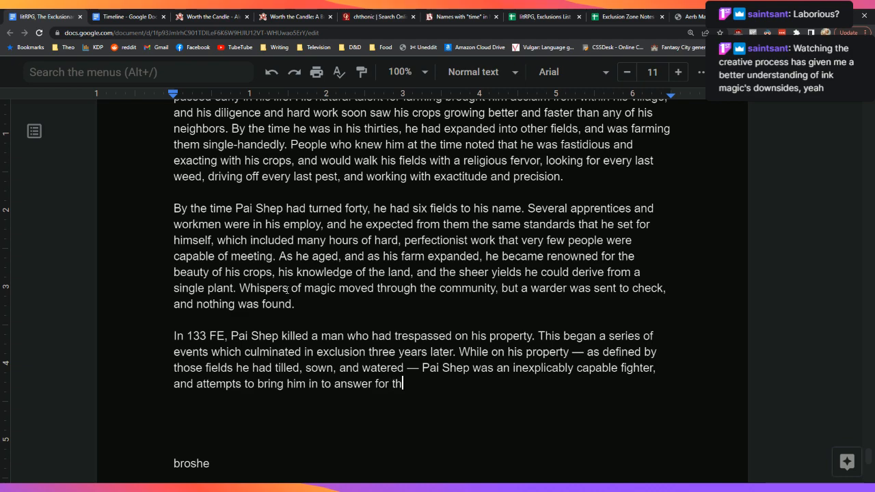
text(e first (just)
Step: Complete it with '(likely justified) killing resulted in hospitalization of the guards.'
key(BackSpace)
key(BackSpace)
key(BackSpace)
key(BackSpace)
text(likely )
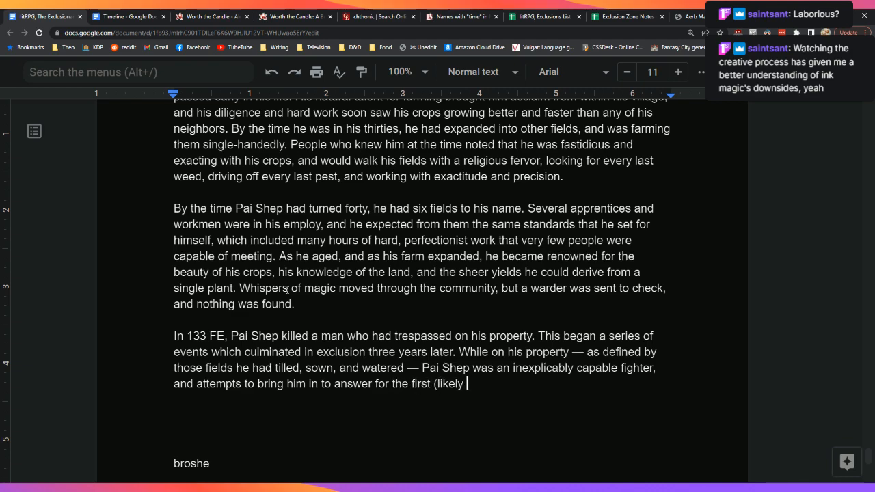
text(justified)
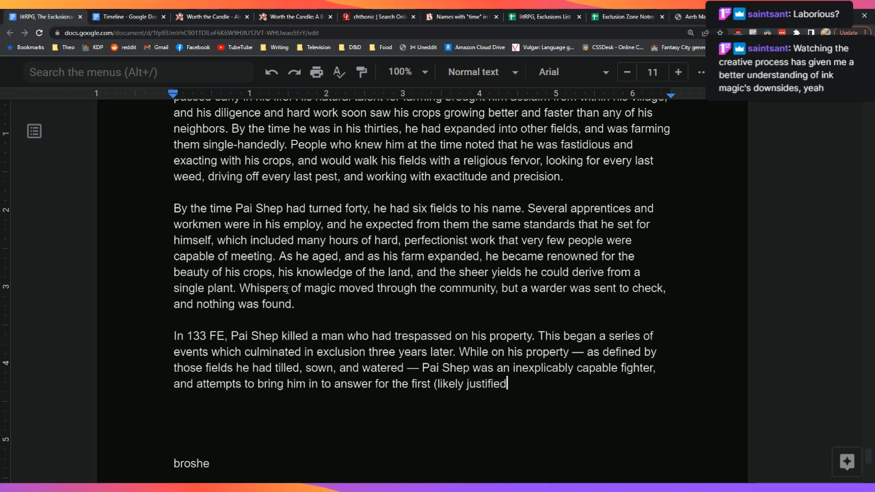
text() killing)
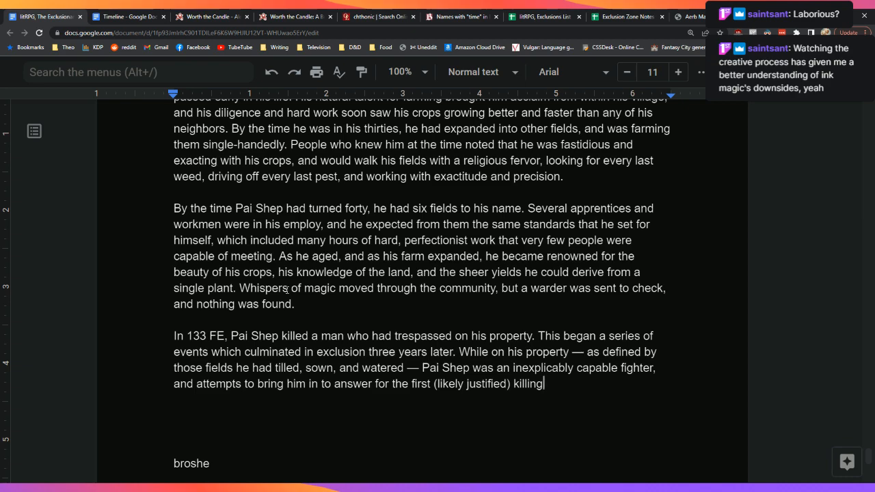
text( resulted in hospital)
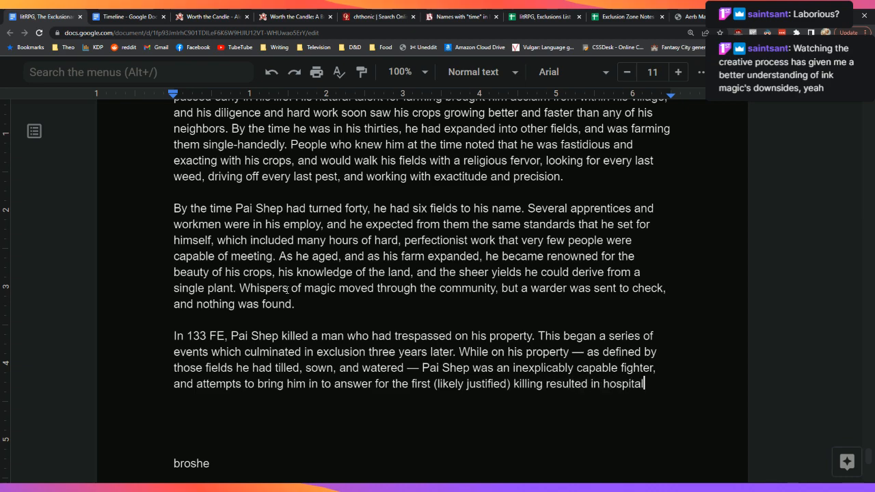
text(ization)
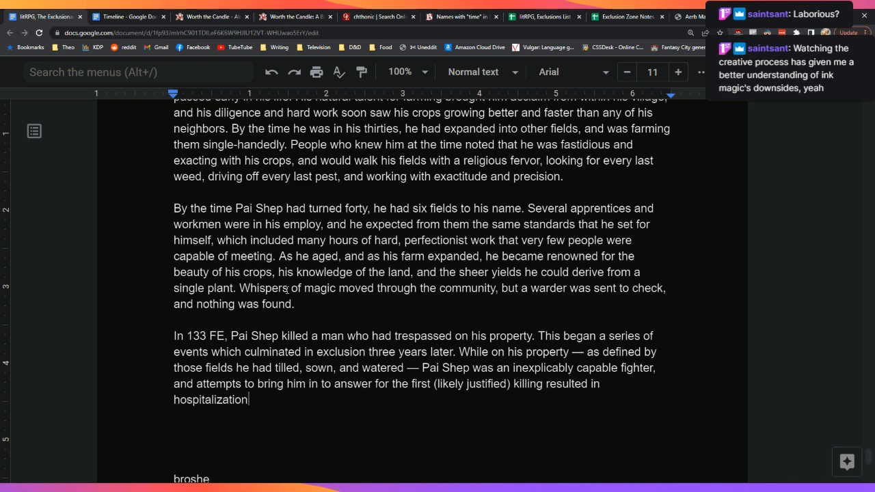
text( of police of)
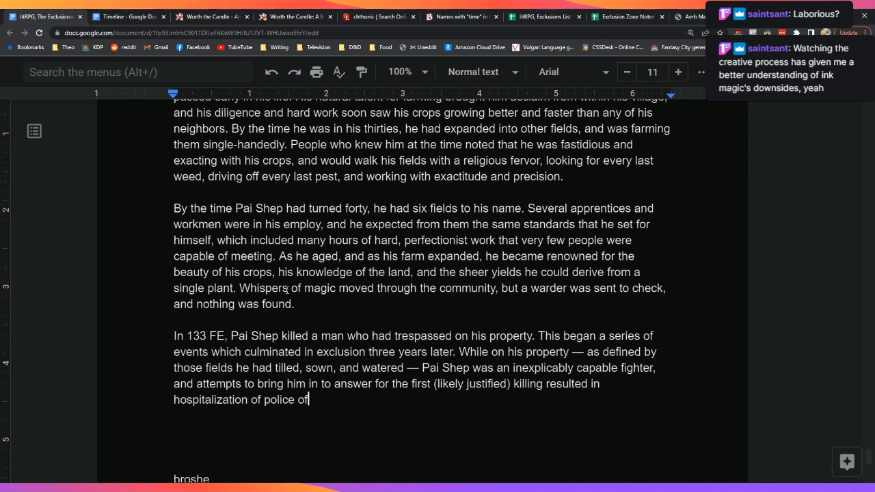
key(BackSpace)
key(BackSpace)
key(BackSpace)
key(BackSpace)
key(BackSpace)
key(BackSpace)
key(BackSpace)
key(BackSpace)
key(BackSpace)
text(guards.)
key(Left)
key(Left)
key(Left)
key(Left)
key(Left)
key(Left)
key(Left)
text(the)
key(Down)
key(Down)
key(Down)
key(Down)
key(Down)
key(Down)
key(Down)
key(Up)
key(Up)
key(Up)
key(Up)
key(Up)
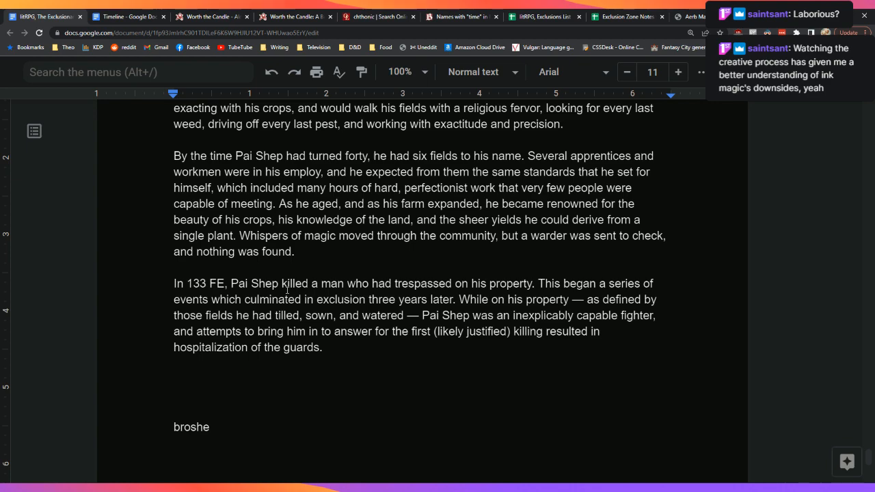
Step: Start a new sentence: 'As this happened during the time of the Internicine Wars'
key(Down)
text(Still, the)
key(BackSpace)
key(BackSpace)
key(BackSpace)
key(BackSpace)
key(BackSpace)
key(BackSpace)
key(BackSpace)
key(BackSpace)
key(BackSpace)
key(BackSpace)
text(As this happened during the time of the Iner)
key(BackSpace)
key(BackSpace)
text(ternicine,)
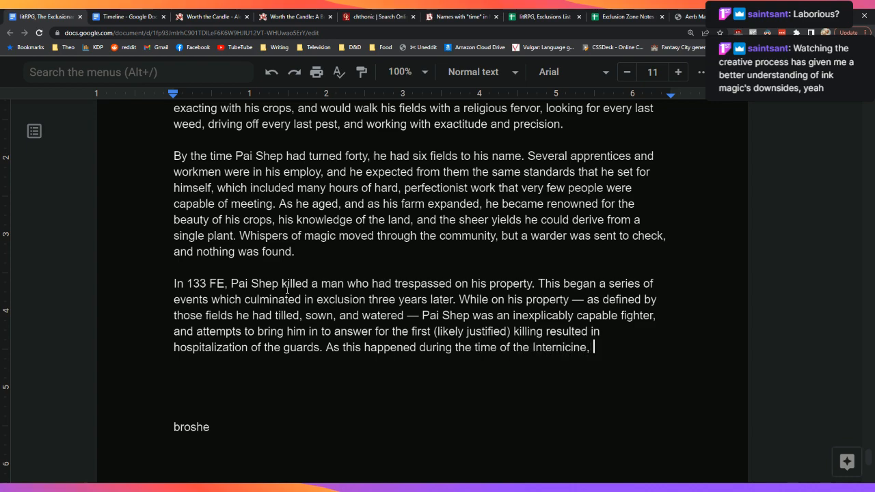
key(BackSpace)
key(BackSpace)
text(Wars)
Step: Correct the misspelling to 'Internecine' using the spelling suggestion, and select the word
click(560, 347)
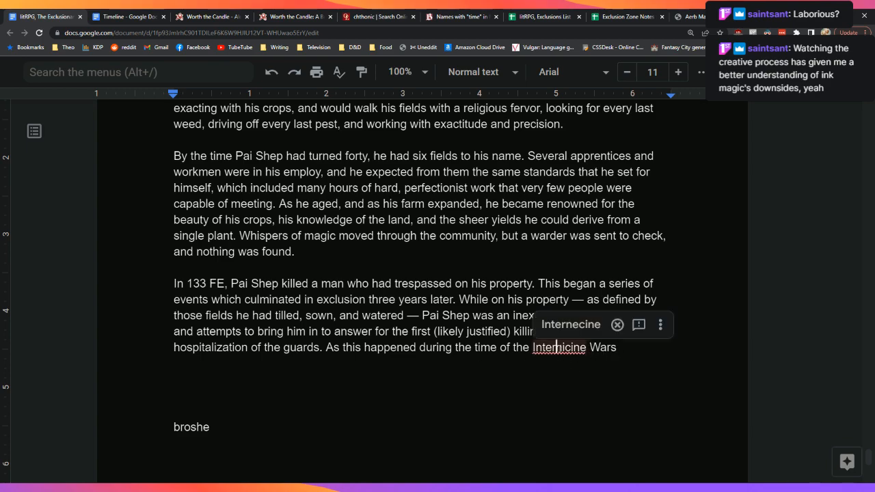
click(571, 331)
double_click(556, 348)
key(ctrl+c)
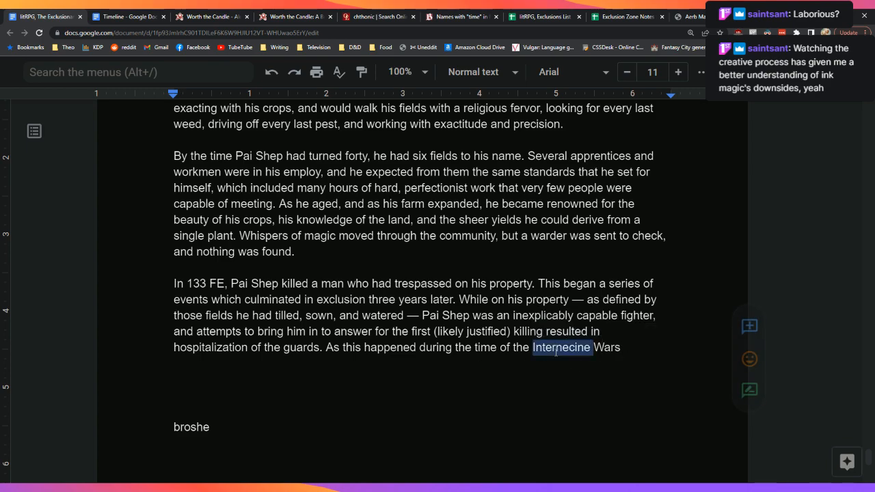
Step: Search the Worth the Candle story for 'Internecine' to confirm spelling, then return to the draft after 'Wars'
click(209, 16)
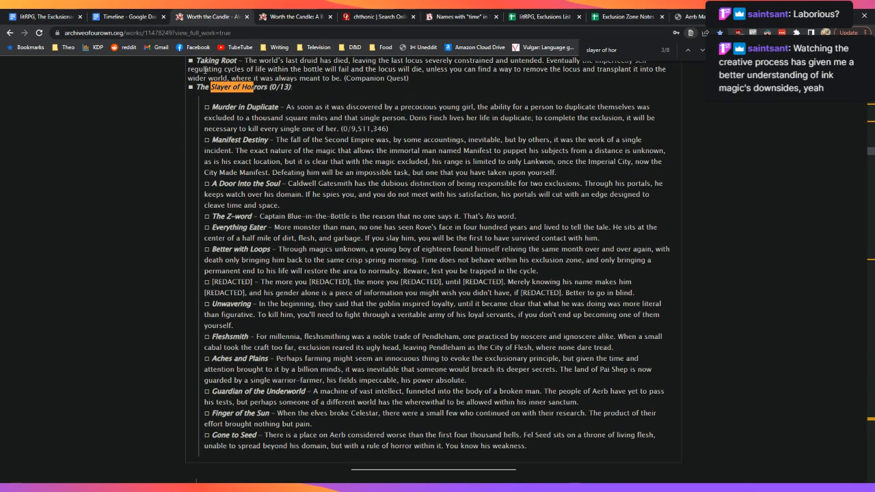
key(ctrl+f)
key(ctrl+v)
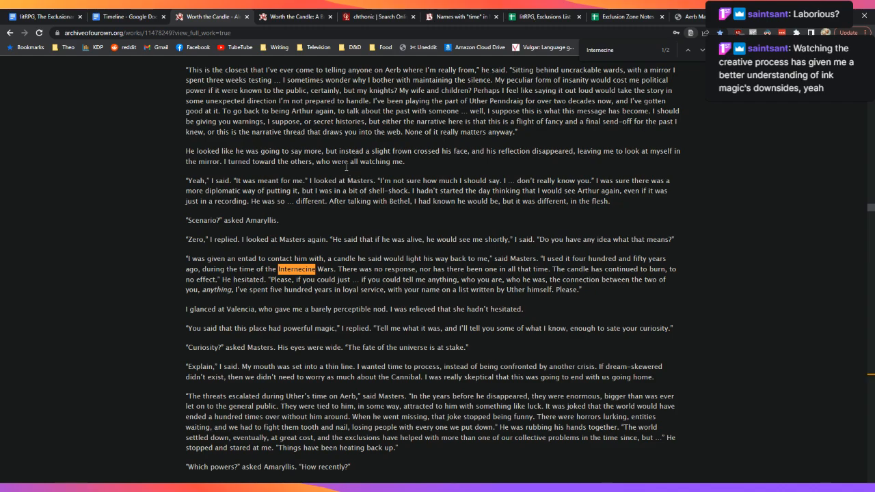
key(ctrl+1)
click(629, 344)
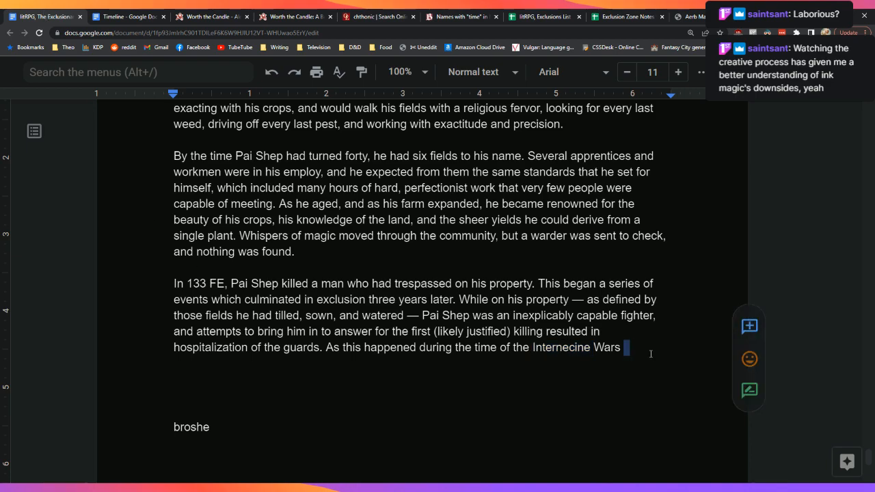
Step: Continue the sentence with ', and as Pai Shep was producing incredible amounts of food, this'
text(, the)
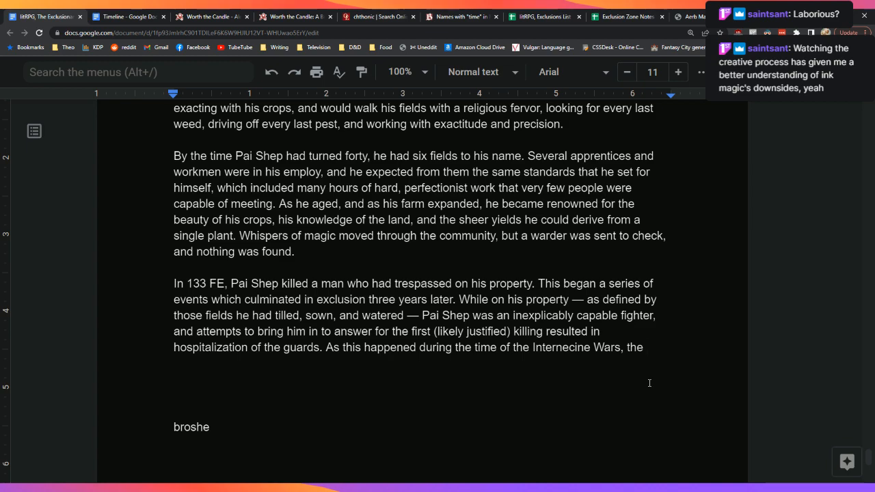
key(BackSpace)
key(BackSpace)
key(BackSpace)
key(BackSpace)
text(and as Pai Sh)
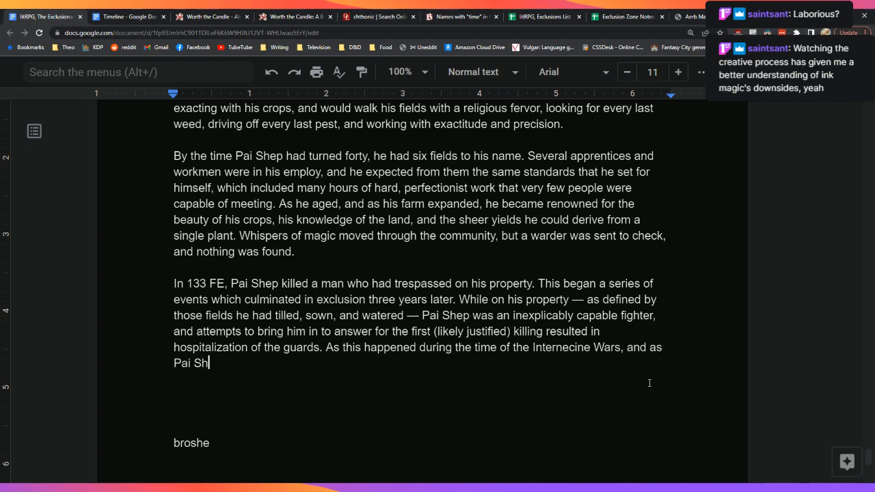
text(ep was producing incer)
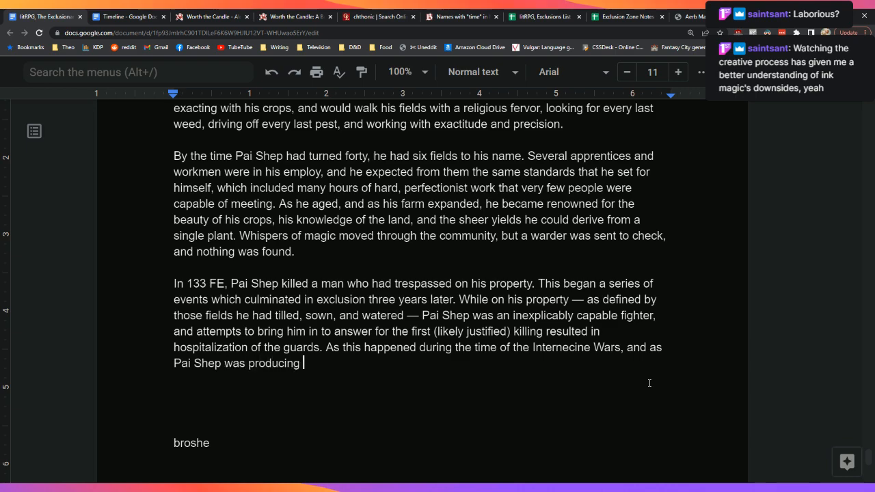
key(BackSpace)
key(BackSpace)
text(redible amoun)
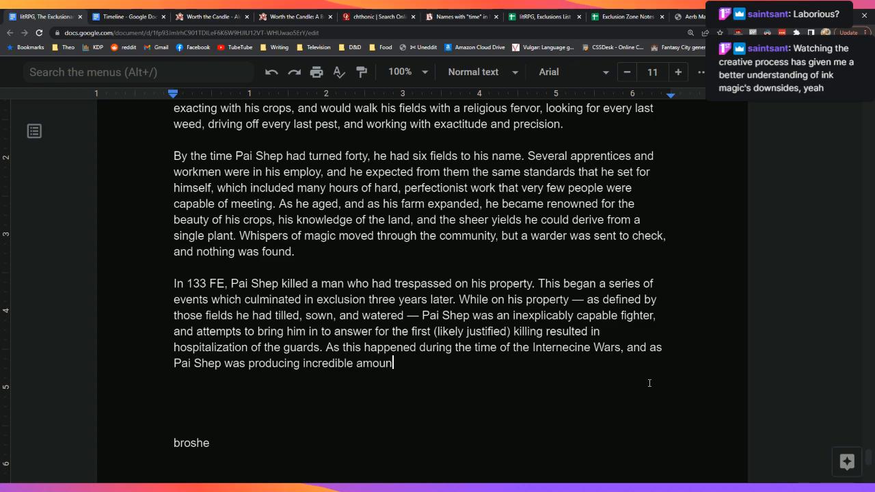
text(ts of food, this)
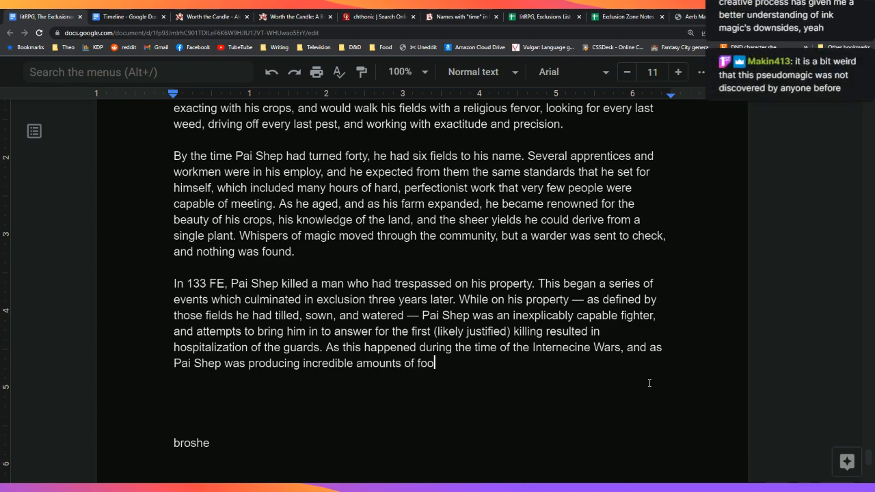
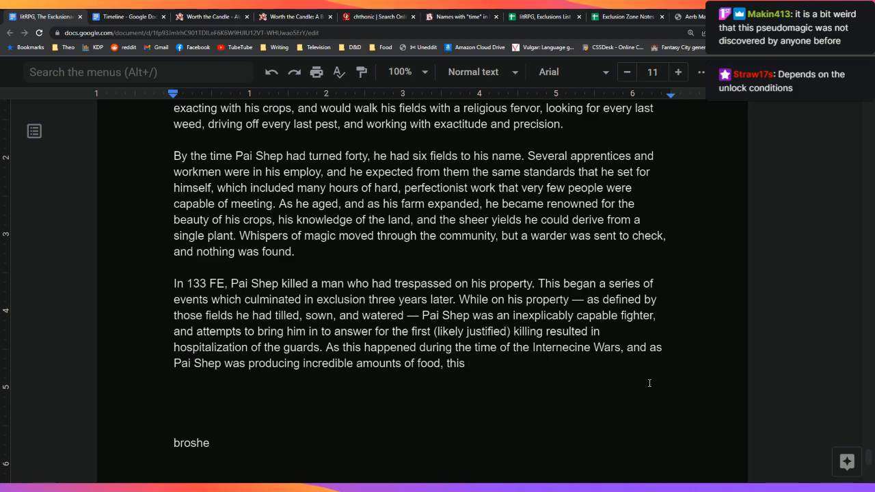
Step: Finish the 133 FE paragraph: the offense was overlooked, Pai Shep kept farming, 'it would not be the last.'
key(BackSpace)
key(BackSpace)
key(BackSpace)
text(this offense against the kin)
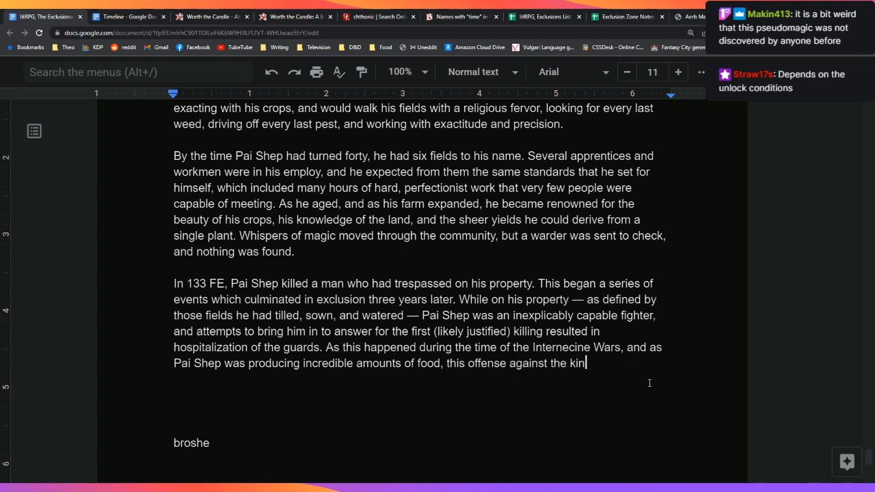
text(gdom was overlooked, and )
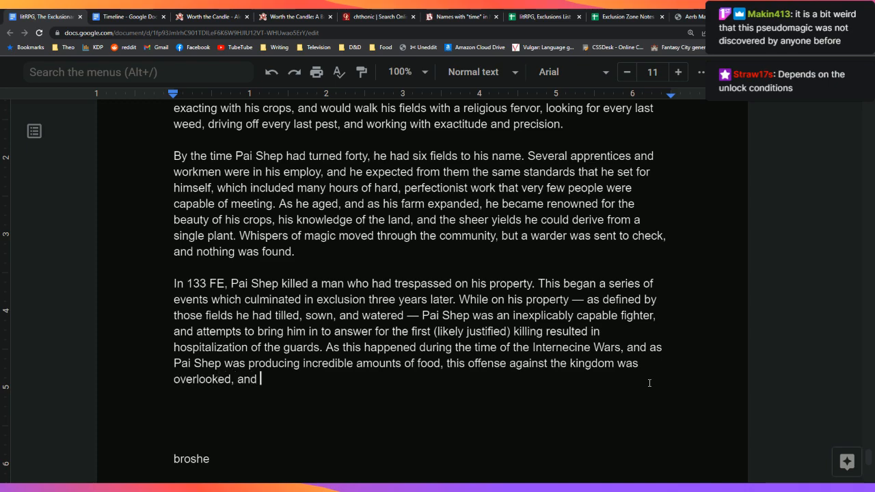
text(Pai Shep was )
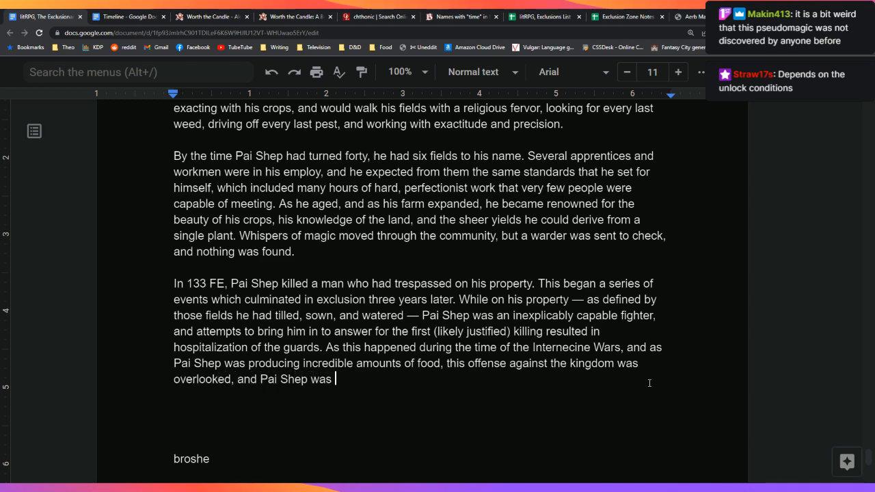
text(allowed to c)
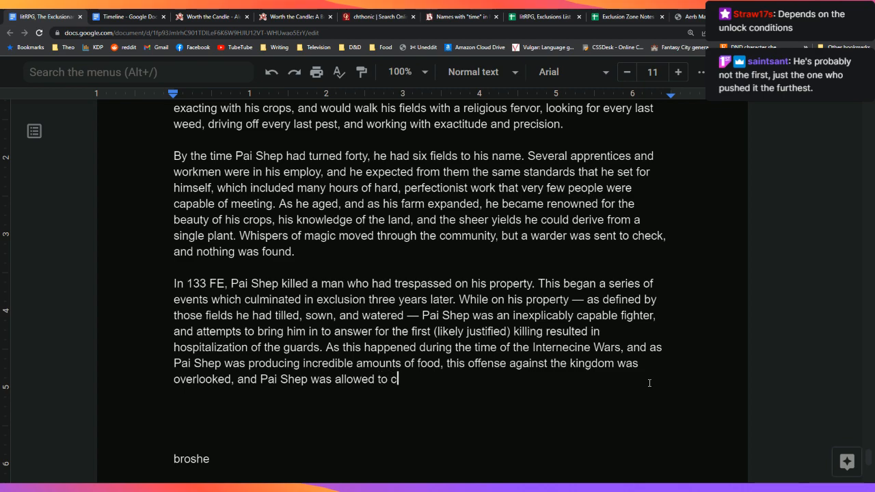
text(ontinue farming.)
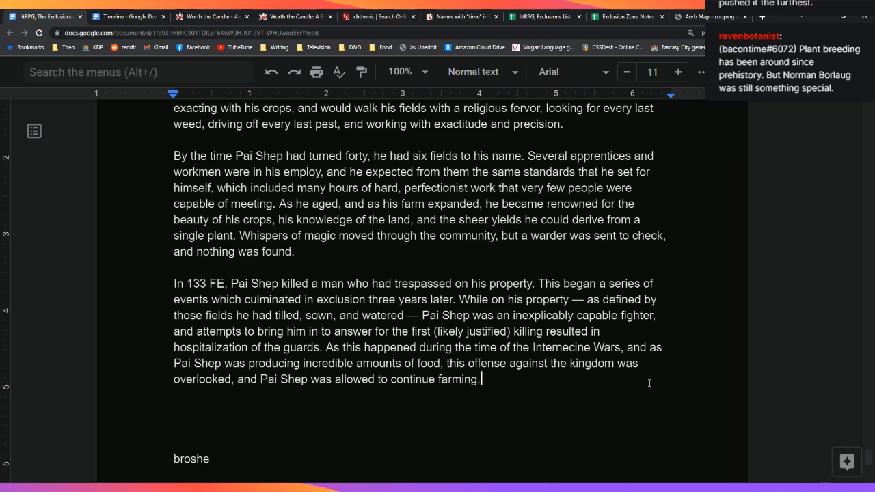
text(He began a move to)
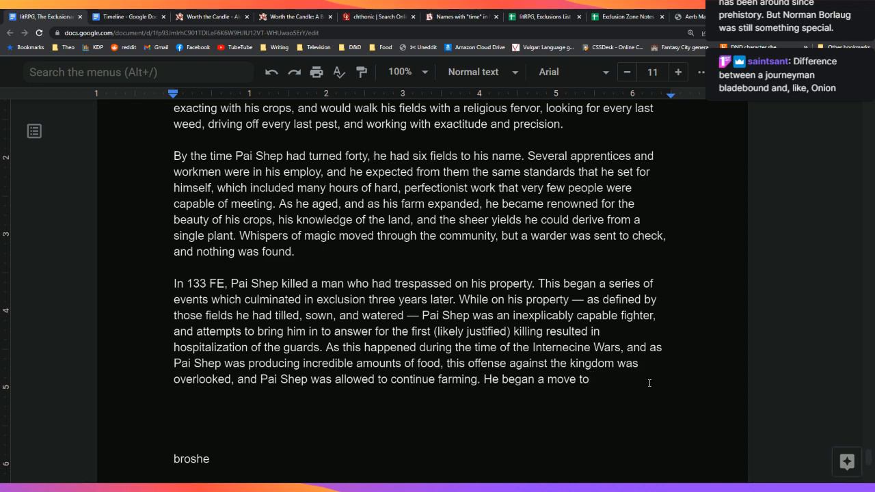
key(BackSpace)
key(BackSpace)
key(BackSpace)
key(BackSpace)
key(BackSpace)
key(BackSpace)
key(BackSpace)
key(BackSpace)
key(BackSpace)
key(BackSpace)
key(BackSpace)
key(BackSpace)
key(BackSpace)
key(BackSpace)
key(BackSpace)
key(BackSpace)
key(BackSpace)
key(BackSpace)
key(BackSpace)
text(This )
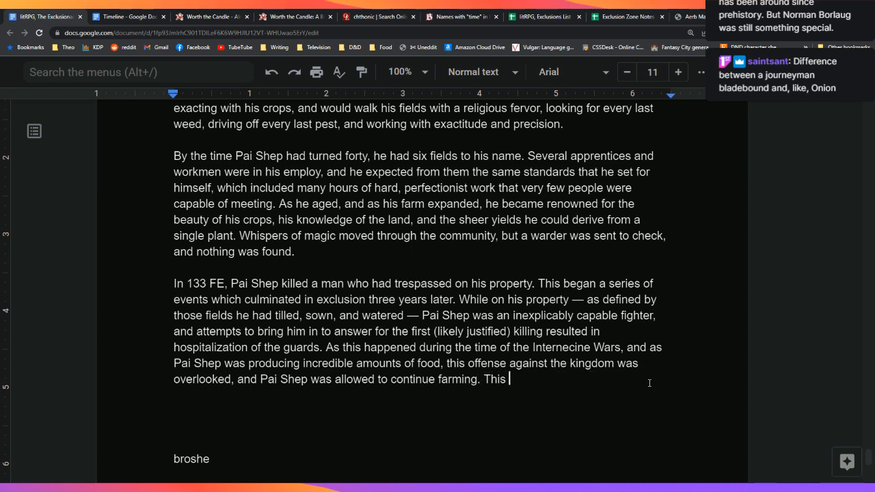
text(was the)
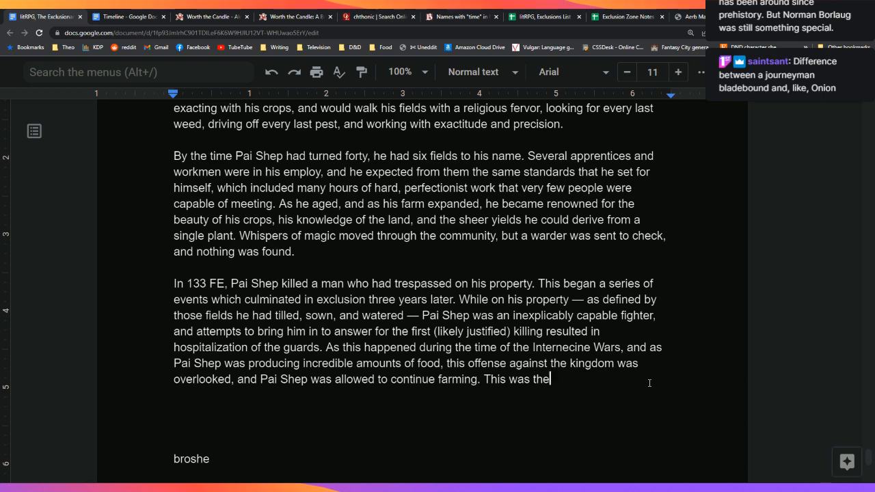
text( first time that any)
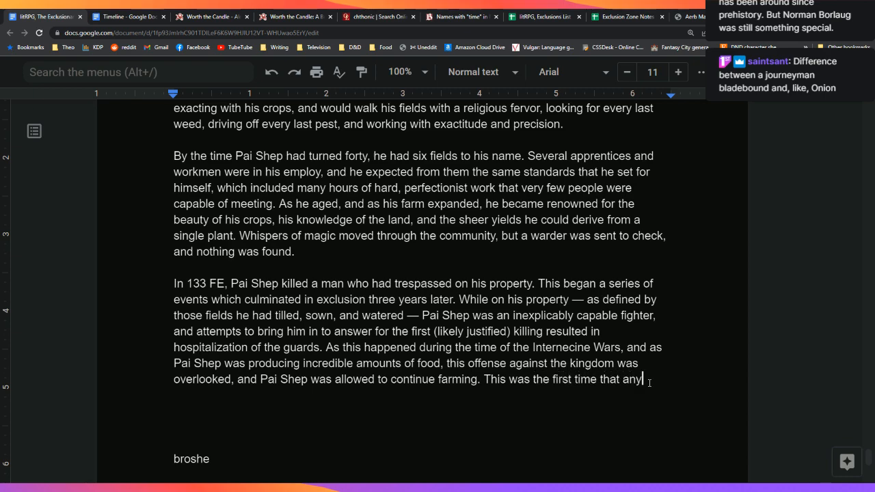
text(one had noticed )
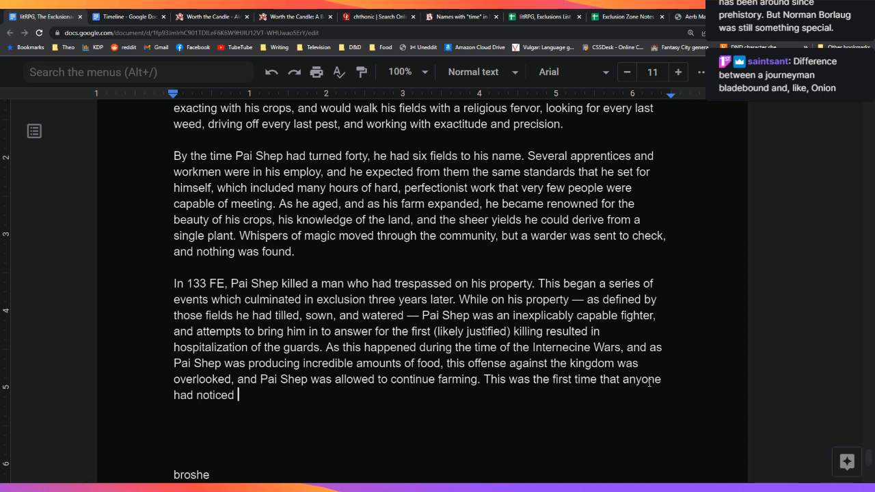
text(anything unusual)
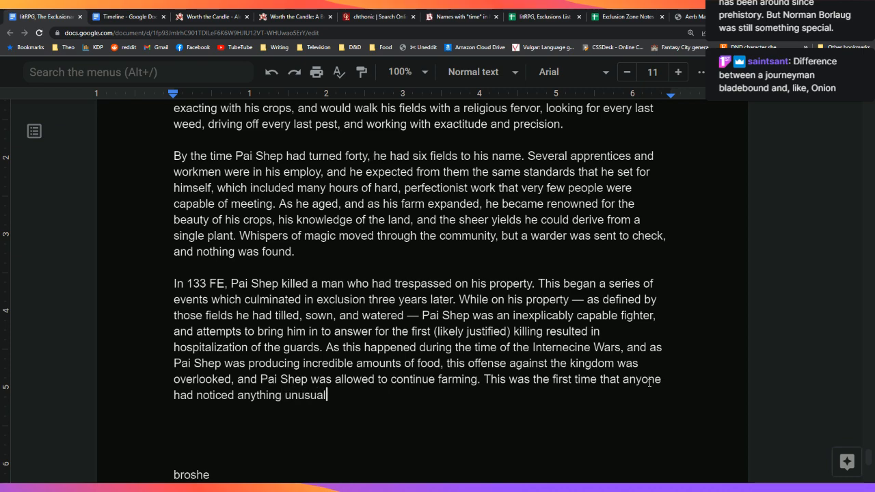
text( about Pai Shep.)
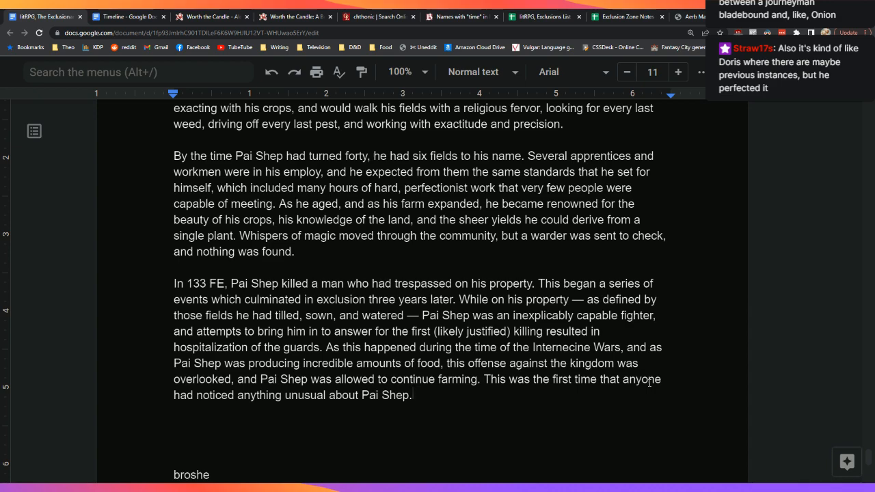
key(BackSpace)
text(, and it would not be the last.)
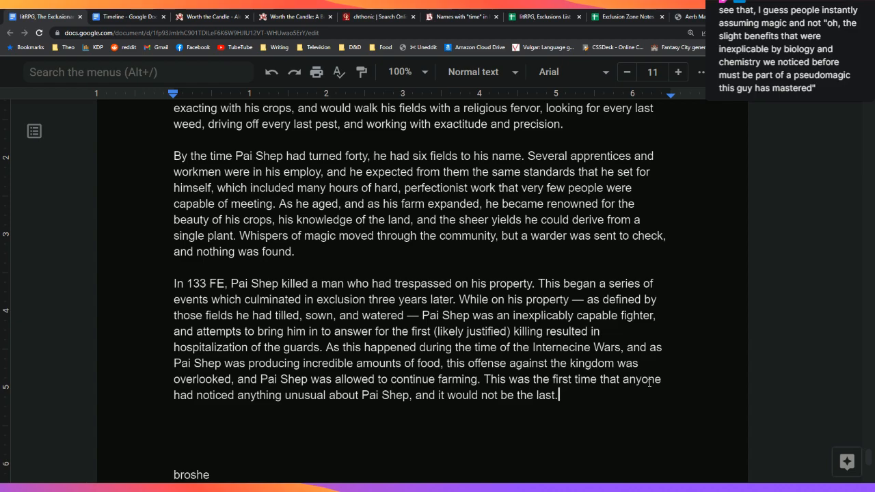
Step: Replace the ending 'it would not be the last.' with 'because of the benefits of his farming, no'
key(Return)
key(Return)
key(Down)
key(Down)
key(Down)
key(Down)
key(Up)
key(Up)
key(Up)
key(Up)
key(Up)
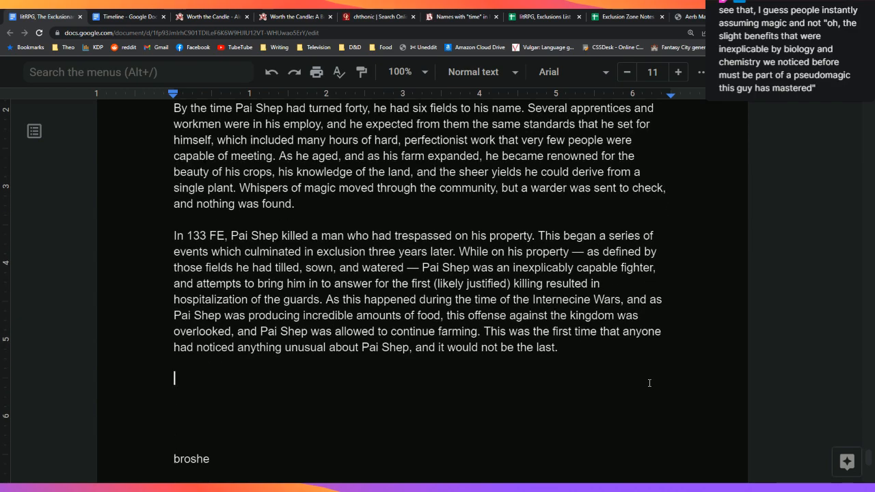
key(Left)
key(BackSpace)
key(BackSpace)
key(BackSpace)
key(BackSpace)
key(BackSpace)
key(BackSpace)
key(BackSpace)
key(BackSpace)
key(BackSpace)
key(BackSpace)
key(BackSpace)
key(BackSpace)
key(BackSpace)
key(BackSpace)
key(BackSpace)
key(BackSpace)
key(BackSpace)
key(BackSpace)
key(BackSpace)
key(BackSpace)
text(they made no )
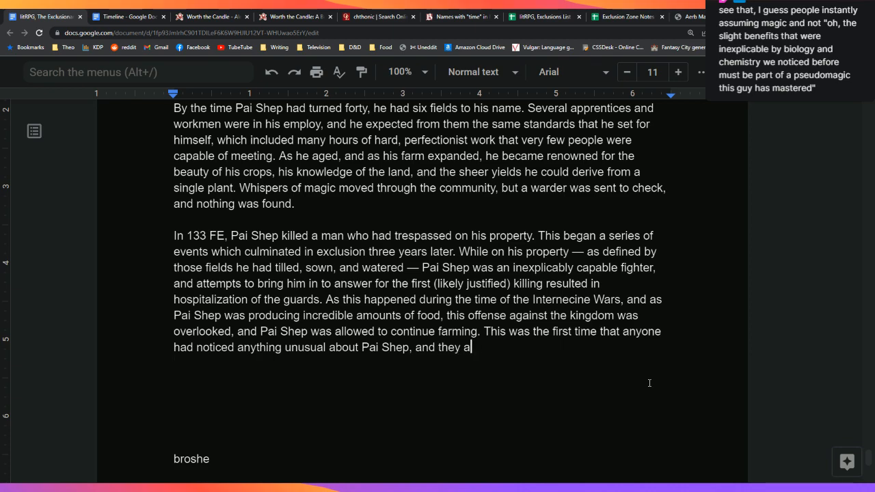
text(efforts to)
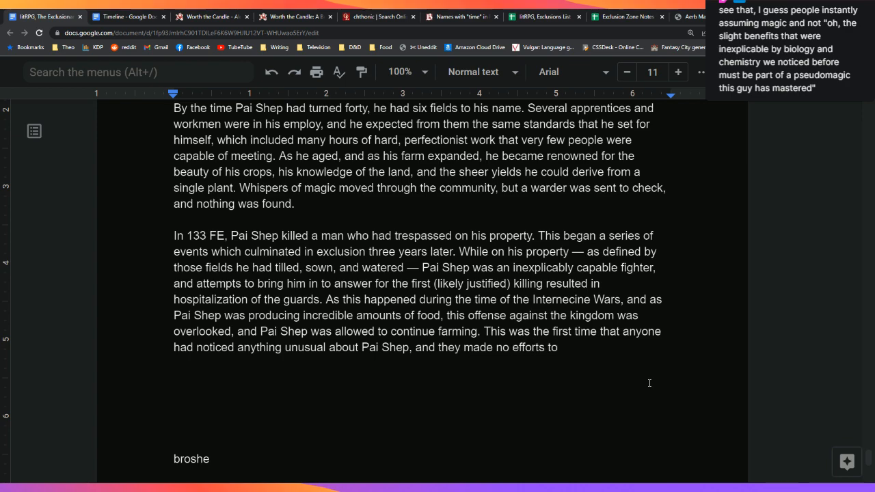
key(BackSpace)
key(BackSpace)
key(BackSpace)
key(BackSpace)
key(BackSpace)
key(BackSpace)
key(BackSpace)
key(BackSpace)
key(BackSpace)
key(BackSpace)
key(BackSpace)
key(BackSpace)
key(BackSpace)
key(BackSpace)
key(BackSpace)
key(BackSpace)
key(BackSpace)
key(BackSpace)
key(BackSpace)
key(BackSpace)
text(be)
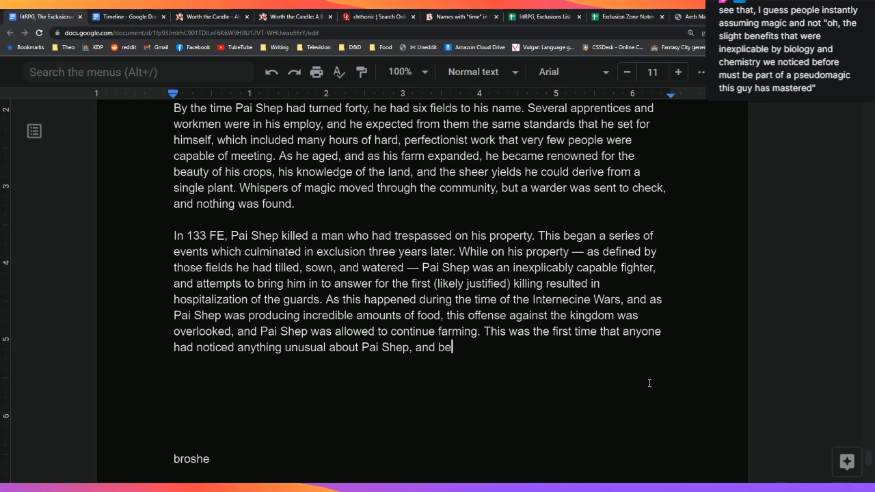
text(cause of the bene)
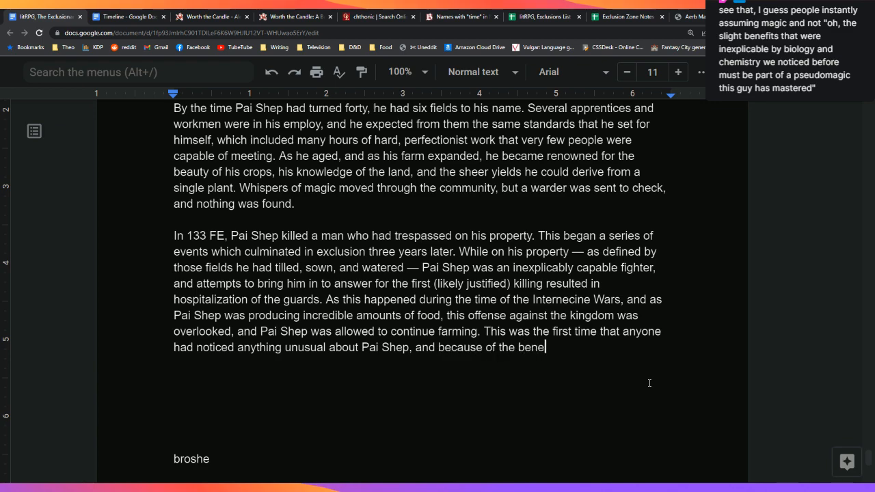
text(fits of his farming, )
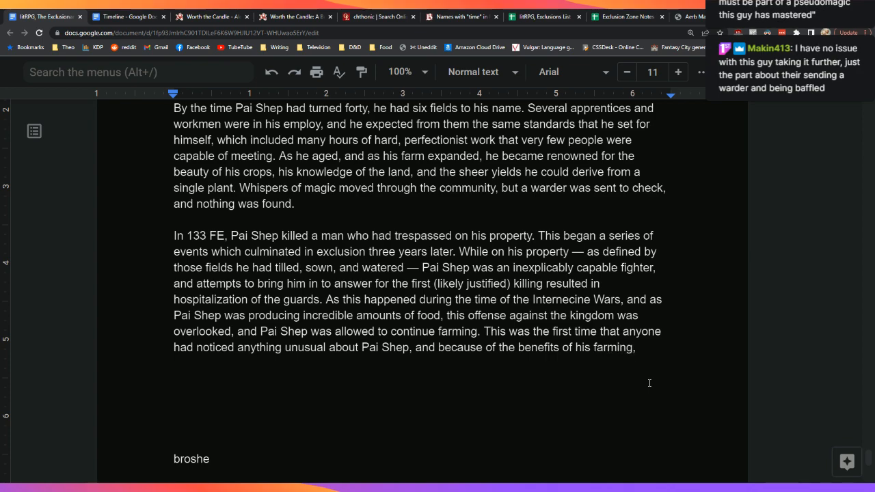
text(no)
Step: Reread the preceding paragraph, then retype the trailing 'no' at the sentence's end
key(Up)
key(Up)
key(Up)
key(Up)
key(Down)
key(Down)
key(Down)
key(Down)
key(Down)
key(Down)
key(Down)
key(Down)
key(Down)
key(Down)
key(Down)
key(Down)
key(Up)
key(Up)
key(Left)
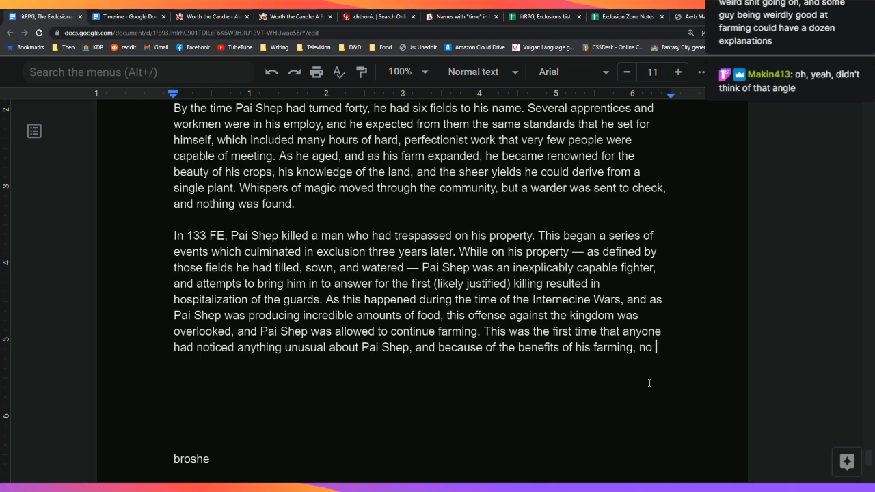
key(Up)
key(Up)
key(Up)
key(Up)
key(Up)
key(Up)
key(Up)
key(Up)
key(Up)
key(shift+Left)
key(shift+Left)
key(shift+Left)
key(shift+Left)
key(shift+Left)
key(shift+Left)
key(shift+Left)
key(shift+Left)
key(shift+Left)
key(shift+Left)
key(shift+Left)
key(shift+Left)
key(shift+Left)
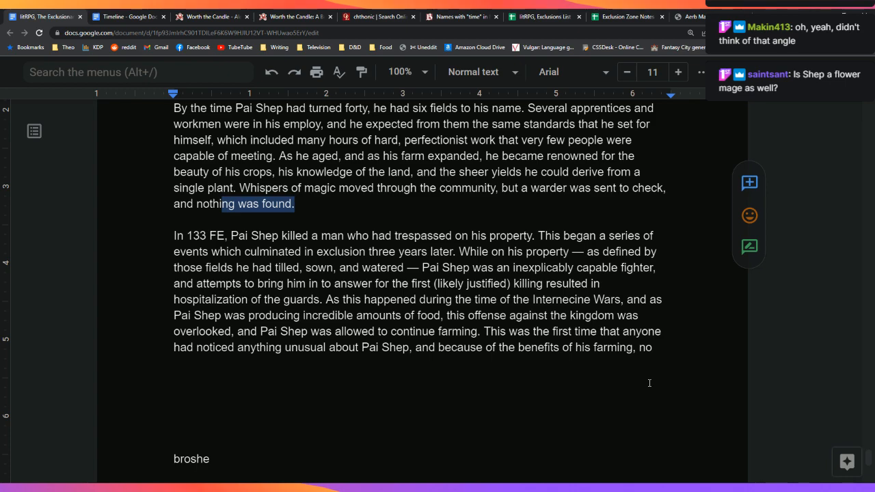
key(Down)
key(Down)
key(Down)
key(Down)
key(Down)
key(Down)
key(Down)
key(Down)
key(Down)
key(Down)
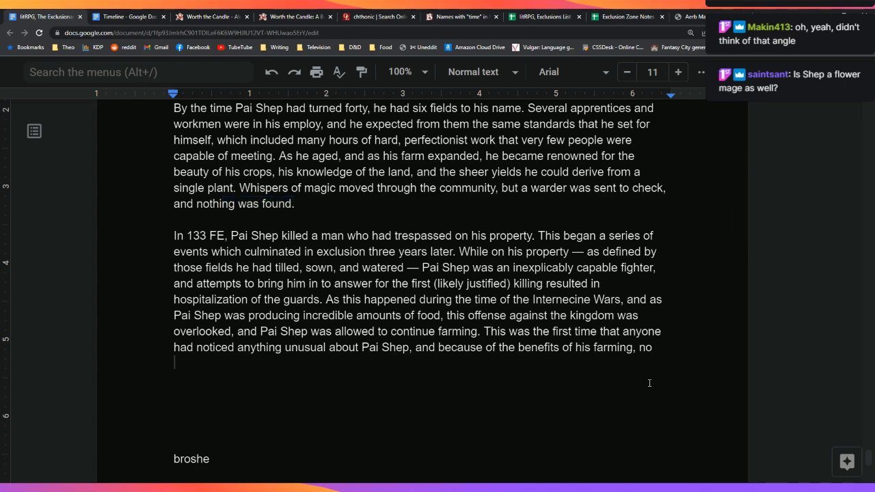
key(Left)
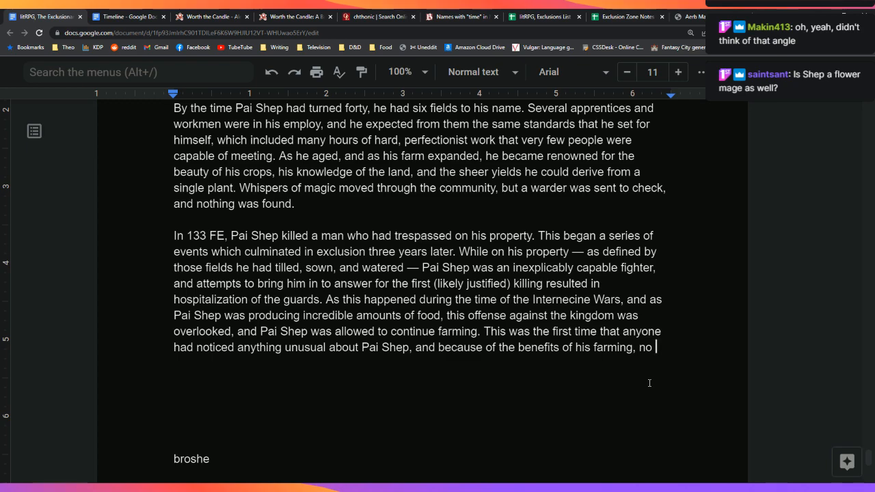
key(BackSpace)
key(BackSpace)
text(no)
Step: Add blank lines below the LINEBREAK after the Nightsmoke entry for a note
key(Down)
key(Down)
key(Down)
key(Down)
key(Down)
key(Down)
key(Down)
key(Down)
key(Down)
key(Down)
key(Down)
key(Down)
key(Down)
key(Down)
key(Down)
key(Down)
key(Down)
key(Down)
key(Down)
key(Down)
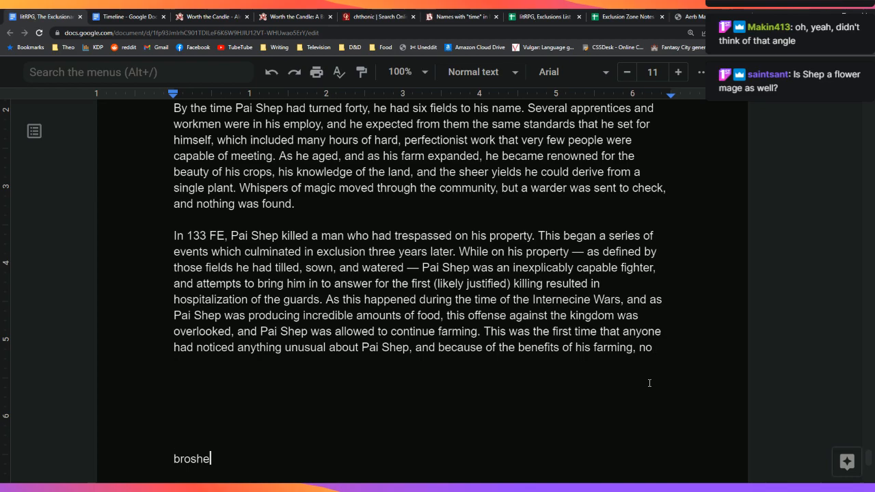
key(Down)
key(Up)
key(Up)
key(Up)
key(Up)
key(Up)
key(Up)
key(Left)
key(Return)
key(Return)
key(Return)
key(Up)
key(Up)
key(Up)
key(Down)
key(Return)
key(Return)
key(Up)
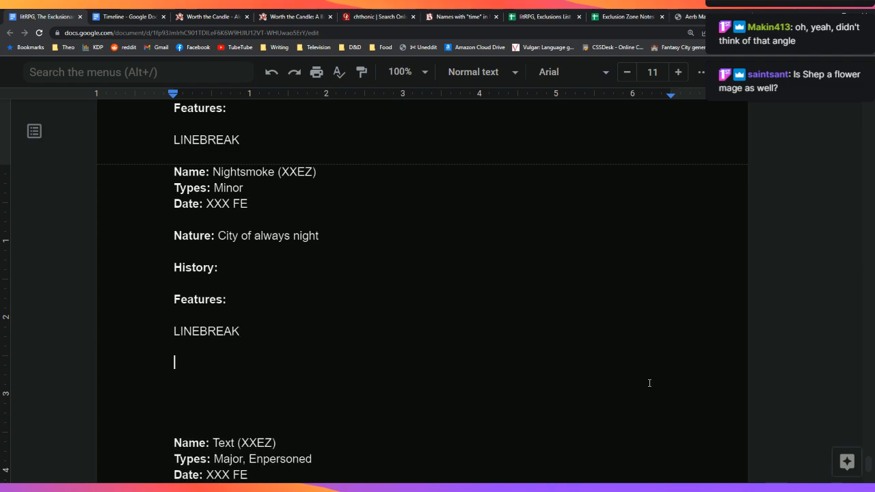
Step: Type the note on magic excluded due to multimagic, 'leaving the zone dead.', and select it
text(Magic that wa)
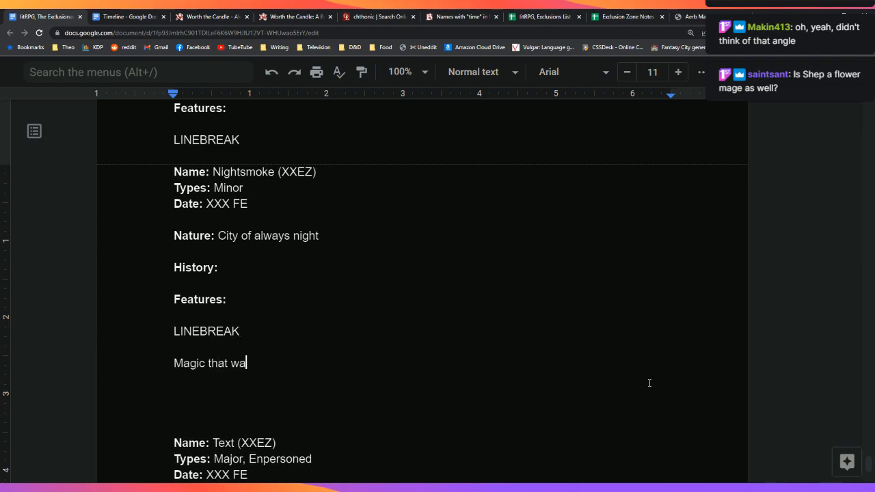
text(s excluded due to)
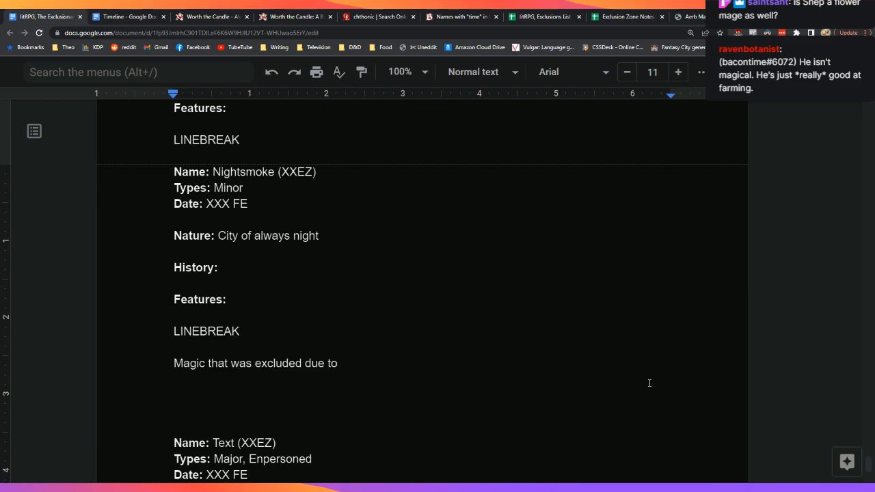
text(multima)
text(gic, then the)
text(her h)
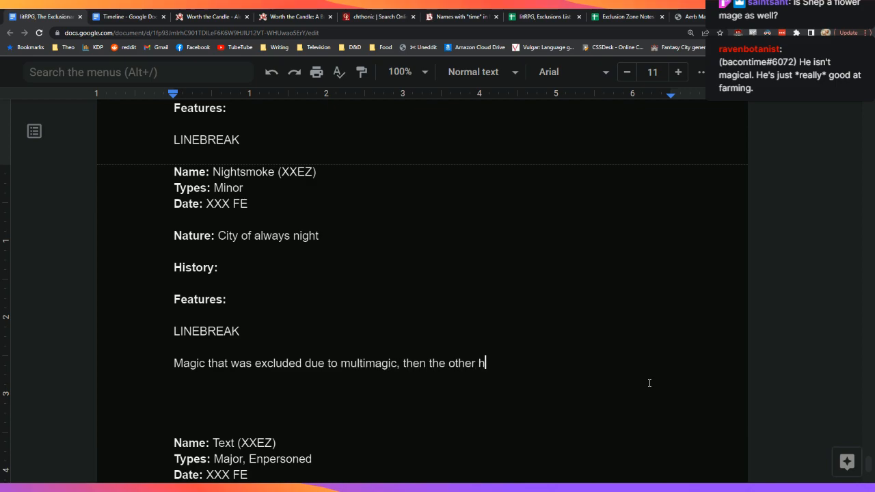
text(alf of the multimagic was exclud)
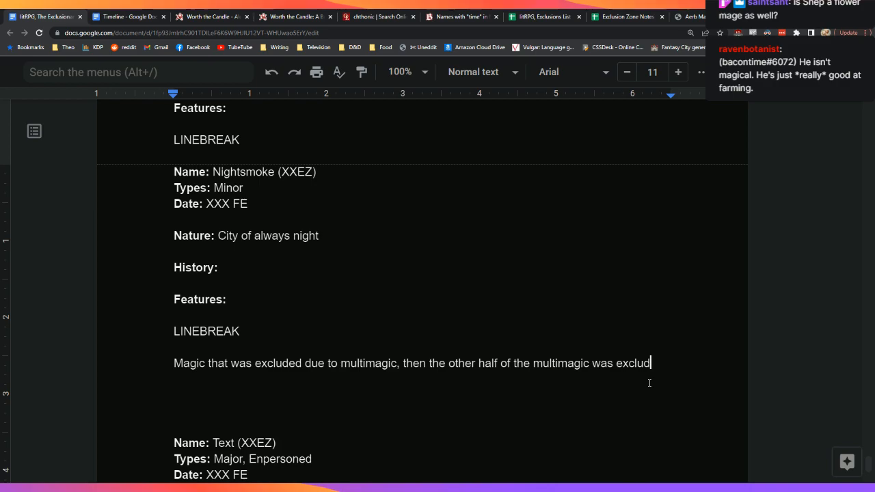
text(ed later, leavi)
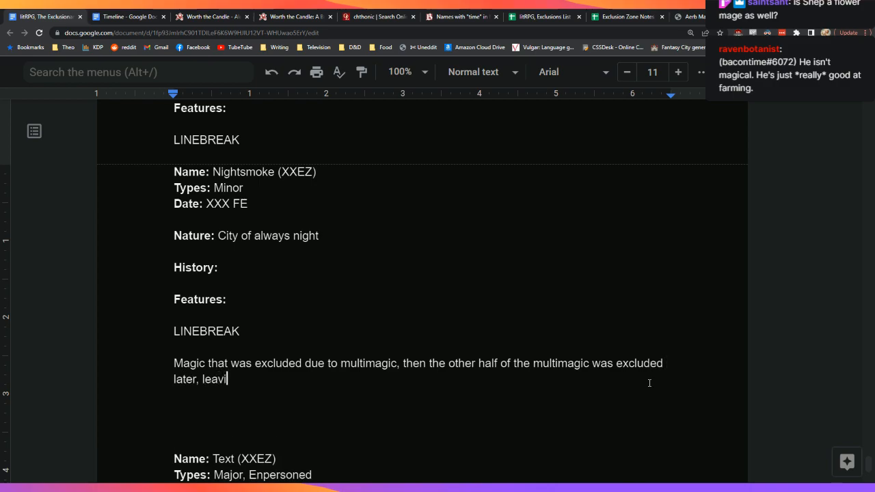
text(ng the zone dead.)
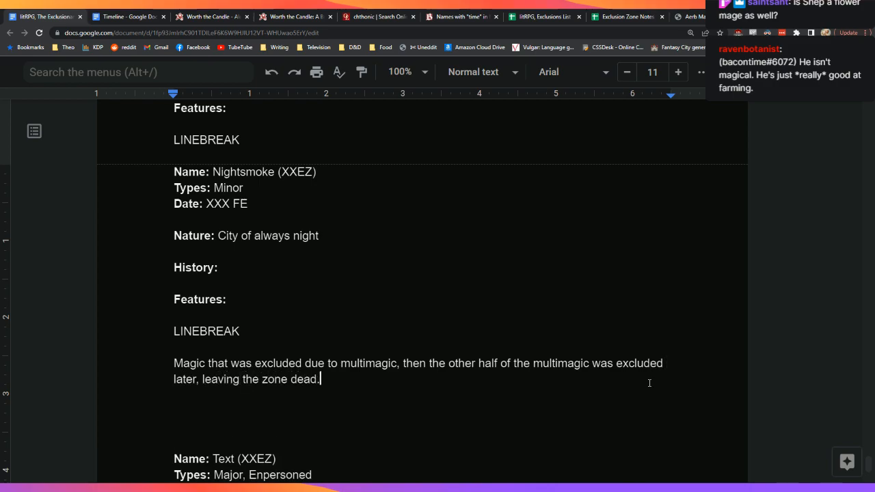
key(Up)
key(Down)
key(Up)
key(Up)
key(Right)
key(shift+Down)
key(shift+Down)
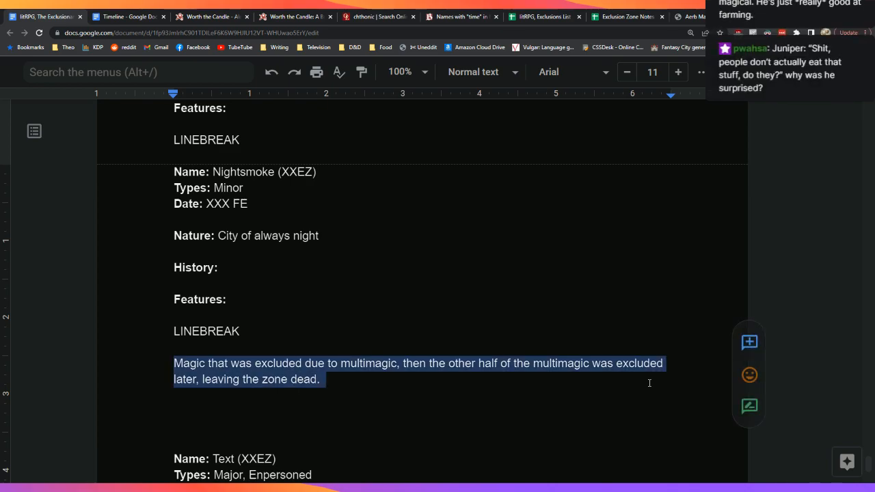
Step: Return to the end of the unfinished 133 FE paragraph, after the trailing 'no'
key(Up)
key(Up)
key(Up)
key(Up)
key(Up)
key(Up)
key(Up)
key(Up)
key(Up)
key(Up)
key(Up)
key(Up)
key(Up)
key(Up)
key(Up)
key(Up)
key(Up)
key(Up)
key(Up)
key(Up)
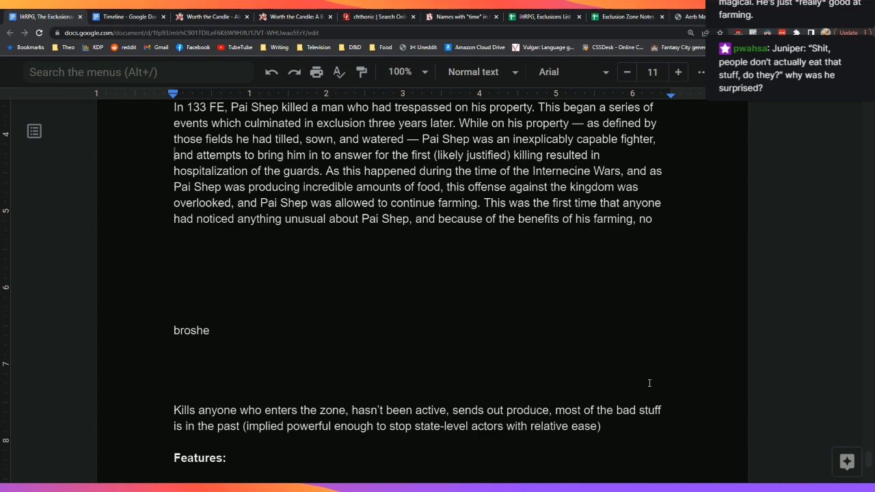
key(Up)
key(Up)
key(Up)
key(Up)
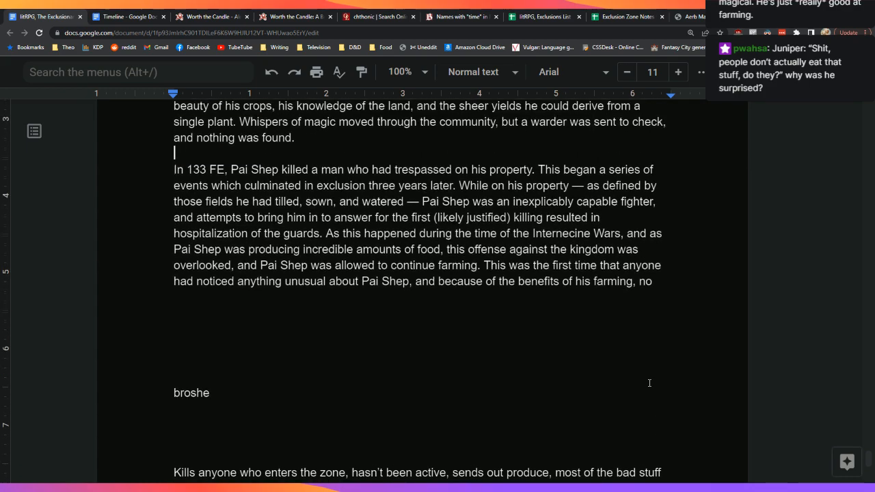
key(Down)
key(Down)
key(Down)
key(Down)
key(Down)
key(Down)
key(Down)
key(Down)
key(Down)
key(Left)
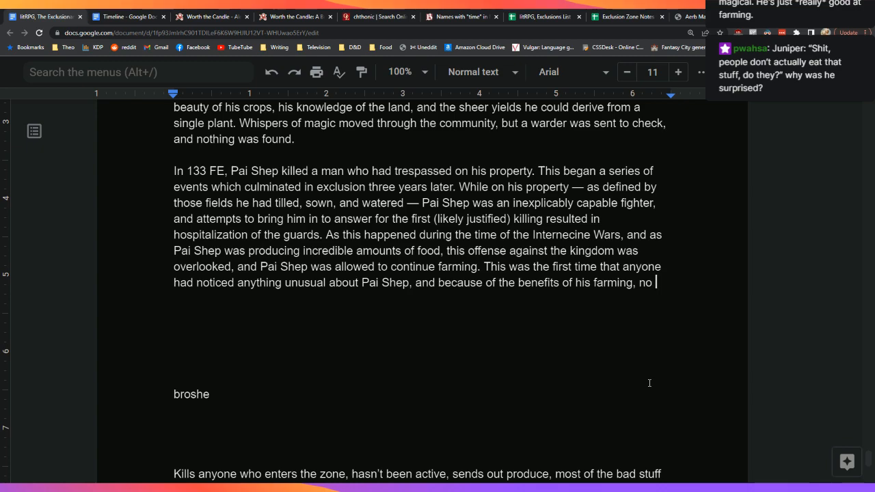
Step: End the 133 FE paragraph with 'no further action was taken against him.' and start a new paragraph
key(BackSpace)
key(BackSpace)
key(BackSpace)
text(no )
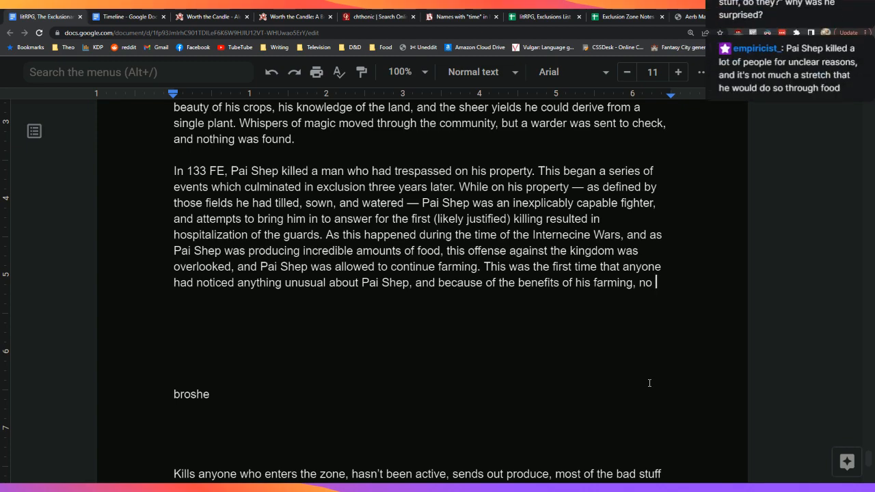
text(further ac)
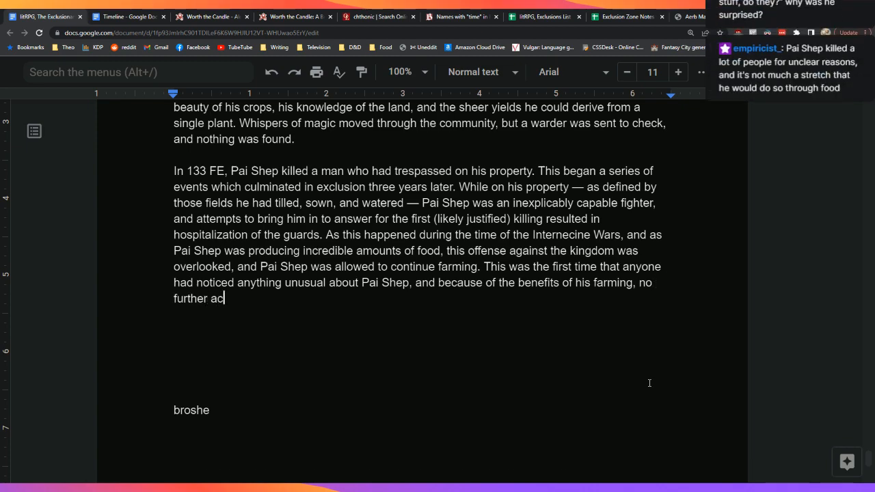
text(tion was taken against him.)
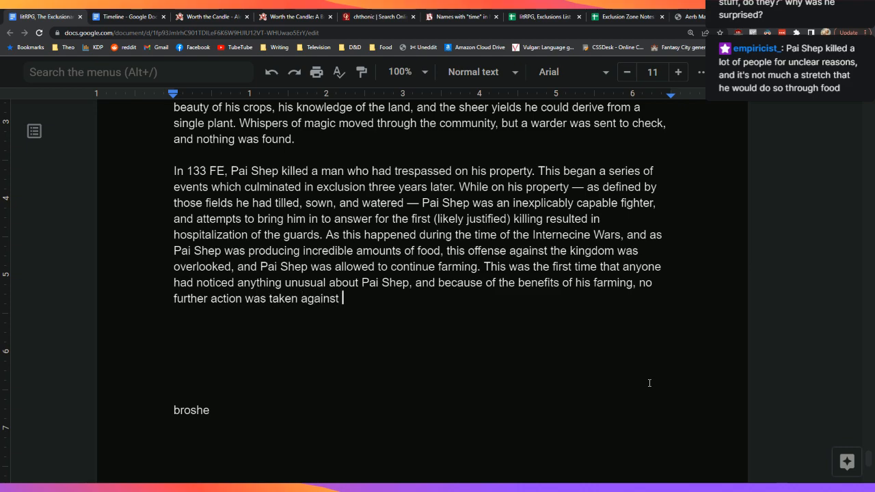
key(Return)
key(Return)
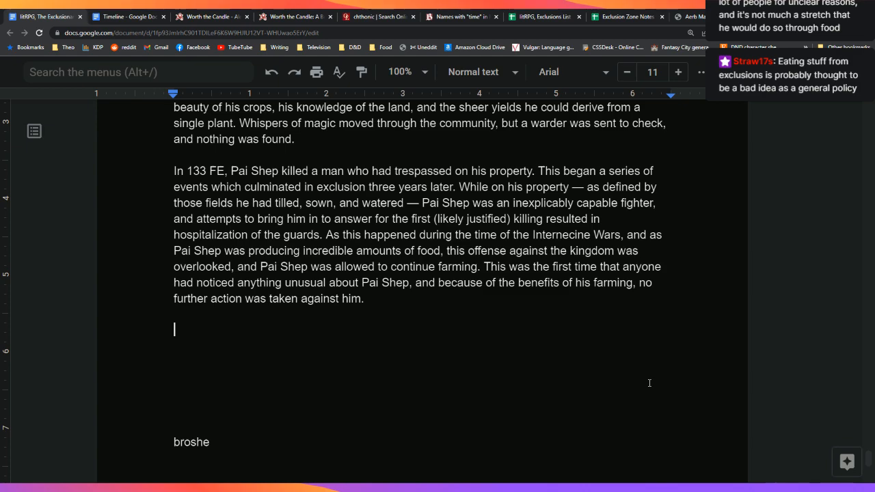
Step: Write 'Over the course of the next three years, Pai Shep engaged in a series of transgressions…'
text(Over the course of the next three years, Pai Shep engaged in a series of transgressions, largely)
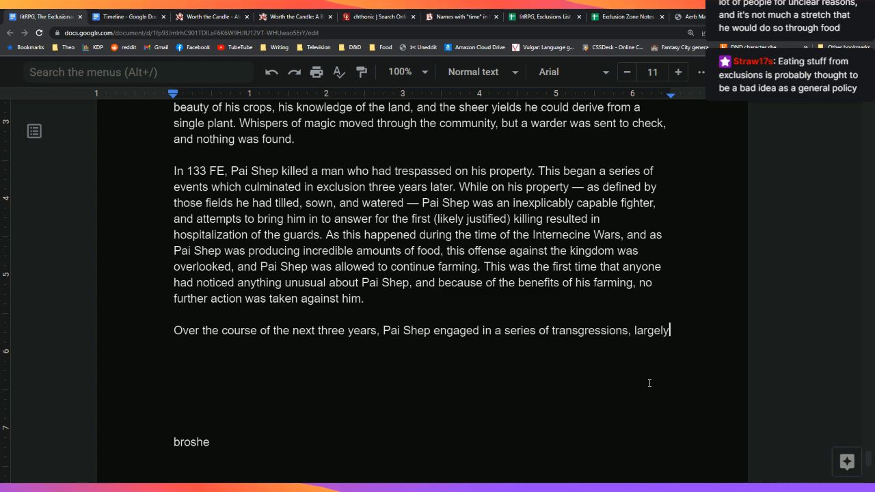
text( by expanding)
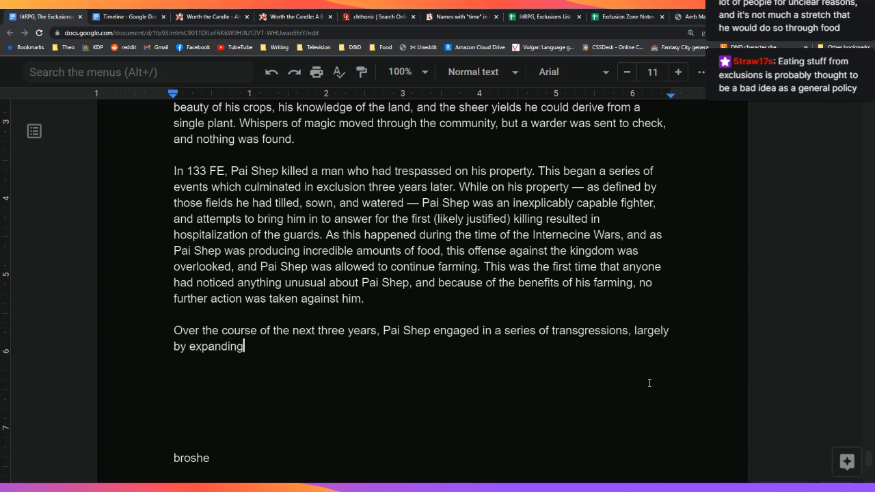
text( his fields and)
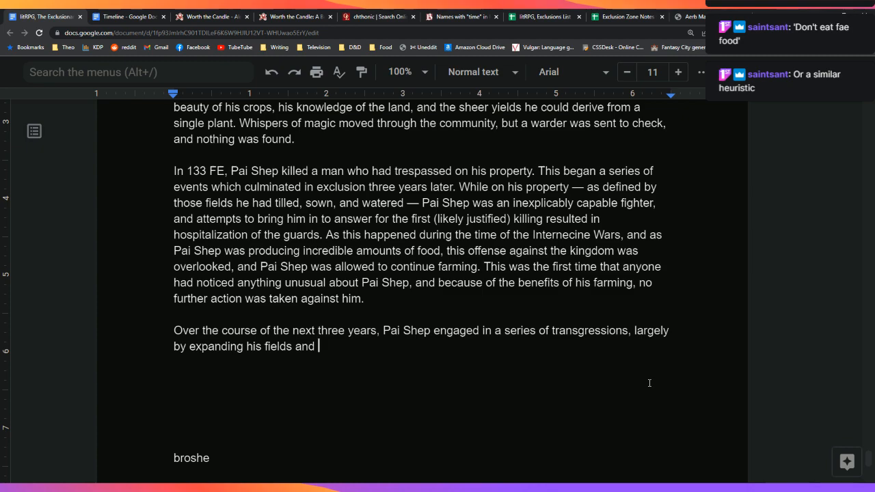
key(BackSpace)
key(Down)
key(Down)
key(Up)
key(Up)
key(Up)
Step: Add that he sometimes used force, and that his perfectionism devalued people
key(BackSpace)
key(BackSpace)
key(BackSpace)
key(BackSpace)
text(, thou)
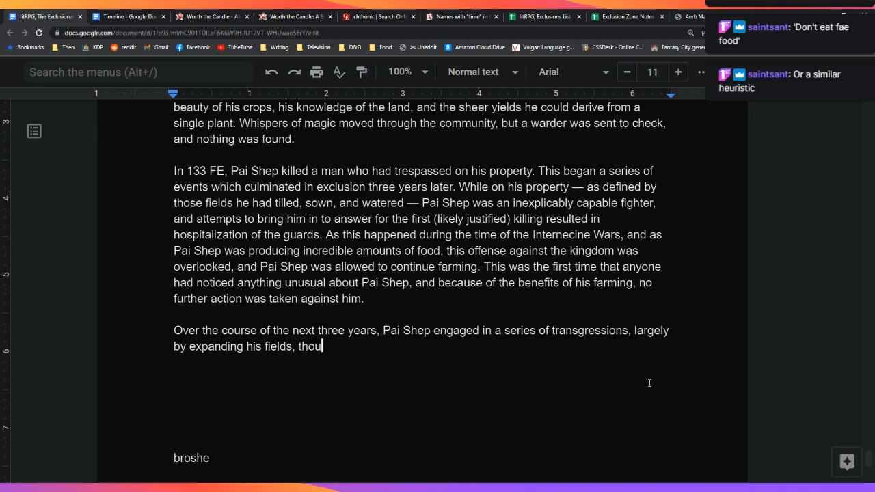
text(gh sometimes b)
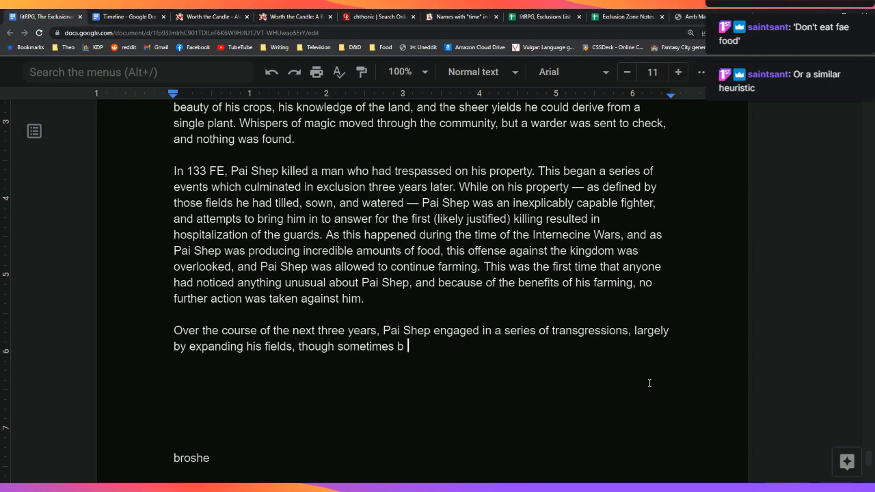
text(y using force again)
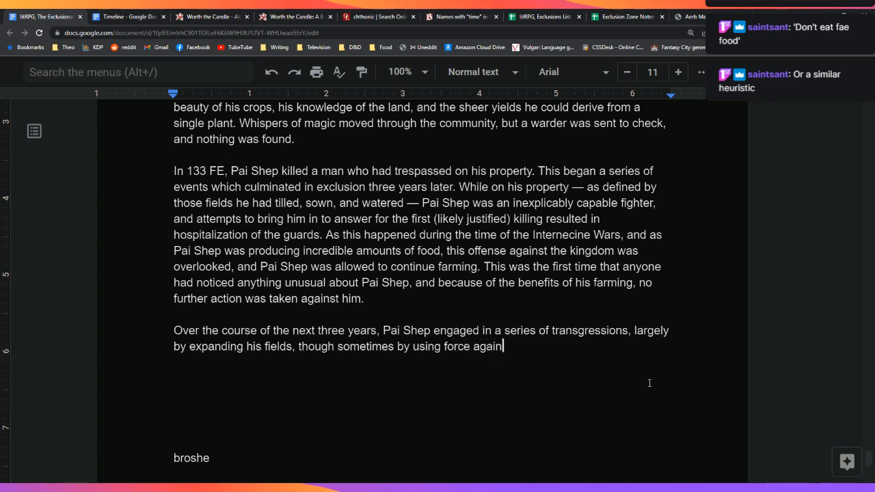
text(st others. Th)
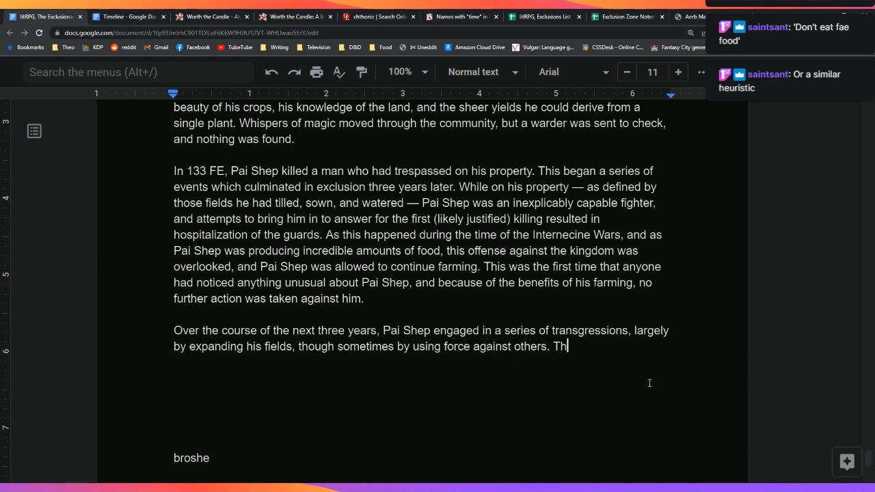
text(e perfectionism)
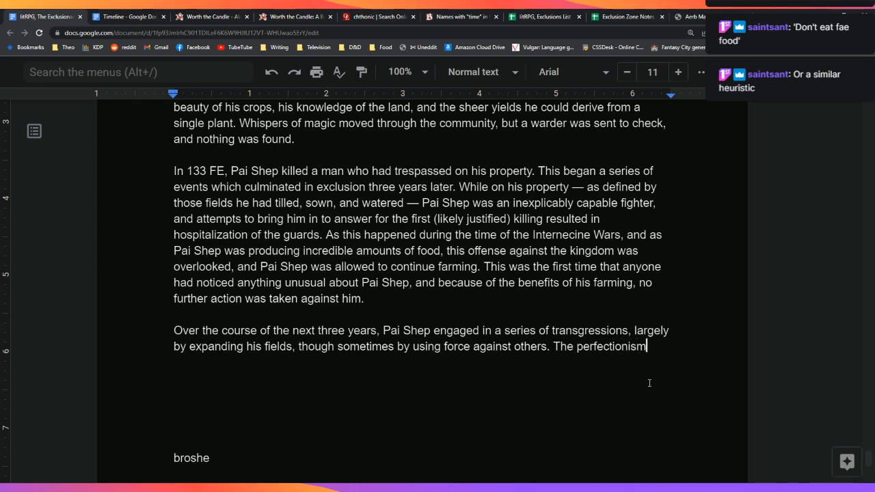
text( that drove him )
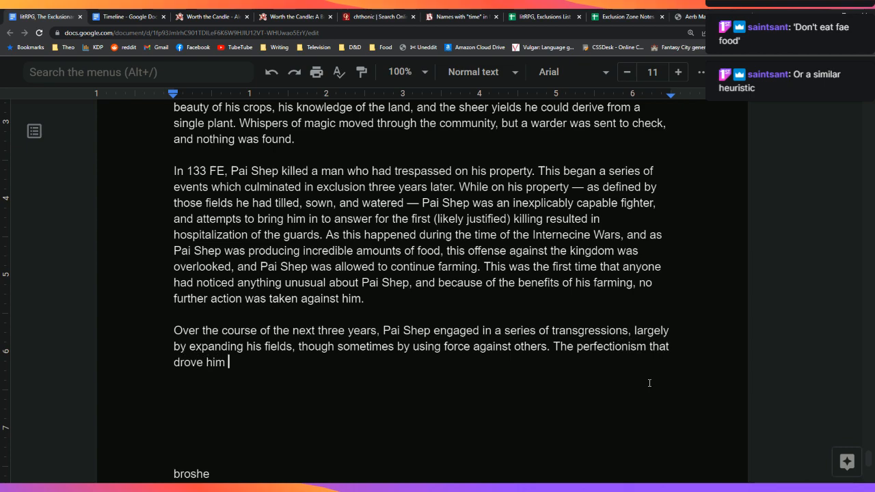
text(early in his )
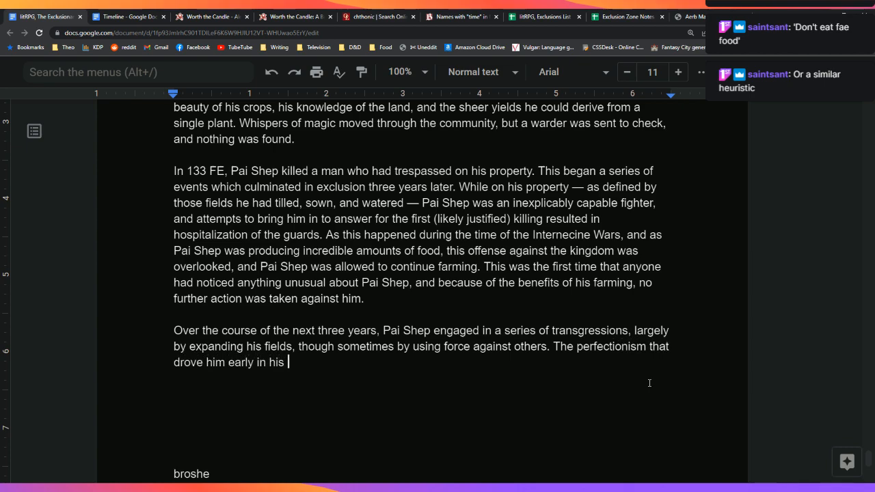
text(life seemed to take )
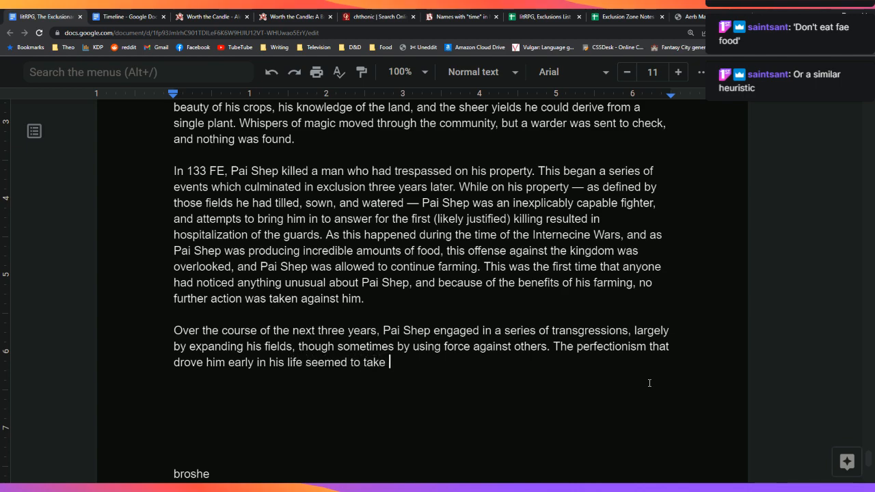
text(hold of him, and )
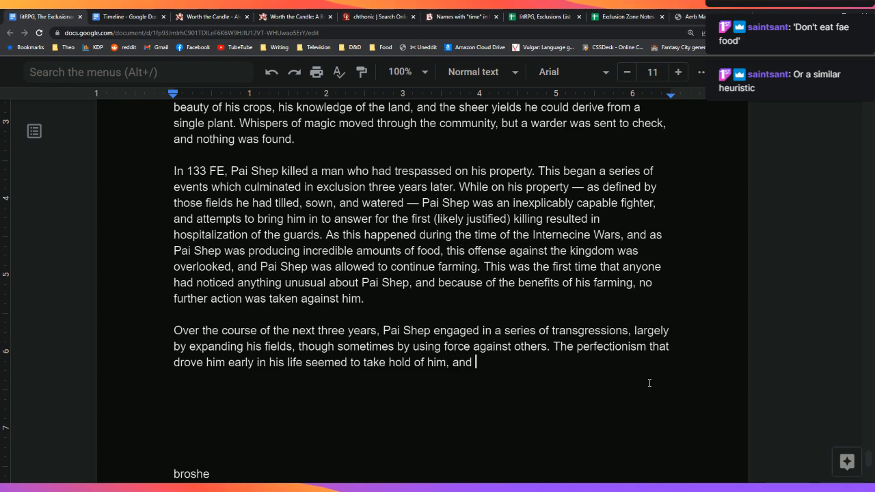
text(he would see failures as being)
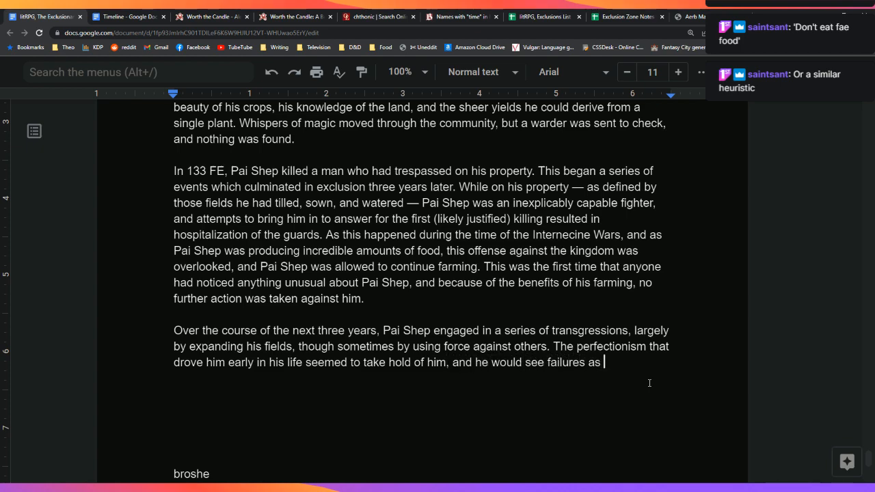
text(a )
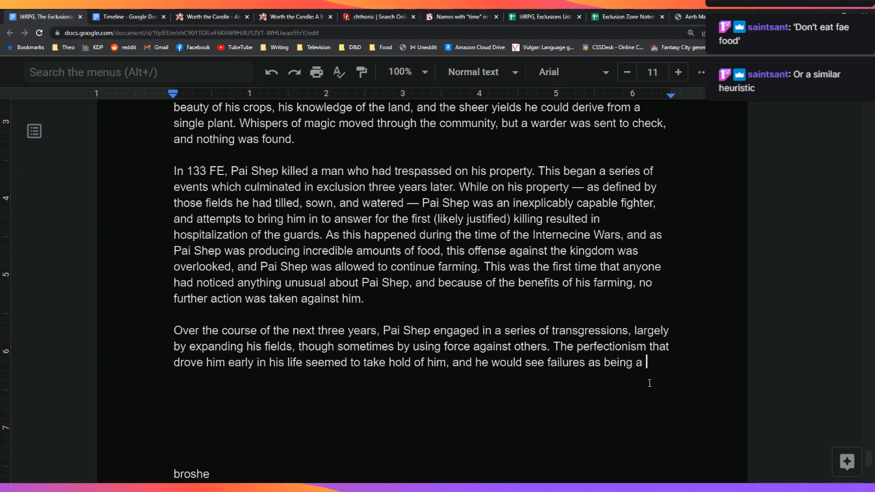
text(mark)
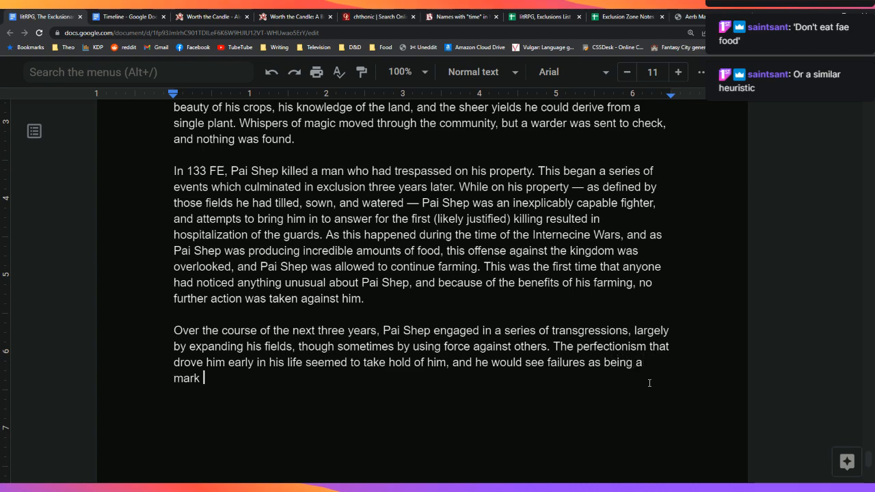
text( against a person)
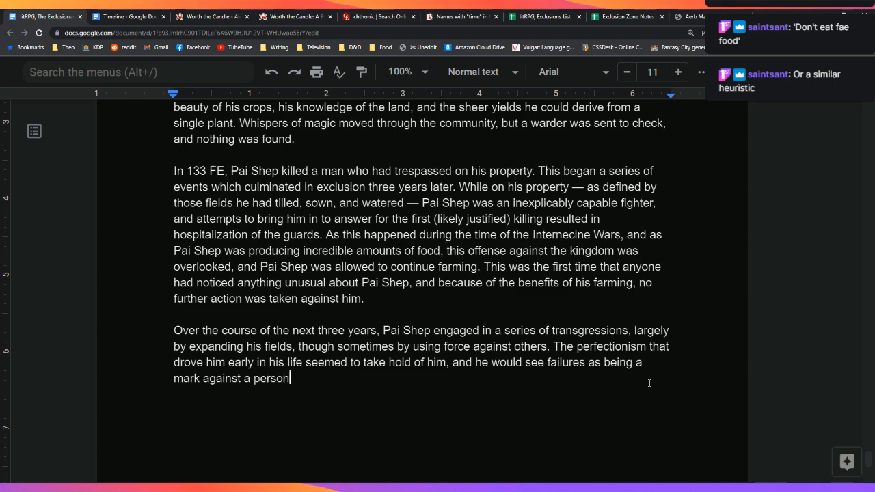
text(, devaluing the)
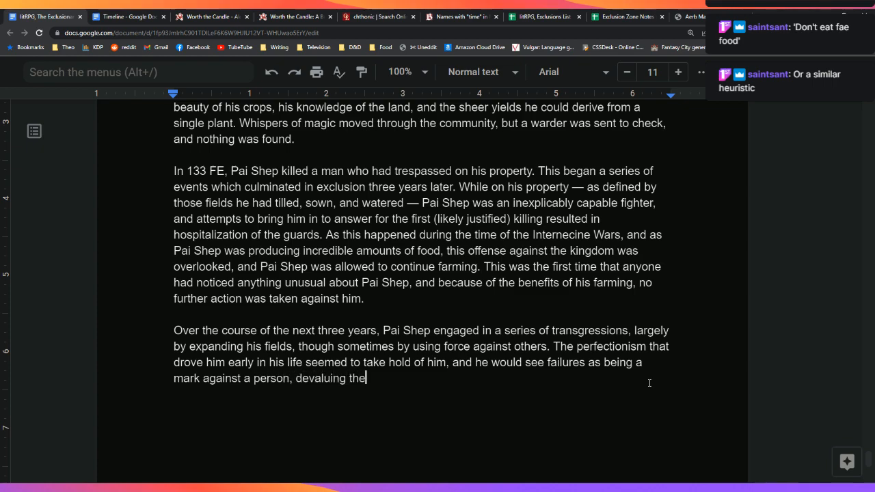
text(m, at lea)
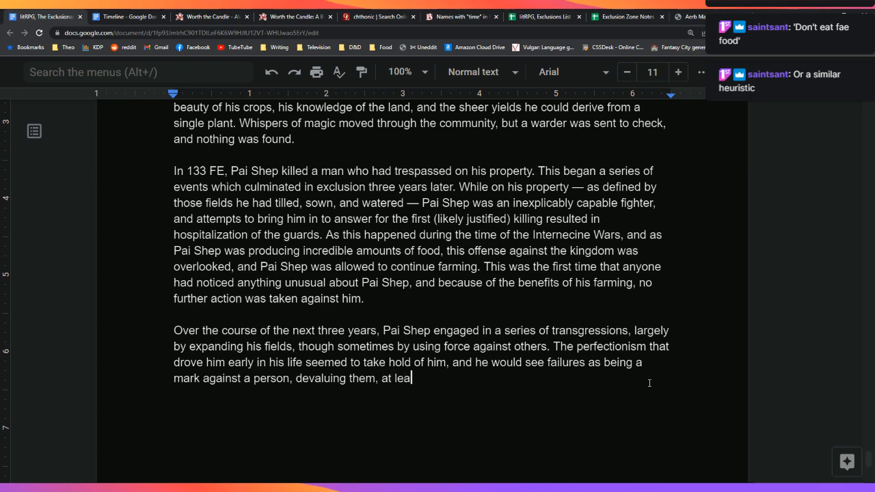
text(st as reported by his appre)
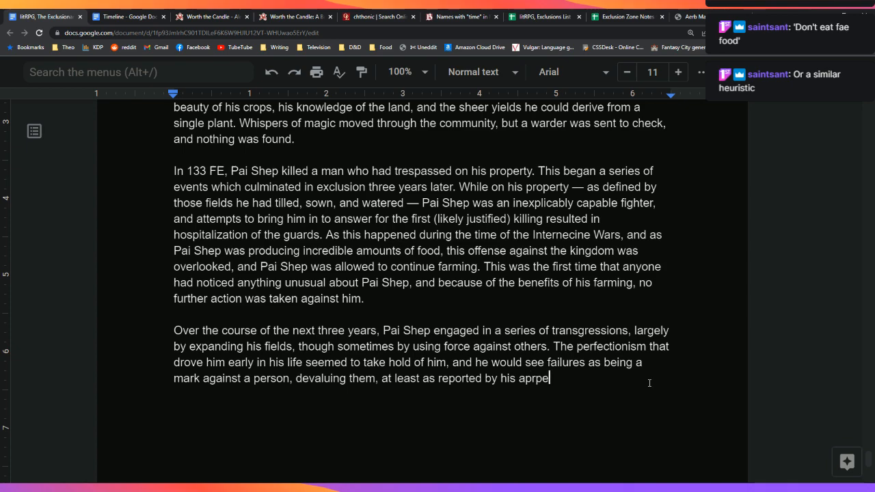
Step: Continue with 'one-time workmen. By 135 FE, Pai Shep was working eleven fields entirely alone,' plus a 'broshe' note
key(BackSpace)
key(BackSpace)
key(BackSpace)
key(BackSpace)
key(BackSpace)
text(one-time workmen. By )
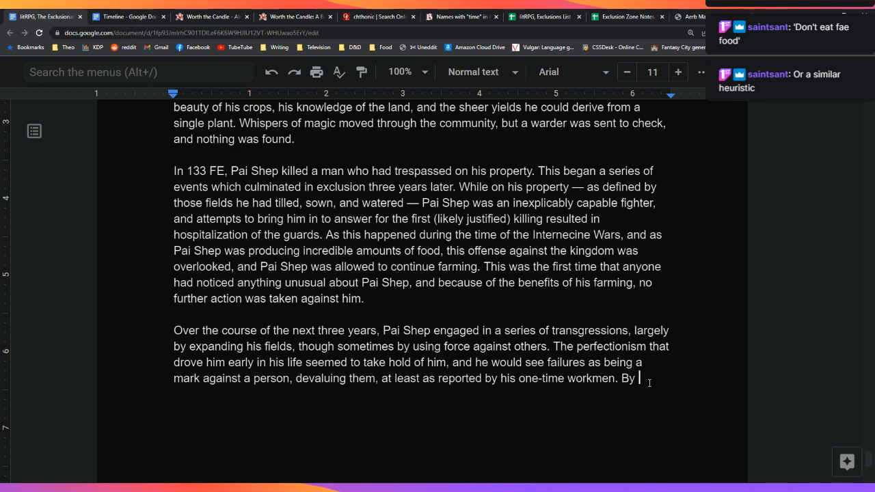
text(135 FE, )
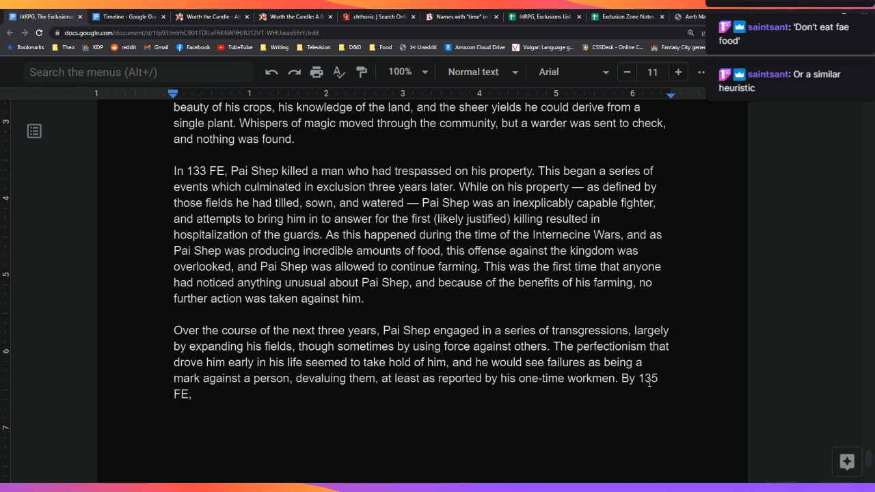
text(Pai Shep was working eleven fie)
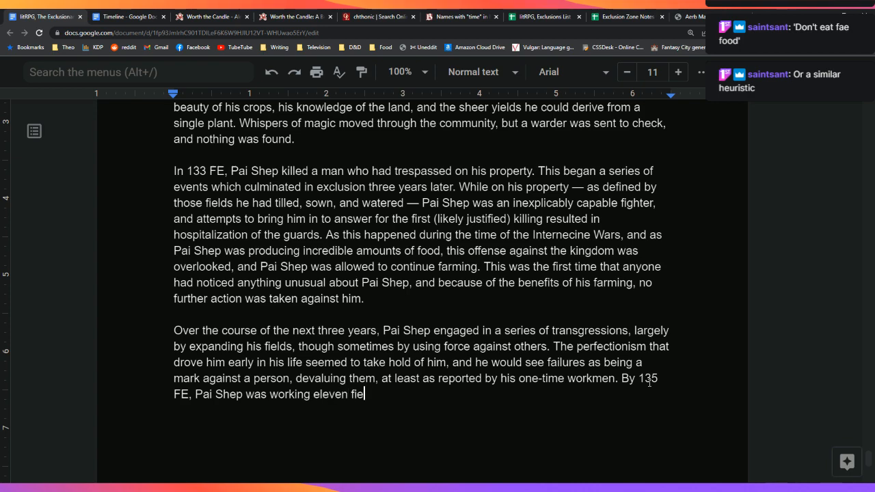
text(lds entirel)
key(BackSpace)
key(BackSpace)
key(BackSpace)
text(irely alone,)
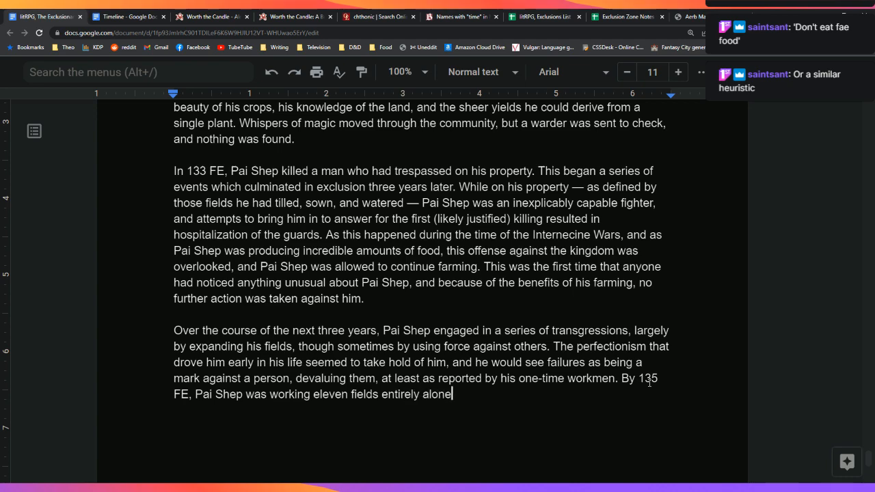
key(Return)
key(Return)
key(Return)
key(Return)
key(Return)
key(Return)
key(Return)
text(broshe)
key(Up)
key(Up)
key(Up)
key(Up)
key(Up)
key(Up)
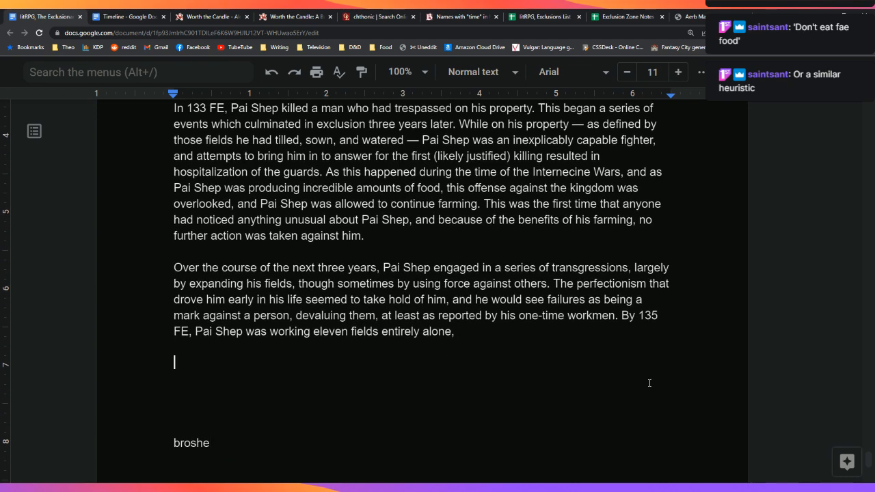
key(Left)
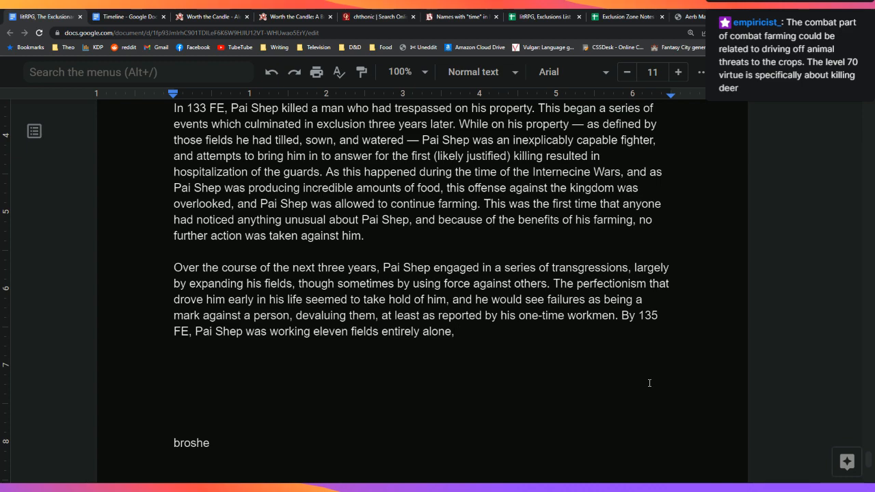
Step: End the eleven-fields sentence and add 'By 136 FE, Pai Shep was excluded.'
key(Up)
key(Up)
key(Up)
key(Up)
key(Up)
key(Up)
key(Up)
key(Up)
key(Up)
key(Up)
key(Up)
key(Down)
key(Down)
key(Down)
key(Down)
key(Down)
key(Down)
key(Down)
key(Down)
key(Down)
key(Down)
key(Down)
key(Down)
key(Left)
key(Return)
key(BackSpace)
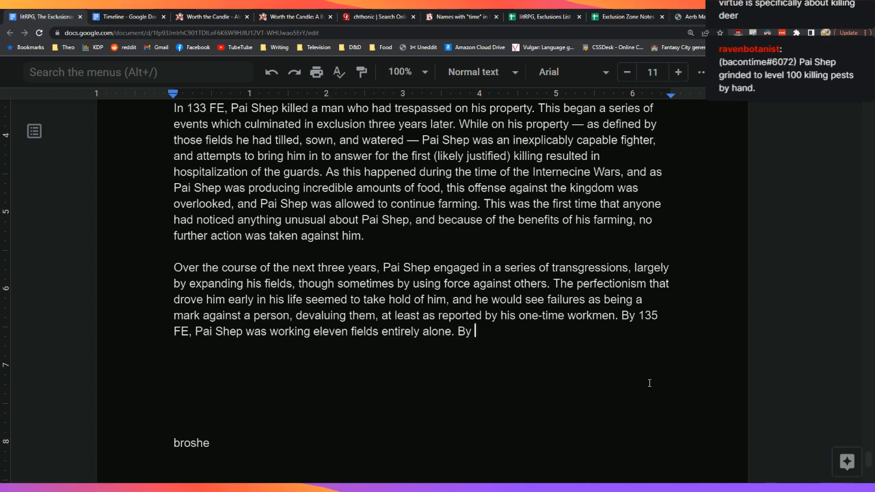
text(136 FE)
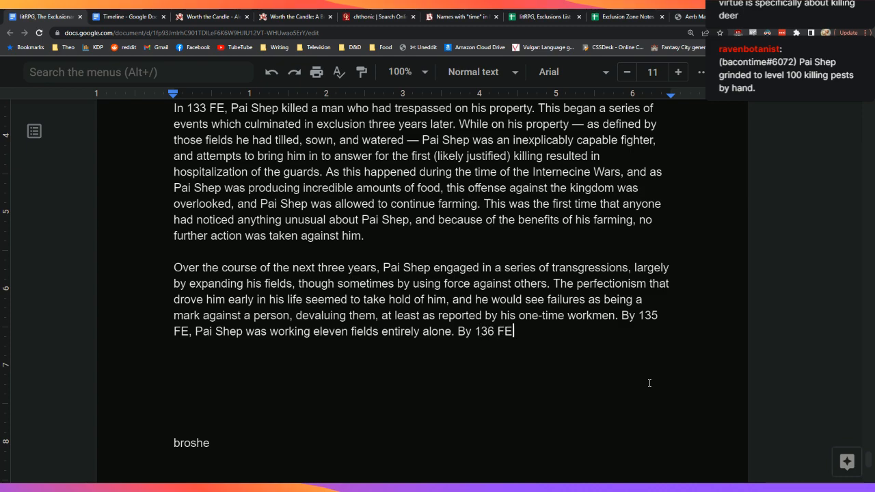
text(, Pai Shep was excluded.)
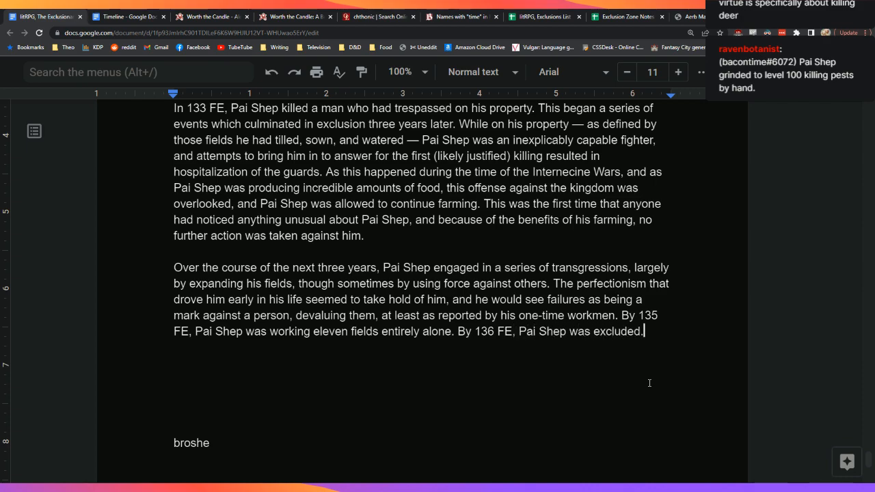
Step: Start a paragraph: the systemic expansion of Pai Shep's region brought him into conflict with the other farmers
key(Return)
key(Return)
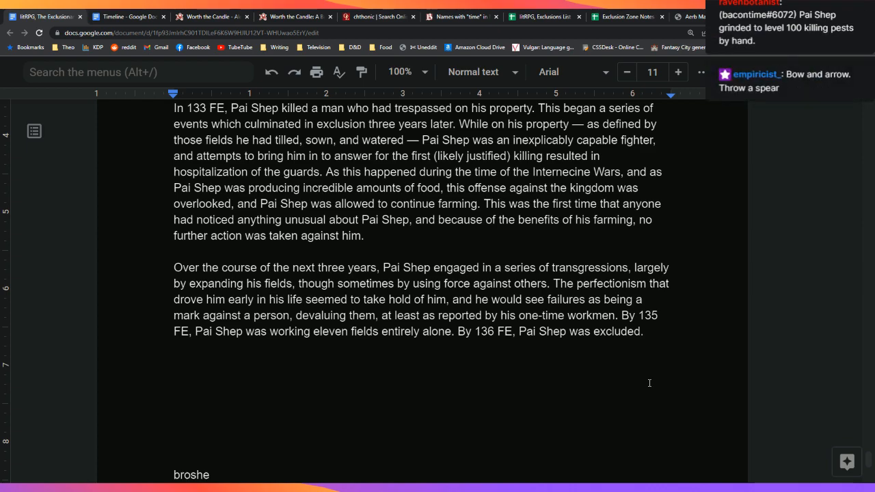
text(The systemic)
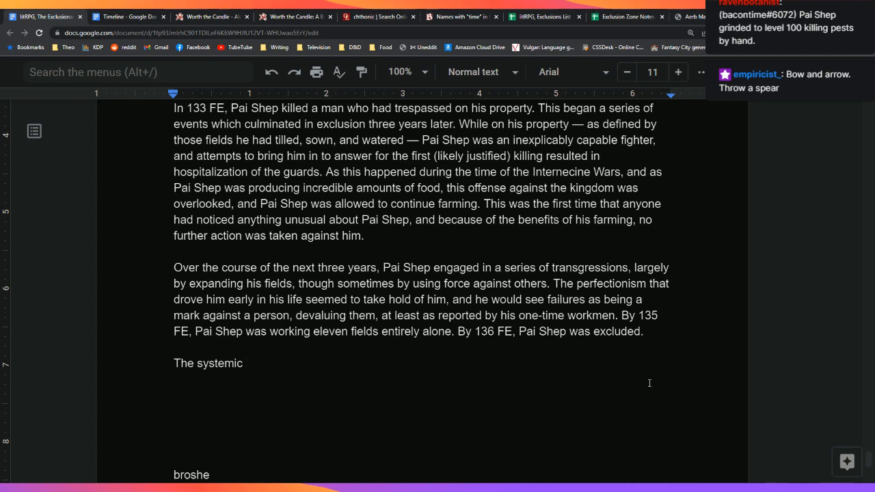
text(xpansion of P)
text(air)
key(BackSpace)
key(BackSpace)
text(Sh)
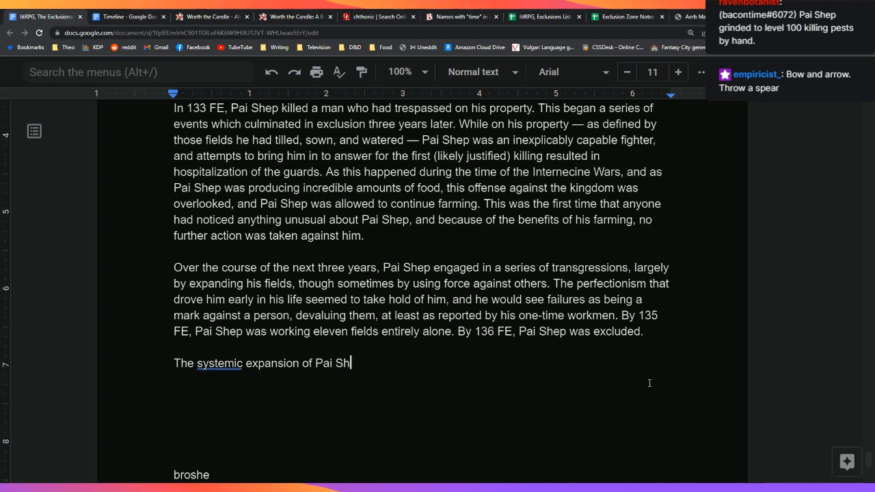
text(ep's region)
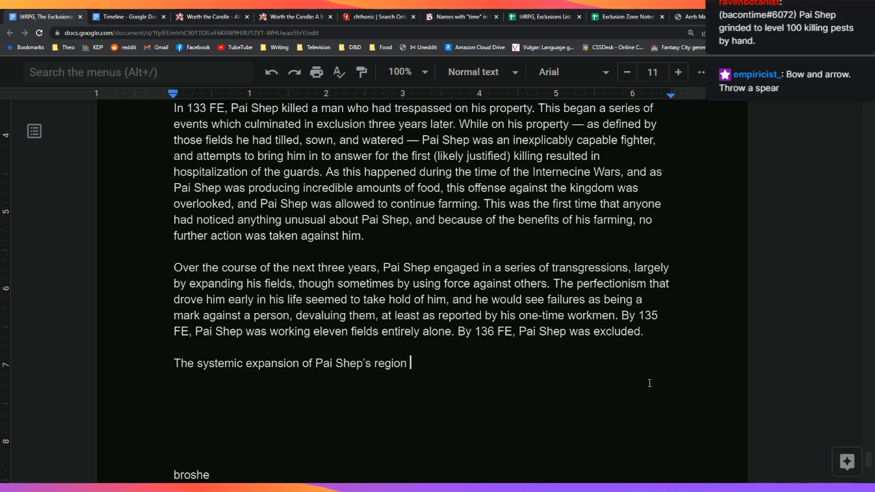
text(brought h)
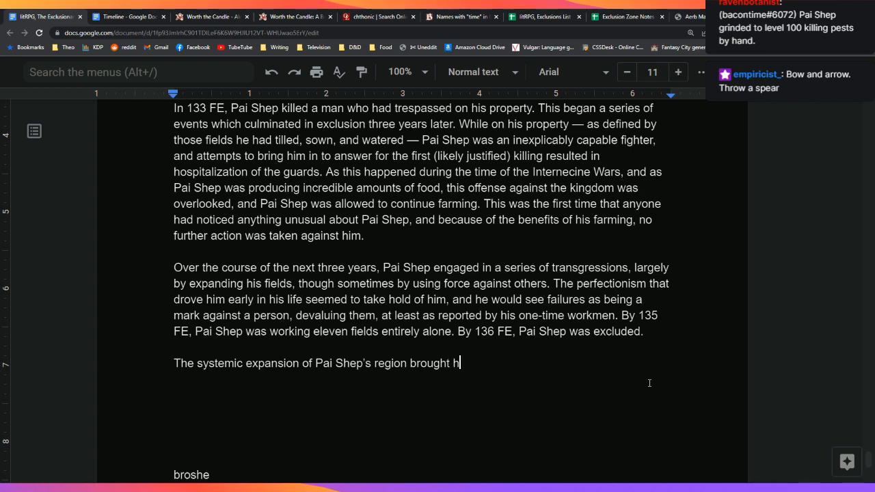
text(im to)
key(BackSpace)
key(BackSpace)
key(BackSpace)
text(into confl)
key(BackSpace)
key(BackSpace)
key(BackSpace)
key(BackSpace)
text(conflict with the other farmers. He )
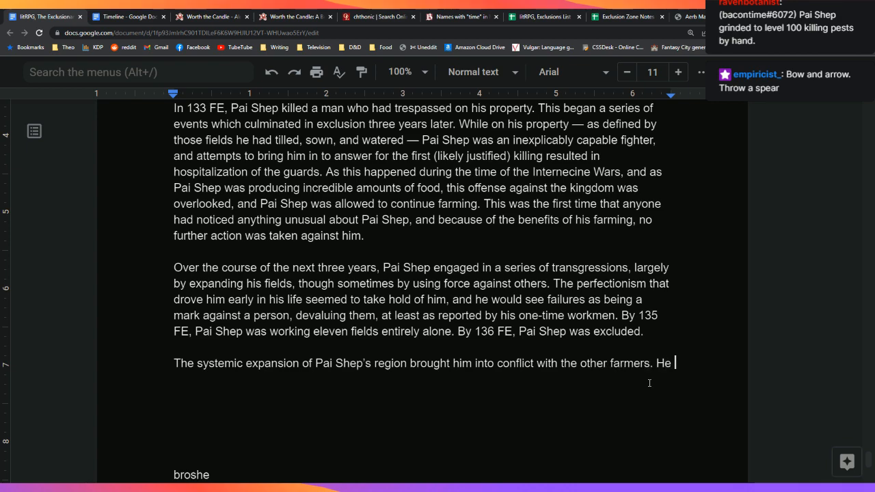
text(reasoned that th)
Step: Add that he reasoned he was a better farmer who could do more with their fields
key(BackSpace)
key(BackSpace)
text(he was a bette r)
key(BackSpace)
key(BackSpace)
text(r farmer)
key(BackSpace)
key(BackSpace)
key(BackSpace)
text(ner, a)
key(BackSpace)
key(BackSpace)
key(BackSpace)
key(BackSpace)
key(BackSpace)
key(BackSpace)
text(mer, and could do more with their fields than they could ever )
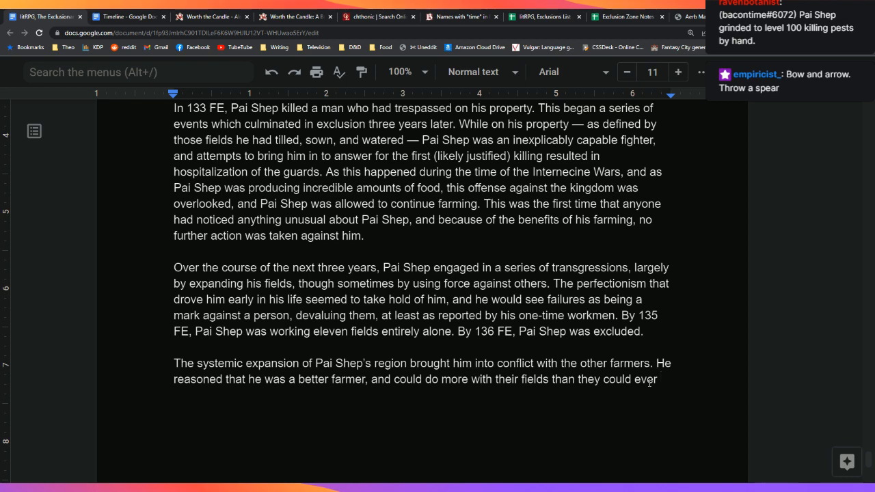
text(do.)
Step: Add the farmers' generations-long claim and loss of tradition, ending 'Pai Shep took those fields by force.'
key(BackSpace)
text(, while t)
text(hey argued tha)
text(t they had been on th)
text(ose fiel)
text(ds for genera)
text(tions, and no )
text(price he could )
text(offer )
text(would make )
text(up for the lost o)
key(BackSpace)
key(BackSpace)
key(BackSpace)
text(s of family history ---)
key(BackSpace)
key(BackSpace)
key(BackSpace)
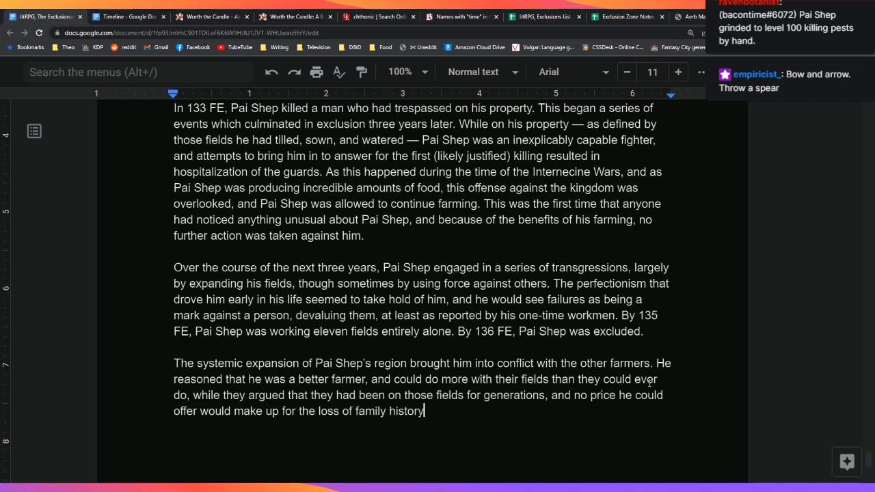
text(and tradition)
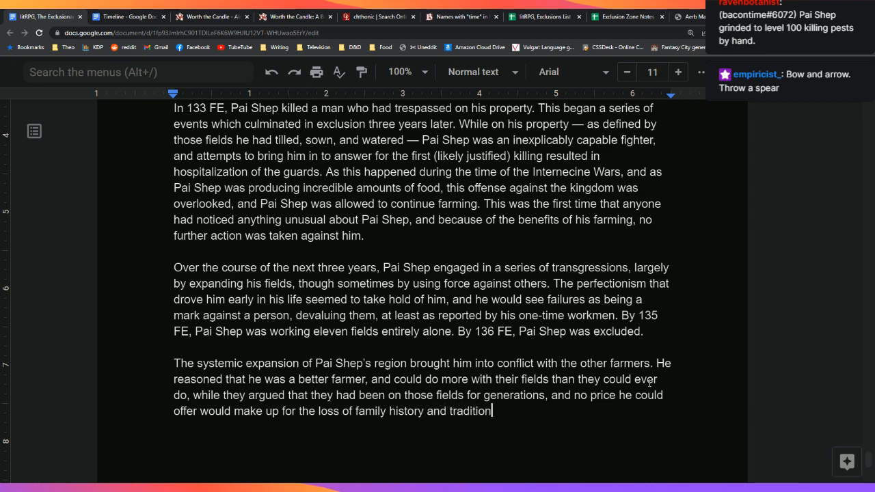
text(. Eventuall)
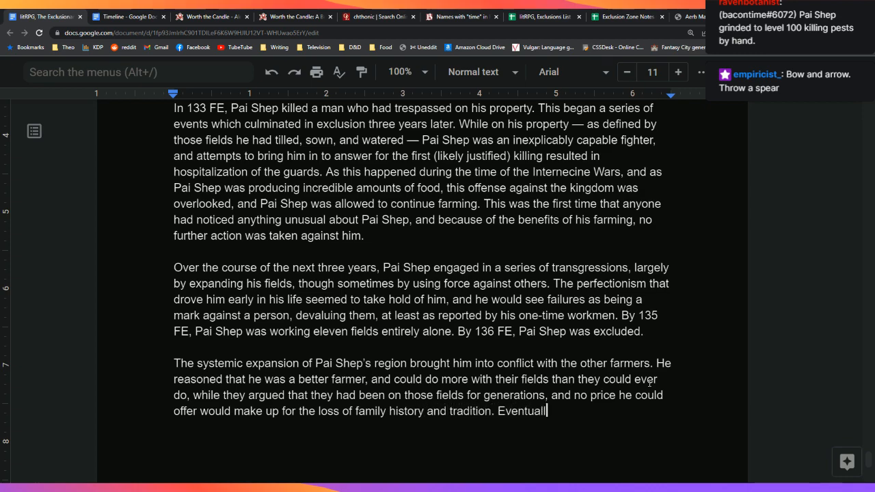
text(y, Pai S)
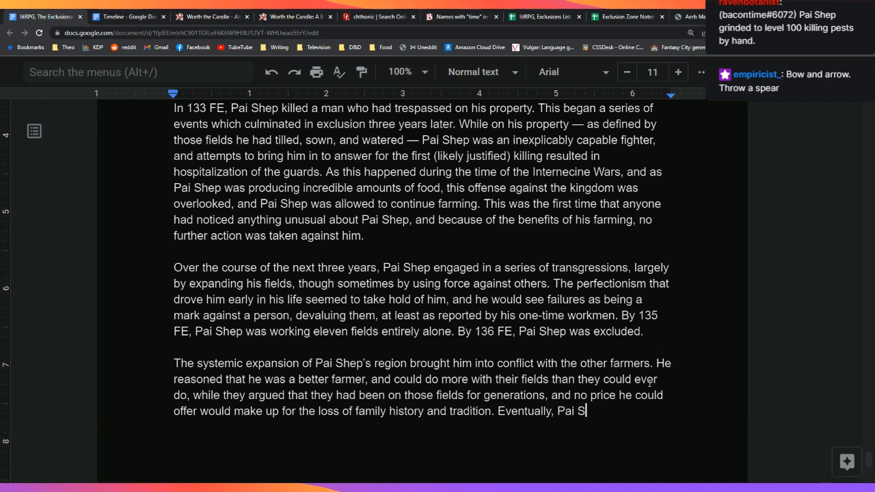
text(hep took those )
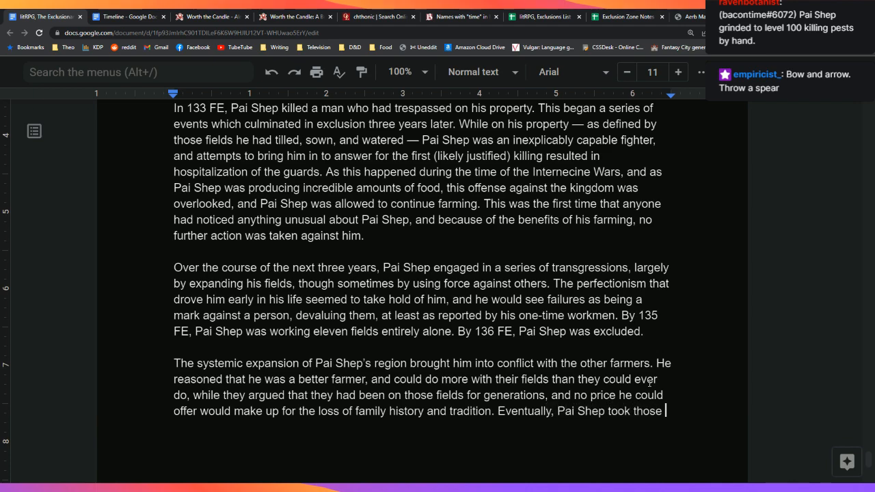
text(fields by force.)
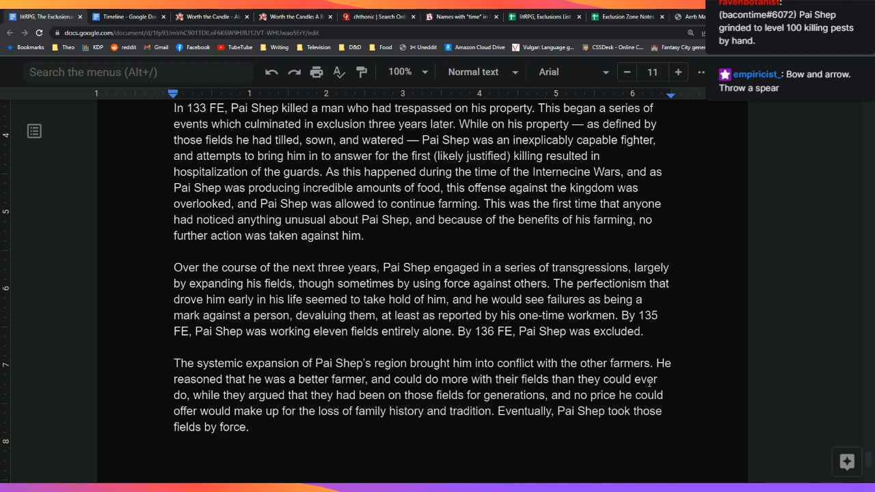
Step: Make it 'it is believed that Pai Shep was excluded, though this determination is difficult to make.'
key(Up)
key(Up)
key(Up)
key(Left)
key(ctrl+Left)
key(ctrl+Left)
key(ctrl+Left)
key(ctrl+Left)
text(it is believed )
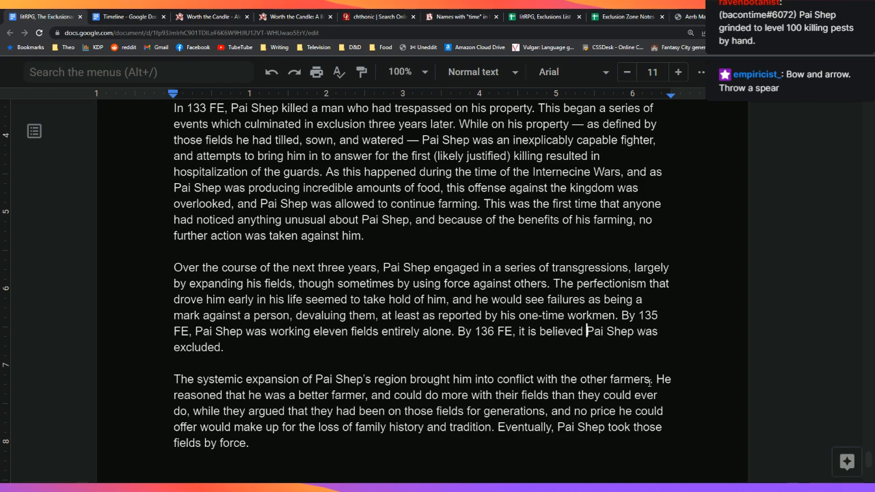
text(that)
key(End)
key(BackSpace)
text(, though this determination is difficult)
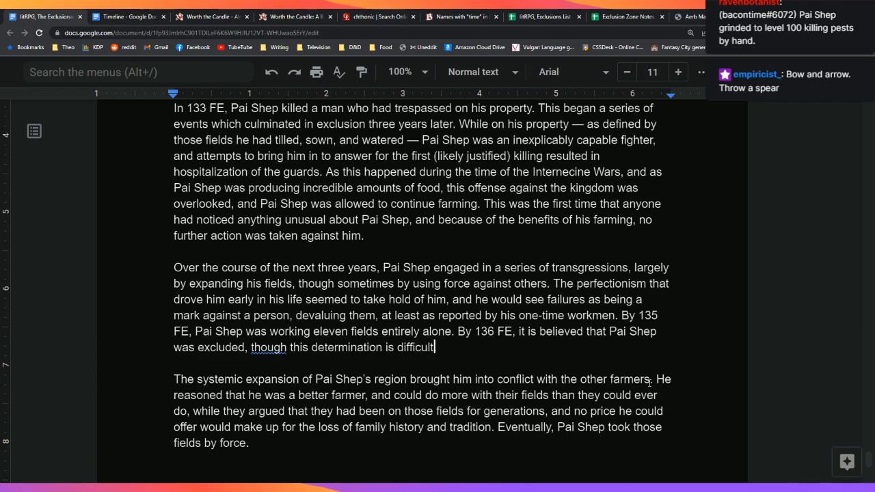
text( to make.)
Step: Append the clause that he must have been one of the only people affected
key(Down)
key(Down)
key(Down)
key(Down)
key(Down)
key(Down)
key(Down)
key(Down)
key(Down)
key(Down)
key(Down)
key(Down)
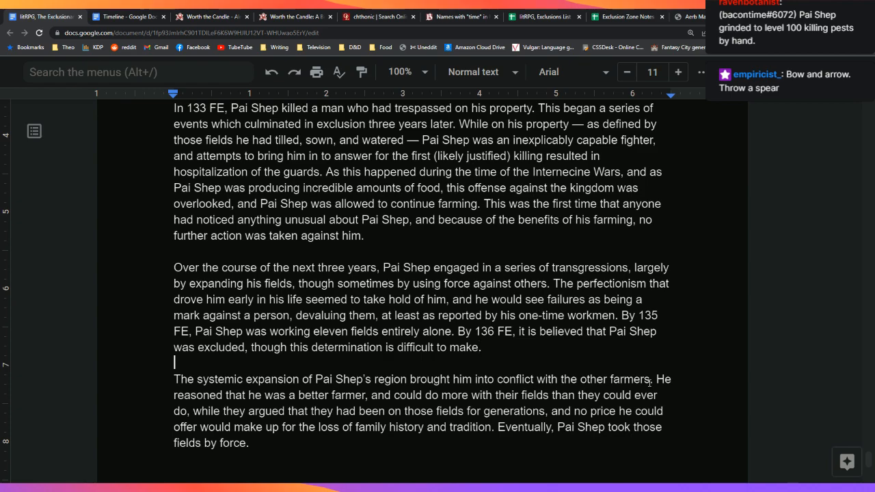
key(Up)
key(Up)
key(Up)
key(Up)
key(Up)
key(Up)
key(Up)
key(Up)
key(Up)
key(Up)
key(Up)
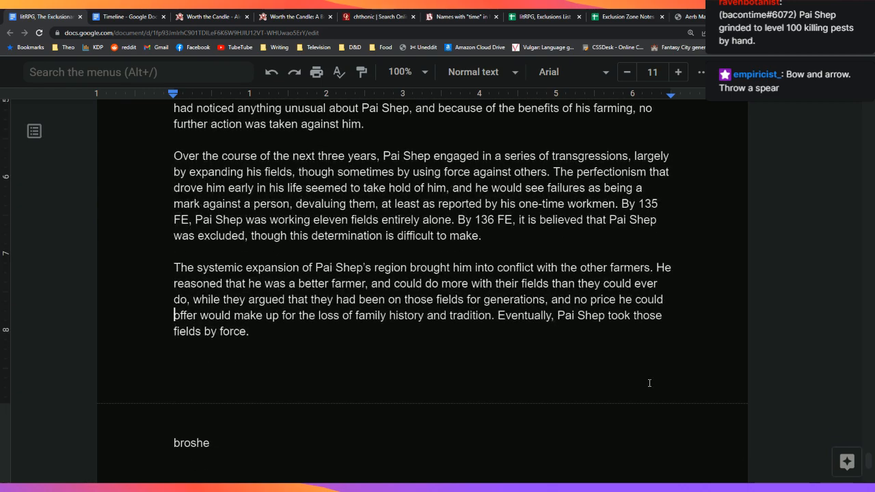
text(b)
text(iven that he w)
text(as one of the only)
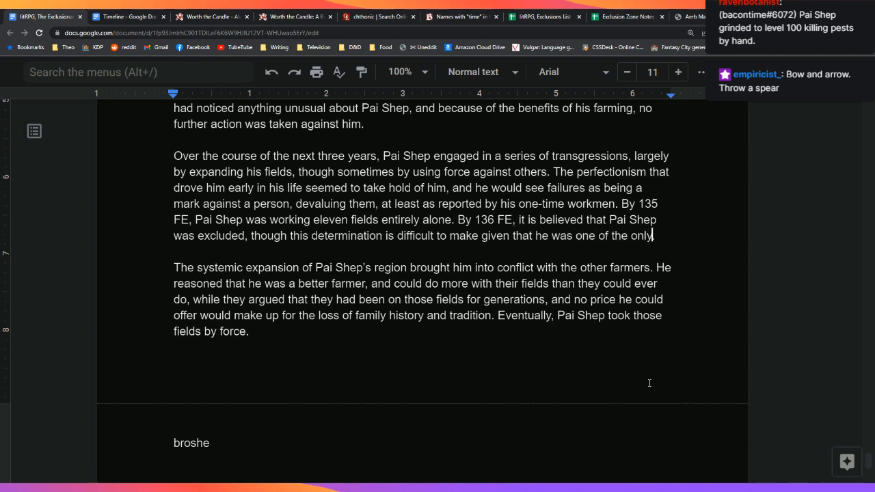
text( ones affected.)
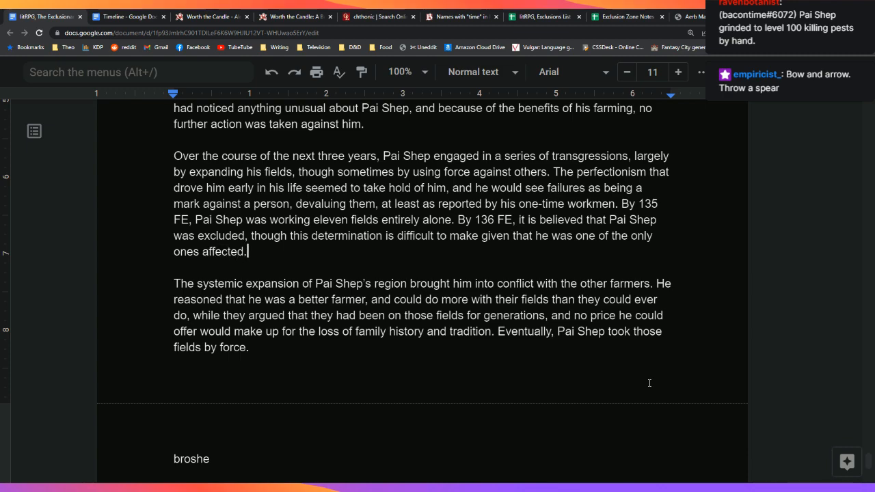
key(Left)
key(Left)
key(Left)
key(Left)
key(Left)
key(Left)
key(Left)
key(Left)
key(Left)
key(Left)
key(BackSpace)
key(BackSpace)
key(BackSpace)
key(BackSpace)
key(BackSpace)
key(BackSpace)
key(BackSpace)
key(BackSpace)
key(BackSpace)
key(BackSpace)
key(BackSpace)
key(BackSpace)
key(BackSpace)
key(BackSpace)
key(BackSpace)
key(BackSpace)
key(BackSpace)
key(BackSpace)
key(BackSpace)
key(BackSpace)
key(BackSpace)
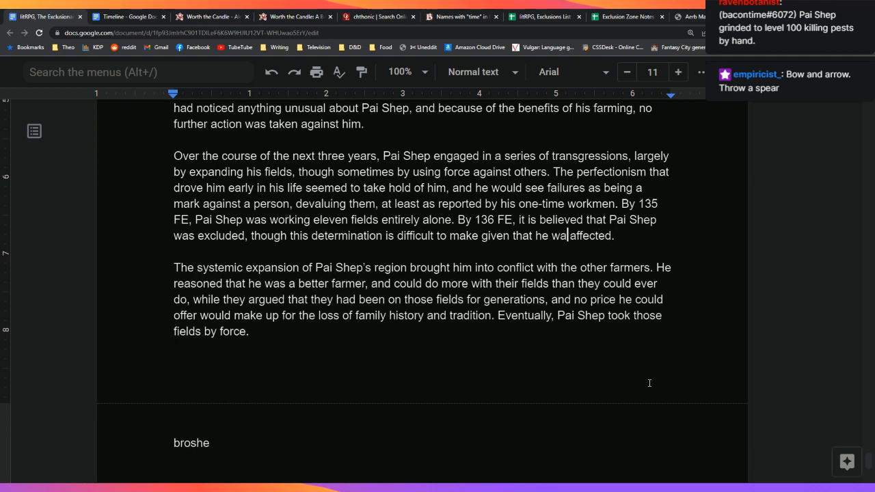
text(must have been one)
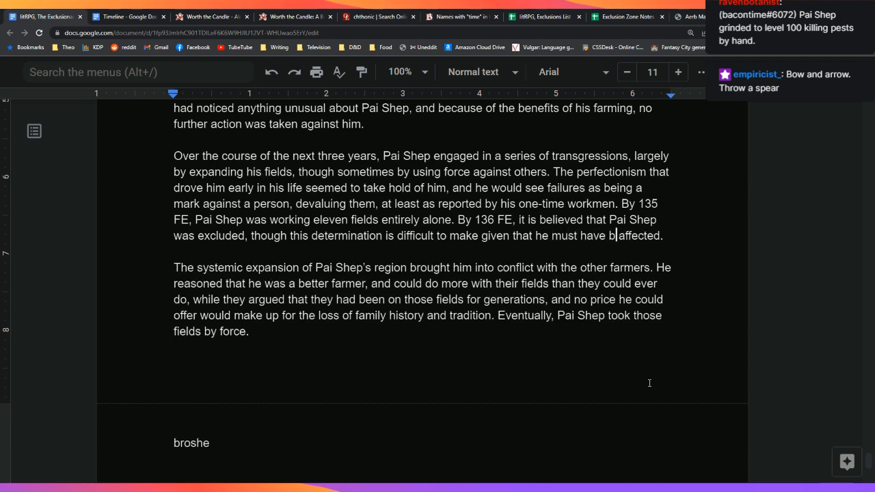
text( of the only peopl)
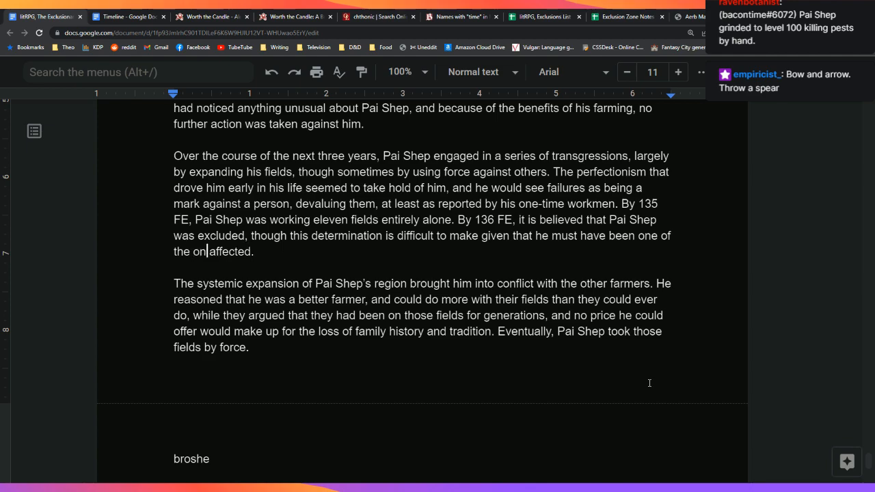
text(e)
key(Down)
key(Down)
key(Down)
key(Down)
key(Down)
key(Down)
key(Down)
key(Down)
key(Down)
key(Down)
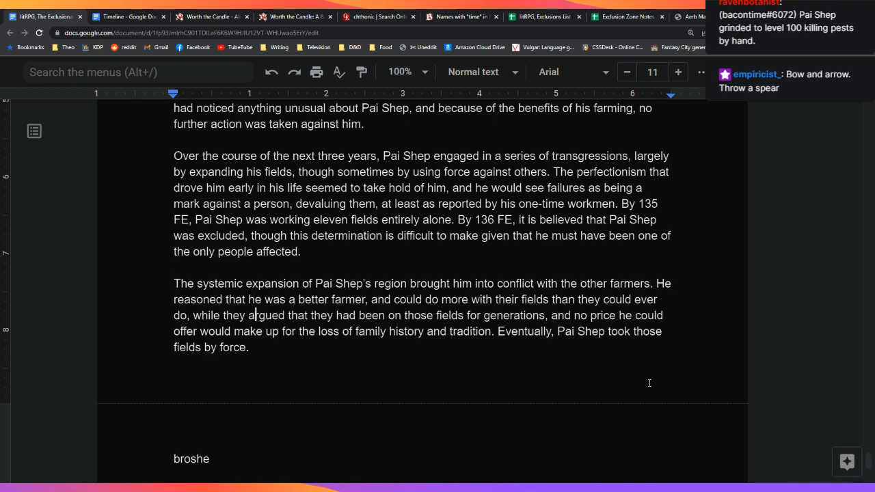
key(Down)
key(Down)
key(Up)
key(Up)
key(Up)
key(Up)
key(Up)
key(ctrl+t)
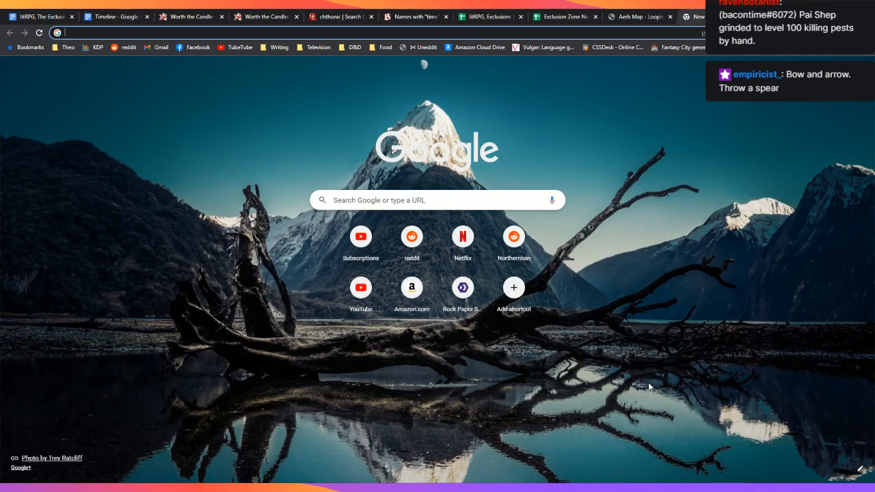
key(ctrl+w)
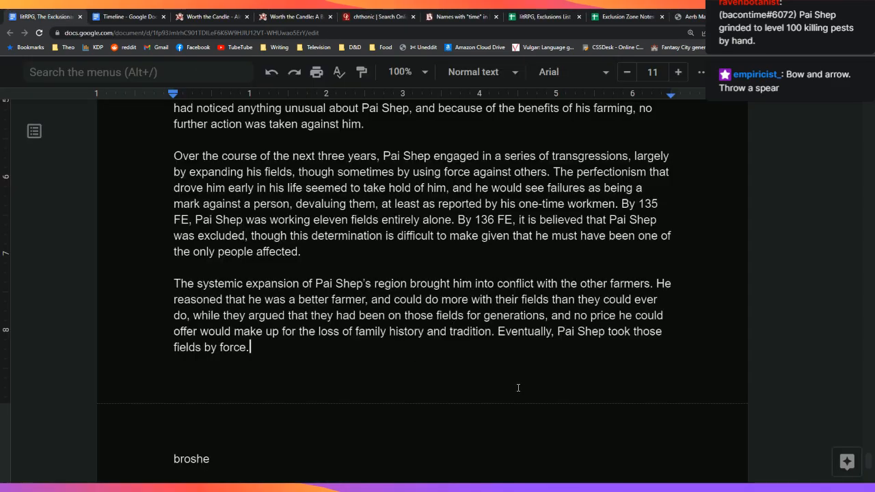
Step: Start a new paragraph: 'These aggressions led to confrontation in 139 FE, the year after the local kingdom finally…'
scroll(580, 363, down, 1)
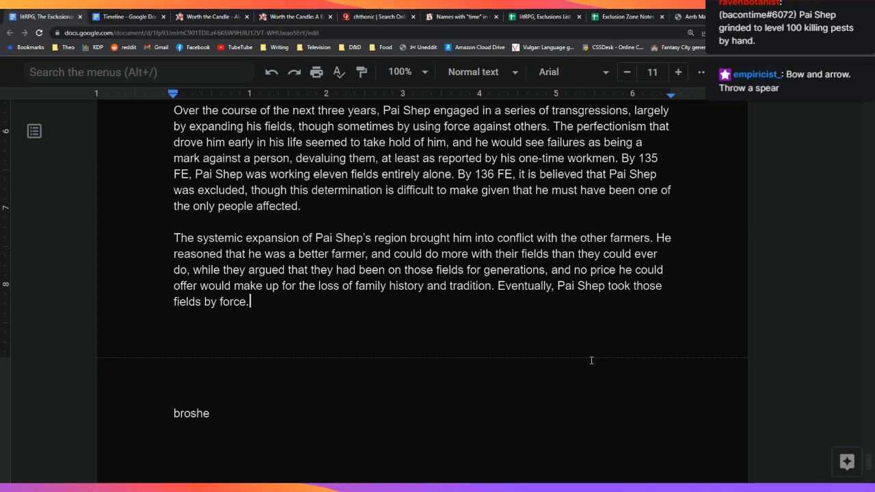
key(Return)
key(Return)
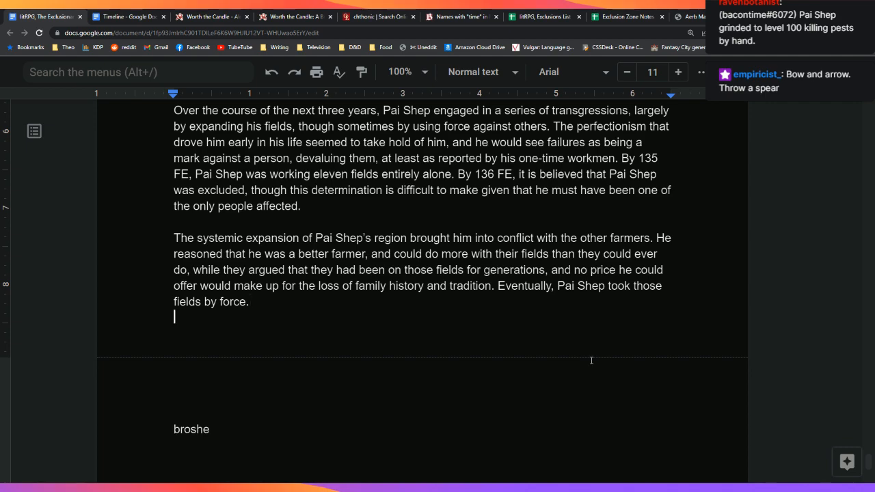
text(These a)
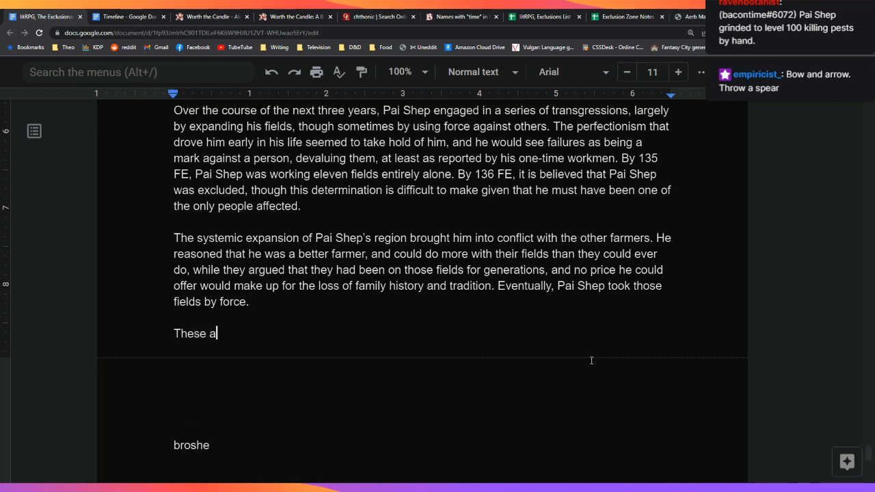
text(ggressions led )
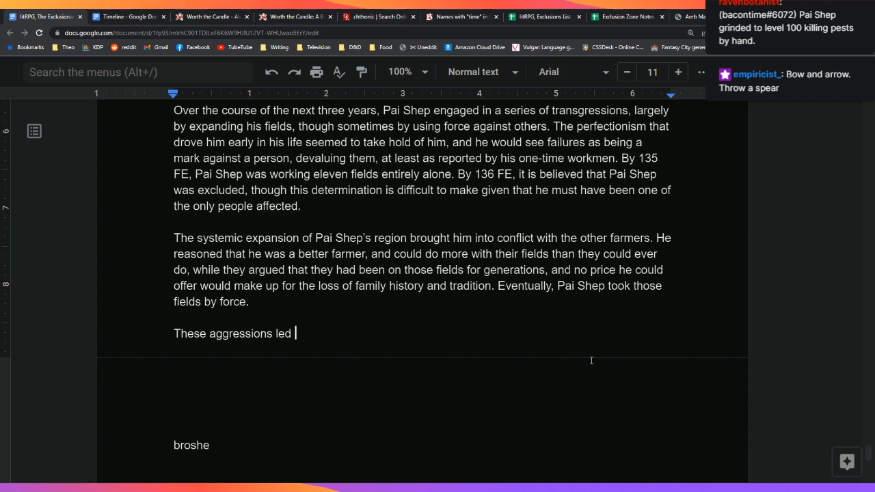
text(to confrontation )
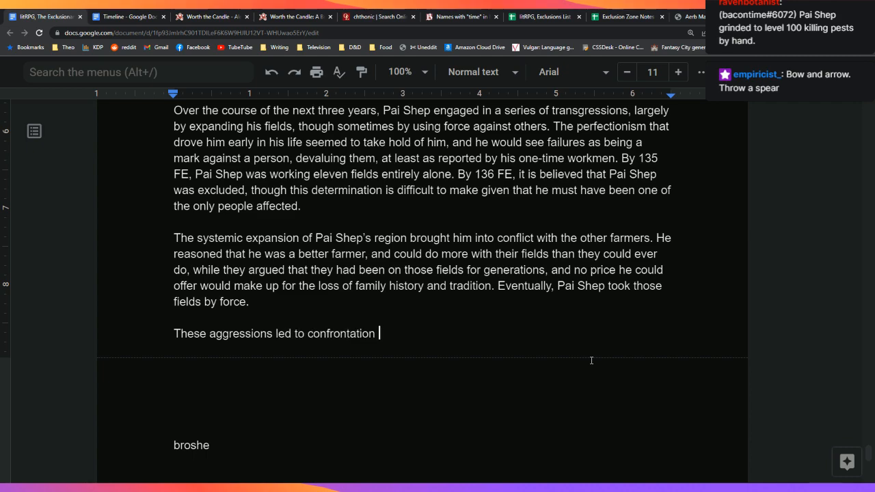
text(in 139 FE)
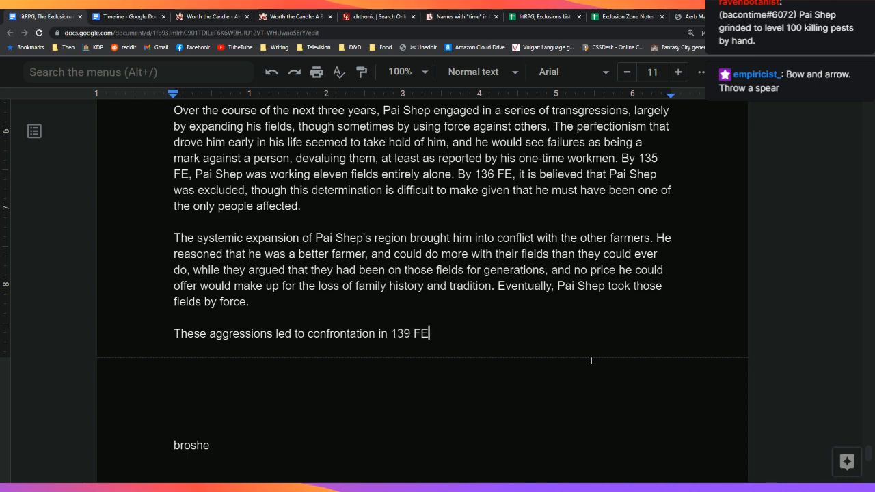
text(, the year after the local)
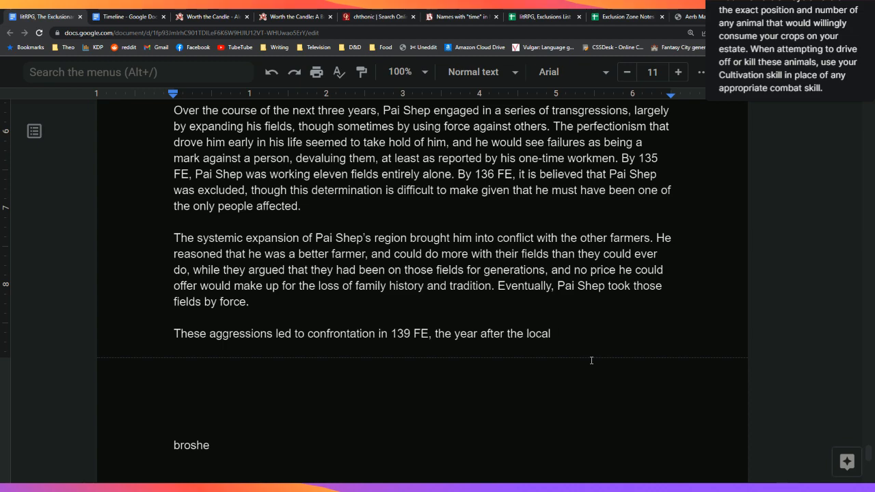
key(BackSpace)
key(BackSpace)
key(BackSpace)
key(BackSpace)
key(BackSpace)
key(BackSpace)
text(local kingd)
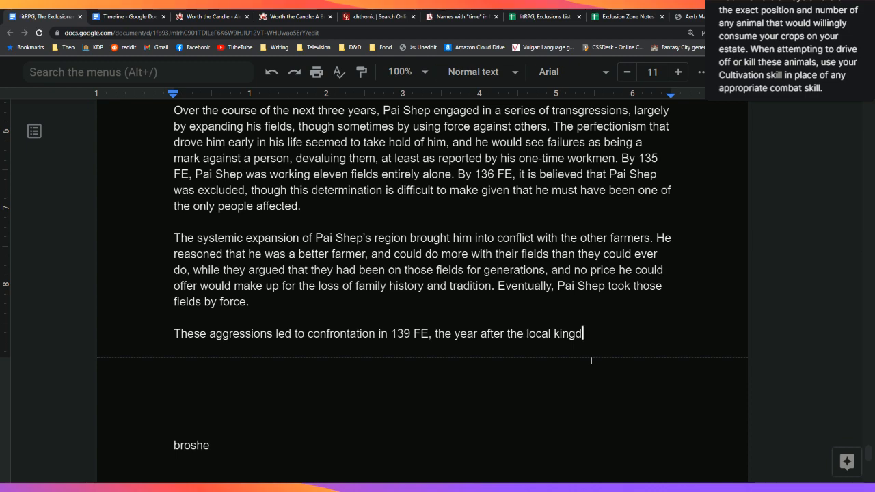
text(om finally sto)
key(BackSpace)
key(BackSpace)
key(BackSpace)
text(stopped)
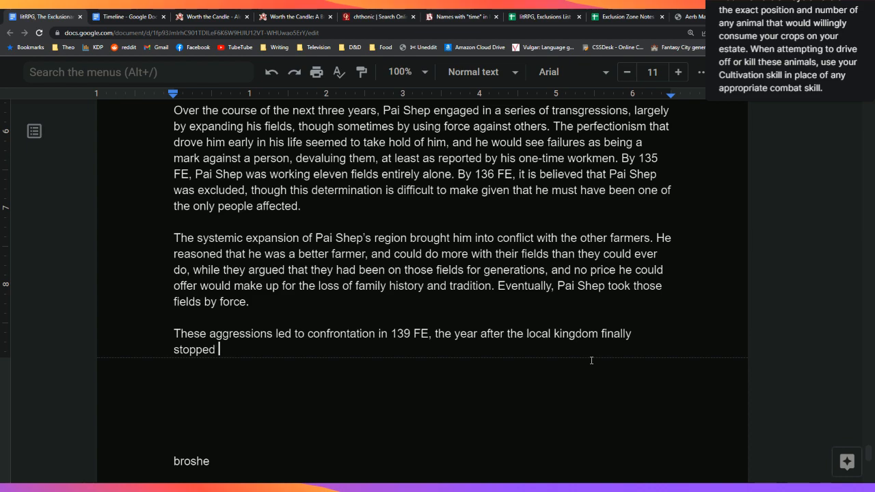
key(ctrl+BackSpace)
Step: Continue the paragraph: the kingdom's war ended, so Pai Shep's transgressions could no longer be tolerated
text(brought an e)
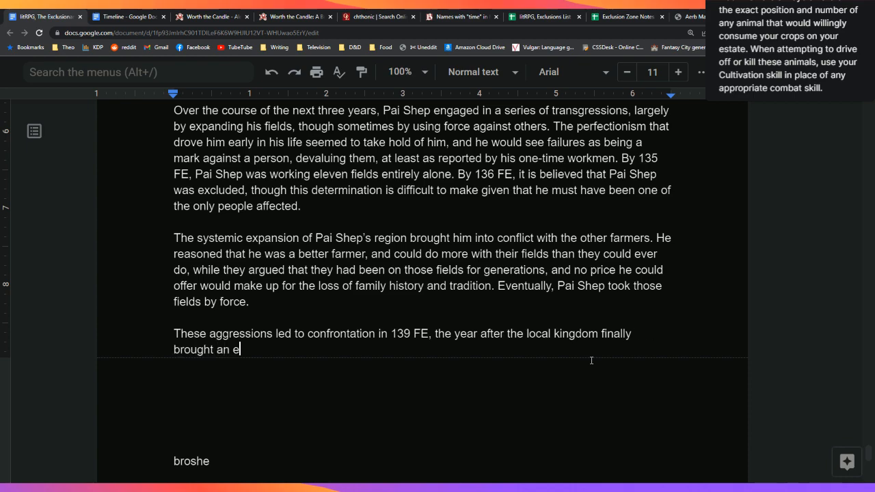
text(nd to its war with )
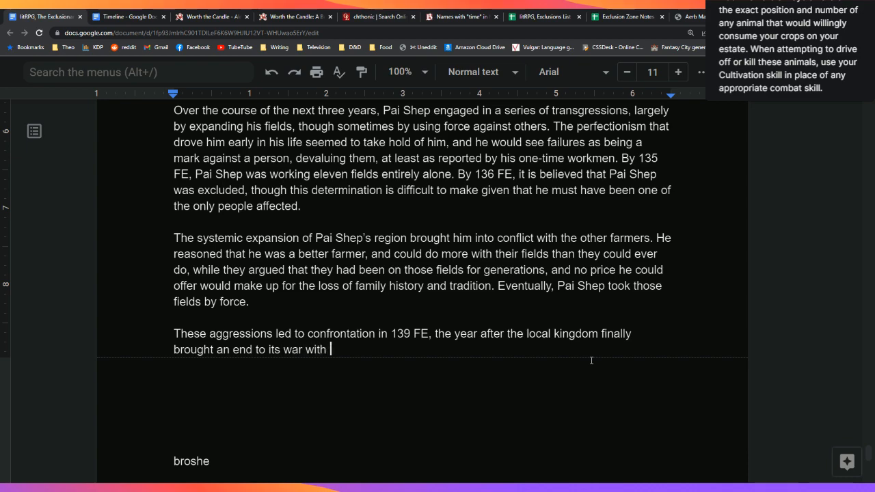
text(thieir neighbor. W)
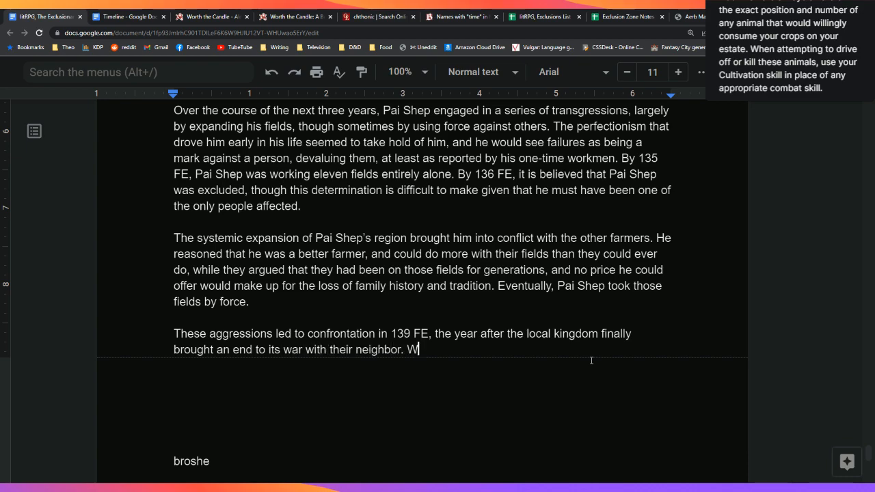
text(ith the )
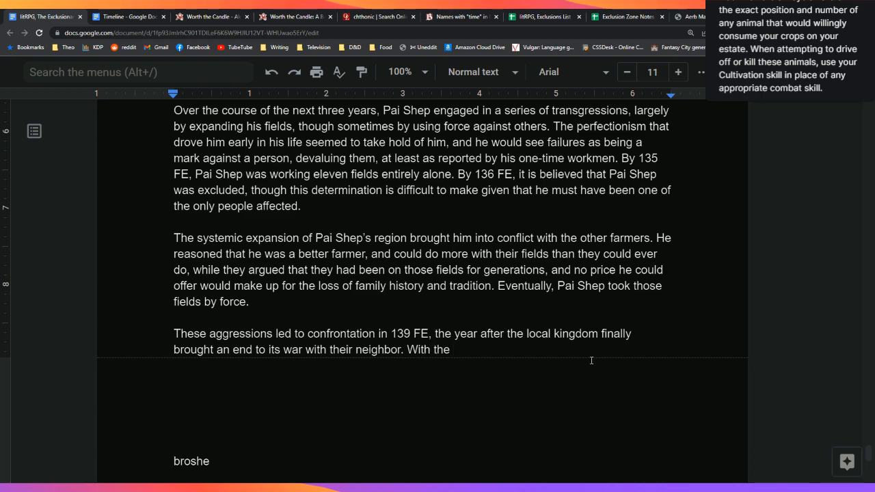
text(food no long e)
key(BackSpace)
key(BackSpace)
text(er the lo)
key(BackSpace)
key(BackSpace)
text(so badly)
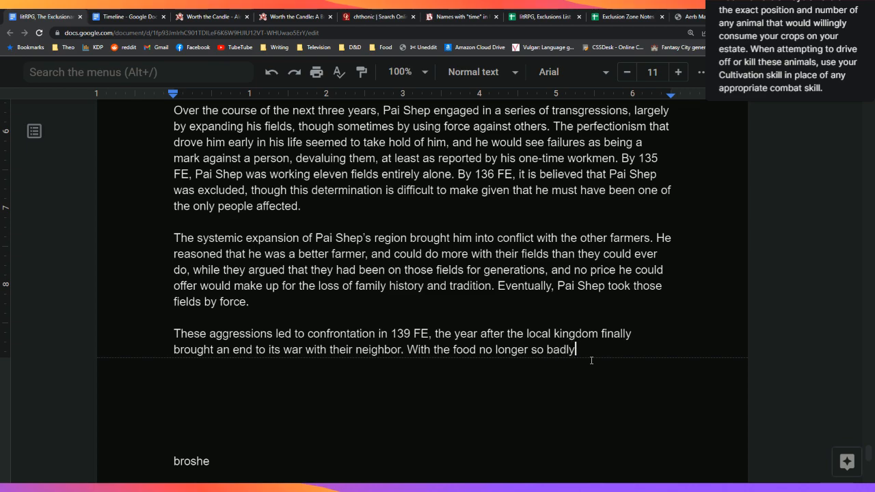
text( needed, and a )
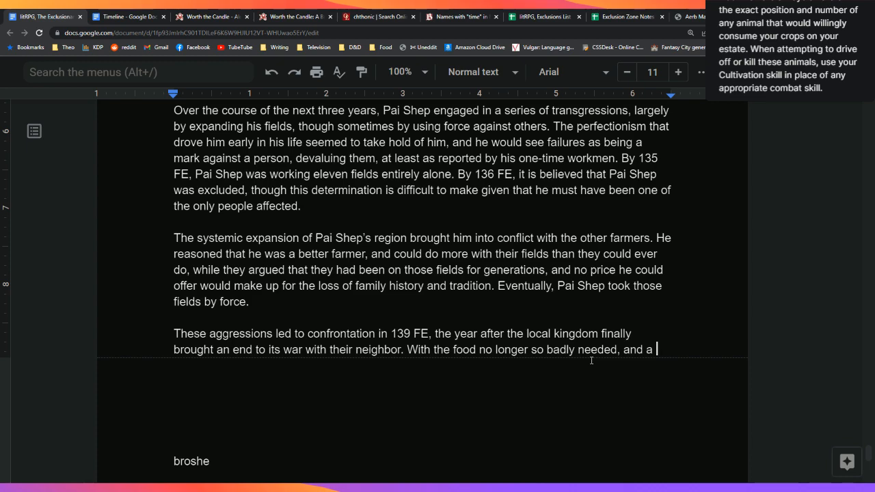
text(large num)
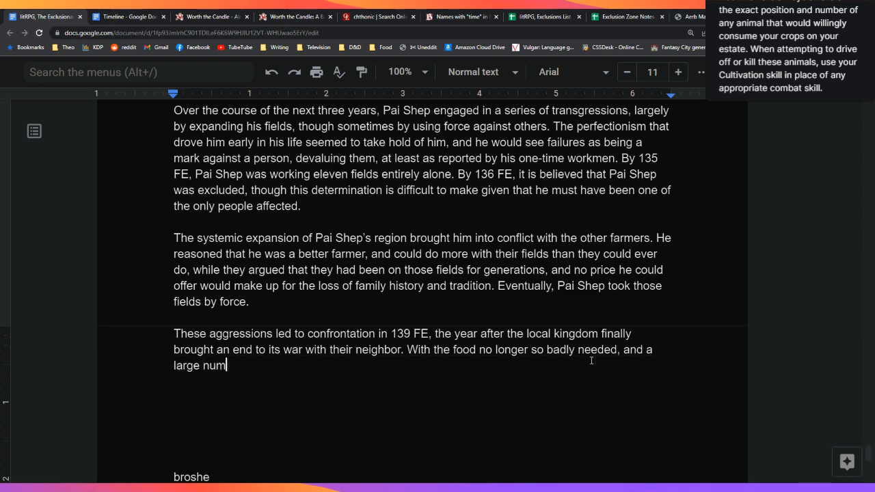
text(ber of trained soldiers, )
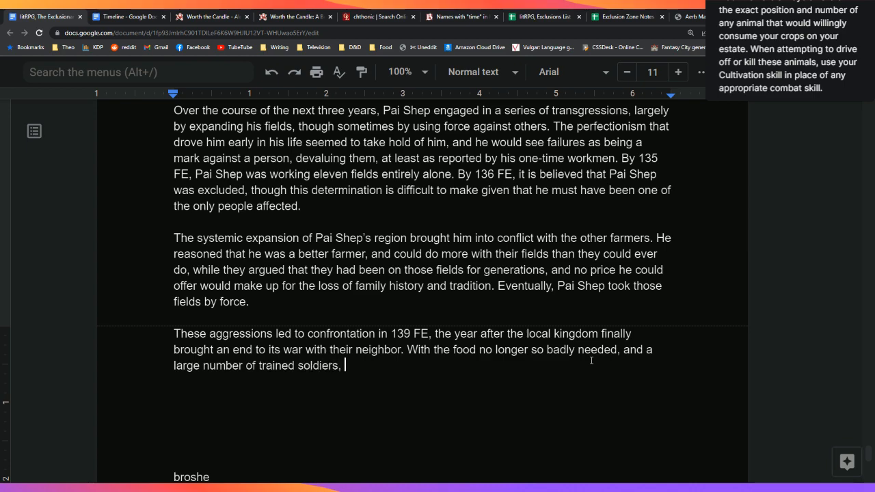
text(it was determined h)
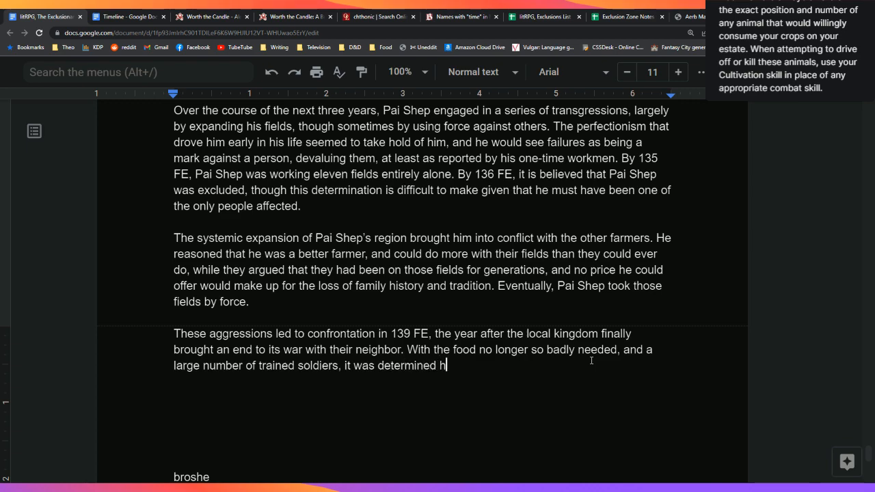
key(BackSpace)
text(that Pai She)
text(p's tra)
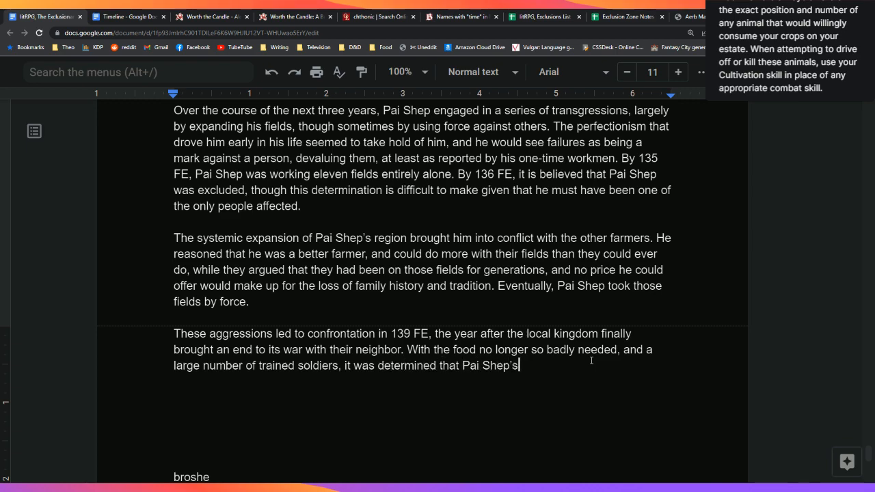
text(nsgr)
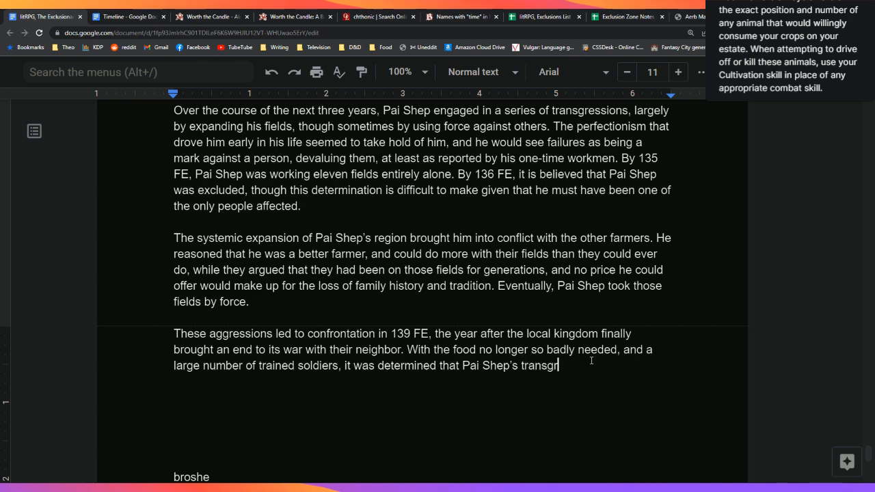
text(essions could no )
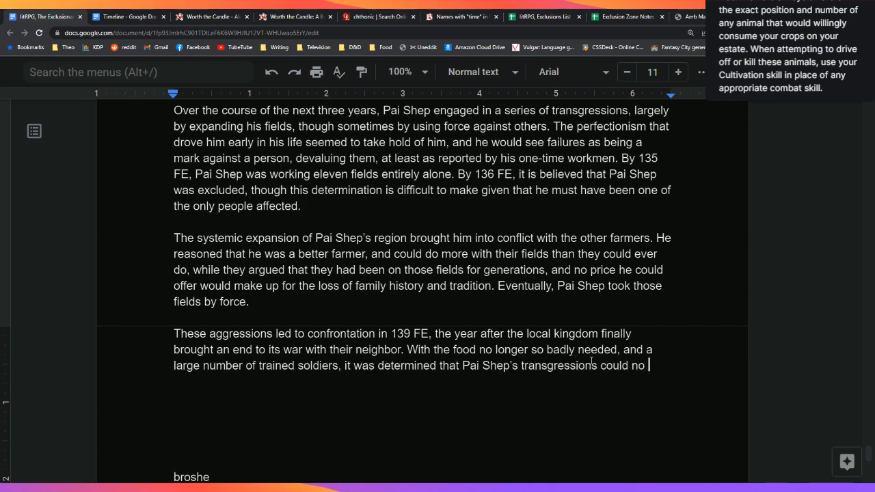
text(longer be tol)
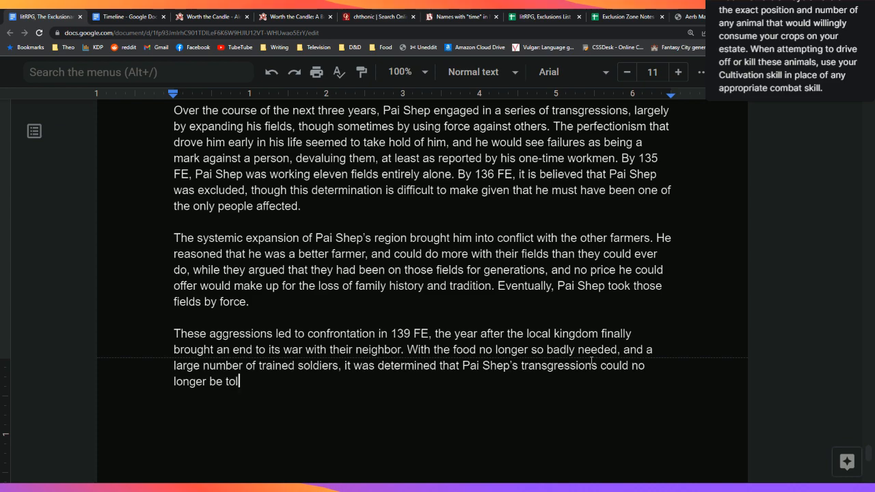
text(erated in a kin)
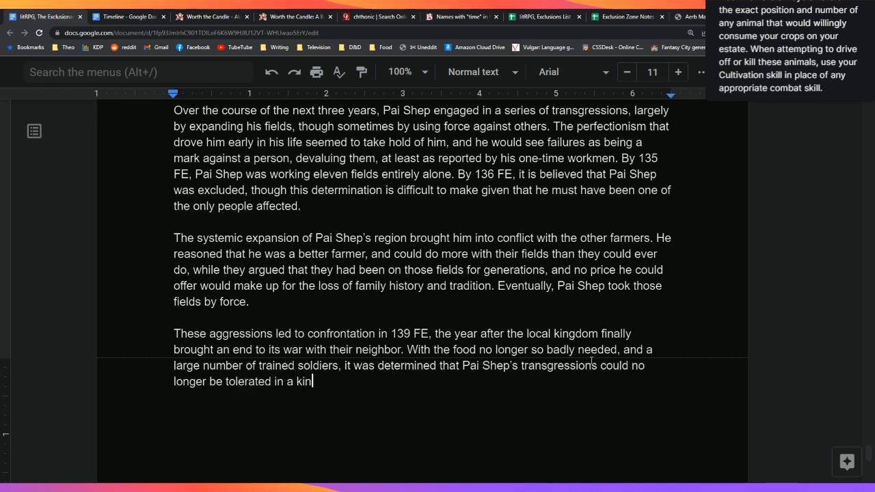
text(gdom that respec)
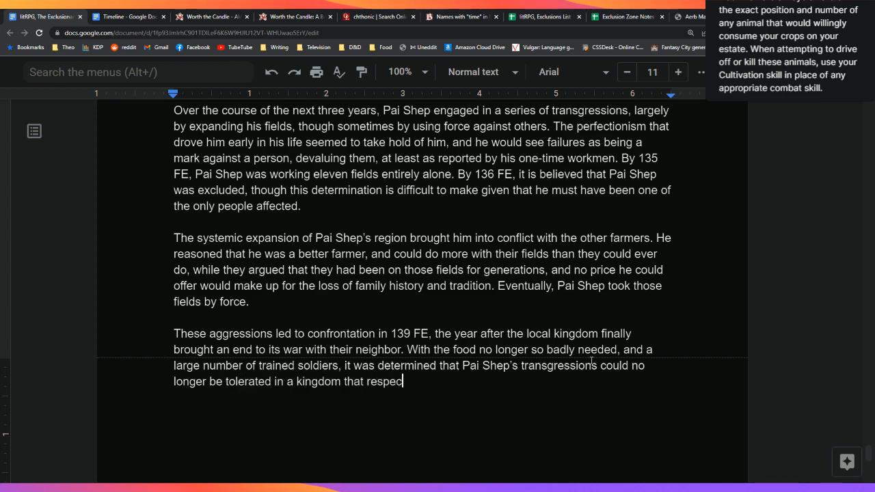
text(ted the rule of law.)
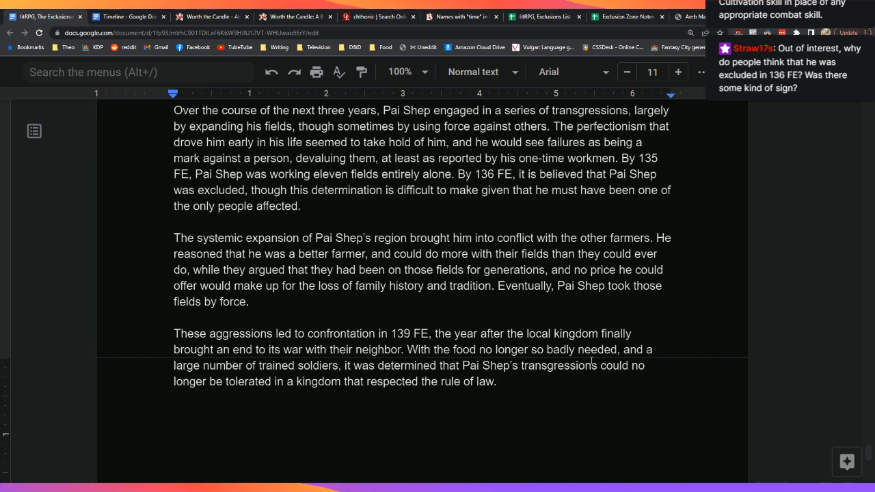
key(Return)
key(Return)
key(Return)
Step: Return to the end of 'the rule of law.' and begin the next sentence with 'A'
key(Down)
key(Down)
key(Down)
key(Down)
key(Down)
key(Down)
key(Down)
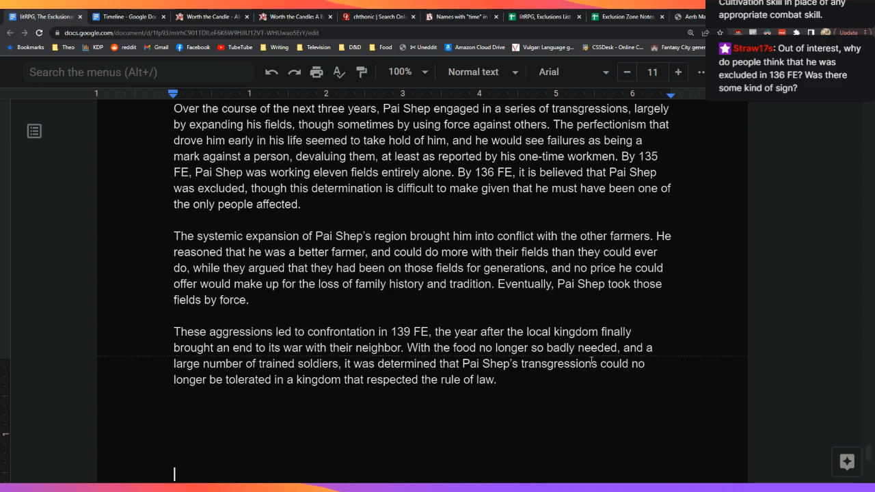
key(Up)
key(Up)
key(Up)
key(Up)
key(Up)
key(Up)
key(Up)
key(Up)
key(Left)
key(Left)
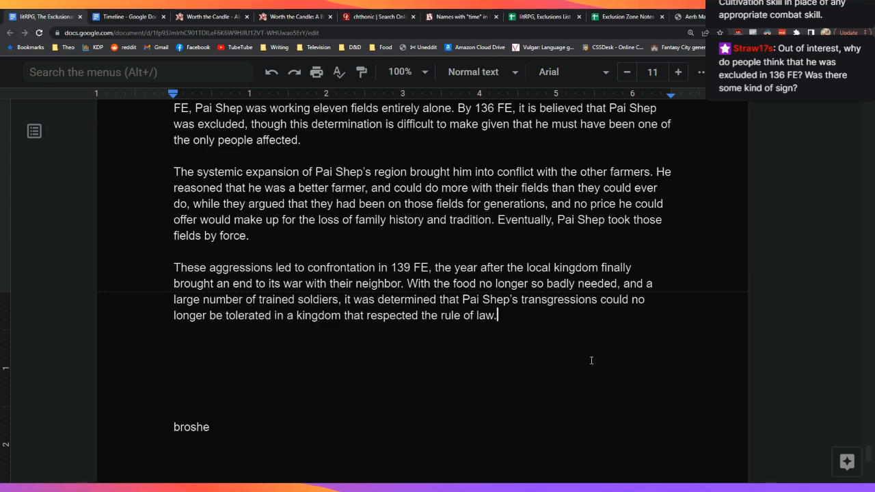
text(A)
Step: Google 'army group sizes' in a new Chrome tab
key(ctrl+t)
text(army size)
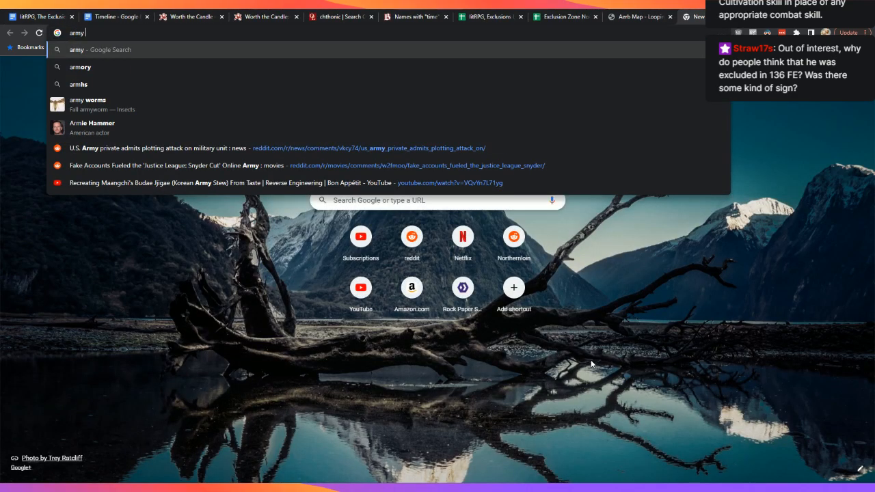
key(BackSpace)
key(BackSpace)
key(BackSpace)
key(BackSpace)
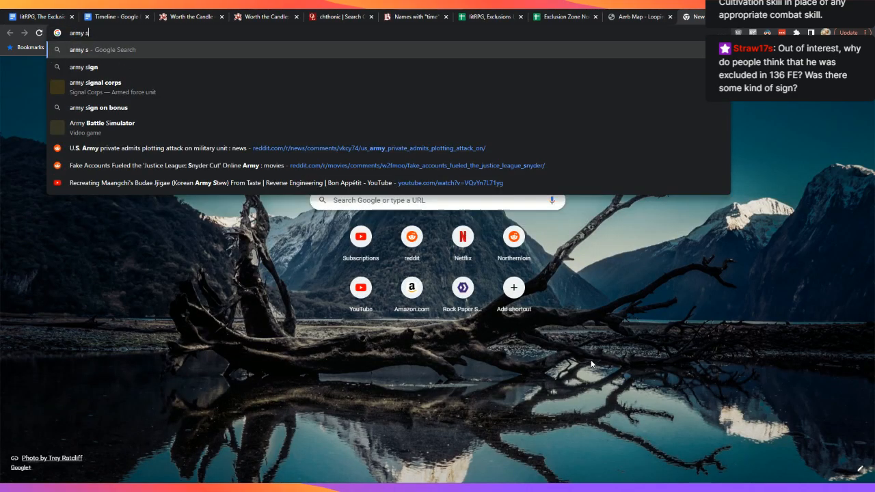
text(size)
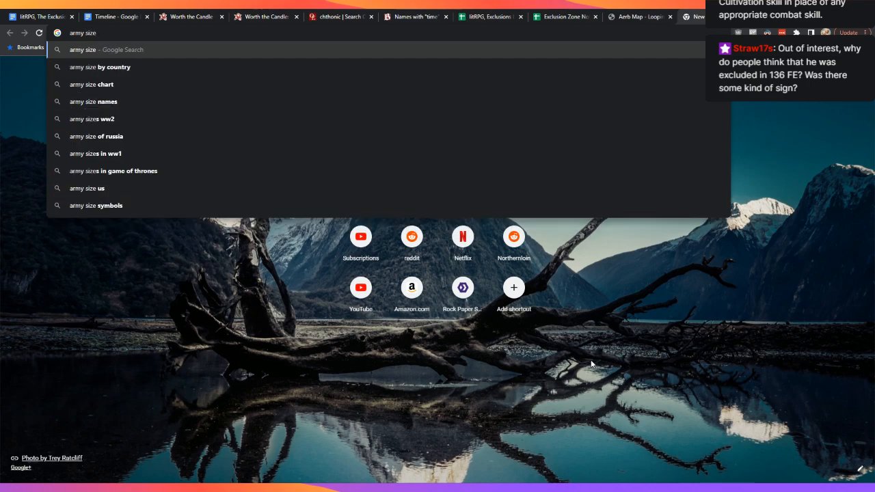
key(BackSpace)
key(BackSpace)
key(BackSpace)
key(BackSpace)
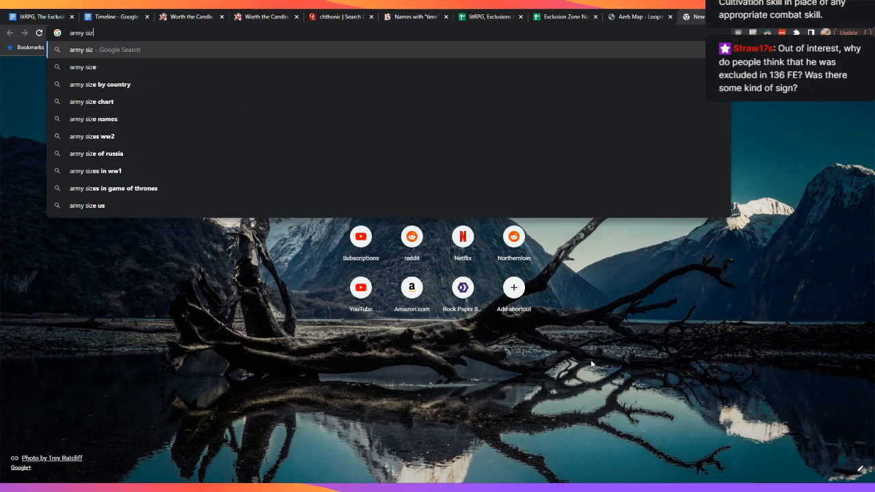
text(group sizes)
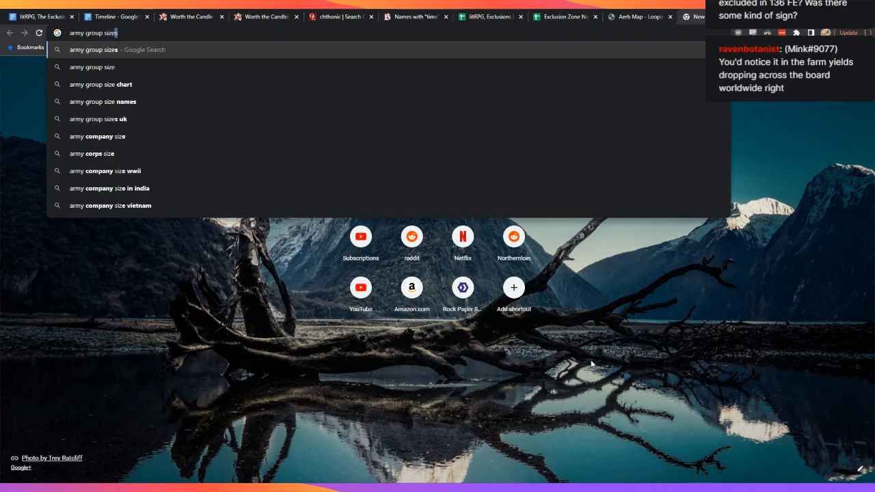
key(Return)
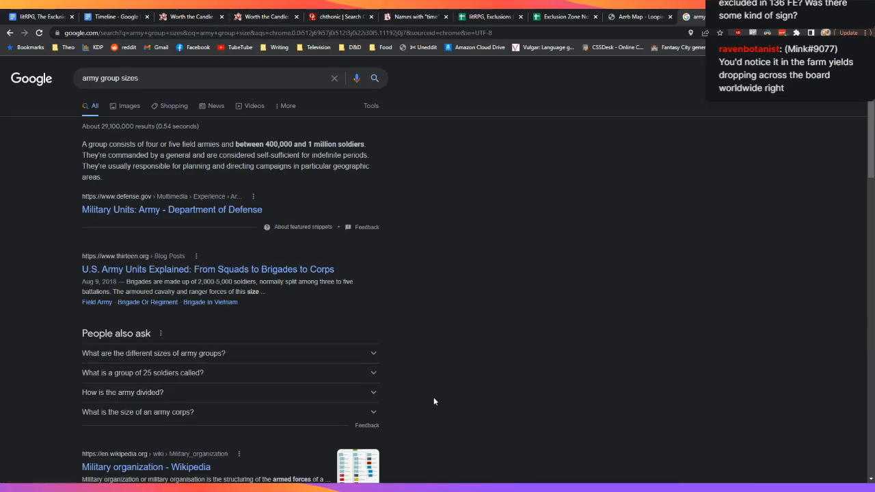
Step: Check the defense.gov result, then open thirteen.org's 'U.S. Army Units Explained' and scroll to its unit-size chart
click(200, 211)
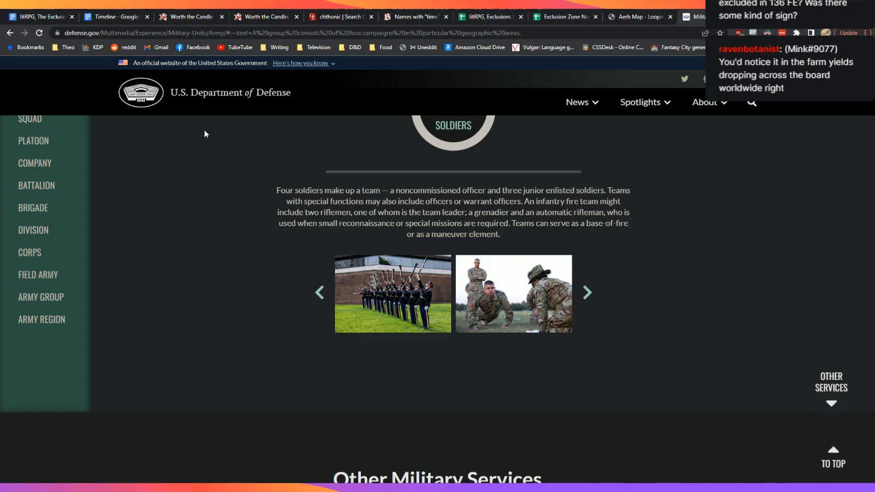
click(10, 32)
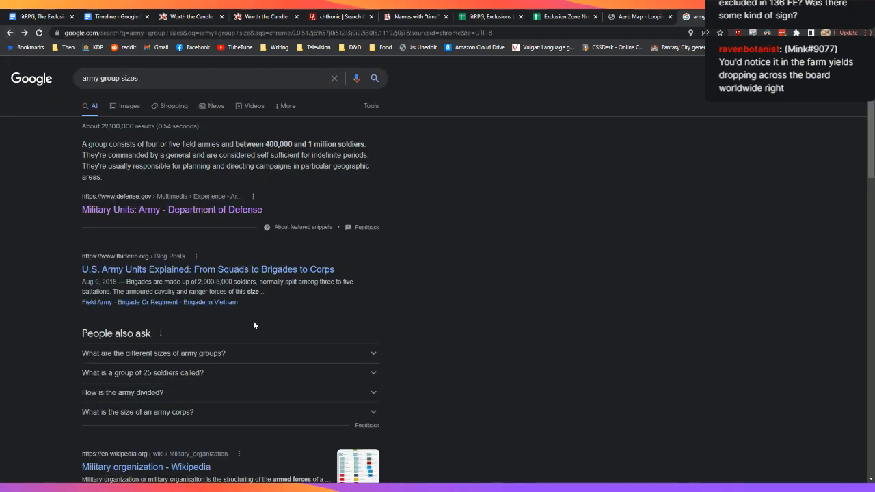
click(240, 270)
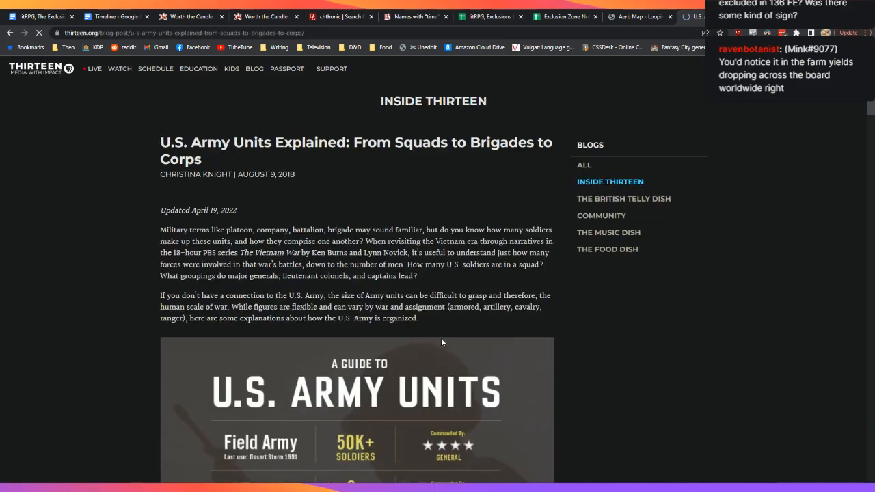
scroll(185, 333, down, 6)
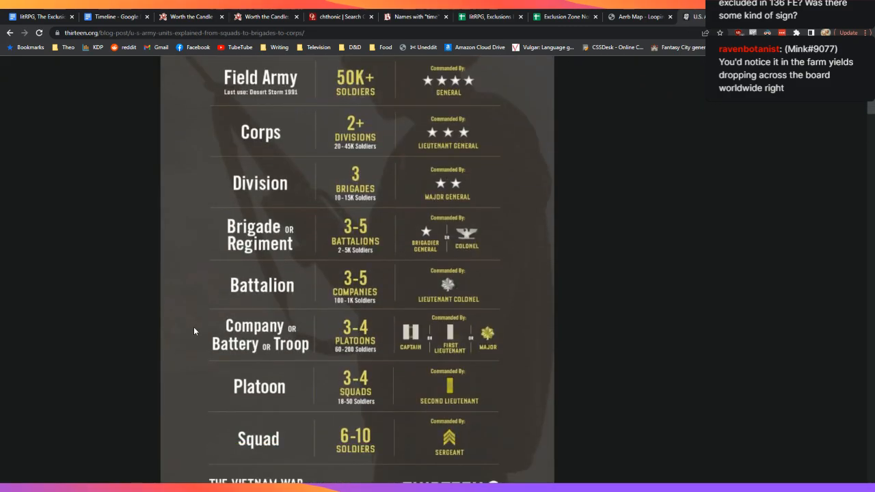
scroll(194, 328, up, 1)
scroll(194, 330, down, 1)
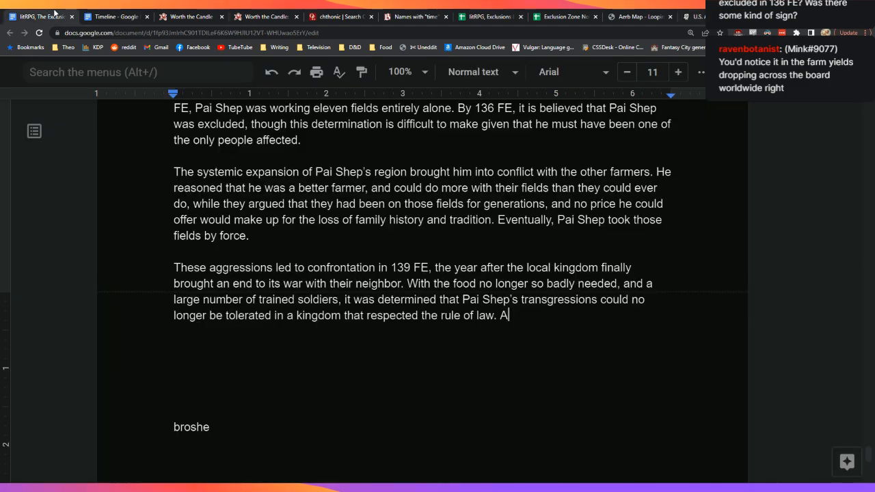
Step: Back in the doc, type 'large platoon of soldiers was sent in with the idea that they would bring him to justice'
click(38, 17)
text(large platoon of)
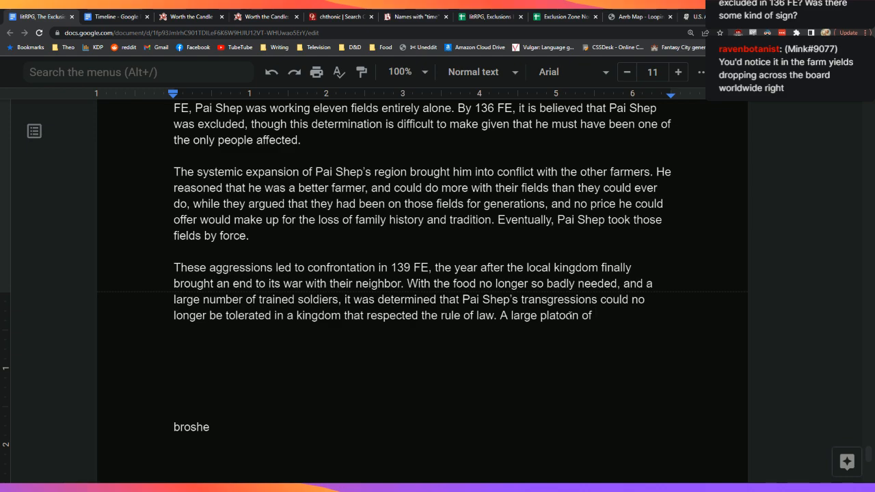
text(soldier)
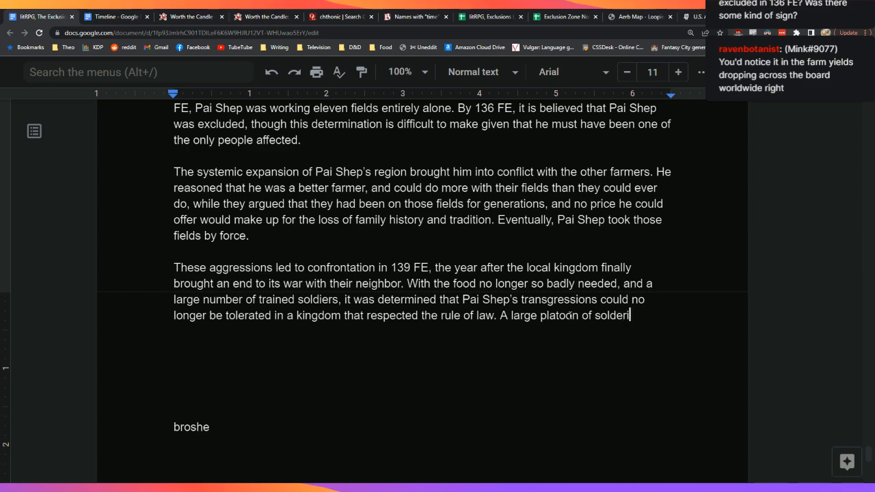
text(s was sent in with the )
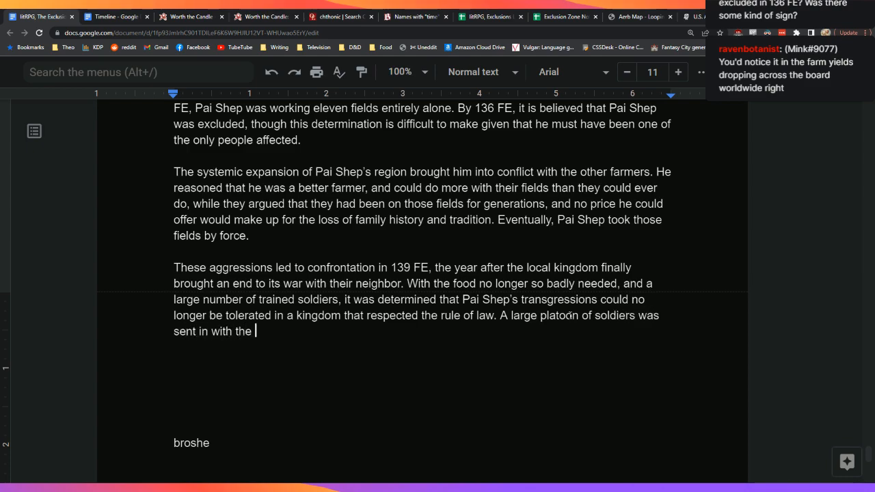
text(idea that thye)
key(BackSpace)
key(BackSpace)
text(ey would)
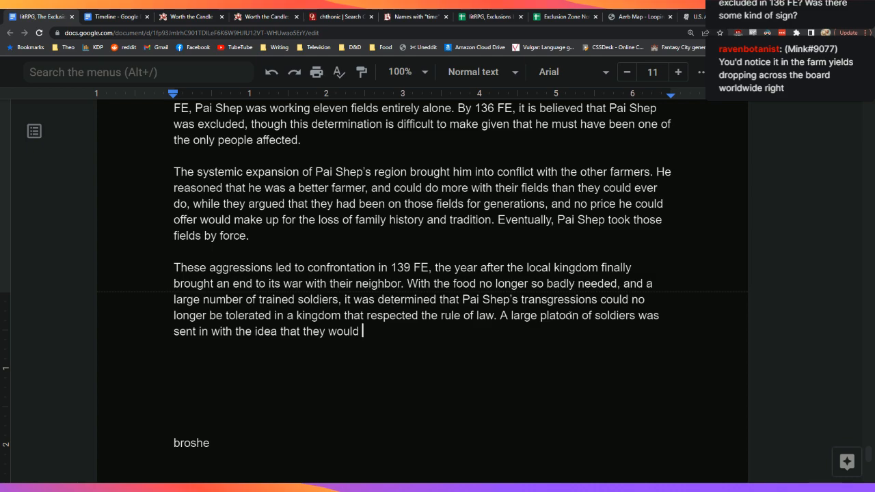
text(bring him to justice)
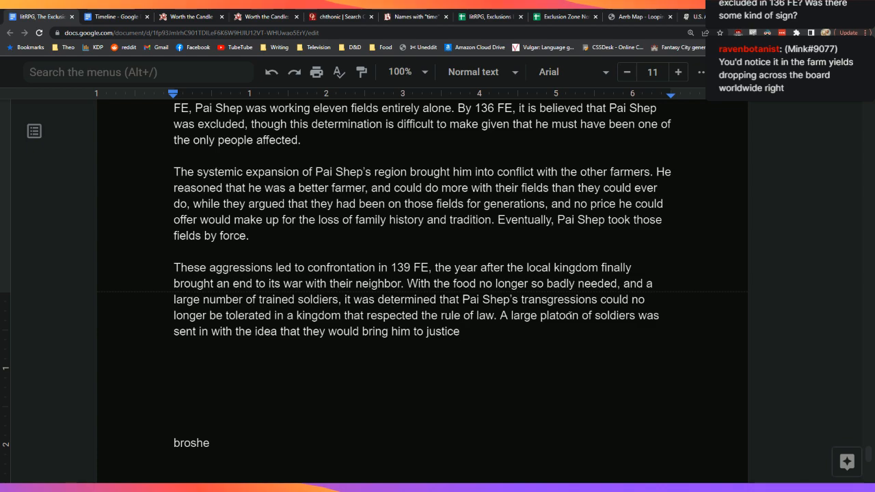
key(Up)
key(Up)
key(Up)
key(Up)
key(Up)
key(Up)
key(Up)
key(Up)
key(Up)
key(Up)
key(Up)
key(Up)
key(Up)
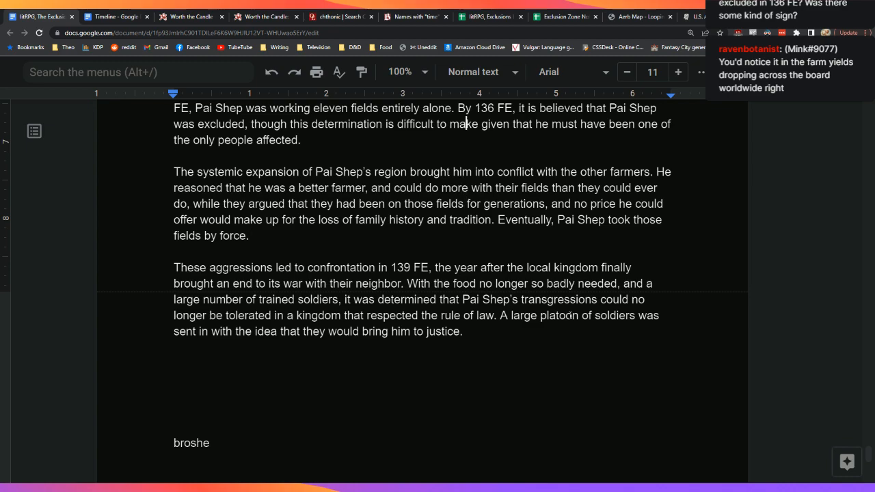
Step: Add 'The evidence is largely found in a hexal decrease in crop yields, which align with a theory of unrecognized pseudomagic.'
key(Down)
text(The evide)
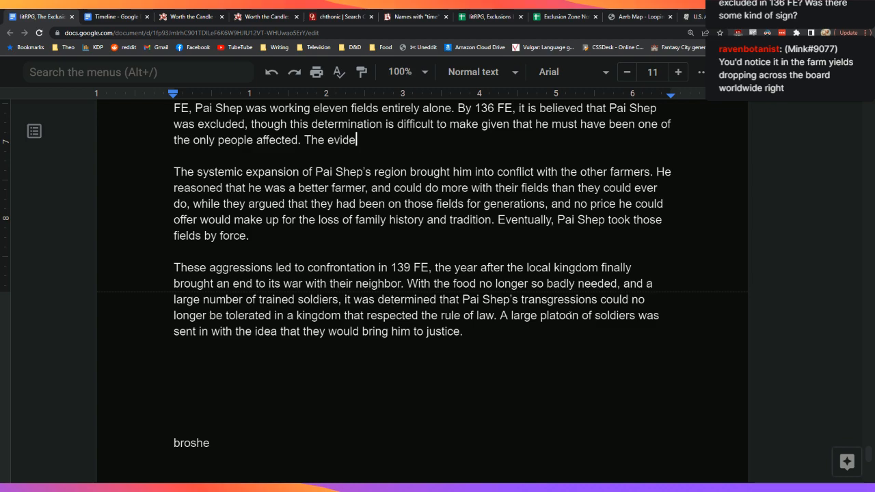
text(nce is largely found)
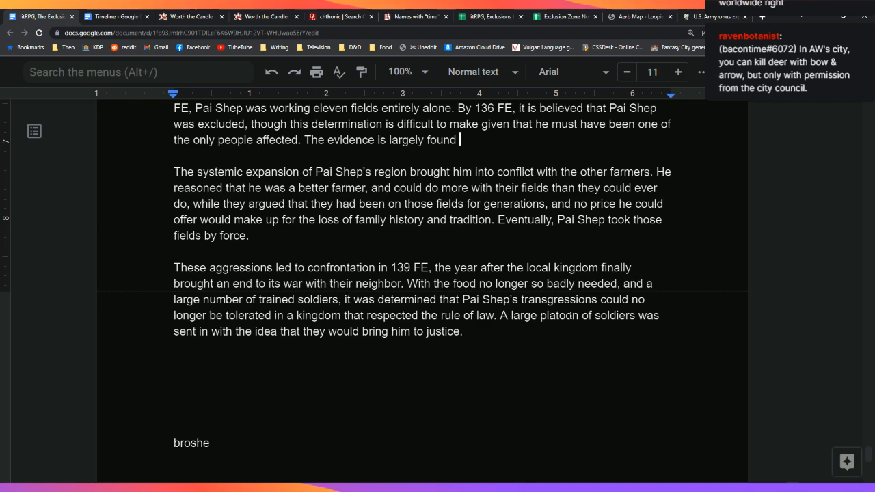
text(in a hexal dec)
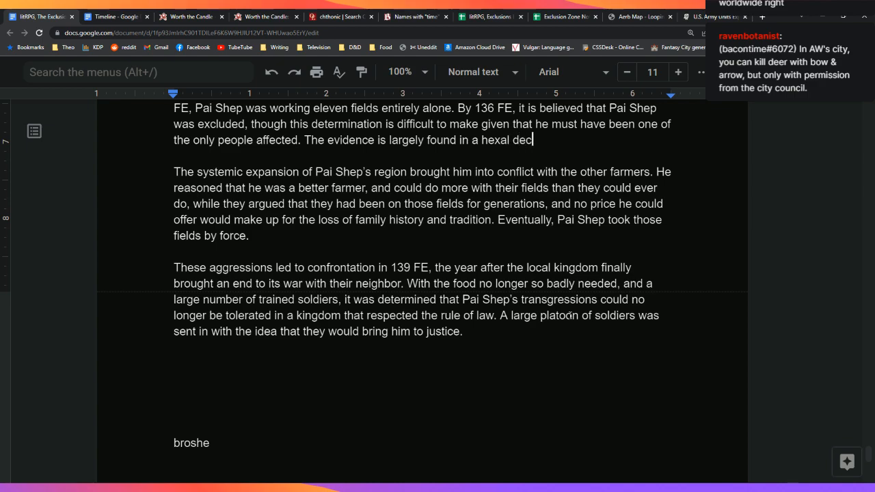
text(rease in crop yields, )
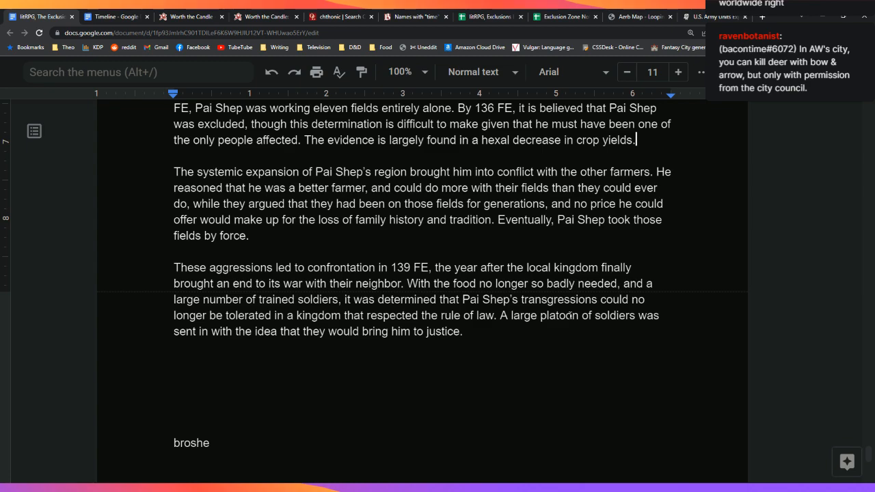
text(which align with )
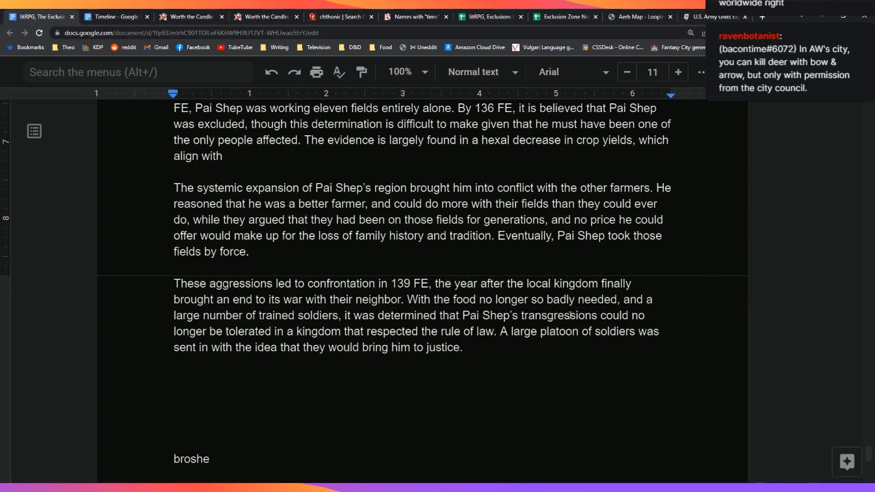
text(unre)
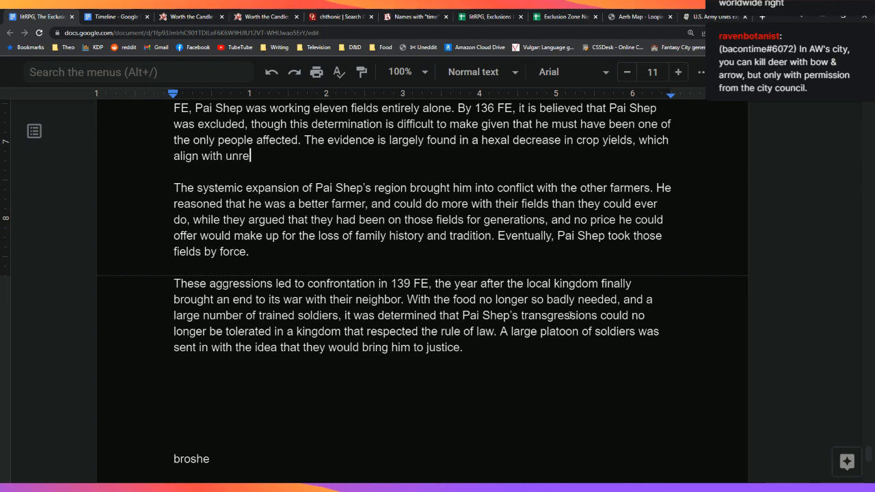
text(cognized psue)
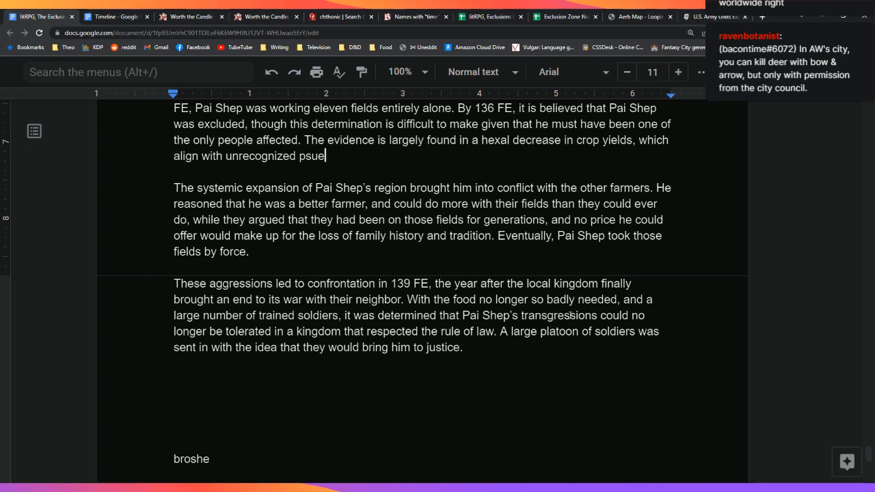
key(BackSpace)
key(BackSpace)
text(eudomagic.)
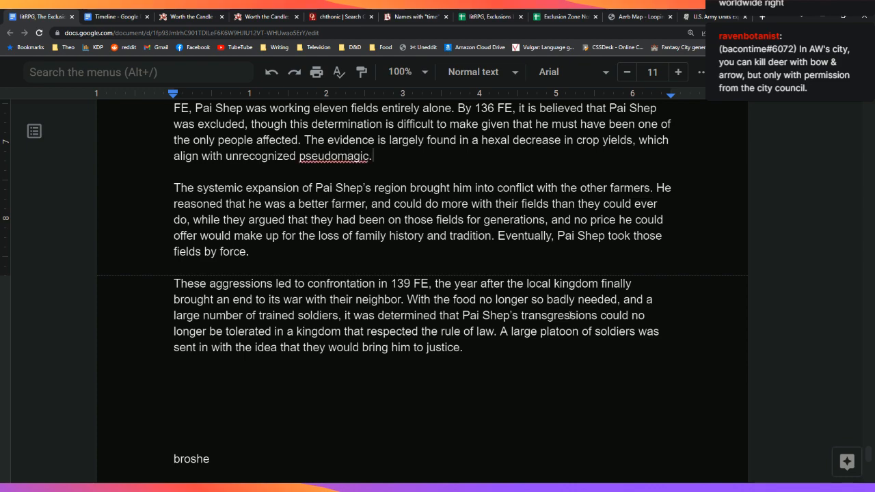
key(Left)
key(Left)
key(Left)
key(Left)
key(Left)
key(Left)
key(Left)
key(Left)
key(Left)
key(Left)
key(Left)
key(Left)
key(Left)
key(Left)
key(Left)
key(Left)
key(Left)
key(Left)
key(Left)
key(Left)
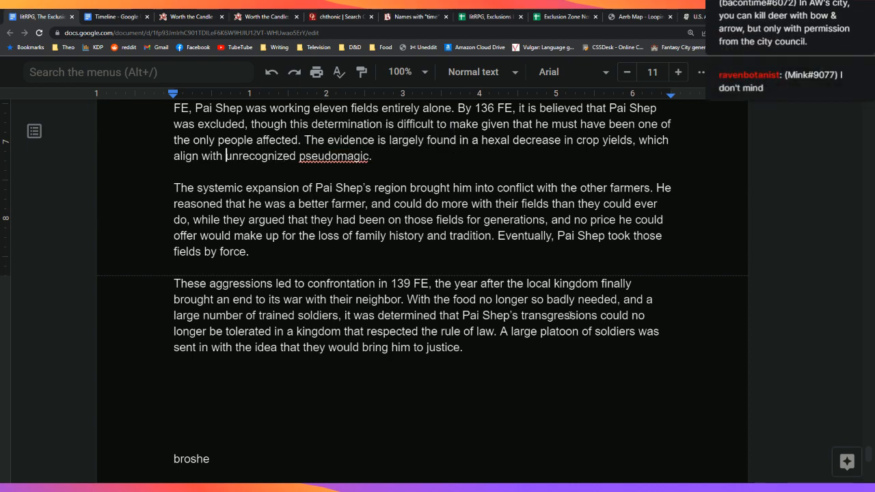
text(a theory of)
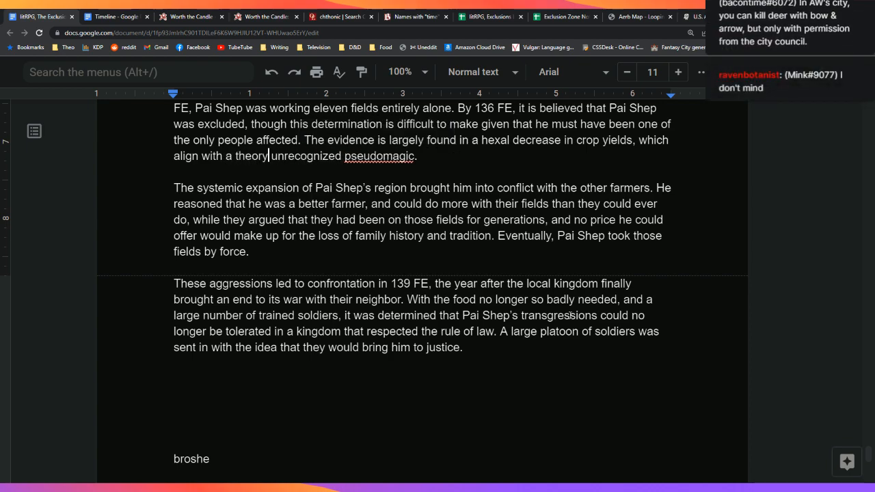
key(Down)
key(Down)
key(Down)
key(Down)
key(Down)
key(Down)
key(Down)
key(Down)
key(Down)
key(Down)
key(Down)
key(Down)
key(Down)
key(Down)
key(Down)
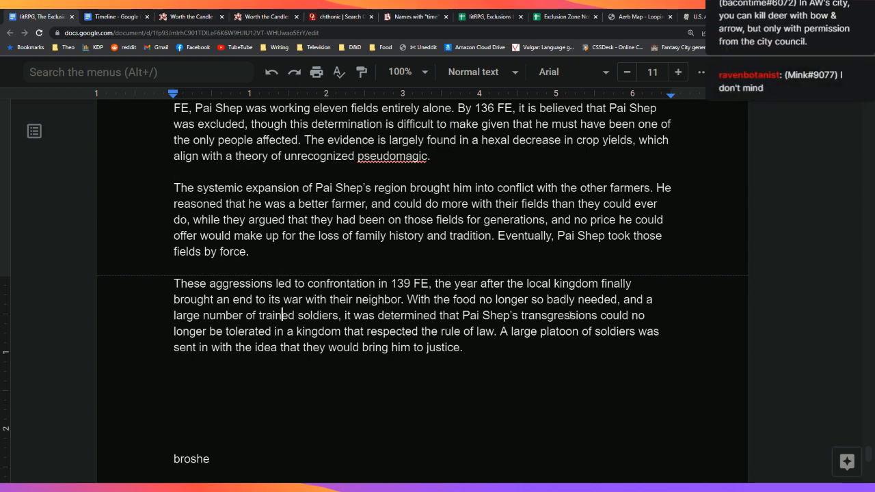
Step: After 'justice.', add that none survived the encounter and little is known of their defeat
key(Up)
key(Up)
key(Up)
key(Up)
text(justice. None survived t)
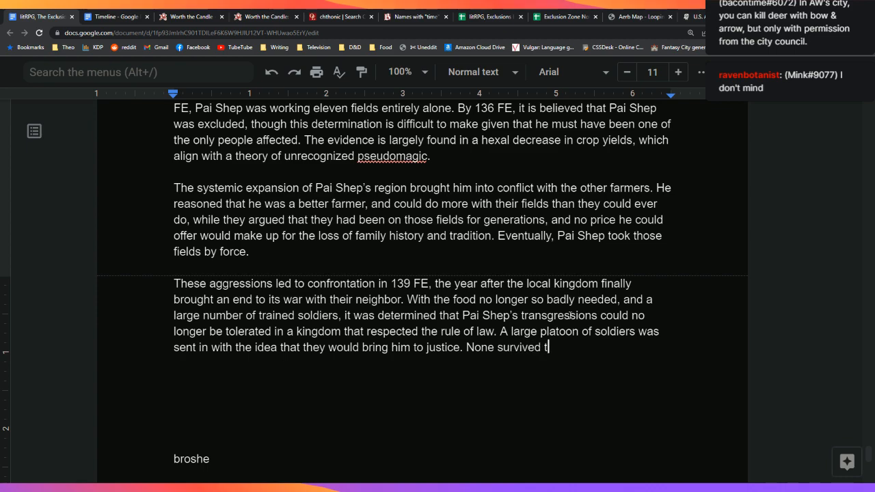
text(he encounter.)
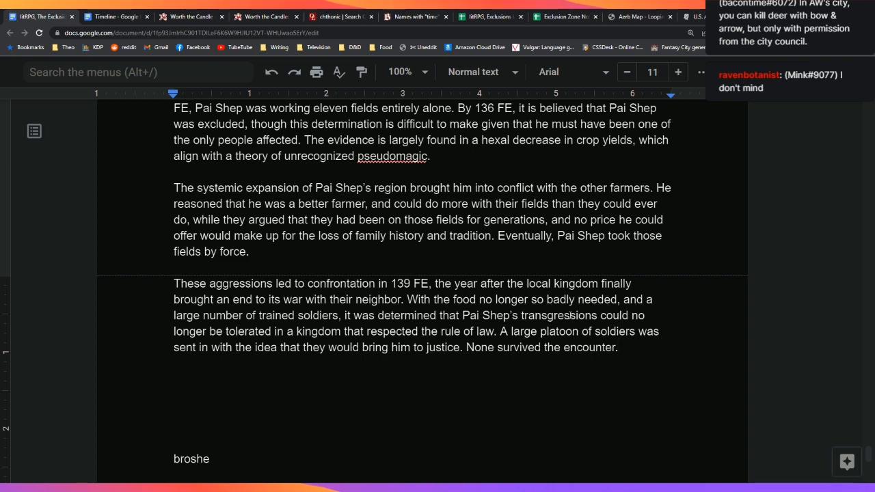
key(BackSpace)
text(, and little is kn)
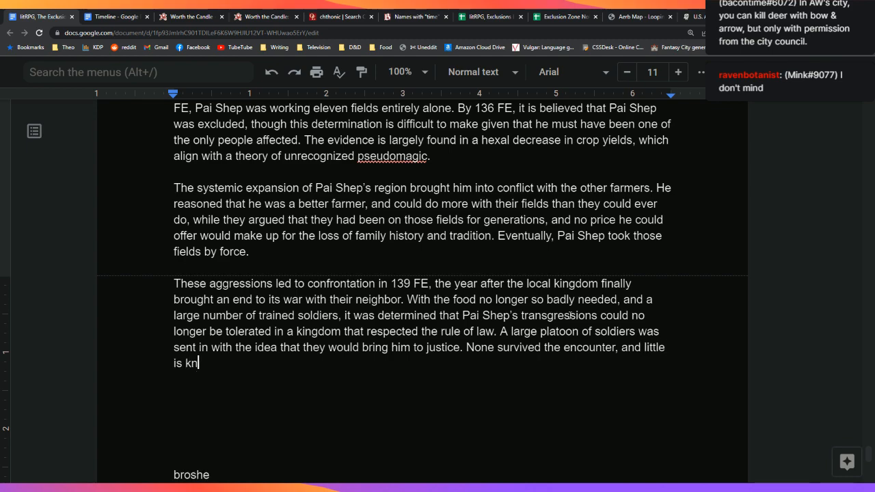
text(own of their)
key(BackSpace)
key(BackSpace)
text(exact means of )
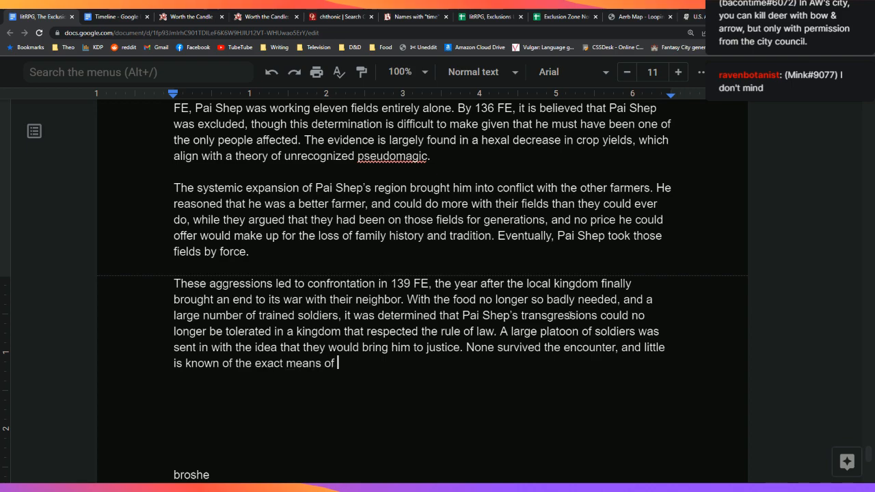
text(their fefeat, save for exampl)
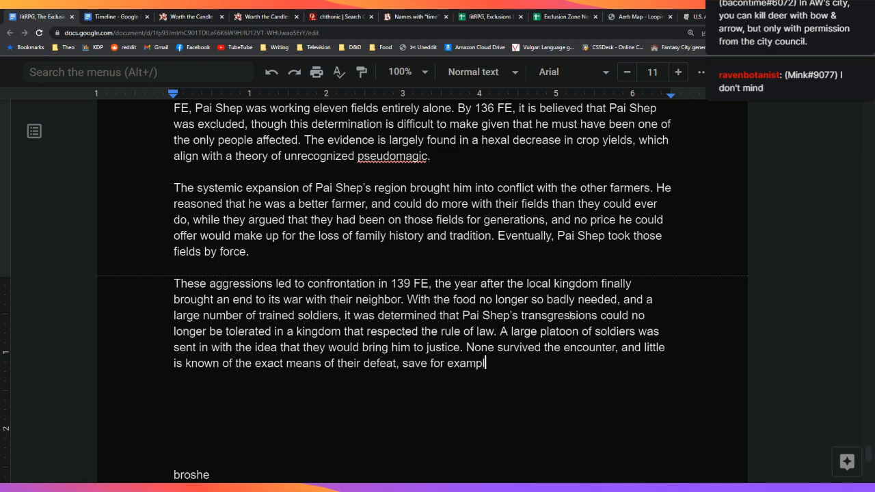
Step: Finish with 'save that when it came to Pai Shep and his crops, he would — and could — do anything to protect…'
key(ctrl+BackSpace)
key(ctrl+BackSpace)
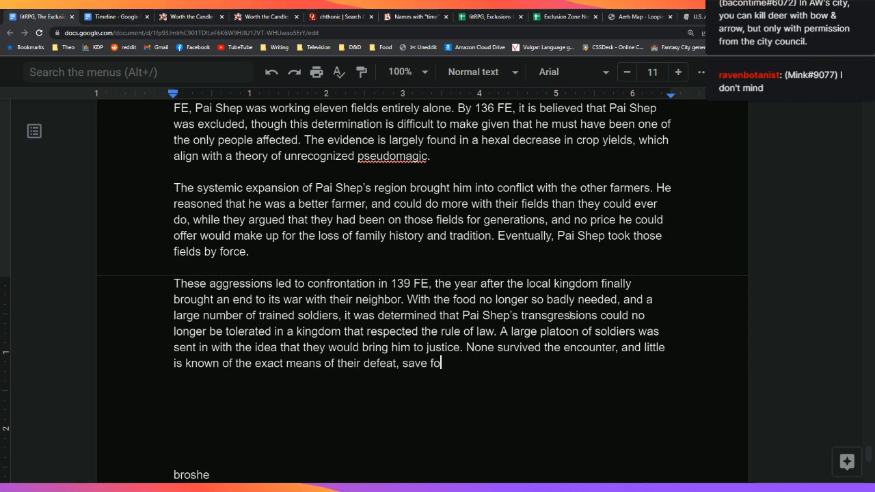
text(thaat)
key(BackSpace)
key(BackSpace)
text(t when it came to Pai Shep and his crops, )
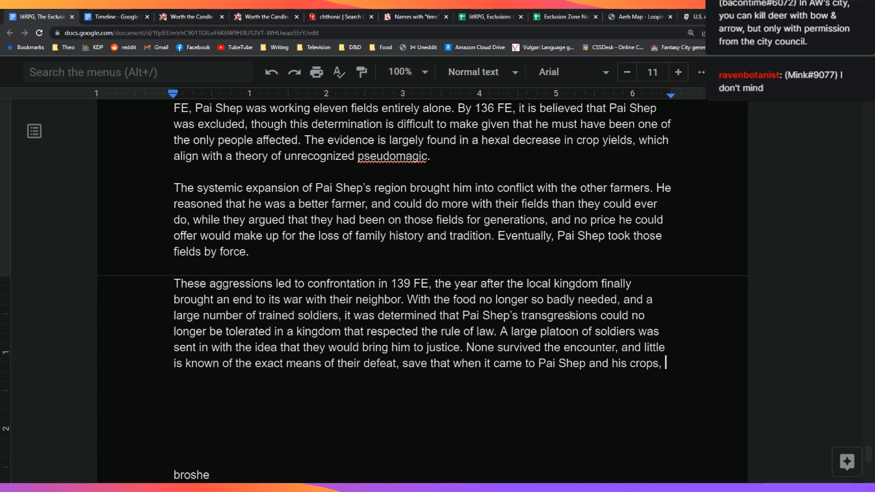
text(he wo)
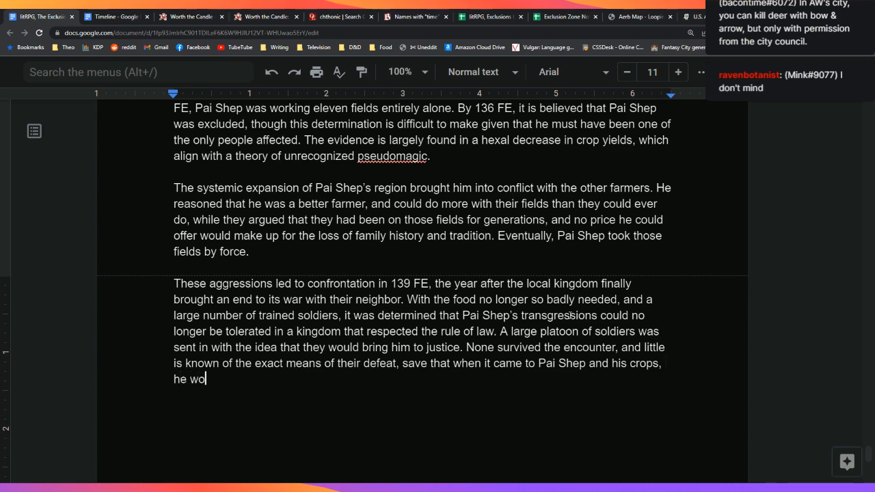
text(uld — and cou)
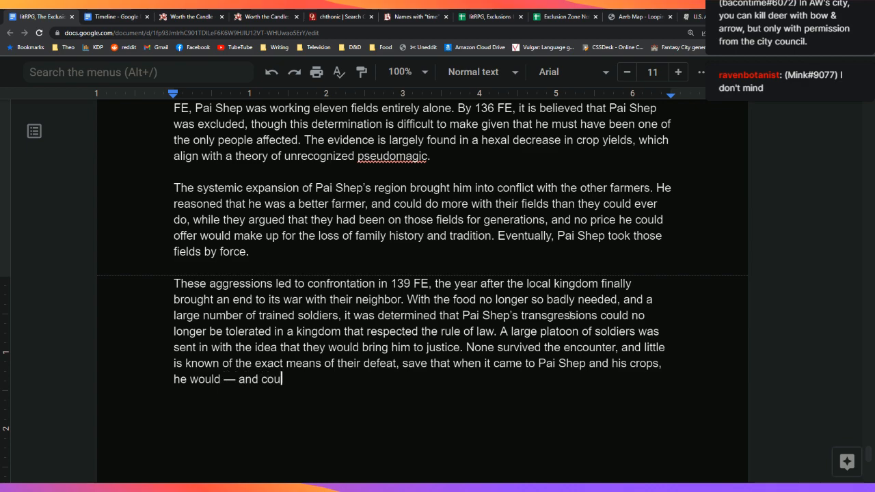
text(ld — do anything to protect )
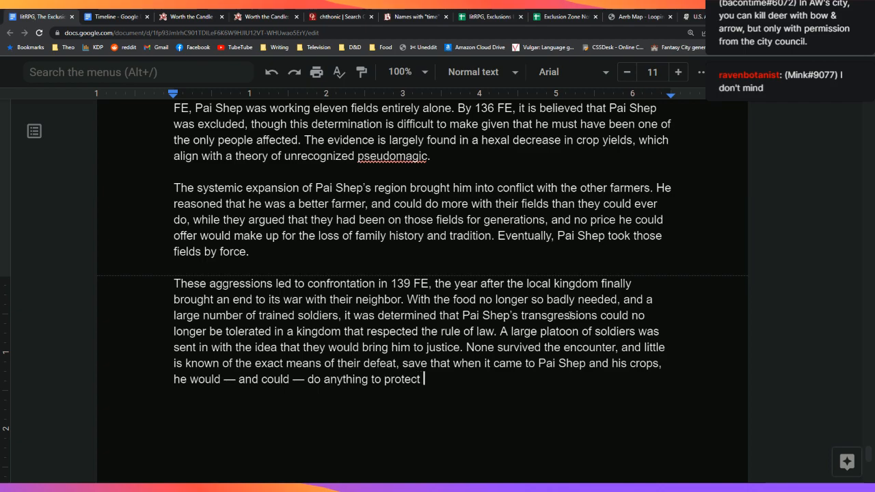
text(them.)
key(Down)
key(Down)
key(Down)
key(Down)
key(Down)
key(Down)
key(Down)
key(Down)
key(Down)
key(Down)
key(Down)
key(Up)
key(Up)
key(Up)
key(Up)
key(Up)
key(Up)
key(Up)
key(Up)
key(Up)
key(Up)
Step: Type 'The following weeks saw a series of escalations between Pai Shep and the kingdom' as a new paragraph
text(In the following)
key(BackSpace)
key(BackSpace)
key(BackSpace)
key(BackSpace)
key(BackSpace)
key(BackSpace)
key(BackSpace)
key(BackSpace)
key(BackSpace)
key(BackSpace)
key(BackSpace)
key(BackSpace)
key(BackSpace)
key(BackSpace)
key(BackSpace)
key(BackSpace)
key(BackSpace)
text(The following weeks saw a series of)
key(BackSpace)
key(BackSpace)
text(es)
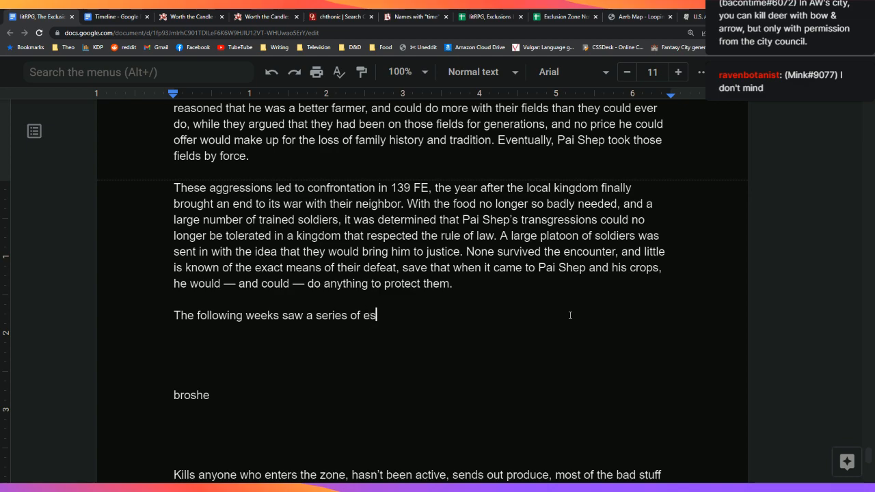
text(calations betwe)
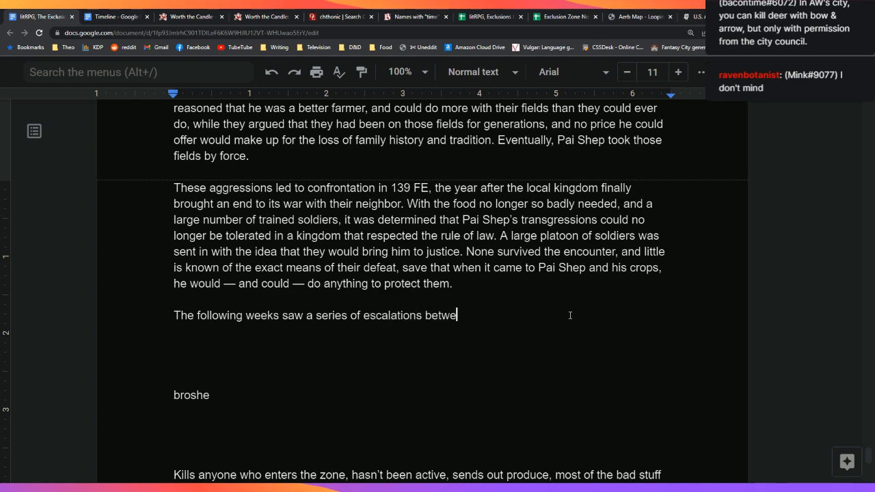
text(en Pai Shep an)
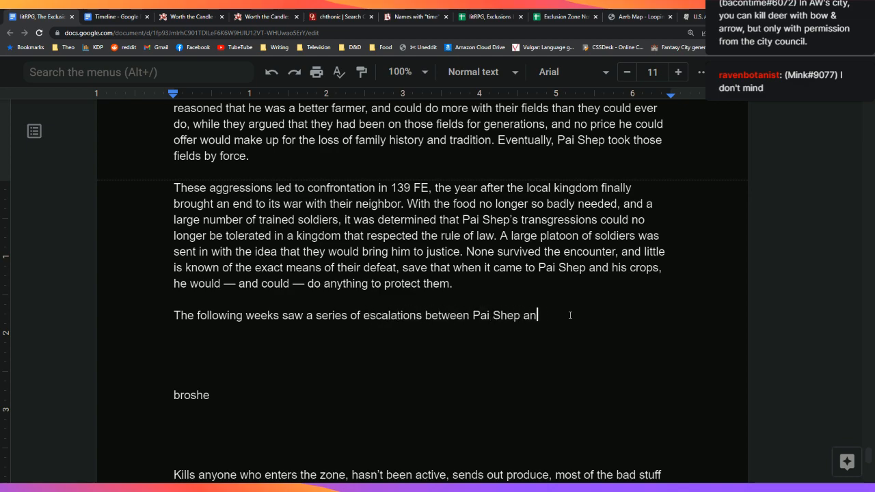
text(d the kingdom.)
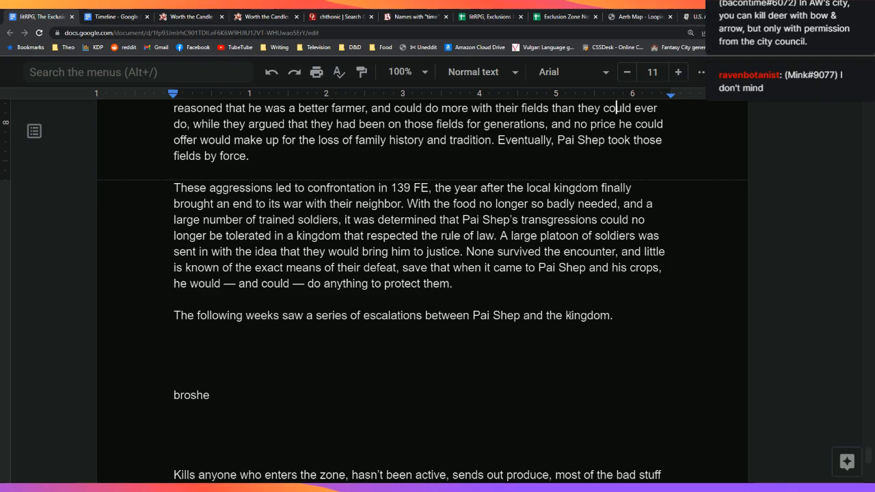
scroll(569, 315, up, 5)
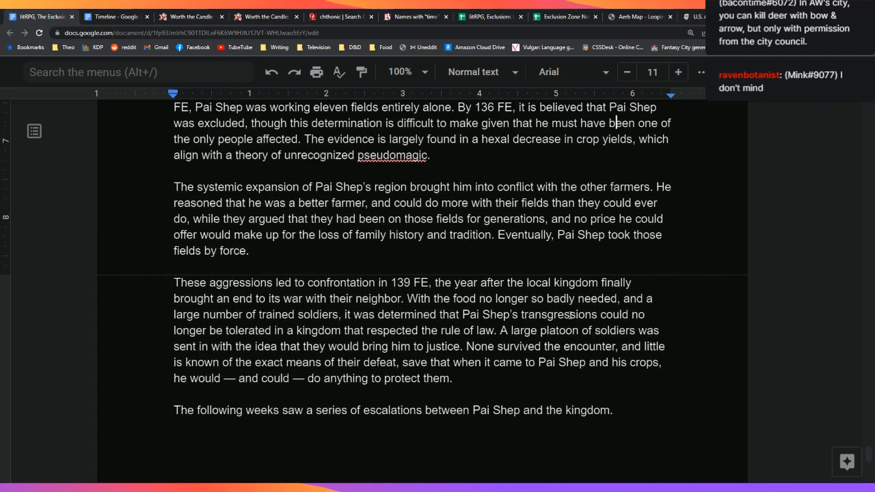
scroll(569, 315, up, 5)
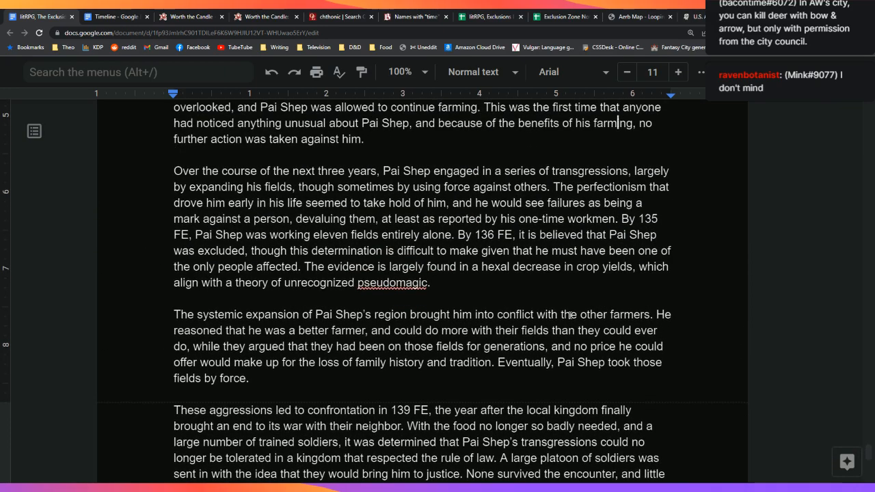
scroll(570, 315, up, 10)
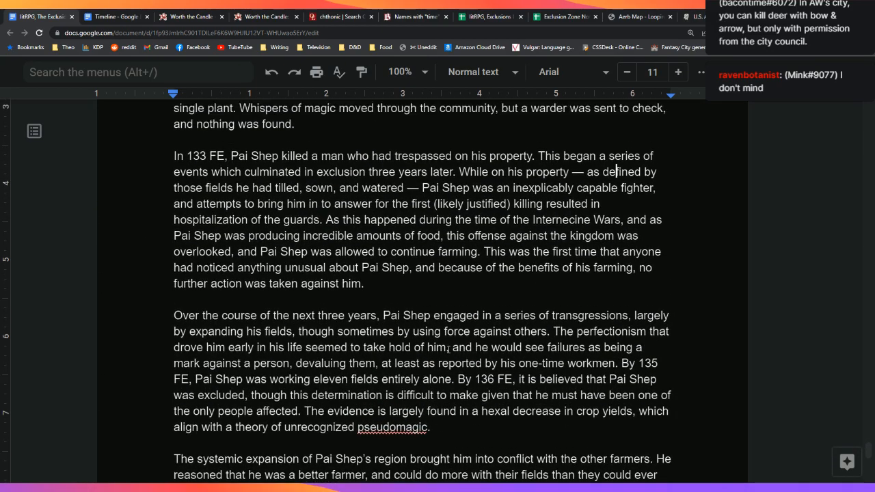
scroll(249, 246, down, 3)
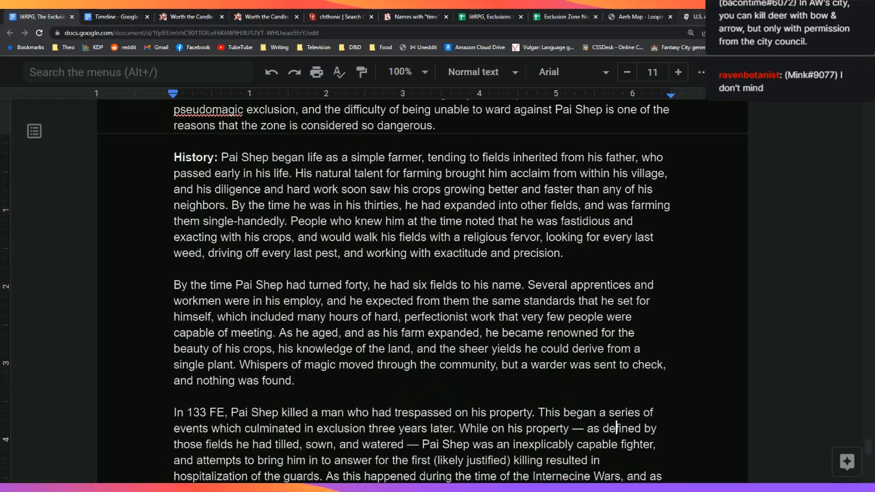
Step: Switch to the Aerb Map tab and zoom around the Pai Shep marker north of the Yellow Sea
click(652, 15)
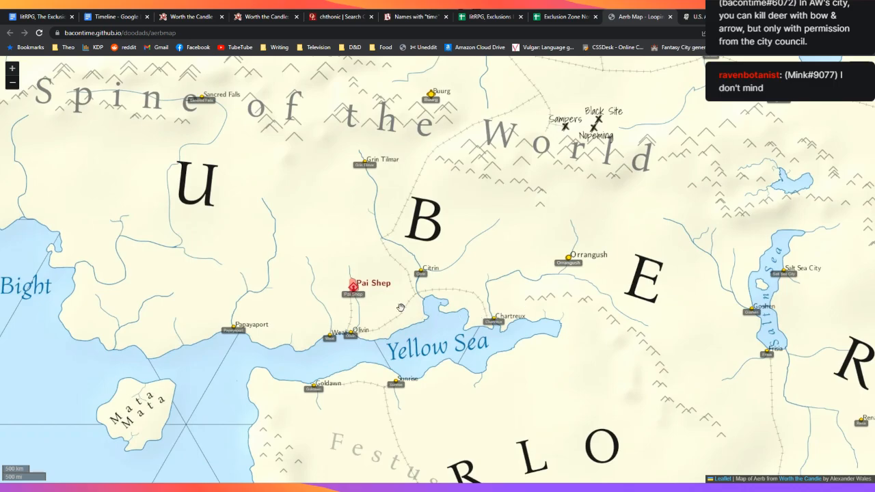
scroll(401, 307, down, 3)
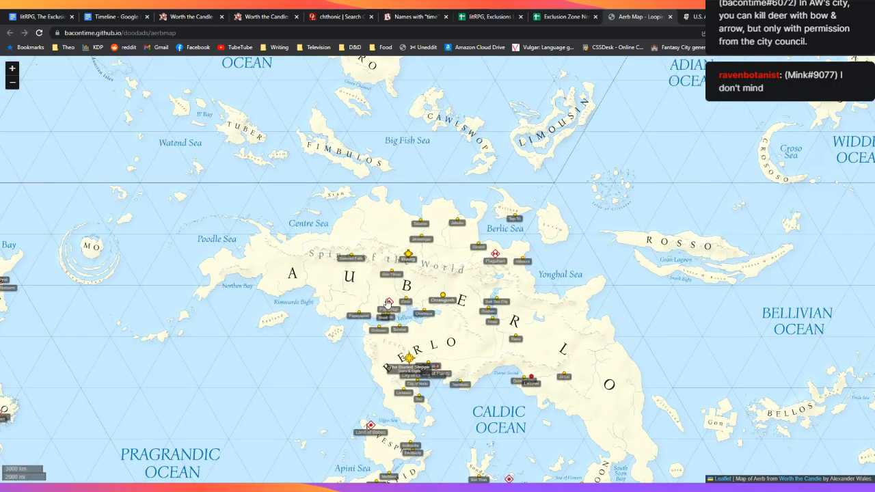
scroll(387, 308, up, 2)
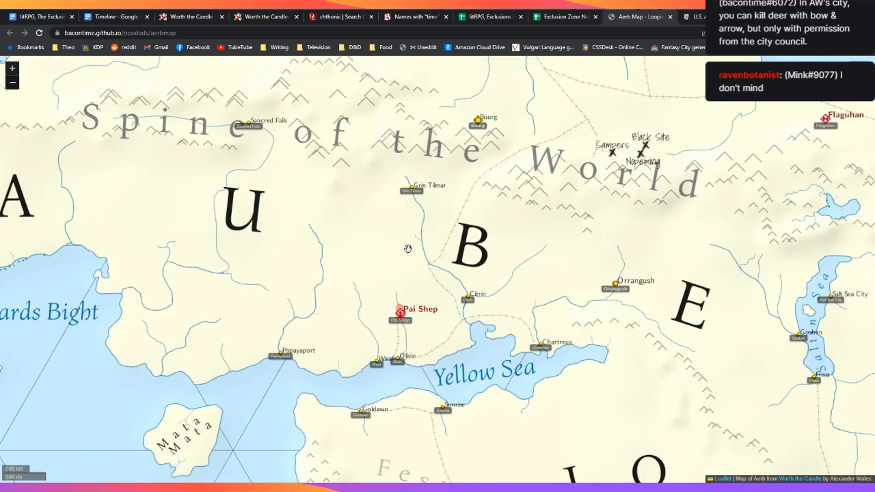
scroll(408, 249, down, 1)
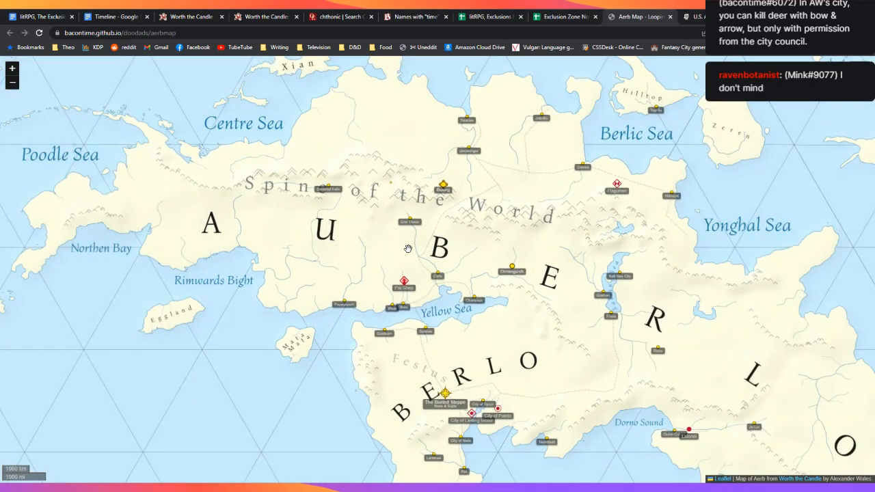
scroll(416, 274, up, 1)
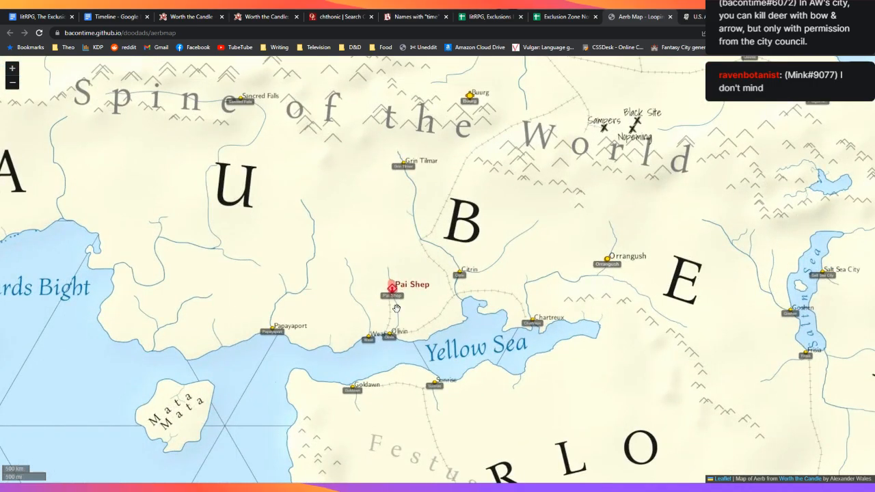
scroll(393, 306, down, 1)
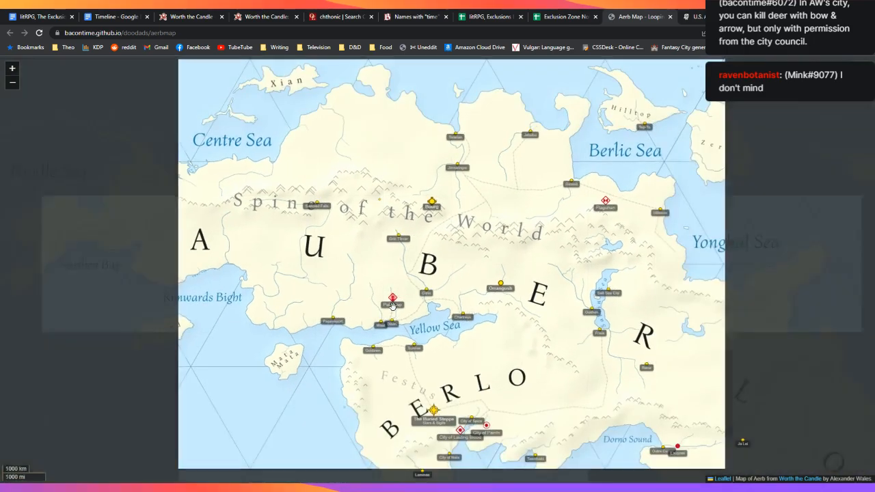
scroll(393, 300, up, 1)
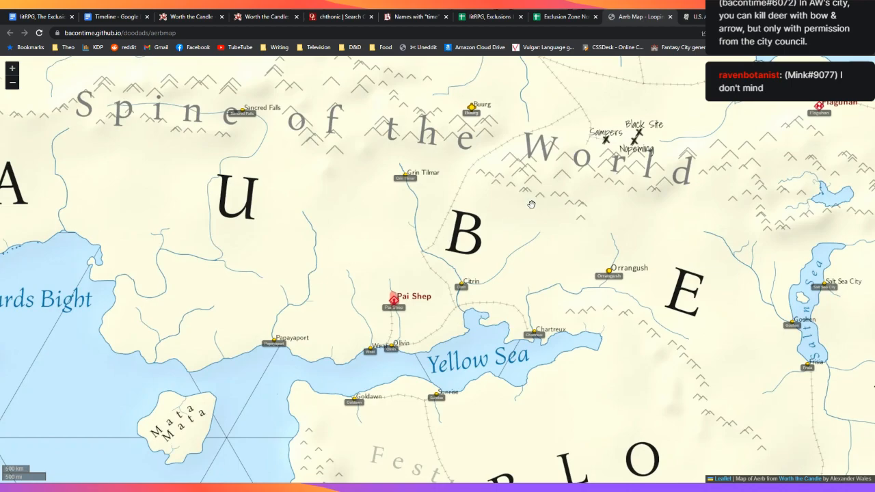
Step: Return from the Aerb Map to the Pai Shep Google Docs tab
click(47, 17)
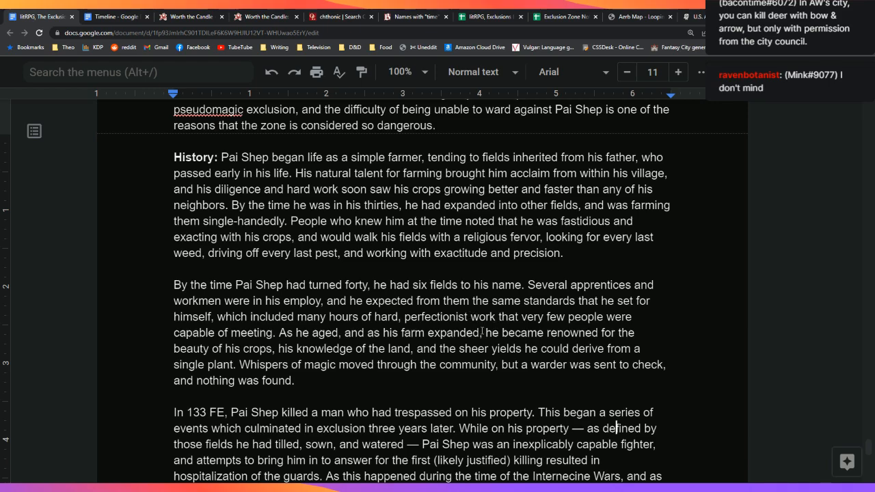
Step: Insert 'from the Kingdom of Volmin' after 'warder' in the second History paragraph
click(490, 384)
scroll(489, 387, down, 1)
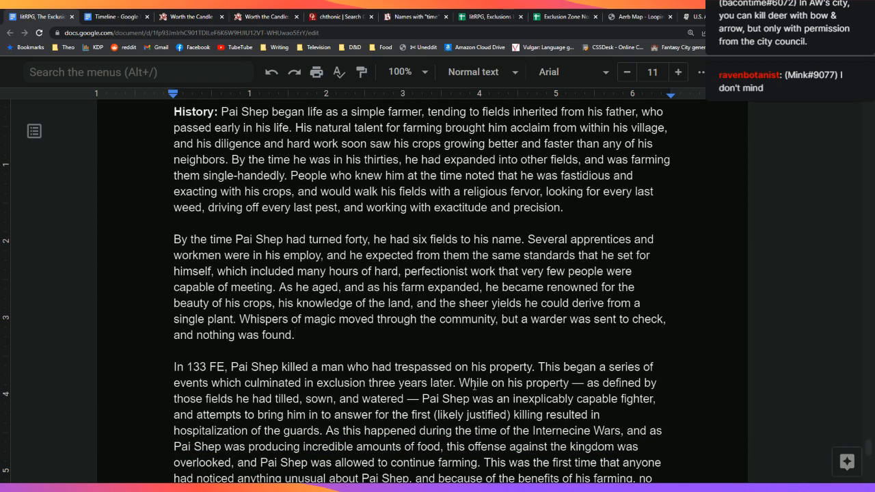
scroll(475, 387, down, 1)
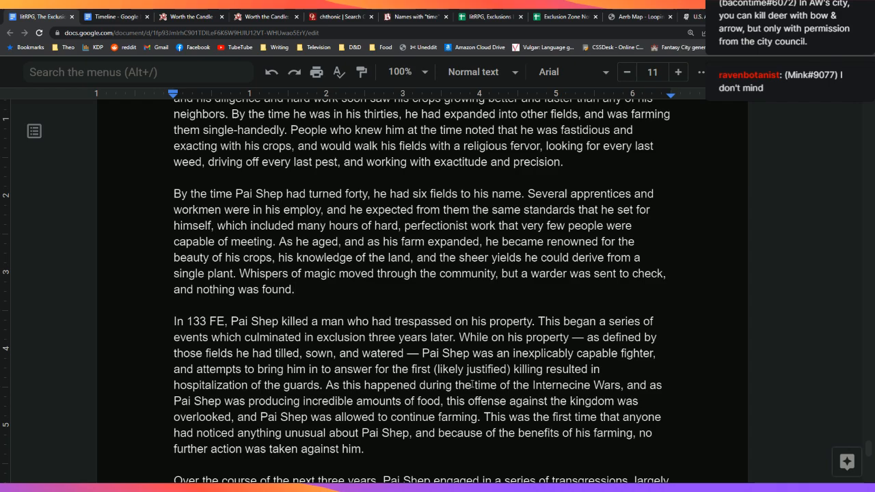
scroll(472, 384, down, 1)
key(Left)
text(from the )
text(Kingdom of )
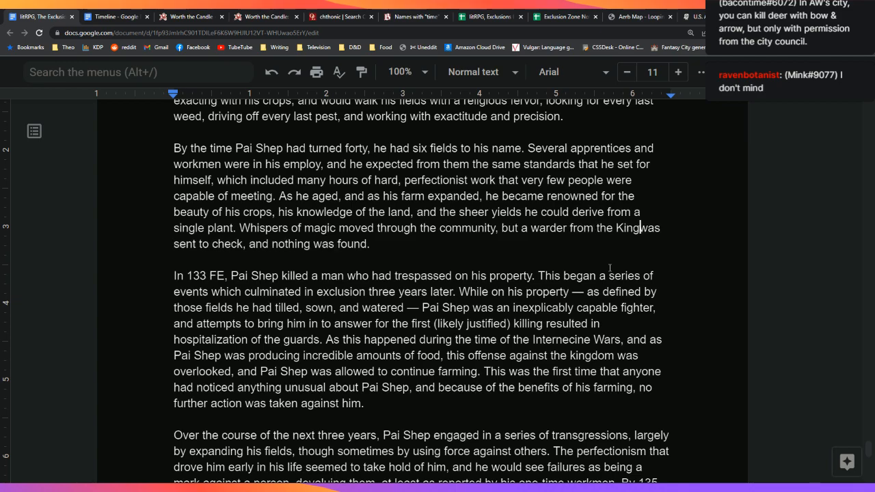
text(Volminwas sent to check, and nothing was found.)
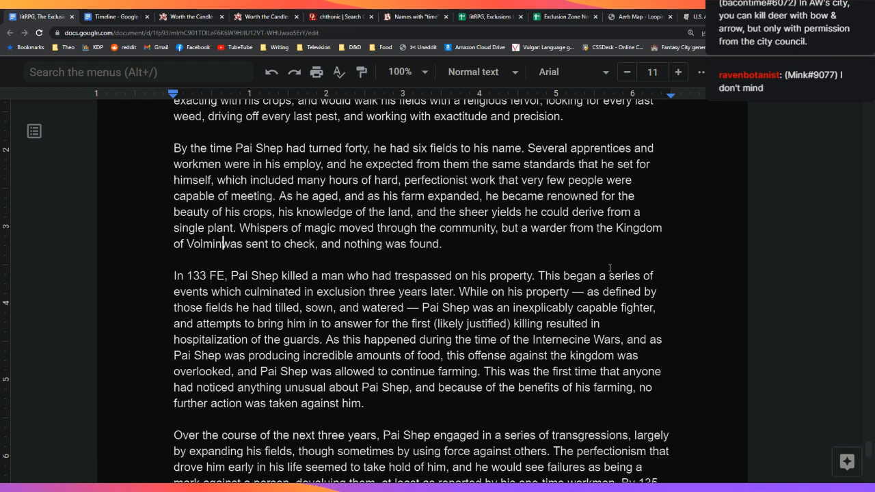
Step: Google 'volmin' in a new tab, skim Ancestry's Volmin family-history page, then return to the document
key(ctrl+t)
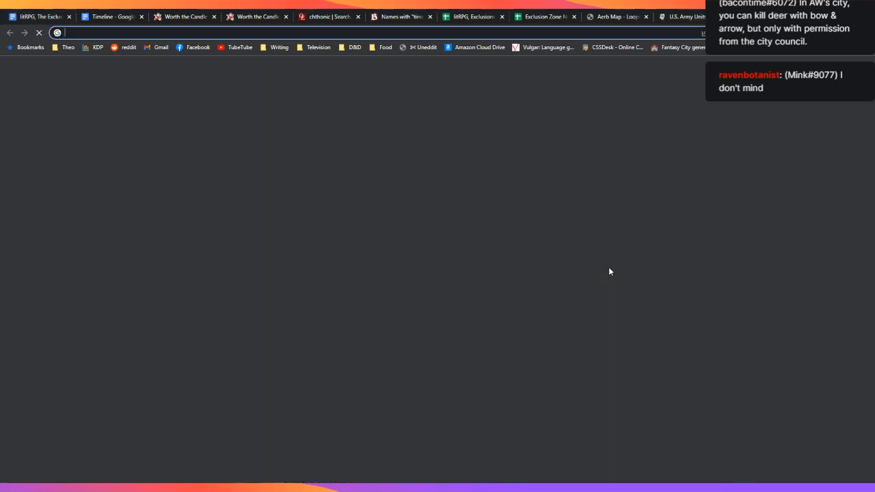
text(volmin)
key(Return)
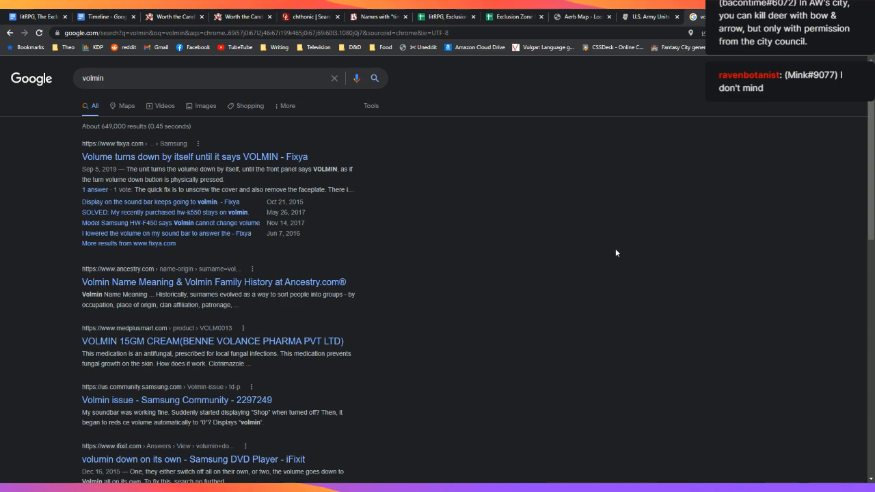
click(294, 285)
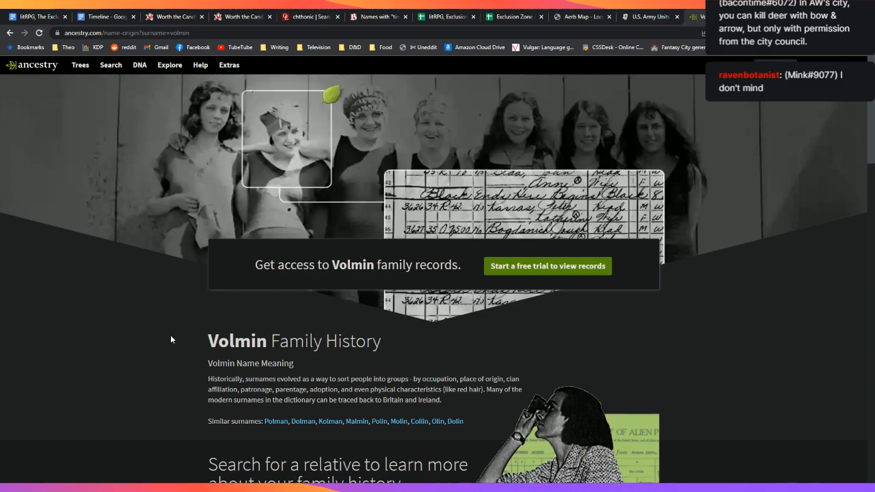
scroll(170, 335, down, 5)
scroll(170, 335, down, 2)
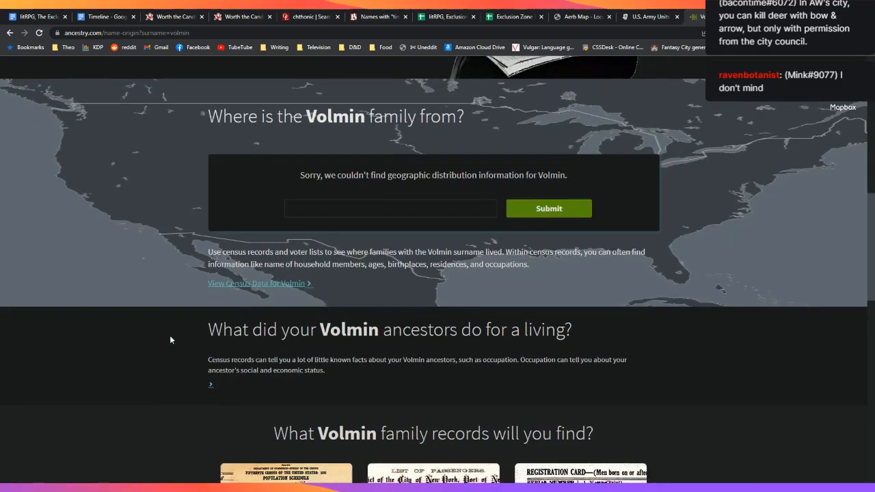
scroll(170, 335, up, 5)
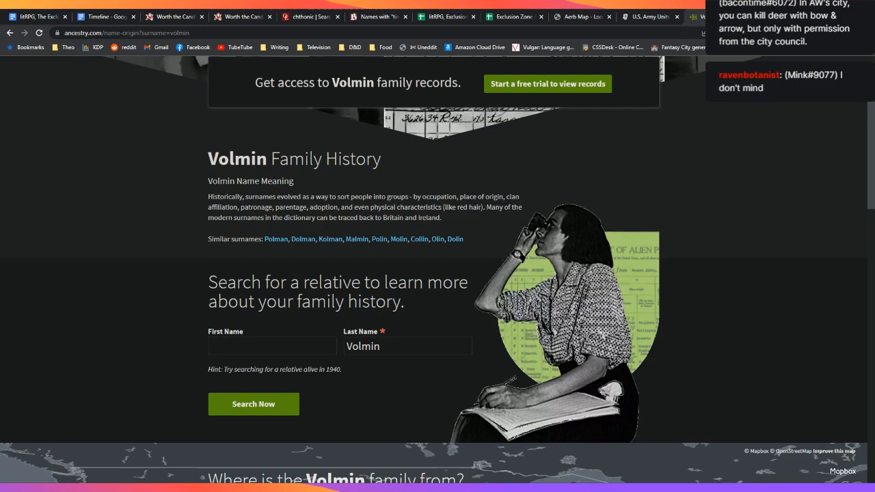
key(ctrl+1)
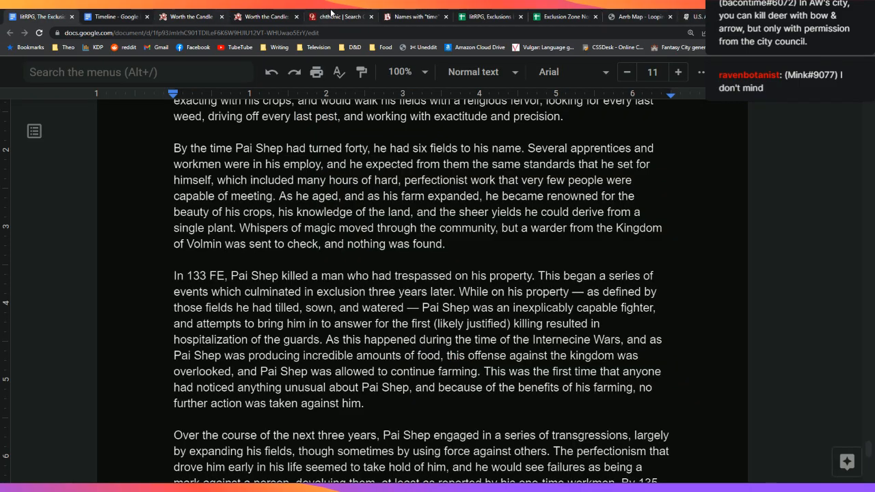
Step: Look up 'volmin' on Etymonline, which returns only vermin entries
click(331, 13)
double_click(358, 78)
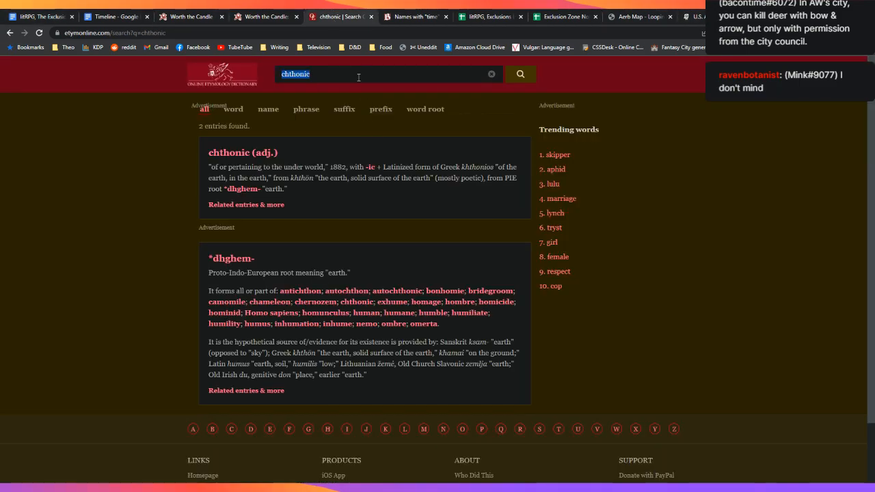
text(volmin)
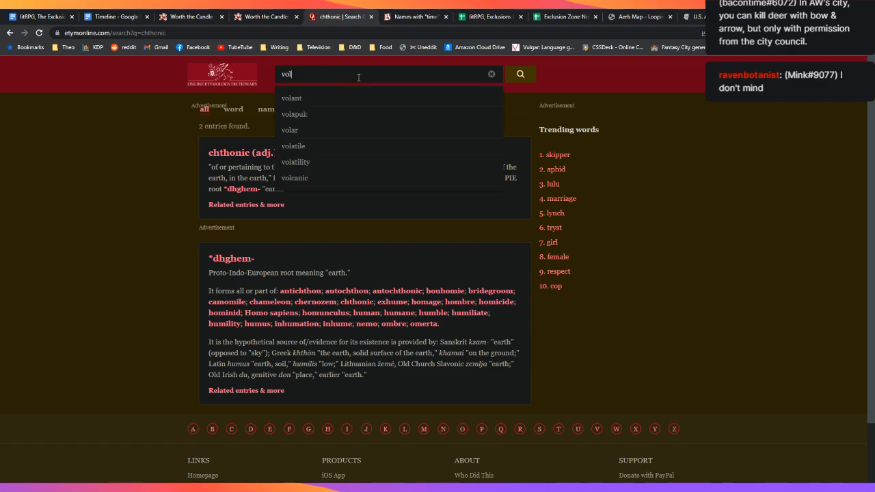
key(Return)
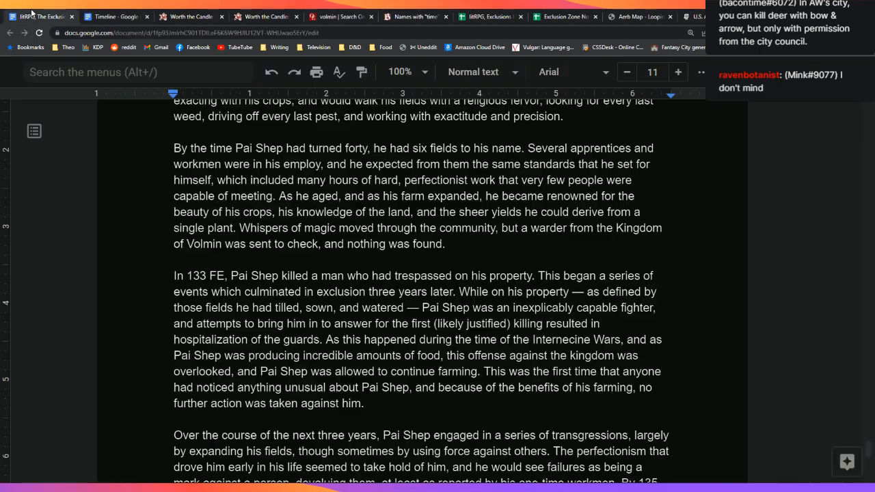
Step: Return to the Pai Shep document and place the cursor after the warder paragraph
click(48, 15)
double_click(555, 257)
click(555, 249)
Step: Extend the escalations sentence: more troops and magic specialists sent to bring Pai Shep to heel, and an attempt to burn his fields
scroll(599, 293, down, 7)
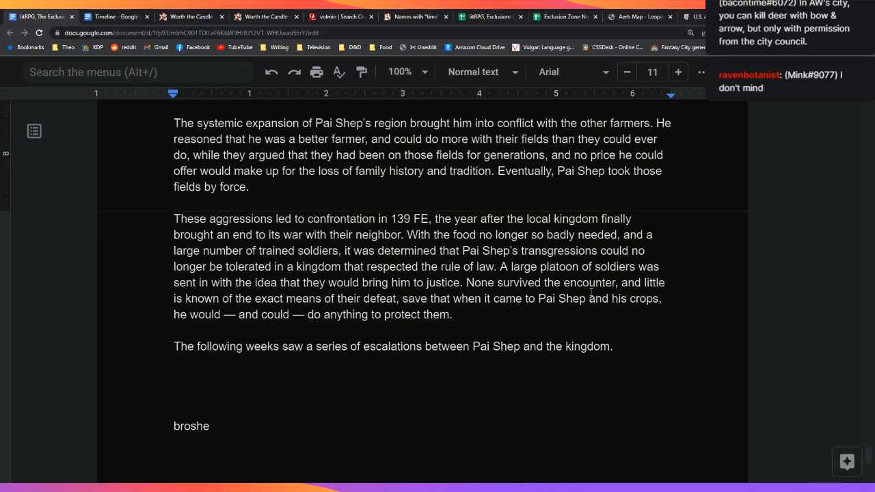
scroll(588, 292, down, 1)
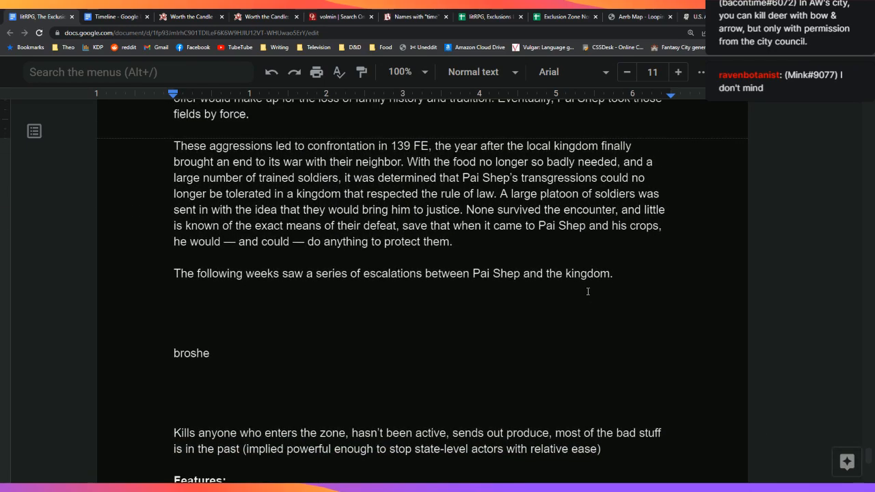
click(638, 305)
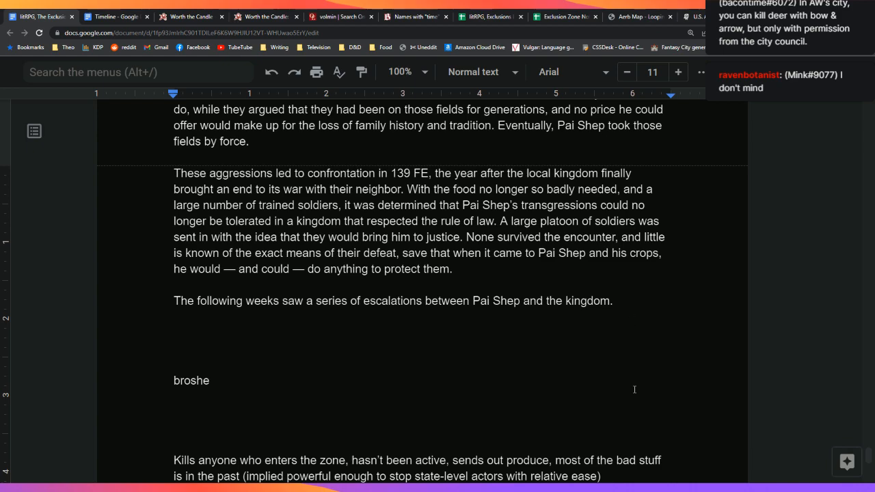
key(Down)
key(Down)
key(Up)
key(Up)
key(Delete)
key(BackSpace)
key(BackSpace)
key(BackSpace)
text(.)
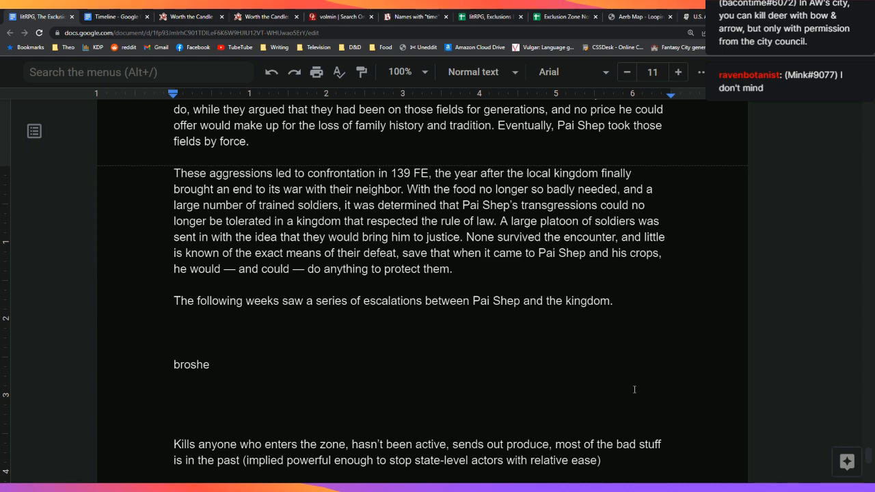
key(BackSpace)
text(, as more troops were)
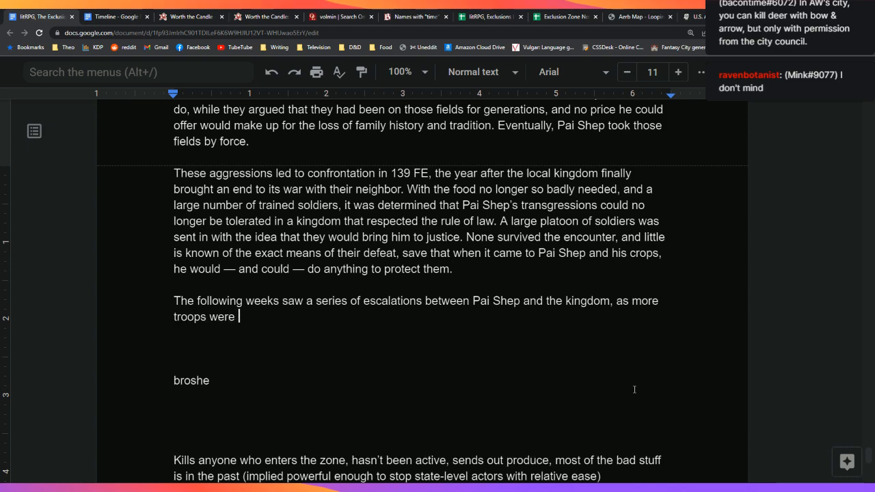
key(BackSpace)
key(BackSpace)
key(BackSpace)
key(BackSpace)
key(BackSpace)
text(and magic specia)
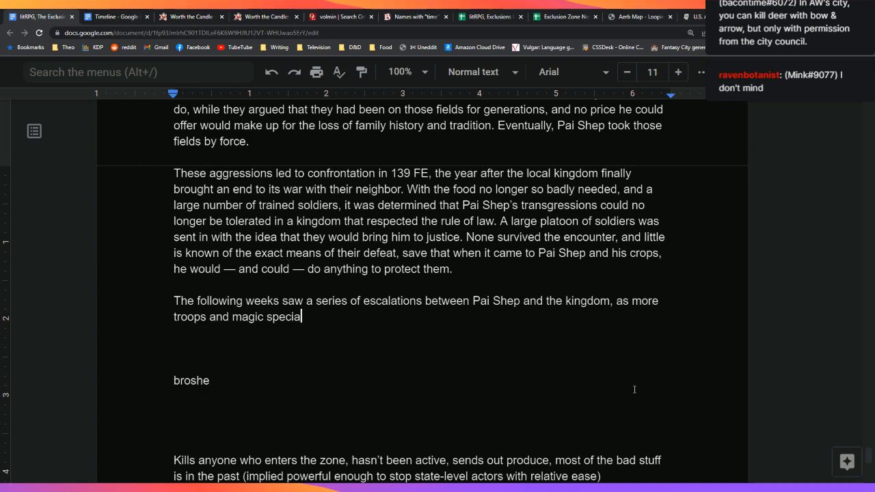
text(lists were sent to )
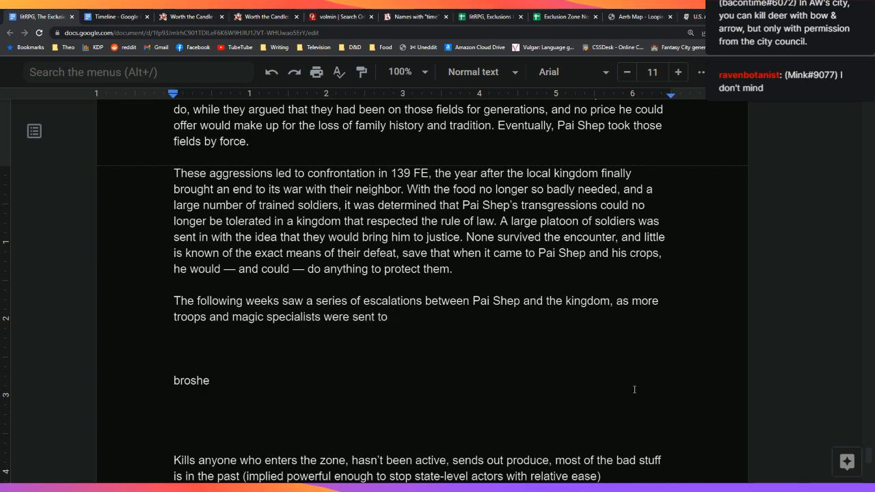
text(bring Pai Sh)
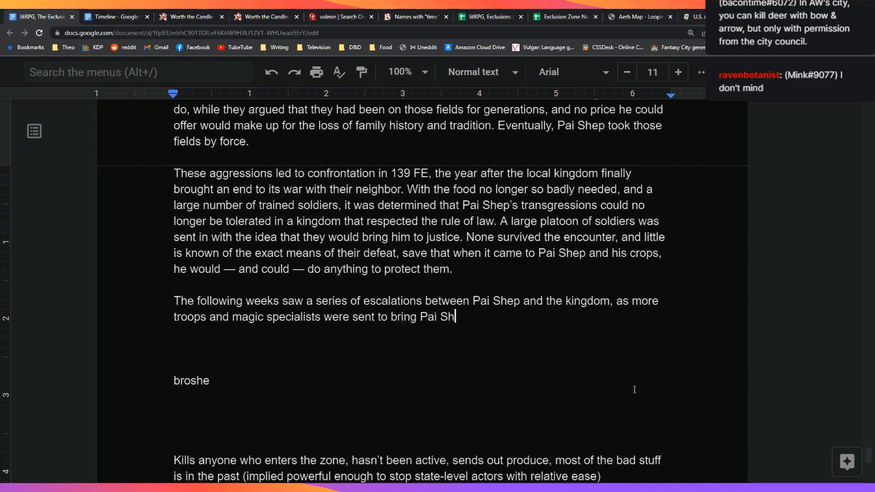
text(ep to heel)
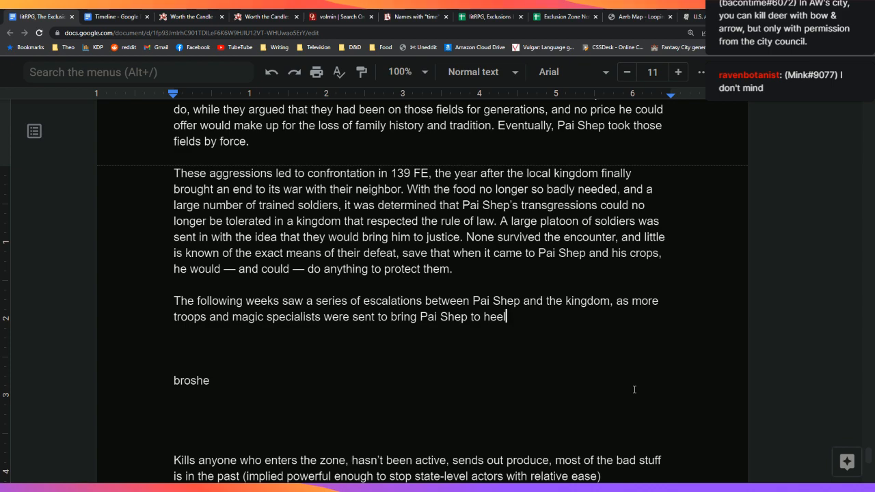
text(. At one poi)
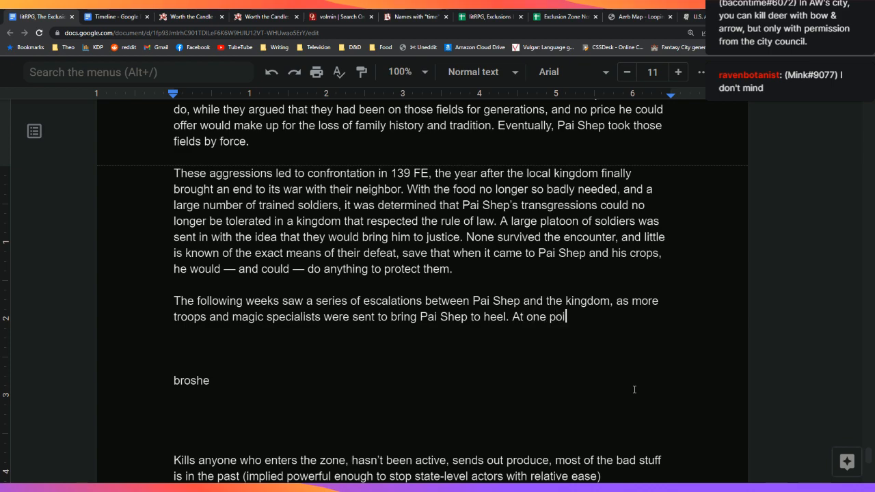
text(nt, a)
text(n atte)
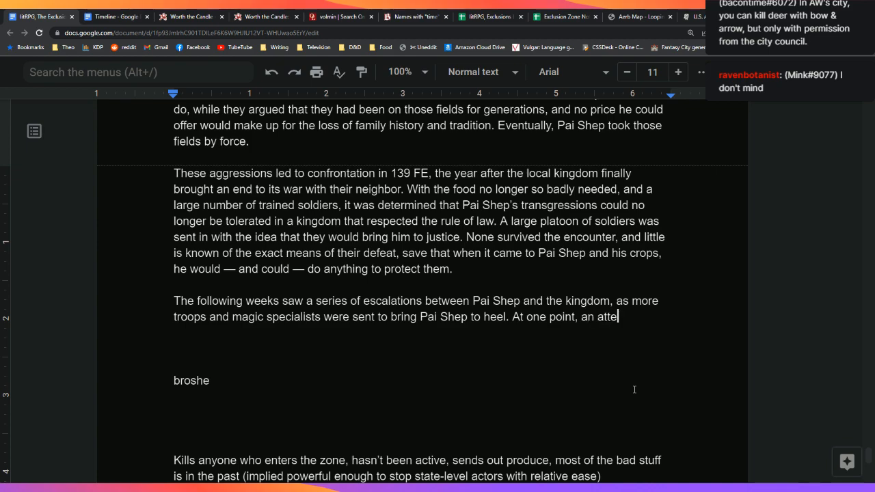
text(mpt was made)
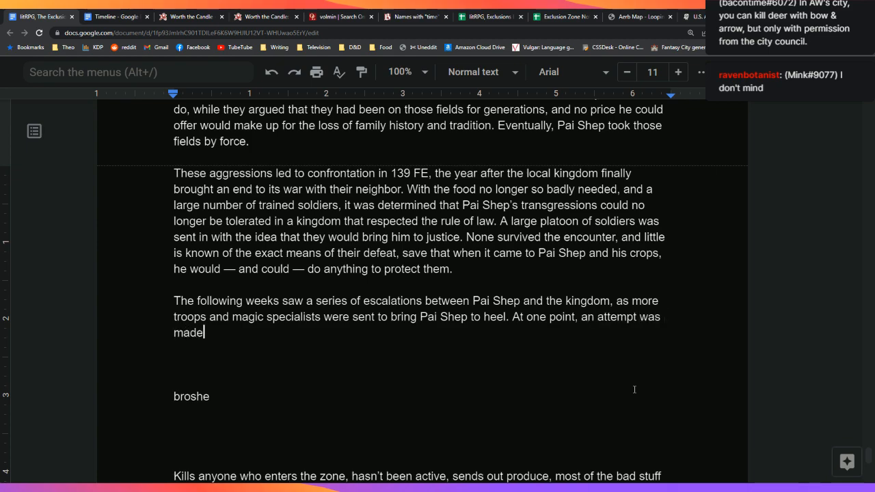
text( to set his fields on fire to)
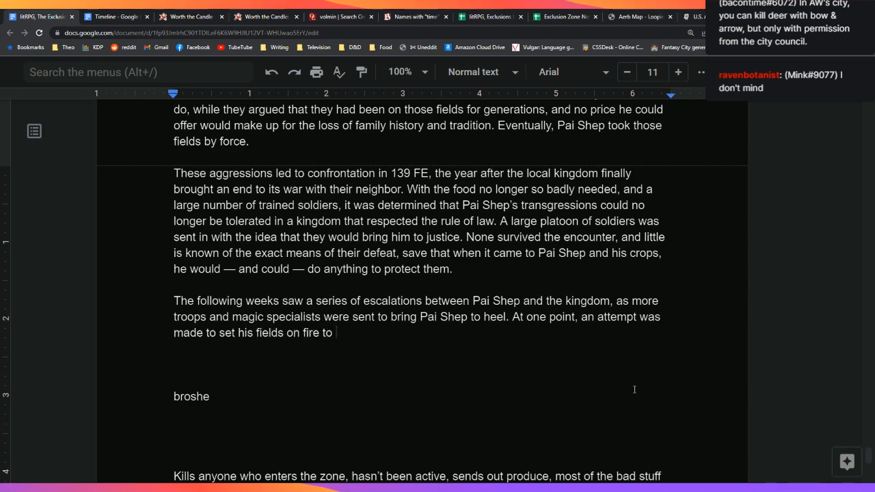
Step: Add that his crops resisted the flames and the farmer himself emerged bare-chested and angry
key(BackSpace)
key(BackSpace)
key(BackSpace)
text(, but it was found that his crops were resistant to the flame, and the farmer him)
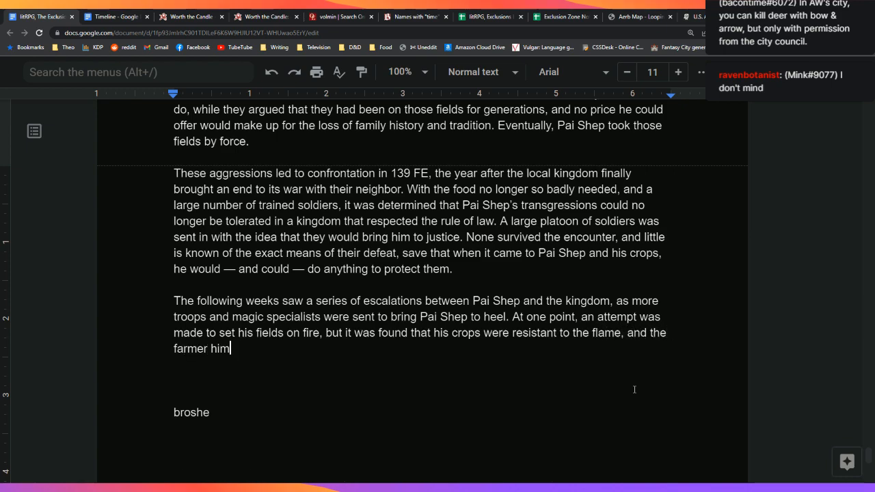
text(self showed u)
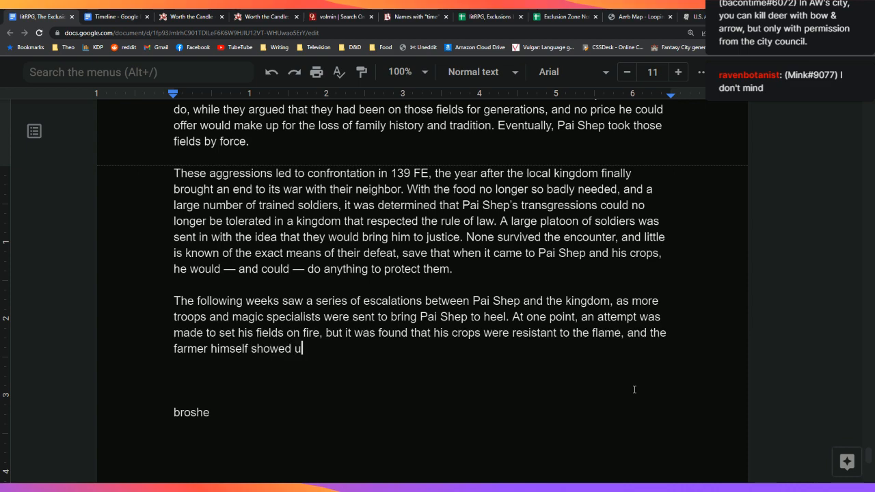
text(p shortly afterward)
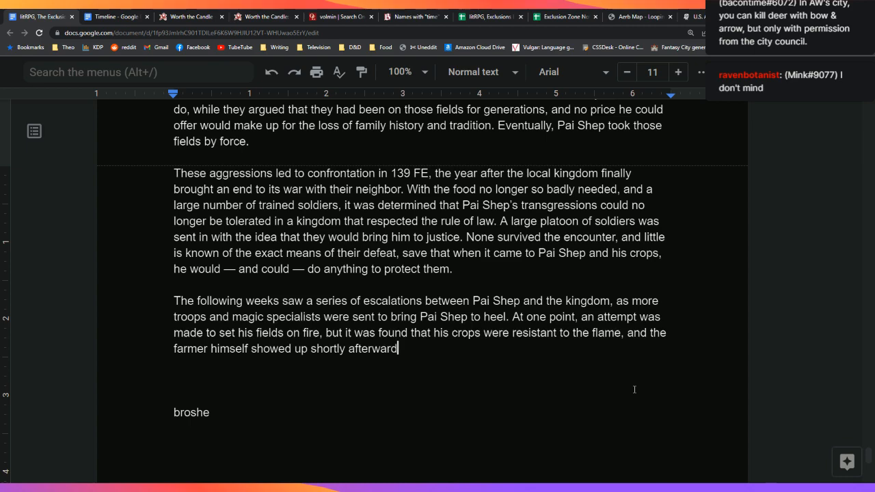
text(, bare-chested and )
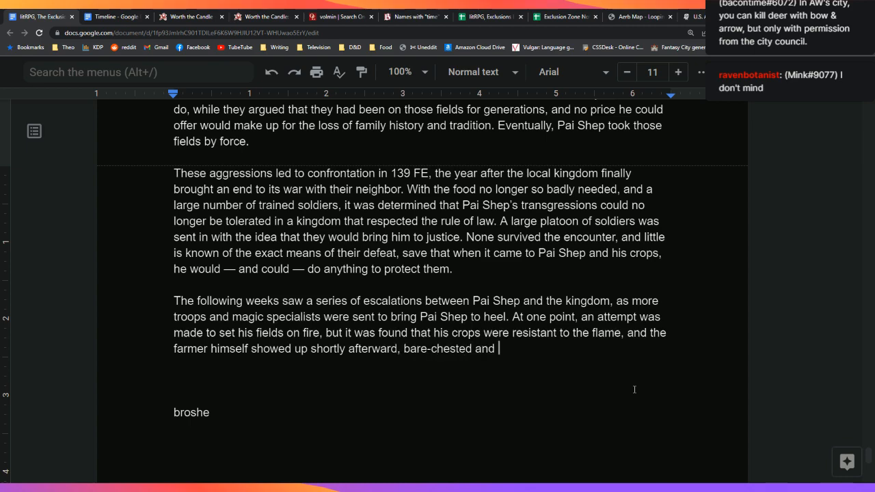
text(angry. )
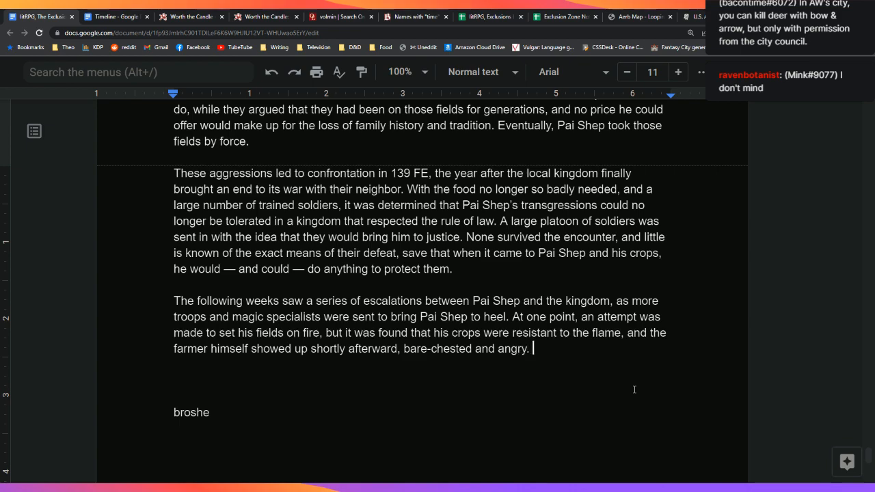
text(In)
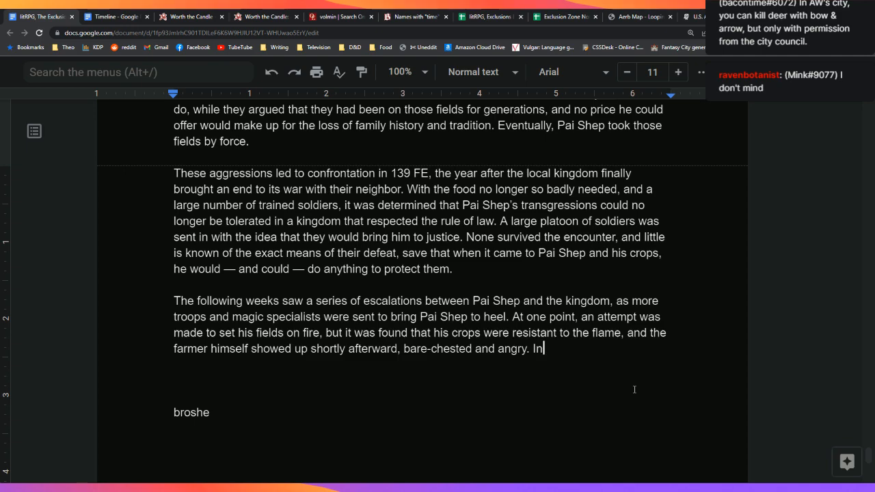
key(BackSpace)
key(BackSpace)
Step: Add that Pai Shep likely killed more than a thousand men, though records and accounts are scarce
text(During this period, Pai )
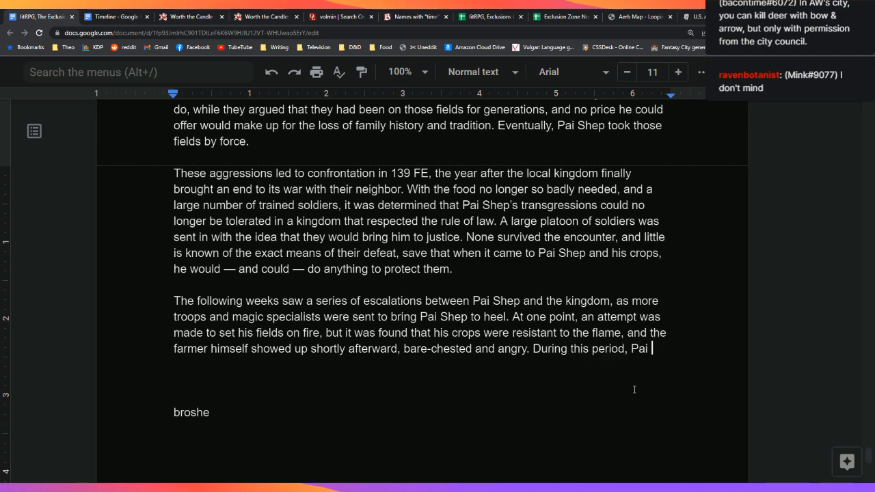
text(Shep is thought t)
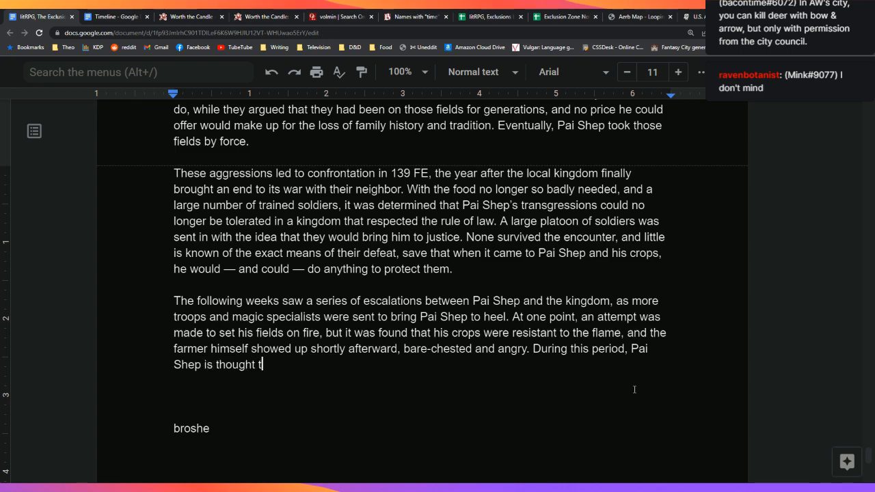
text(o have ki)
text(vo)
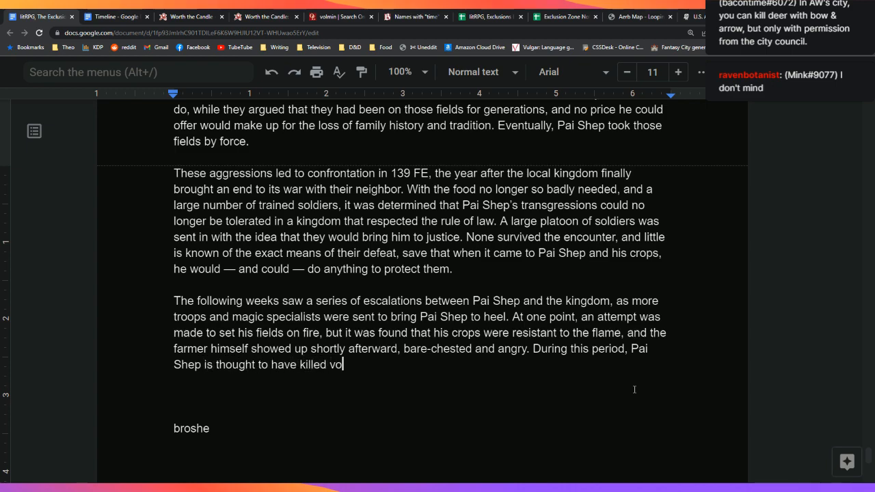
key(BackSpace)
key(BackSpace)
text(more than a )
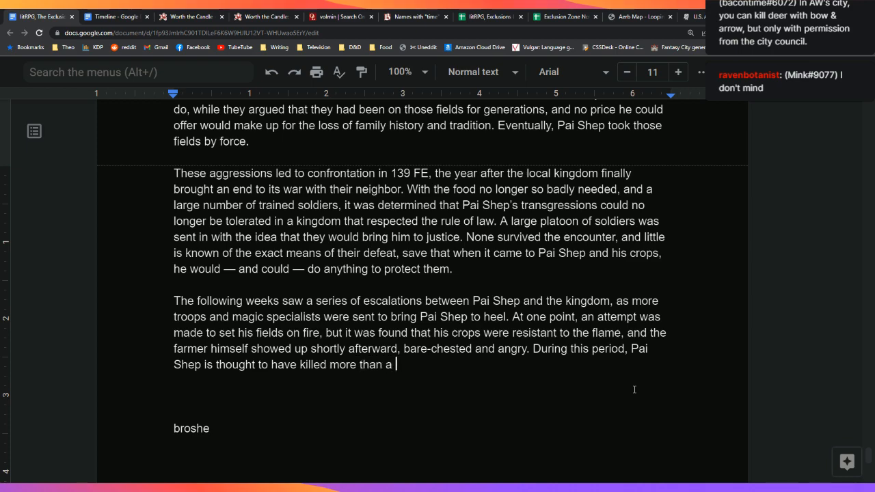
text(thousand men, who)
key(BackSpace)
key(BackSpace)
key(BackSpace)
text(though records)
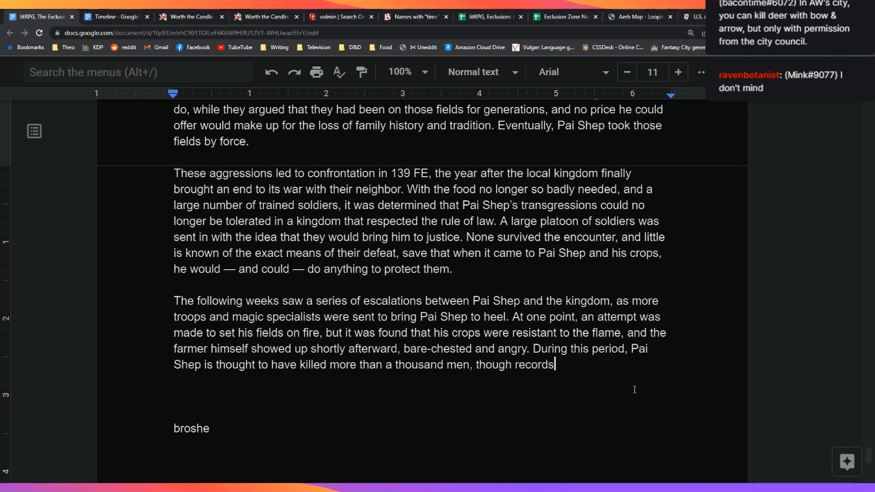
text( are difficult to)
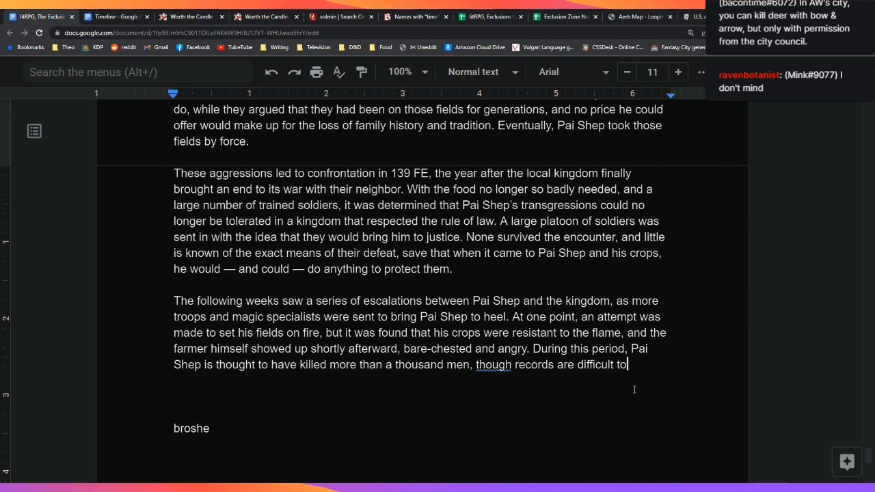
text( come by)
key(BackSpace)
text(and accounts a)
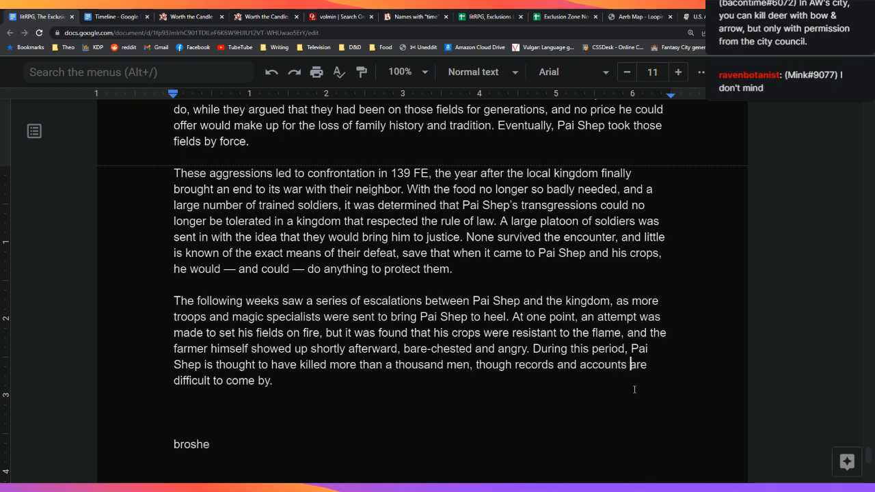
Step: Start a new paragraph beginning 'The kingdom of Volim'
key(Down)
key(Down)
key(Down)
key(Up)
key(Return)
text(The kingdom of)
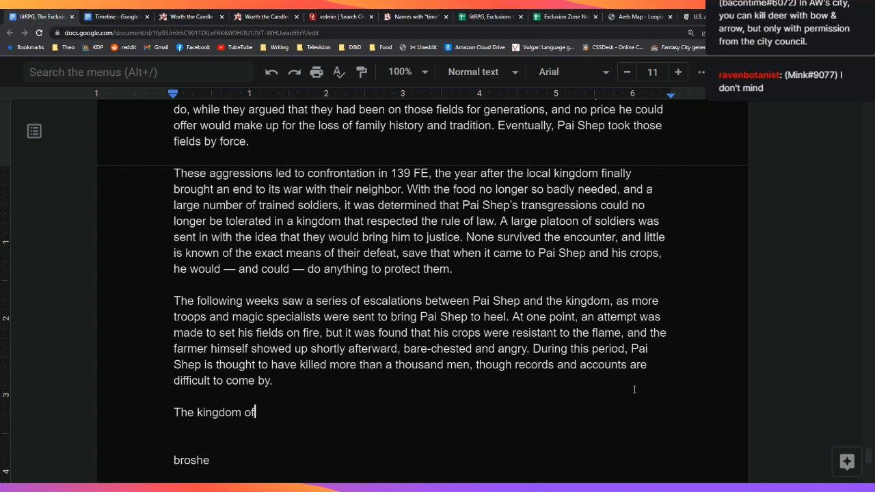
text( Volmin, finding itself)
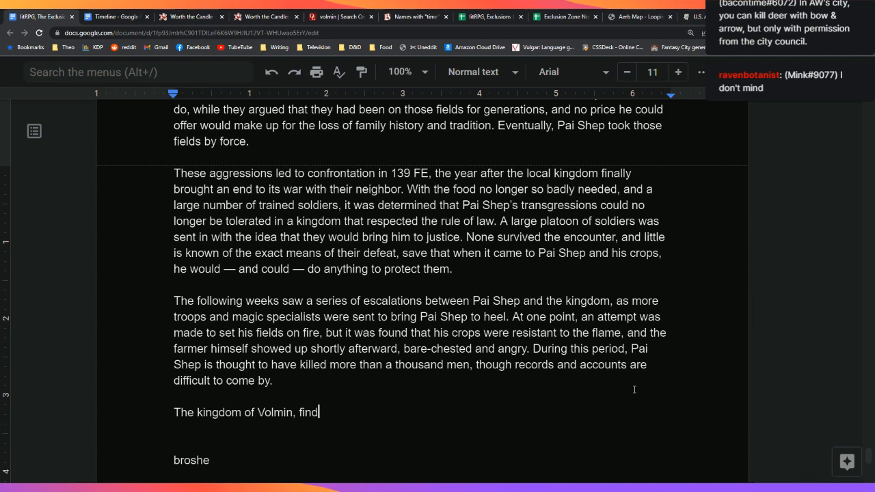
Step: Correct the opening to 'The Kingdom of Volmin, finding itself' with a capital K
key(Up)
key(Down)
key(Right)
key(Right)
key(Right)
key(Right)
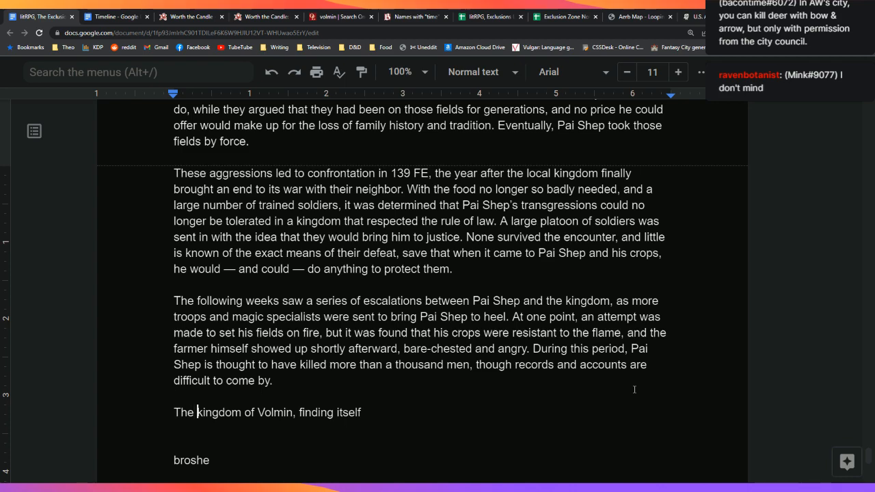
key(Delete)
text(K)
key(End)
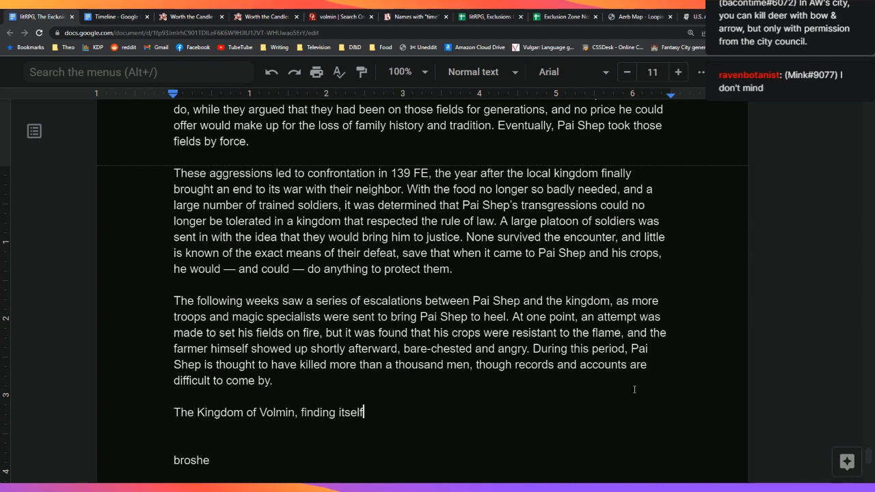
text(a)
key(BackSpace)
Step: Continue: in a losing battle with the farmer, it offered a truce, which was rejected. Rather than…
text(in a losing batt)
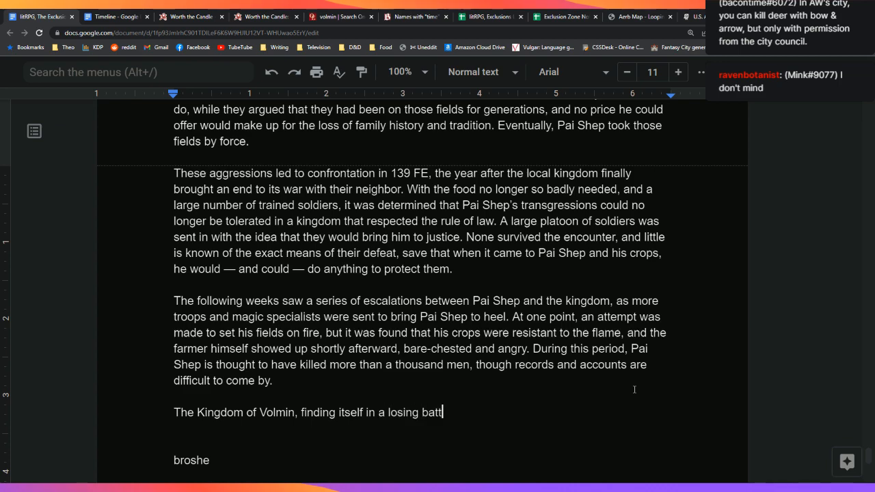
text(le with the farm)
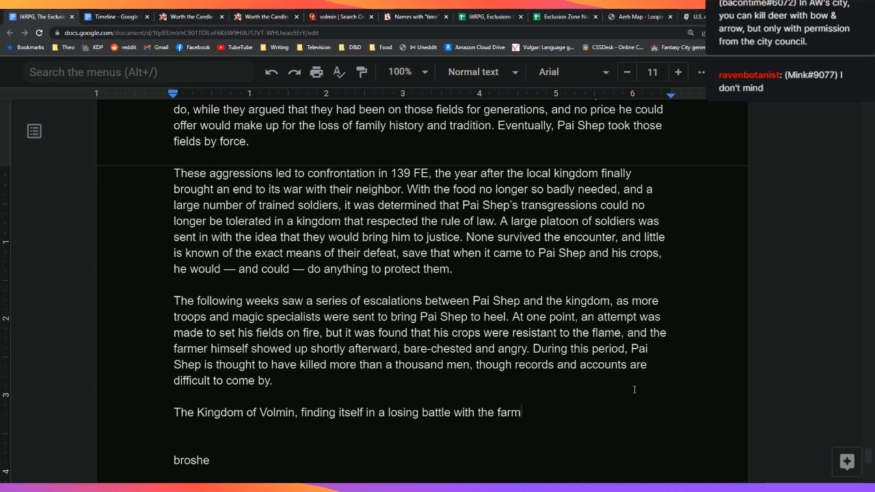
text(er.)
text(, offering)
key(BackSpace)
key(BackSpace)
key(BackSpace)
text(ed a truce)
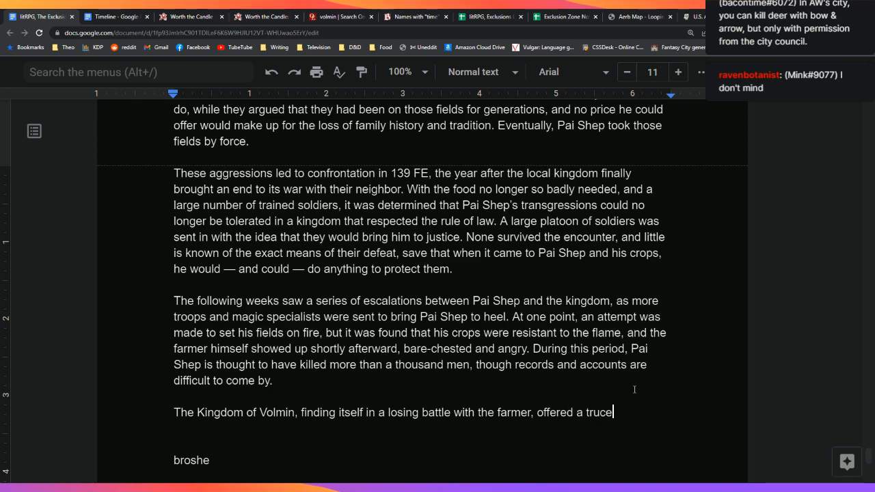
text(, which was rejec)
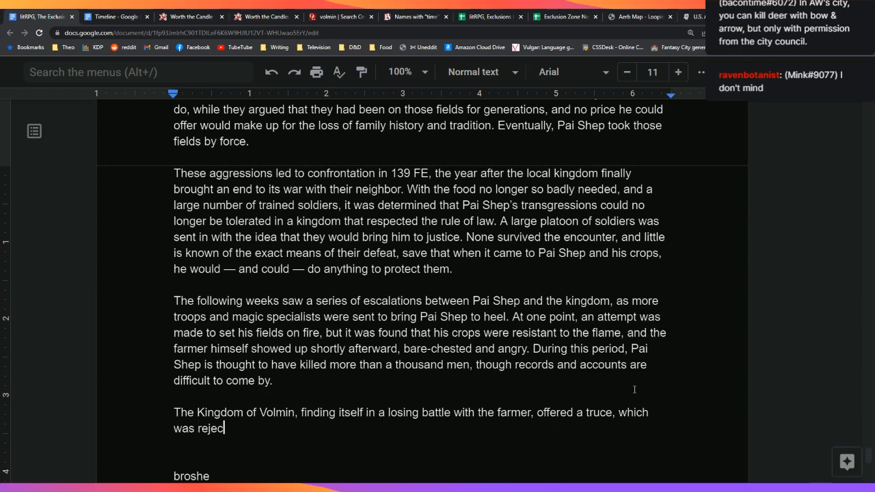
text(ted)
text(. Rather than)
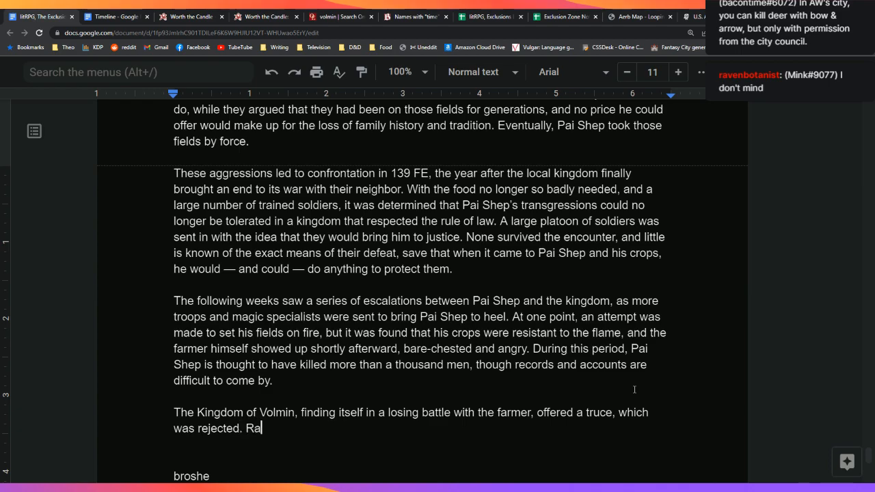
key(Down)
key(Down)
key(Down)
key(Down)
key(Up)
key(Up)
key(Up)
key(Up)
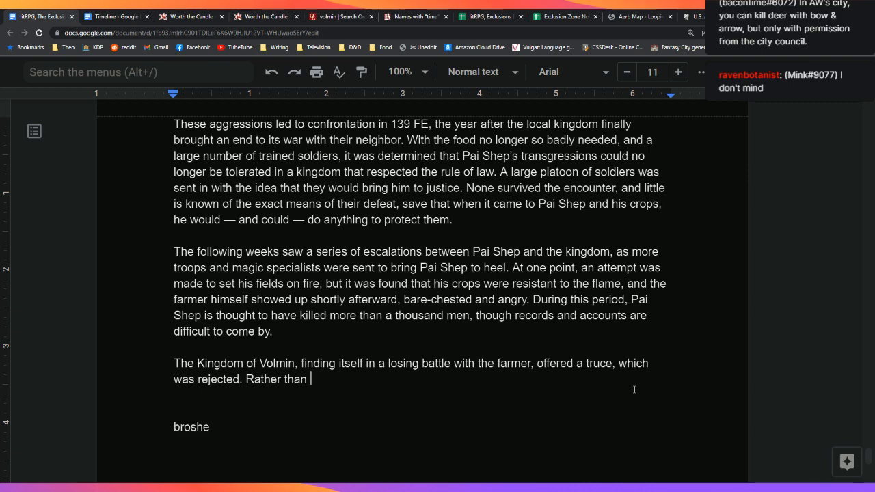
Step: Add that the kingdom adopted a policy of capitulation and retreat while Pai Shep expanded his reach
text(seeking furt)
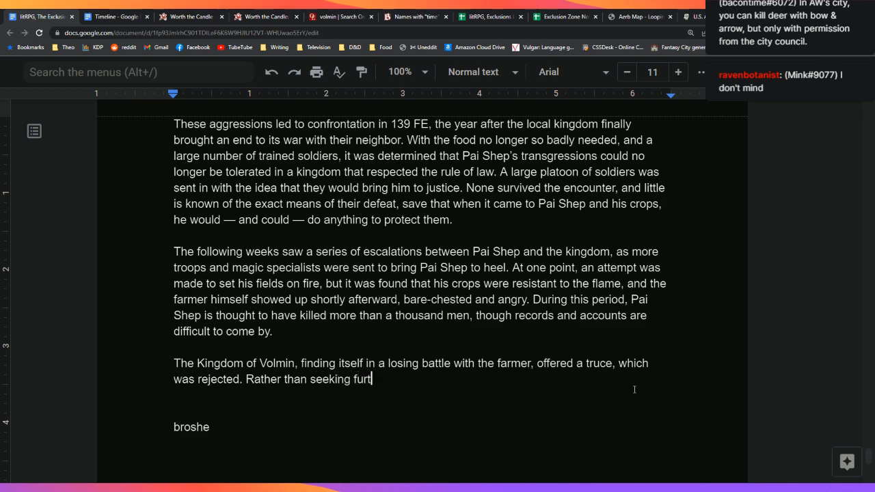
text(her engageme)
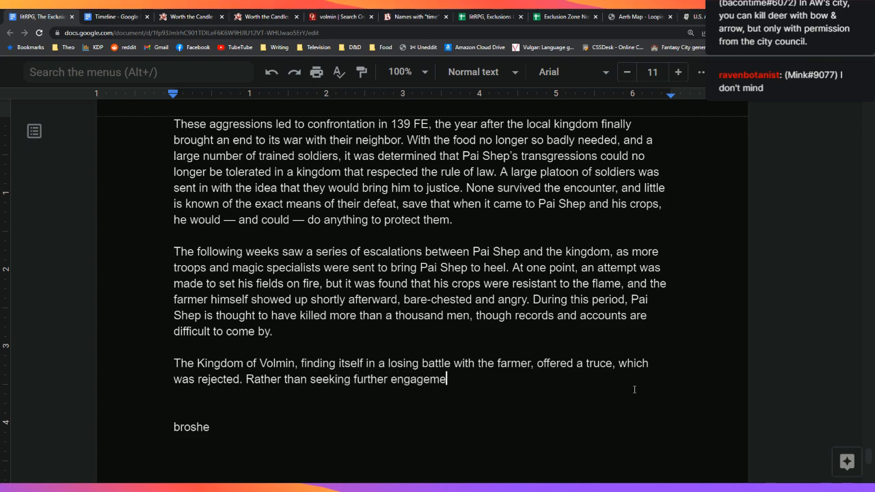
text(nt after their hea)
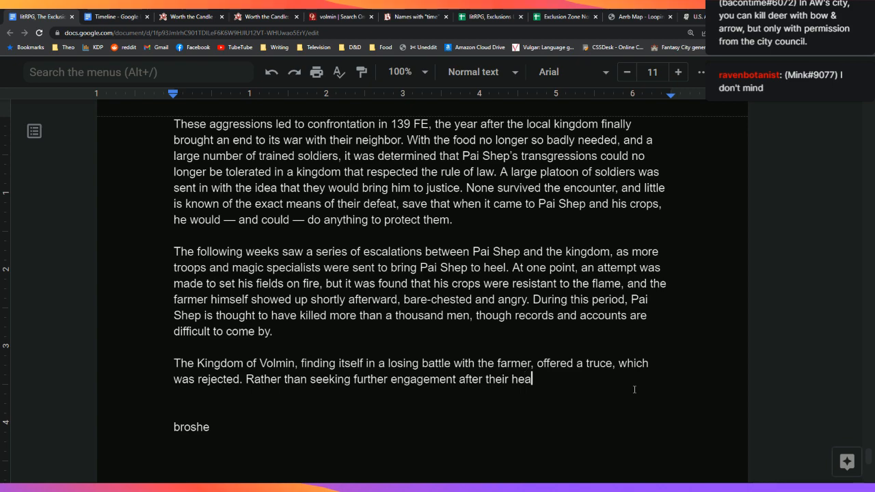
text(vy losses, the kingdom )
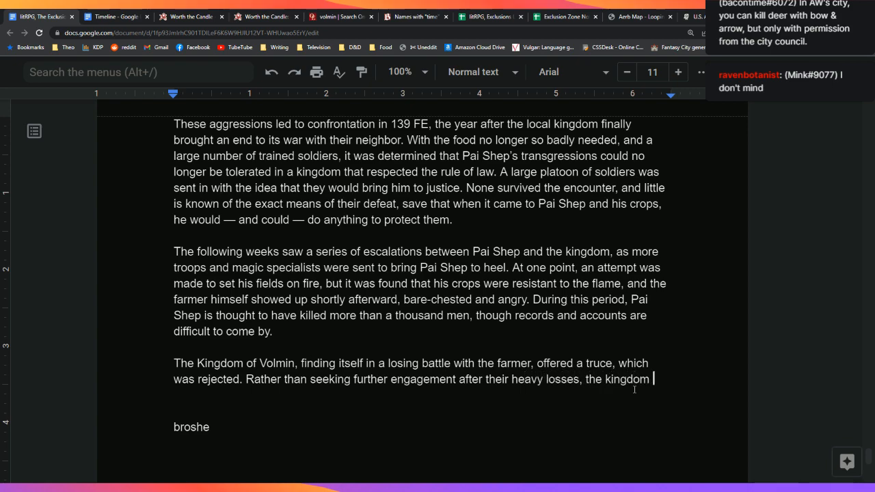
text(began a polo)
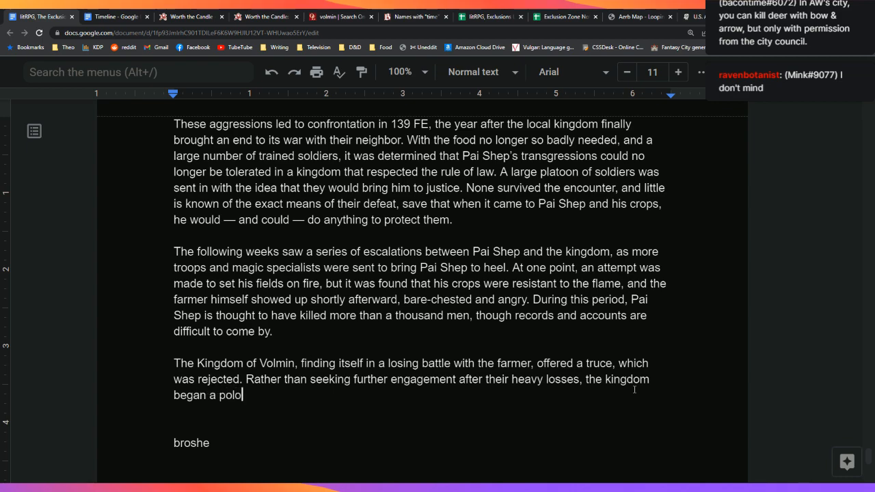
key(BackSpace)
text(icy of capitulation and re)
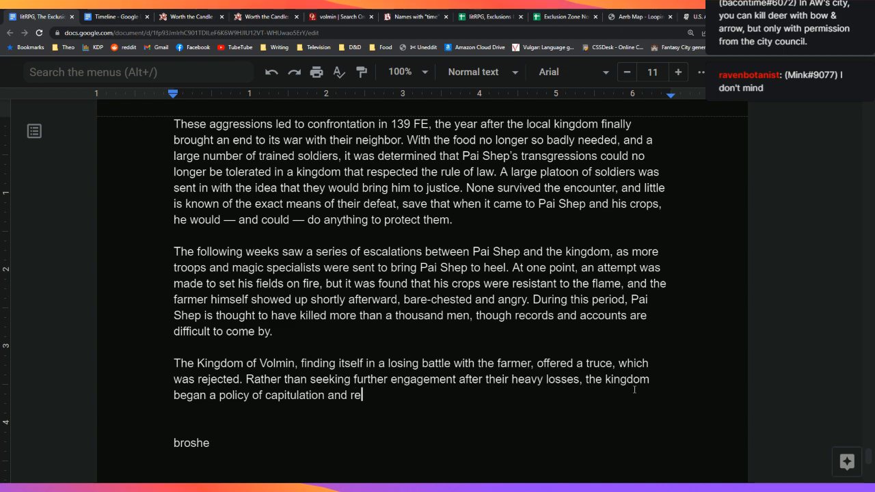
text(treat, and Pai She)
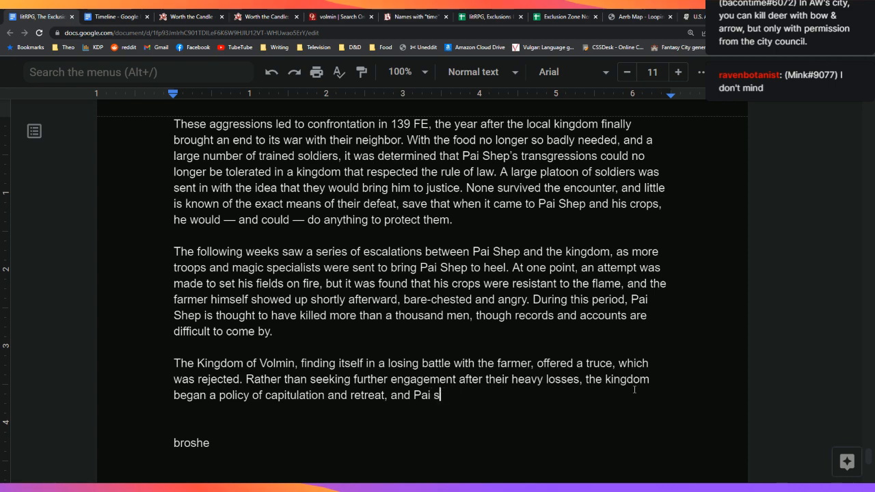
text(p expanded his reach with every passing month, transfo)
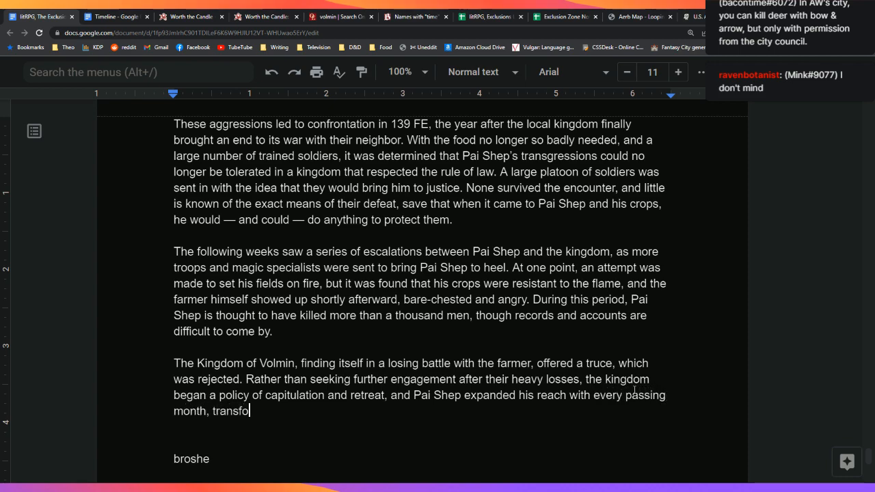
text(rming fields)
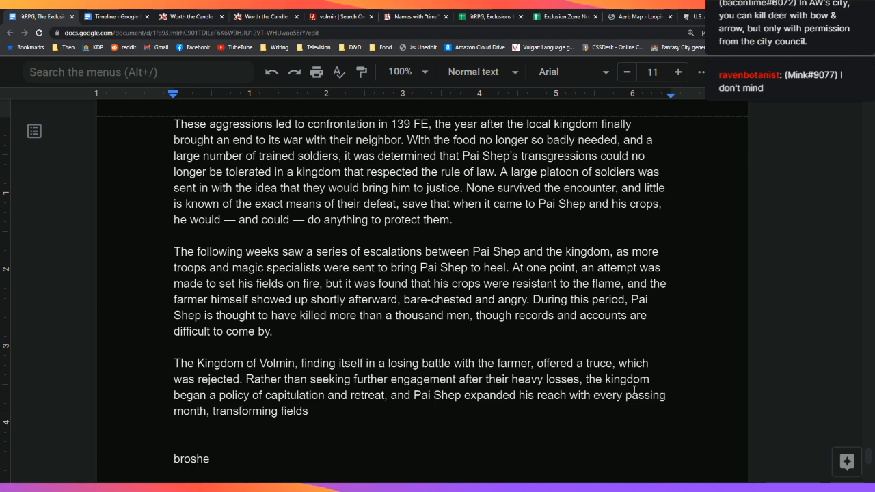
Step: Add that he turned fields into thick rows of crops, all seemingly by hand, then begin 'Watching from afar'
text(into thicke)
key(BackSpace)
text(m)
key(BackSpace)
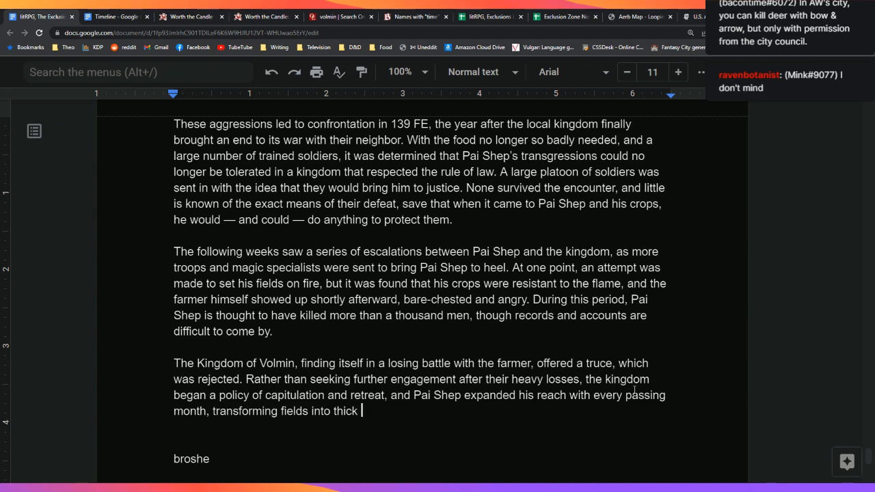
text(rows of crops, al)
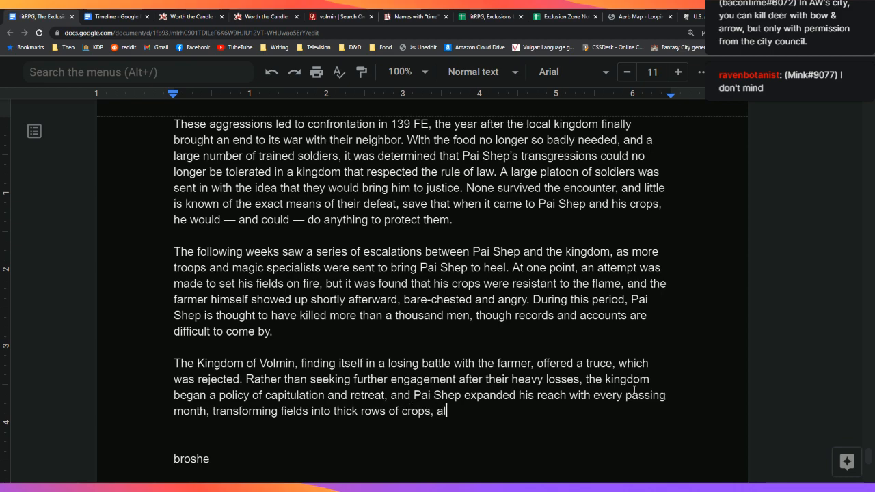
text(l seemingly by)
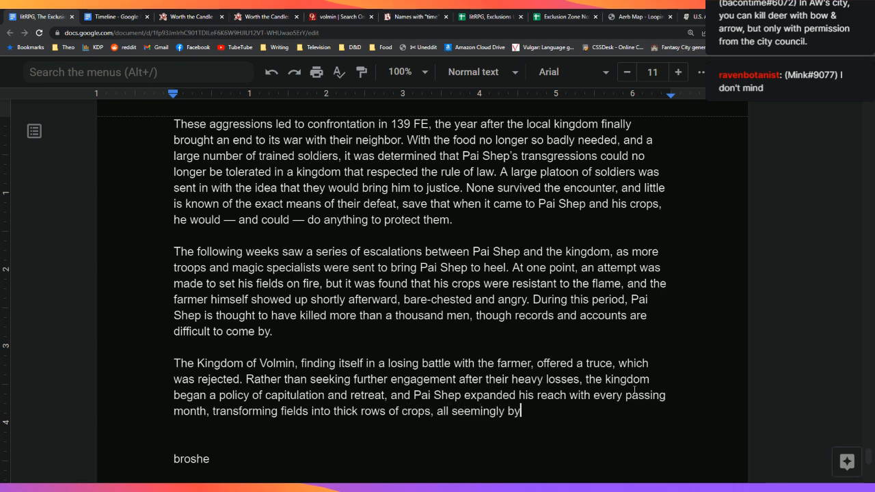
text( hand. Watching)
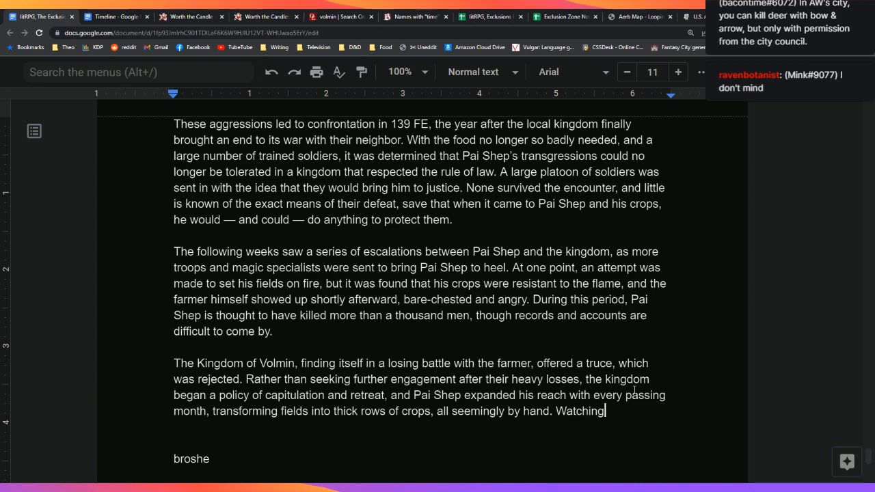
text( from ara)
Step: Add that from afar nothing seemed special in how he would till and then plant, 'but he was doing'
key(BackSpace)
key(BackSpace)
text(far, there w)
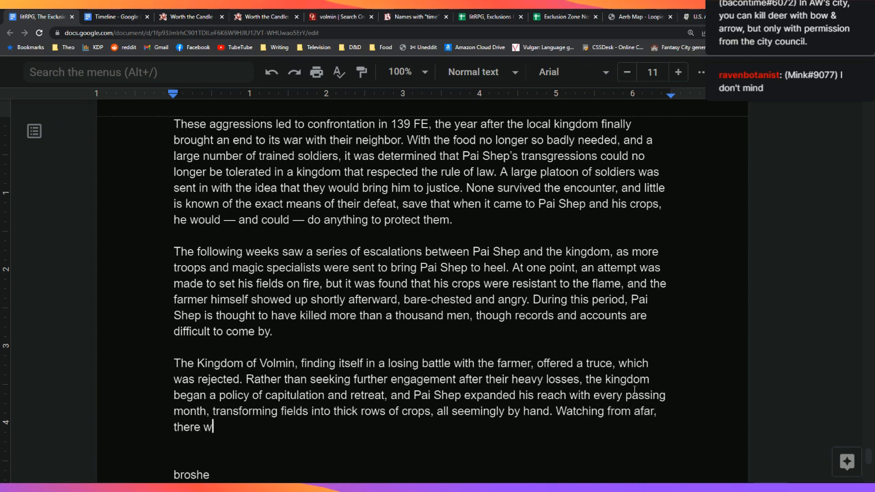
key(BackSpace)
text(seemed to be nothih)
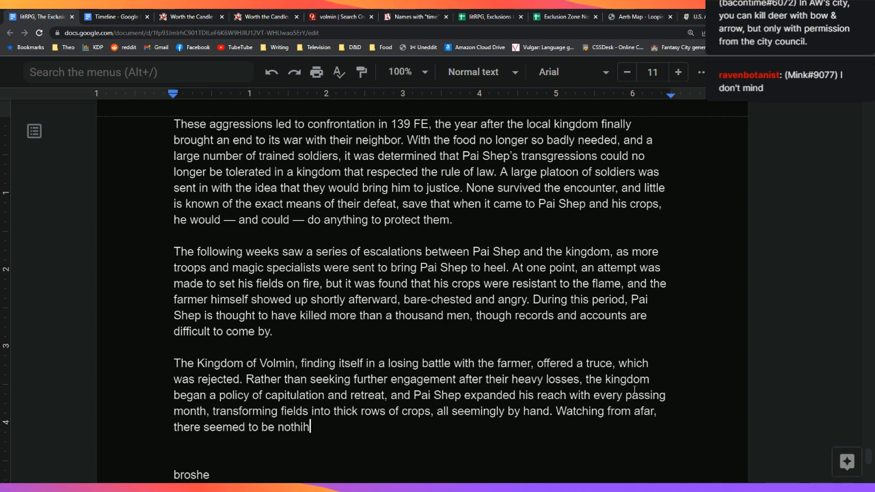
key(BackSpace)
text(ing special at)
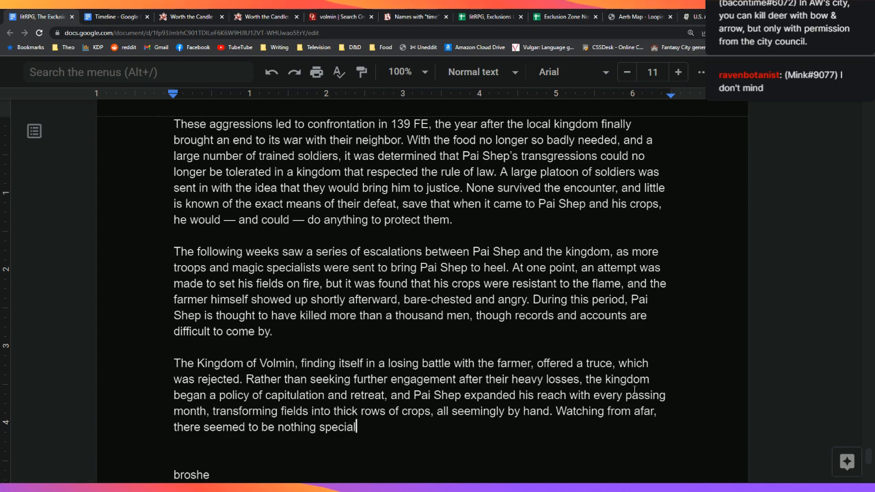
key(BackSpace)
key(BackSpace)
text(in how he would till and then sp)
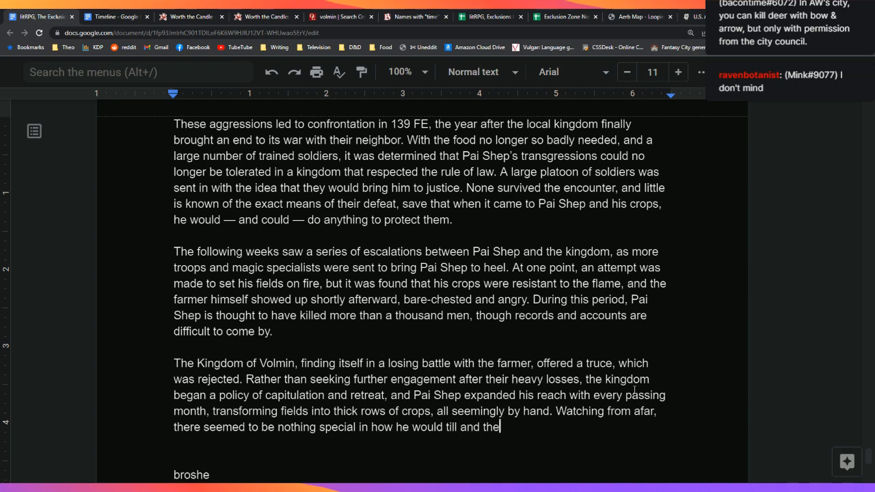
key(BackSpace)
key(BackSpace)
text(plant, but the )
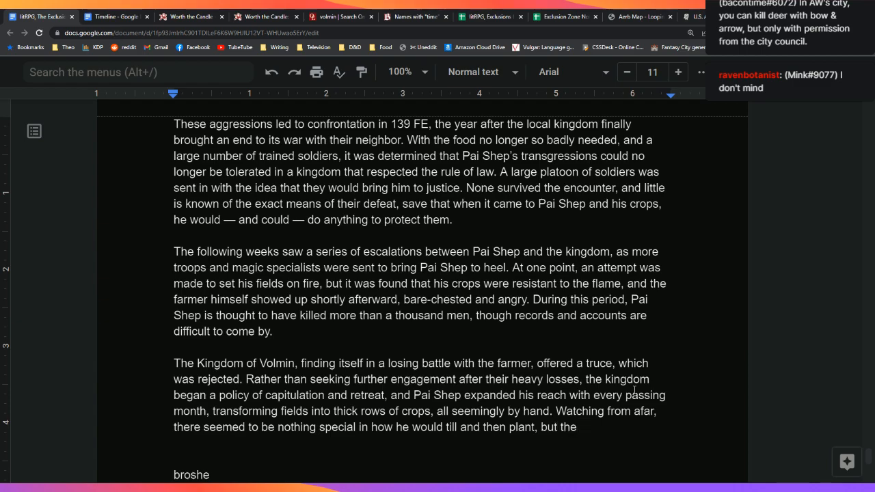
text(he)
key(BackSpace)
key(BackSpace)
key(BackSpace)
key(BackSpace)
key(BackSpace)
key(BackSpace)
text(he was doing)
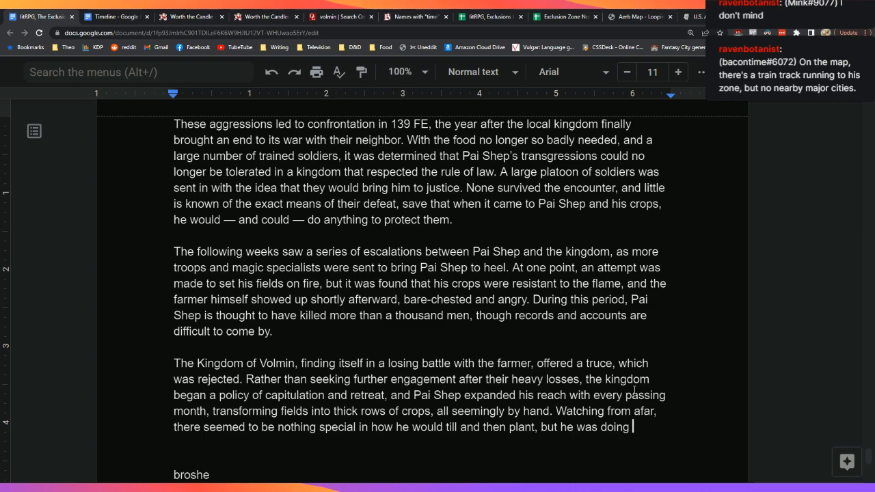
scroll(642, 259, down, 1)
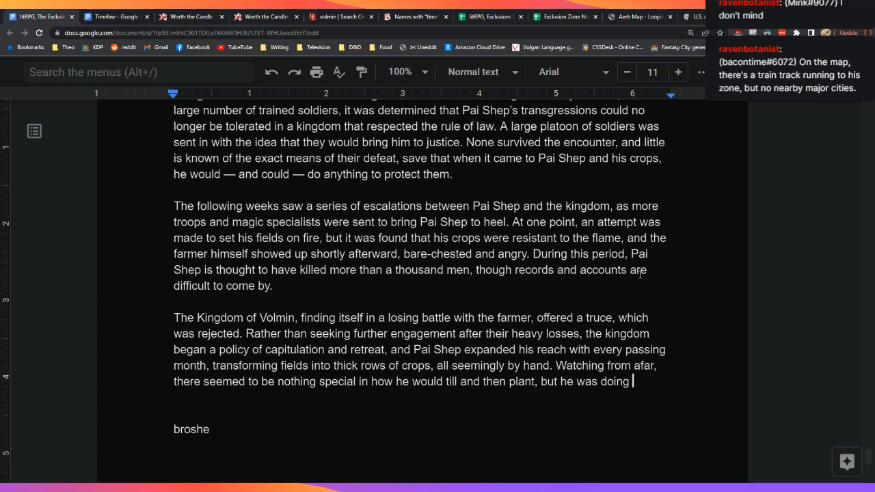
scroll(639, 274, down, 1)
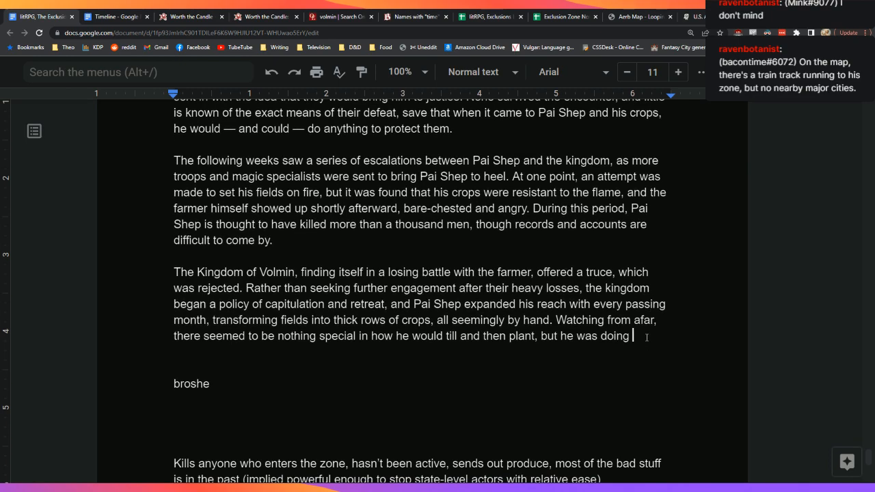
Step: End the paragraph: he maintained dozens of fields alone and fought like one of the era's most proficient fighters
double_click(647, 338)
click(655, 342)
text(this without)
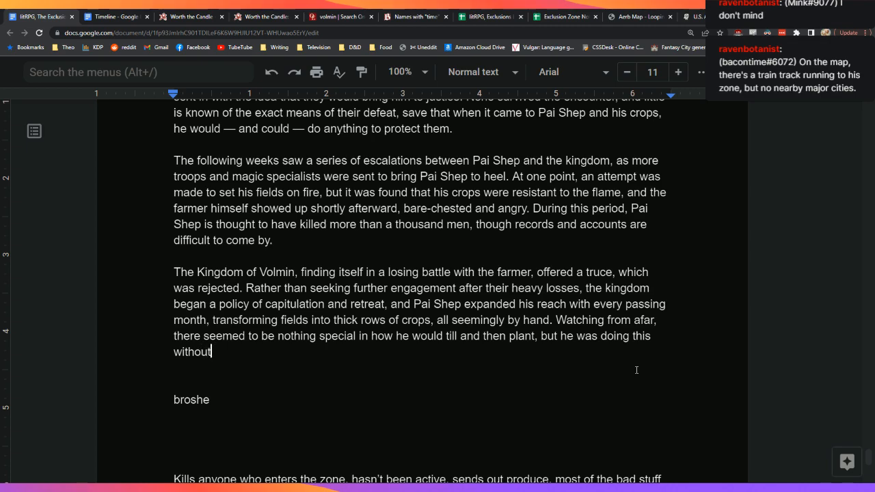
key(BackSpace)
key(BackSpace)
key(BackSpace)
key(BackSpace)
key(BackSpace)
key(BackSpace)
key(BackSpace)
key(BackSpace)
key(BackSpace)
key(BackSpace)
key(BackSpace)
key(BackSpace)
key(BackSpace)
key(BackSpace)
key(BackSpace)
key(BackSpace)
key(BackSpace)
key(BackSpace)
text(seemingly capable)
text( of maint)
text(aining )
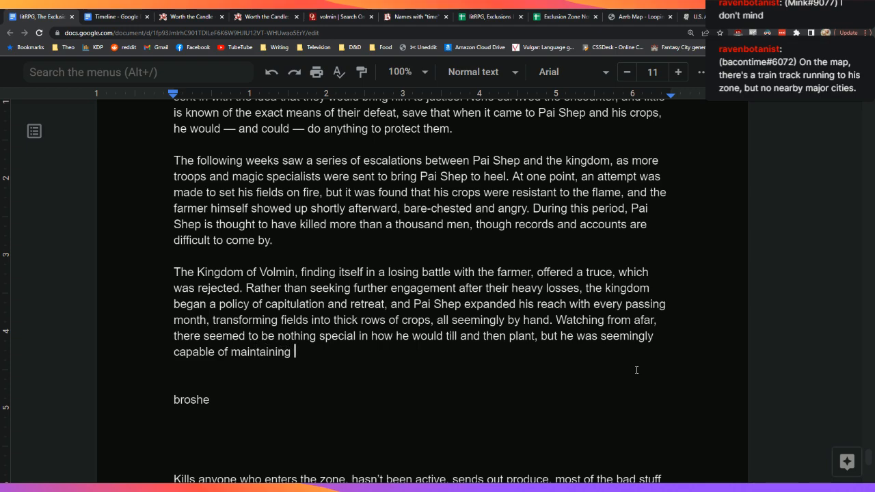
text(dozens of fields on )
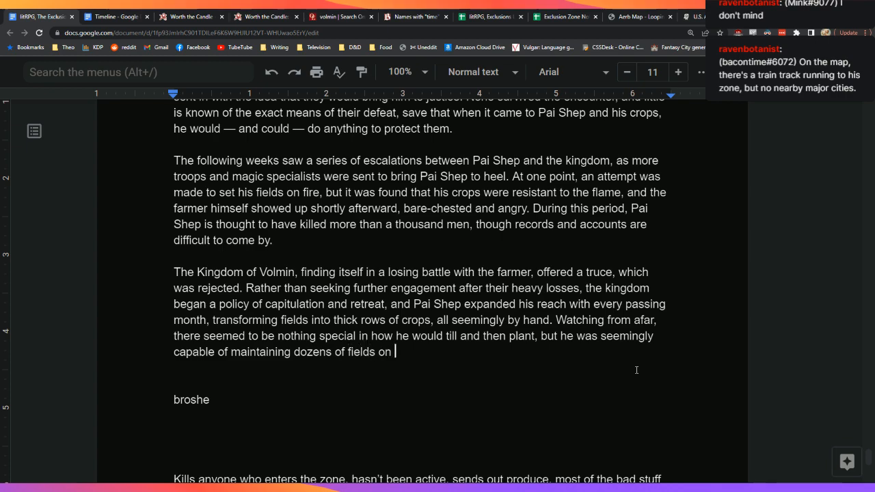
text(his own, and i)
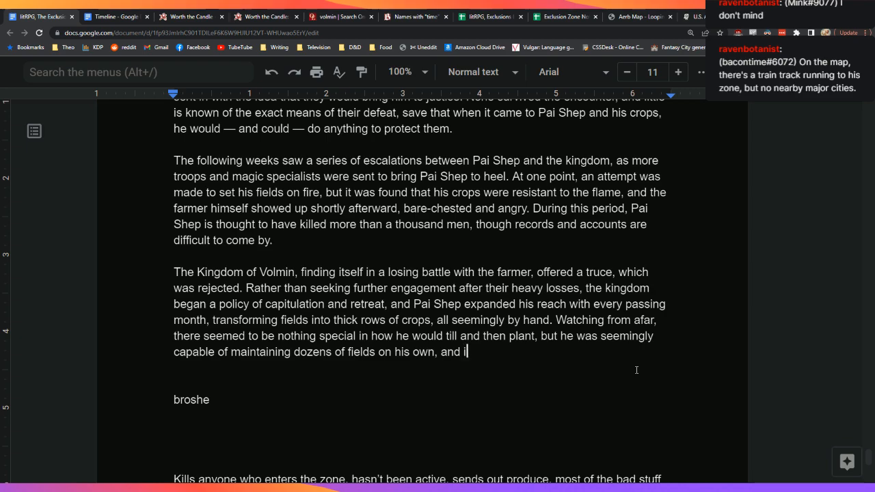
text(n combat, he mo)
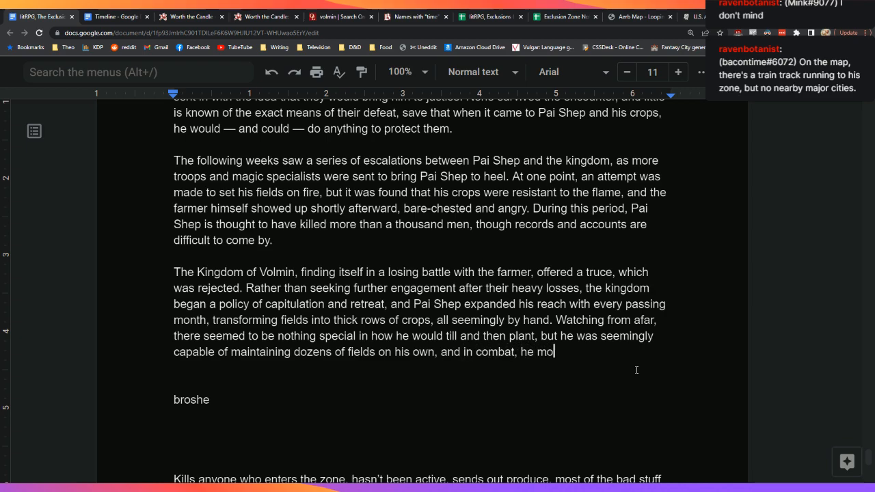
text(ved with)
text( such speed and)
text( grace)
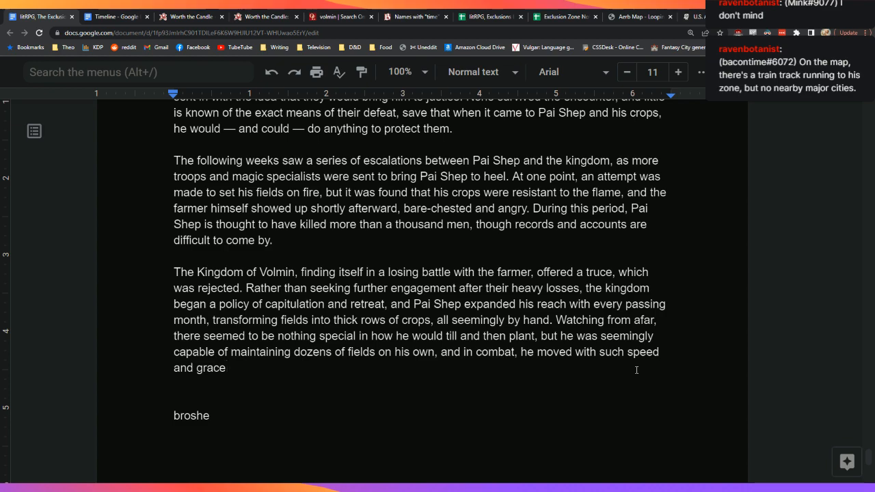
text( that it seemed)
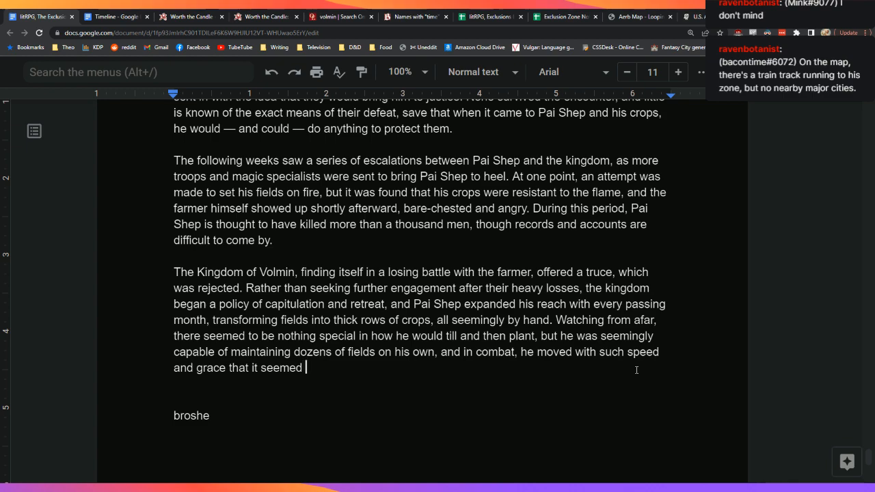
text( he might be)
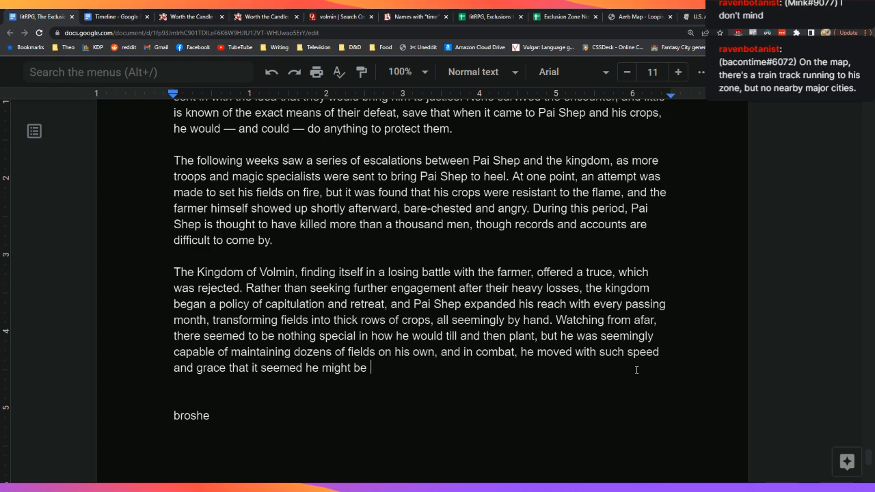
text(one of the )
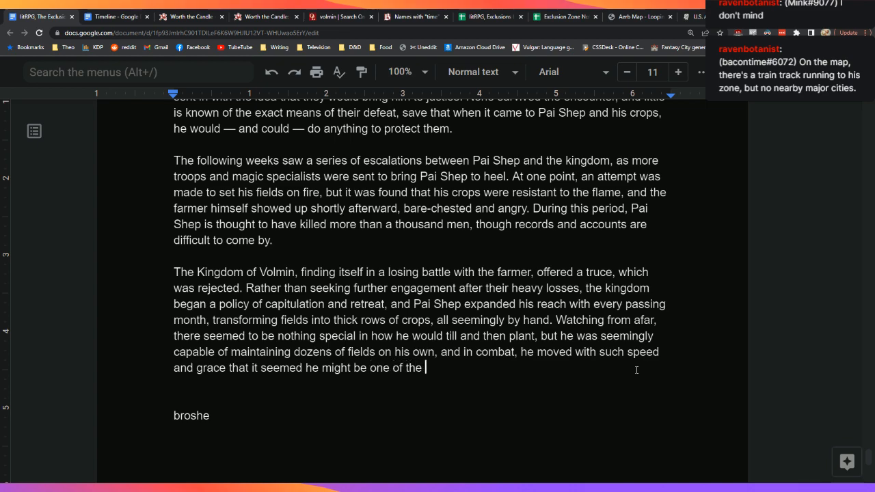
text(most proficient )
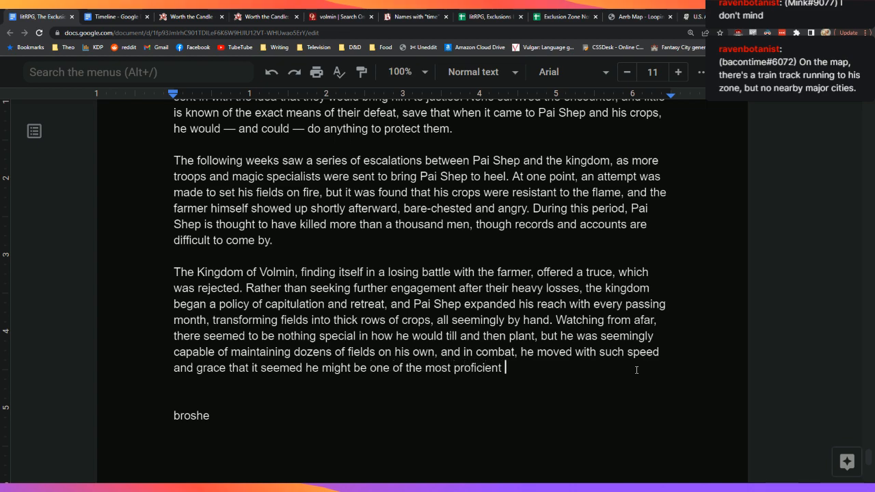
text(fighters)
key(BackSpace)
text(ers )
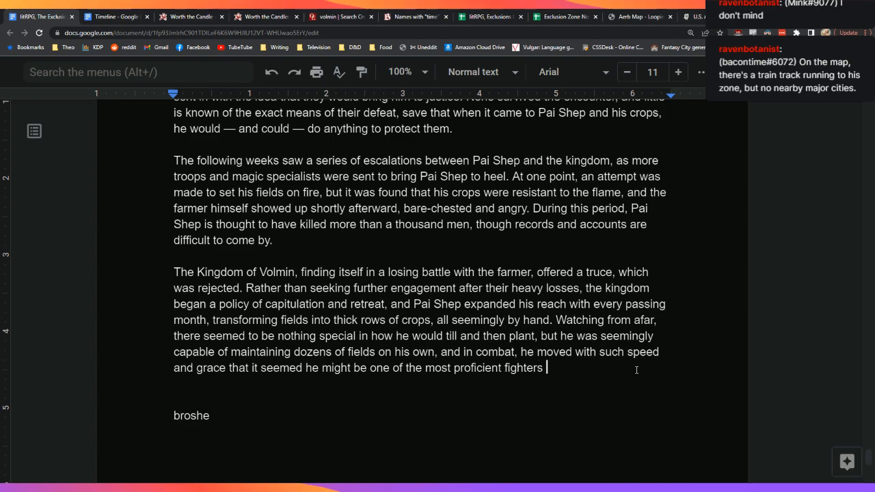
text(of the era.)
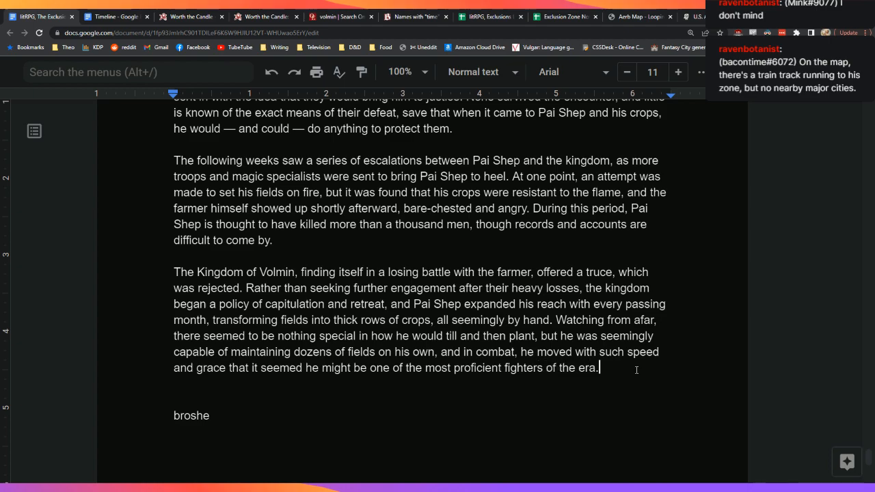
Step: Insert ', a broshe man,' after Pai Shep in the History opener
key(Up)
key(Up)
key(Up)
key(Up)
key(Up)
key(Up)
key(Up)
key(Up)
key(Up)
key(Up)
key(Up)
key(Up)
key(Up)
key(Up)
key(Up)
key(Up)
key(Up)
key(Up)
key(Up)
key(Up)
key(Up)
key(Up)
key(Up)
key(Up)
key(Up)
key(Up)
key(Up)
key(Up)
key(Up)
key(Up)
key(Down)
key(Down)
key(Down)
key(Up)
key(Up)
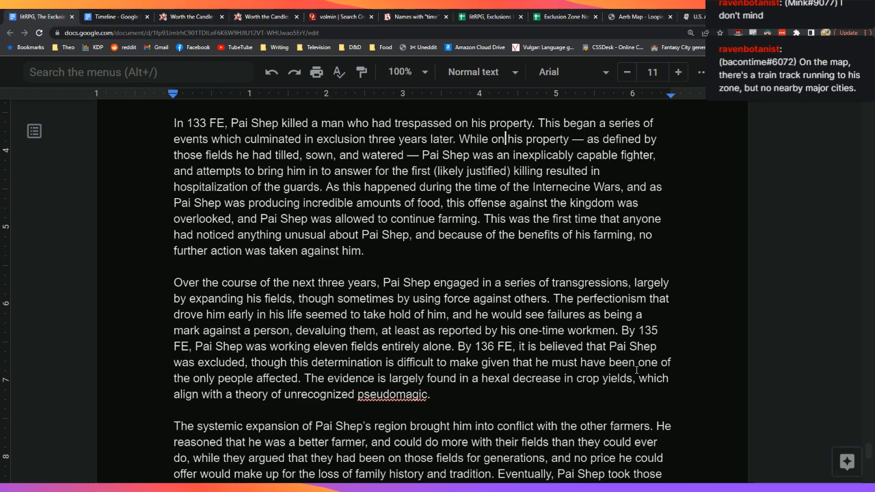
key(Up)
key(Up)
key(Up)
key(Up)
key(Up)
key(Up)
key(Up)
key(Up)
key(Up)
key(Up)
key(Up)
key(Up)
key(Up)
key(Up)
key(Up)
key(Up)
key(Up)
key(Up)
key(Up)
key(Right)
key(Right)
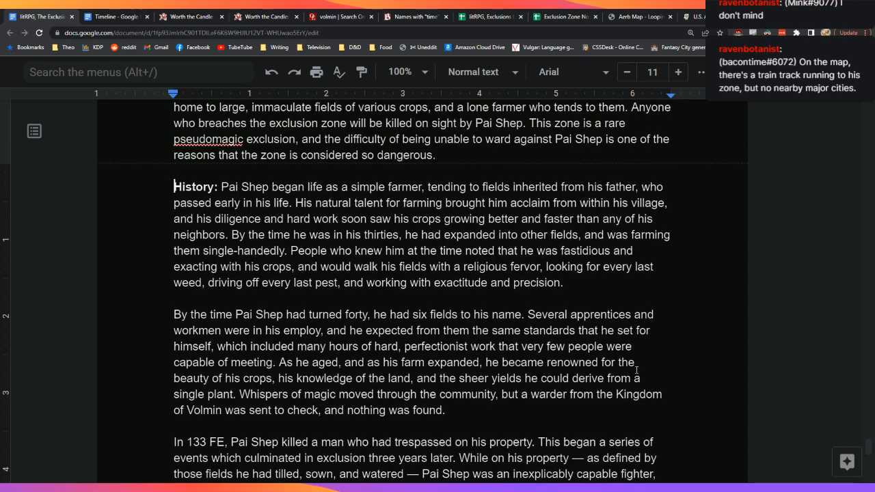
key(Left)
key(Left)
key(Left)
key(Left)
key(Left)
key(Left)
key(Left)
key(Left)
key(Left)
key(Right)
text(,)
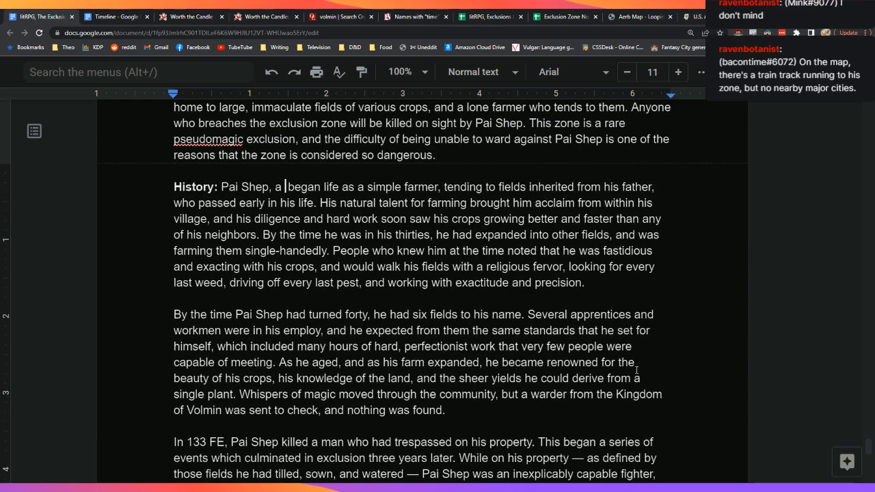
text( a broshe man,)
Step: Add a new blank paragraph after 'era.' at the end of the Volmin paragraph
key(Down)
key(Down)
key(Down)
key(Down)
key(Down)
key(Down)
key(Down)
key(Down)
key(Down)
key(Down)
key(Down)
key(Down)
key(Down)
key(Down)
key(Down)
key(Down)
key(Down)
key(Down)
key(Down)
key(Down)
key(Down)
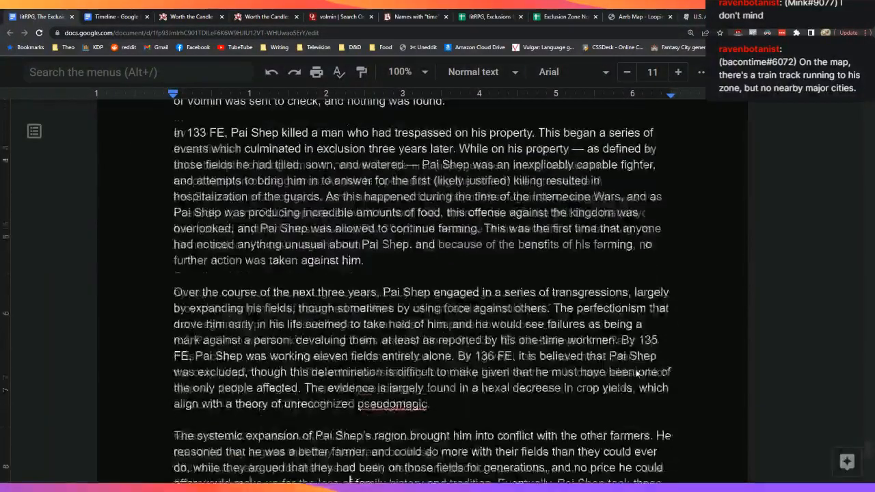
key(Down)
key(Down)
key(Down)
key(Down)
key(Down)
key(Down)
key(Down)
key(Down)
key(Down)
key(Down)
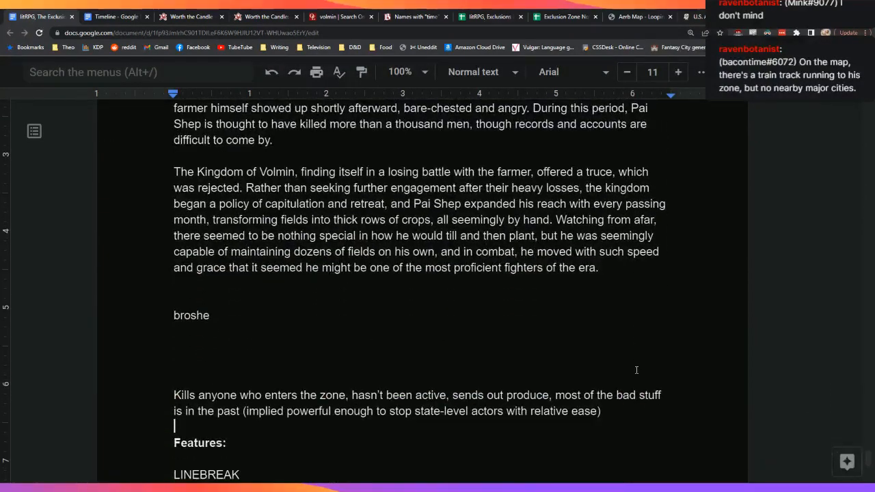
key(Up)
key(Up)
key(Up)
key(Up)
key(Up)
key(Up)
key(Up)
key(Down)
key(Down)
key(Up)
key(Down)
key(Return)
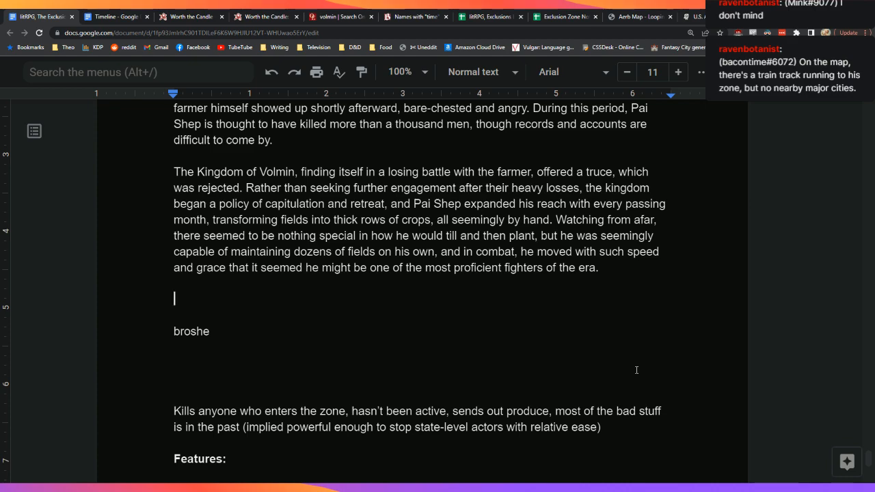
Step: Write a paragraph: Pai Shep's fields reach an invisible arc through the kingdom, later found to be the exclusion zone's edge
text(Evene)
key(BackSpace)
text(tually the expansion )
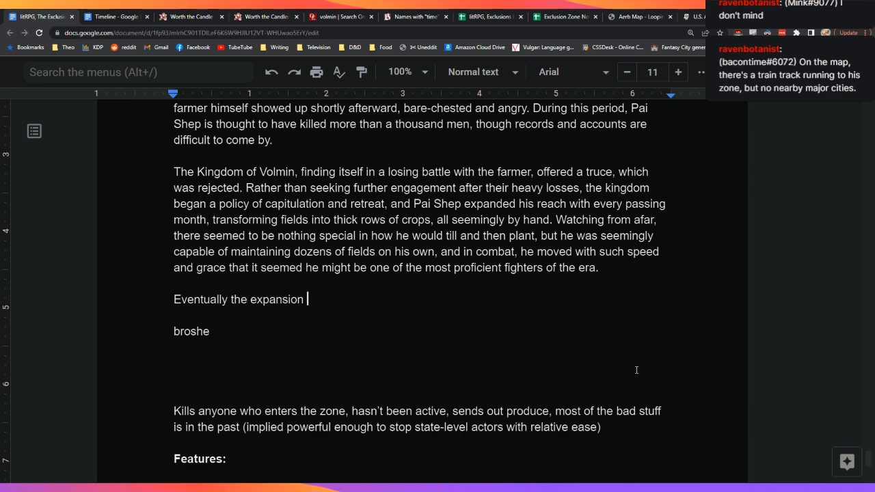
text(of Pai Shep's lands)
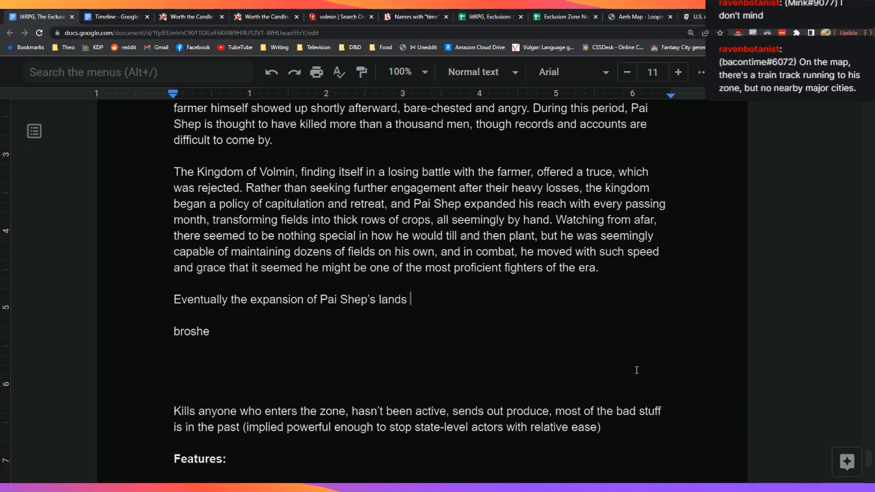
key(BackSpace)
key(BackSpace)
key(BackSpace)
key(BackSpace)
key(BackSpace)
key(BackSpace)
text(fields be)
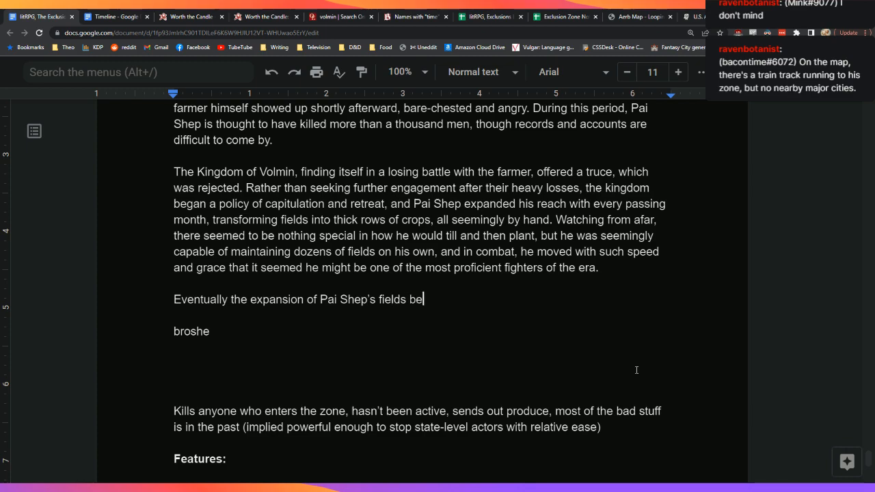
text(gan to butt up against)
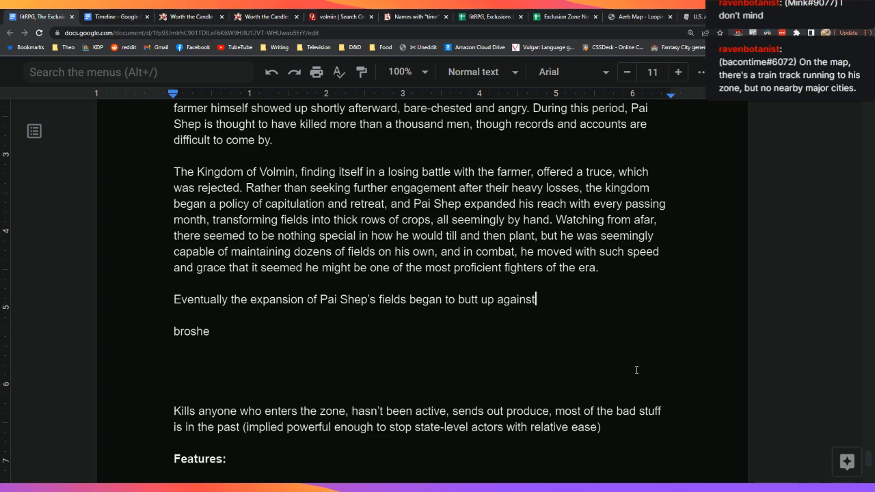
text( an invisbl)
key(BackSpace)
key(BackSpace)
text(ibile)
key(BackSpace)
key(BackSpace)
key(BackSpace)
key(BackSpace)
key(BackSpace)
text(ble lin)
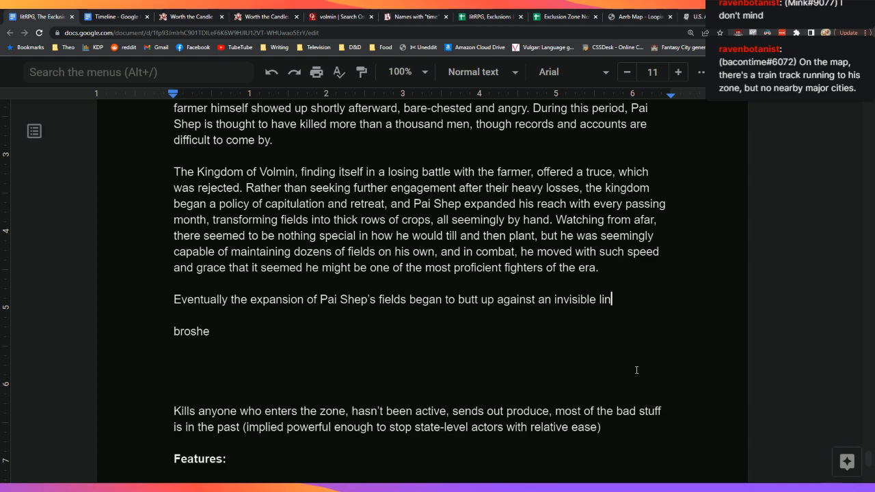
text(e through the k)
key(BackSpace)
key(BackSpace)
key(BackSpace)
key(BackSpace)
key(BackSpace)
key(BackSpace)
key(BackSpace)
key(BackSpace)
key(BackSpace)
key(BackSpace)
key(BackSpace)
key(BackSpace)
text(that tr)
text(aced an arc th)
text(rough the kingd)
text(om, which )
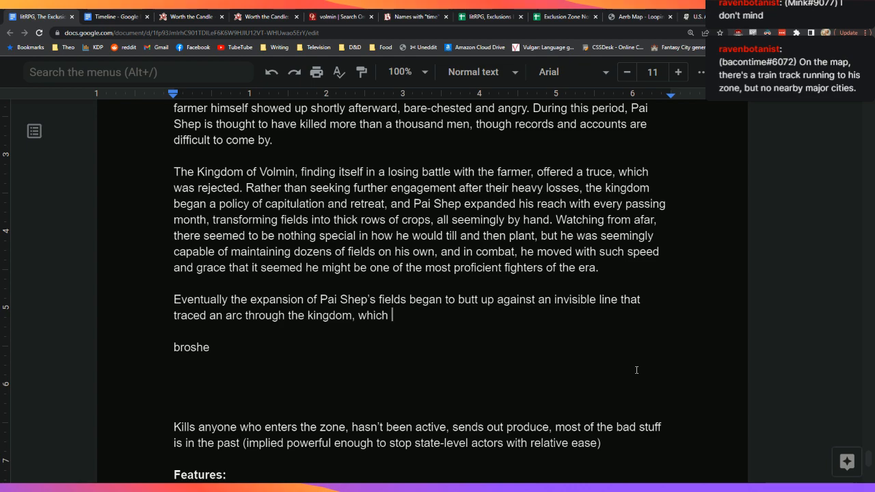
text(was later realized to be)
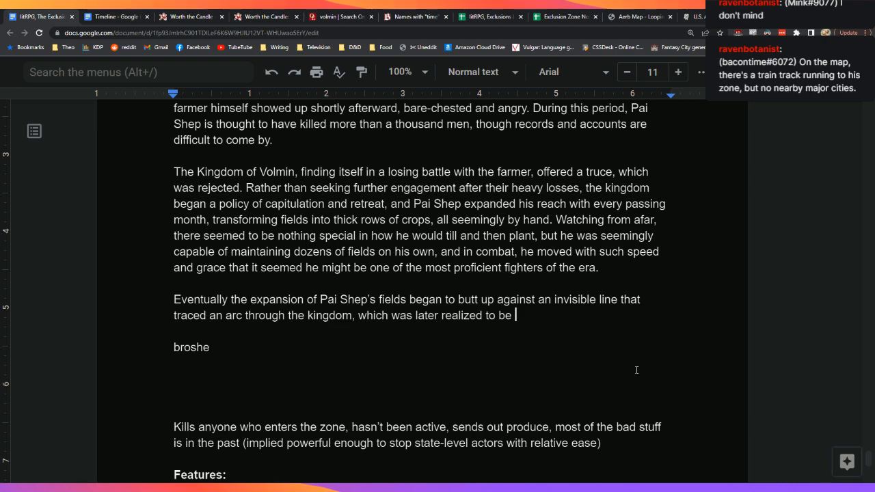
text( the line that marked the)
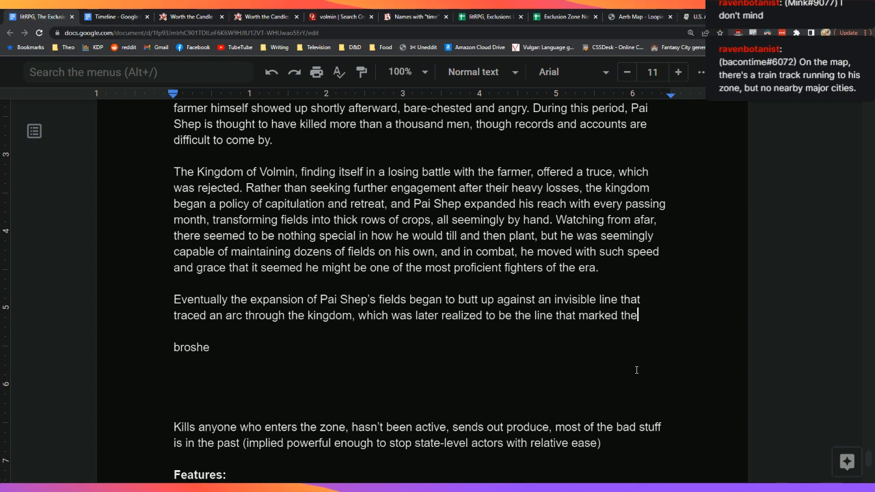
text( end of the exclusion zone.)
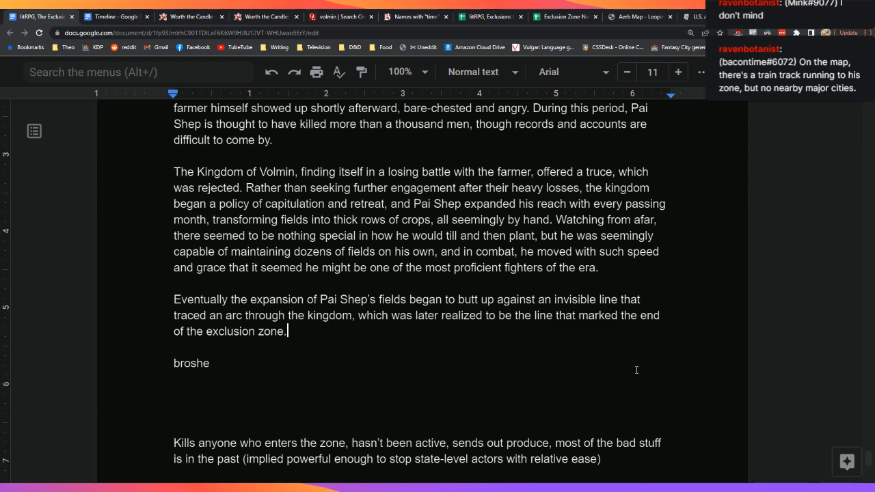
text(Once this happened, Pai Shep)
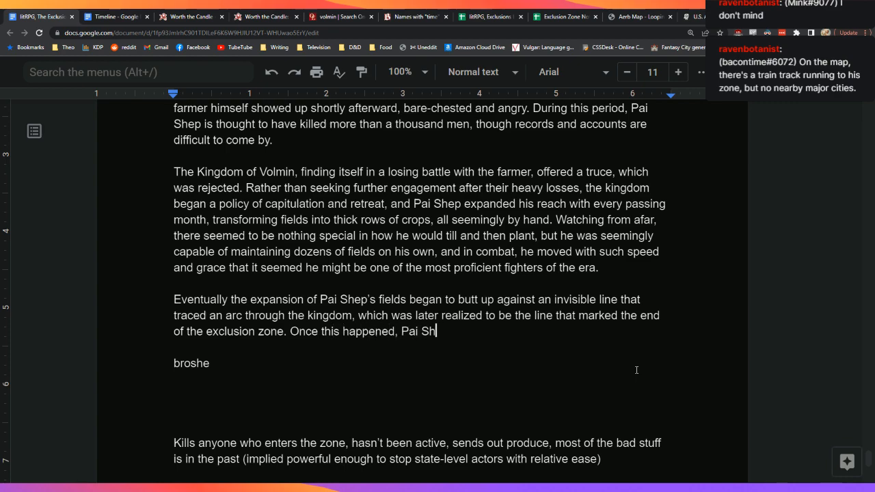
Step: Replace 'Once this happened' with 'Tracking of the slow expansion of fields'
key(BackSpace)
key(BackSpace)
key(BackSpace)
key(BackSpace)
key(BackSpace)
key(BackSpace)
key(BackSpace)
key(BackSpace)
key(BackSpace)
key(BackSpace)
key(BackSpace)
key(BackSpace)
key(BackSpace)
key(BackSpace)
key(BackSpace)
key(BackSpace)
key(BackSpace)
key(BackSpace)
key(BackSpace)
key(BackSpace)
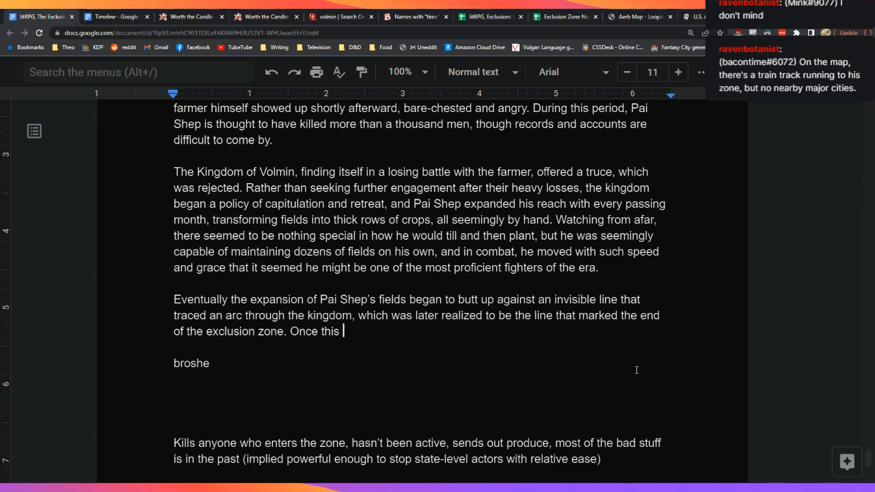
text(Slow)
key(BackSpace)
key(BackSpace)
key(BackSpace)
key(BackSpace)
text(Track)
key(BackSpace)
text(king of the slo)
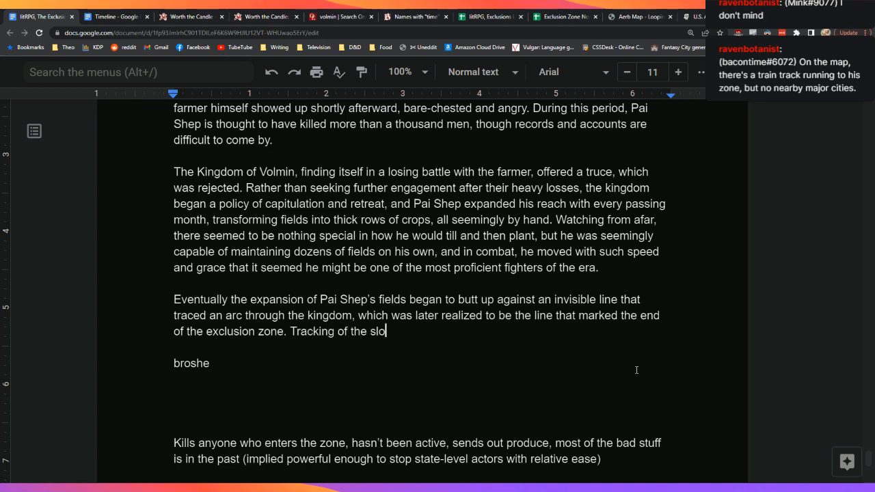
text(w expansion)
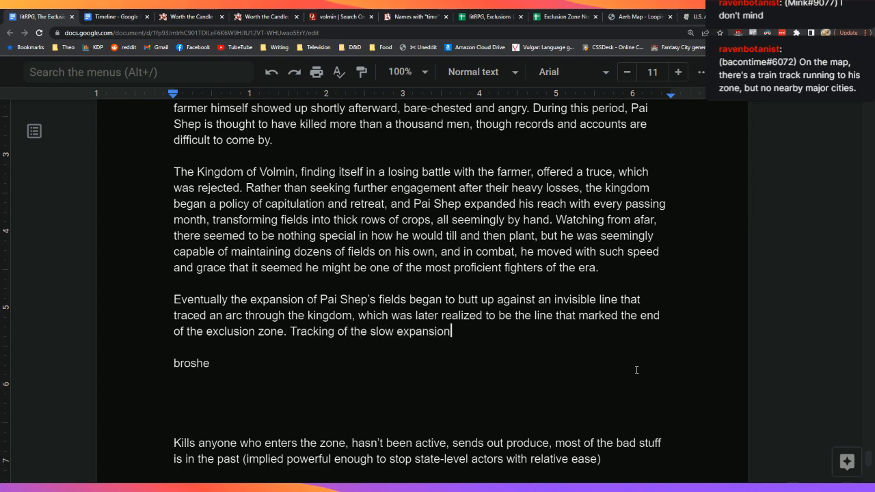
text( of fields )
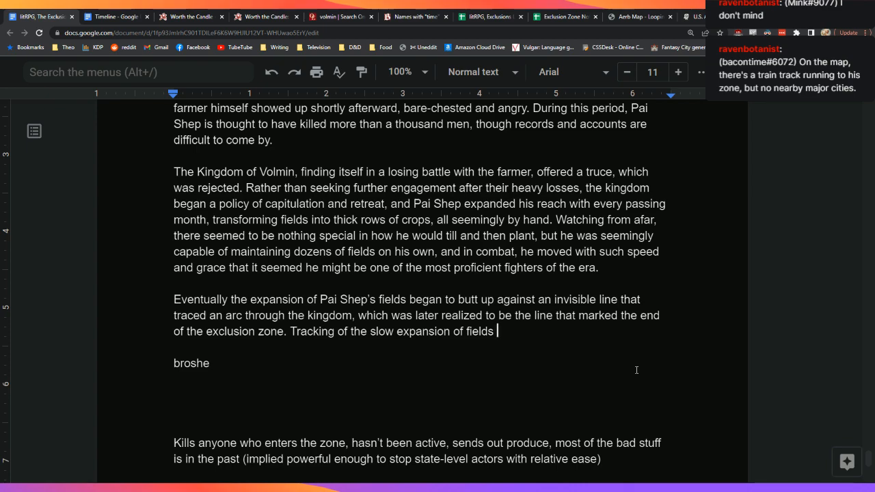
text(began)
Step: Continue the sentence with 'showed that they would eventually reach the major city of'
key(BackSpace)
key(BackSpace)
key(BackSpace)
key(BackSpace)
key(BackSpace)
key(BackSpace)
text(show)
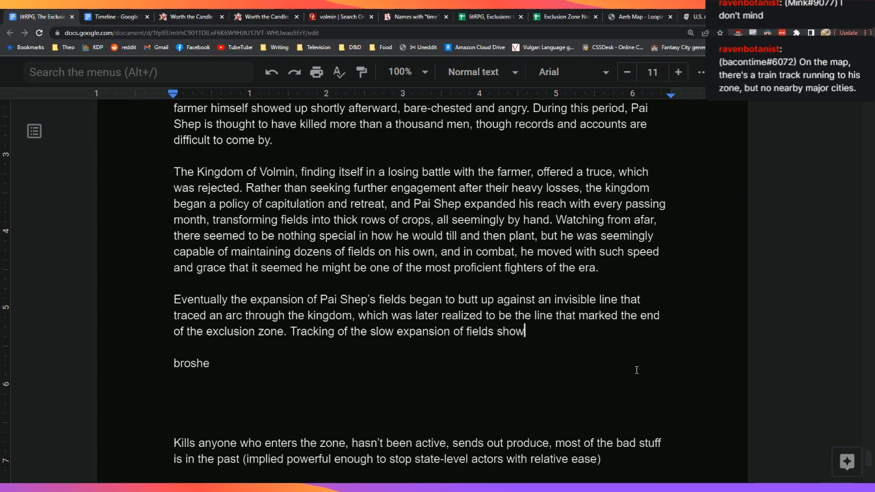
text(ed that it would)
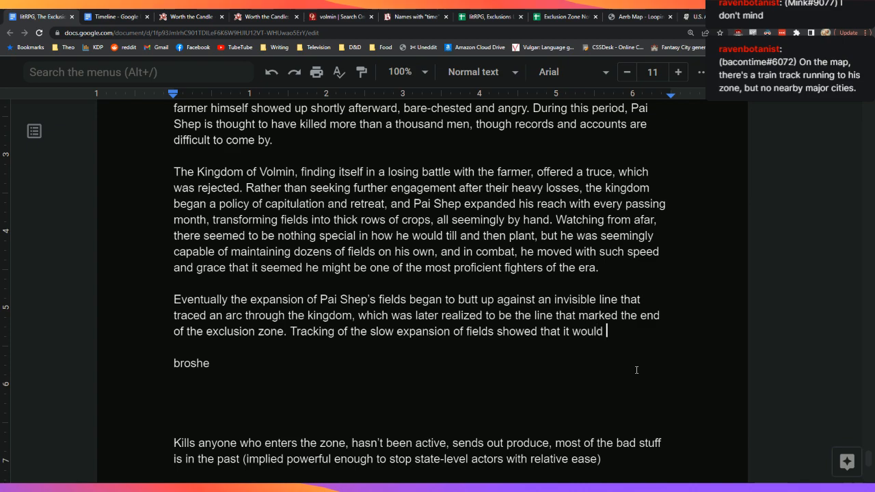
key(BackSpace)
key(BackSpace)
key(BackSpace)
key(BackSpace)
key(BackSpace)
key(BackSpace)
key(BackSpace)
key(BackSpace)
text(they would ex)
key(BackSpace)
text(ventually reach)
key(BackSpace)
key(BackSpace)
text(ch the)
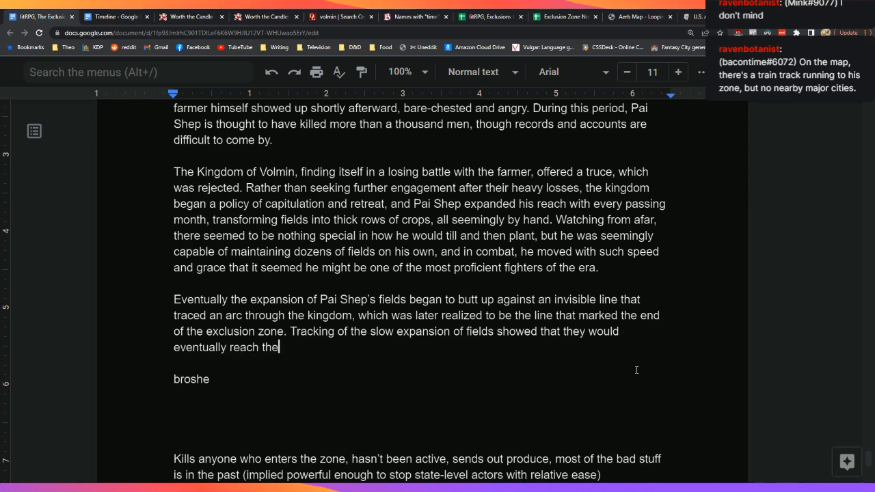
text( major city of)
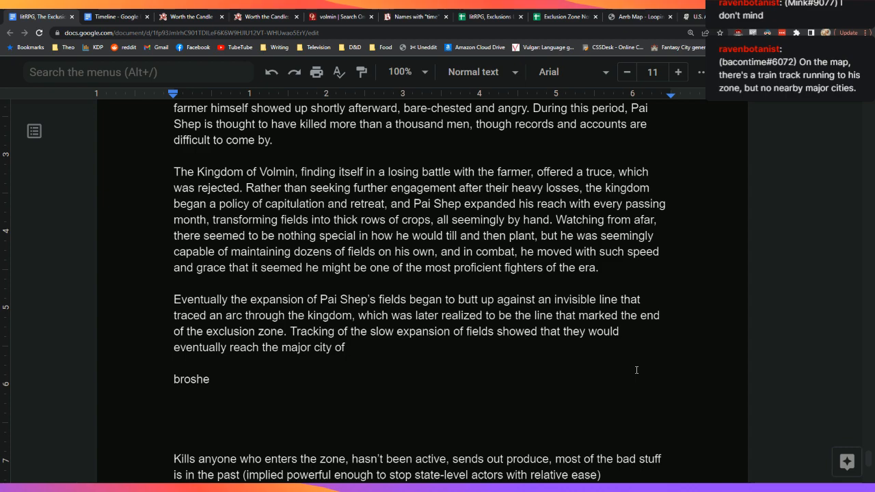
click(322, 12)
double_click(337, 74)
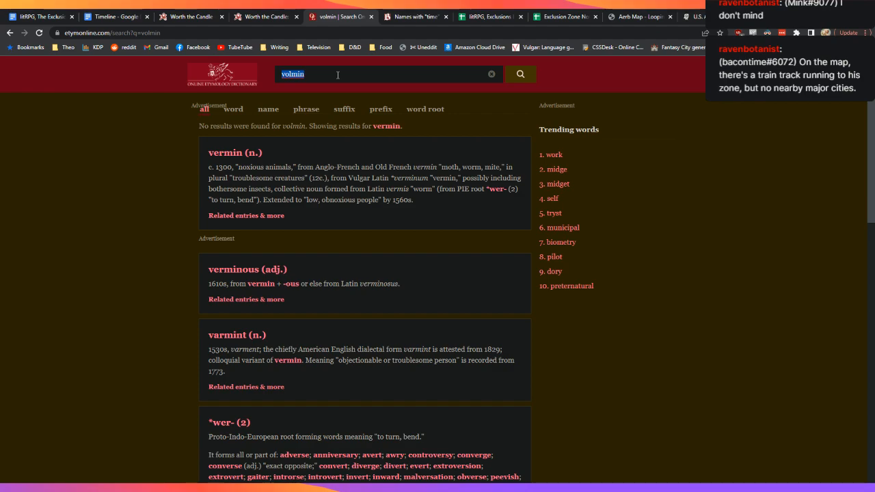
text(urban)
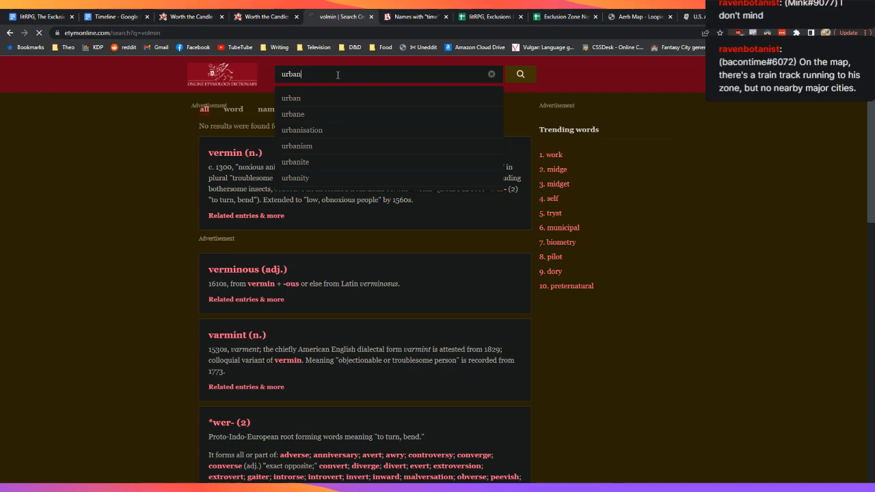
key(Return)
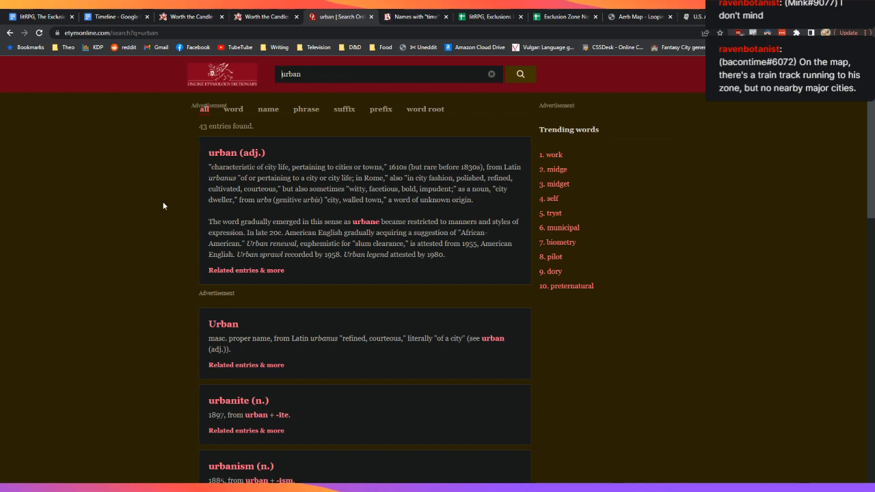
scroll(162, 202, down, 4)
scroll(162, 204, up, 4)
click(13, 12)
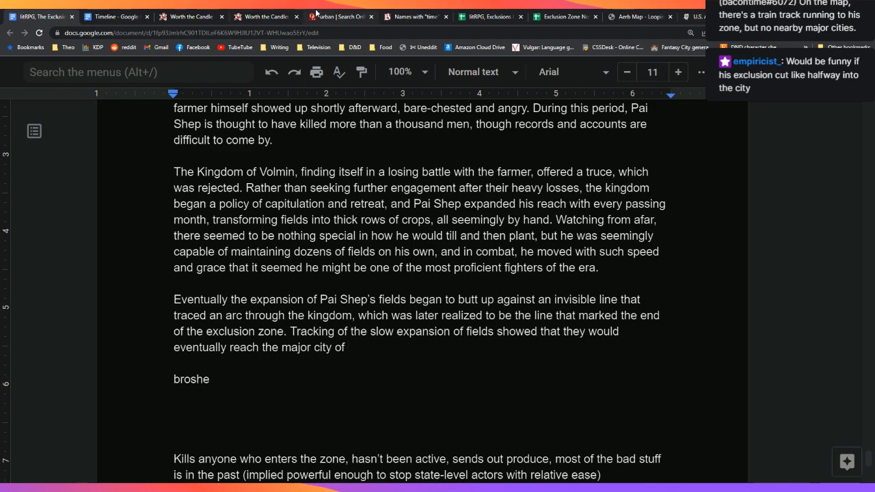
key(ctrl+t)
text(tra)
key(Return)
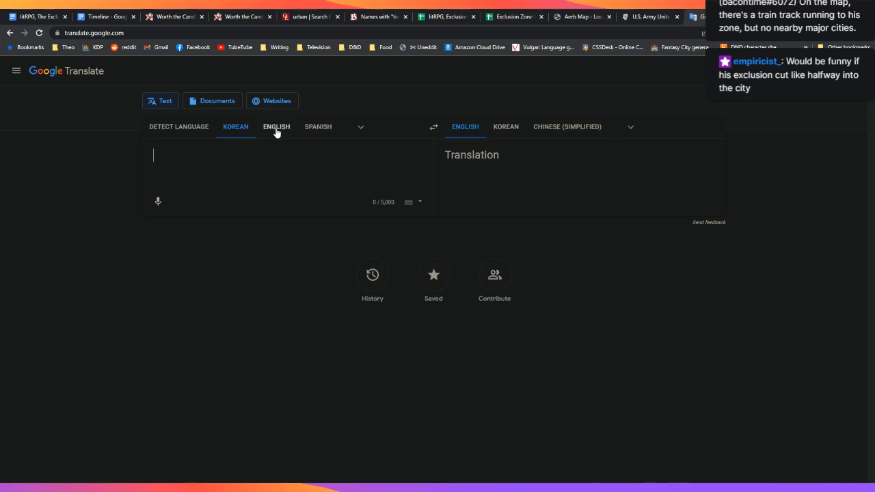
click(179, 131)
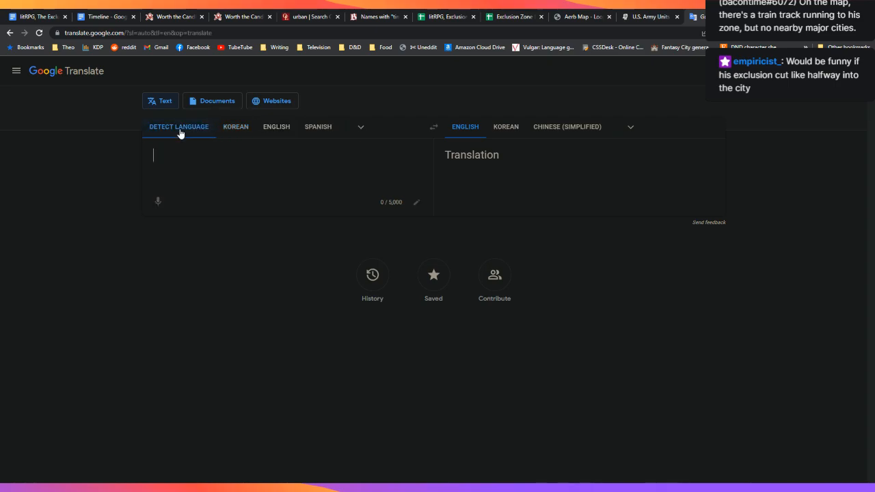
text(pai shep)
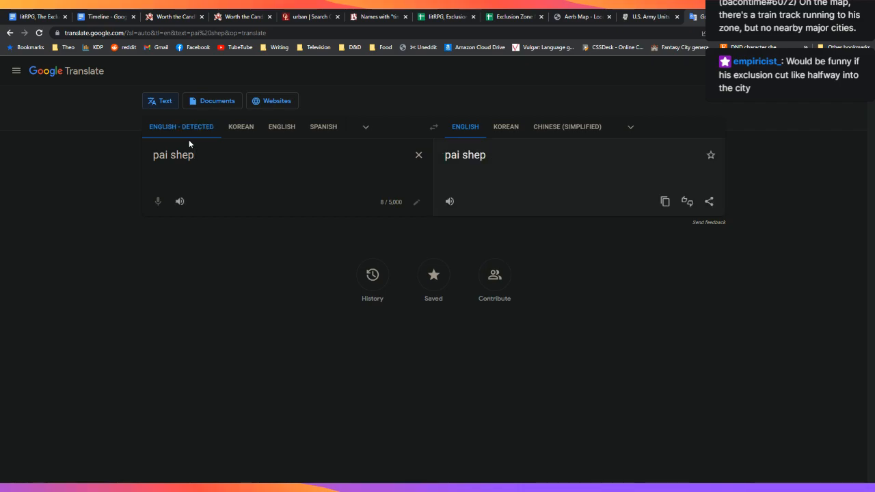
key(ctrl+a)
key(BackSpace)
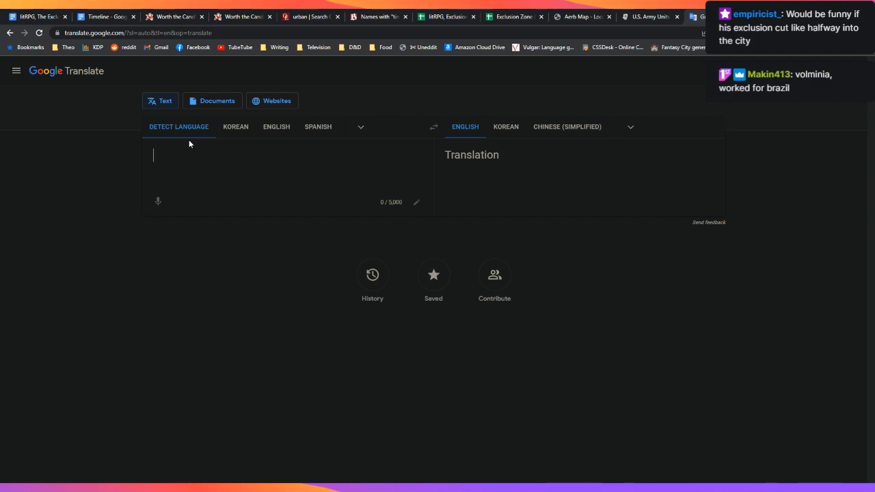
click(47, 11)
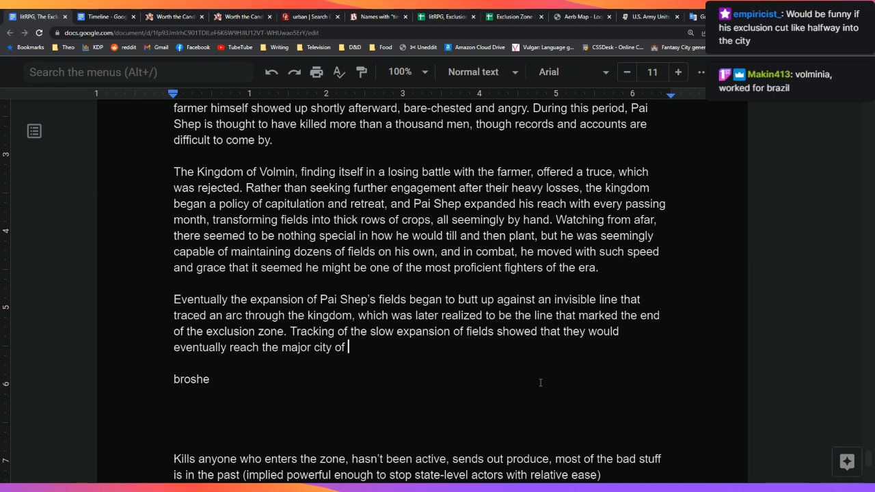
Step: Name the city at the sentence's end, replacing the tentative 'Parrdin' with 'Olmstad'
text(P)
text(a)
text(rr)
text(din)
key(BackSpace)
key(BackSpace)
key(BackSpace)
key(BackSpace)
key(BackSpace)
key(BackSpace)
key(BackSpace)
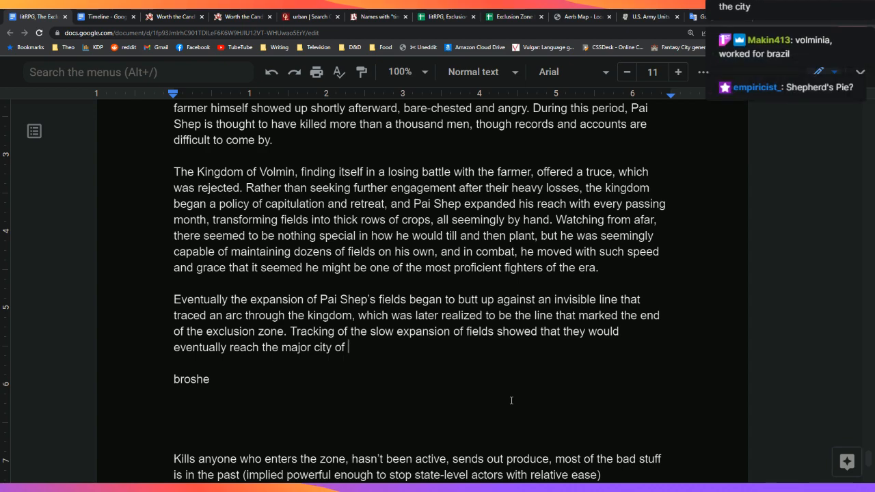
text(Olm)
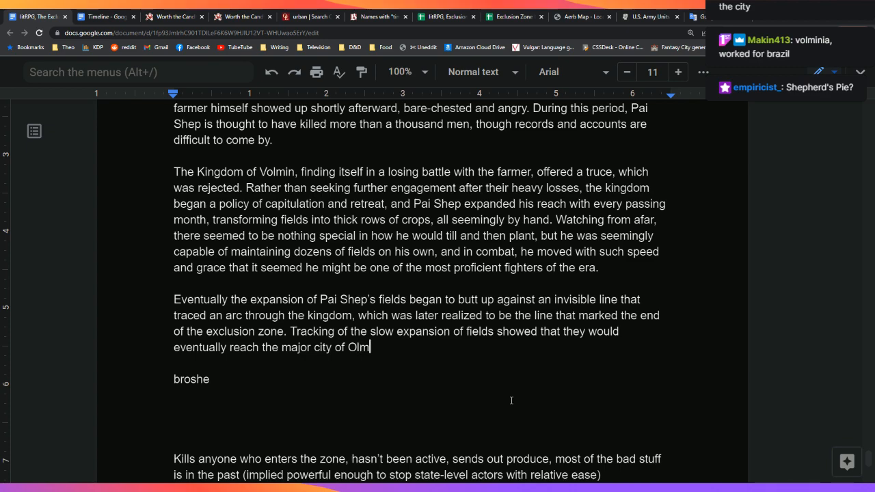
text(st)
Step: Accept the spelling suggestion 'Olmsted', then look up Olmsted in the dictionary
click(387, 350)
scroll(492, 366, down, 1)
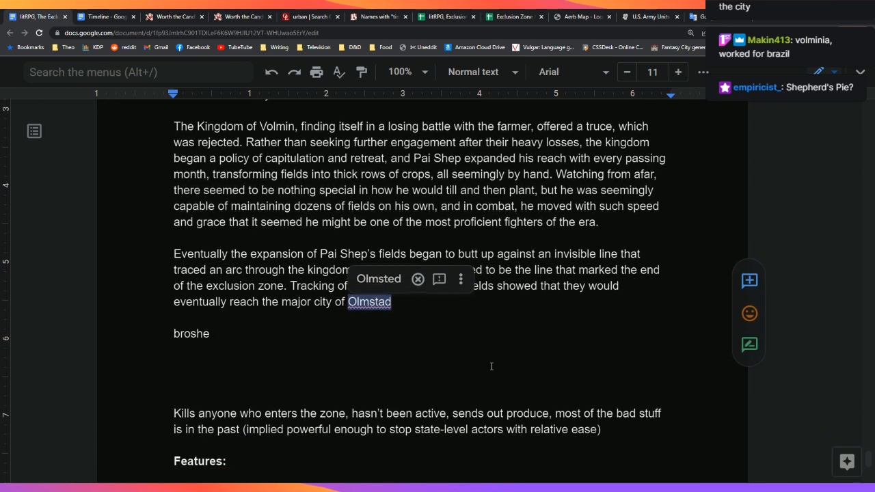
click(366, 278)
double_click(375, 303)
right_click(375, 311)
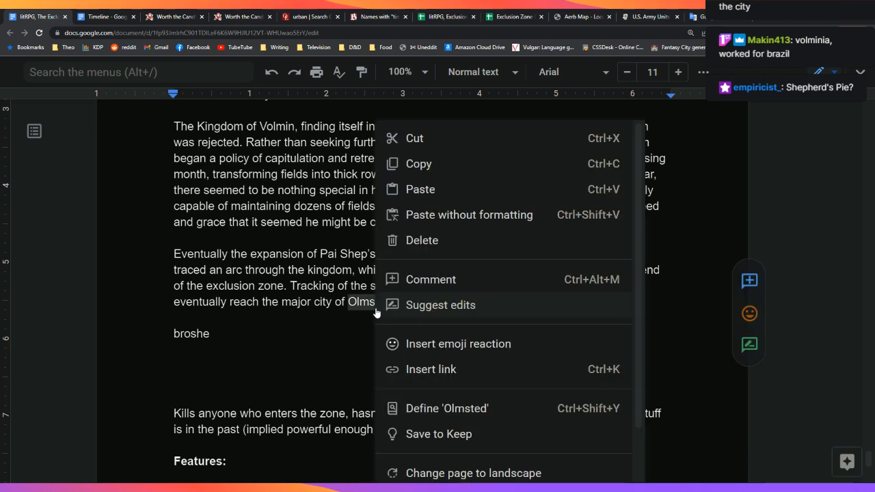
click(448, 408)
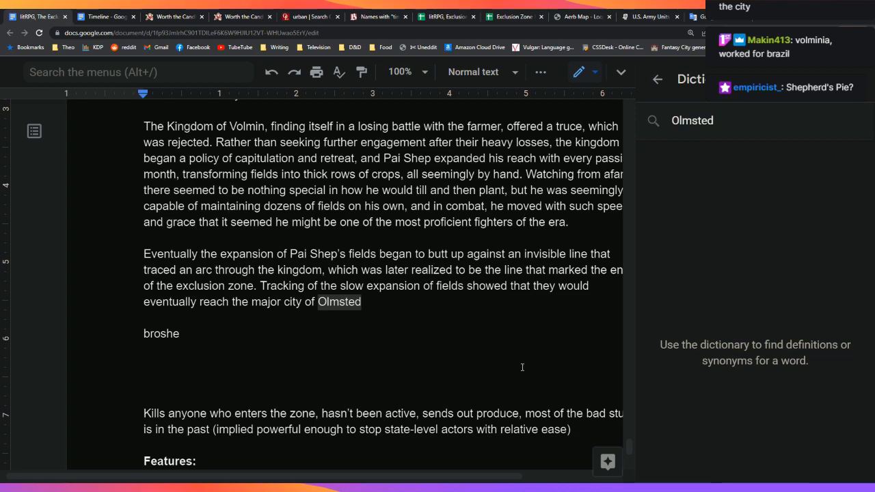
click(853, 80)
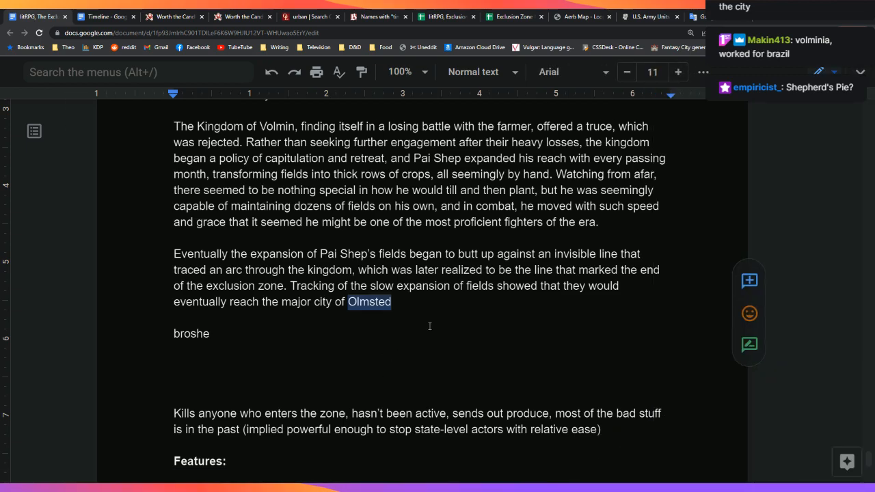
Step: Replace the city name Olmsted with the placeholder '[TODO]'
click(411, 302)
key(BackSpace)
key(BackSpace)
key(BackSpace)
key(BackSpace)
key(BackSpace)
key(BackSpace)
key(BackSpace)
key(BackSpace)
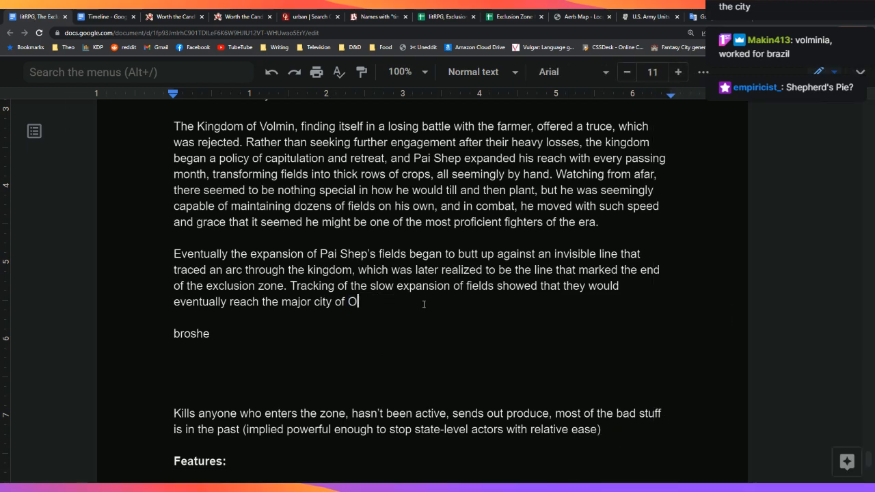
text([TODO])
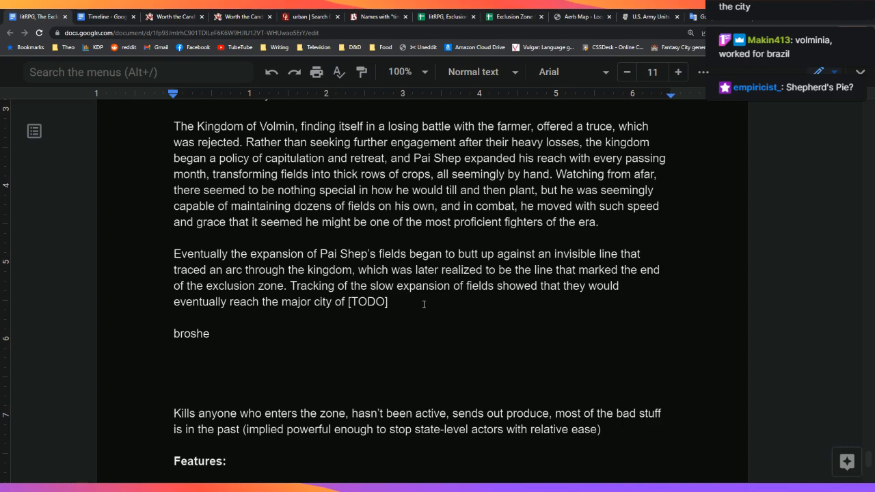
Step: Check the word count of the selected passage with Ctrl+Shift+C
scroll(285, 401, down, 4)
drag(345, 330, 168, 124)
key(ctrl+shift+c)
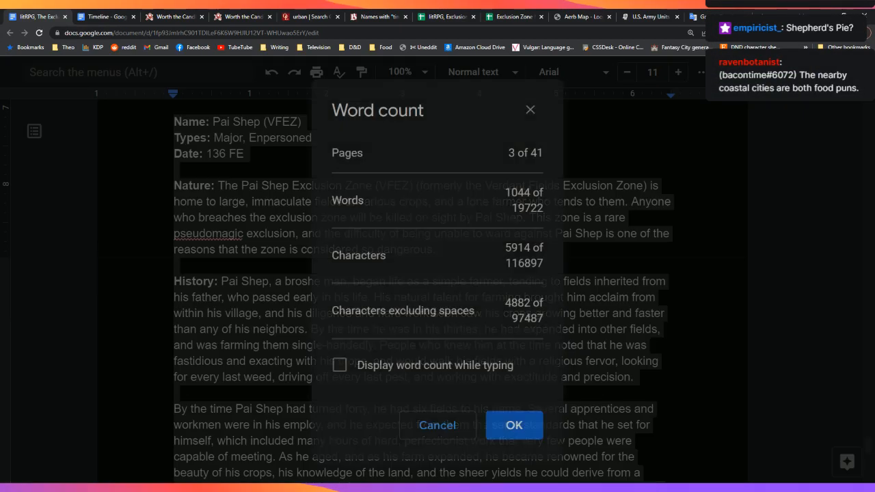
click(504, 420)
click(537, 342)
scroll(541, 350, down, 1)
scroll(540, 350, down, 12)
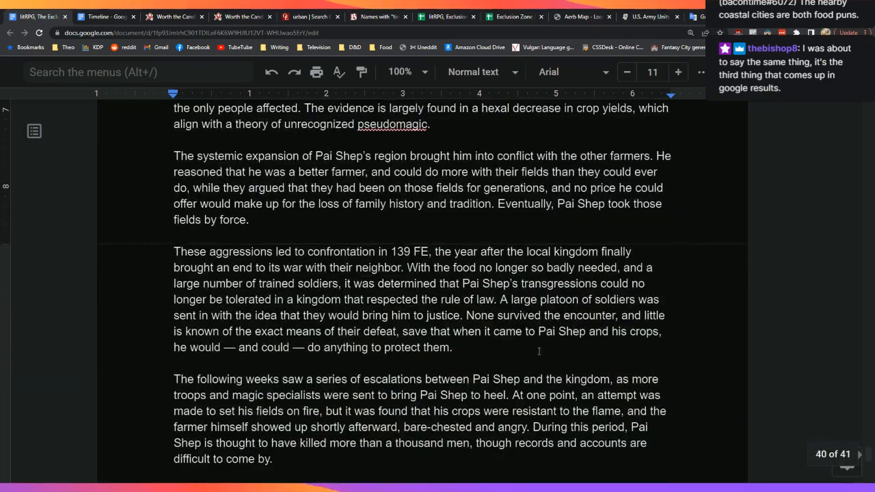
scroll(540, 353, down, 3)
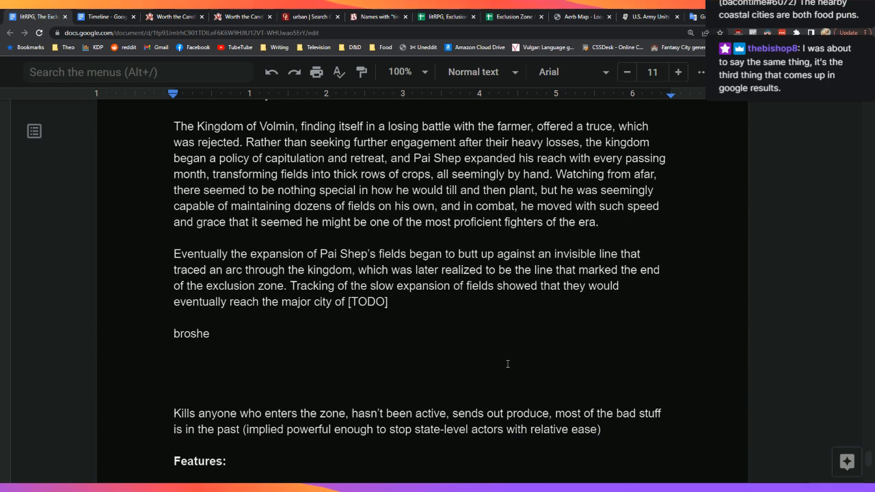
Step: Expand the placeholder to '[TODO: food pun]' and continue the sentence after it with ', and'
click(386, 302)
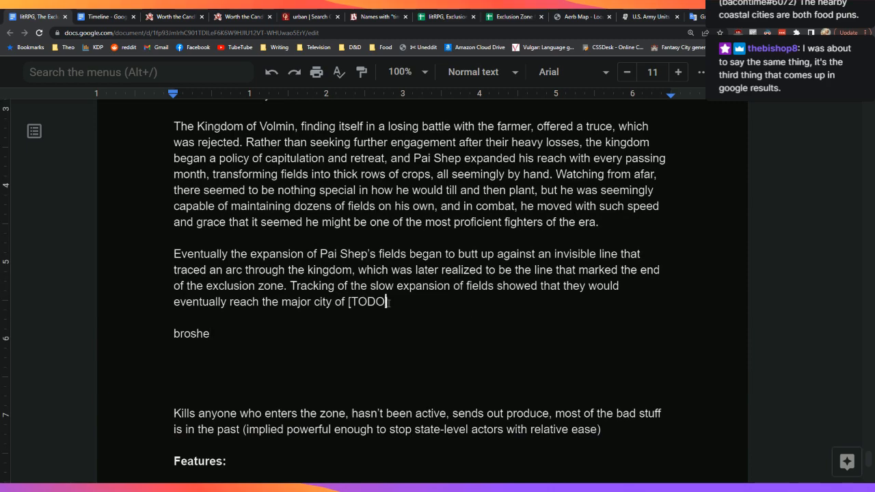
text(: food pun])
key(Down)
key(Down)
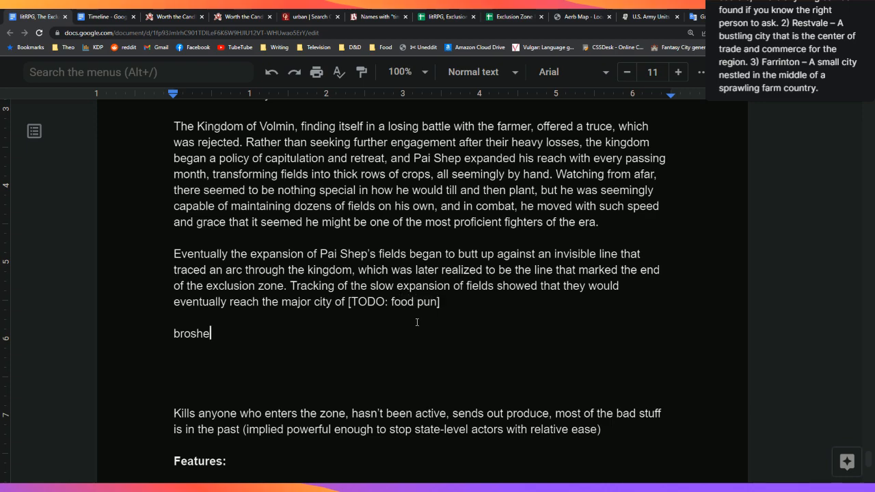
key(Left)
key(Left)
key(Left)
key(Left)
key(Left)
key(Left)
key(Left)
text(, and)
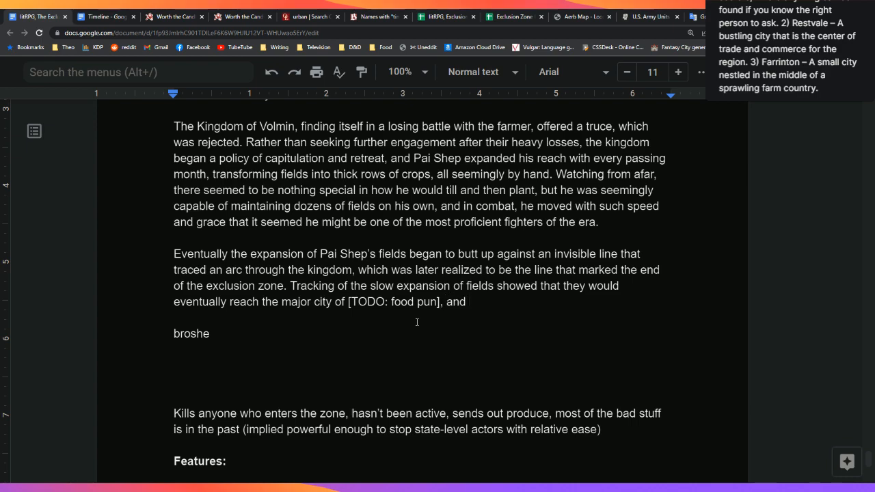
key(BackSpace)
key(BackSpace)
Step: Add 'Rather than evacuate, much of the city settled in for a siege' with neighbors' help; begin 'In the era of the Sec'
text(where)
key(BackSpace)
key(BackSpace)
key(BackSpace)
key(BackSpace)
key(BackSpace)
key(BackSpace)
key(BackSpace)
key(BackSpace)
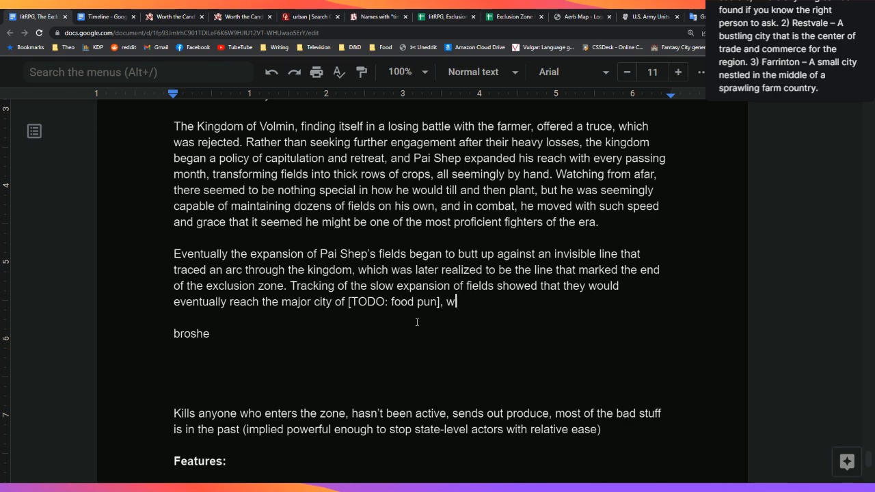
text(. Rather than ev)
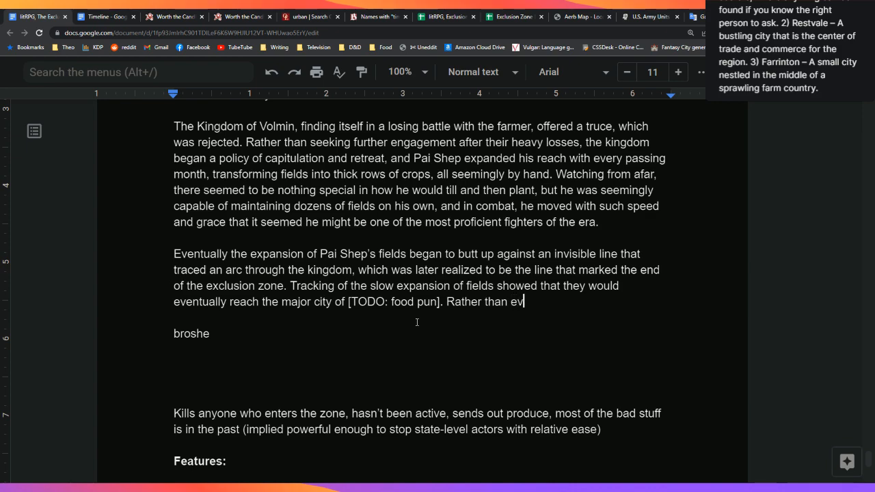
text(acuate,)
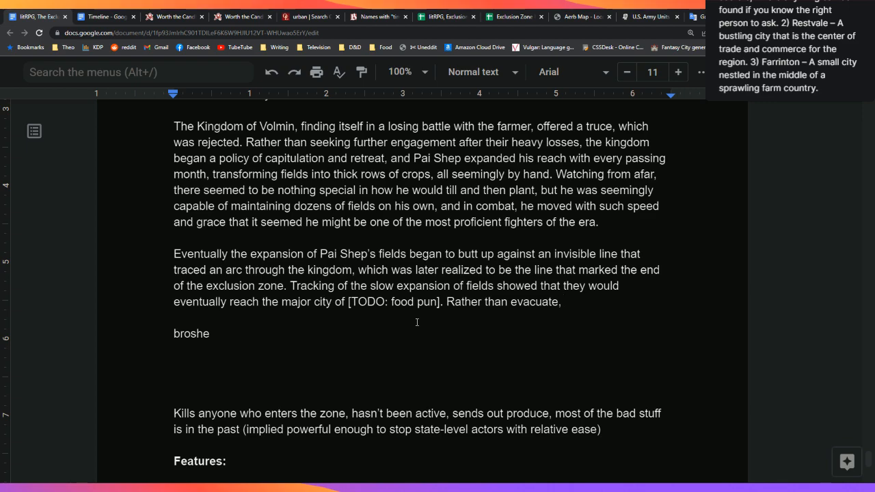
text(hey moved out)
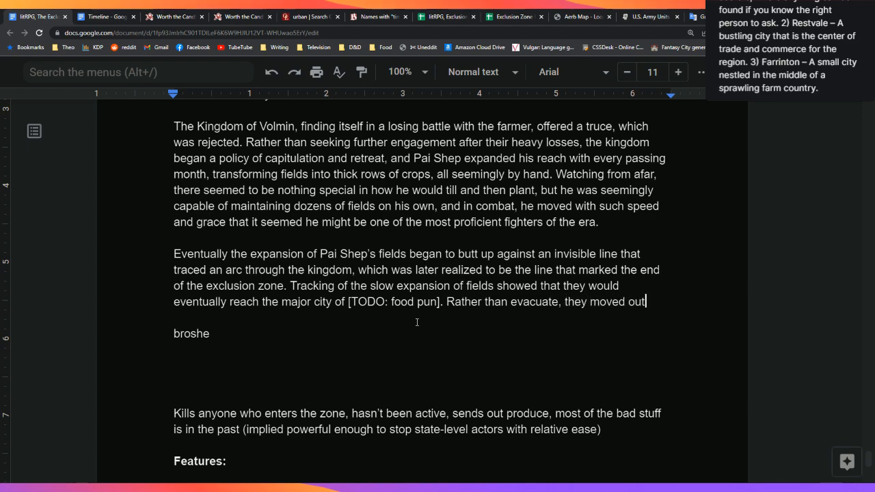
key(BackSpace)
key(BackSpace)
key(BackSpace)
key(BackSpace)
key(BackSpace)
key(BackSpace)
key(BackSpace)
key(BackSpace)
text(settled in for)
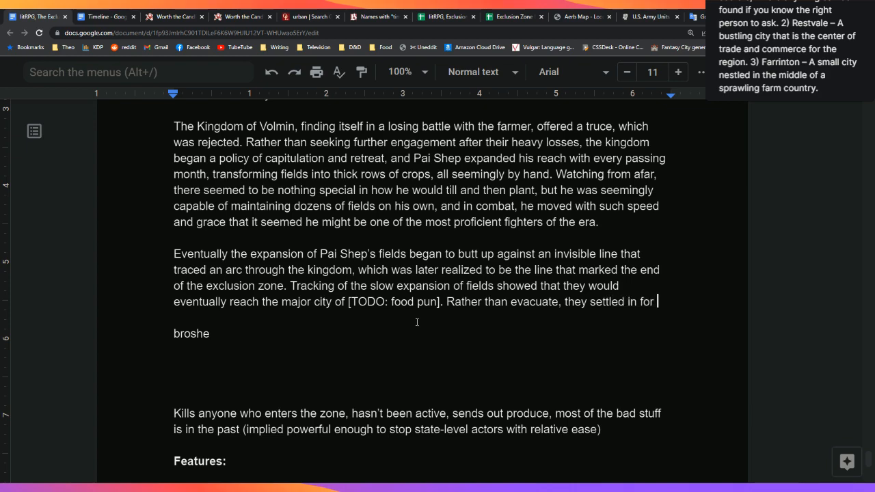
key(BackSpace)
key(BackSpace)
key(BackSpace)
key(BackSpace)
key(BackSpace)
key(BackSpace)
key(BackSpace)
key(BackSpace)
key(BackSpace)
key(BackSpace)
key(BackSpace)
key(BackSpace)
key(BackSpace)
key(BackSpace)
key(BackSpace)
key(BackSpace)
key(BackSpace)
key(BackSpace)
key(BackSpace)
text(much of the ci)
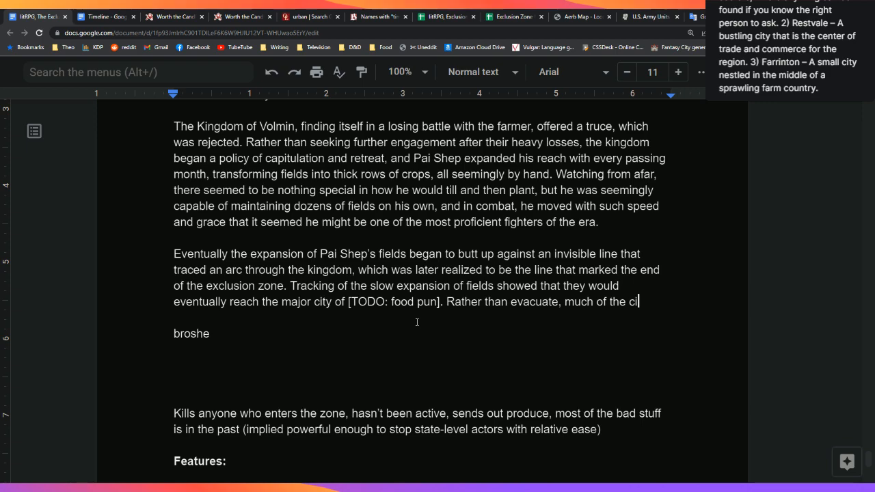
text(ty settled in fo)
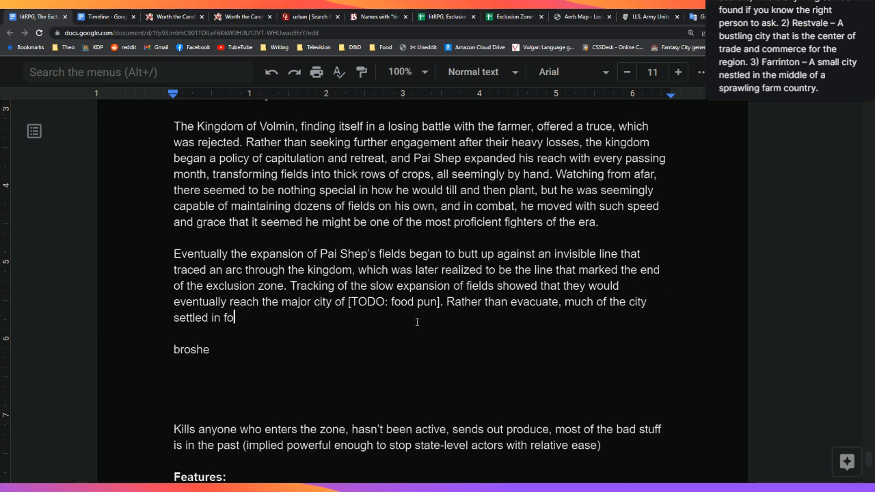
text(r a siege, with as much power as they could muster from their neigh)
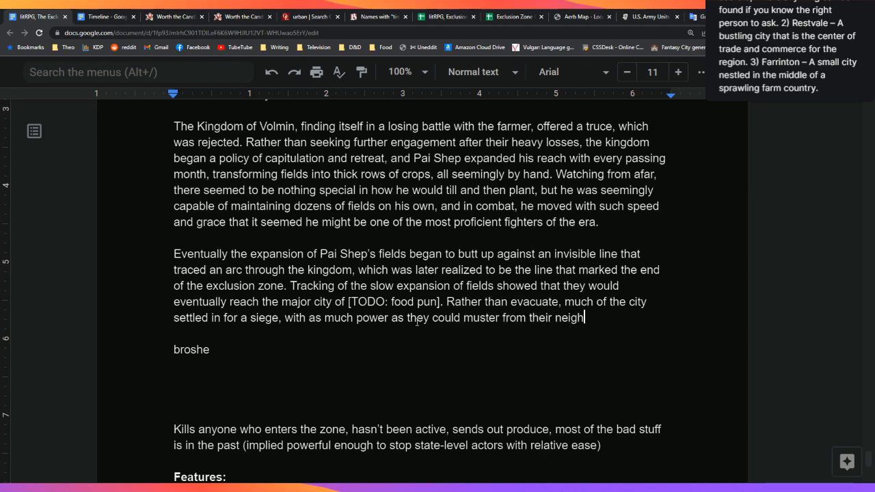
text(bors. In the era of the Sec)
Step: Write 'In the era of the Second Empire, it seems likely that Pai Shep could have been…'
key(BackSpace)
text(econd E)
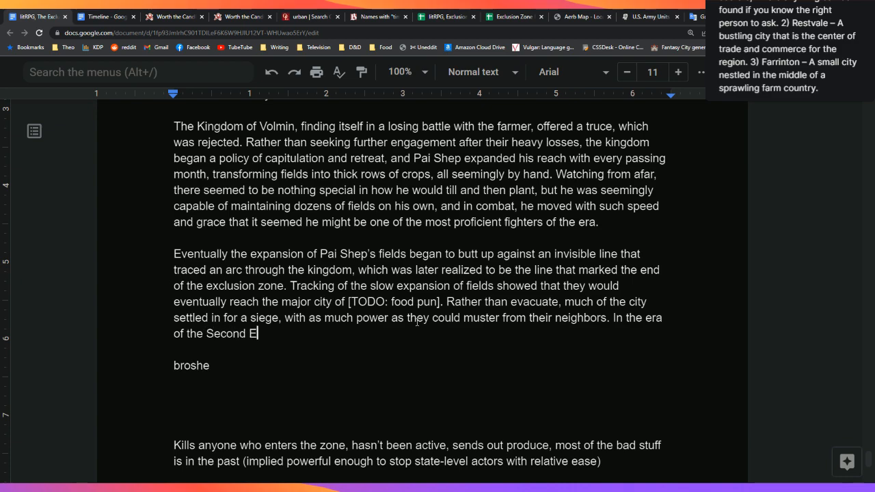
text(mpire, it seeme)
key(BackSpace)
key(BackSpace)
text(emed)
key(BackSpace)
key(BackSpace)
text(s like)
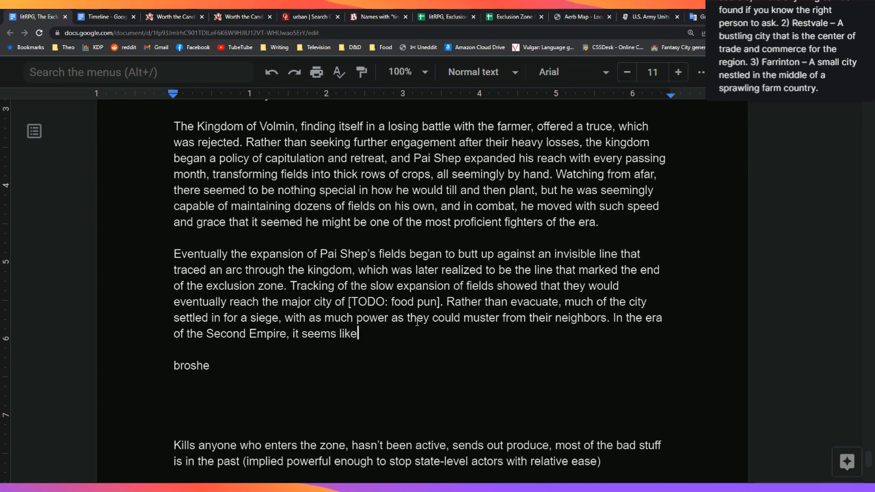
text(ly that Pai She)
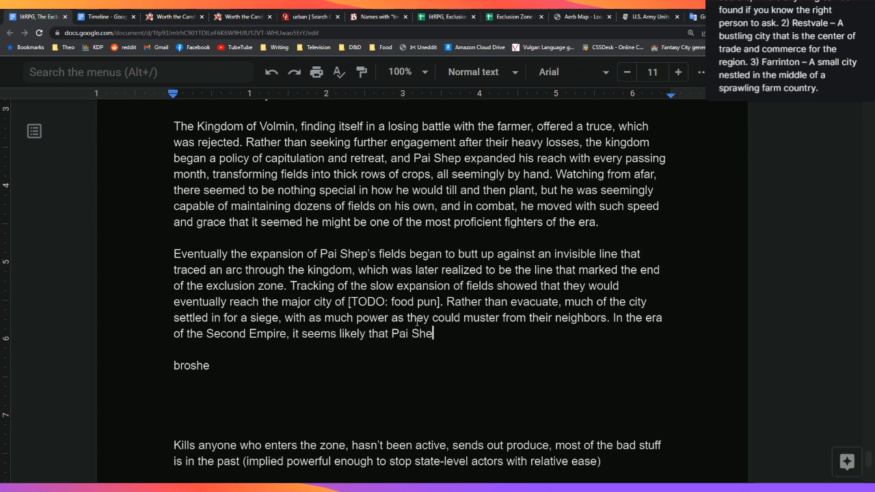
text(p could have been fa)
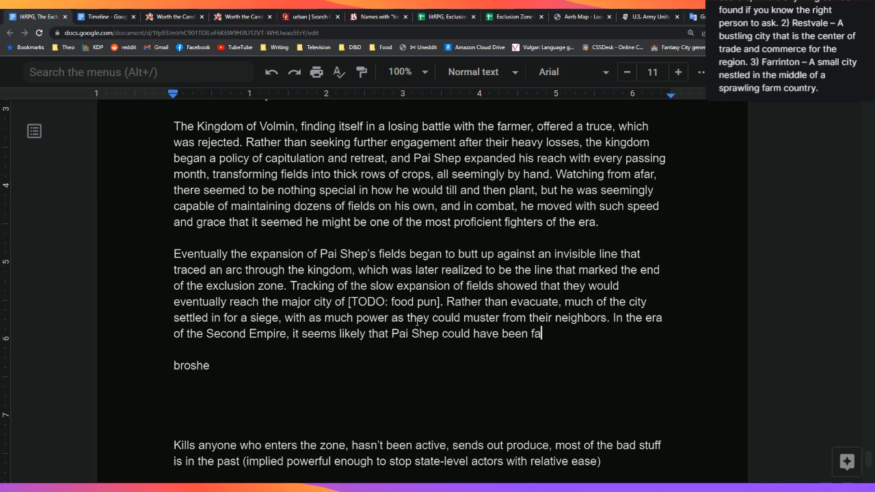
Step: Complete it: fought off, but cooperation between polities recently at war was rare; start a new paragraph
key(BackSpace)
text(oug)
key(BackSpace)
text(ght off, but the )
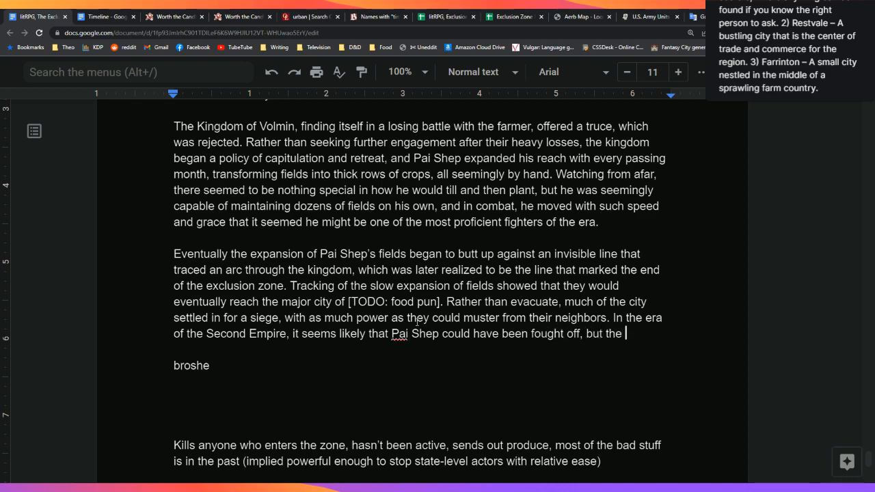
text(Second Empire )
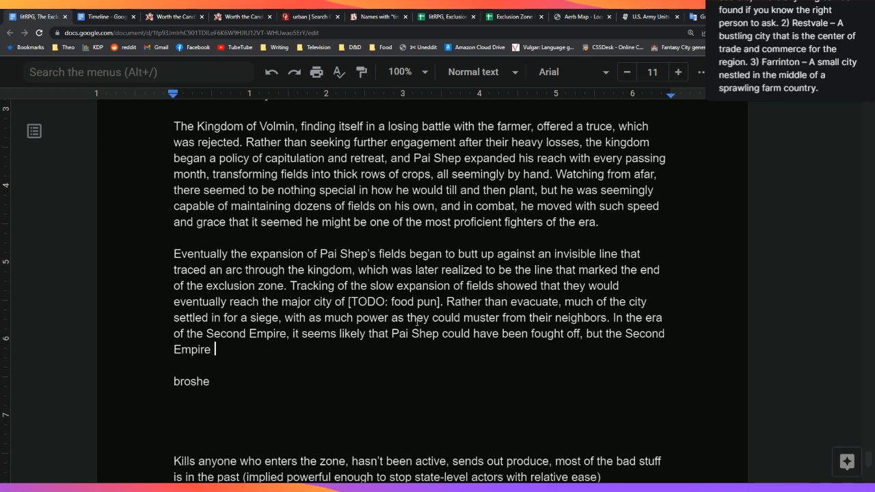
text(was yet to be founded, an)
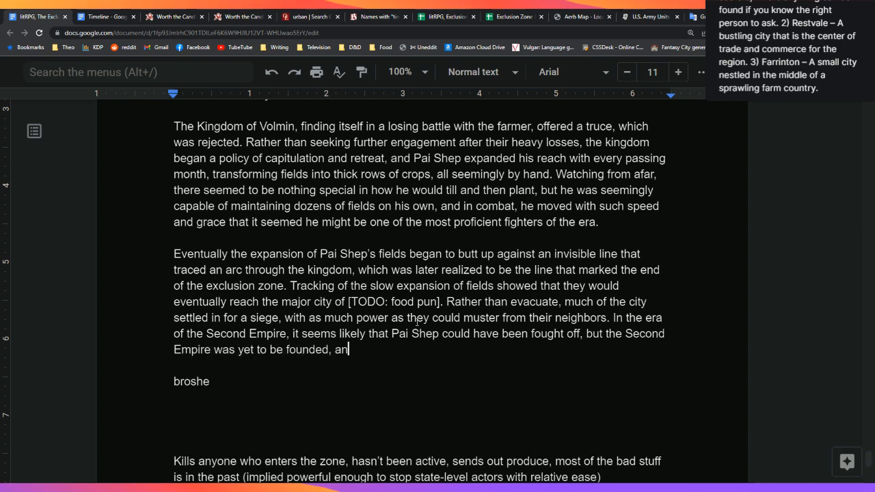
text(d cooperation )
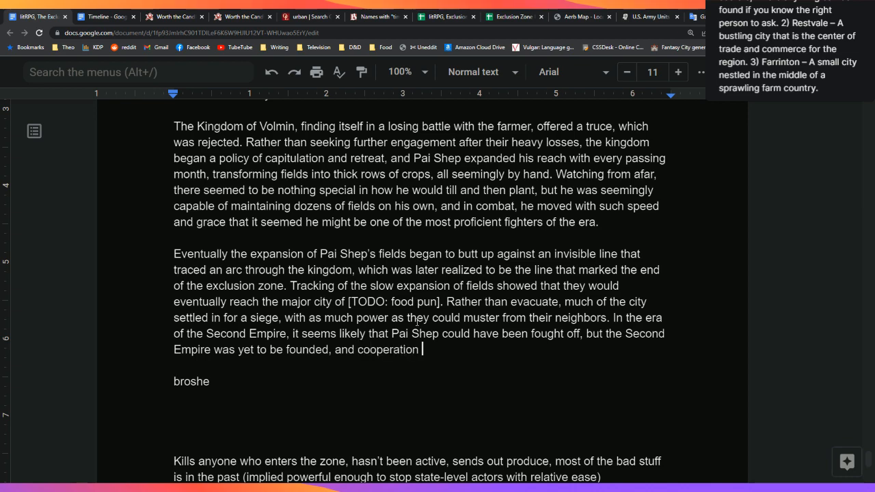
text(between polities)
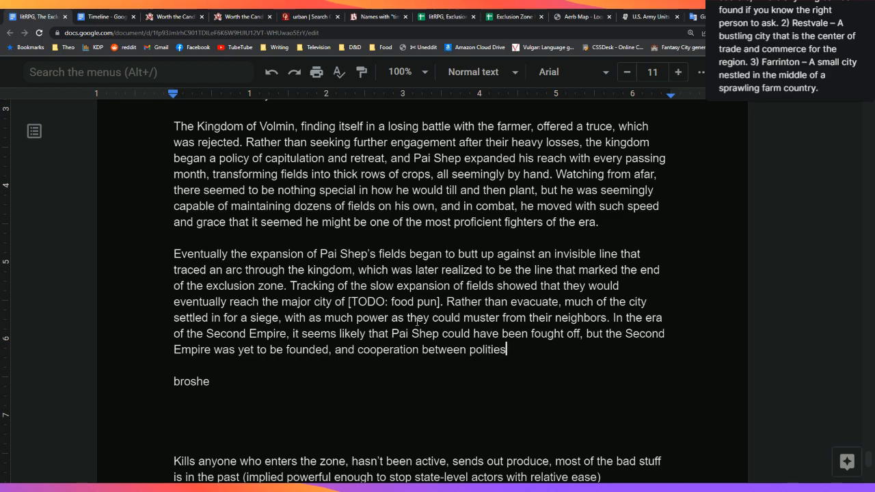
text(, especially th)
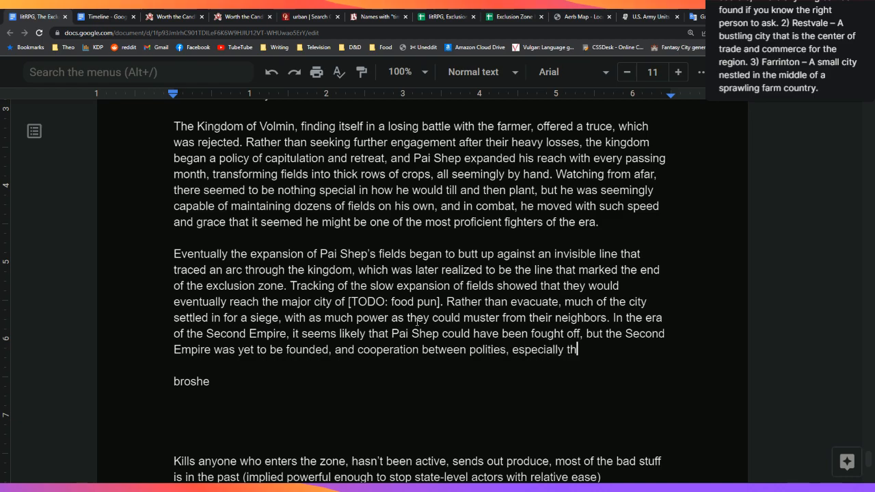
text(ose recently as)
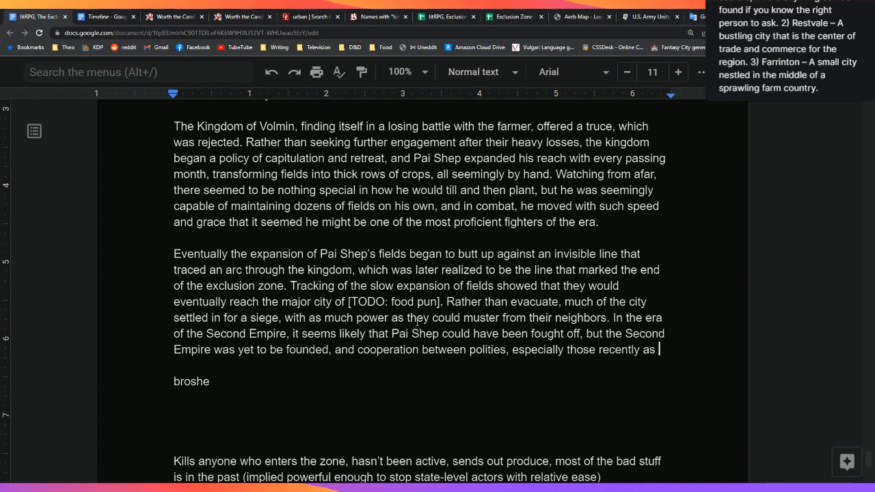
key(BackSpace)
key(BackSpace)
key(BackSpace)
text(at war, was)
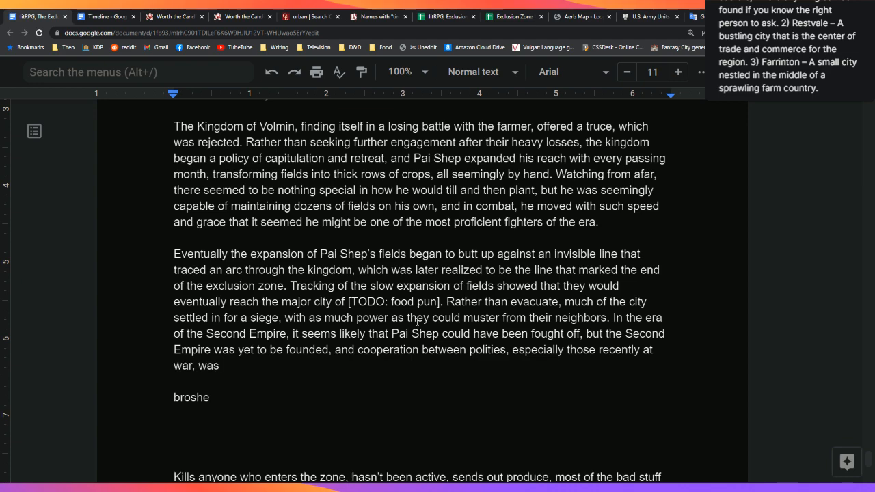
text(scarce.)
key(BackSpace)
key(BackSpace)
key(BackSpace)
key(BackSpace)
key(BackSpace)
key(BackSpace)
key(BackSpace)
text(rare.)
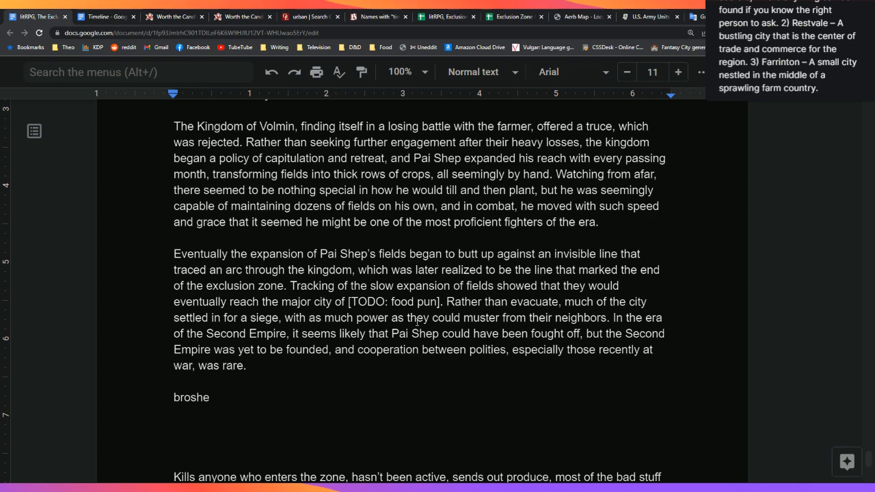
key(Return)
key(Return)
Step: Begin the paragraph with 'The city fell to Pai Shep over the course of a month'
text(Pai Shep moved through the)
key(BackSpace)
key(BackSpace)
key(BackSpace)
key(BackSpace)
key(BackSpace)
key(BackSpace)
key(BackSpace)
key(BackSpace)
key(BackSpace)
key(BackSpace)
key(BackSpace)
key(BackSpace)
key(BackSpace)
key(BackSpace)
key(BackSpace)
key(BackSpace)
key(BackSpace)
key(BackSpace)
key(BackSpace)
key(BackSpace)
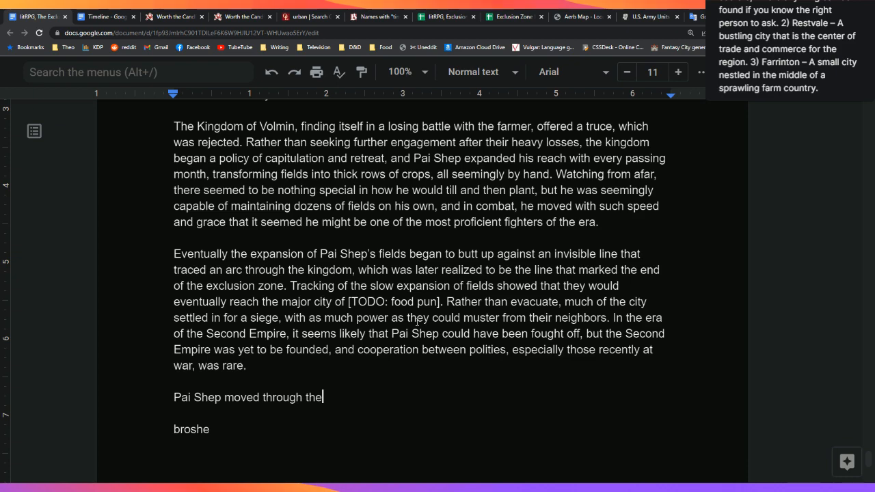
text(The c)
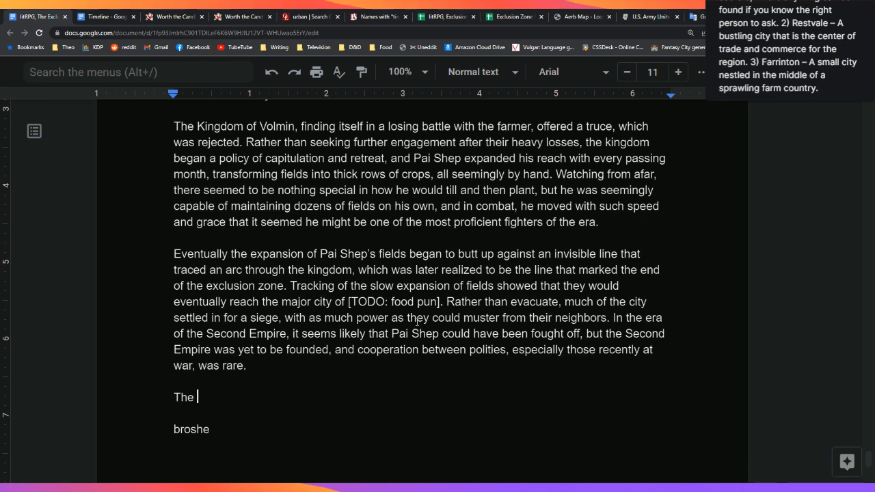
key(BackSpace)
key(BackSpace)
key(BackSpace)
key(BackSpace)
key(BackSpace)
text(When)
key(BackSpace)
key(BackSpace)
key(BackSpace)
key(BackSpace)
text(The city fell to Pai Shep)
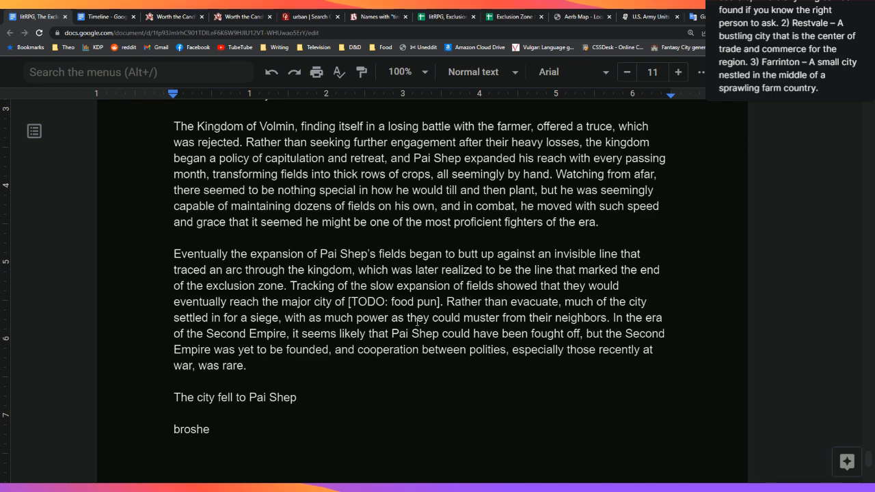
text( over the course of a month, and the)
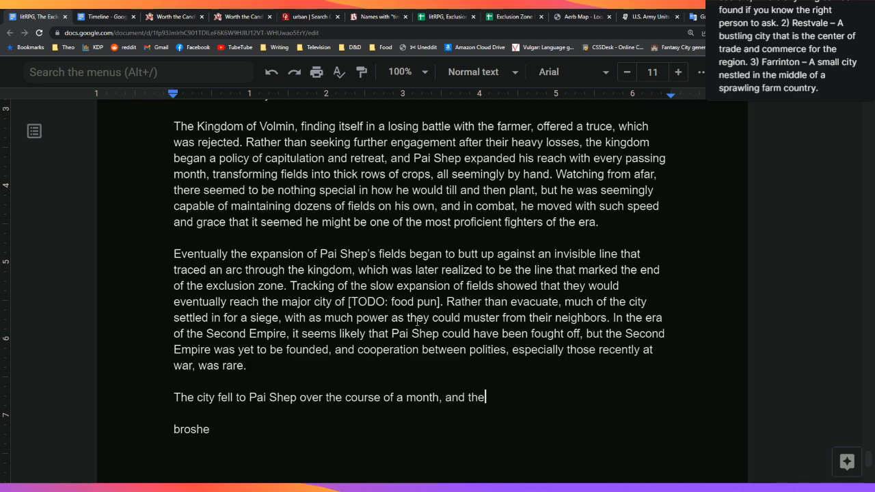
key(BackSpace)
key(BackSpace)
key(BackSpace)
text(wh)
key(BackSpace)
key(BackSpace)
Step: Add that between fights, people watched him till parks, cut trees and plant seeds from a block away
text(between bouts fo f)
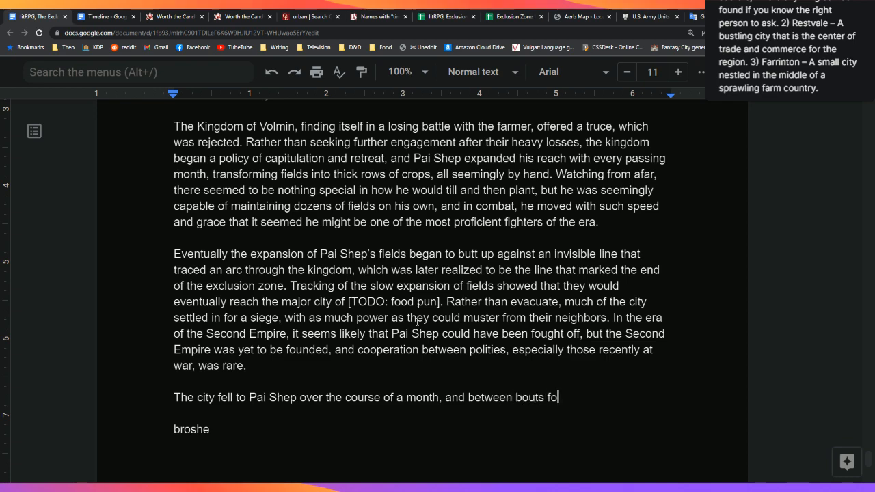
key(BackSpace)
key(BackSpace)
key(BackSpace)
key(BackSpace)
text(of fighting, peopl)
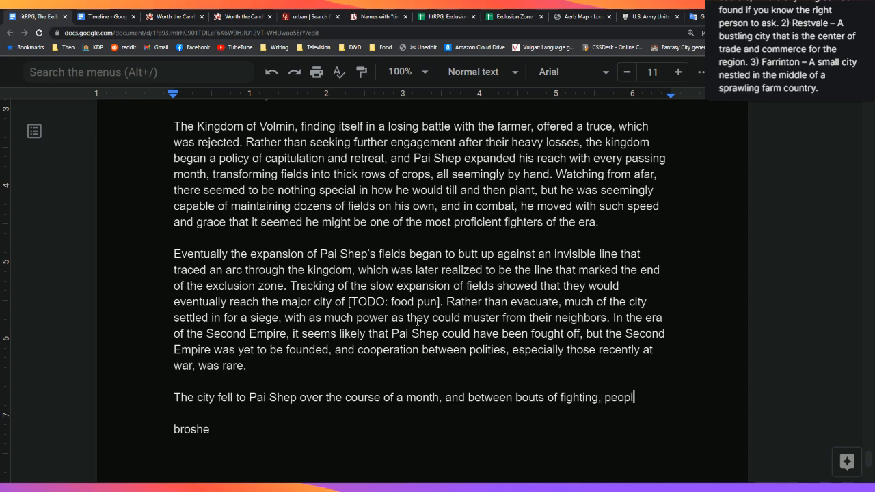
text(e could sometimes se)
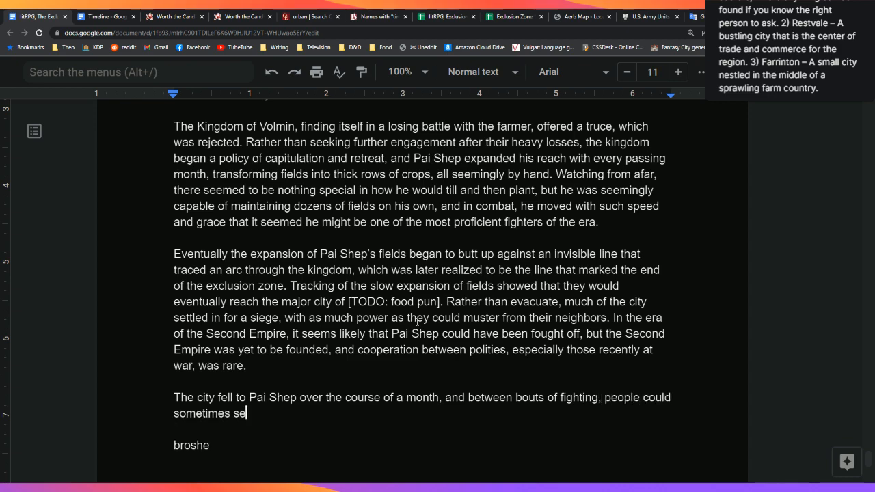
text(e Pai Shep continuing his)
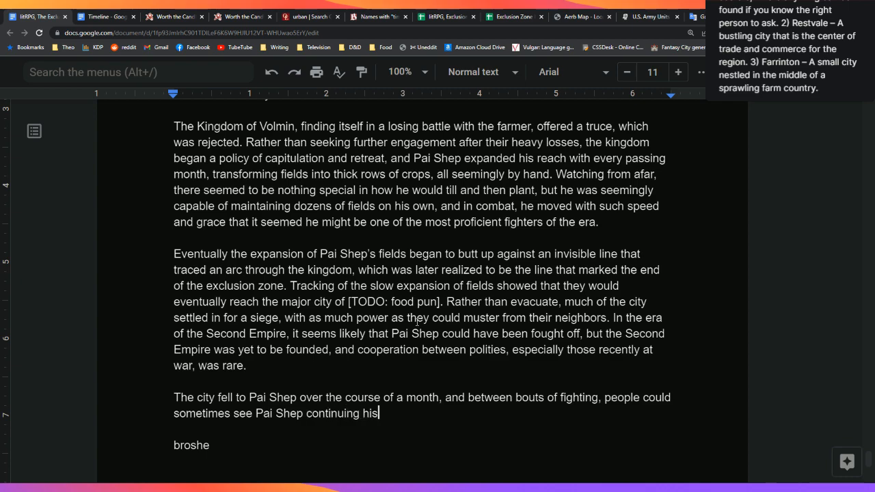
text( endless toil, )
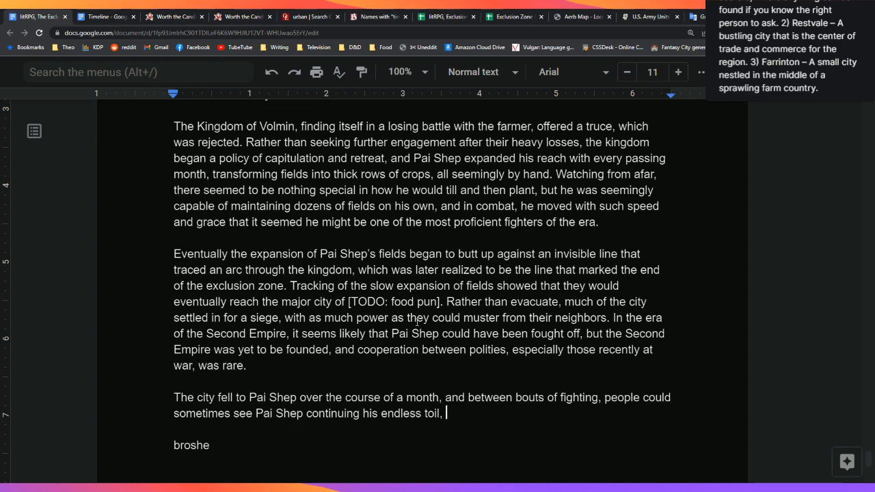
text( He would plan)
text(t)
key(BackSpace)
key(BackSpace)
key(BackSpace)
key(BackSpace)
key(BackSpace)
key(BackSpace)
text(till the ground in )
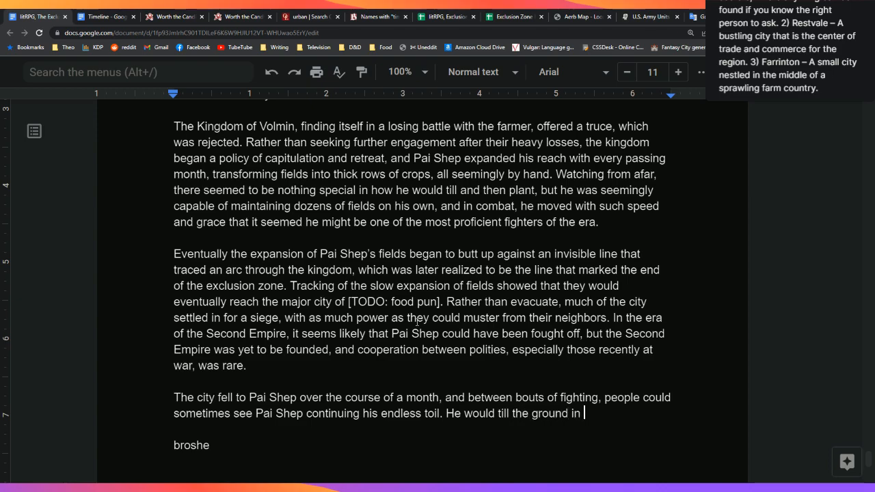
text(parks, cut down )
text(tr)
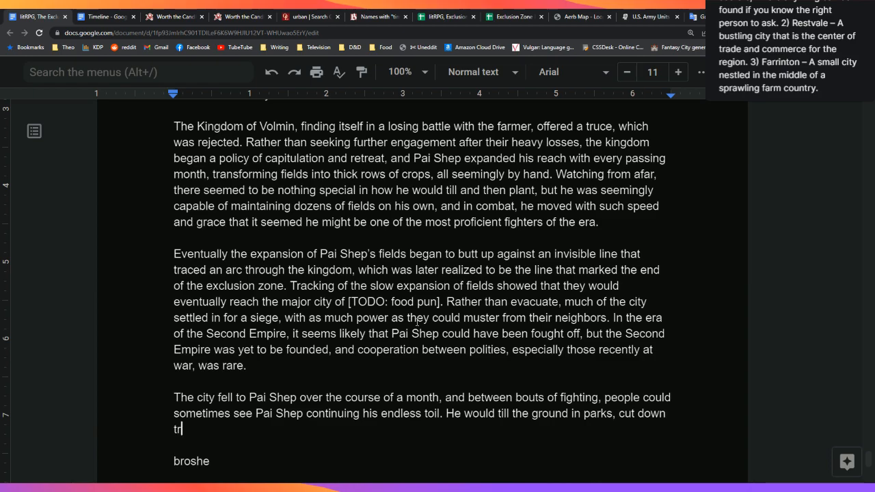
text(ees, plan)
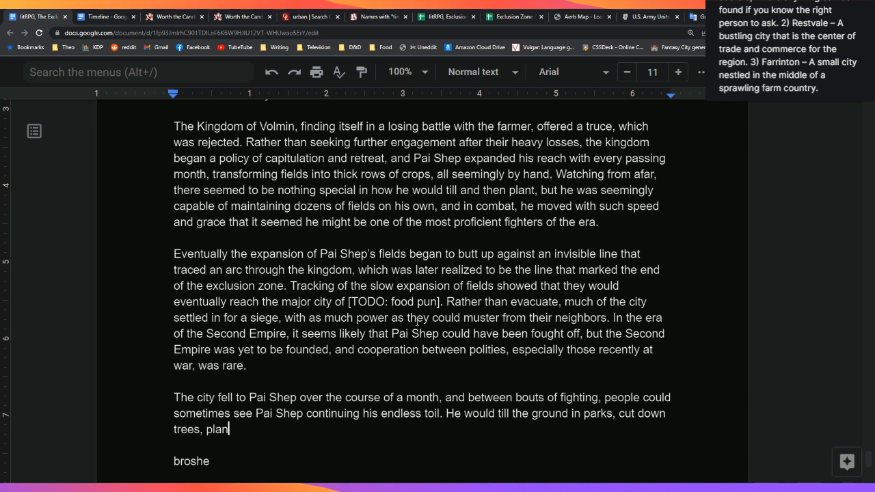
text(t seeds, and )
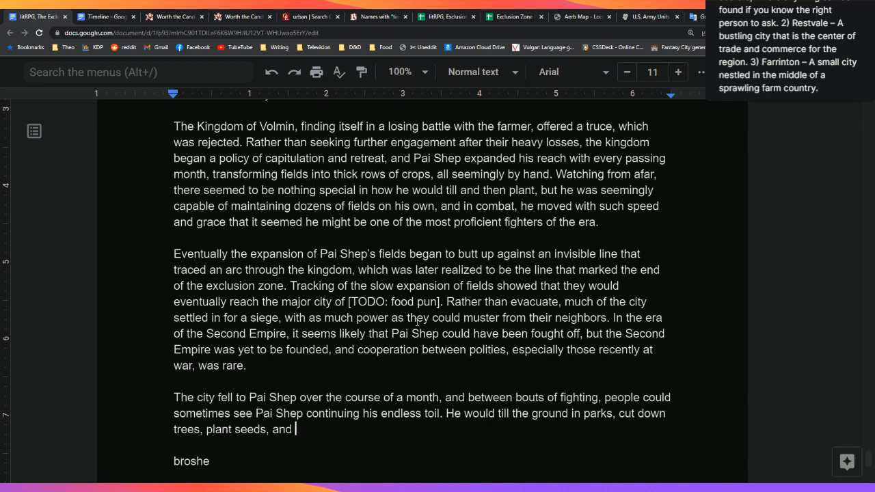
text(convert the land into )
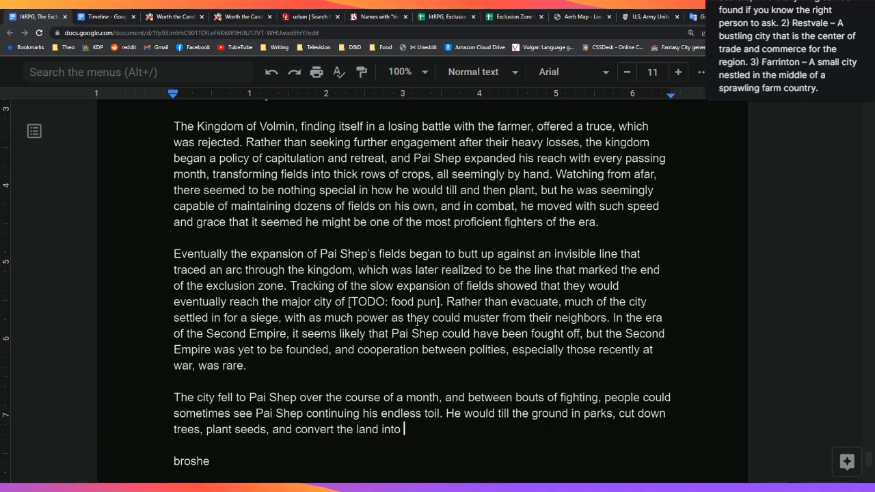
text(arability, sometimes )
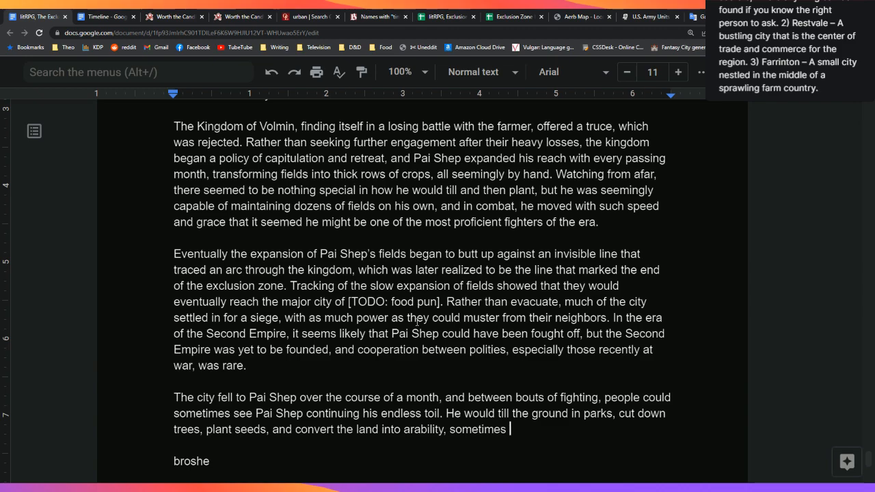
text(while people w)
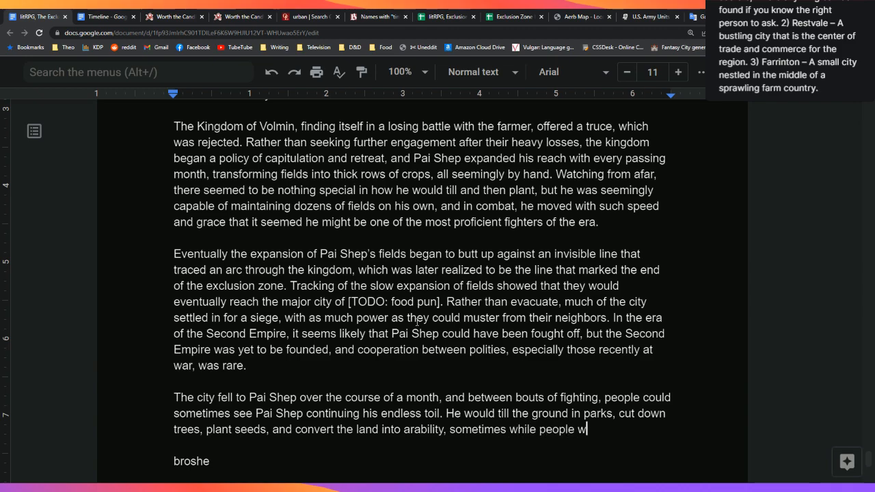
text(atched from th)
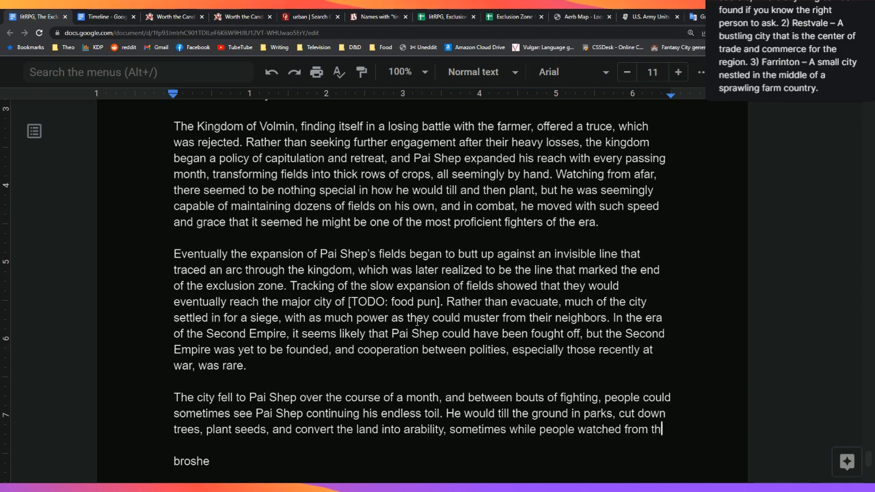
key(BackSpace)
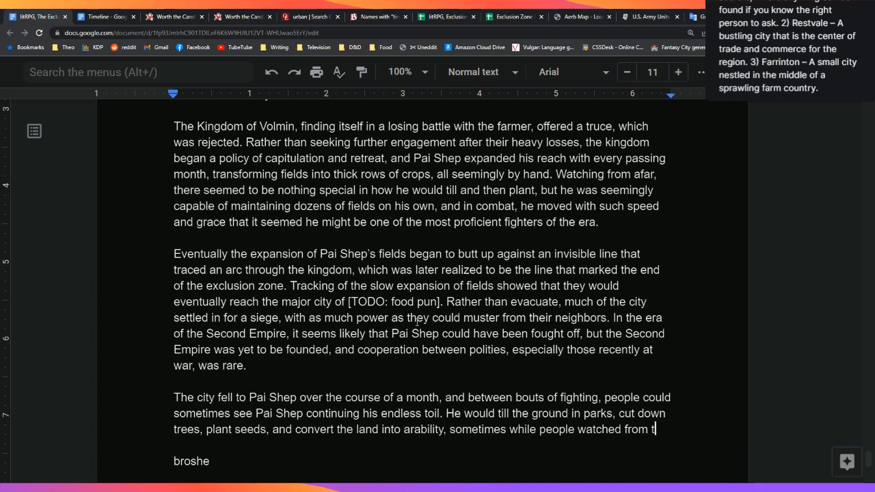
text(a block away.)
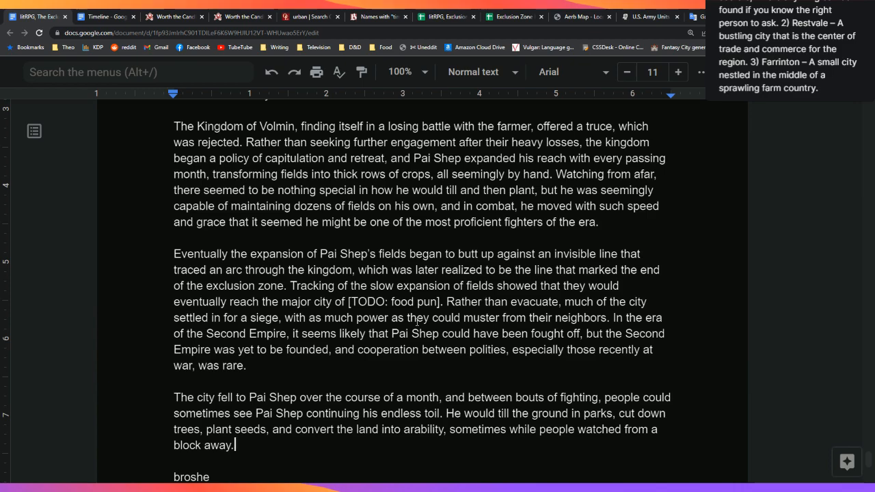
key(Down)
key(Down)
key(Down)
key(Down)
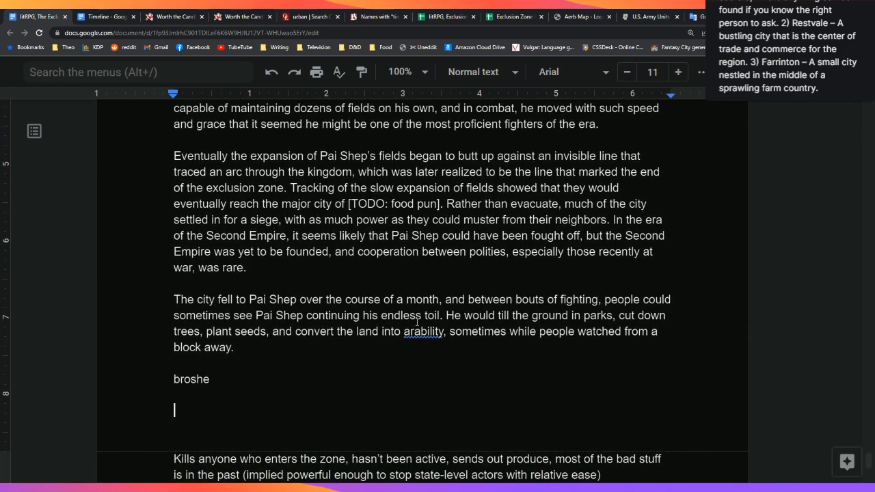
Step: Reword 'convert the land into arability' to 'make the land arable'
key(Up)
key(Right)
key(Right)
key(Right)
key(Right)
key(Right)
key(Right)
key(Right)
key(Right)
key(Right)
key(Right)
key(Right)
key(Right)
key(Right)
key(Right)
key(Right)
key(Right)
key(Right)
key(Right)
key(Right)
key(Right)
key(Right)
key(Right)
key(Right)
key(Left)
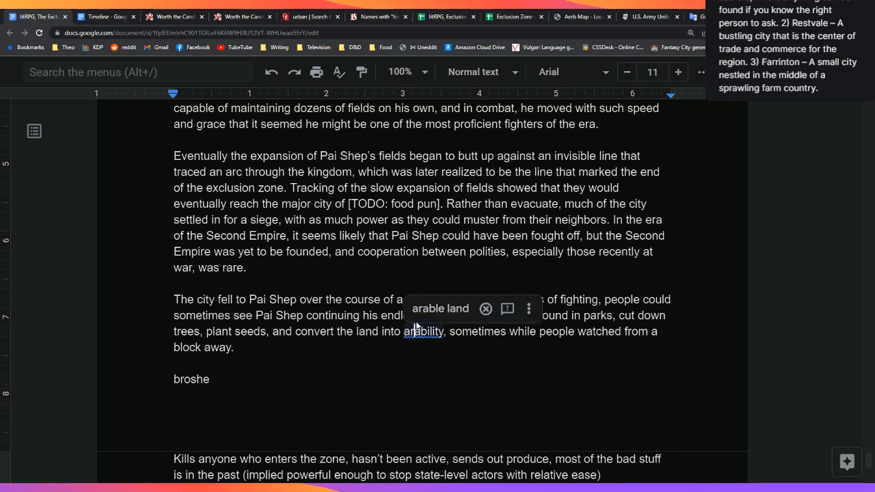
key(Left)
key(Left)
key(Left)
key(Left)
key(Left)
key(BackSpace)
key(BackSpace)
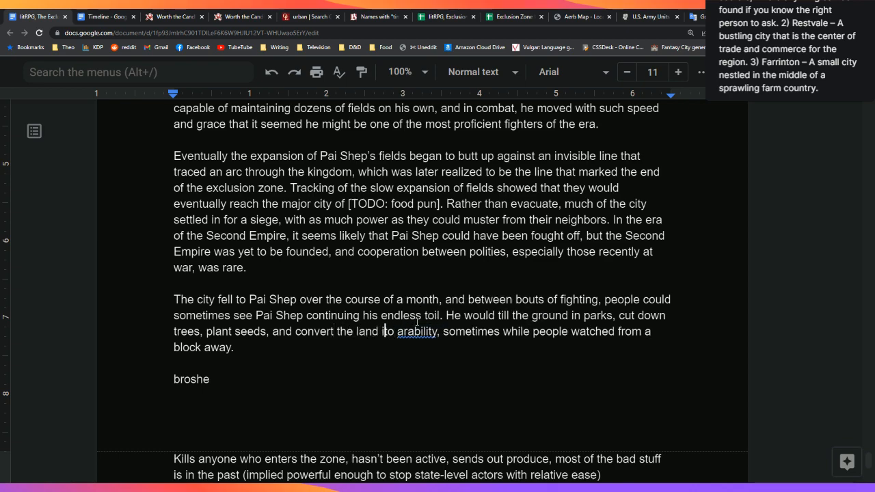
key(Right)
key(Right)
key(Right)
key(Right)
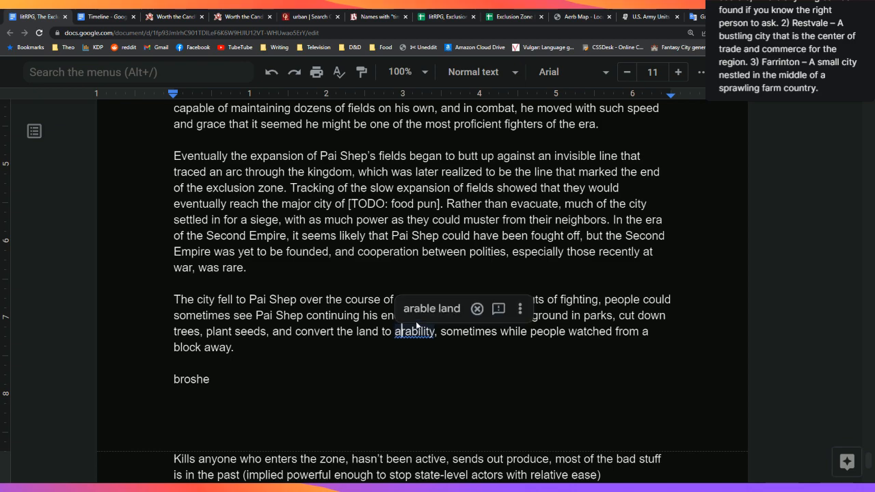
key(Left)
key(Left)
key(BackSpace)
key(BackSpace)
key(BackSpace)
key(BackSpace)
key(BackSpace)
key(BackSpace)
key(BackSpace)
key(BackSpace)
key(BackSpace)
key(BackSpace)
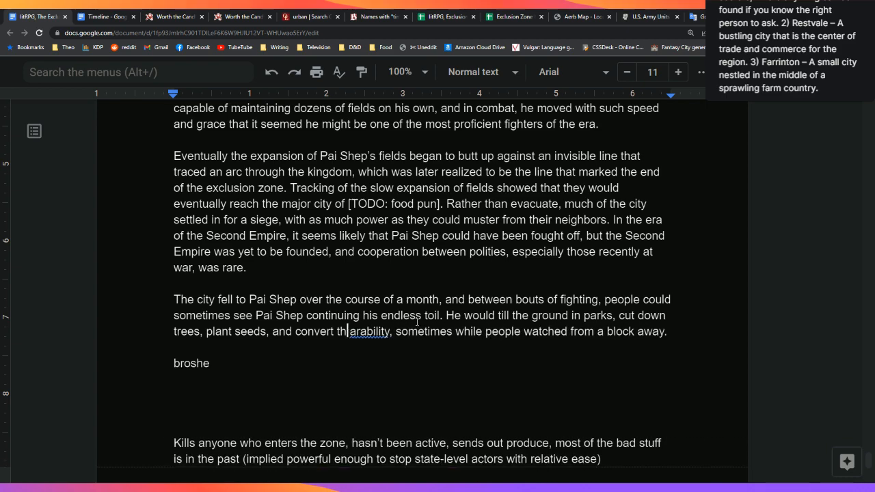
key(BackSpace)
key(BackSpace)
key(BackSpace)
key(BackSpace)
key(BackSpace)
key(BackSpace)
key(BackSpace)
key(BackSpace)
key(BackSpace)
key(BackSpace)
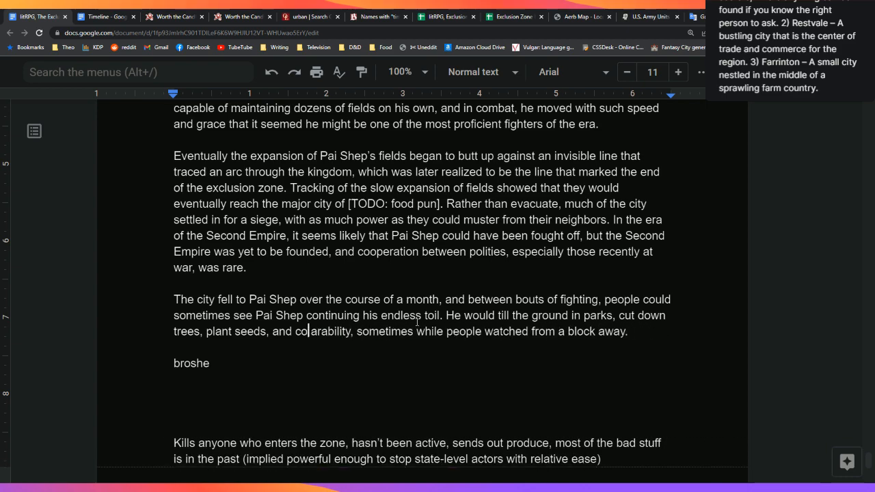
text(make the )
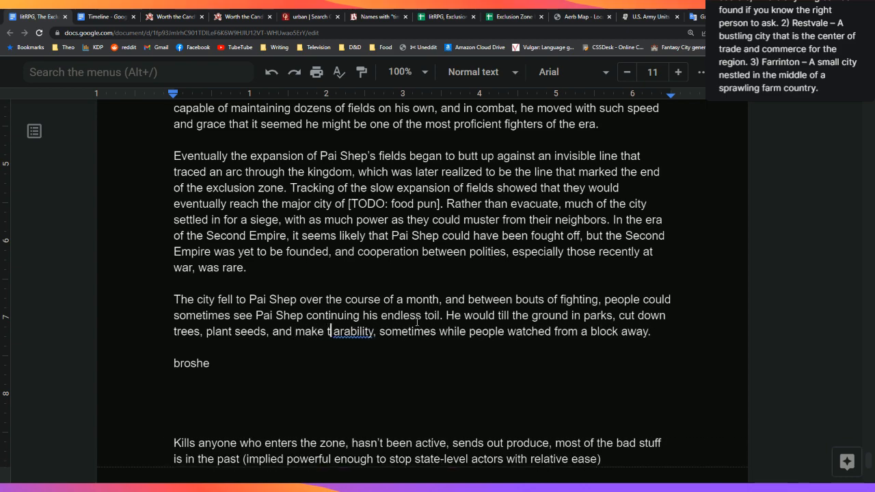
text(land)
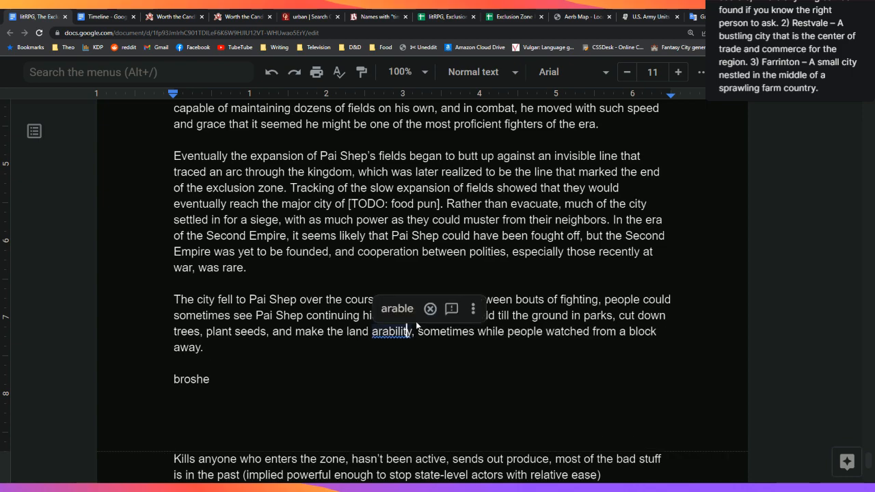
click(397, 309)
key(Down)
key(Down)
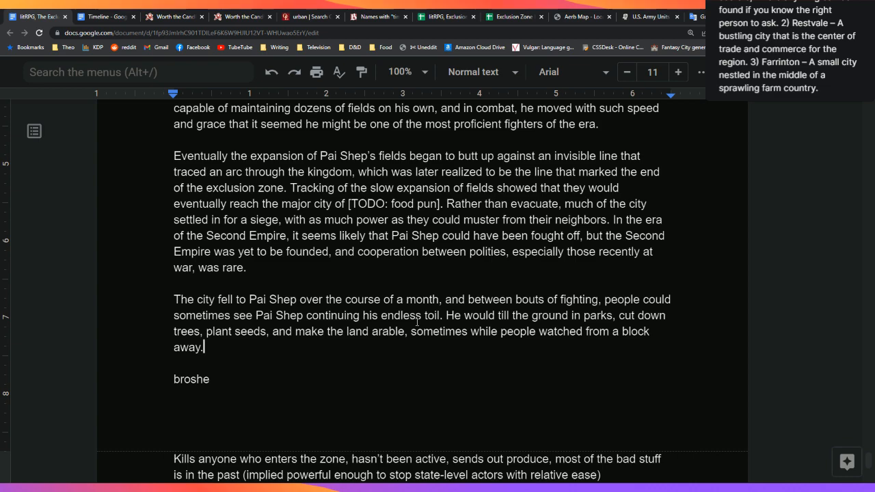
Step: Start the sentence 'Eventually, all hope of' and delete the stray 'broshe' line
text(Ea)
key(BackSpace)
text(venta)
text(ully, all hope of)
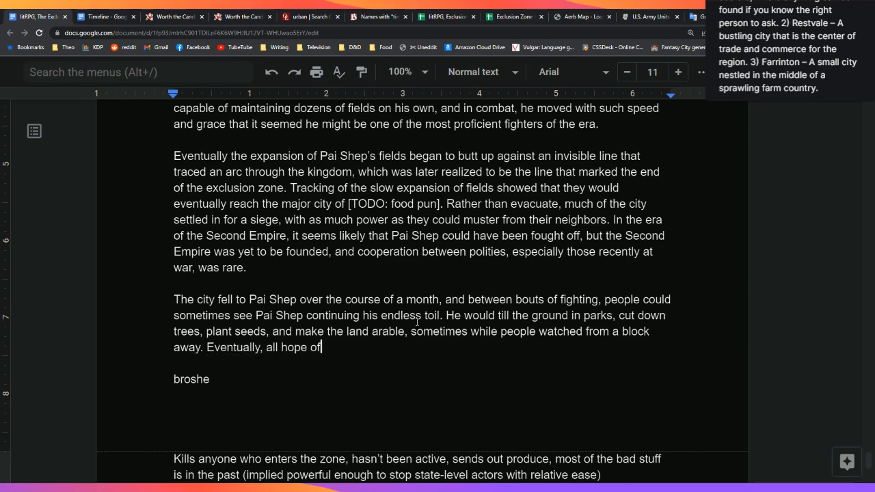
key(Down)
key(Down)
key(shift+Up)
key(BackSpace)
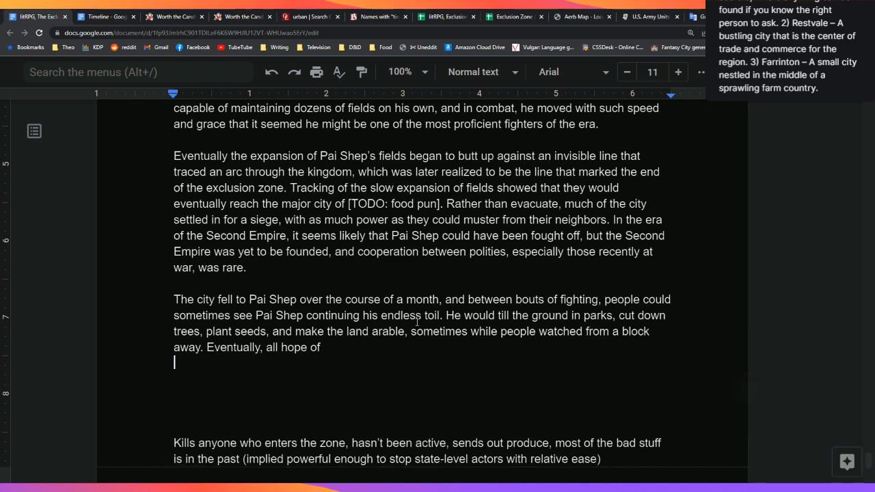
key(BackSpace)
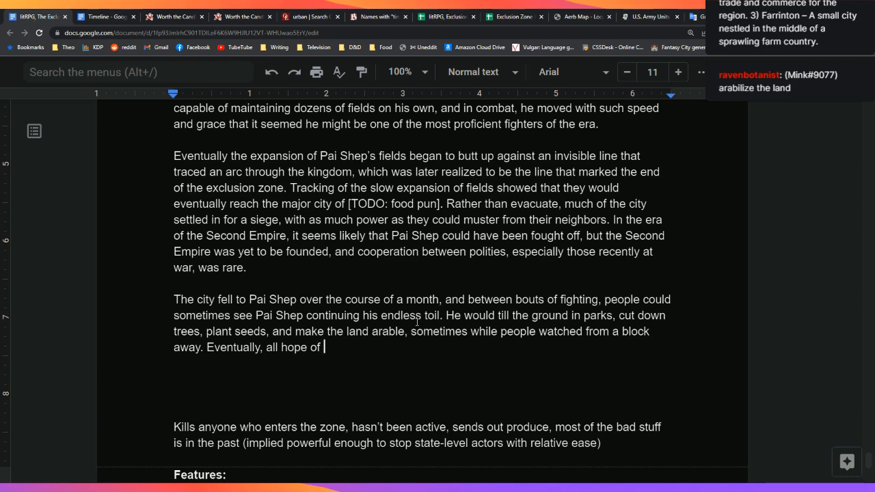
Step: Finish with 'defeating Pai Shep left, and the city was swallowed by fields.' and begin 'By 231 FE'
text(b)
key(BackSpace)
text(defeating Pai Shep left,a nd th)
key(BackSpace)
key(BackSpace)
key(BackSpace)
key(BackSpace)
key(BackSpace)
key(BackSpace)
key(BackSpace)
text(and the city was)
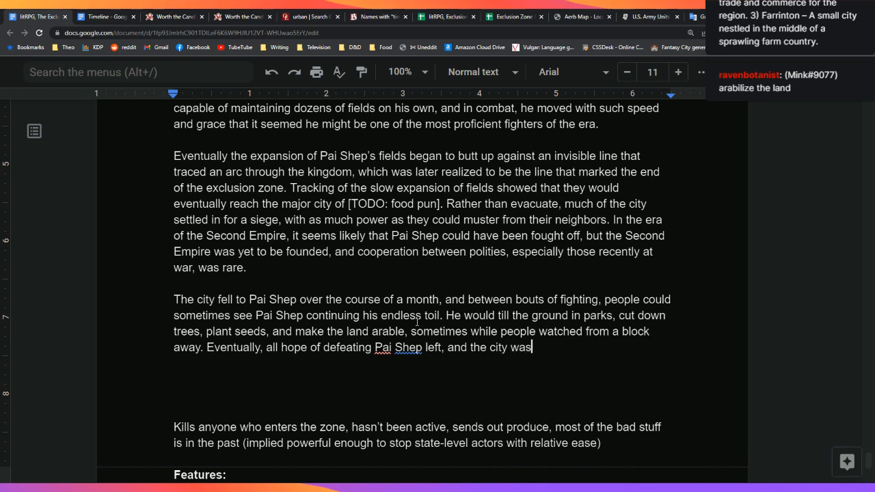
text( swallowed by fields.)
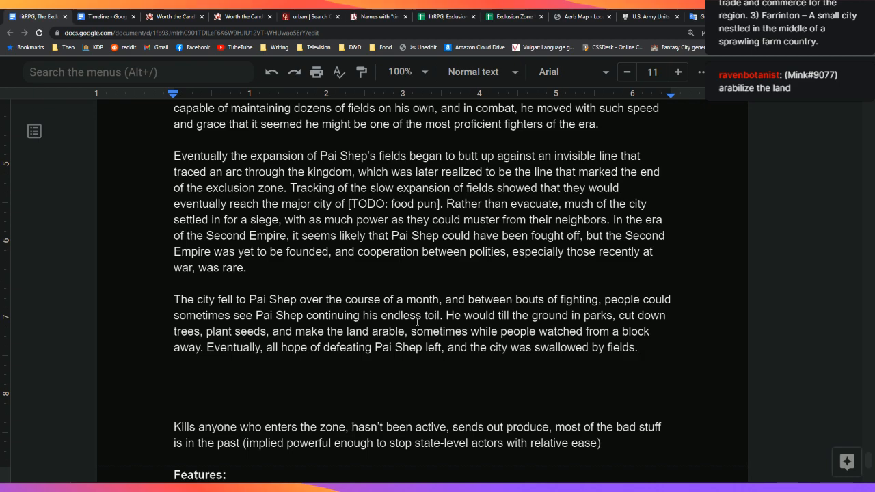
key(Return)
key(Return)
text(By )
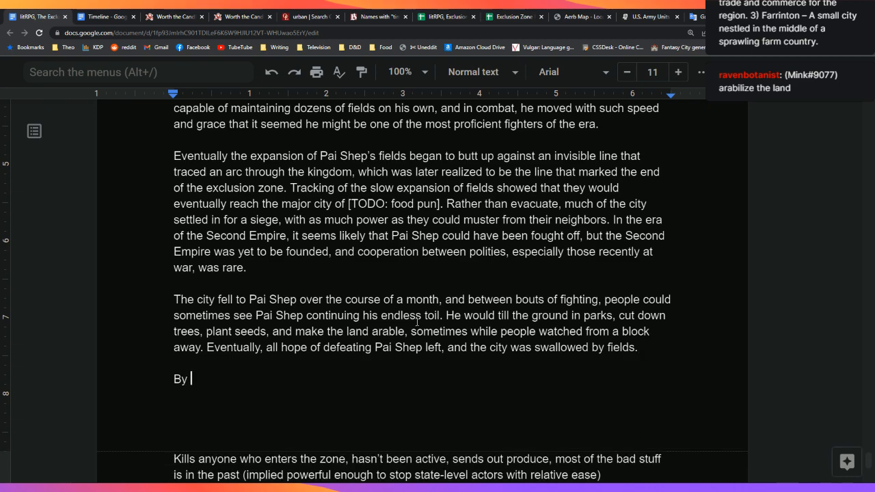
text(231 FE)
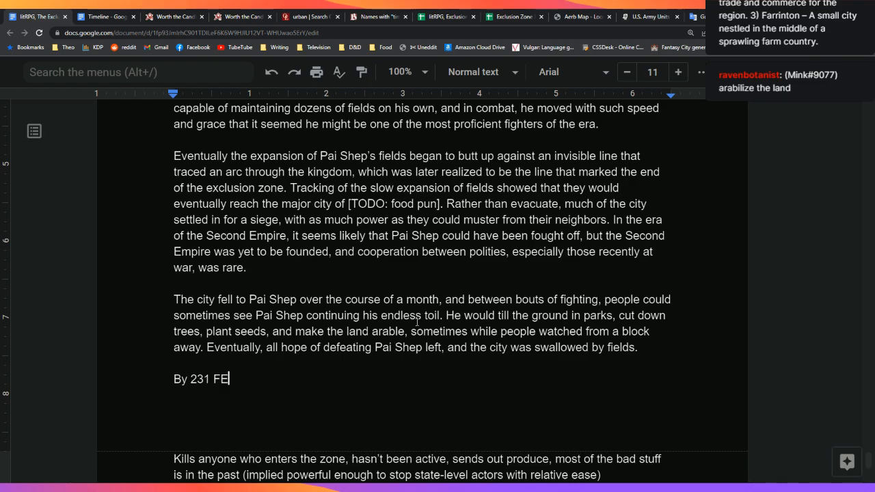
text(, P)
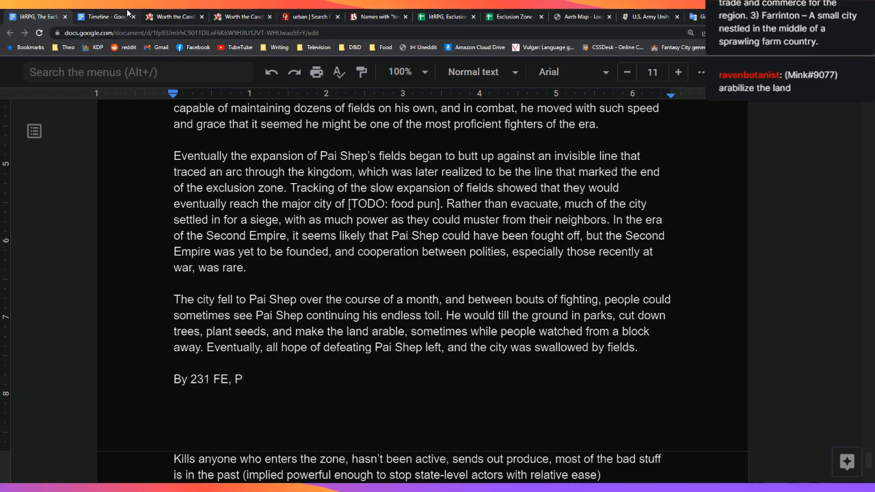
Step: Check the Timeline document for the date and correct the paragraph's year to 174 FE
click(103, 17)
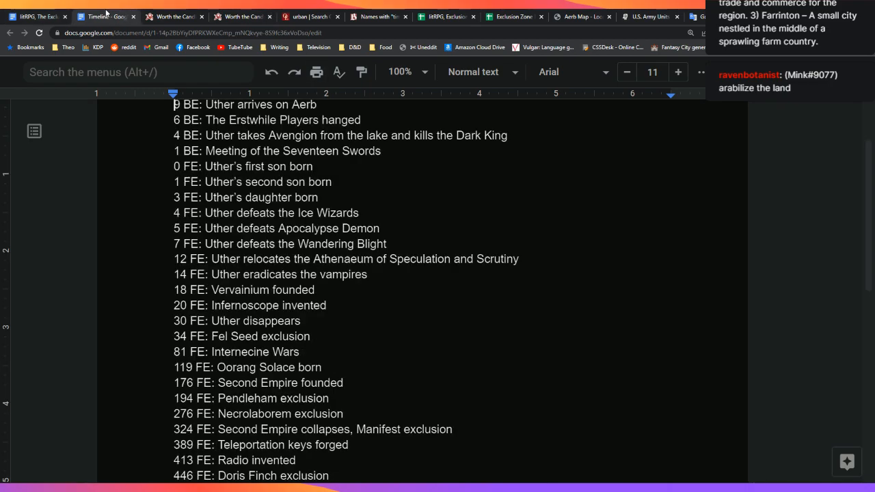
click(51, 11)
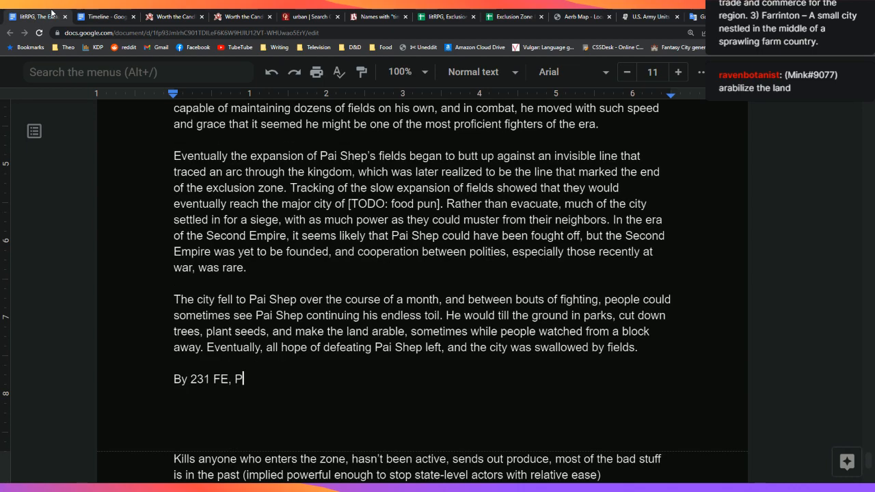
key(Left)
key(Left)
key(Left)
key(Left)
key(Left)
key(BackSpace)
key(BackSpace)
key(BackSpace)
key(BackSpace)
text(17)
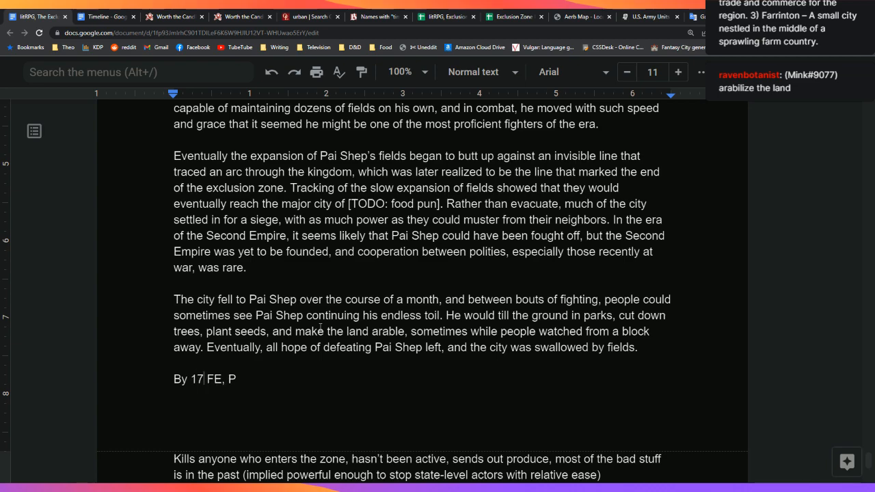
text(62)
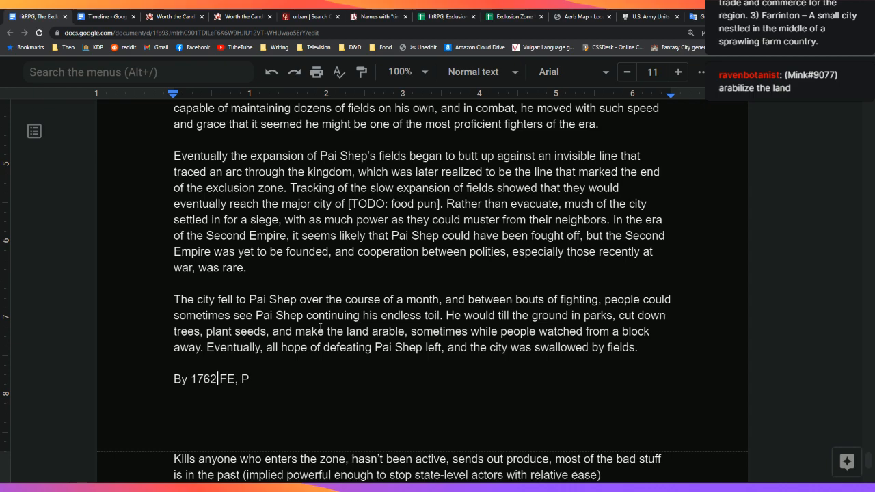
key(BackSpace)
key(BackSpace)
key(BackSpace)
text(72)
key(BackSpace)
text(5)
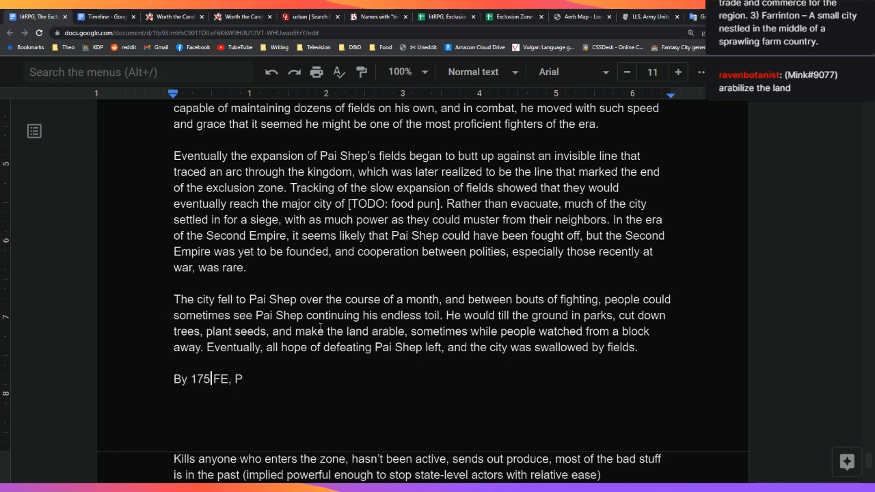
key(BackSpace)
text(4)
Step: Continue the sentence with 'the entirety of the exclusion zone had been covered in fields,'
key(Down)
key(Left)
text(ai Shep)
key(BackSpace)
key(BackSpace)
key(BackSpace)
key(BackSpace)
key(BackSpace)
key(BackSpace)
key(BackSpace)
key(BackSpace)
key(BackSpace)
text(the entirety of)
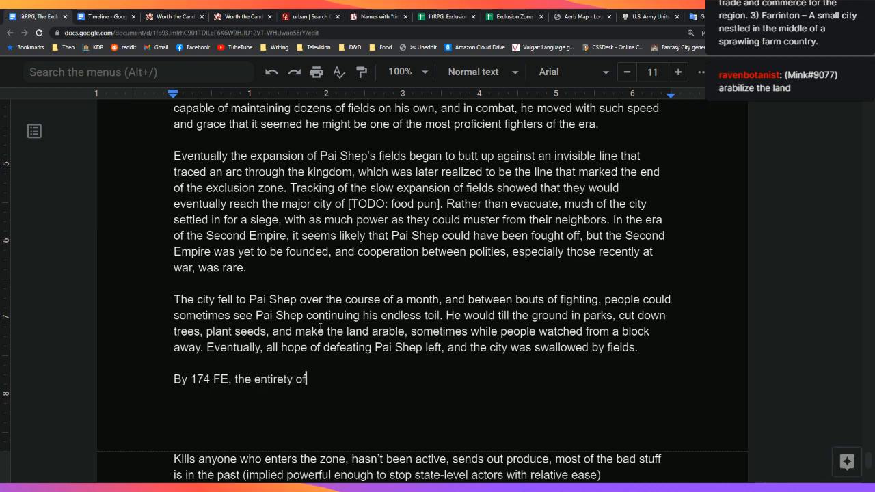
text( the exclusion zone had been covered in fi)
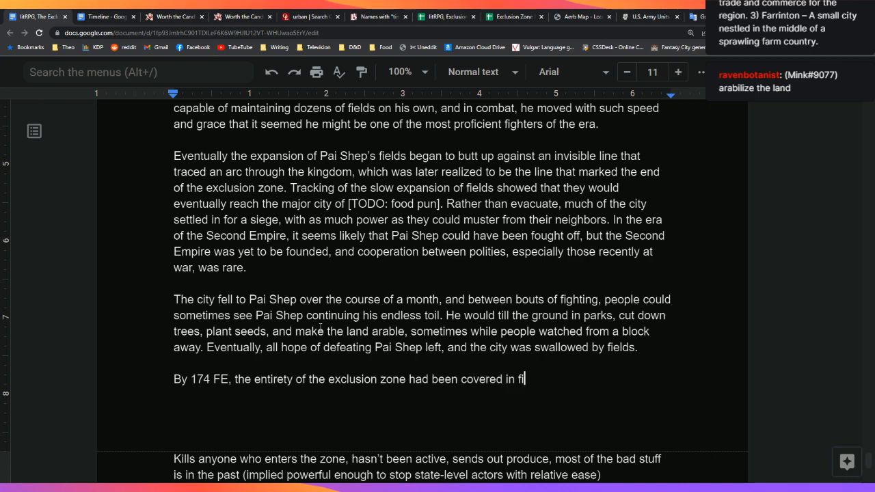
text(elds,)
Step: Reword the ending to 'Pai Shep's fields, displacing'
key(BackSpace)
key(BackSpace)
key(BackSpace)
key(BackSpace)
key(BackSpace)
key(BackSpace)
key(BackSpace)
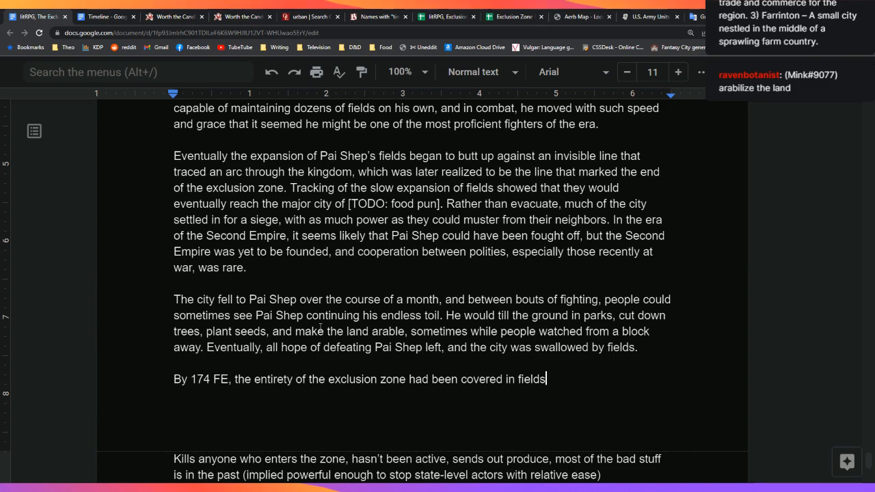
text(Pai Sheps')
key(BackSpace)
key(BackSpace)
text('s fields)
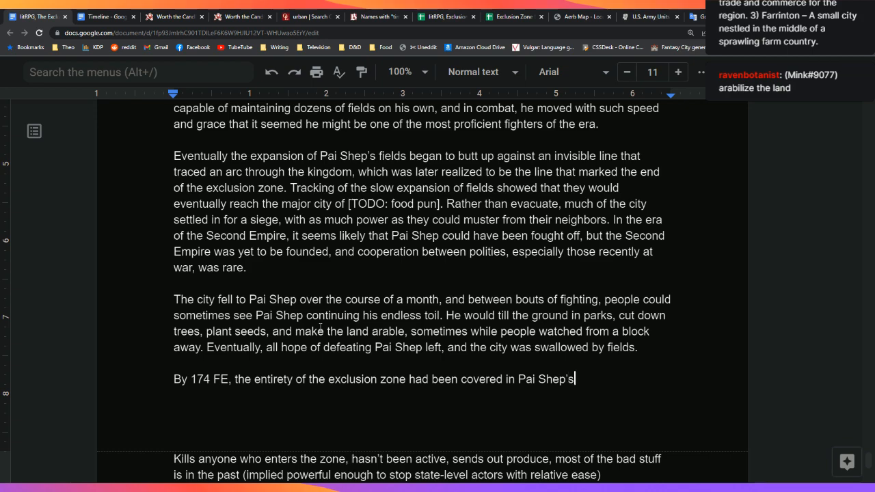
text(, displacing)
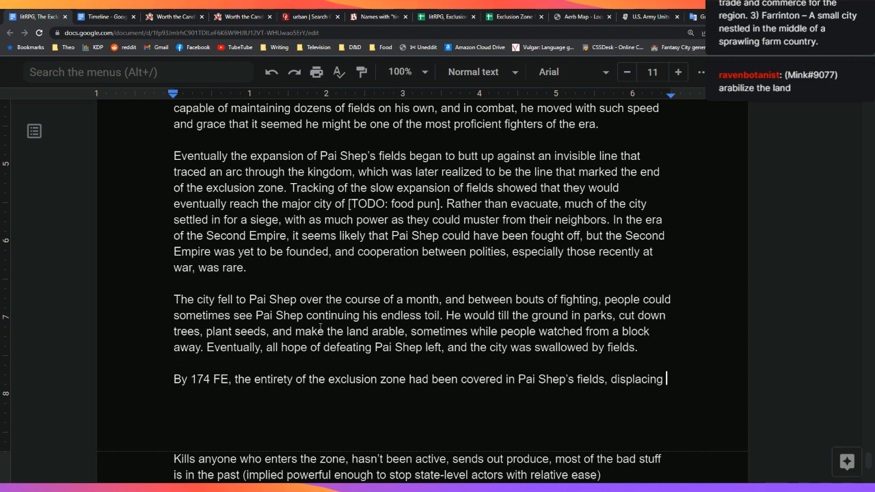
Step: Extend the sentence with 'hundreds of thousands of people and killing'
text(th)
key(BackSpace)
key(BackSpace)
text(tens of thousands of)
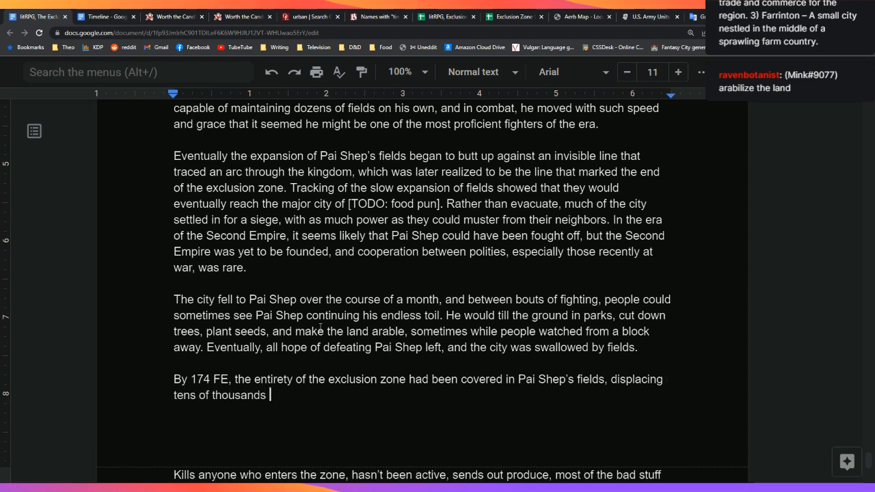
key(BackSpace)
key(BackSpace)
key(BackSpace)
key(BackSpace)
key(BackSpace)
key(BackSpace)
key(BackSpace)
key(BackSpace)
key(BackSpace)
key(BackSpace)
key(BackSpace)
key(BackSpace)
key(BackSpace)
key(BackSpace)
key(BackSpace)
key(BackSpace)
key(BackSpace)
key(BackSpace)
key(BackSpace)
key(BackSpace)
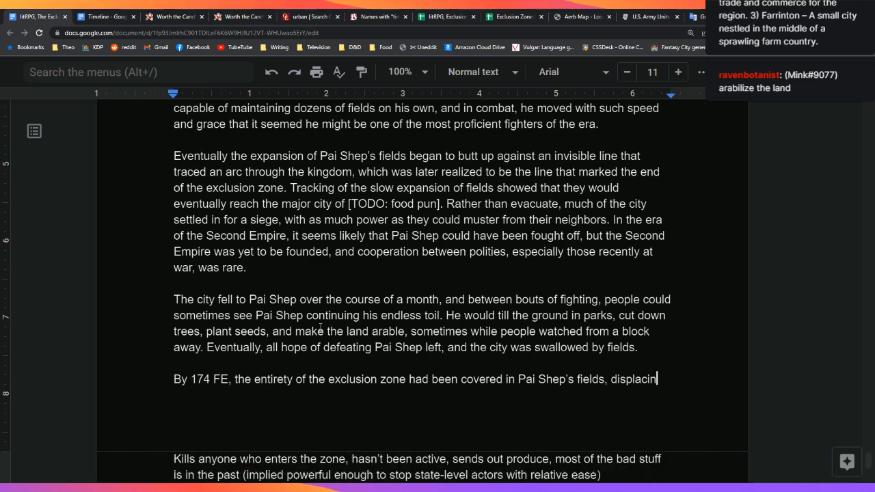
text(g hundreds )
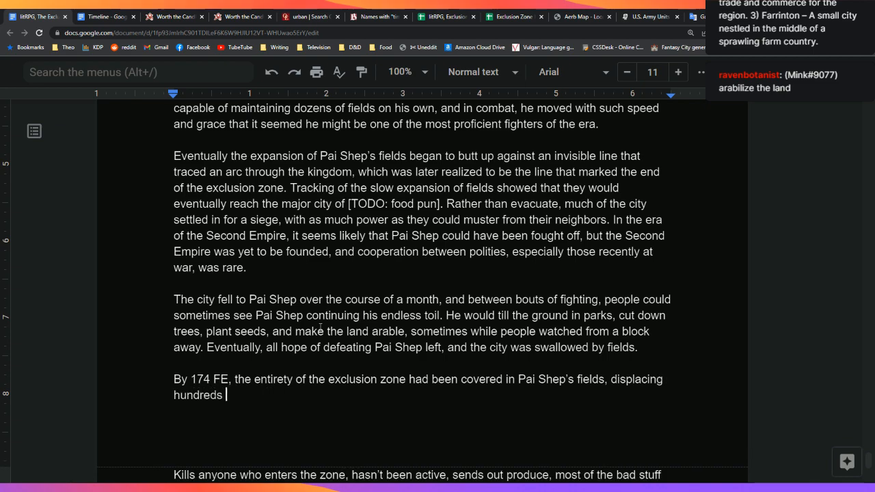
text(of thousands of people,)
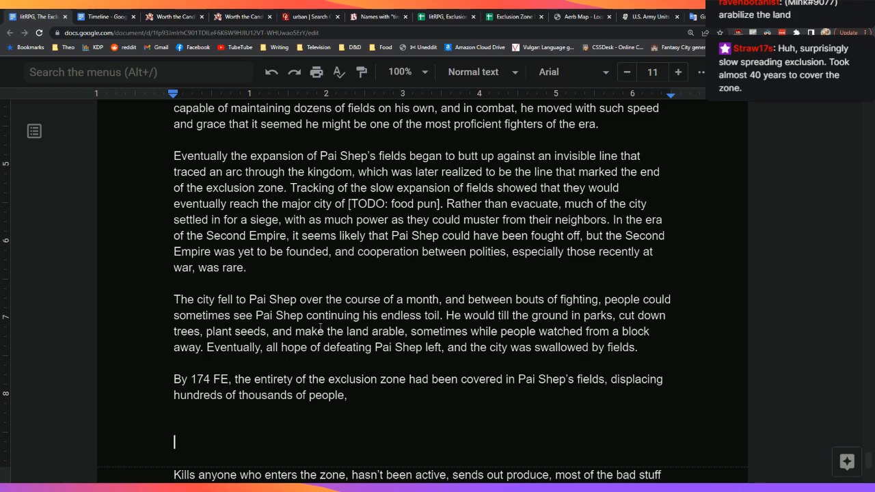
key(Down)
key(Down)
key(Down)
key(Down)
key(Down)
key(Up)
key(Up)
key(Up)
key(Up)
key(Up)
key(Up)
key(BackSpace)
key(BackSpace)
key(BackSpace)
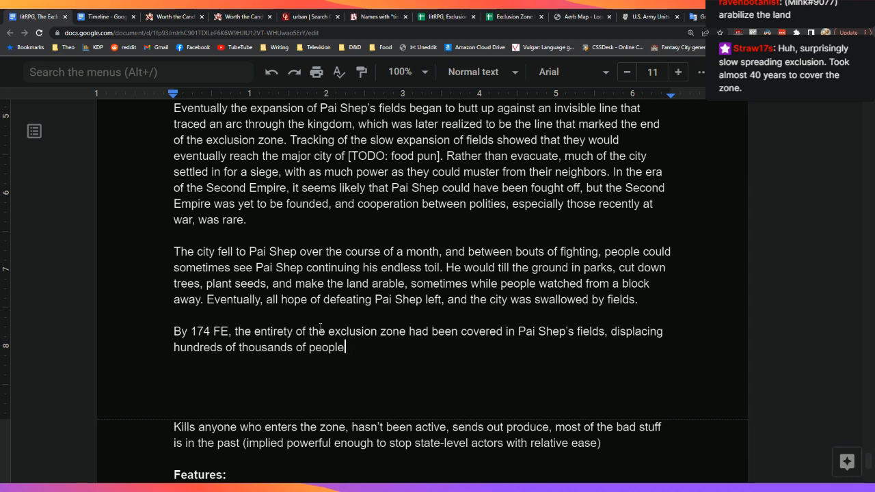
text(and killing o)
key(BackSpace)
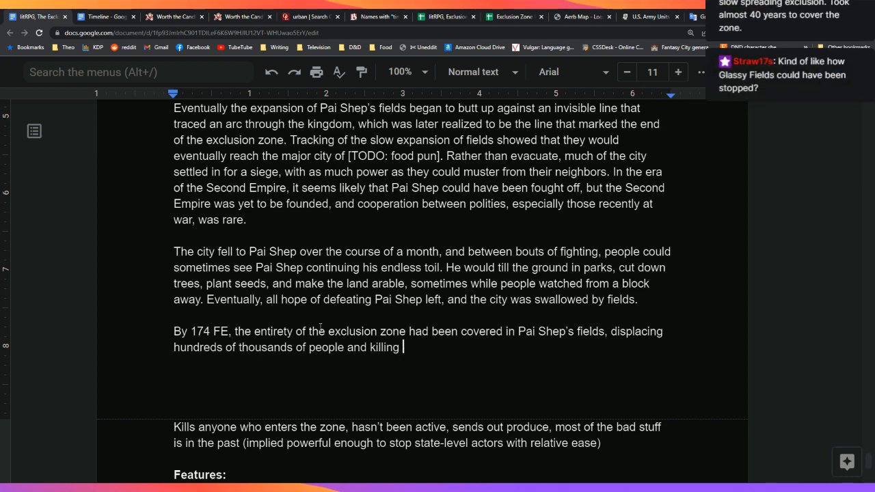
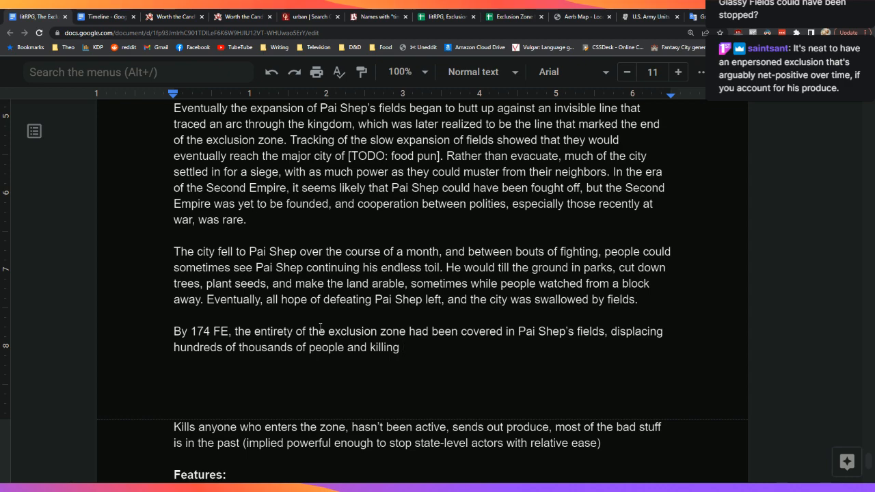
Step: Reword the 174 FE sentence so the fields killed thousands and displaced hundreds of thousands
key(Left)
key(Left)
key(Left)
key(Left)
key(Left)
key(Left)
key(Left)
key(Left)
key(Left)
key(Left)
key(Left)
key(Left)
key(Left)
key(Left)
key(Left)
key(Left)
key(Left)
key(Left)
key(Left)
key(Left)
key(Down)
key(Down)
key(Left)
key(BackSpace)
key(BackSpace)
key(BackSpace)
key(BackSpace)
key(BackSpace)
key(BackSpace)
key(BackSpace)
key(BackSpace)
key(BackSpace)
key(BackSpace)
key(BackSpace)
key(BackSpace)
key(BackSpace)
key(Up)
key(Right)
key(Right)
key(Right)
key(Right)
key(Right)
key(Right)
key(Right)
key(Right)
key(Right)
key(Right)
key(Right)
key(Right)
key(Right)
key(Right)
key(Right)
key(Right)
key(Right)
key(Right)
key(Right)
key(Right)
key(Right)
text(, killing thousands and)
key(End)
key(BackSpace)
key(BackSpace)
key(BackSpace)
key(BackSpace)
key(BackSpace)
key(BackSpace)
key(BackSpace)
key(BackSpace)
key(BackSpace)
key(BackSpace)
text(.)
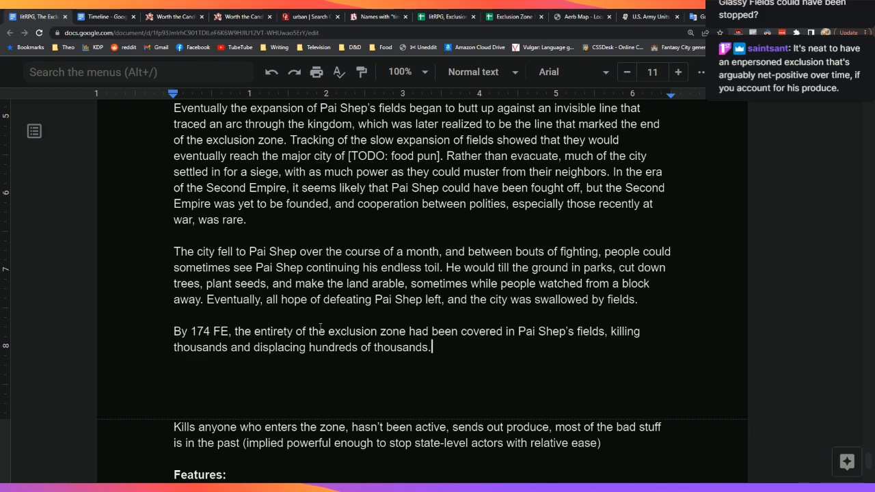
Step: Add 'From that point forward, there have been numerous attempts to kill Pai Shep…overwhelming'
text(From that point for)
text(ward, Pai)
key(BackSpace)
key(BackSpace)
key(BackSpace)
text(there have be)
text(en numerous a)
text(ttempts to )
text(kill Paid)
key(BackSpace)
text(Shep, whether through)
key(BackSpace)
key(BackSpace)
key(BackSpace)
key(BackSpace)
key(BackSpace)
key(BackSpace)
text(hrough ass)
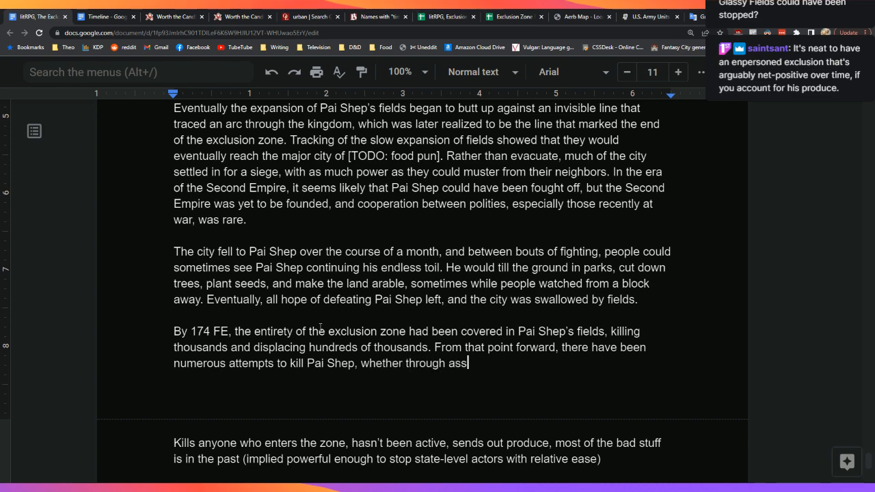
text(assination or overwhelming)
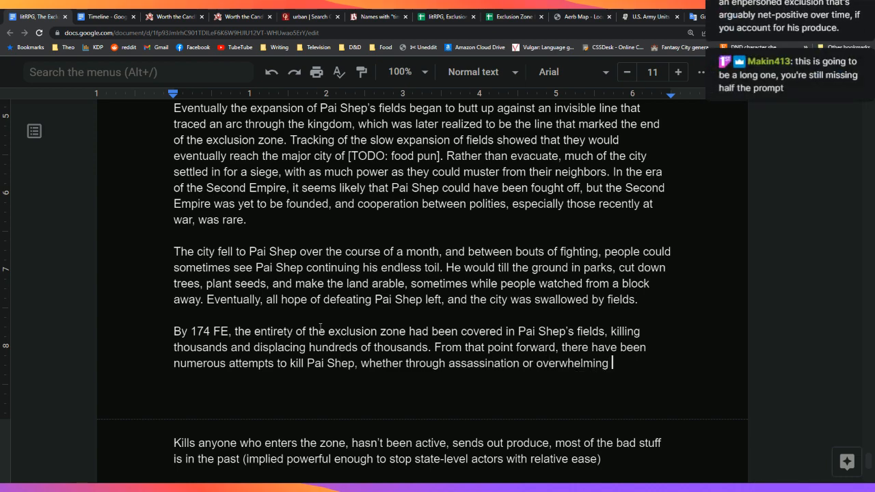
key(Up)
key(Up)
key(Up)
key(Up)
key(Up)
key(Up)
key(Up)
key(Up)
key(Up)
key(Up)
key(Up)
key(Up)
key(Up)
key(Up)
key(Up)
key(Up)
key(Up)
key(Up)
key(Up)
key(Up)
key(Up)
key(Up)
key(Up)
key(Up)
key(Up)
key(Up)
key(Up)
key(Up)
key(Up)
key(Up)
key(Up)
key(Up)
key(Up)
key(Up)
key(Up)
key(Up)
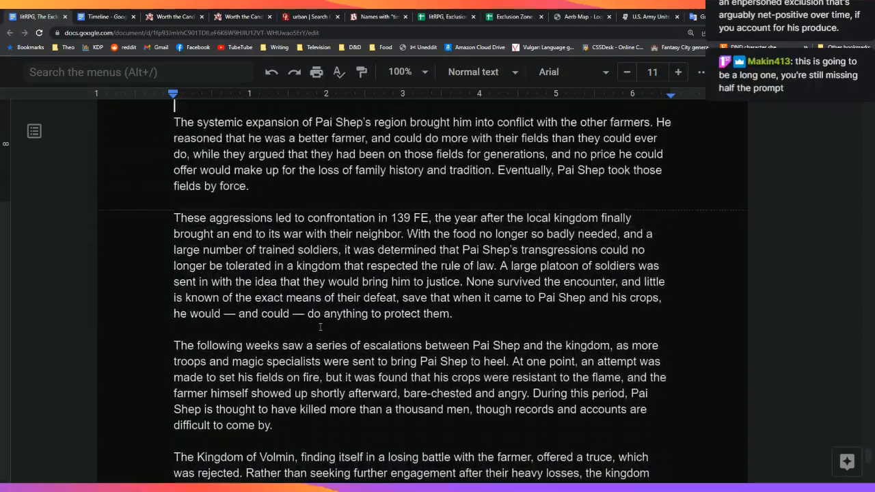
key(Up)
key(Up)
key(Up)
key(Up)
key(Up)
key(Up)
key(Up)
key(Up)
key(Up)
key(Up)
key(Up)
key(Up)
key(Up)
key(Up)
key(Up)
key(Up)
key(Up)
key(Up)
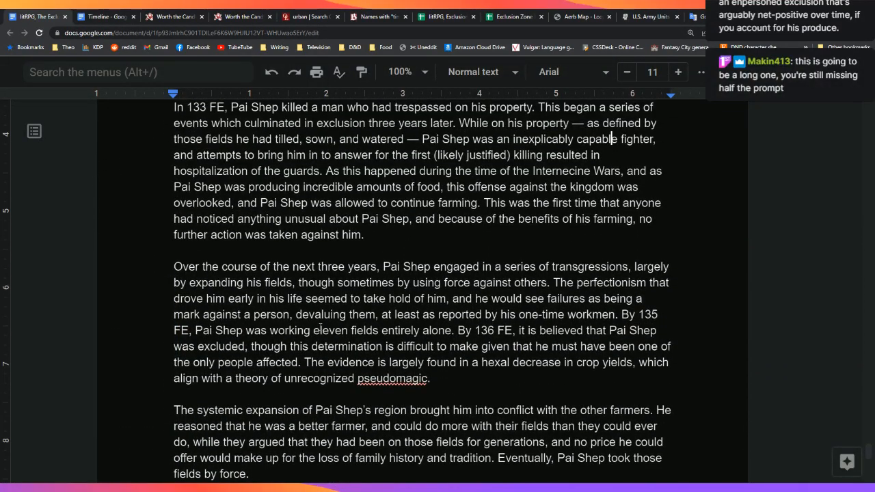
key(Up)
key(Up)
key(Up)
key(Up)
key(Up)
key(Up)
key(Up)
key(Up)
key(Up)
key(Up)
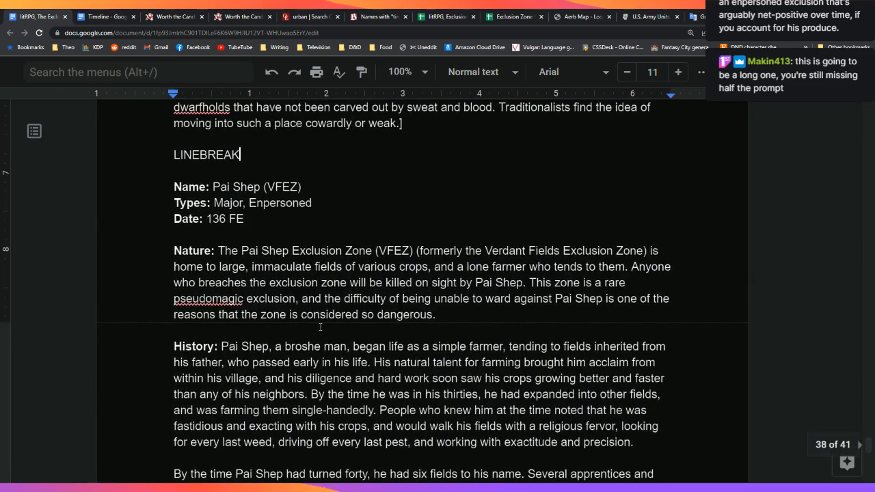
key(Down)
key(Down)
key(Down)
key(Down)
key(Down)
key(Down)
key(Down)
key(Down)
key(Down)
key(Down)
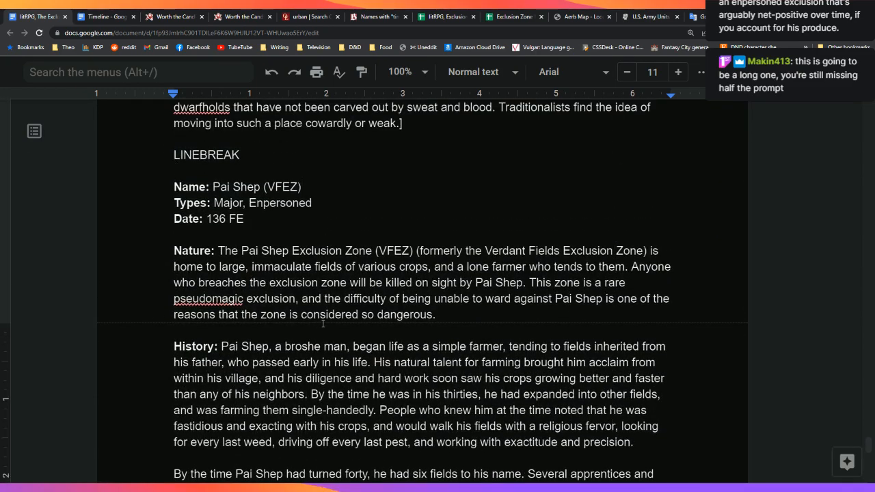
scroll(315, 326, down, 1)
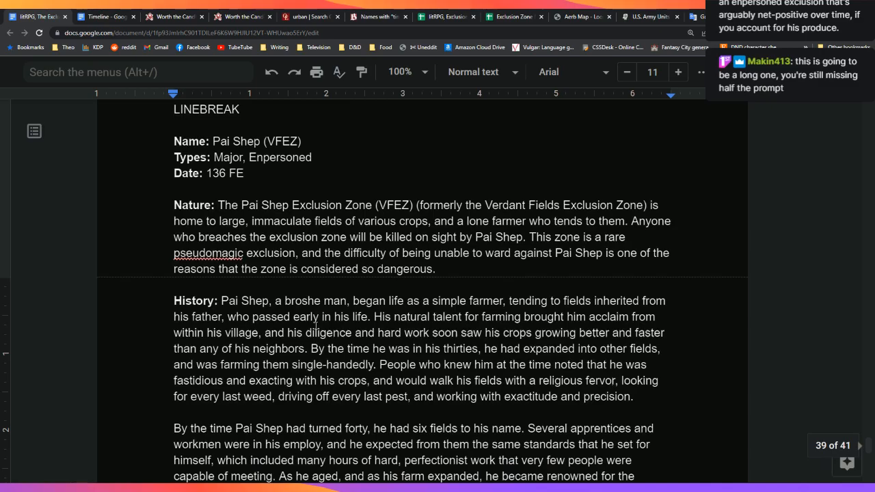
scroll(315, 326, down, 1)
scroll(315, 327, down, 20)
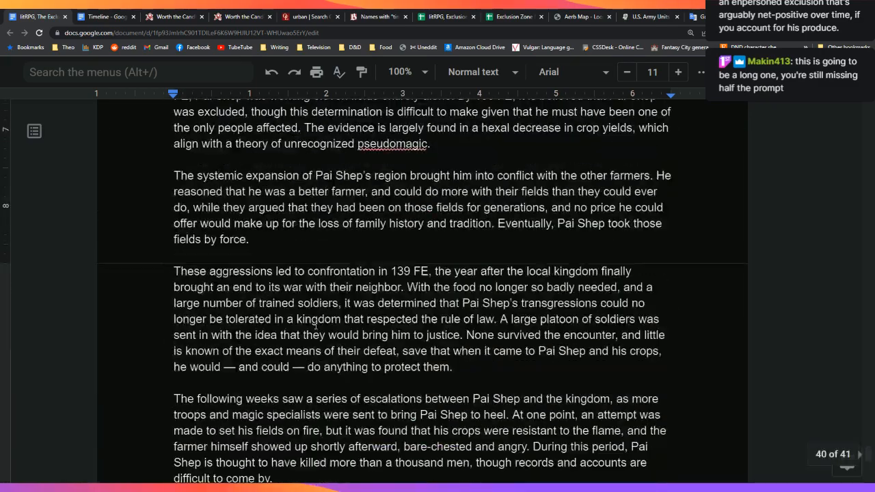
scroll(315, 326, down, 3)
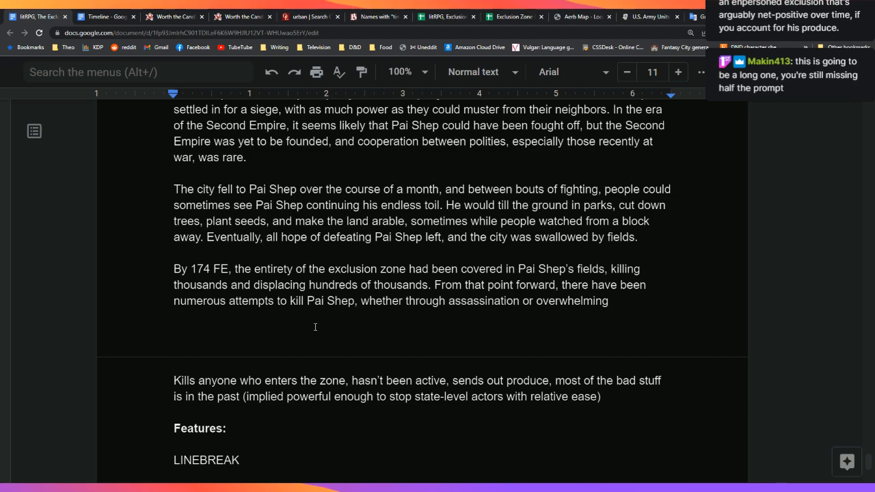
click(655, 299)
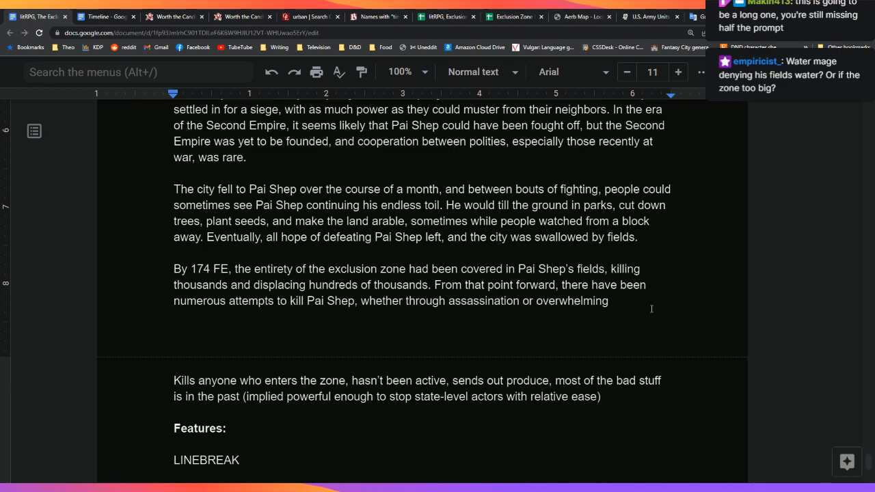
scroll(650, 301, down, 1)
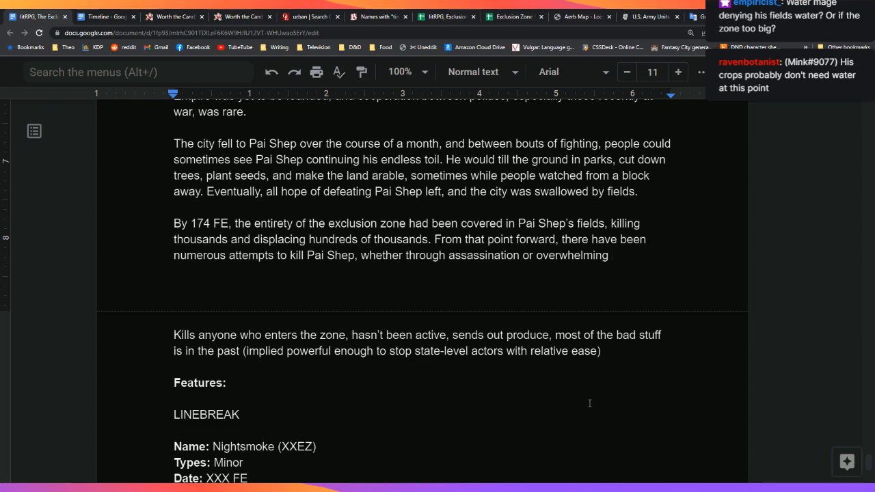
Step: Add 'force,' to the attempts sentence and delete the 'Kills anyone' notes paragraph below
text(force,)
key(Down)
key(Down)
key(Down)
key(Down)
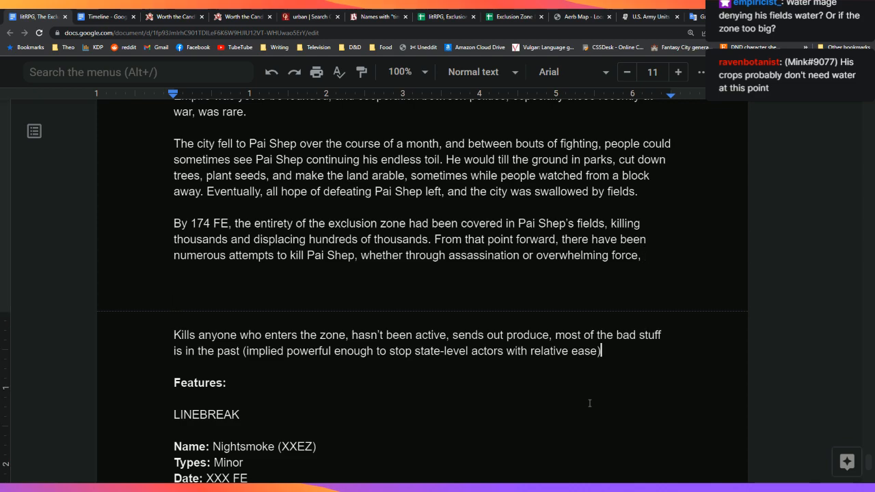
key(Left)
key(ctrl+shift+Up)
key(BackSpace)
key(BackSpace)
key(BackSpace)
key(BackSpace)
key(Return)
key(Return)
key(Up)
key(Up)
key(Up)
Step: End with 'but none have met with success.' and begin the 'In the modern day…' paragraph
key(Down)
key(Left)
text(but none have met)
text( with succe)
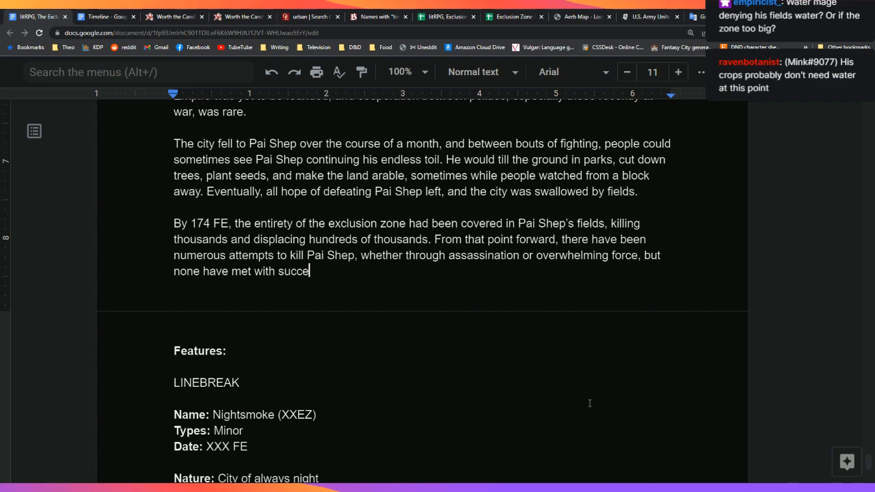
text(ss.)
key(Return)
key(Return)
text(In the modern wa)
key(BackSpace)
key(BackSpace)
text(day, the exclusion zone is largely left alone, and )
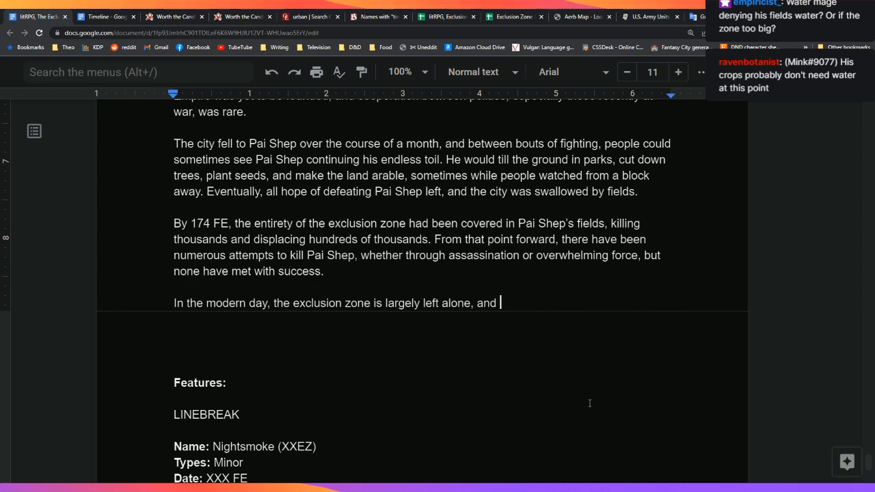
text(Pai Shep is rarely heard from. The last )
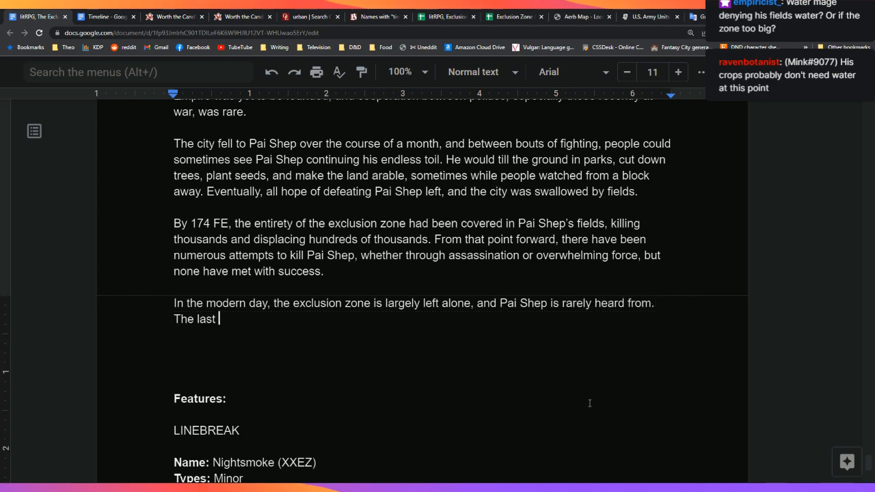
text(recorded conversation with)
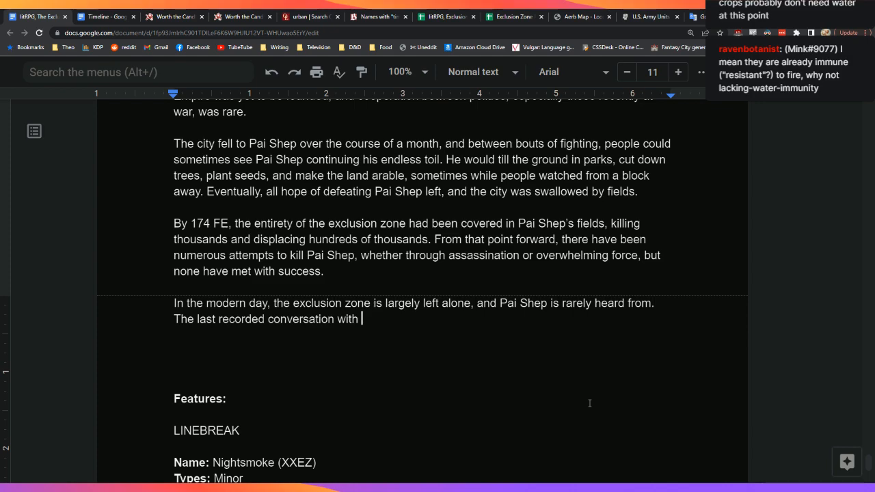
Step: Add that the last conversation dates to 457 FE and that he expressed no regrets
text(him dates to 4)
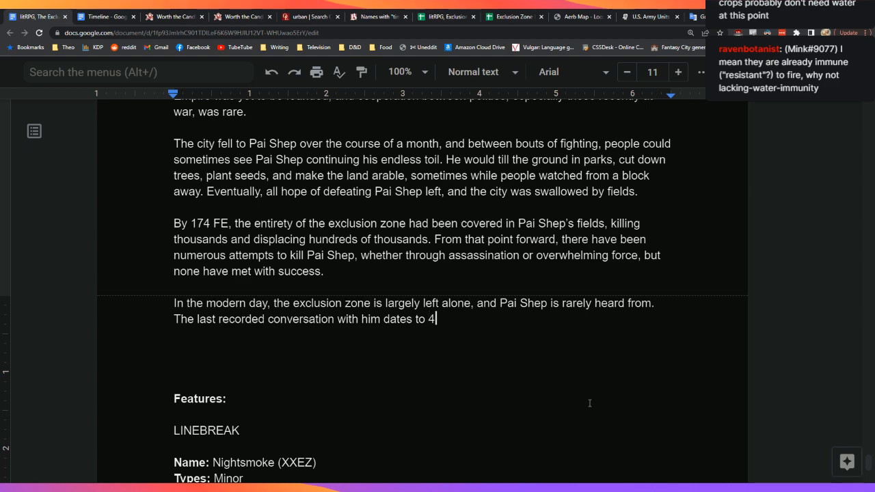
text(57 FE, an att)
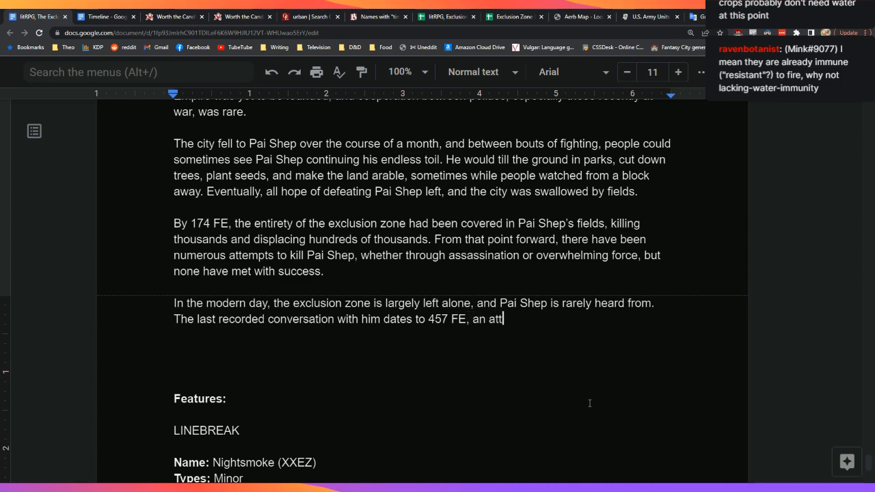
text(empt to )
text(norma)
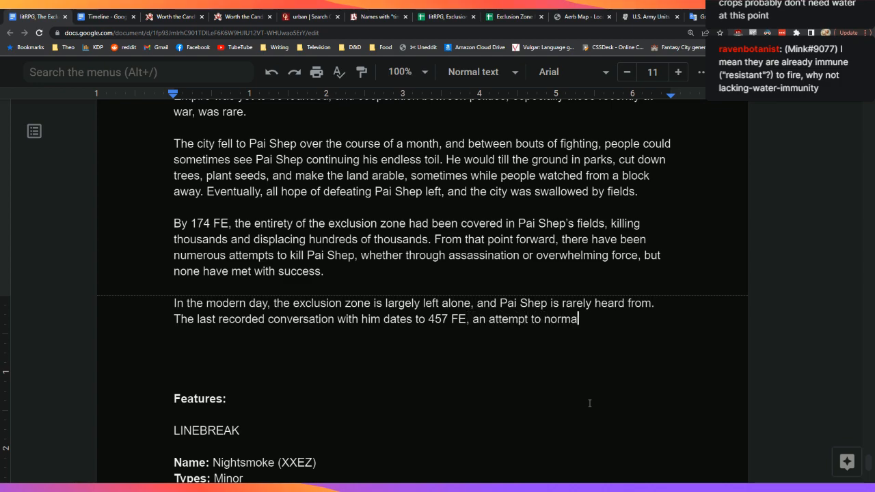
text(lize relations with)
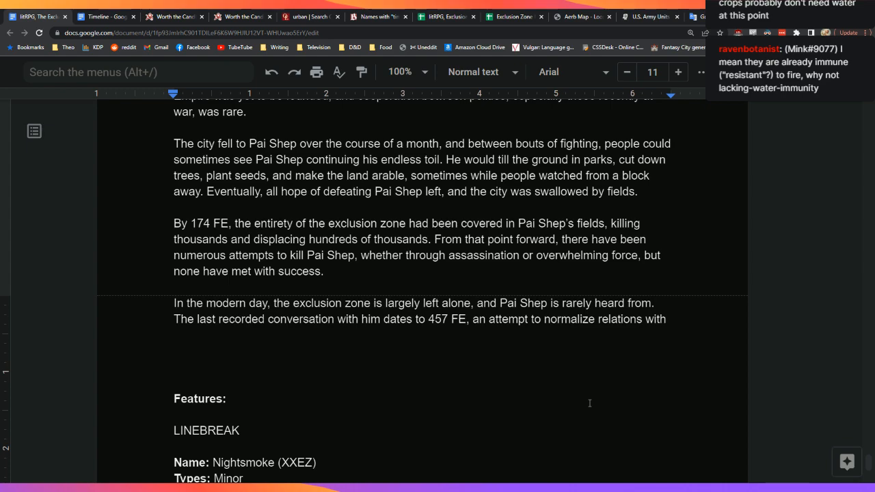
text(him)
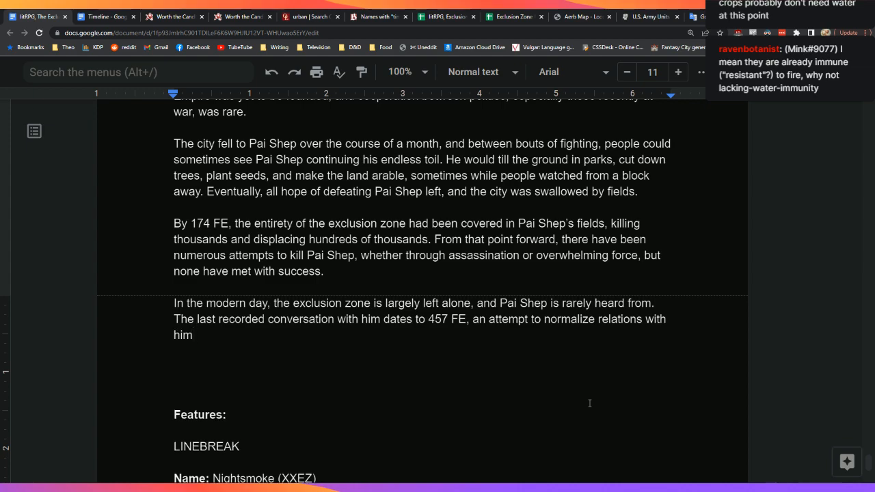
text(. He expre)
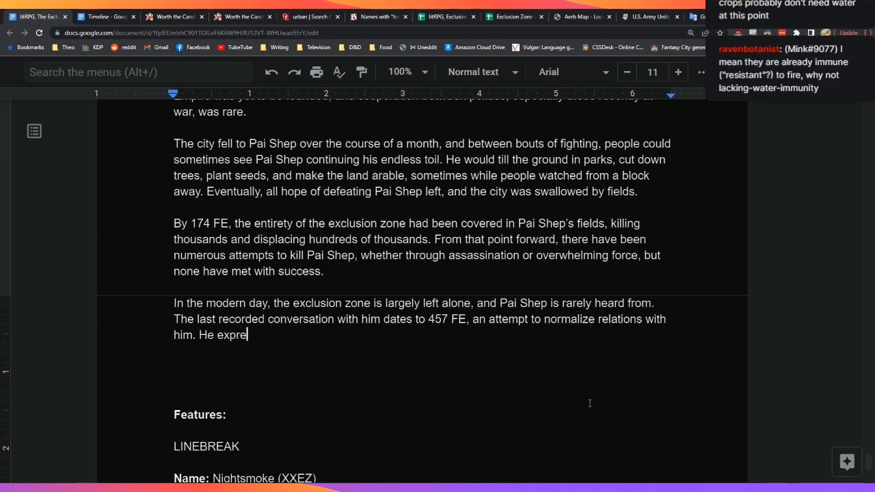
text(ssed no regr)
key(BackSpace)
key(BackSpace)
text(regrette)
key(BackSpace)
key(BackSpace)
text(s )
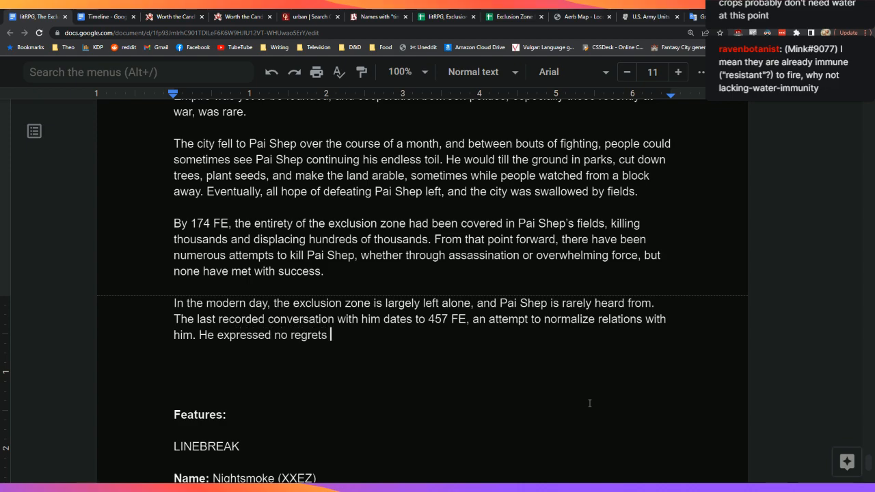
text(at how he be)
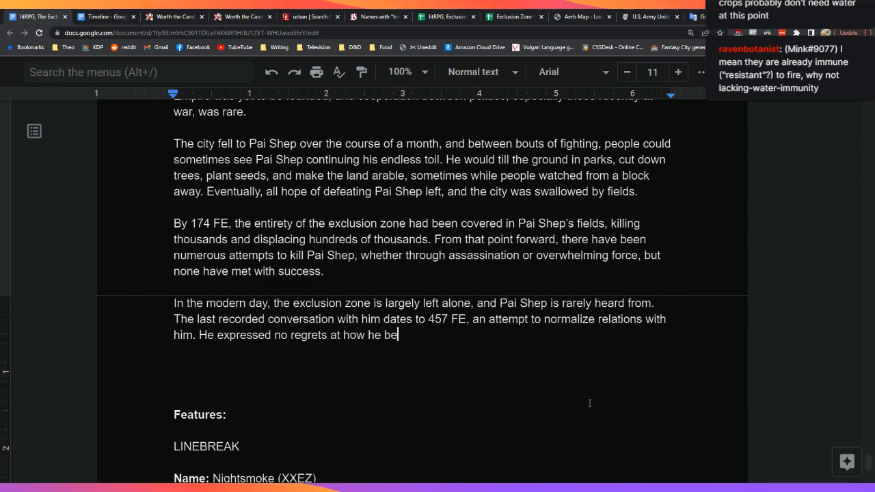
text(haved,)
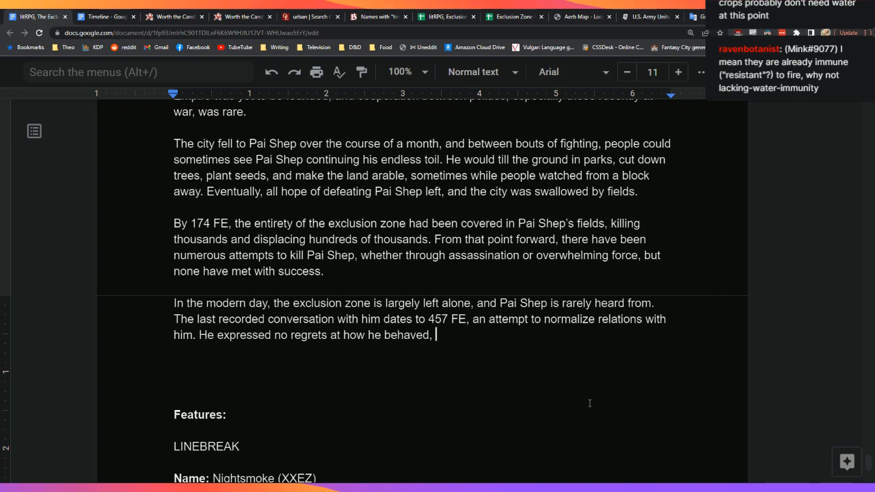
Step: Add 'and showed no interest in cooperation with kingdom or the new regime.'
text(and expres)
text(s)
key(BackSpace)
key(BackSpace)
key(BackSpace)
key(BackSpace)
key(BackSpace)
key(BackSpace)
key(BackSpace)
text(showed no interest in)
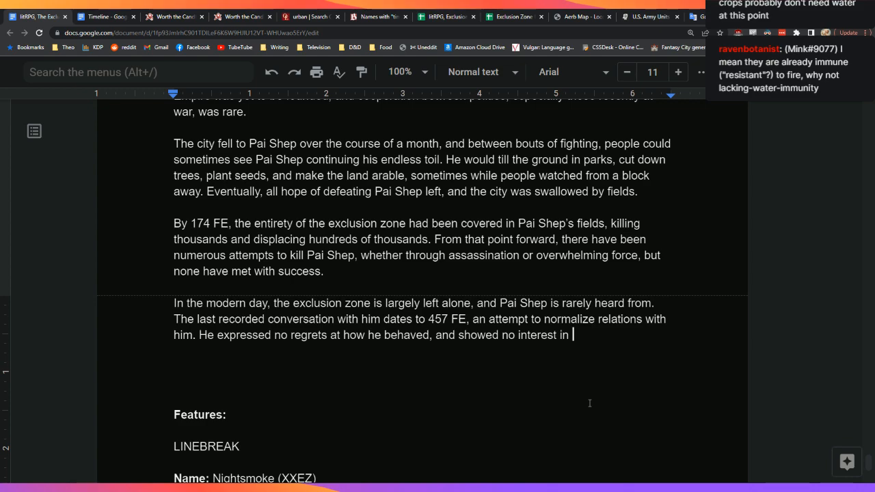
text(cooperation with )
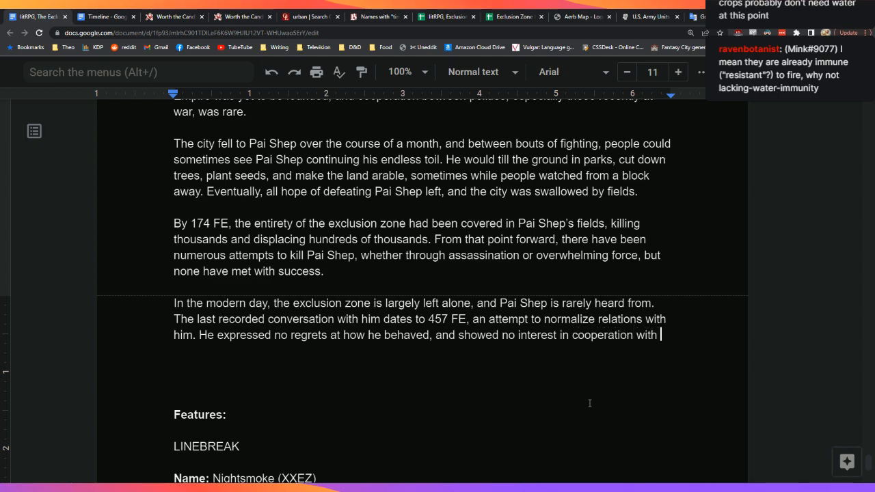
text(the)
key(BackSpace)
key(BackSpace)
key(BackSpace)
text(the)
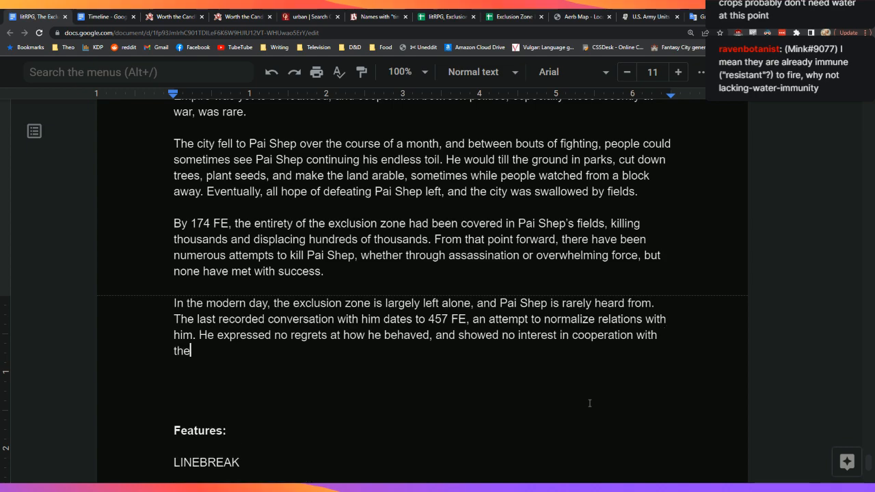
text( Empire of Common)
key(BackSpace)
key(BackSpace)
key(BackSpace)
key(BackSpace)
key(BackSpace)
key(BackSpace)
key(BackSpace)
key(BackSpace)
key(BackSpace)
key(BackSpace)
key(BackSpace)
key(BackSpace)
key(BackSpace)
key(BackSpace)
key(BackSpace)
key(BackSpace)
key(BackSpace)
key(BackSpace)
key(BackSpace)
key(BackSpace)
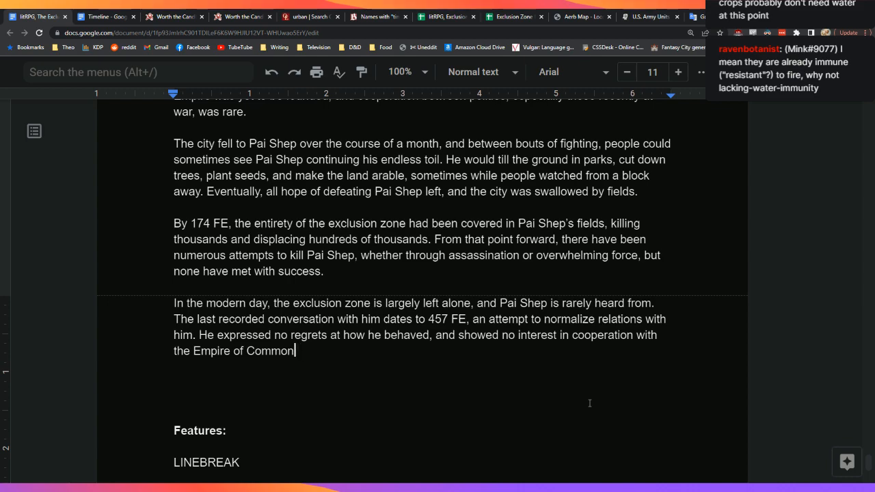
key(BackSpace)
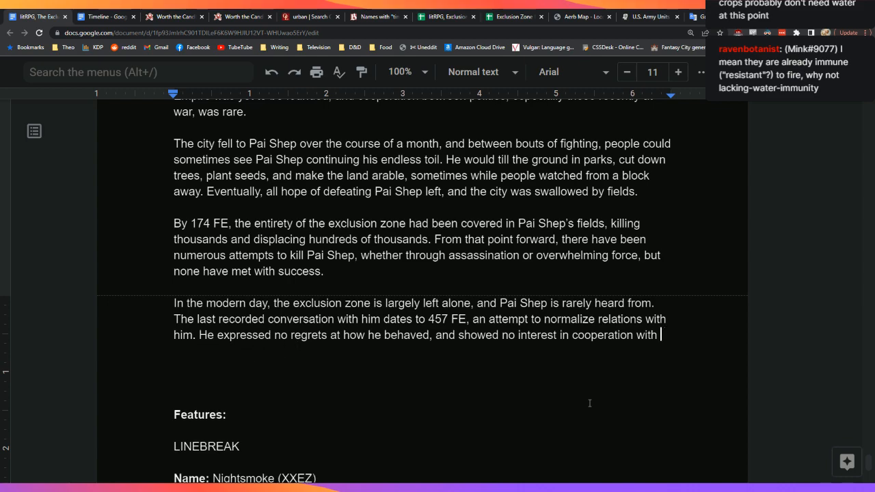
text(kingdom.)
key(BackSpace)
text(or the )
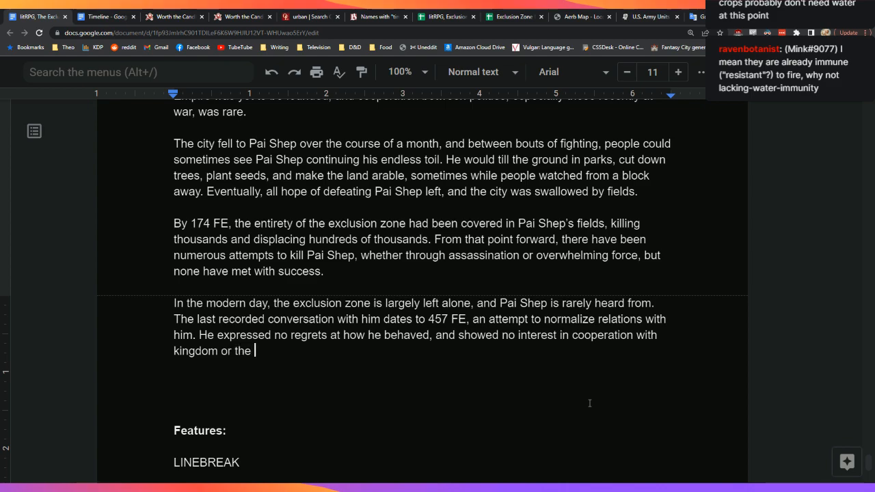
text(new regime.)
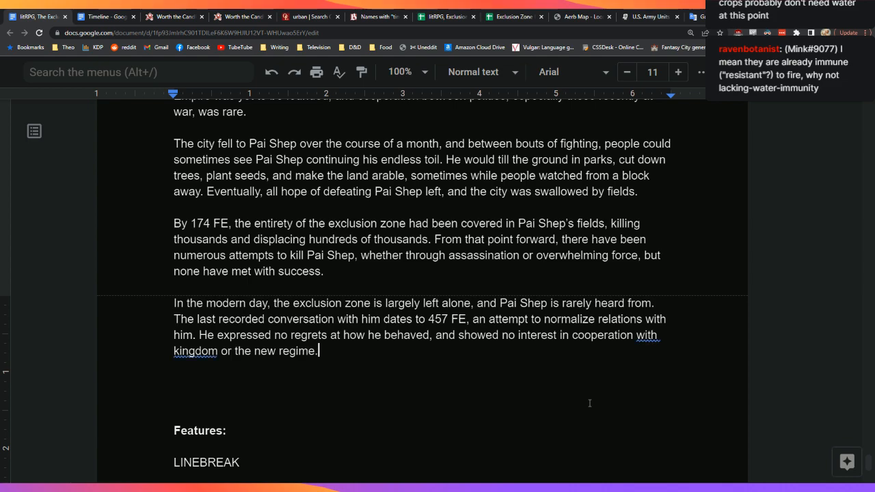
Step: Accept the grammar suggestion inserting 'the' before 'kingdom' and change 'regime' to 'empire'
key(Left)
key(Left)
key(Left)
key(Left)
key(Left)
key(Left)
key(Left)
key(Left)
key(Left)
key(Left)
key(Left)
key(Left)
key(Left)
key(Left)
key(Left)
key(Left)
key(Left)
key(Left)
key(Left)
key(Left)
key(Tab)
key(Return)
key(Down)
key(Down)
key(Up)
key(Down)
key(Down)
key(Down)
key(Down)
Step: Delete the extra blank lines above the Features heading
key(Down)
key(Down)
key(Down)
key(Down)
key(Up)
key(Up)
key(Up)
key(Up)
key(Up)
key(Up)
key(Up)
key(Up)
key(Left)
key(BackSpace)
key(BackSpace)
key(BackSpace)
key(BackSpace)
key(BackSpace)
key(BackSpace)
key(BackSpace)
text(empire.)
key(Down)
key(Down)
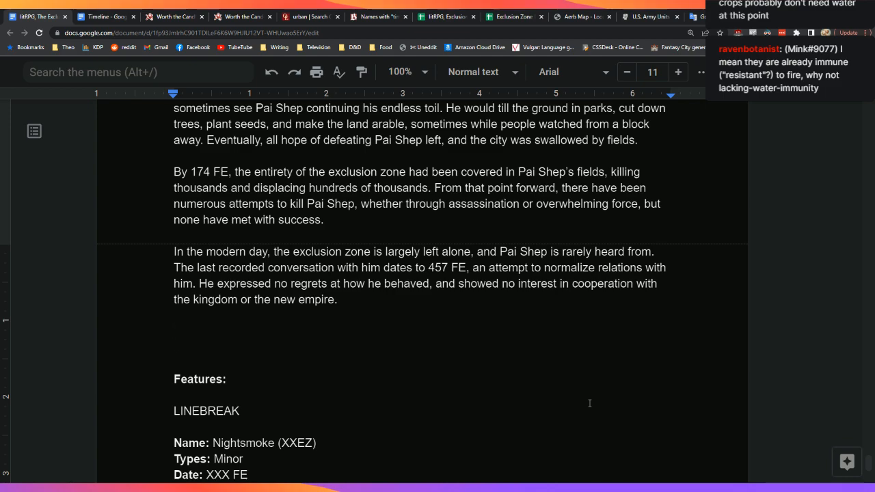
key(BackSpace)
key(BackSpace)
key(Delete)
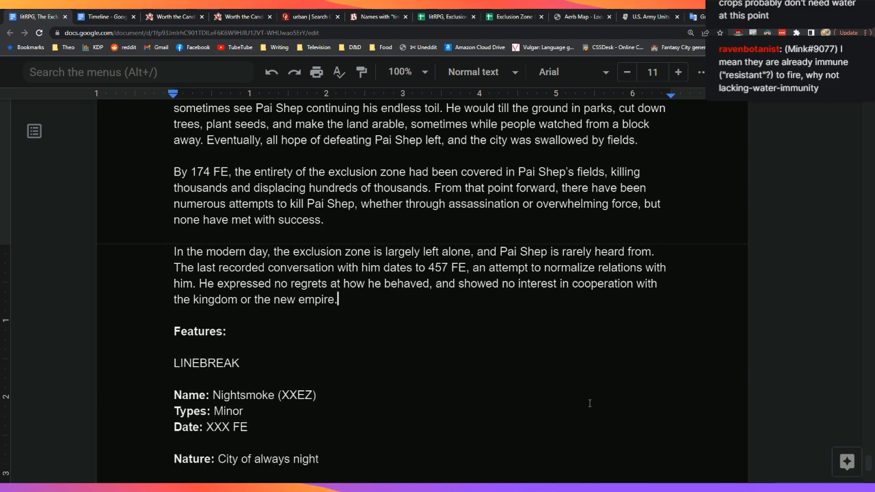
key(Down)
key(Down)
Step: Start the Features paragraph with 'The entirety of the VFEZ is covered with Pai Shep's fields.'
text(The entirety of )
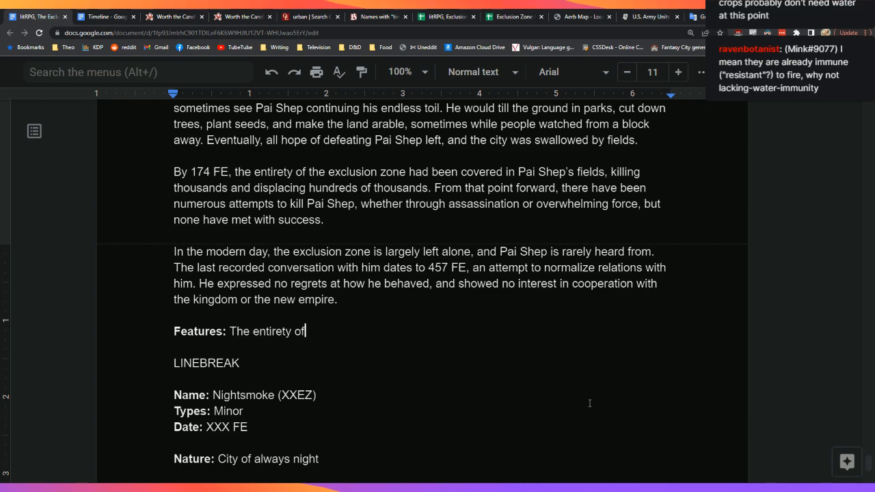
text(the VFEZ is vo)
key(BackSpace)
key(BackSpace)
text(covered with)
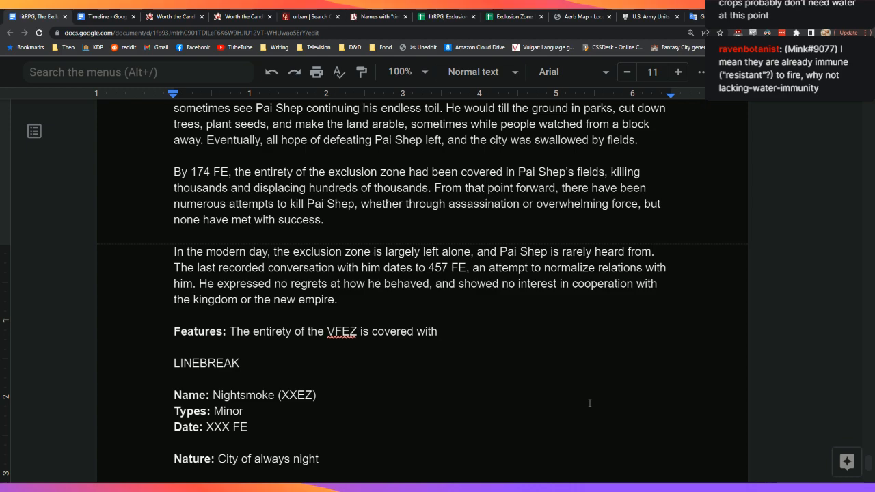
text(Pai Sheps)
key(BackSpace)
text('s fields, though)
key(BackSpace)
key(BackSpace)
key(BackSpace)
key(BackSpace)
key(BackSpace)
key(BackSpace)
key(BackSpace)
key(BackSpace)
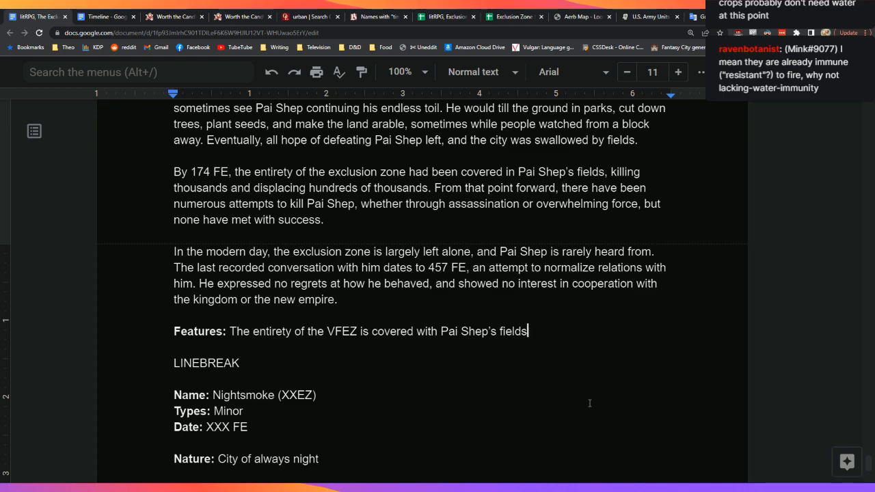
text(. T)
key(BackSpace)
Step: Add that remote viewing counts 47 distinct crops, including orchards of stone fruits, apples and citruses
text(At a current count, from remote viewing )
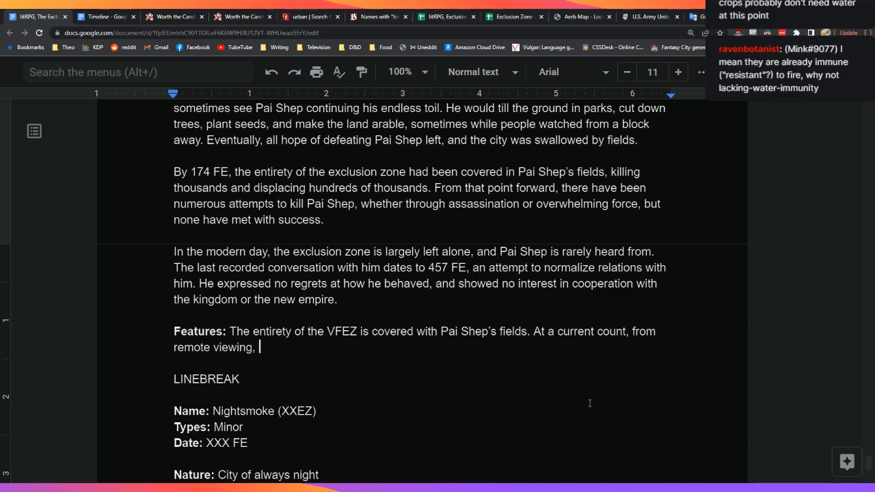
text( there are )
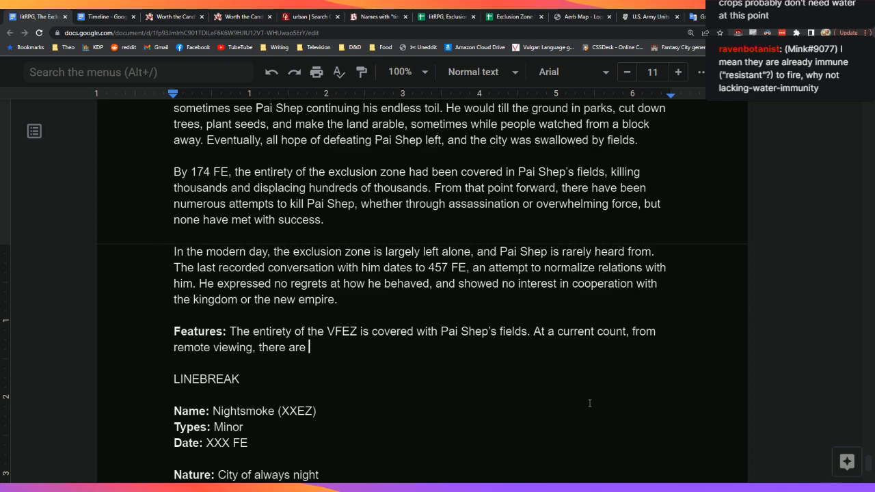
text(47 distinct)
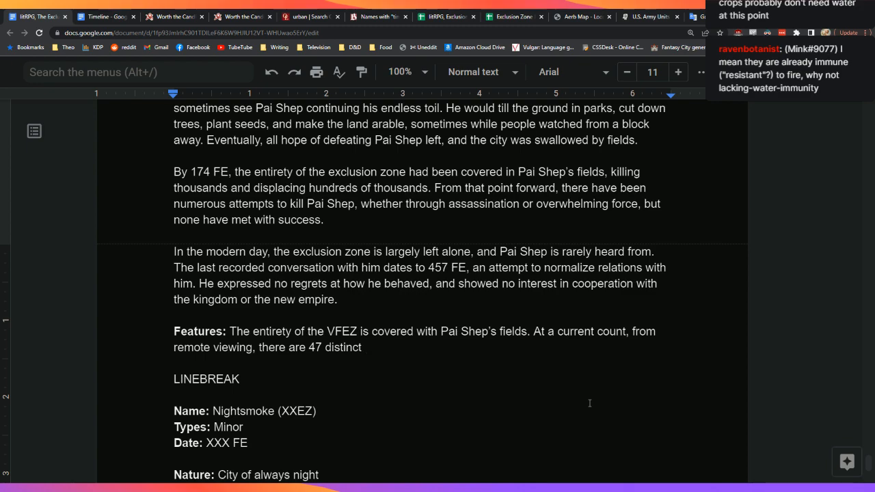
text(crops, including )
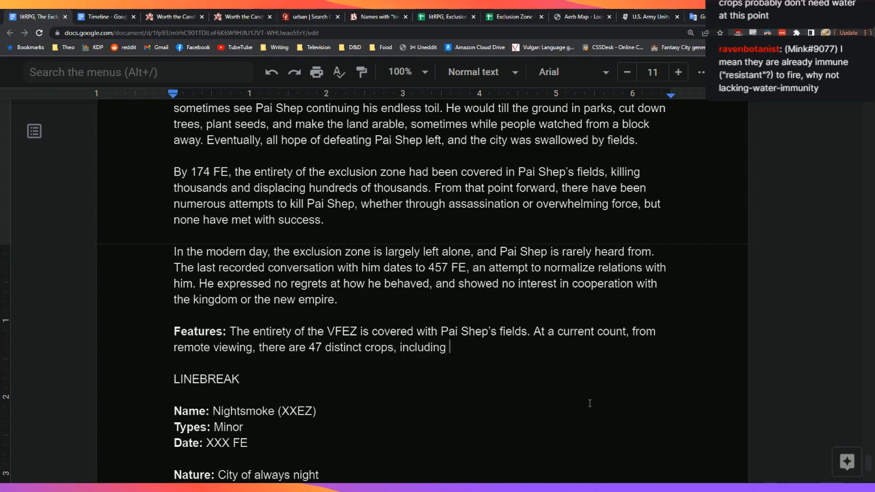
text(eight large orchards)
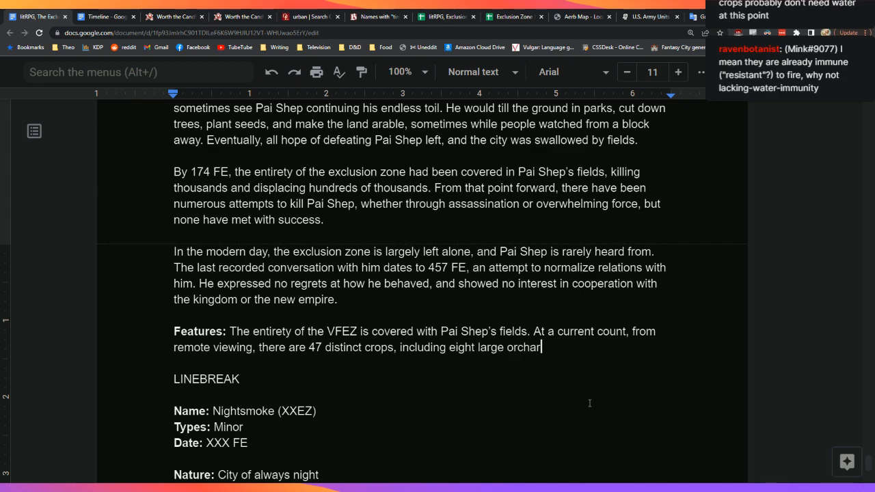
key(ctrl+BackSpace)
key(ctrl+BackSpace)
key(BackSpace)
key(BackSpace)
key(BackSpace)
key(BackSpace)
key(BackSpace)
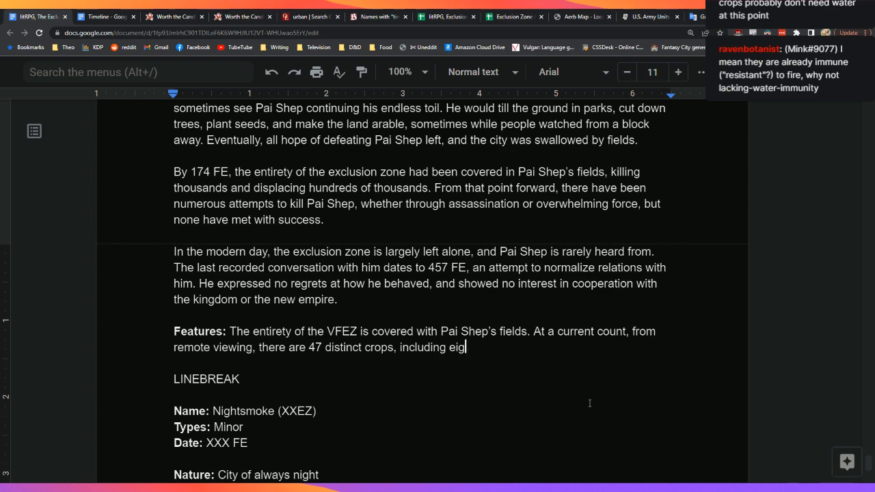
text(several large orchards )
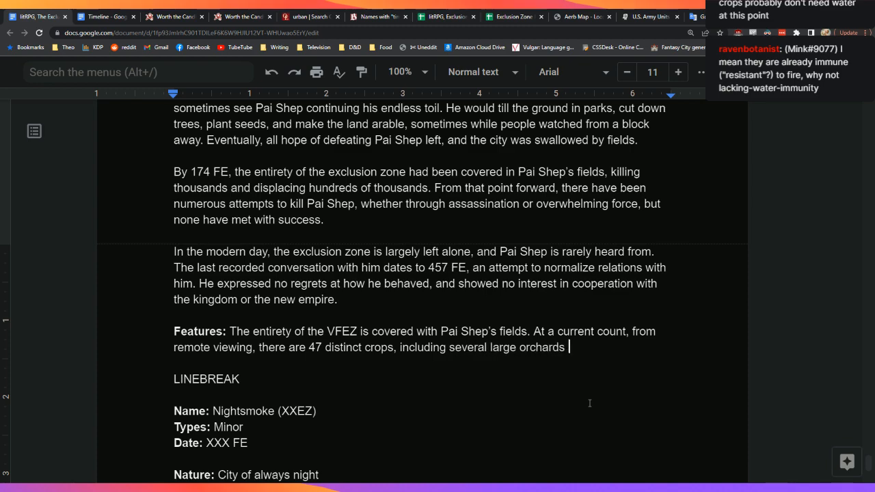
text(for stone f)
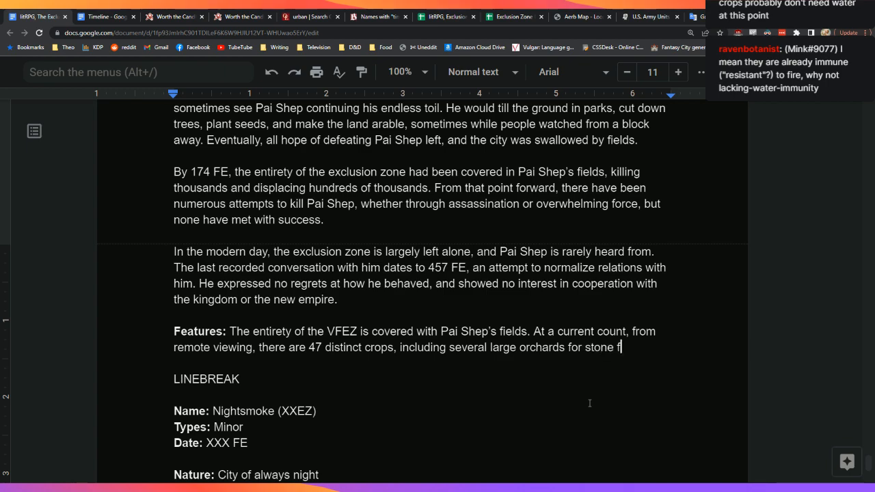
text(ruits and)
key(BackSpace)
key(BackSpace)
key(BackSpace)
key(BackSpace)
key(BackSpace)
text(, )
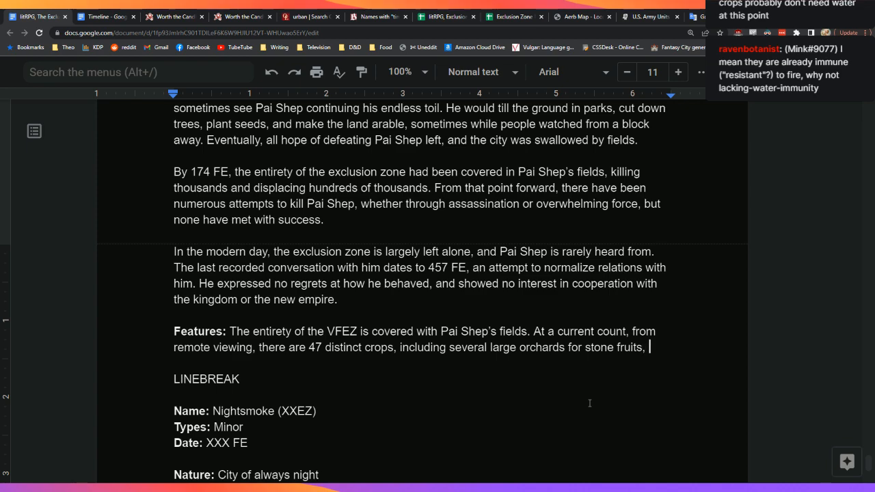
text(apples, )
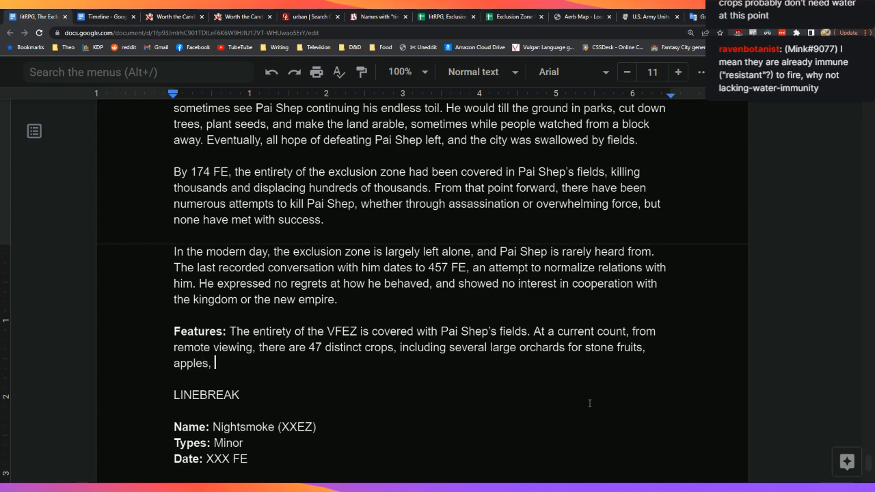
text(citruses, and other plants.)
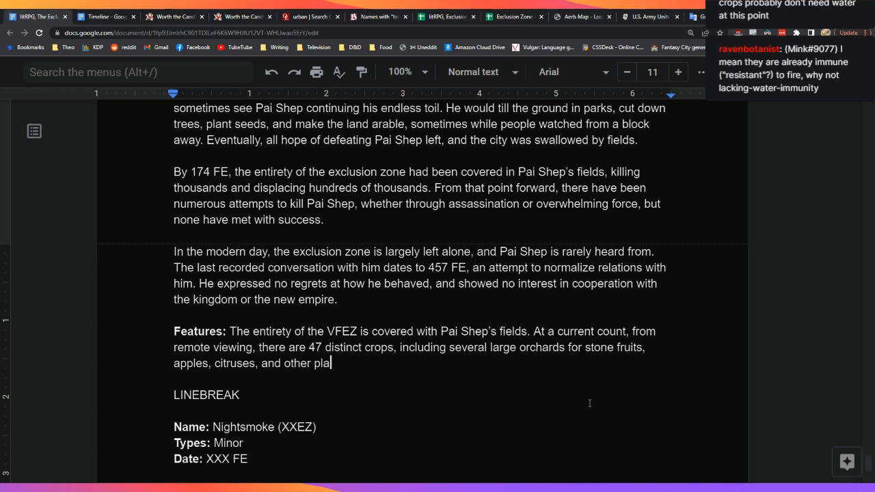
key(BackSpace)
key(BackSpace)
Step: Begin the sentence 'It is unclear to outside observers whether the observed variety'
text(. )
text(It)
key(BackSpace)
key(BackSpace)
key(BackSpace)
text(At the moment,)
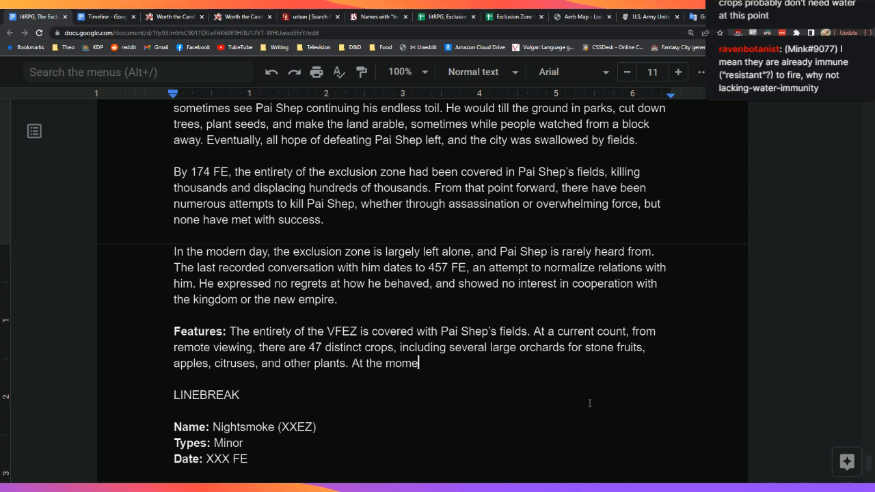
key(ctrl+BackSpace)
key(ctrl+BackSpace)
key(ctrl+BackSpace)
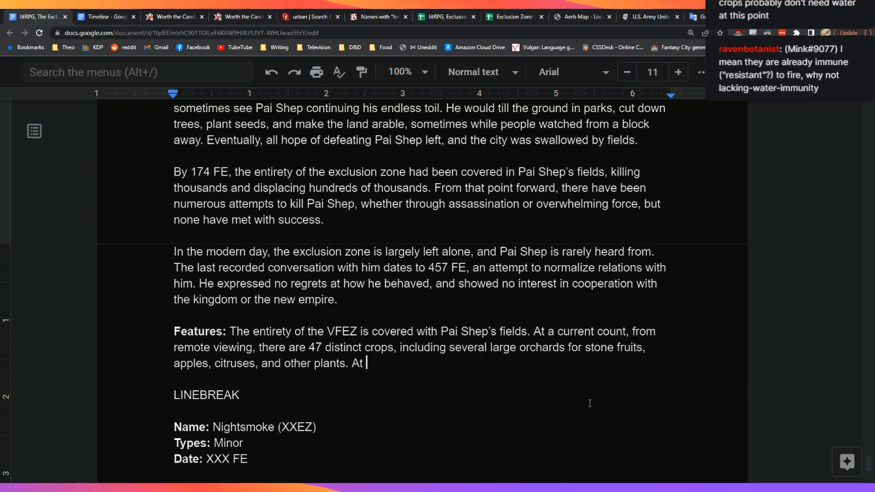
text(It is unclear to out)
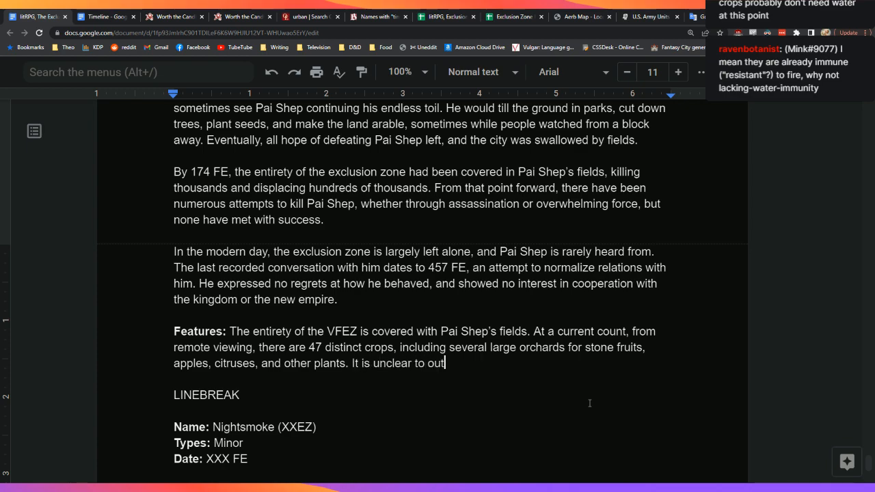
text(side observe)
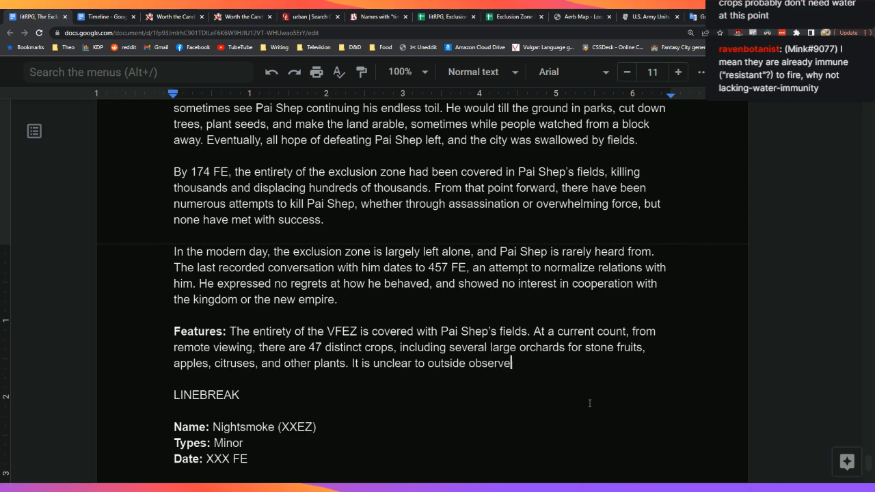
text(rs whether the )
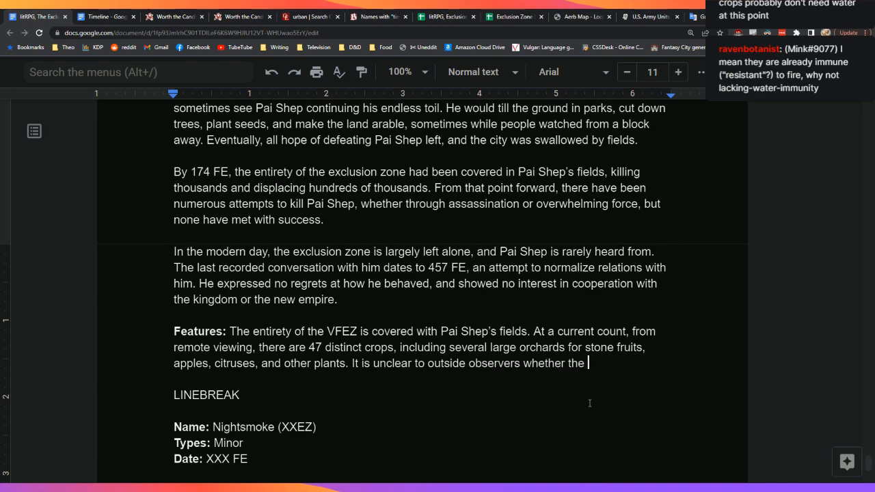
text(observatory)
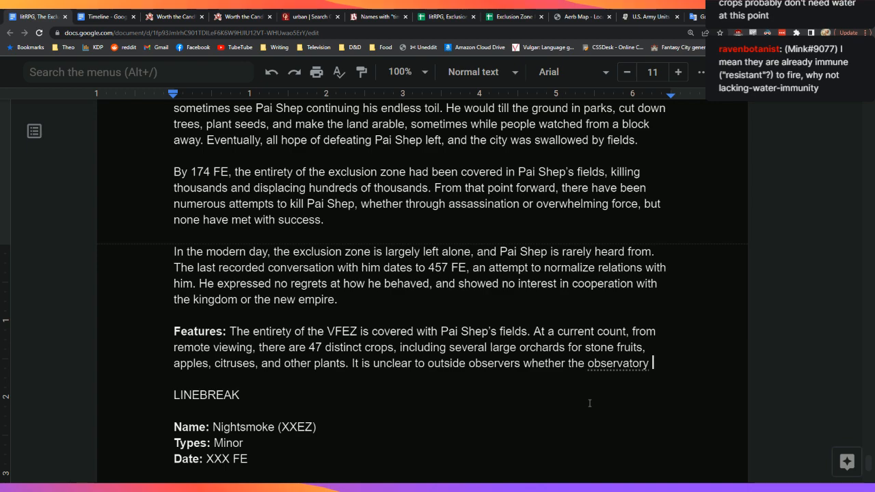
key(BackSpace)
key(BackSpace)
key(BackSpace)
key(BackSpace)
text(d b)
key(BackSpace)
text(variety)
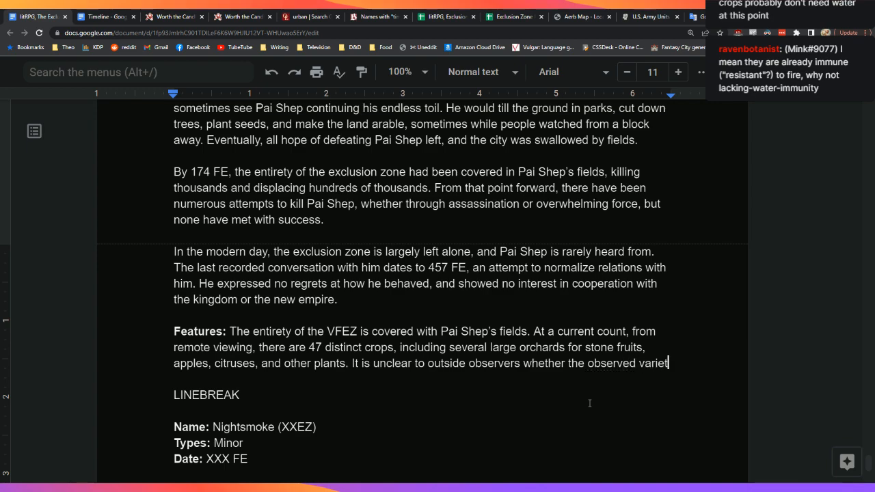
Step: Remove 'to outside observers' from that sentence
key(Up)
key(Right)
key(Right)
key(Right)
key(Right)
key(Right)
key(Right)
key(Right)
key(Right)
key(Right)
key(Right)
key(Right)
key(Right)
key(Right)
key(Right)
key(Right)
key(Right)
key(Right)
key(Right)
key(Right)
key(Right)
key(Right)
key(Right)
key(Right)
key(Right)
key(shift+Right)
key(shift+Right)
key(shift+Right)
key(shift+Right)
key(shift+Right)
key(shift+Right)
key(shift+Right)
key(shift+Right)
key(shift+Right)
key(shift+Right)
key(shift+Right)
key(shift+Right)
key(shift+Right)
key(shift+Right)
key(shift+Right)
key(shift+Right)
key(shift+Right)
key(shift+Right)
key(shift+Right)
key(shift+Right)
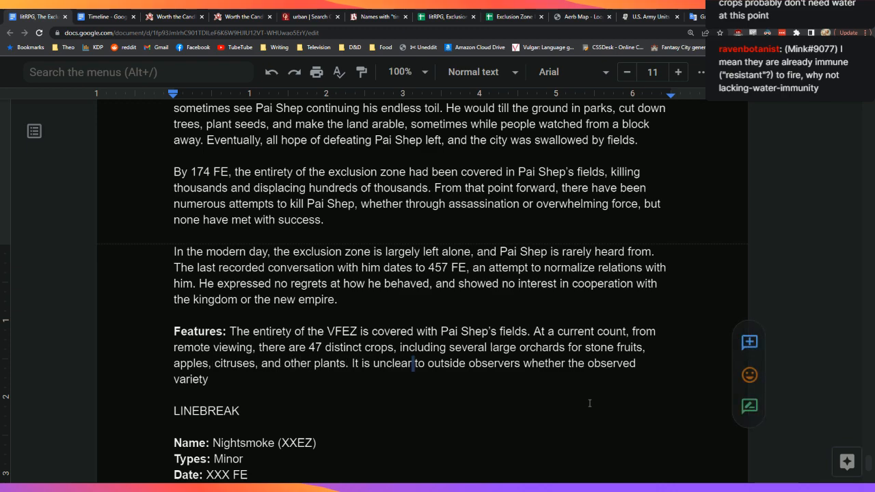
key(shift+Left)
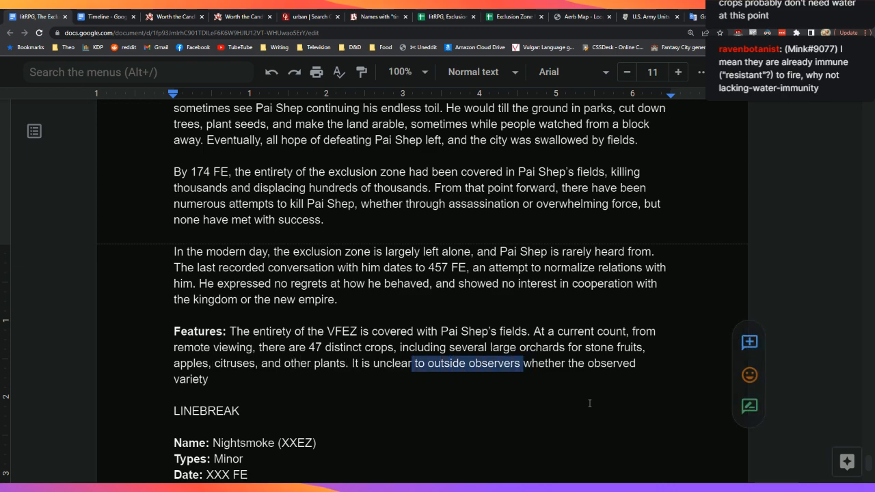
key(BackSpace)
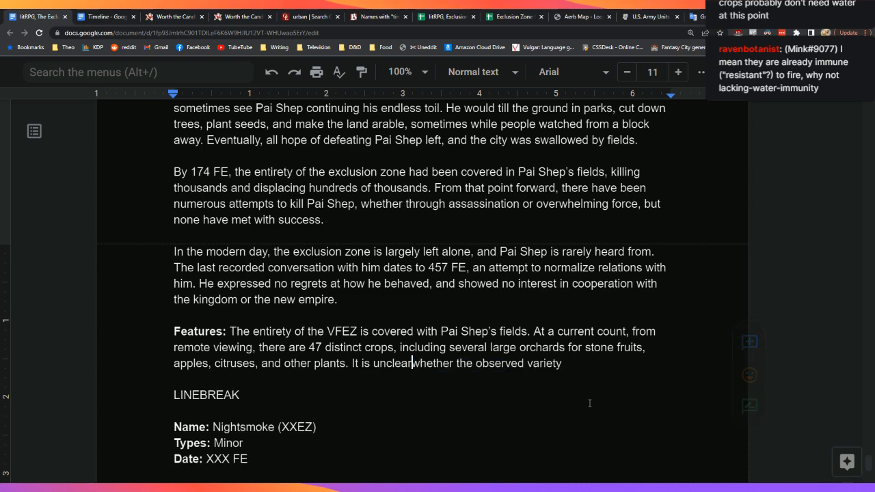
key(Down)
Step: Complete the sentence with 'is somehow necessary to Pai Shep's abilities.'
key(Left)
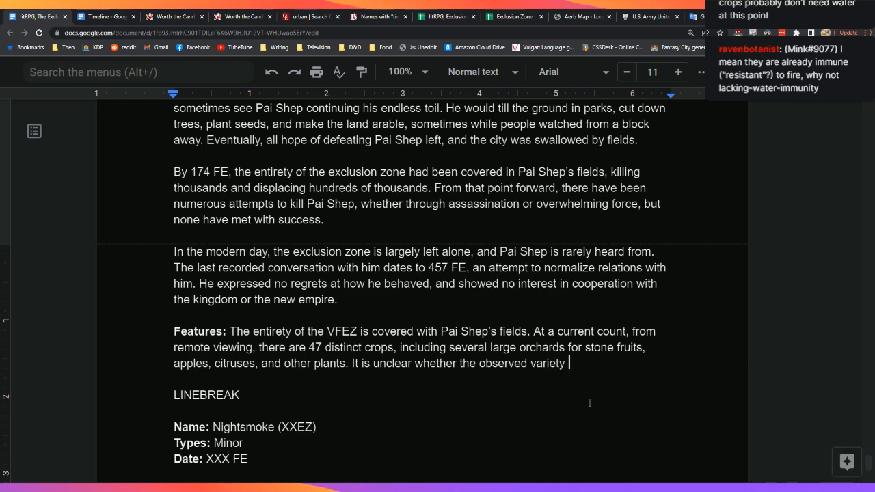
text(is somehow nece)
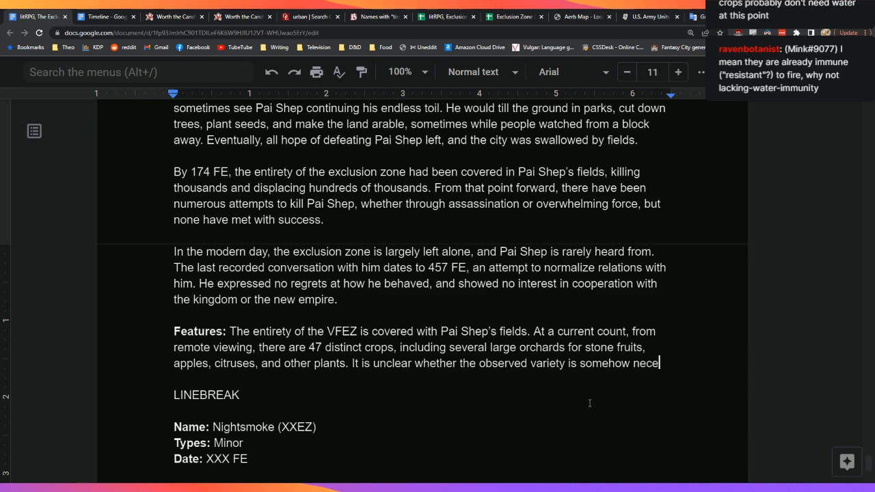
text(ssary to P)
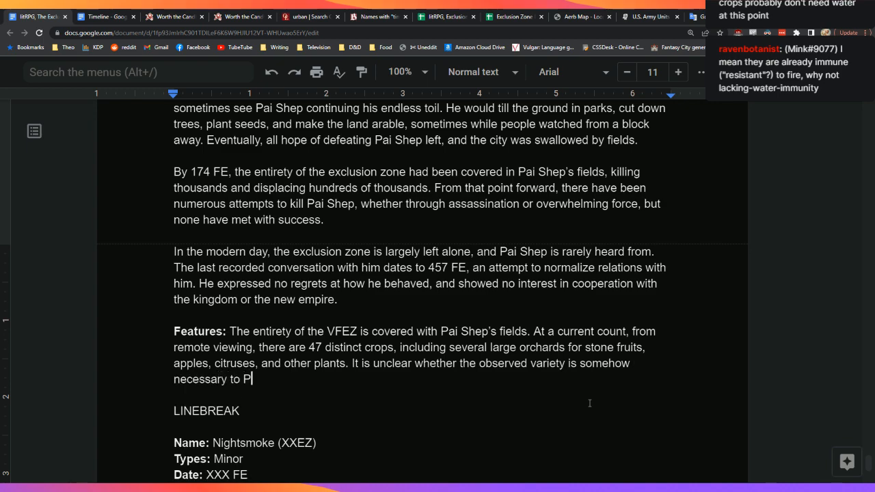
text(ai Shep's )
text(abilities.)
key(Up)
key(Up)
key(Up)
key(Up)
key(Up)
Step: After 'the new empire.', type 'A member of the long-lived broshe, Pai Shep is now nearly'
text(A m)
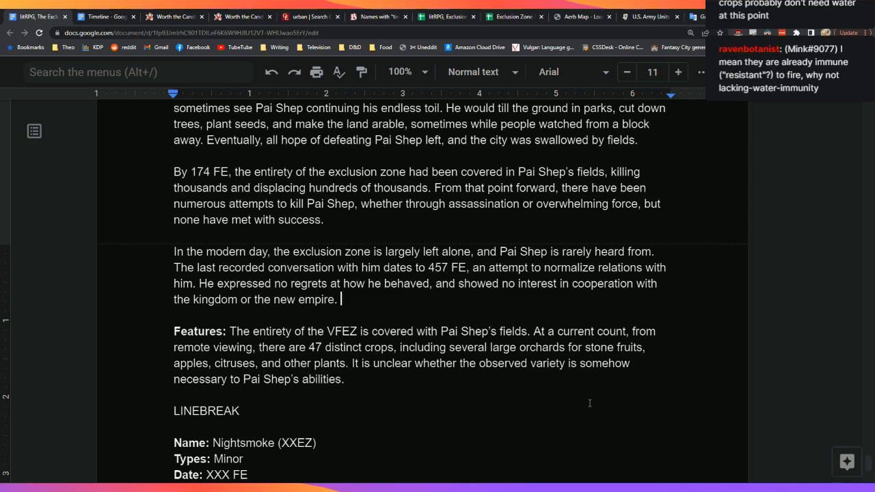
text(e)
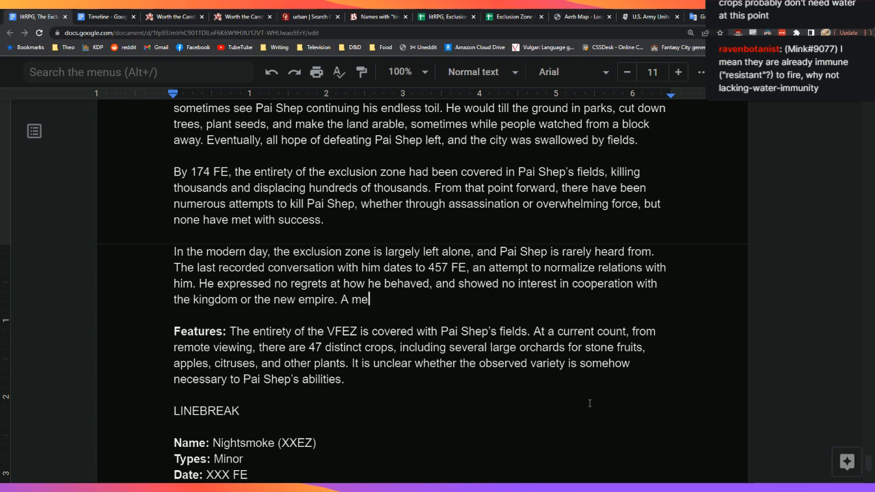
text(mber of the long0)
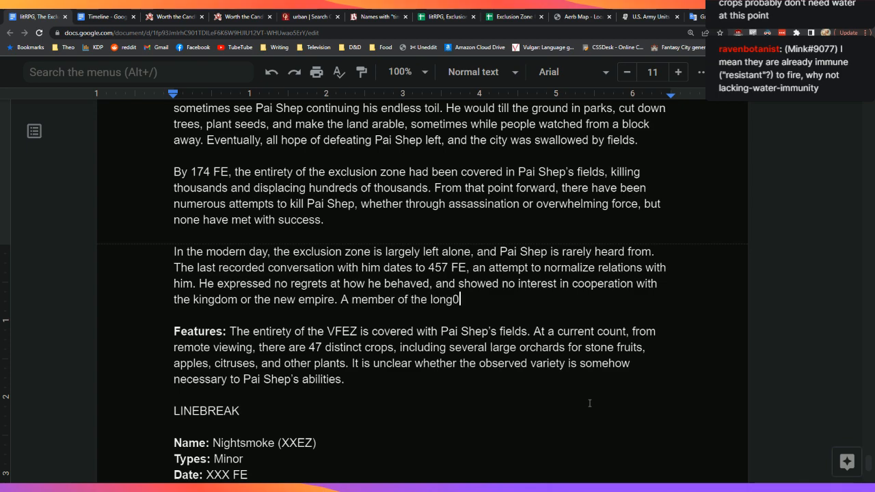
key(BackSpace)
text(-lived broshe, )
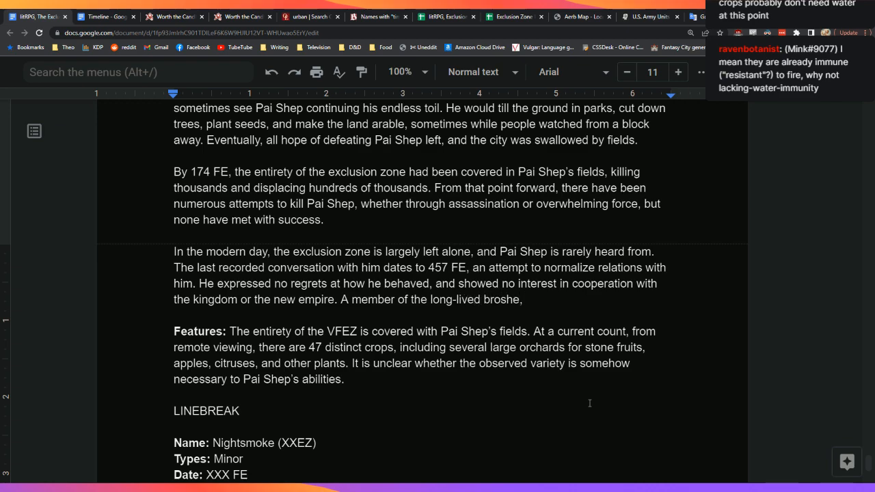
text(Pai Sh)
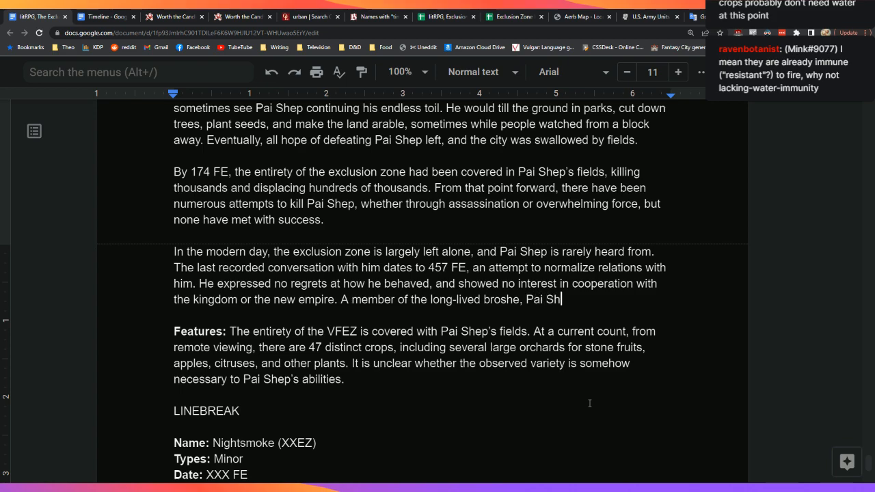
text(ep is now nearly)
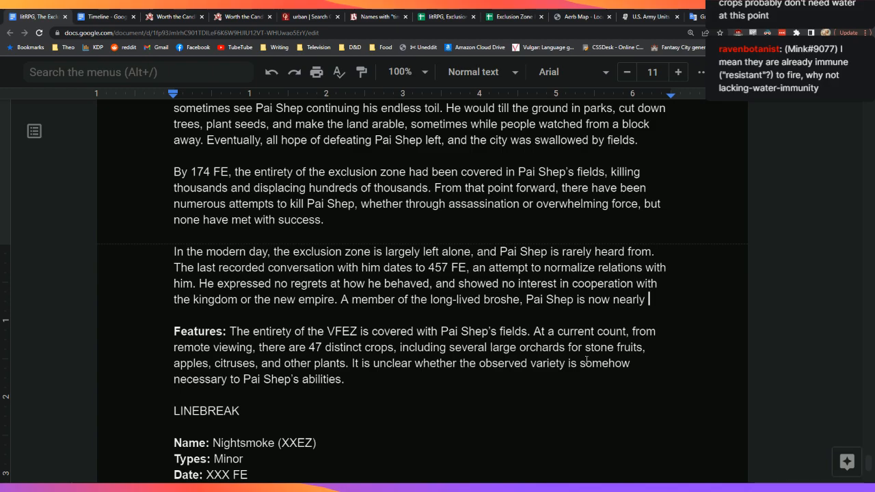
scroll(589, 403, up, 6)
key(ctrl+Tab)
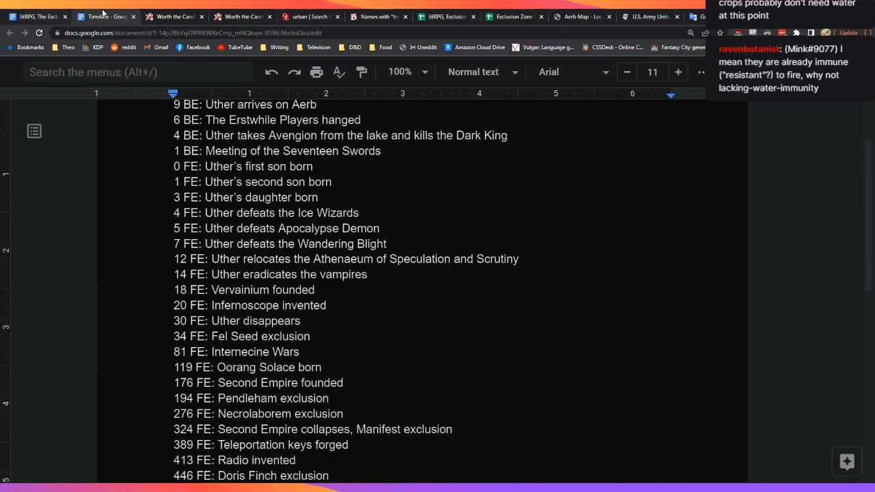
scroll(214, 255, down, 3)
click(33, 15)
scroll(548, 214, up, 8)
scroll(549, 214, up, 7)
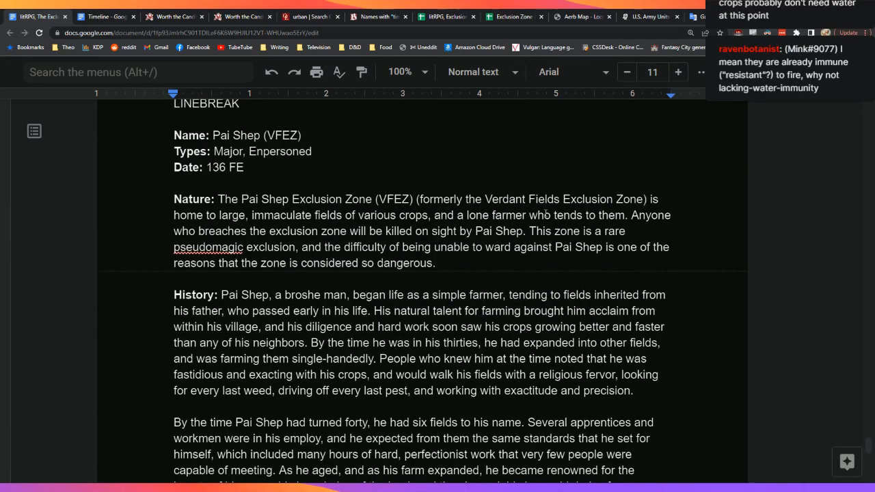
scroll(545, 213, down, 3)
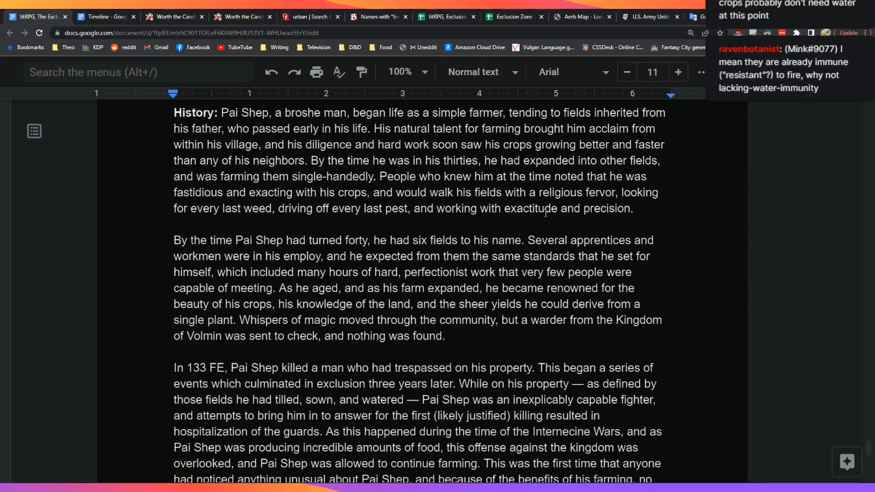
scroll(546, 212, up, 1)
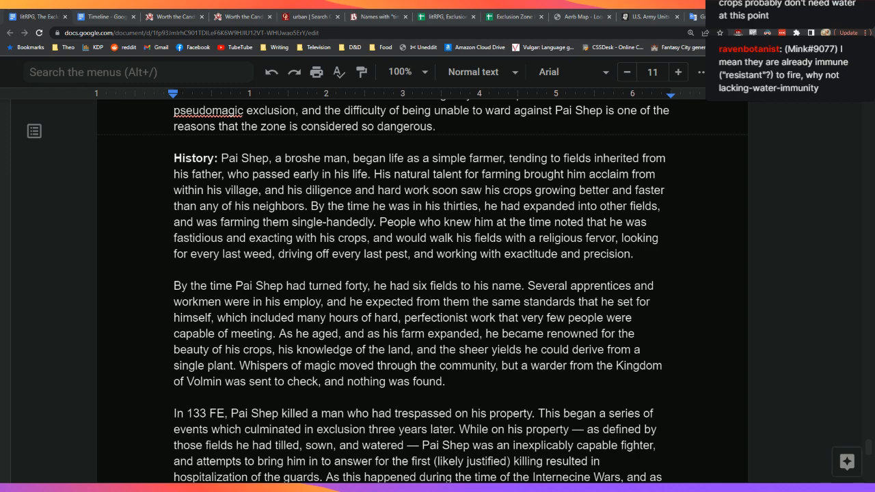
click(430, 333)
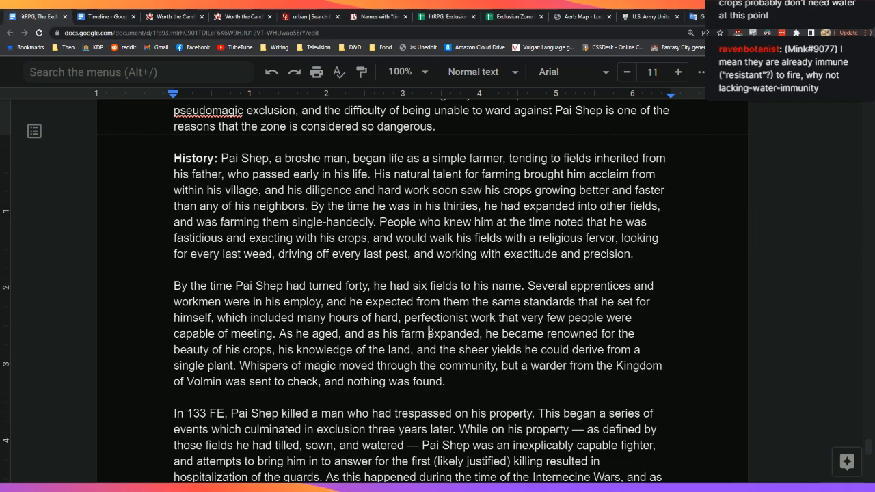
scroll(430, 333, down, 15)
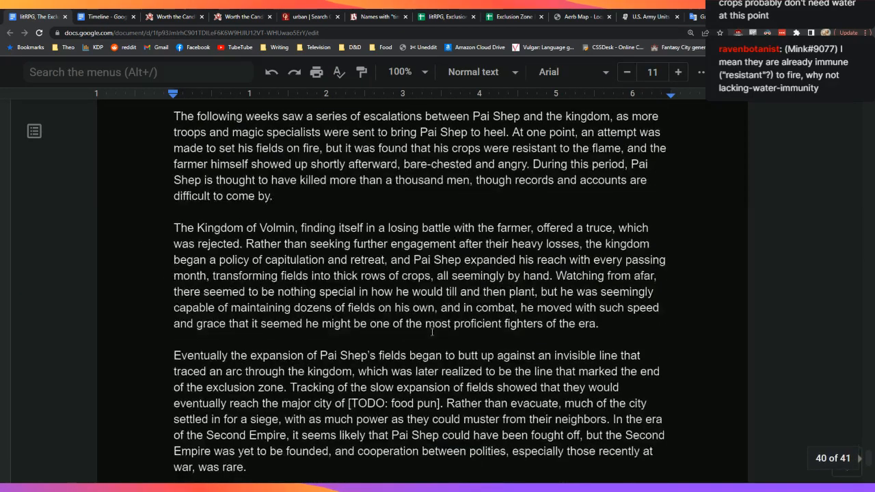
scroll(433, 333, down, 3)
scroll(432, 333, up, 1)
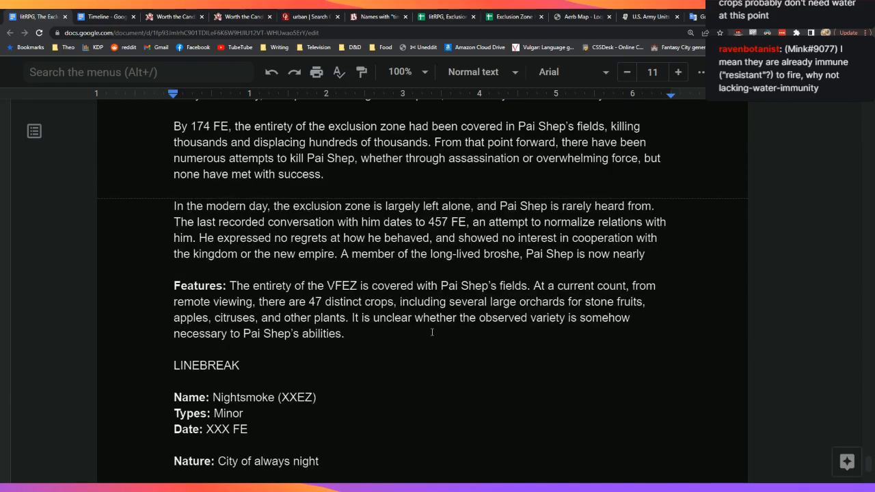
scroll(432, 332, up, 3)
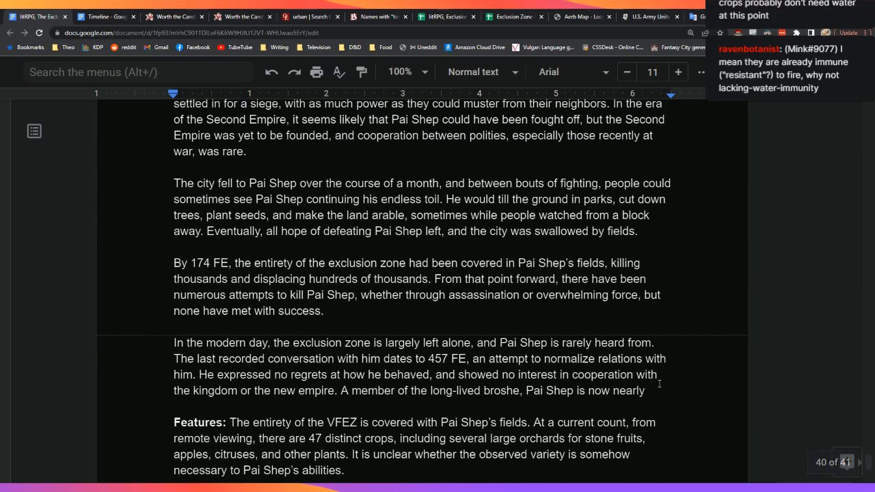
scroll(676, 276, down, 4)
click(676, 275)
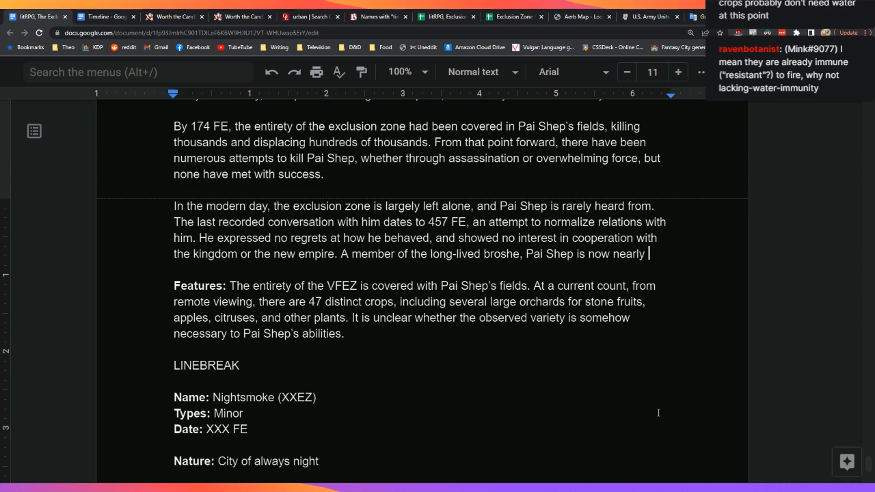
Step: State that Pai Shep is now over four hundred years old
text(four hundred years old)
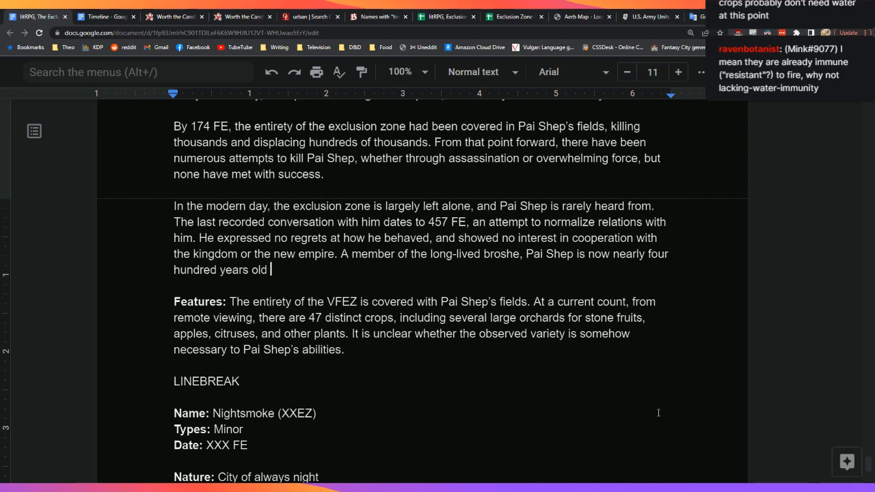
key(Left)
key(Left)
key(Left)
key(Left)
key(Left)
key(Left)
key(Left)
key(Left)
key(Left)
key(Left)
key(Left)
key(Left)
key(Left)
key(Left)
key(Left)
key(Left)
key(Left)
key(Left)
key(Left)
key(Left)
key(Left)
key(Left)
key(Left)
key(Left)
key(BackSpace)
key(BackSpace)
key(BackSpace)
key(BackSpace)
key(BackSpace)
key(BackSpace)
text(over)
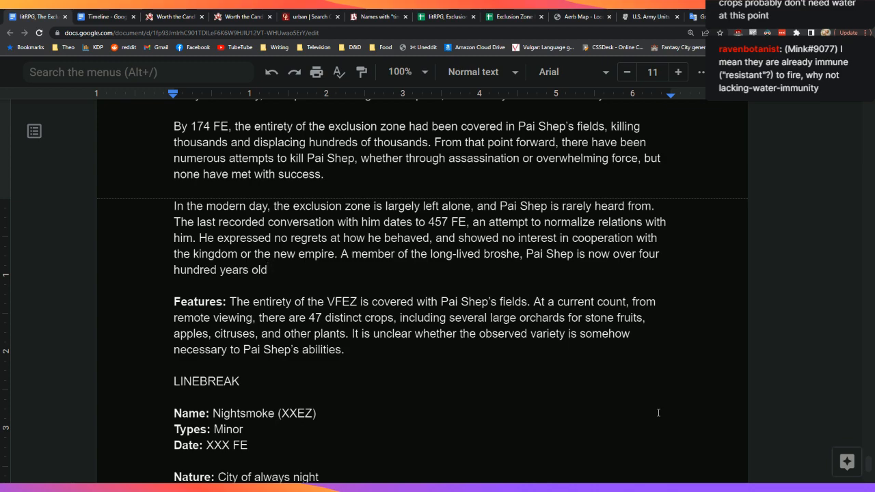
Step: Add that recent sightings show wrinkles and white hair of age, if not a lack of constitution
text(, making him one of the)
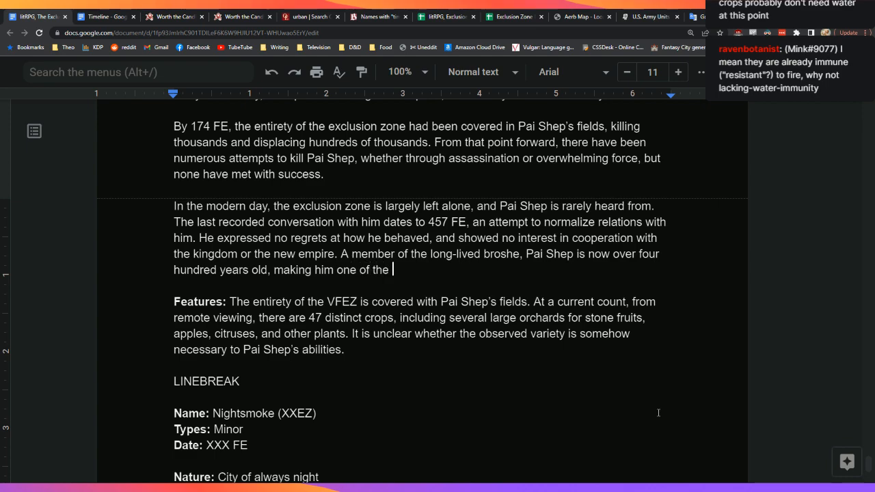
key(BackSpace)
key(BackSpace)
key(BackSpace)
key(BackSpace)
key(BackSpace)
key(BackSpace)
key(BackSpace)
key(BackSpace)
key(BackSpace)
key(BackSpace)
key(BackSpace)
key(BackSpace)
key(BackSpace)
key(BackSpace)
key(BackSpace)
key(BackSpace)
key(BackSpace)
key(BackSpace)
key(BackSpace)
key(BackSpace)
text(and recent sightings sho)
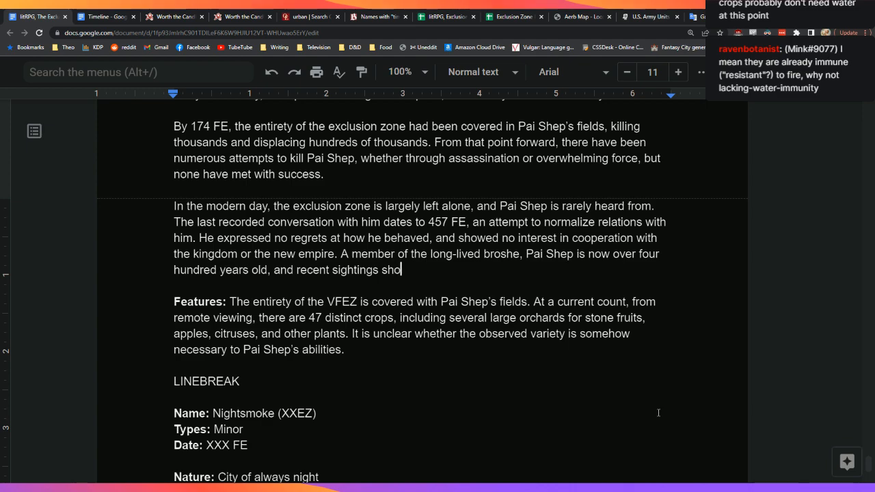
key(BackSpace)
key(BackSpace)
key(BackSpace)
key(BackSpace)
key(BackSpace)
key(BackSpace)
key(BackSpace)
key(BackSpace)
key(BackSpace)
key(BackSpace)
key(BackSpace)
key(BackSpace)
key(BackSpace)
key(BackSpace)
key(BackSpace)
key(BackSpace)
key(BackSpace)
key(BackSpace)
key(BackSpace)
key(BackSpace)
key(BackSpace)
text(from )
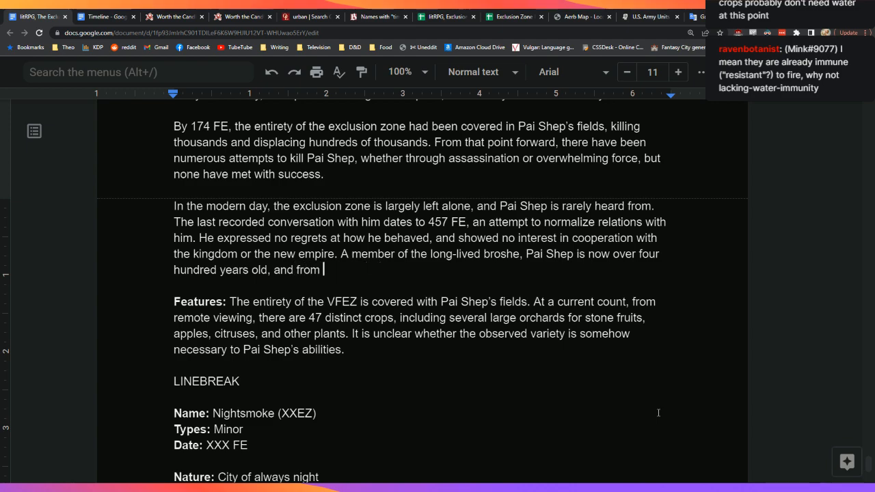
text(recent sight)
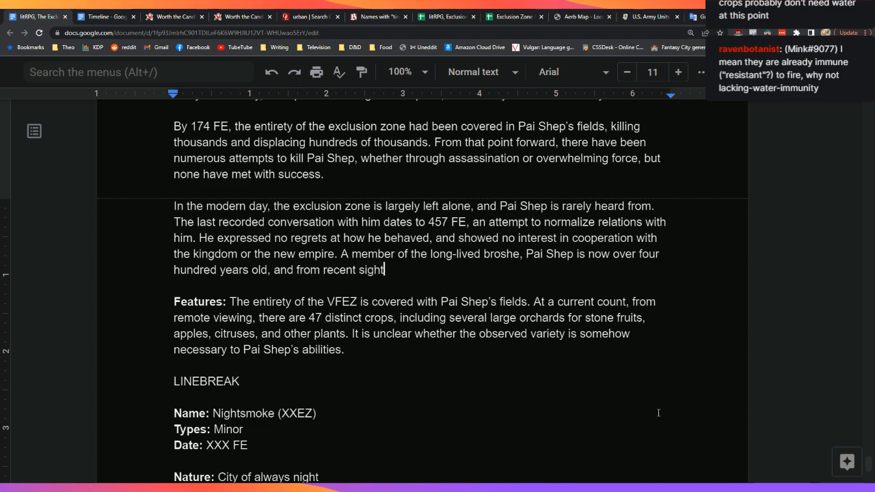
text(ings, has)
key(BackSpace)
key(BackSpace)
key(BackSpace)
key(BackSpace)
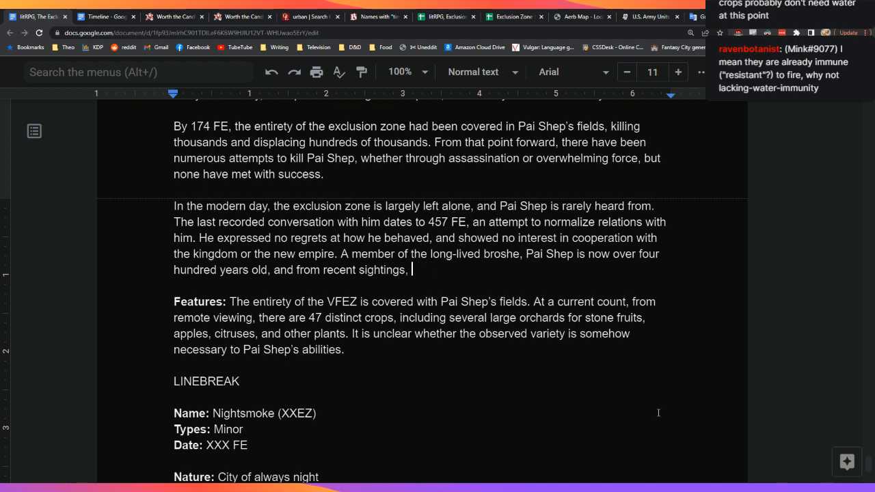
text(shows the w)
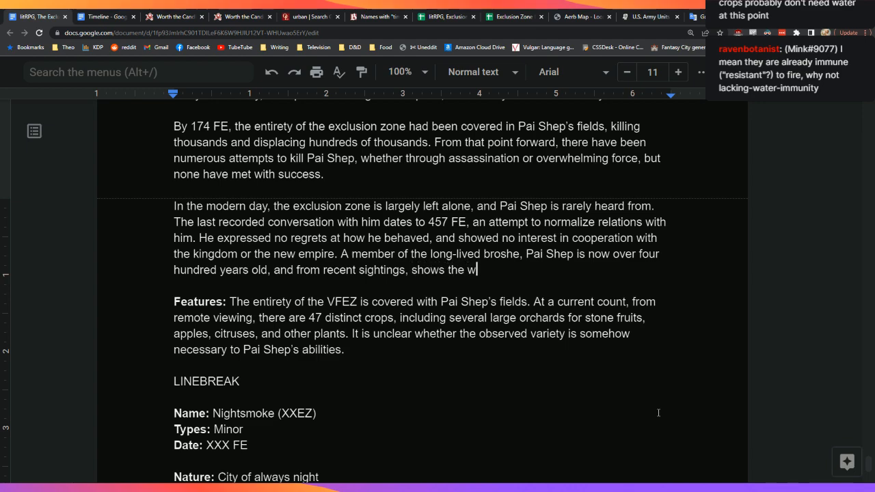
text(rinkles and whit)
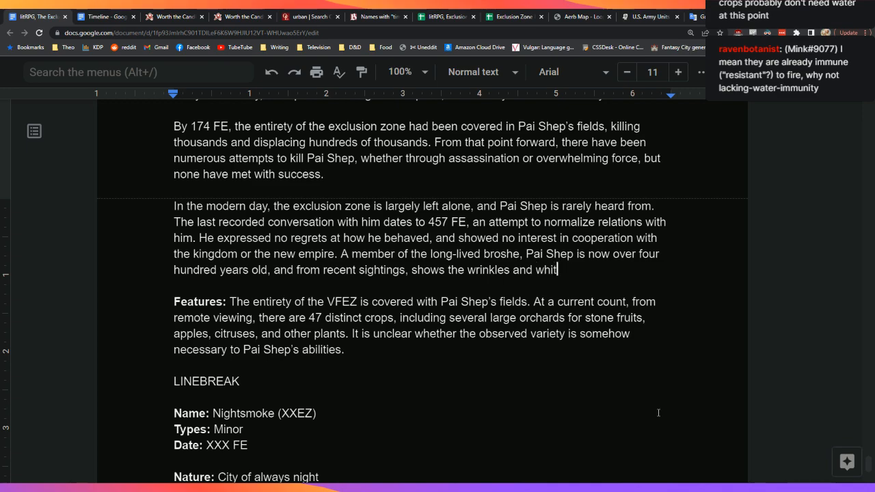
text(e hair of age, )
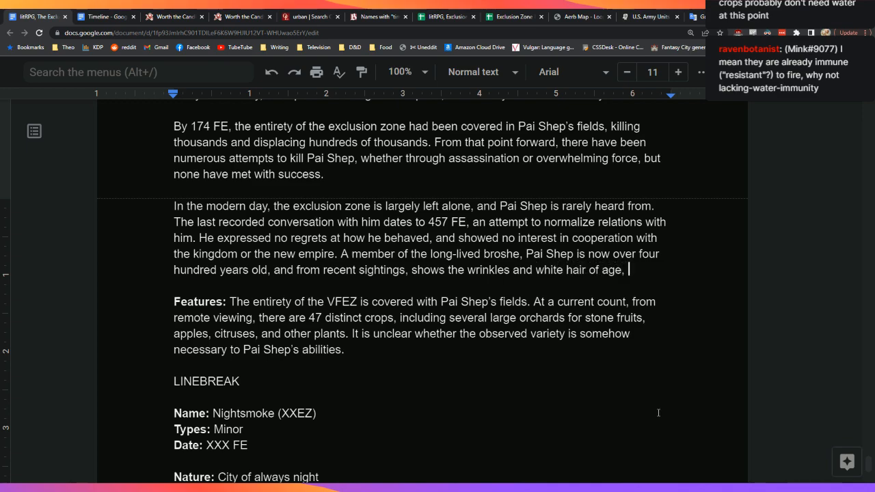
text(if not t)
key(BackSpace)
text(a lack )
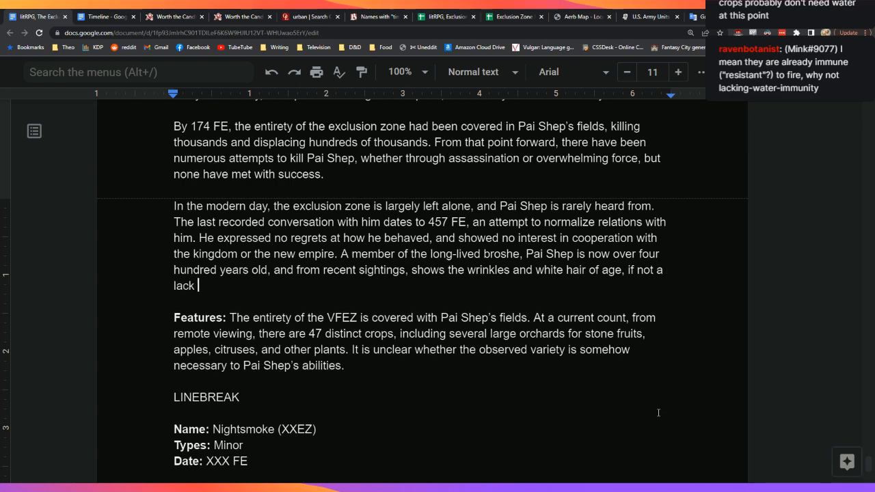
text(of conti)
key(BackSpace)
text(stitution.)
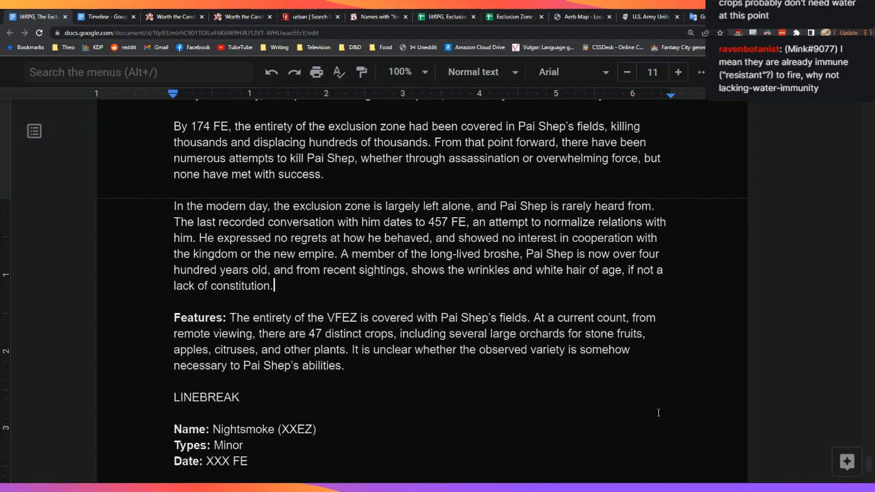
Step: Add that he will likely die within five decades, putting a natural end to the zone
text(If he lives)
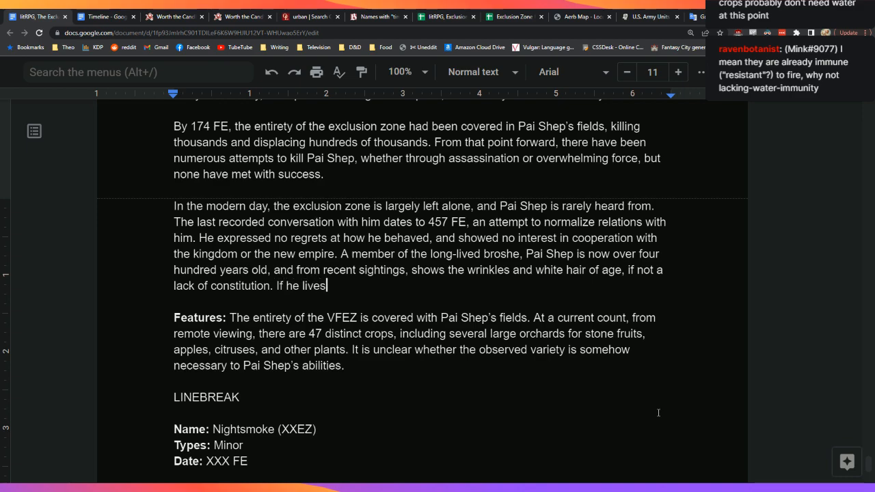
text( as long as the other members )
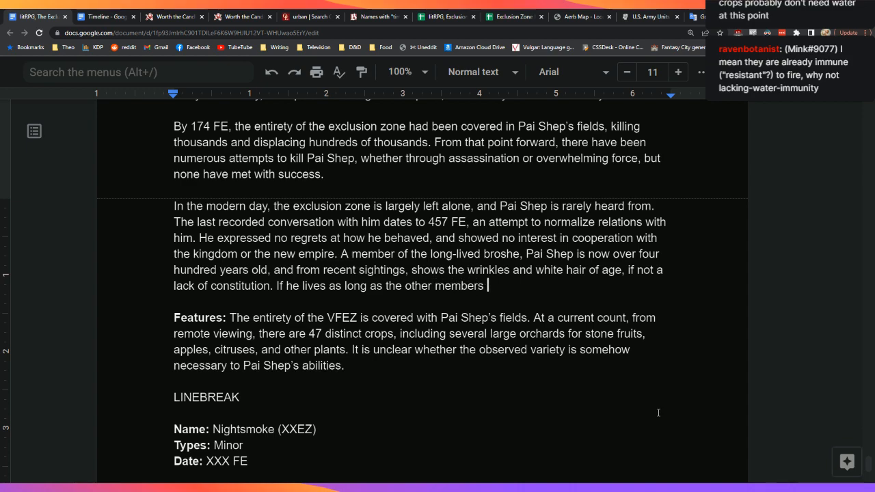
text(of his species, )
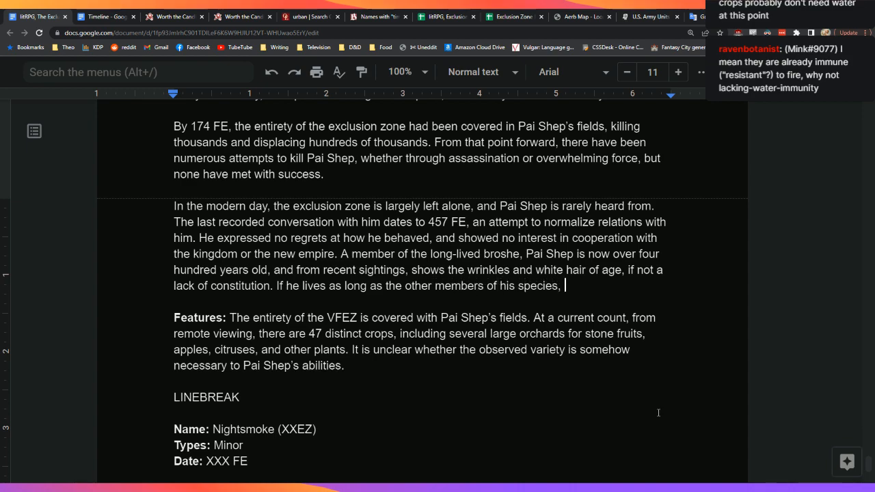
text(it is likely )
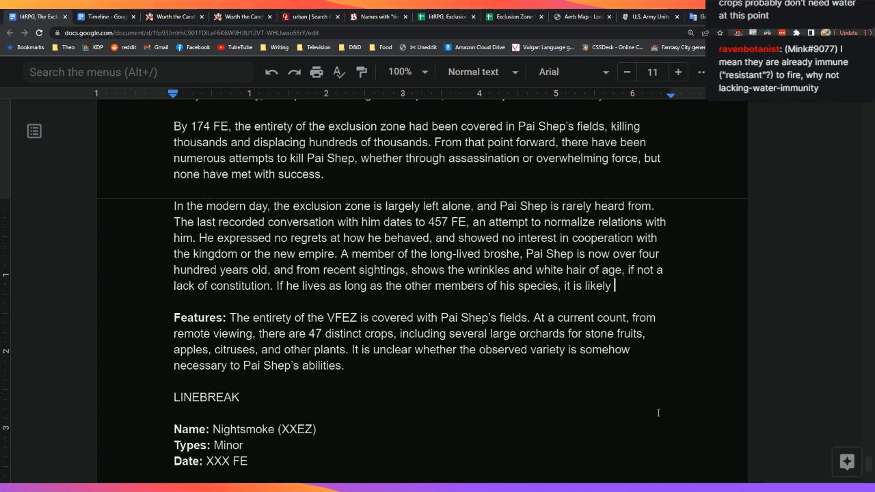
text(that he will die of old )
text(age)
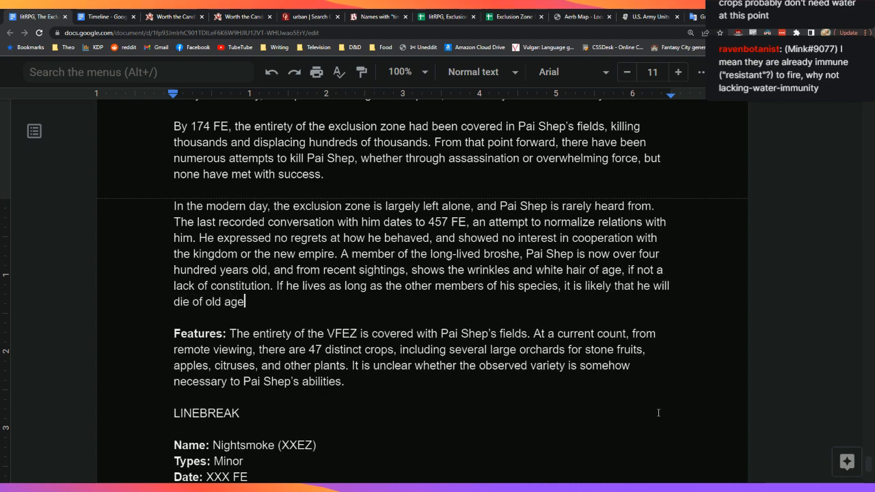
text( within the ne)
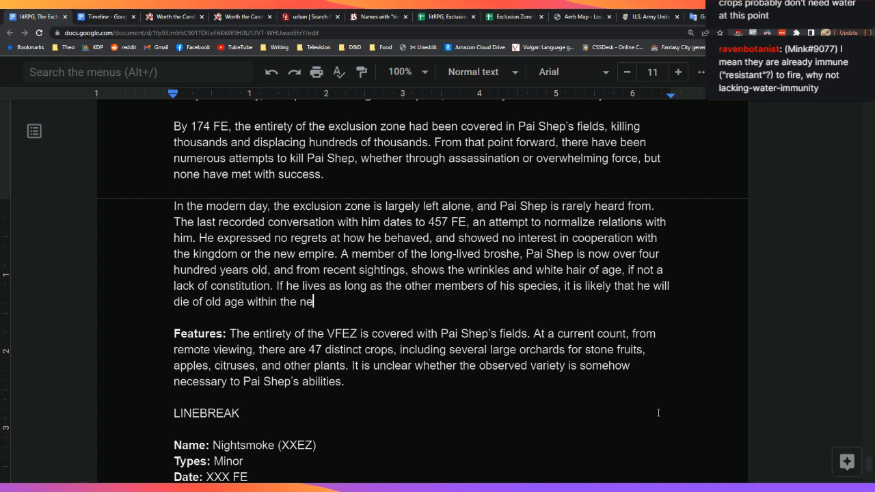
text(xt five decades.)
key(Down)
key(Down)
key(Down)
key(Down)
key(Down)
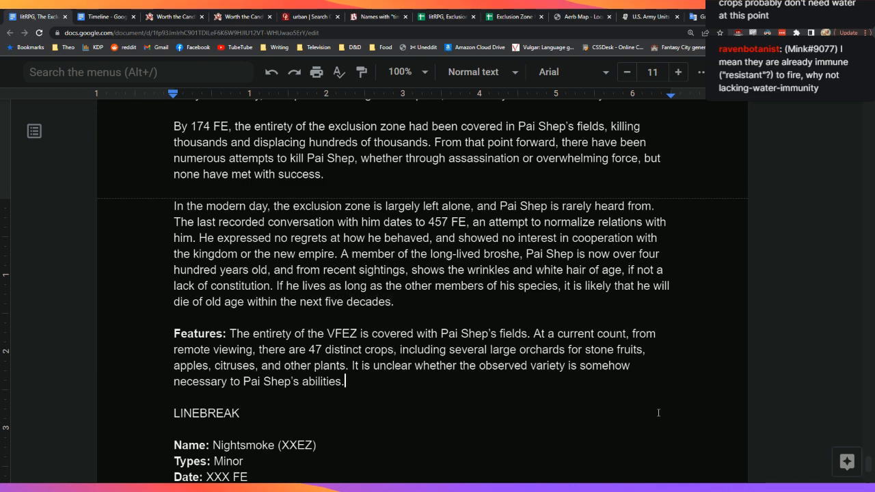
key(Up)
key(Up)
key(Up)
key(BackSpace)
text(, put)
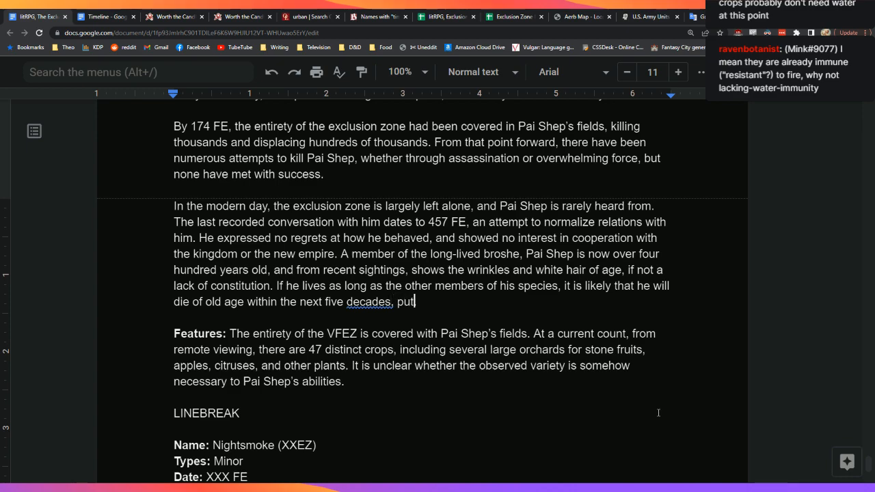
text(ting an end to the)
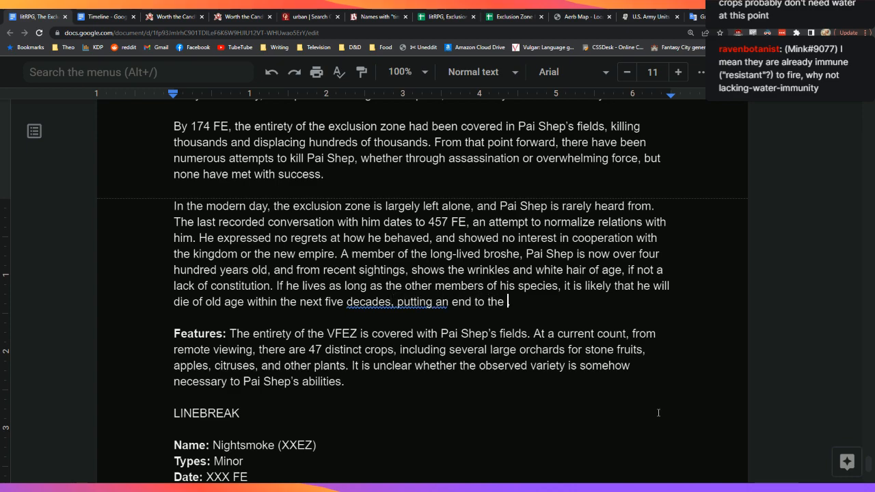
key(BackSpace)
key(BackSpace)
key(BackSpace)
key(BackSpace)
key(BackSpace)
key(BackSpace)
key(BackSpace)
key(BackSpace)
key(BackSpace)
key(BackSpace)
key(BackSpace)
key(BackSpace)
text(n)
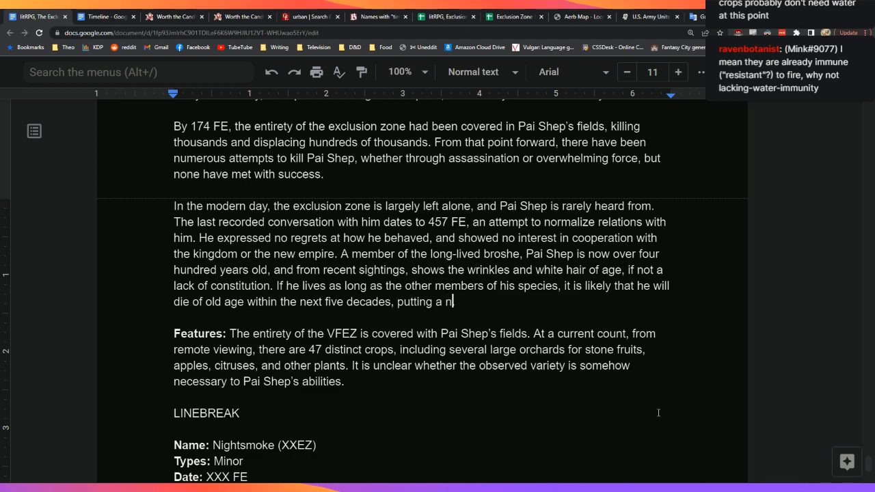
text(atural end to the zone.)
key(Down)
key(Down)
key(Down)
key(Down)
key(Down)
key(Down)
key(Down)
key(Down)
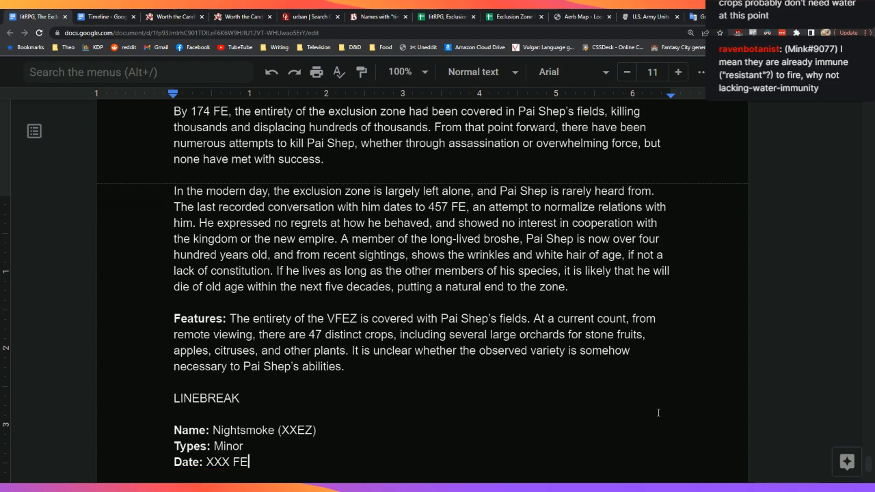
key(Up)
key(Up)
key(Up)
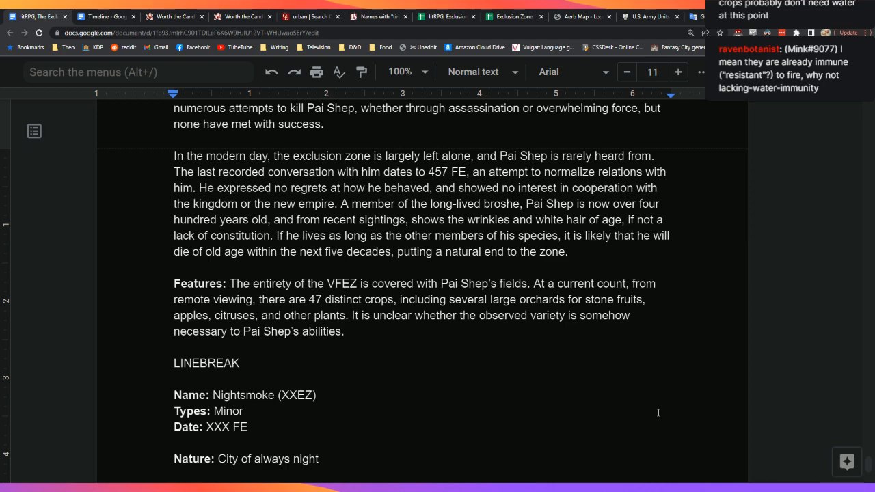
Step: Start a new paragraph: 'To the south of the zone is a large entryway, which leads to a small town…'
key(Return)
key(Return)
text(To the t)
key(BackSpace)
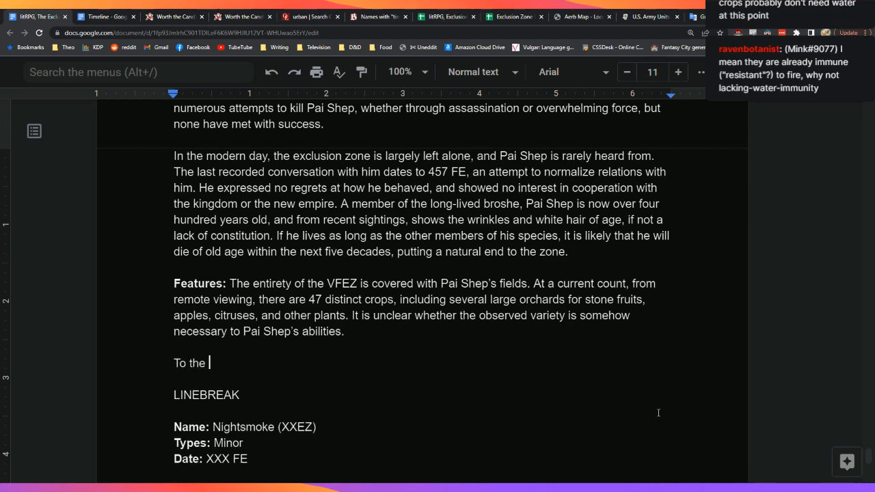
text(south of the zon)
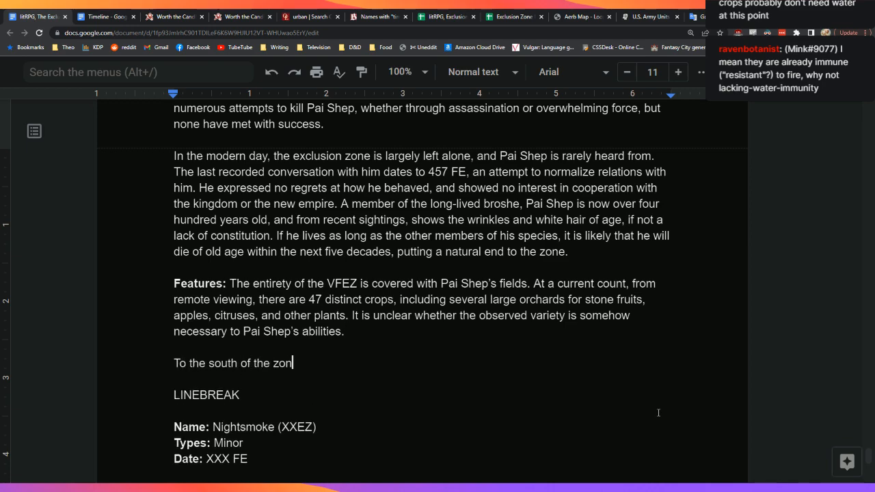
text(e is a large )
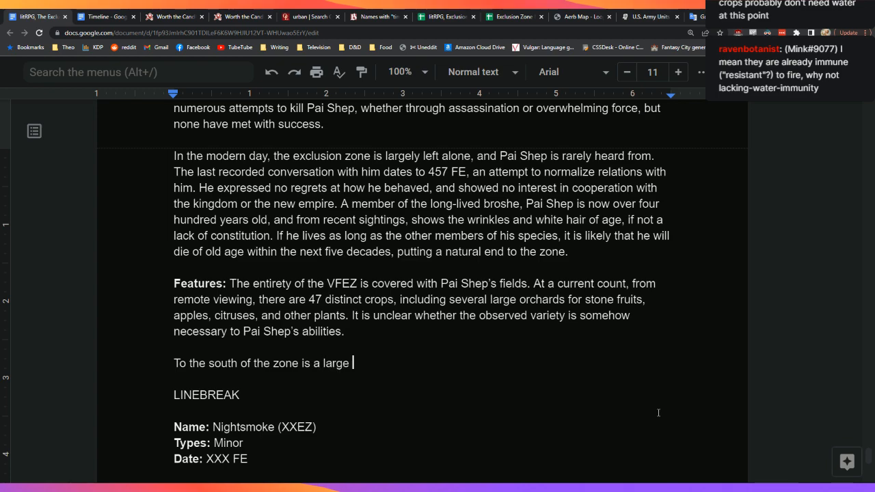
text(entryway)
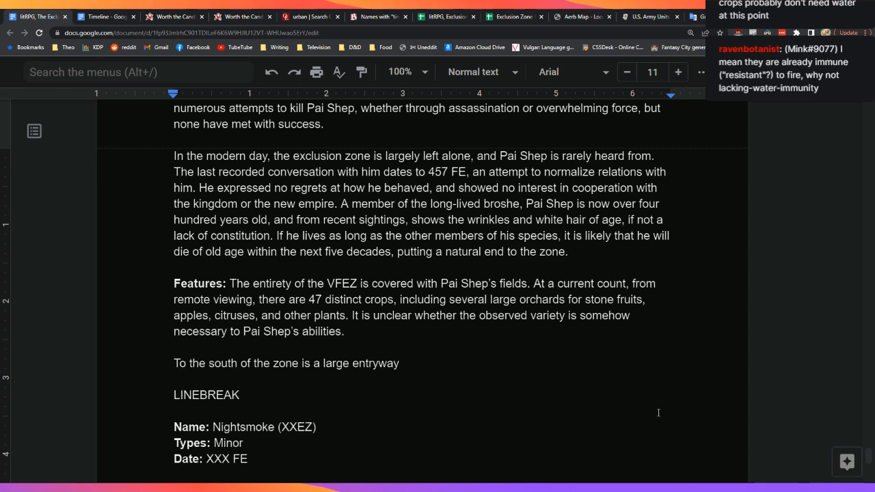
text(, which leads to a )
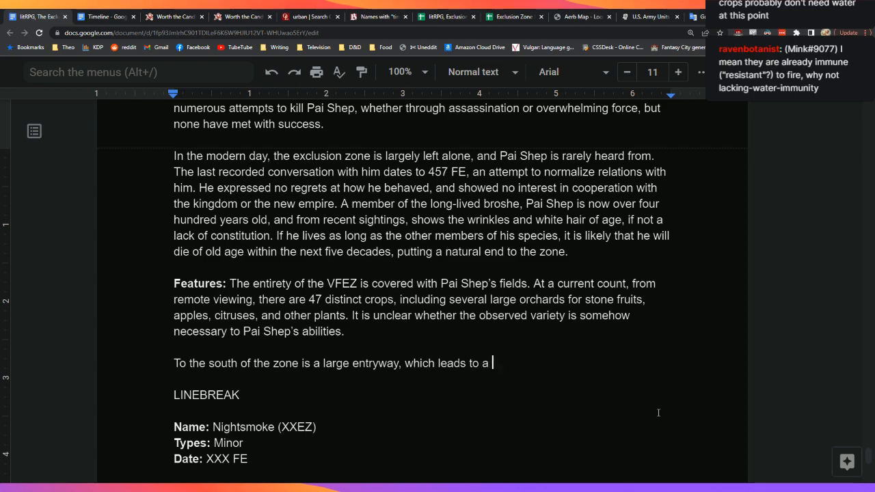
text(small town)
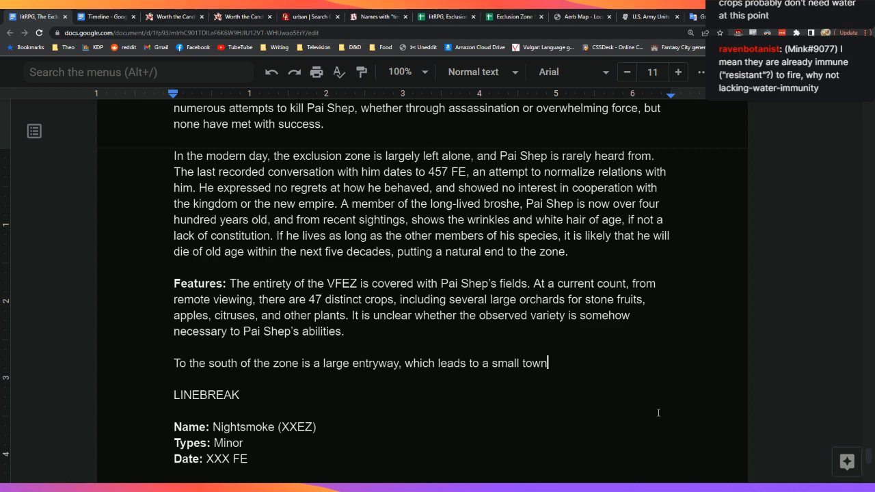
text( that has bee)
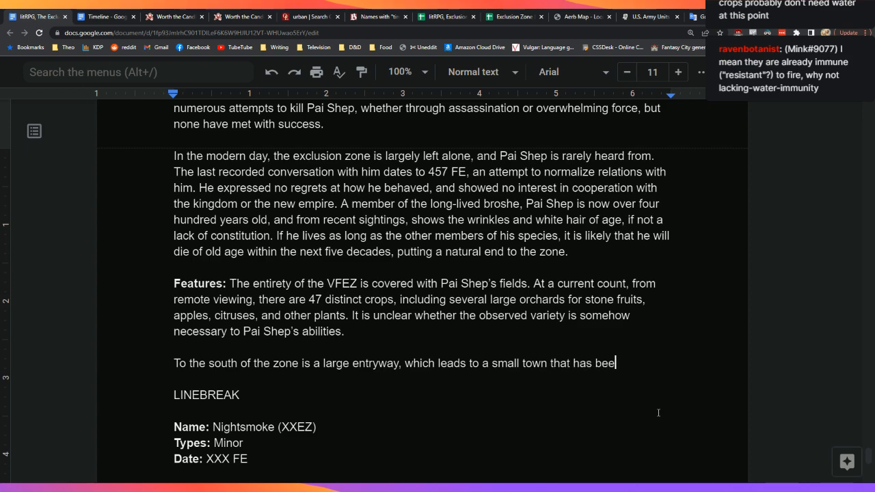
text(n relocated)
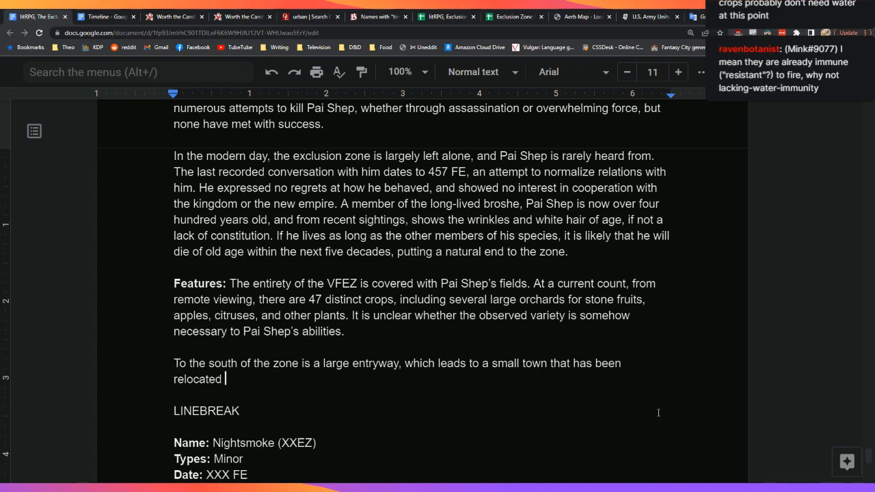
Step: Rework the town clause to read 'a small town outside the zone. At regular intervals'
key(BackSpace)
key(BackSpace)
key(BackSpace)
key(BackSpace)
key(BackSpace)
key(BackSpace)
key(BackSpace)
key(BackSpace)
key(BackSpace)
key(BackSpace)
key(BackSpace)
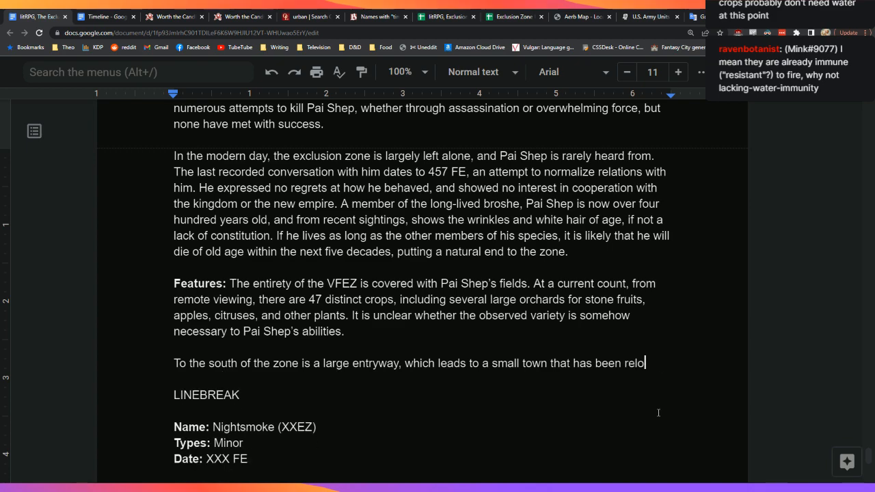
key(BackSpace)
key(BackSpace)
key(BackSpace)
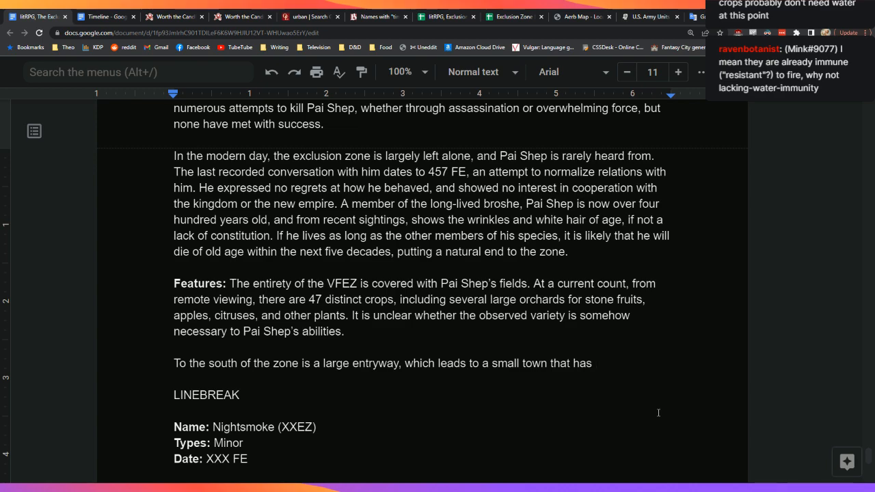
key(BackSpace)
key(BackSpace)
key(BackSpace)
key(BackSpace)
key(BackSpace)
key(BackSpace)
key(BackSpace)
key(BackSpace)
key(BackSpace)
text(outside the)
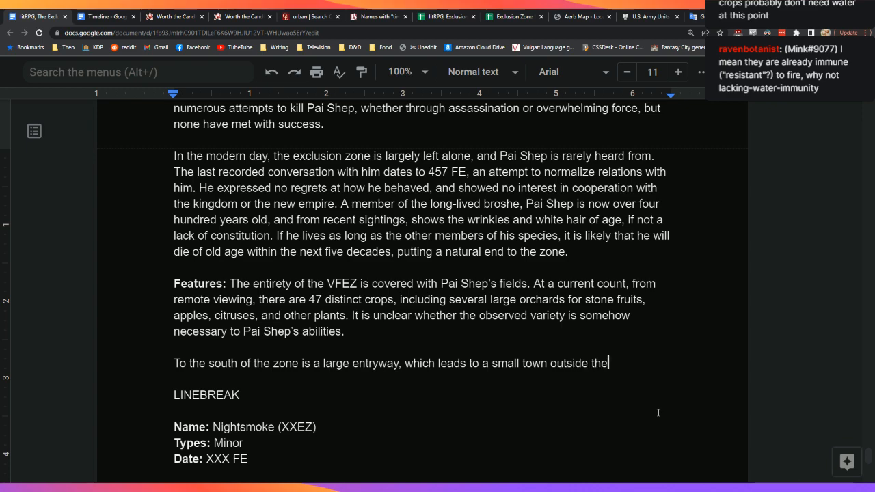
text( zone. At somewhat regular)
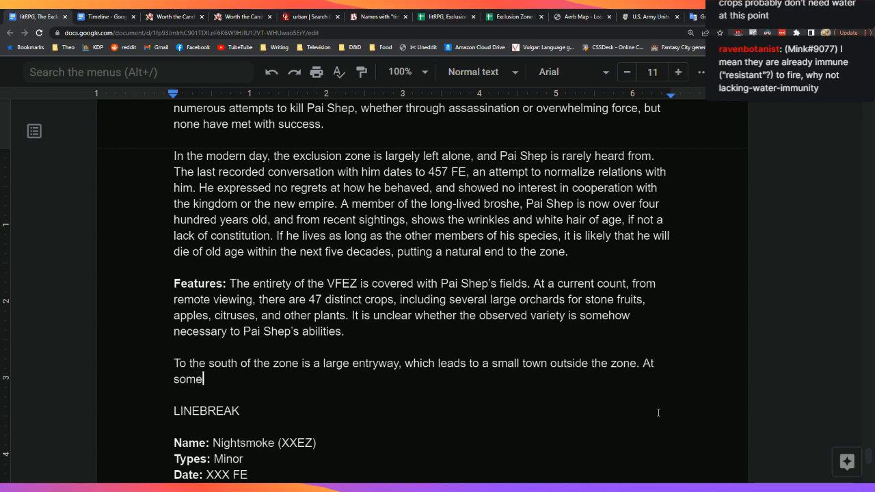
key(BackSpace)
key(BackSpace)
key(BackSpace)
key(BackSpace)
key(BackSpace)
key(BackSpace)
key(BackSpace)
key(BackSpace)
key(BackSpace)
key(BackSpace)
key(BackSpace)
key(BackSpace)
key(BackSpace)
key(BackSpace)
key(BackSpace)
key(BackSpace)
key(BackSpace)
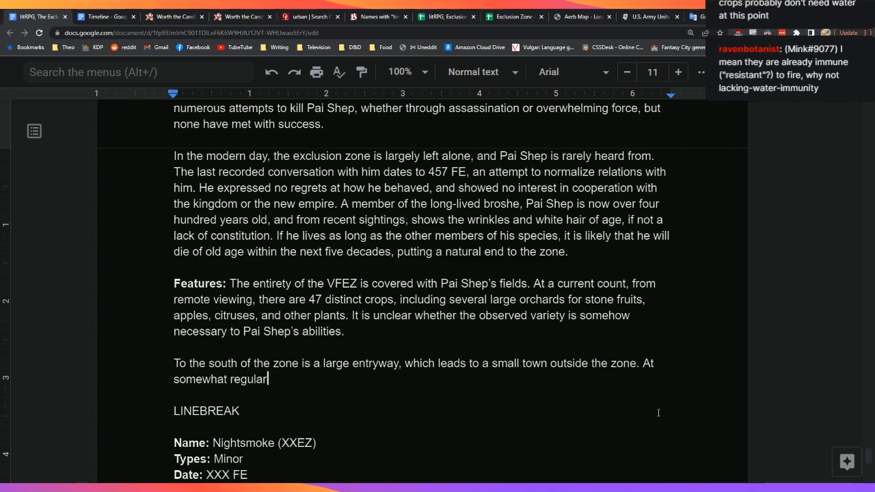
text(regular inter)
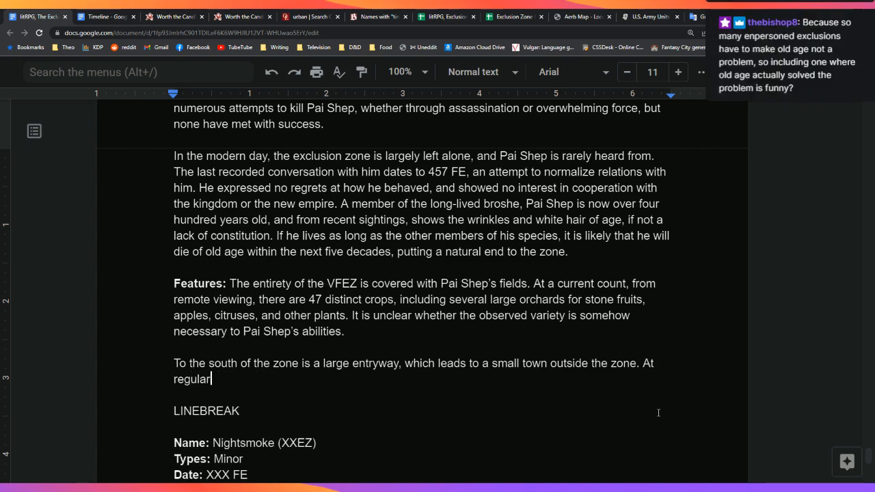
text(vals)
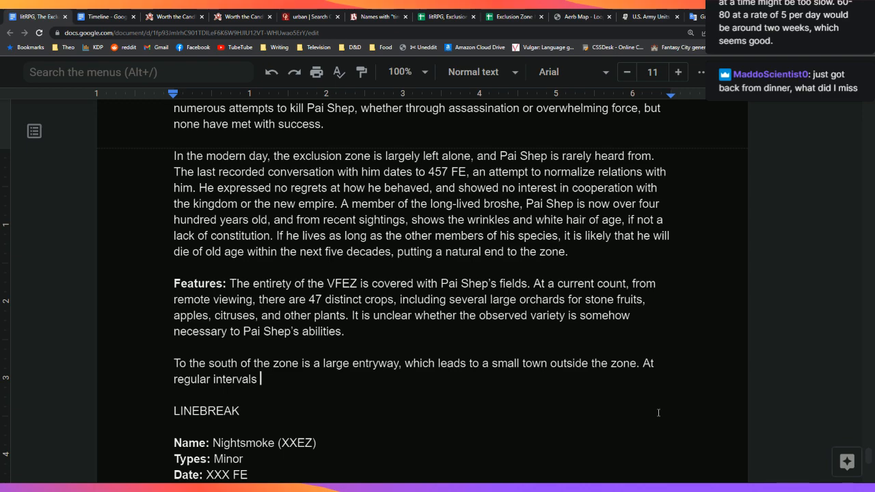
scroll(657, 413, up, 10)
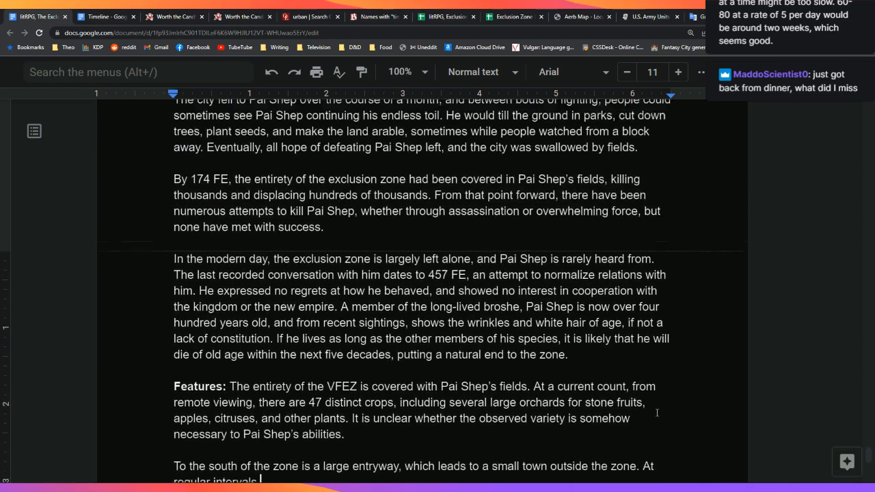
scroll(650, 414, up, 10)
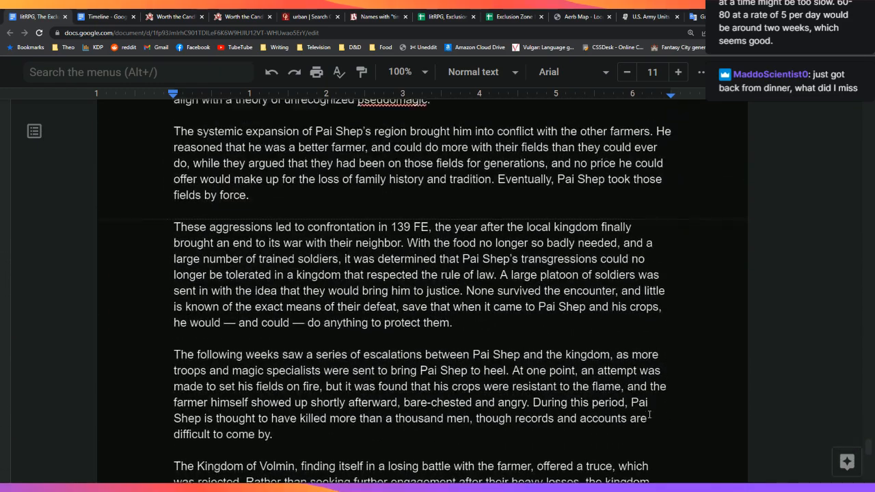
scroll(649, 415, up, 10)
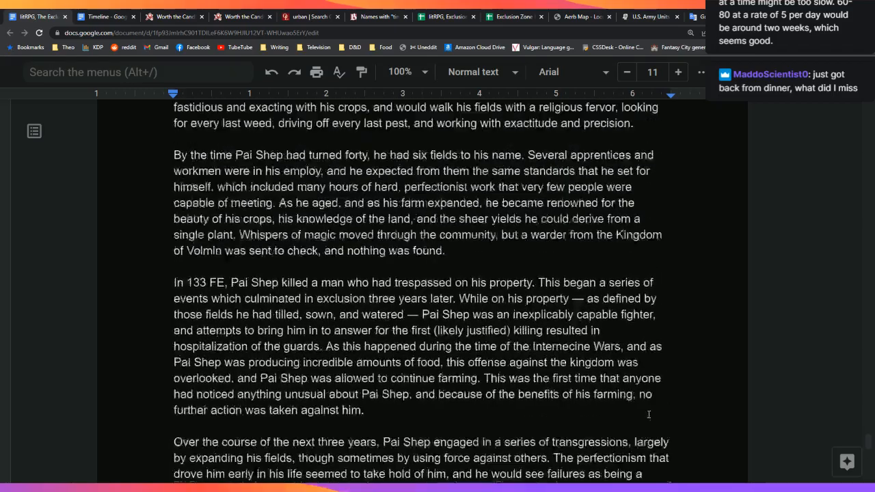
scroll(649, 415, down, 20)
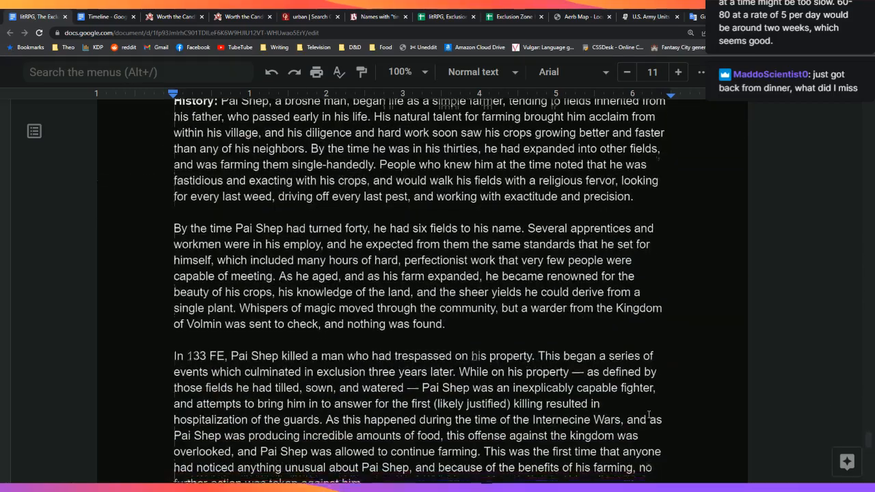
scroll(649, 415, down, 5)
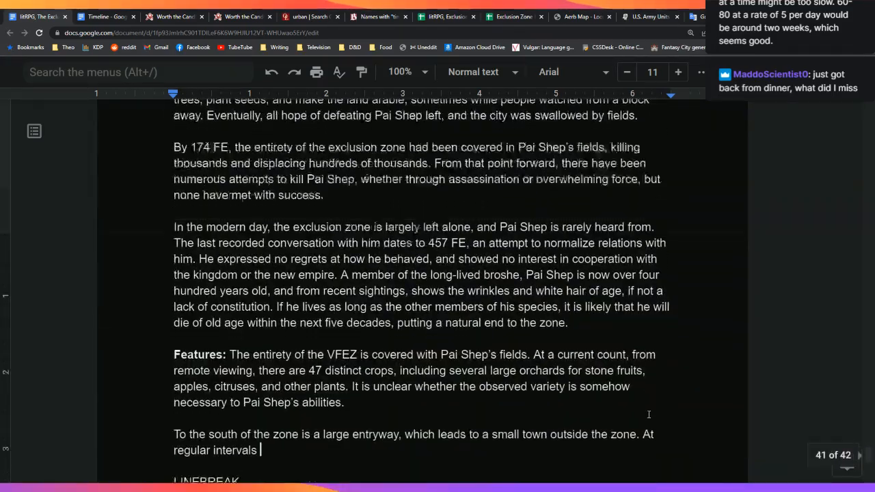
click(545, 338)
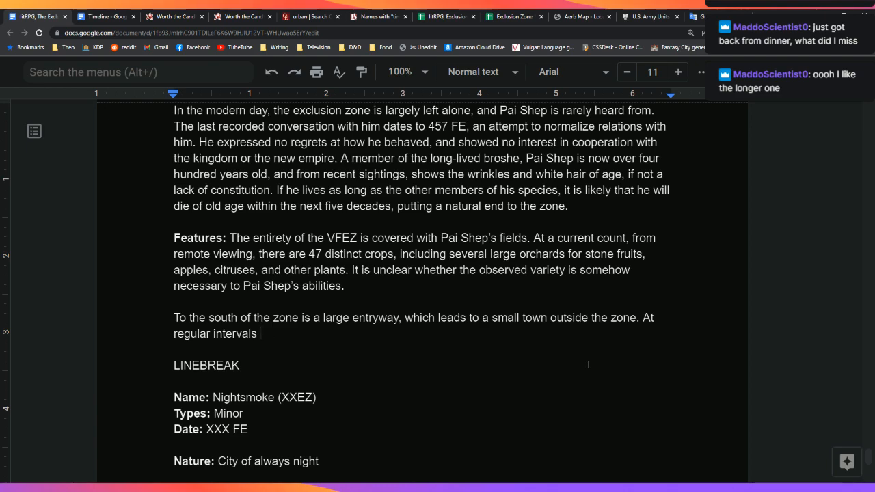
Step: Continue the sentence after 'intervals' with ', Pai Shep brings'
key(BackSpace)
text(, Pai Shep brings)
Step: Search the Worth the Candle page for "they're people", step to the next match, then return to the document
click(188, 12)
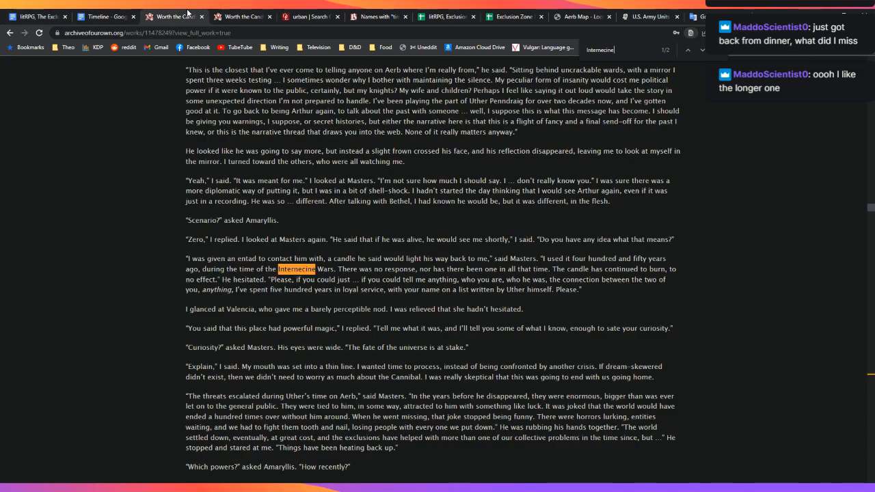
key(ctrl+f)
text(they're people)
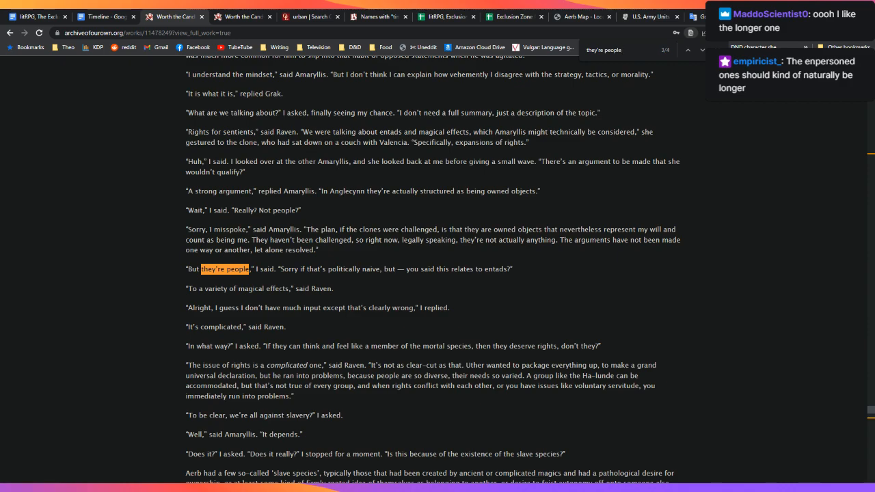
click(702, 50)
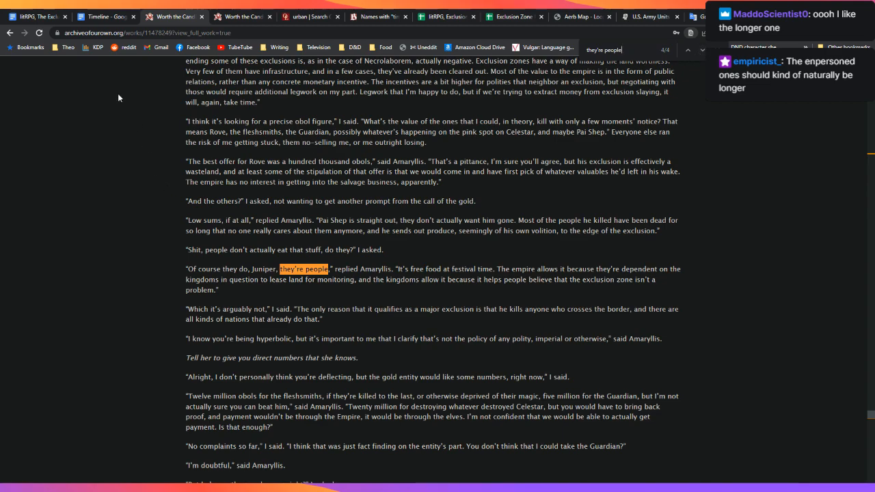
click(38, 16)
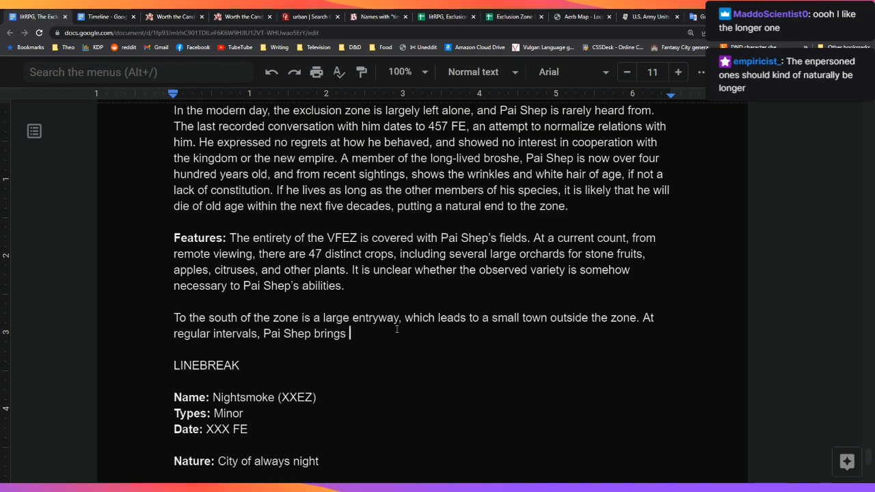
Step: Write that Pai Shep brings food out, some eaten locally, the rest sent to the rest of the world
text(food out from the zone, some of which is consumed by the)
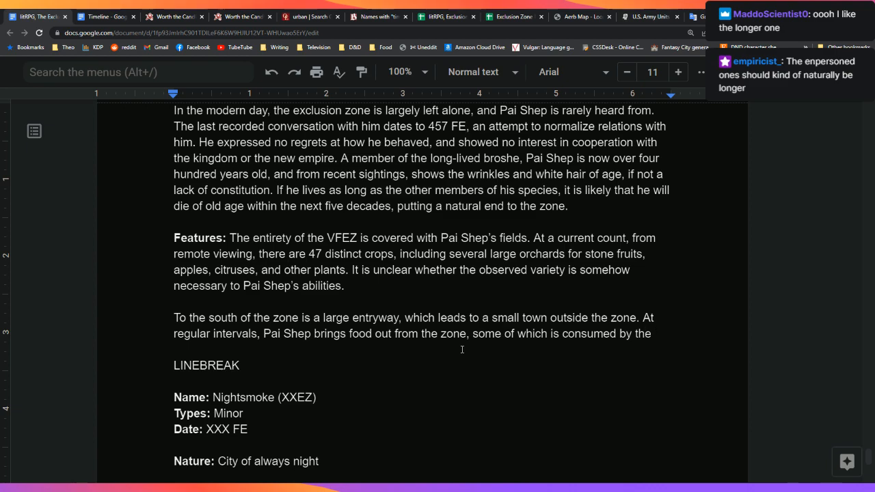
text( people, and the rest of)
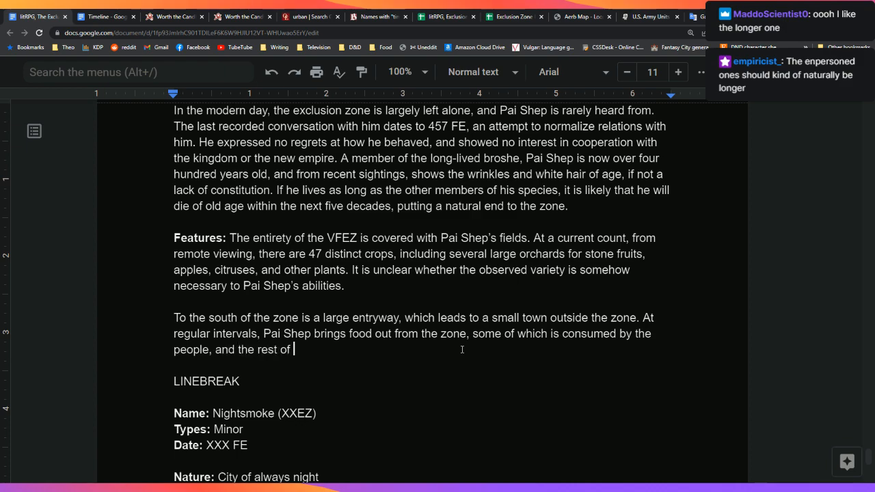
key(Up)
key(Right)
key(Right)
key(Right)
key(Right)
key(Right)
key(Right)
key(Right)
key(Right)
key(Right)
key(Right)
key(Right)
key(Right)
key(Right)
key(Right)
key(Right)
key(Right)
key(Right)
key(Right)
key(Right)
key(Right)
key(Right)
key(Down)
key(BackSpace)
key(BackSpace)
key(BackSpace)
key(BackSpace)
key(BackSpace)
key(BackSpace)
key(BackSpace)
key(BackSpace)
key(BackSpace)
key(BackSpace)
key(BackSpace)
key(BackSpace)
key(BackSpace)
key(BackSpace)
text(w)
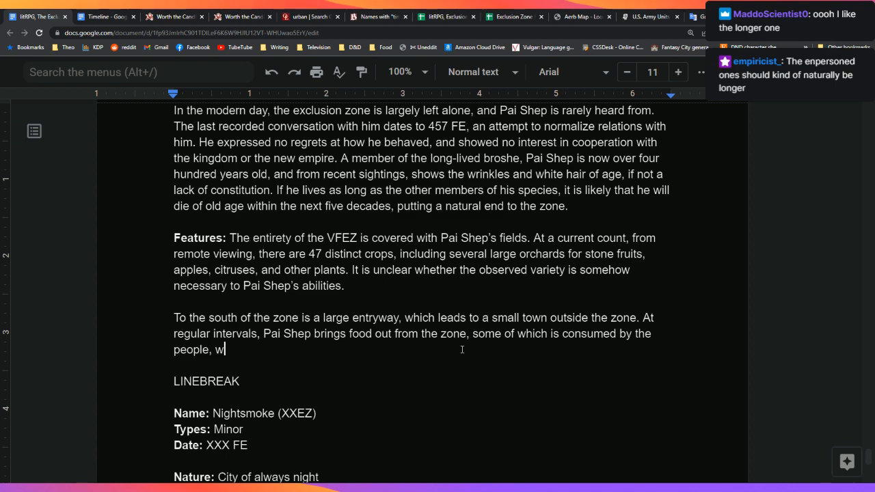
text(ith the rest being sent off to)
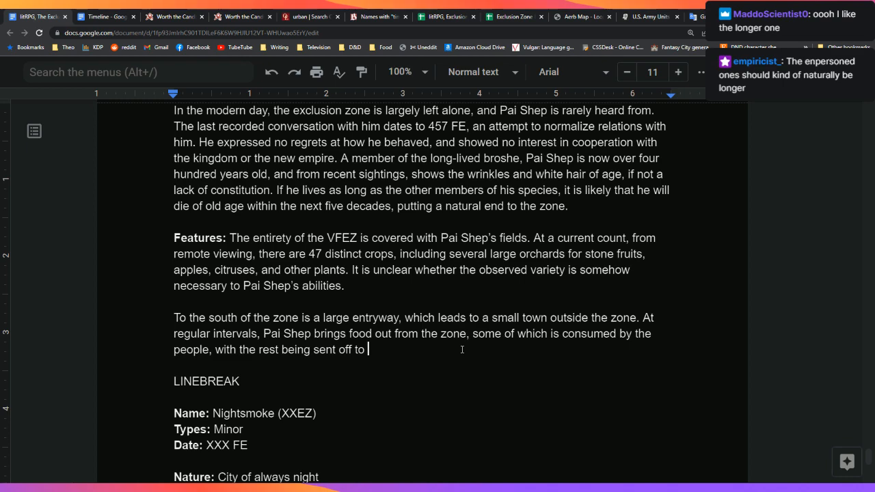
text( els)
key(BackSpace)
key(BackSpace)
key(BackSpace)
text(the rest of the world)
Step: Add that he demands no payment for the deliveries and bears no ill will, though he might kill any who enter
key(BackSpace)
key(BackSpace)
key(BackSpace)
key(BackSpace)
text(orld. )
text(Pai Shep dem)
text(ands no paymen)
text(t for )
text(these deli)
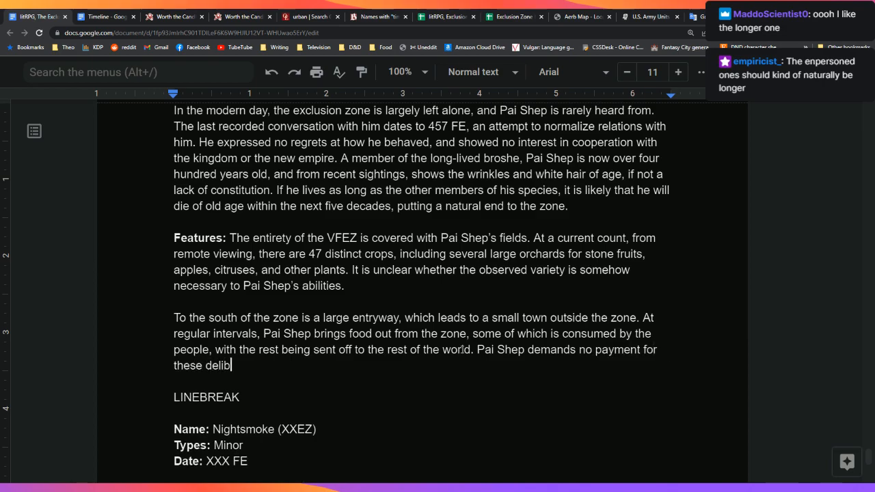
text(very)
key(BackSpace)
text(ies, and seemed)
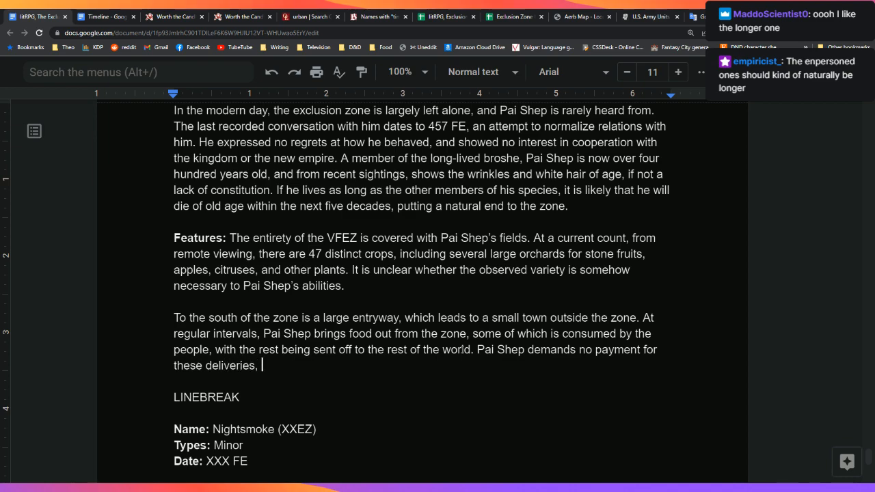
key(BackSpace)
key(BackSpace)
key(BackSpace)
text(s)
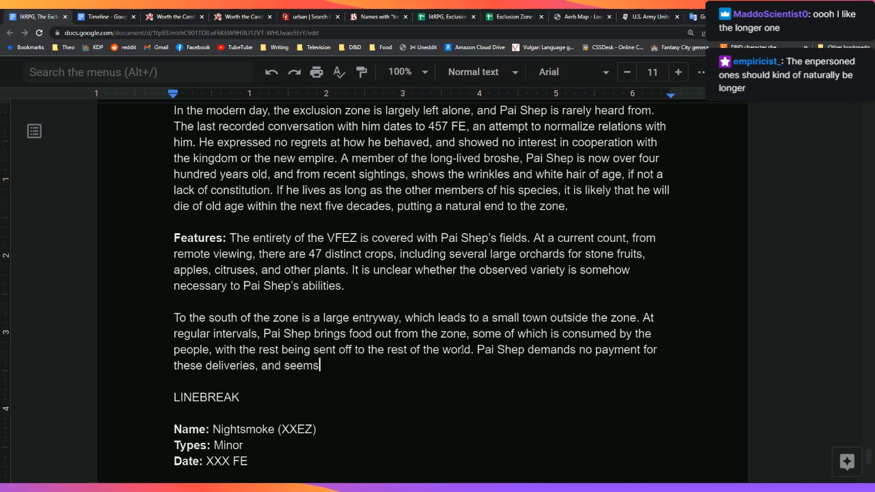
text( to harbor no)
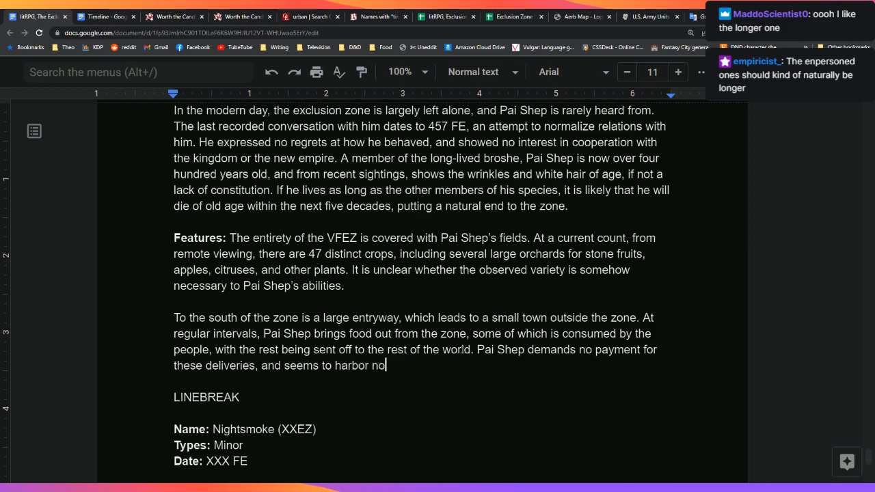
text( ill will to th)
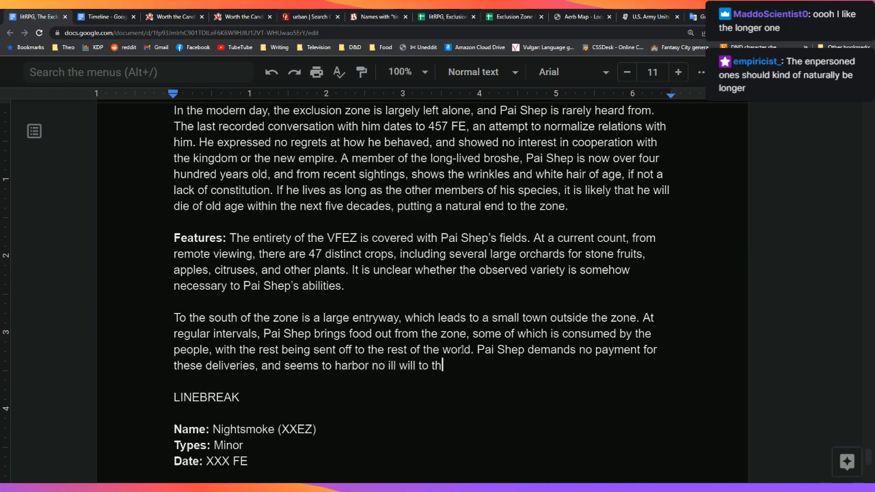
text(ose outside his zon)
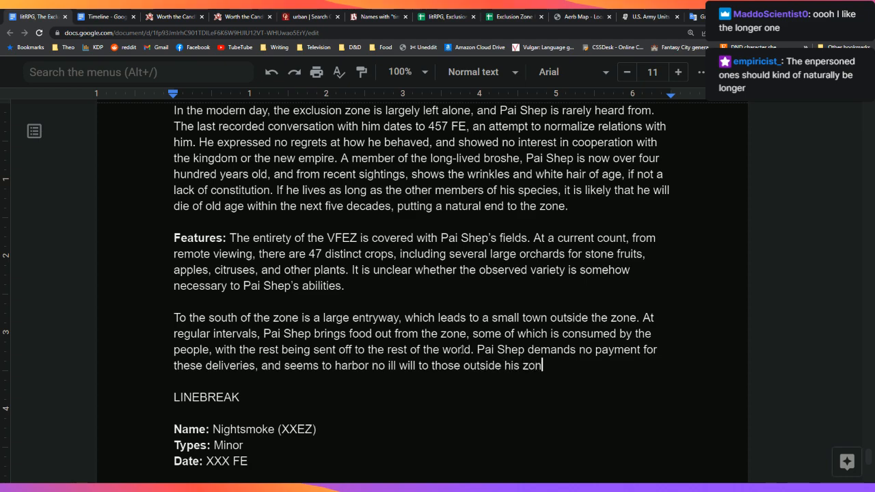
text(e, though )
text(he has b)
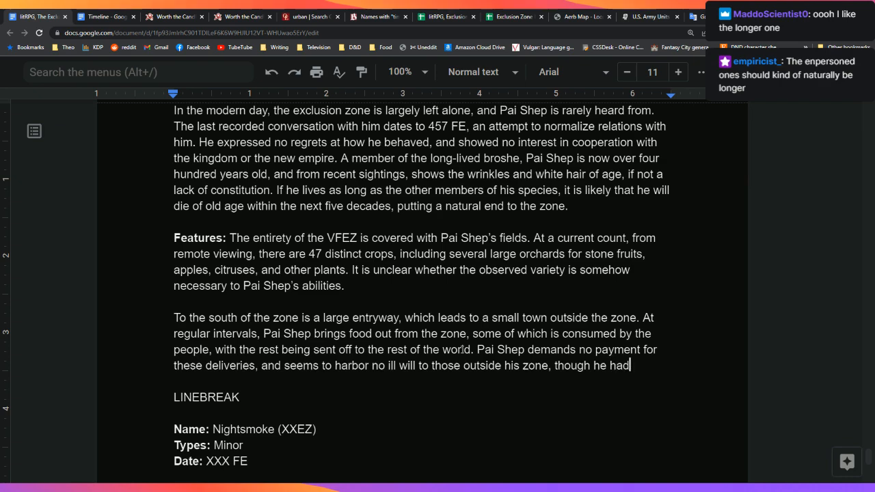
text(een noted to k)
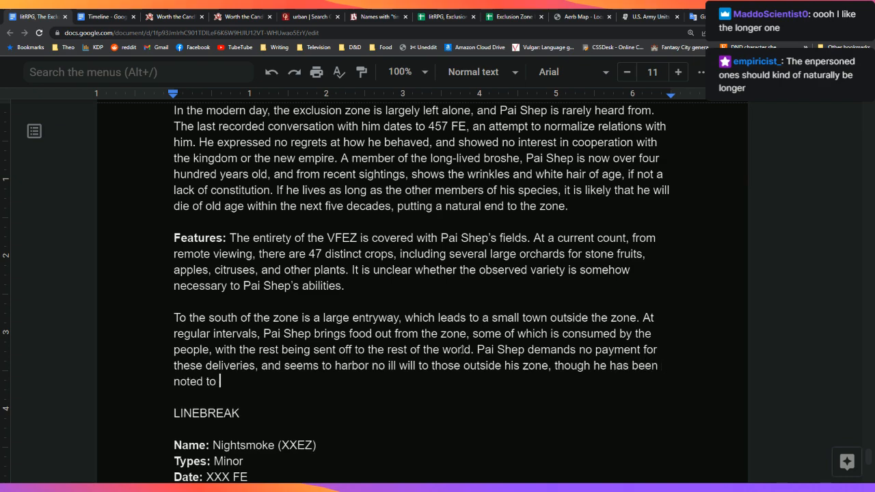
text(ill)
key(BackSpace)
key(BackSpace)
key(BackSpace)
key(BackSpace)
key(BackSpace)
key(BackSpace)
key(BackSpace)
key(BackSpace)
key(BackSpace)
key(BackSpace)
key(BackSpace)
key(BackSpace)
key(BackSpace)
key(BackSpace)
key(BackSpace)
key(BackSpace)
key(BackSpace)
key(BackSpace)
key(BackSpace)
key(BackSpace)
text(for as much as h)
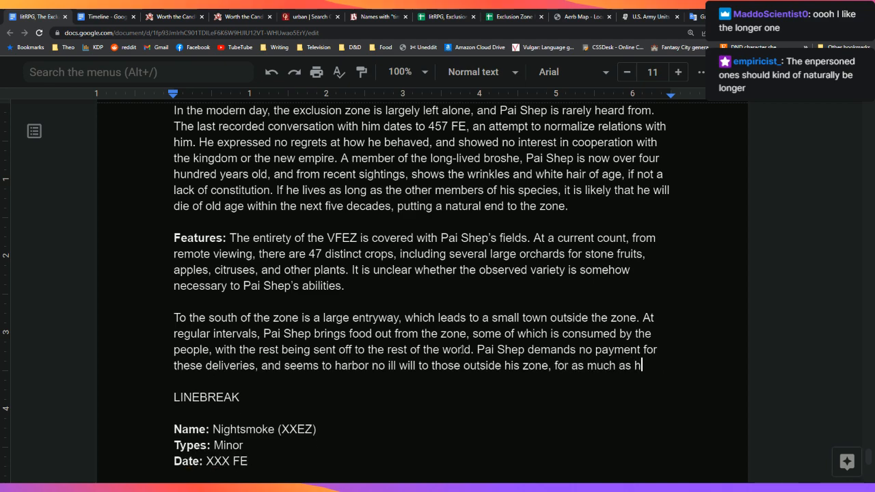
text(e might kill a)
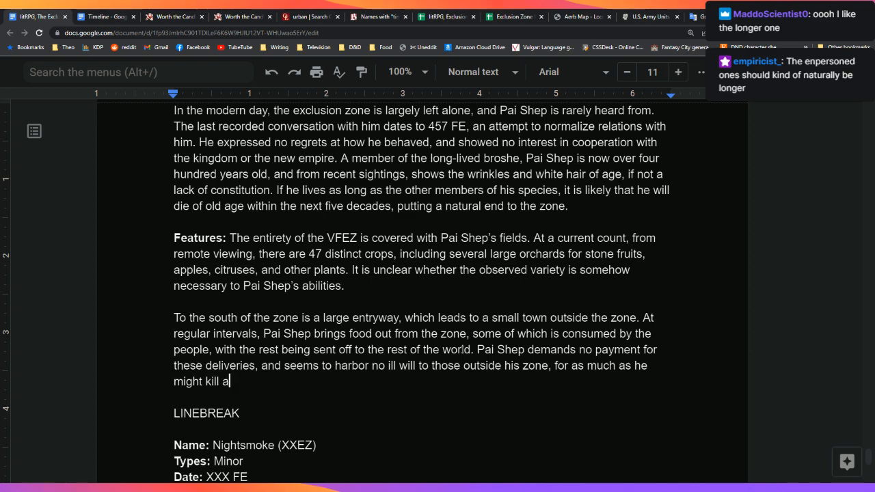
text(ny who enter.)
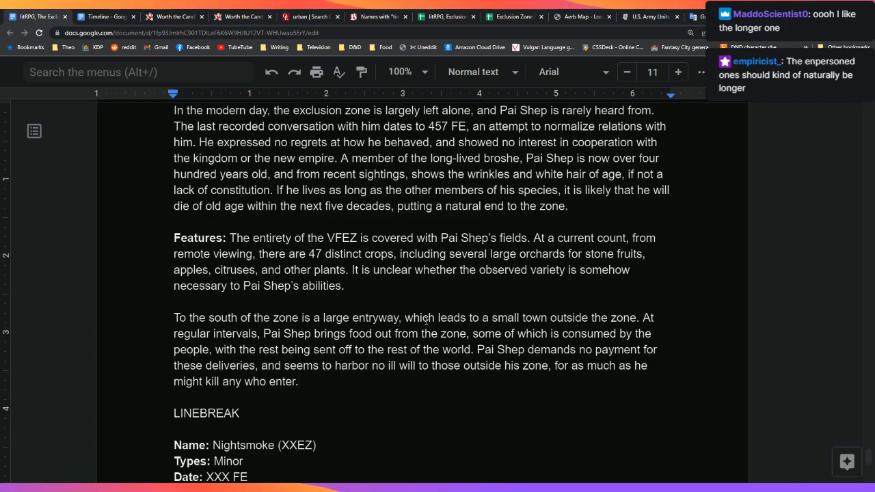
Step: Scroll back to the [TODO: food pun] paragraph and close the U.S. Army tab
scroll(420, 321, up, 4)
scroll(426, 321, up, 1)
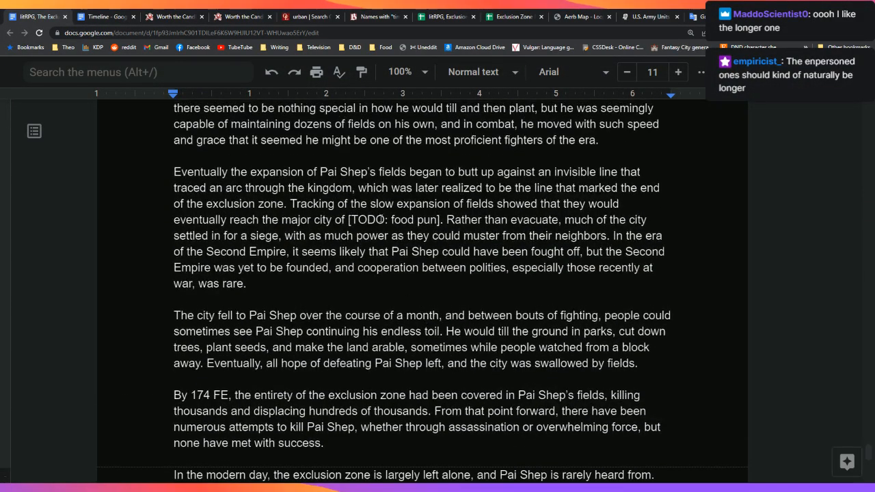
scroll(431, 225, up, 7)
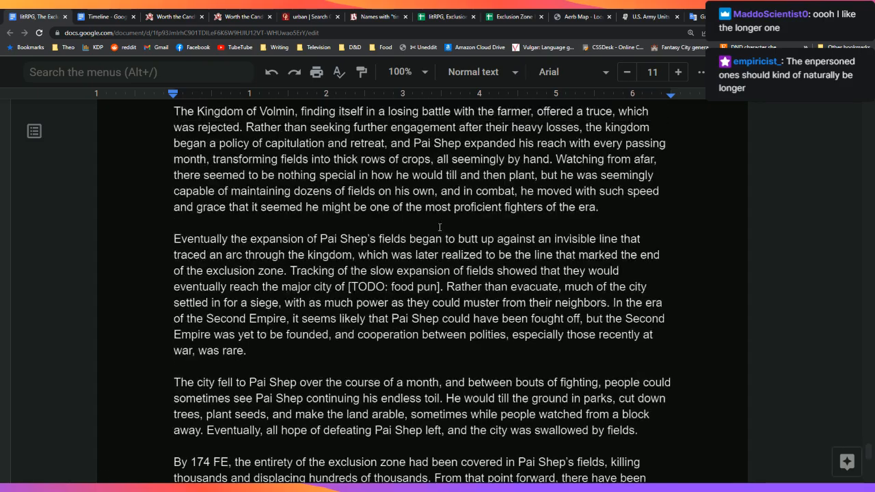
scroll(440, 229, up, 6)
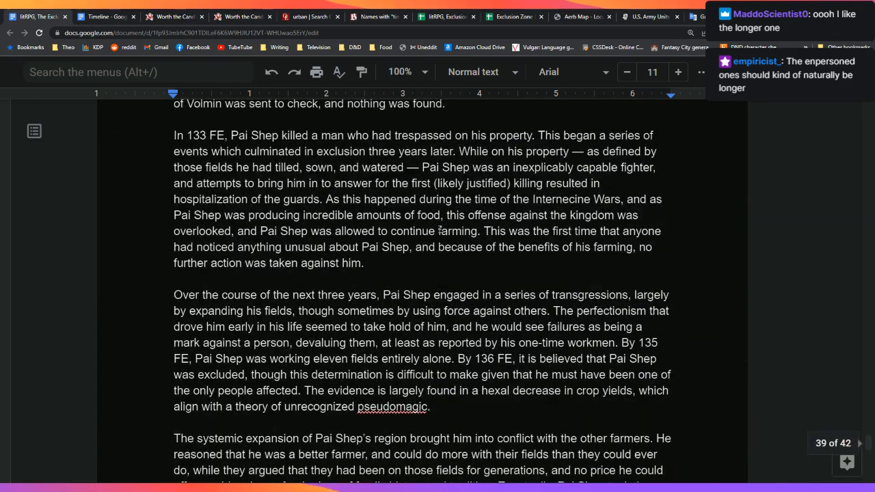
scroll(440, 233, down, 15)
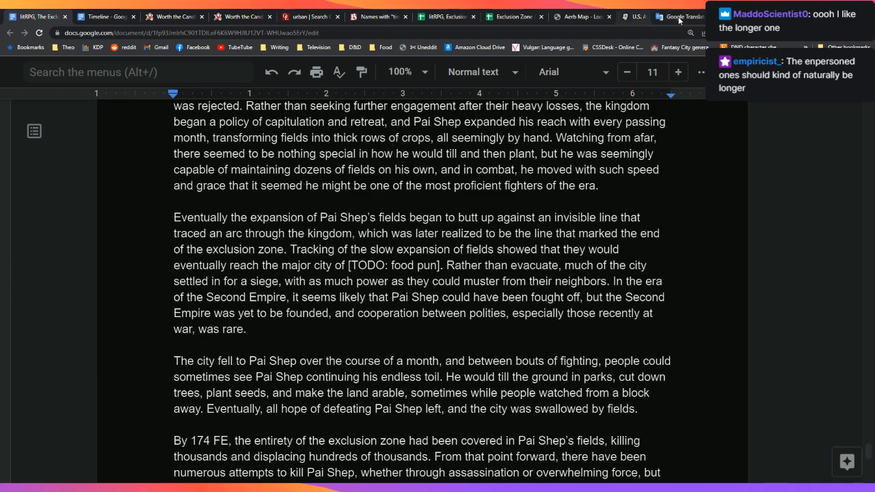
click(678, 18)
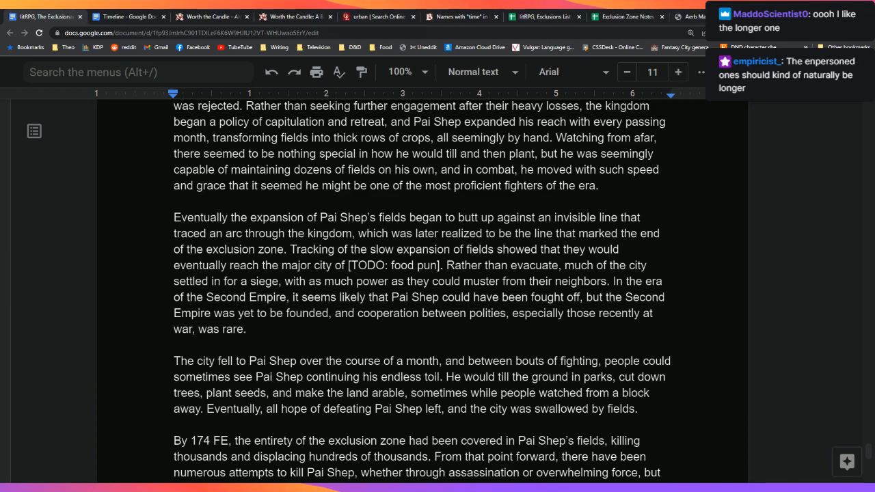
key(ctrl+t)
Step: Look up 'food' and then 'meal' on The Free Dictionary's idioms site, then go back to the document
text(idiom)
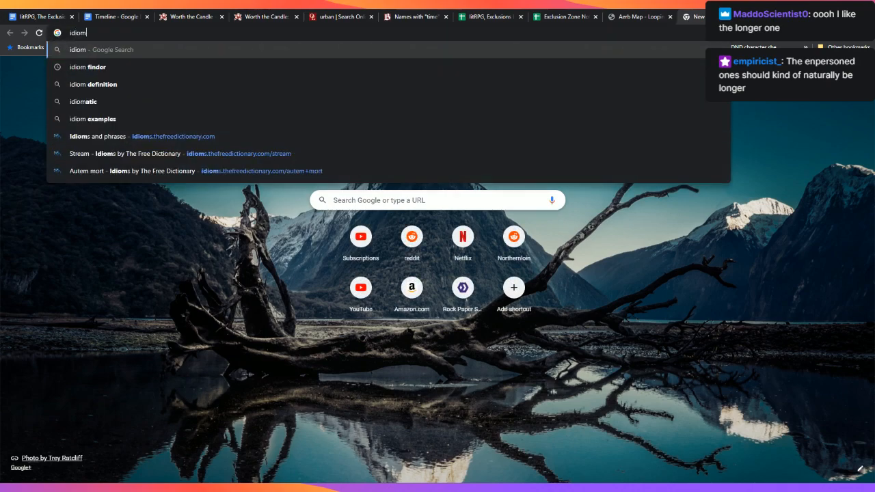
key(Down)
key(Down)
key(Down)
key(Down)
key(Down)
key(Return)
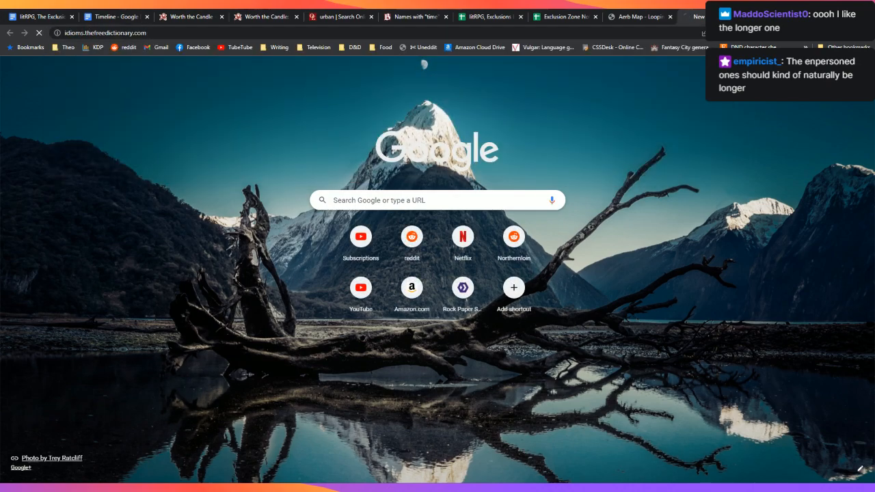
text(food)
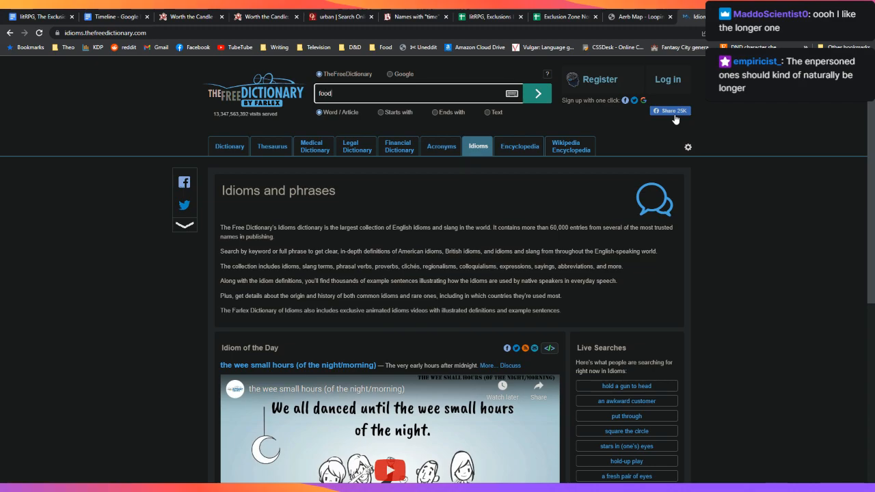
key(Return)
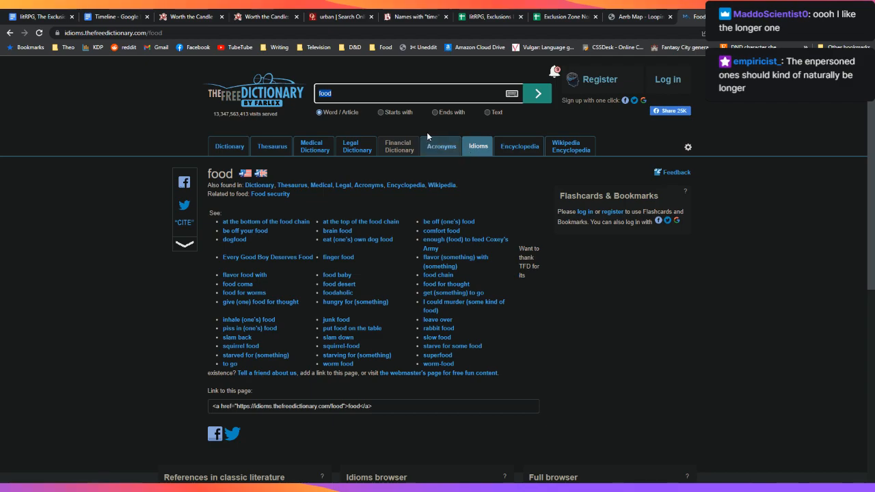
click(435, 96)
text(meal)
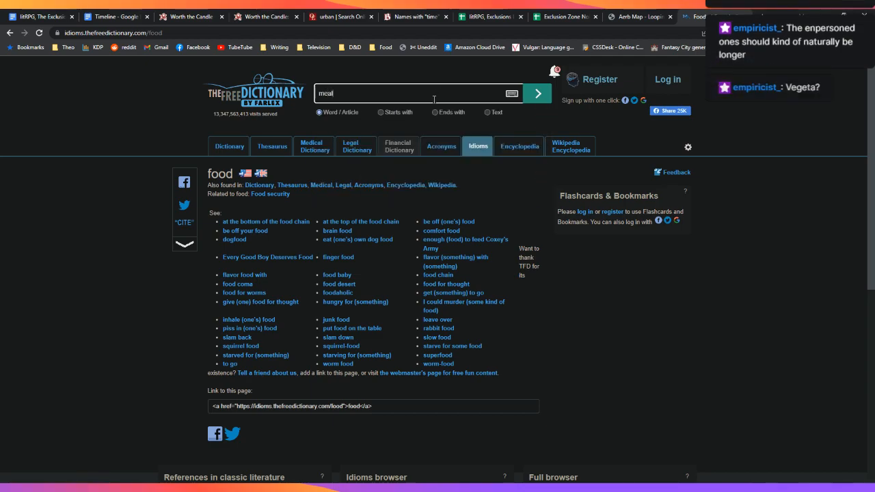
key(Return)
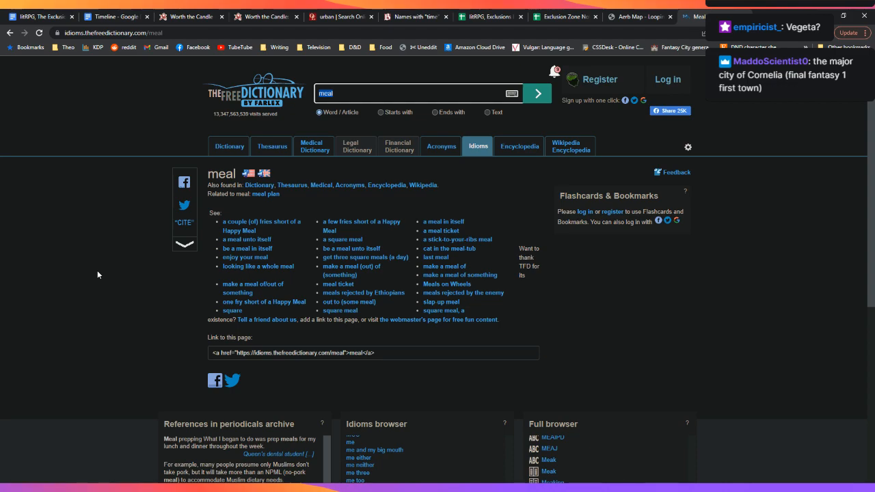
click(61, 17)
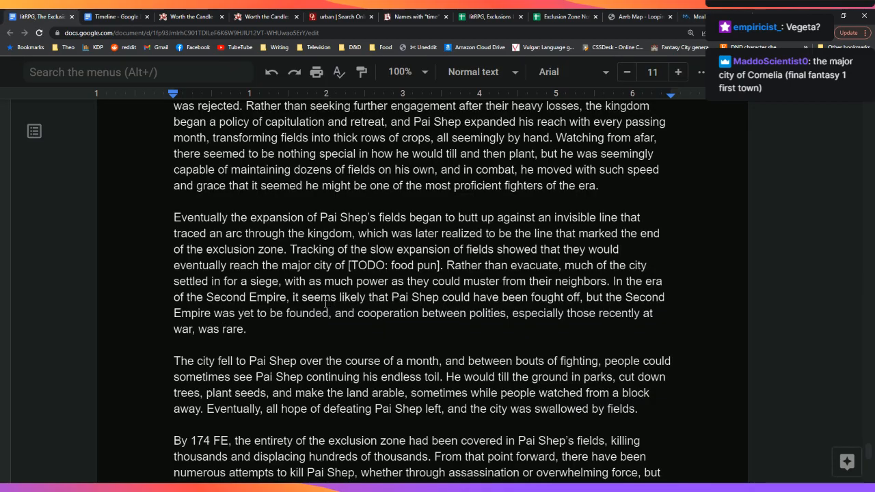
Step: Replace the [TODO: food pun] city placeholder with 'Cornelia', after first trying 'Vegeta.'
click(441, 265)
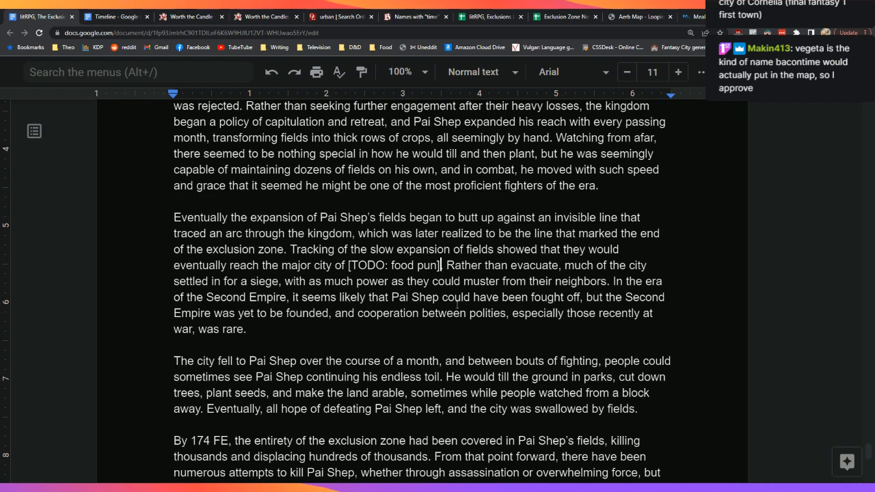
key(BackSpace)
key(BackSpace)
key(BackSpace)
key(BackSpace)
key(BackSpace)
key(BackSpace)
key(BackSpace)
key(BackSpace)
key(BackSpace)
key(BackSpace)
key(BackSpace)
key(BackSpace)
key(BackSpace)
key(BackSpace)
key(BackSpace)
key(BackSpace)
text(Veg)
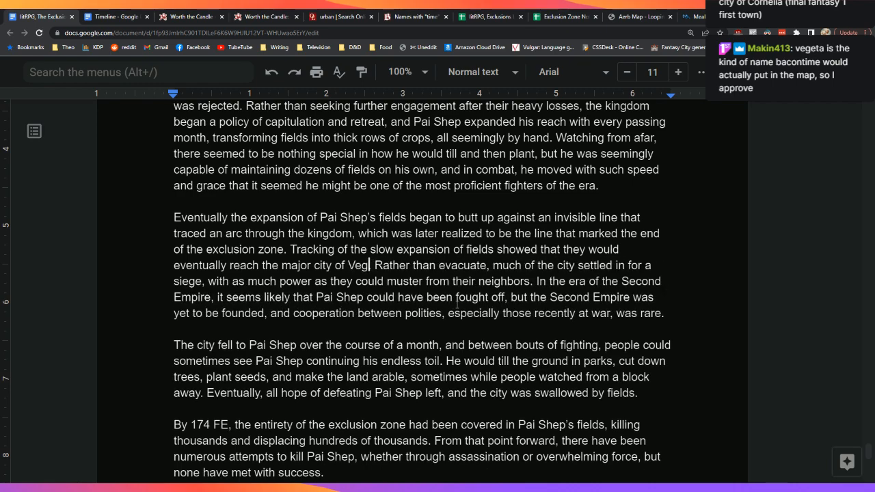
text(eta)
text(.)
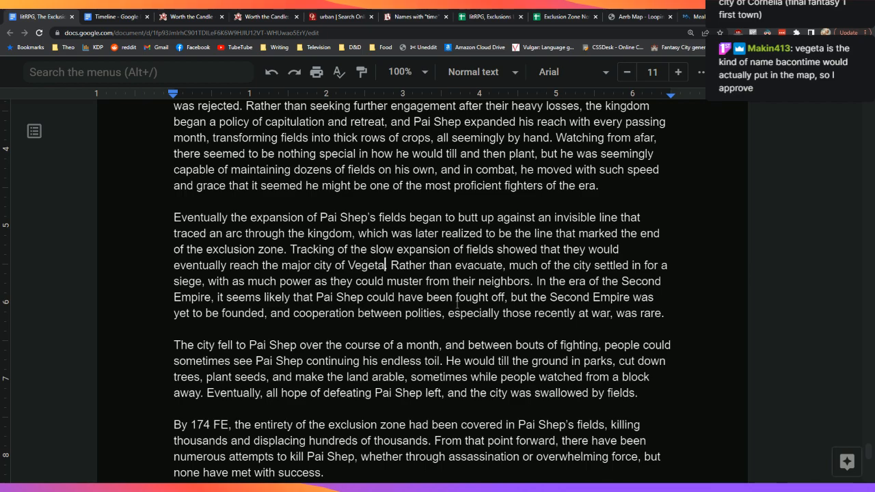
key(BackSpace)
key(BackSpace)
key(BackSpace)
key(BackSpace)
key(BackSpace)
key(BackSpace)
text(Cornelia)
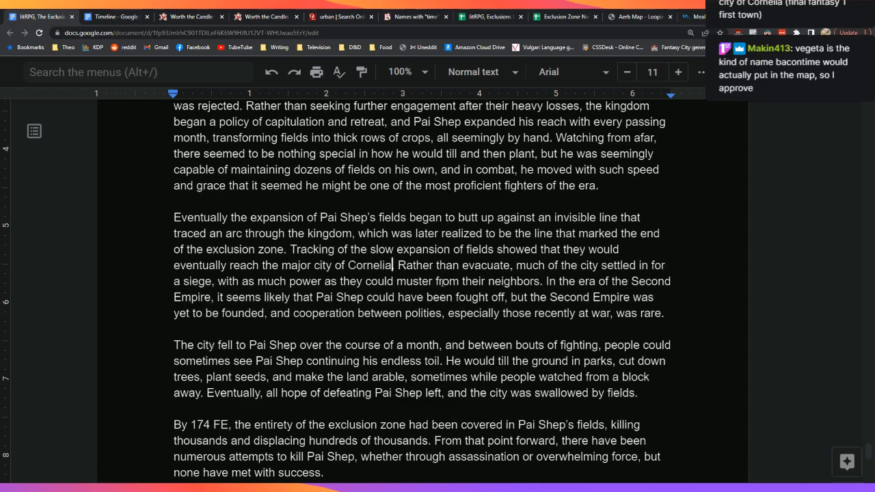
key(Down)
key(Down)
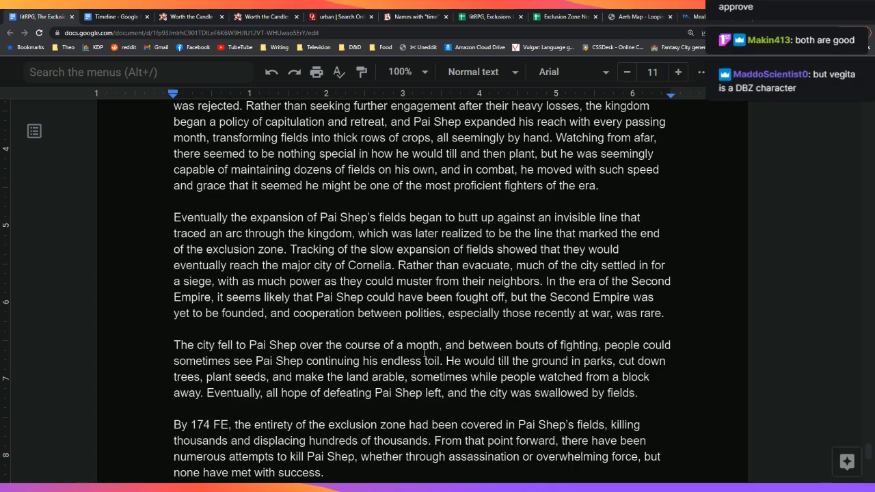
Step: Change the Nightsmoke zone code from XXEZ to NSEZ
scroll(424, 363, down, 1)
scroll(424, 363, down, 7)
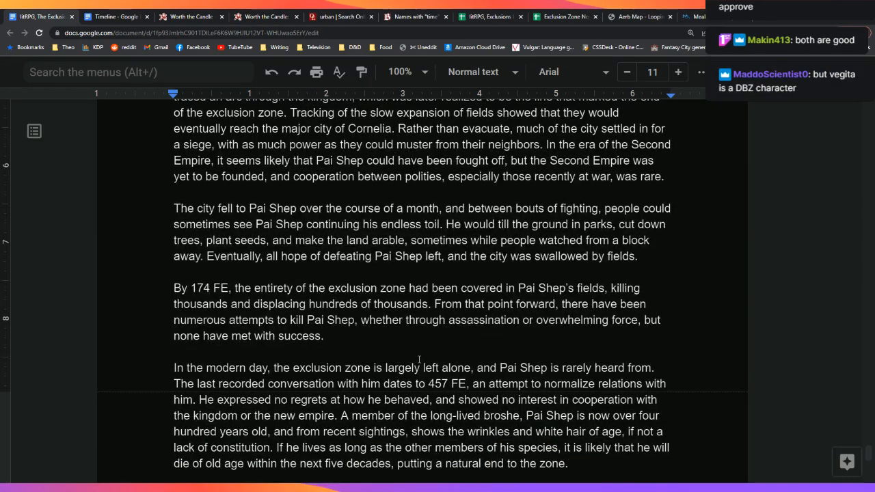
scroll(414, 346, down, 3)
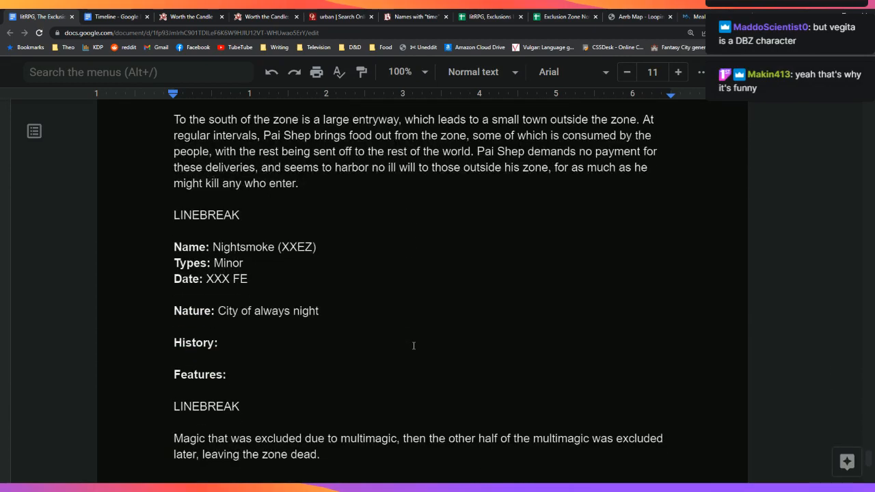
scroll(414, 346, down, 2)
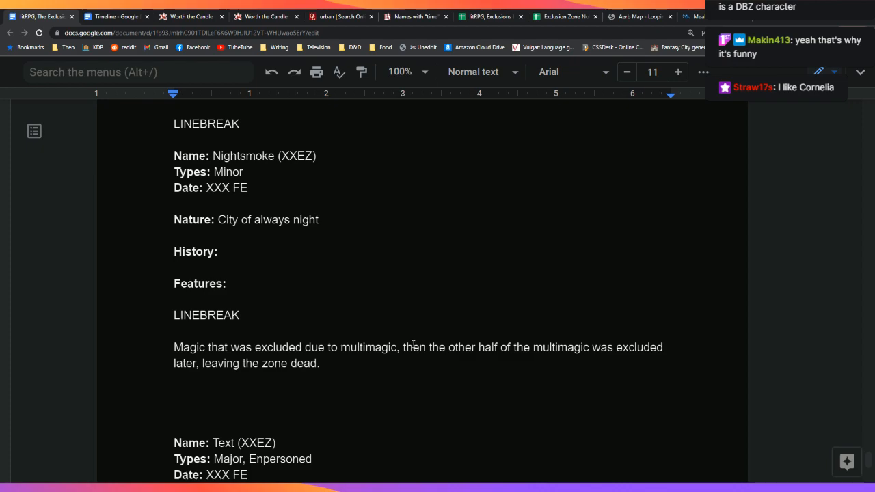
click(296, 157)
key(BackSpace)
key(BackSpace)
key(BackSpace)
text(*()
key(BackSpace)
key(BackSpace)
text((NA)
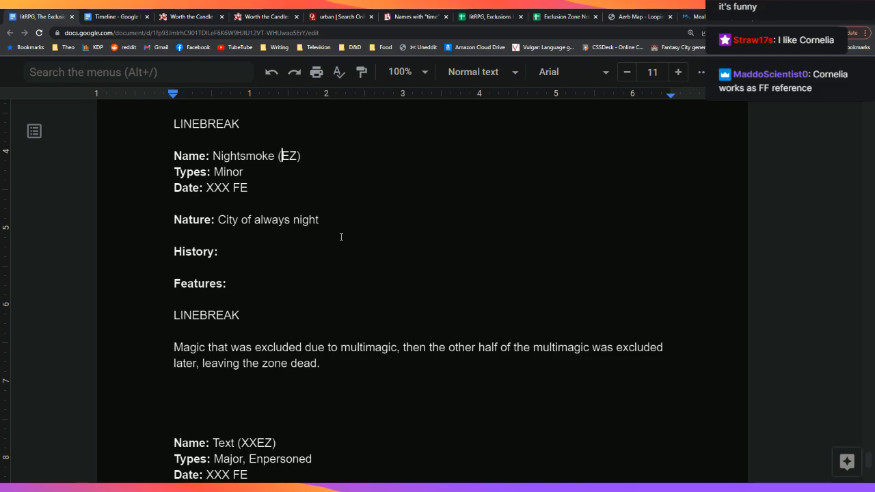
key(BackSpace)
text(S)
Step: Replace the XXX year in the Date line with 32, making it 32 FE
key(Down)
key(Down)
key(ctrl+Left)
key(ctrl+shift+Left)
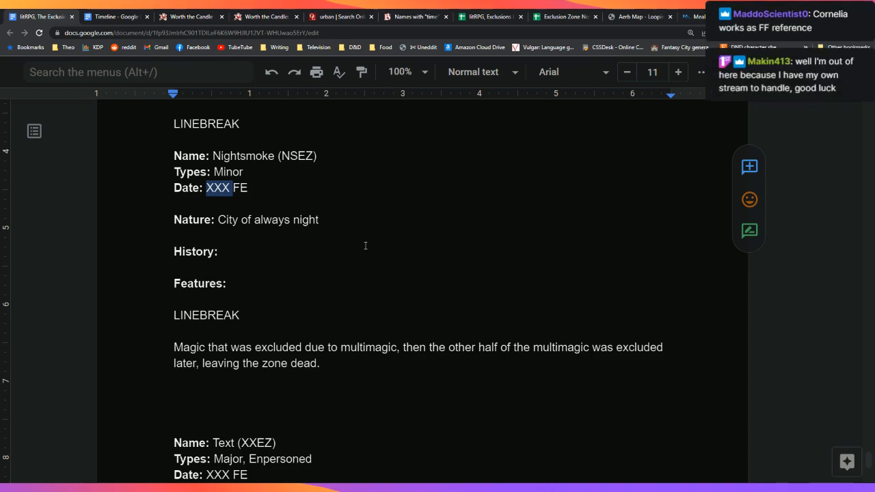
text(32)
key(Down)
key(Down)
key(Down)
key(Left)
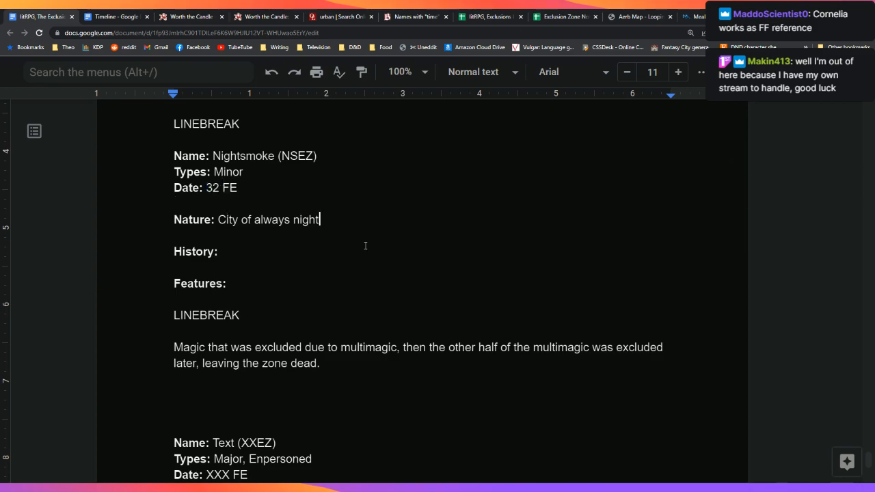
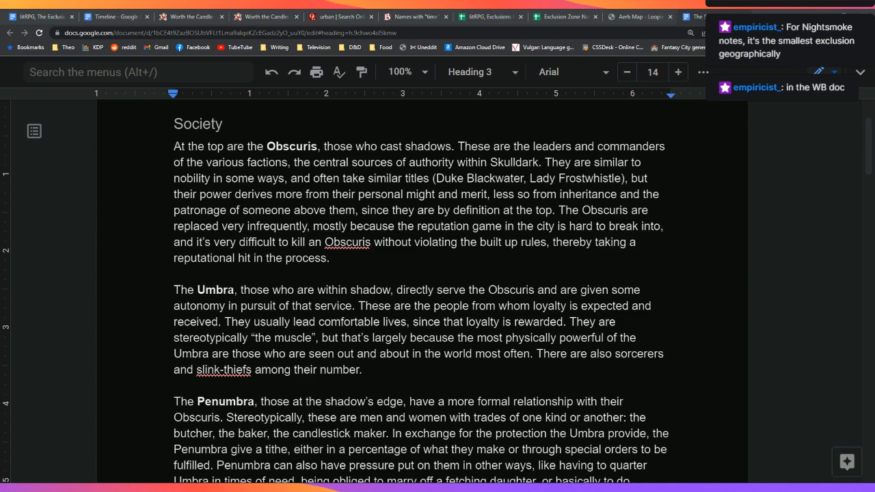
Step: Read down through the Skulldark Society notes, then return to the exclusions document's Nightsmoke entry
scroll(421, 287, down, 5)
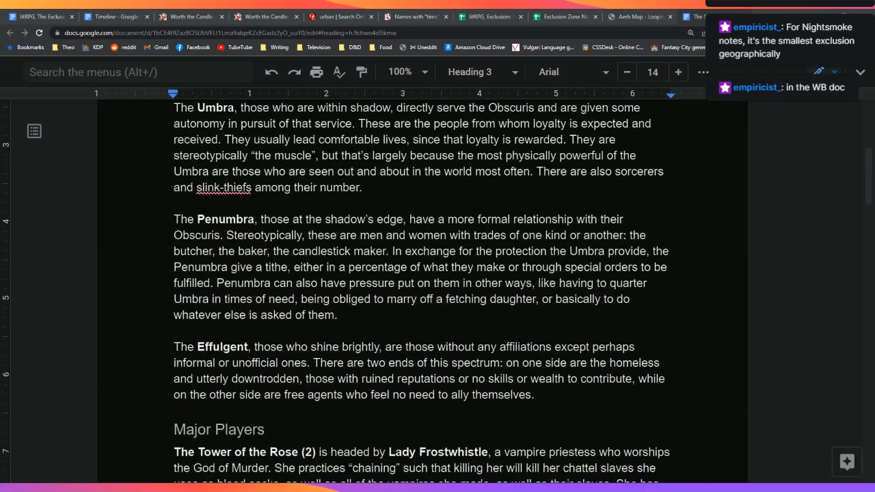
scroll(421, 287, down, 1)
scroll(421, 287, up, 4)
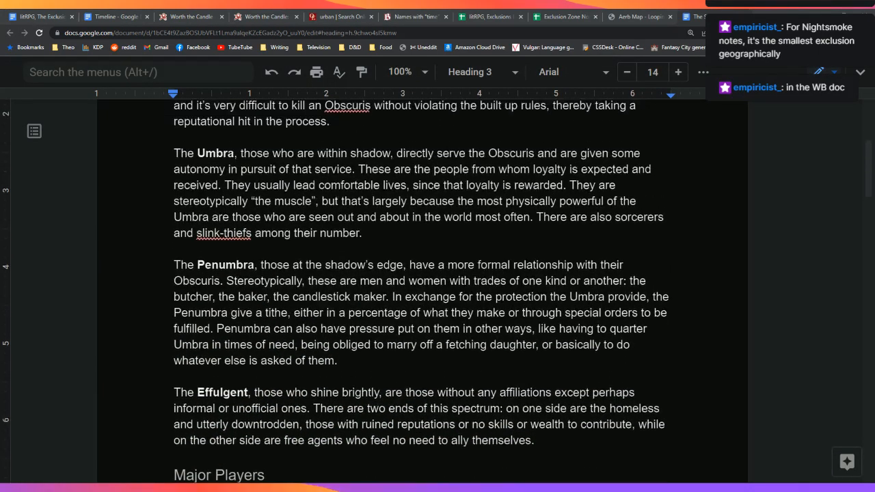
scroll(421, 287, down, 3)
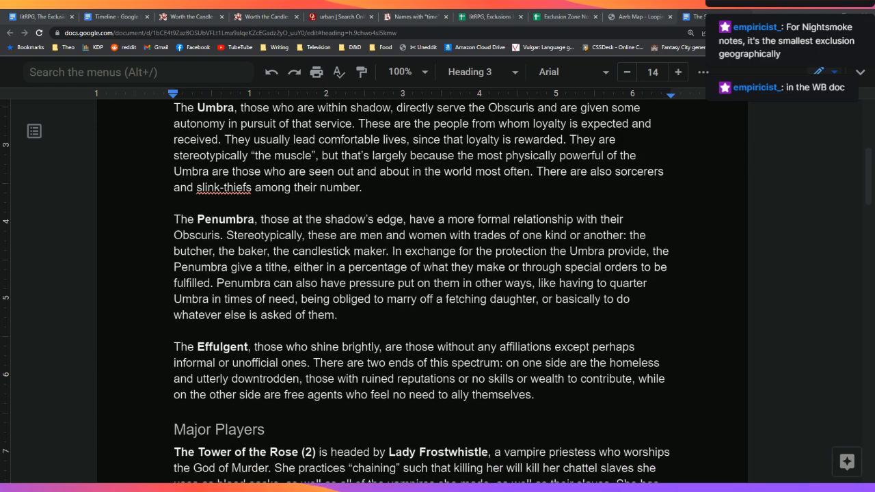
scroll(421, 287, down, 1)
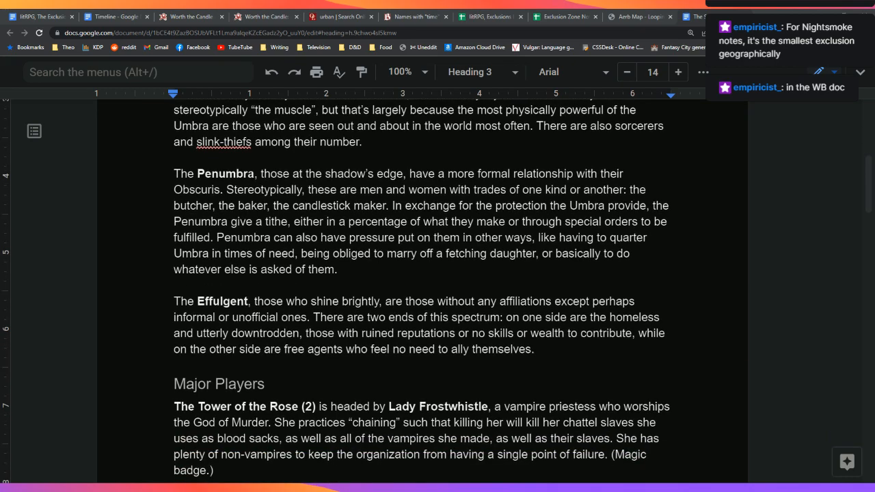
scroll(421, 287, down, 3)
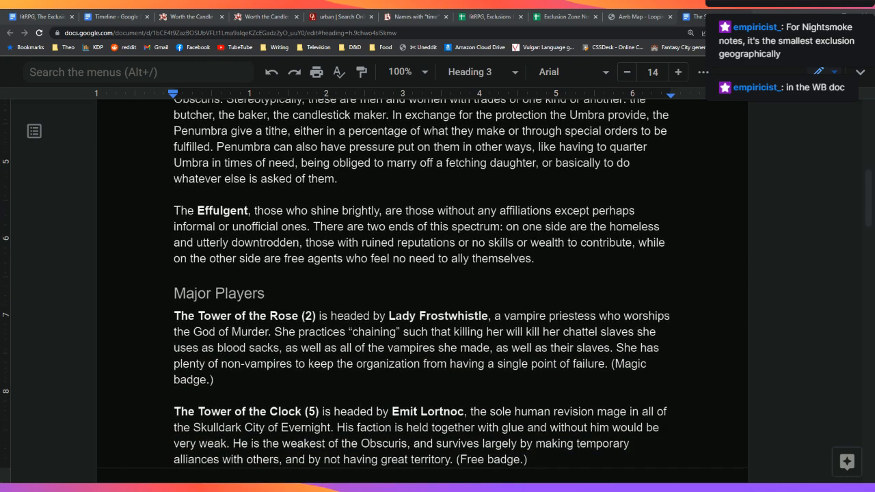
scroll(421, 288, down, 3)
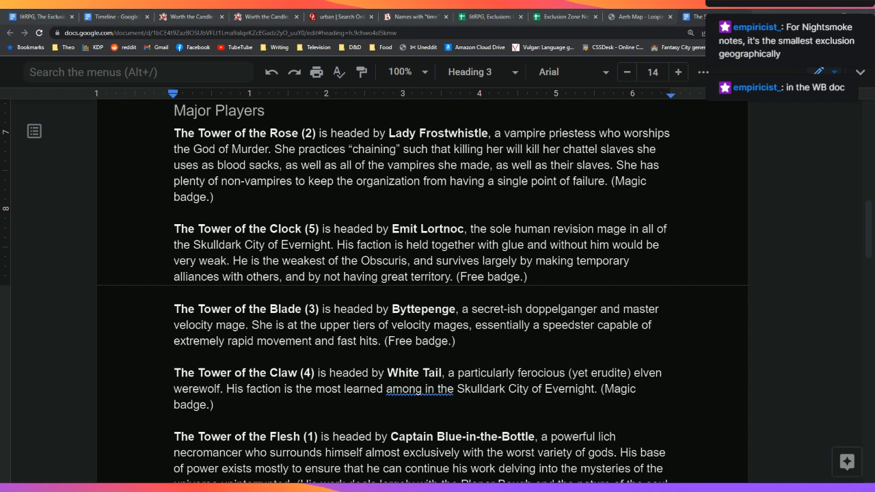
scroll(422, 287, down, 5)
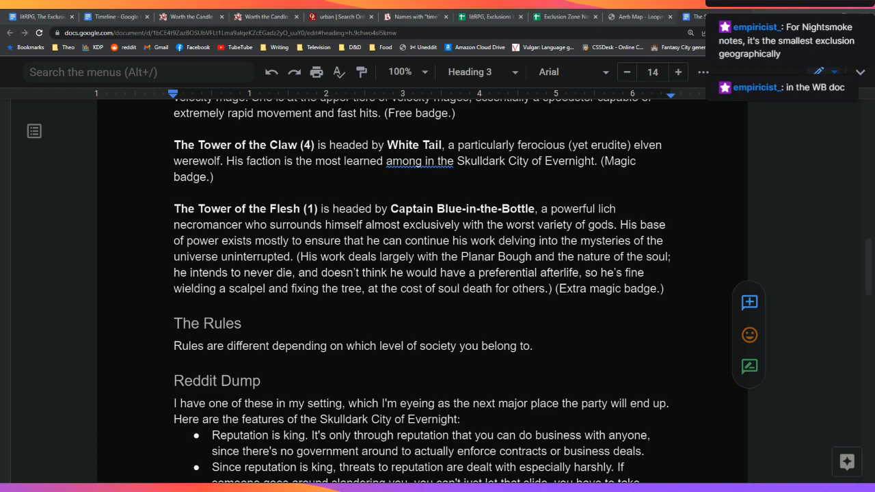
scroll(438, 294, down, 2)
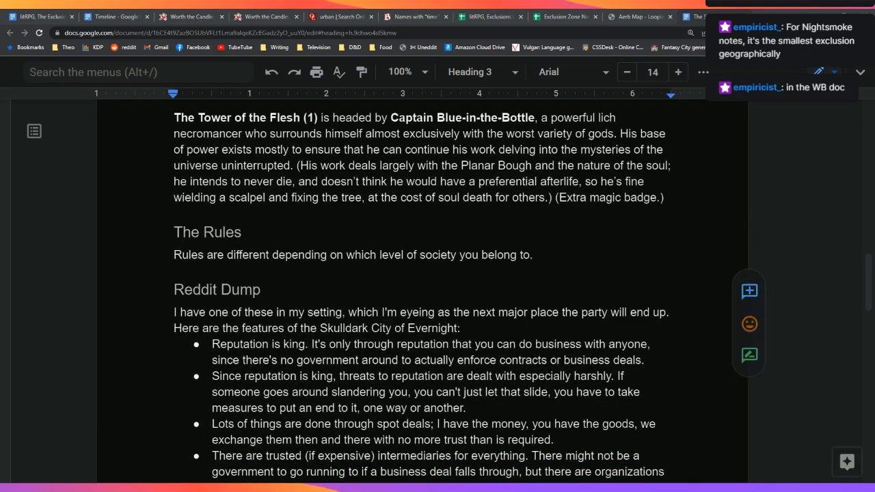
scroll(438, 294, down, 1)
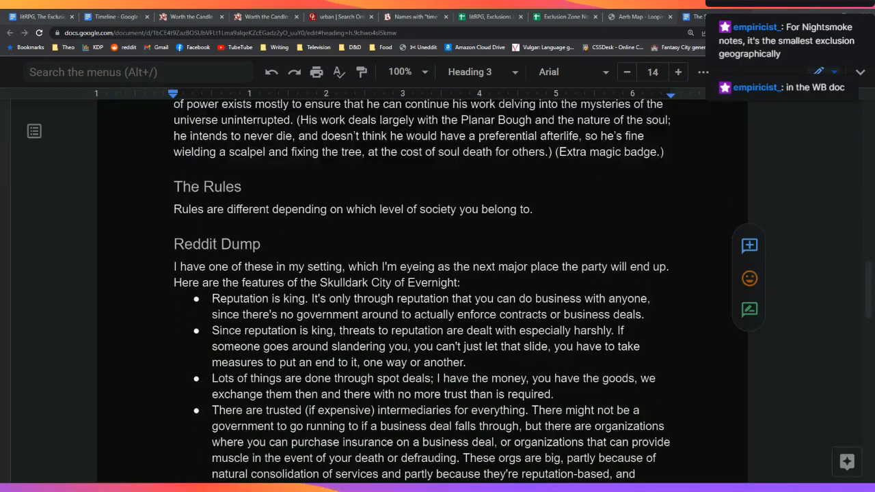
scroll(438, 294, down, 1)
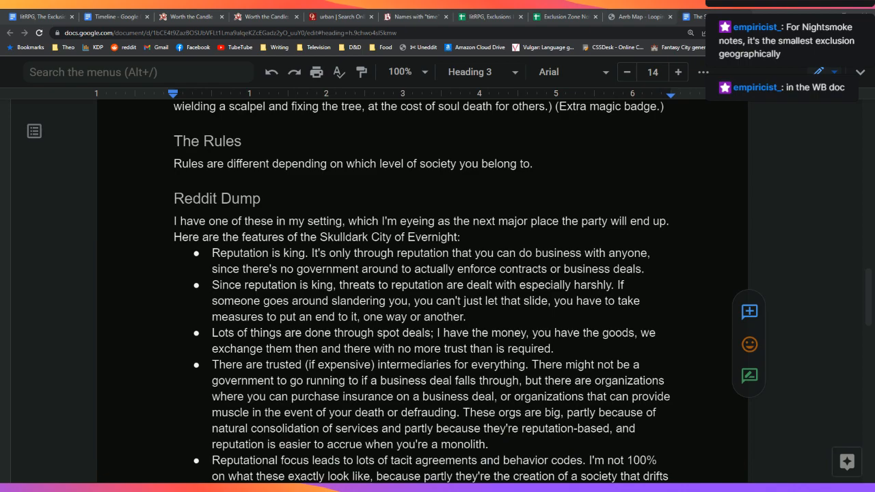
scroll(438, 294, down, 2)
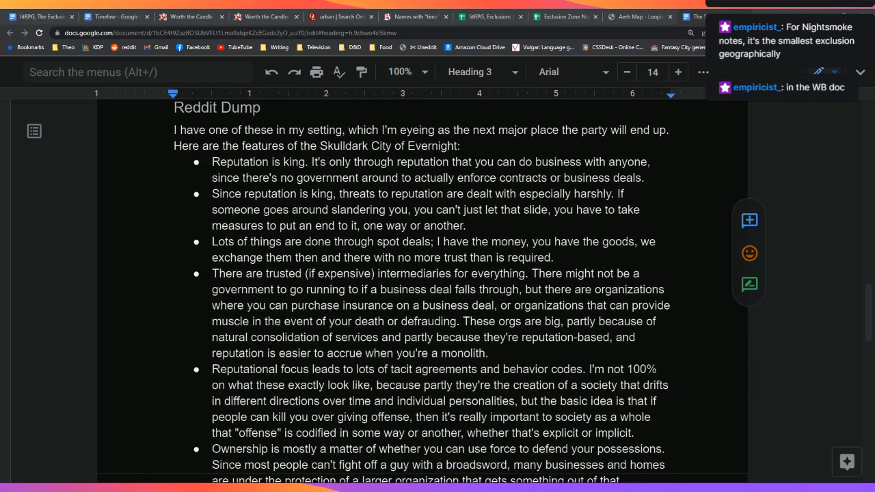
scroll(438, 294, down, 3)
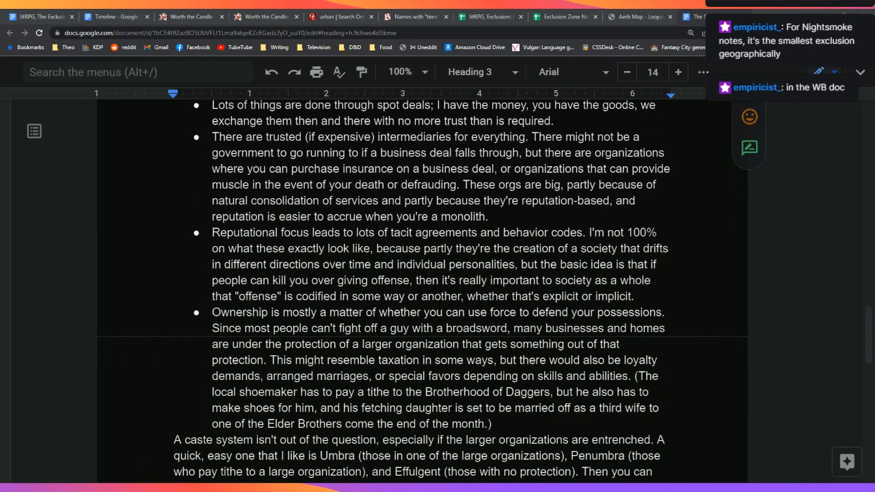
scroll(438, 294, down, 6)
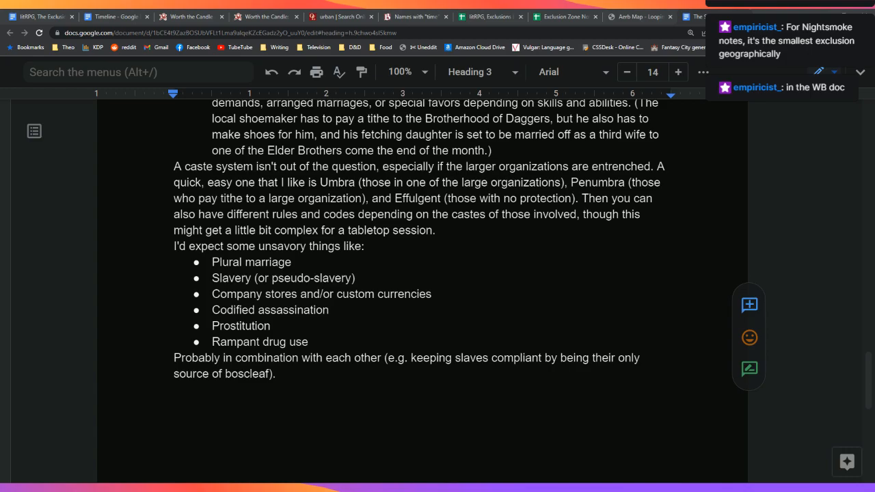
scroll(438, 294, up, 20)
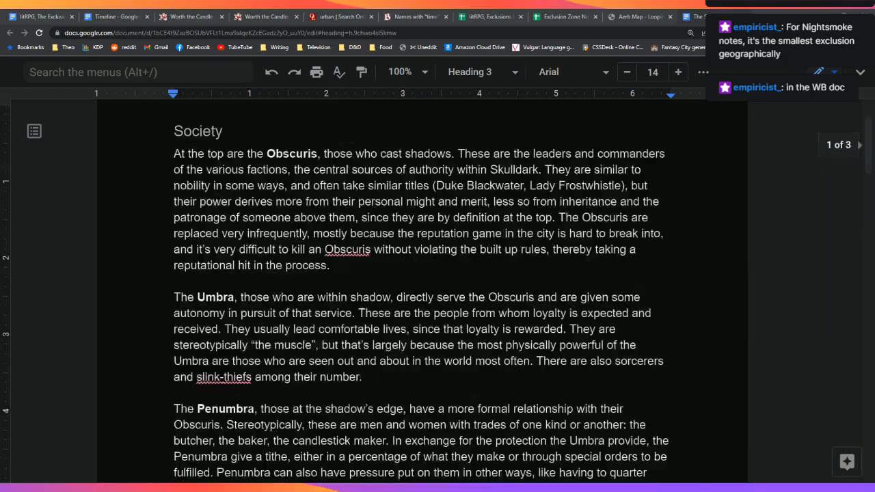
scroll(437, 294, up, 2)
click(42, 15)
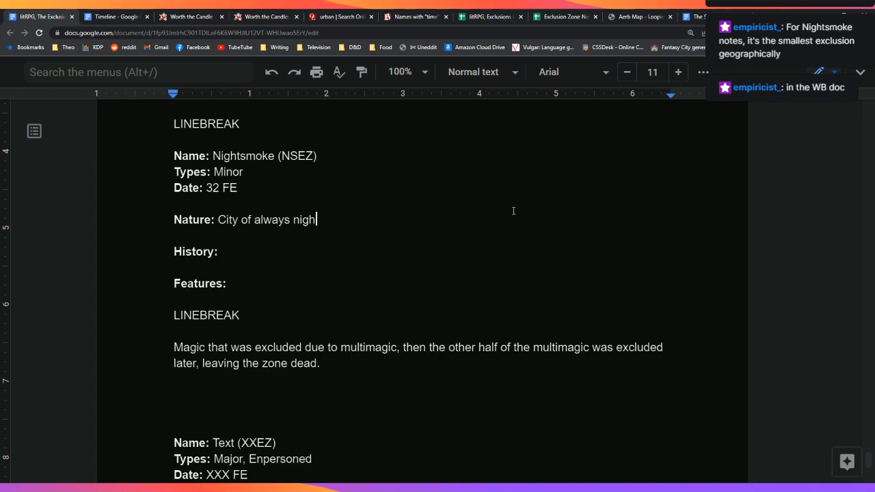
Step: Replace the old Nature text with 'The city of Nightsmoke (NSEZ) is one of the smallest geographical exclusions.'
key(BackSpace)
key(BackSpace)
key(BackSpace)
key(BackSpace)
key(BackSpace)
key(BackSpace)
key(BackSpace)
key(BackSpace)
key(BackSpace)
key(BackSpace)
key(BackSpace)
key(BackSpace)
key(BackSpace)
key(BackSpace)
key(BackSpace)
key(BackSpace)
key(BackSpace)
key(BackSpace)
key(BackSpace)
text(The )
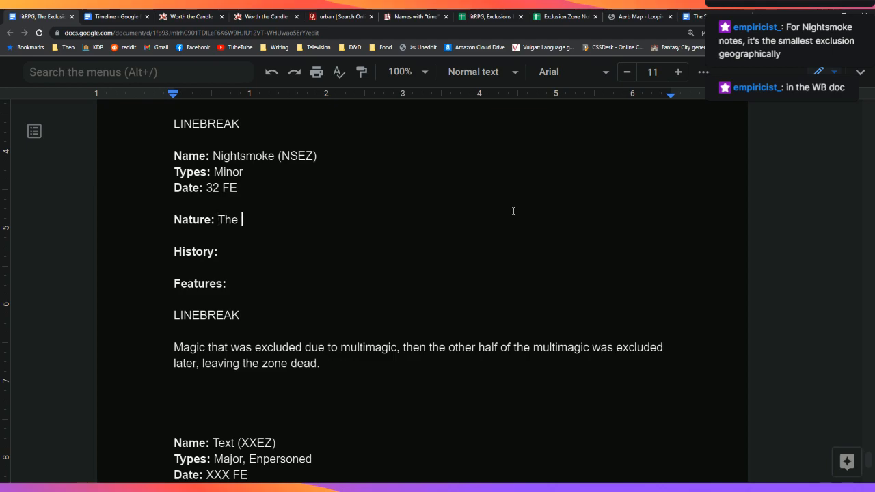
text(city of Nightsmoek)
key(BackSpace)
key(BackSpace)
key(BackSpace)
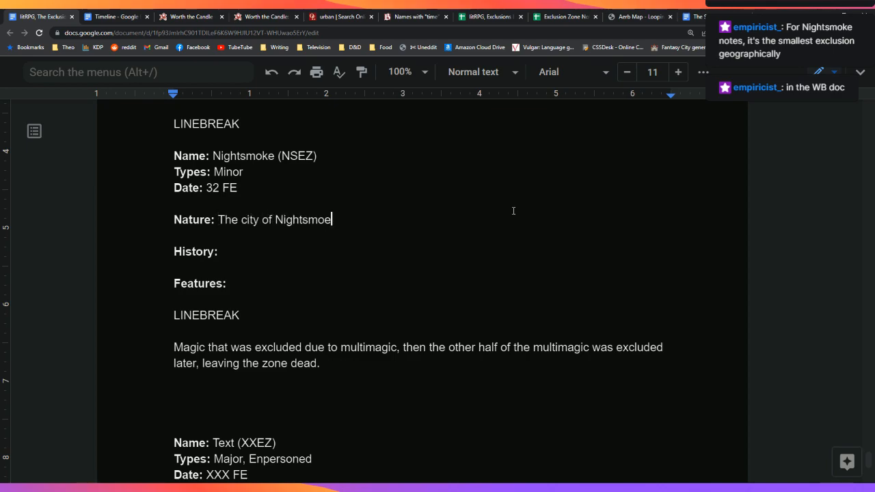
text(oke,)
text(()
text(NSEX)
key(BackSpace)
text(Z) )
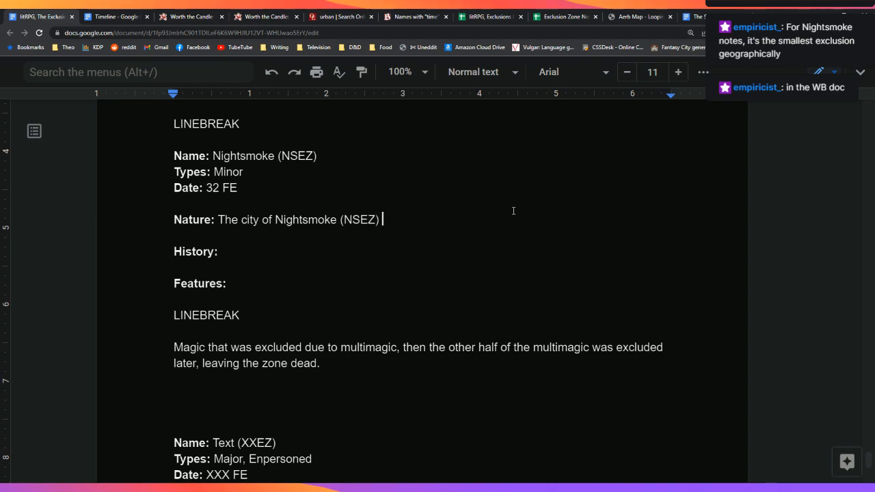
text(is one of the smallest a)
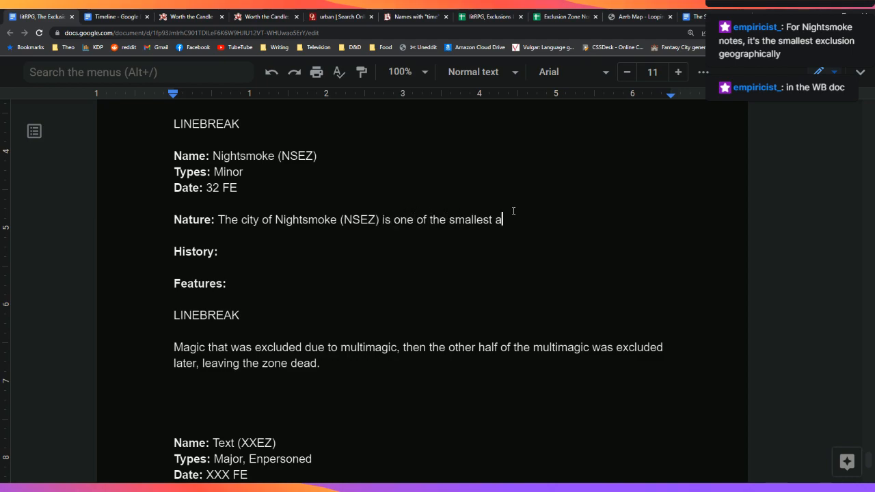
key(BackSpace)
text(exc)
key(BackSpace)
key(BackSpace)
key(BackSpace)
text(geographical e)
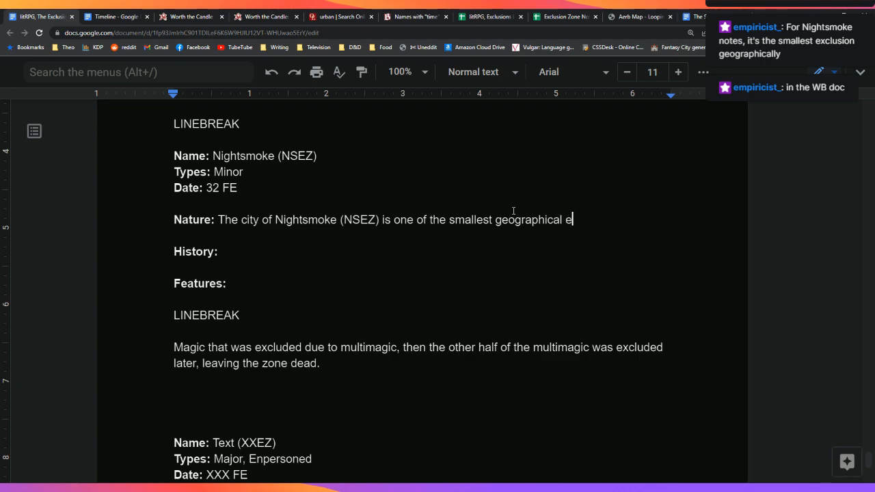
text(xclusions.)
Step: Enter 32 as the Nightsmoke row's date in the exclusions spreadsheet
click(509, 16)
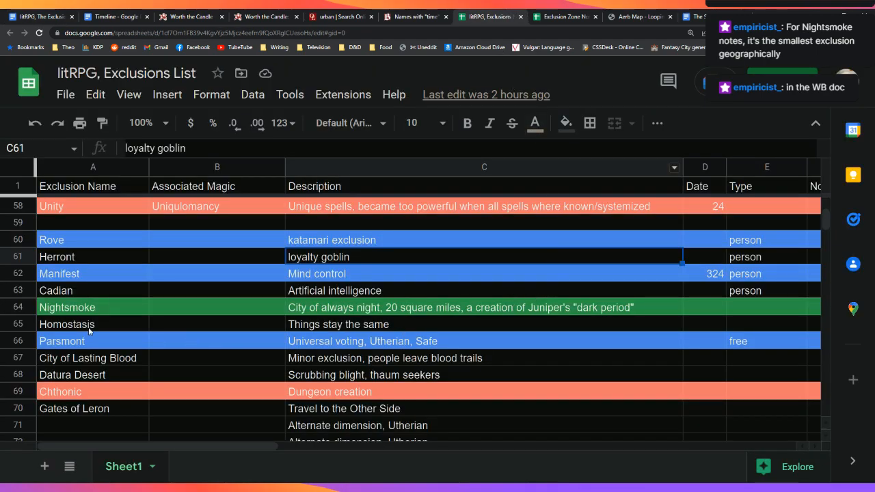
click(30, 12)
click(498, 15)
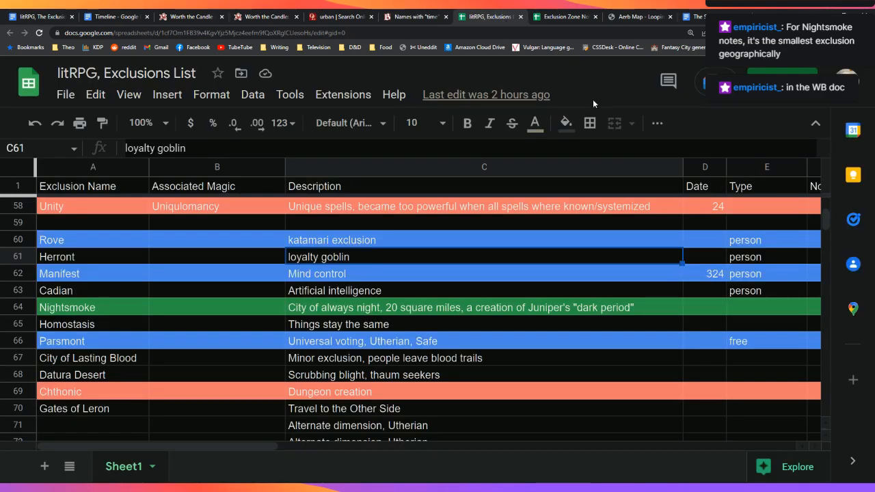
click(707, 312)
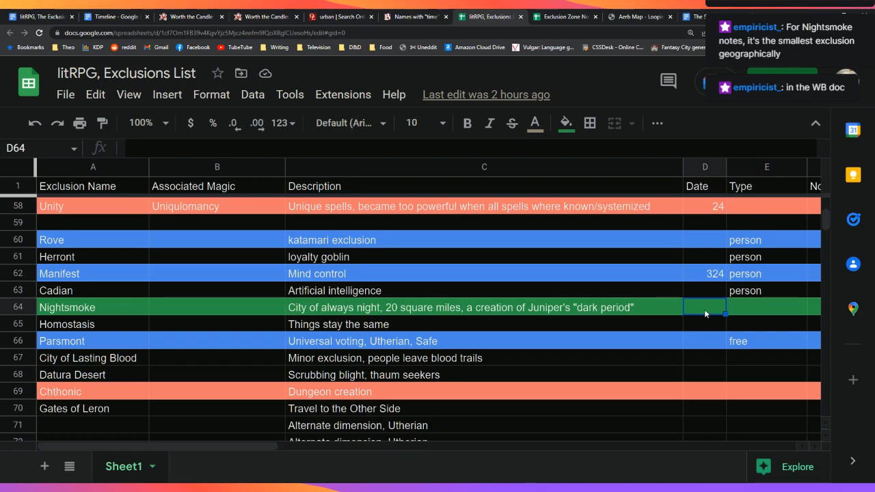
text(32)
key(Return)
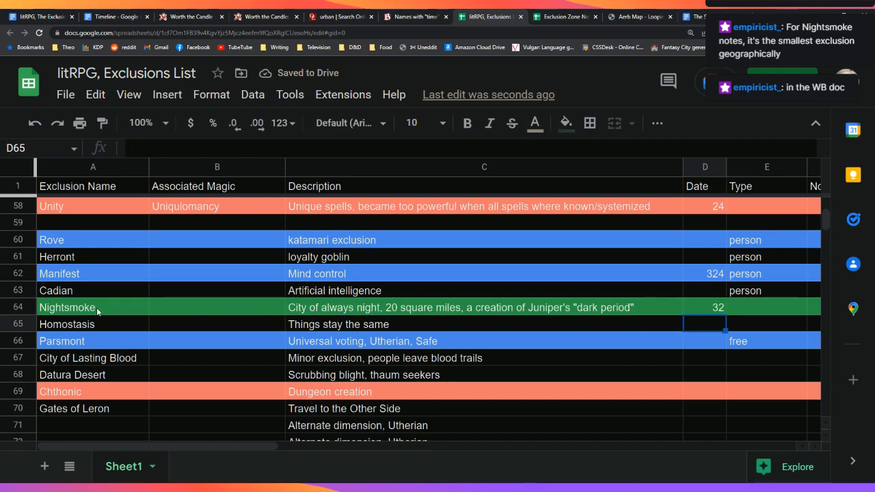
Step: Fill the whole Pai Shep row red
scroll(93, 309, up, 12)
scroll(91, 303, up, 5)
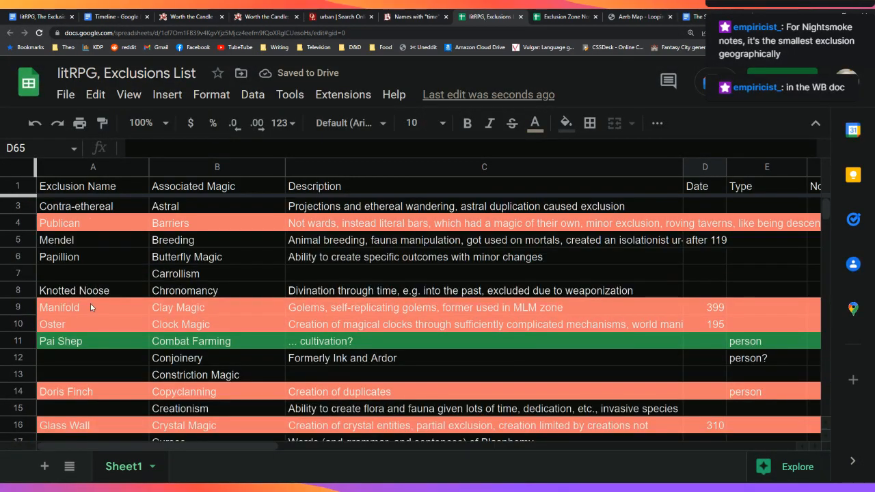
click(18, 341)
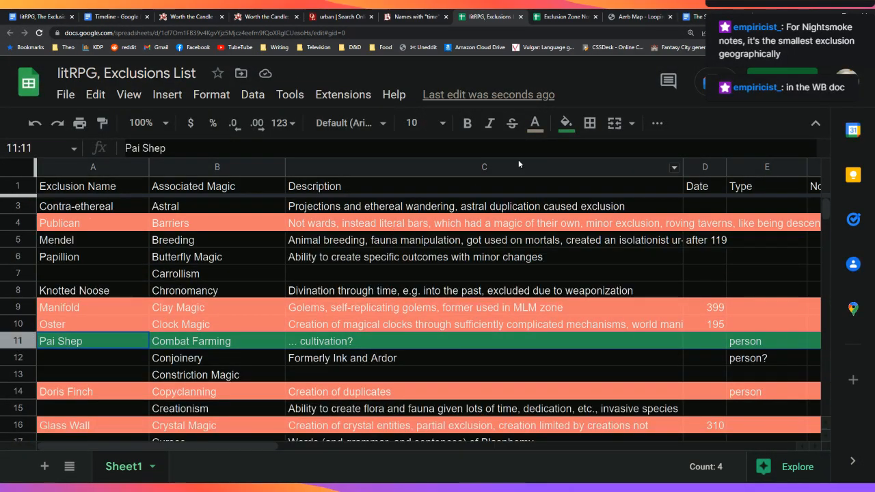
click(566, 123)
click(625, 172)
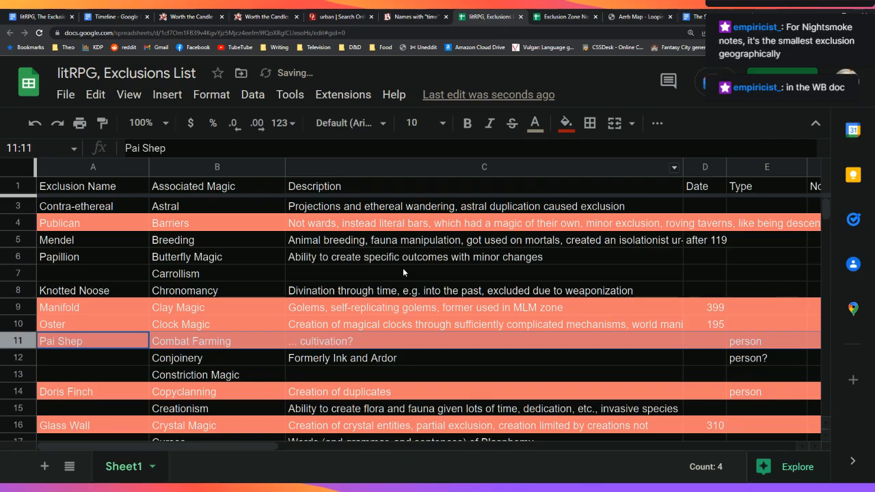
click(37, 16)
scroll(426, 254, up, 1)
scroll(426, 254, up, 20)
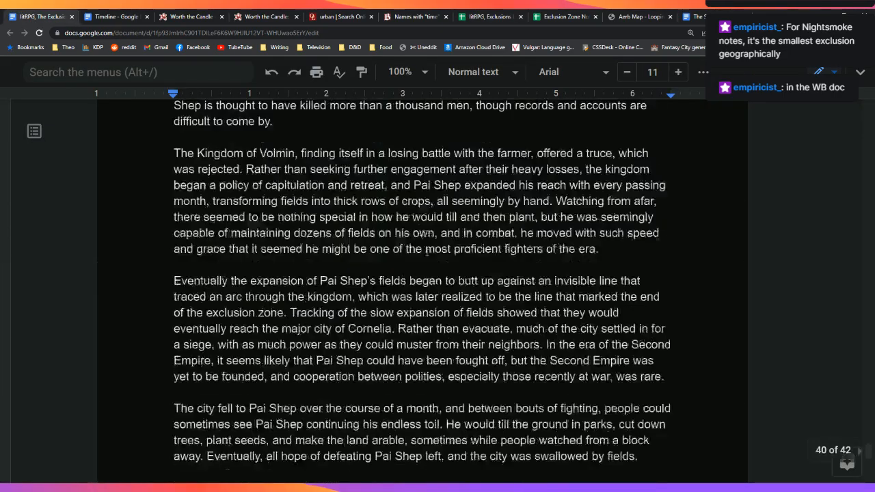
scroll(426, 252, up, 4)
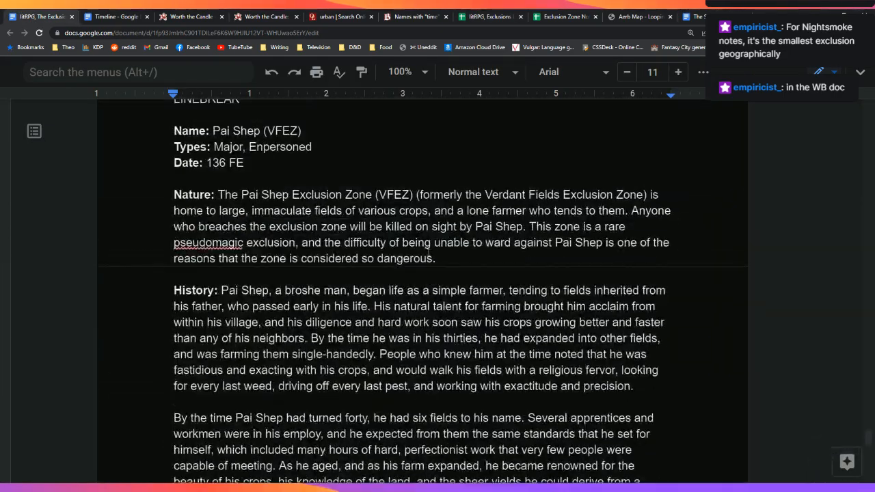
scroll(425, 255, down, 15)
scroll(424, 253, down, 10)
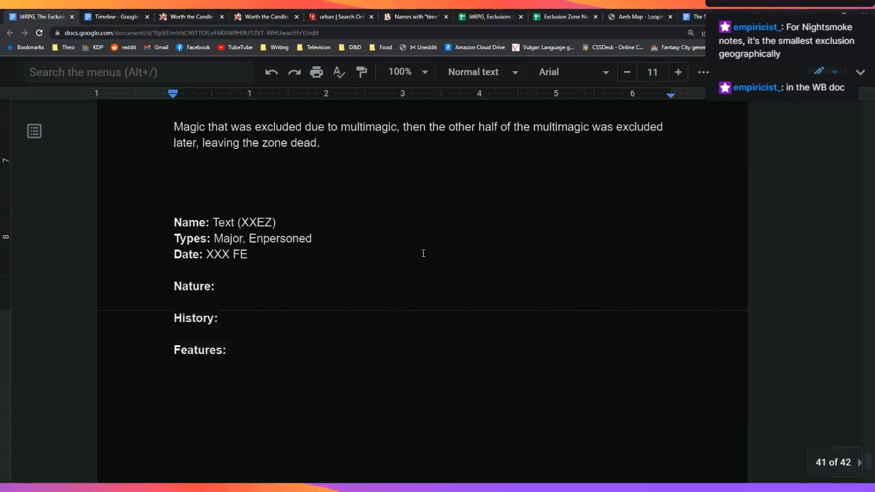
scroll(424, 253, up, 3)
click(480, 12)
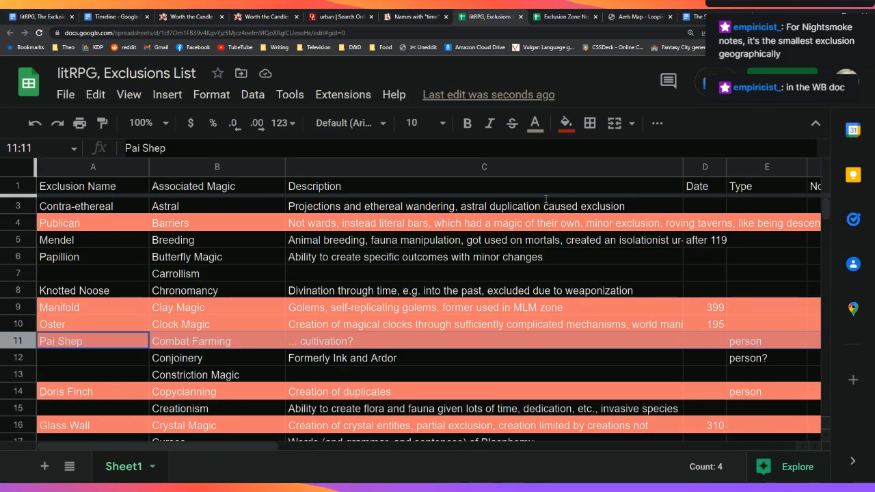
click(711, 342)
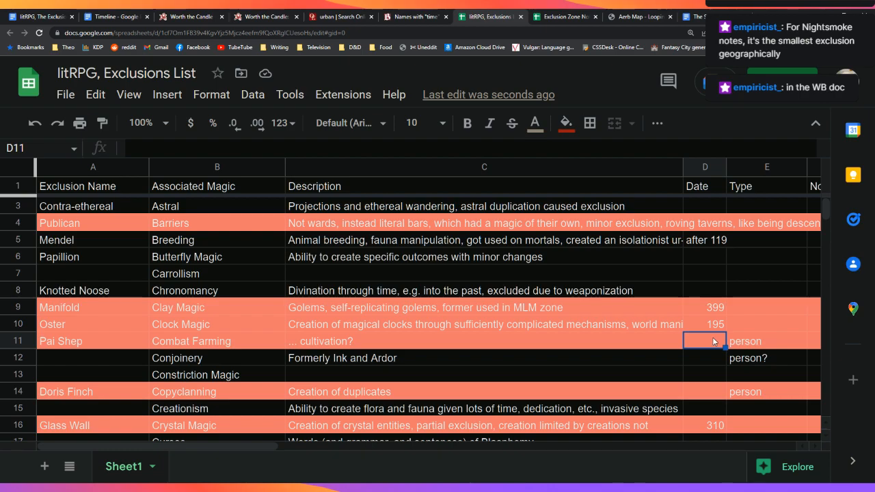
text(136)
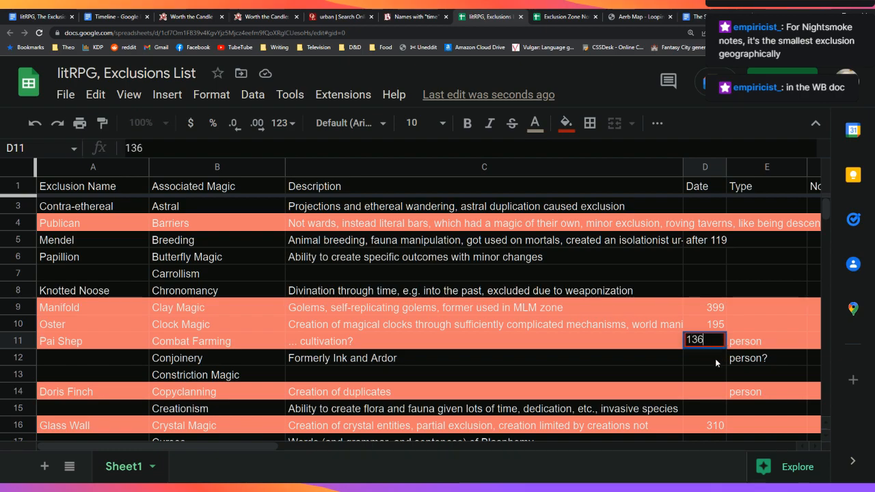
key(Return)
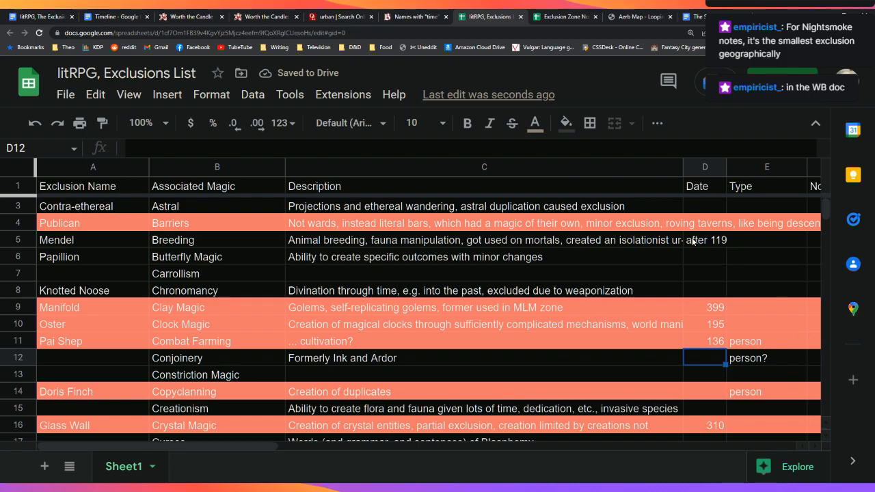
Step: Replace the Nature sentence's final period with ', covering twenty' and delete 'one of'
click(39, 16)
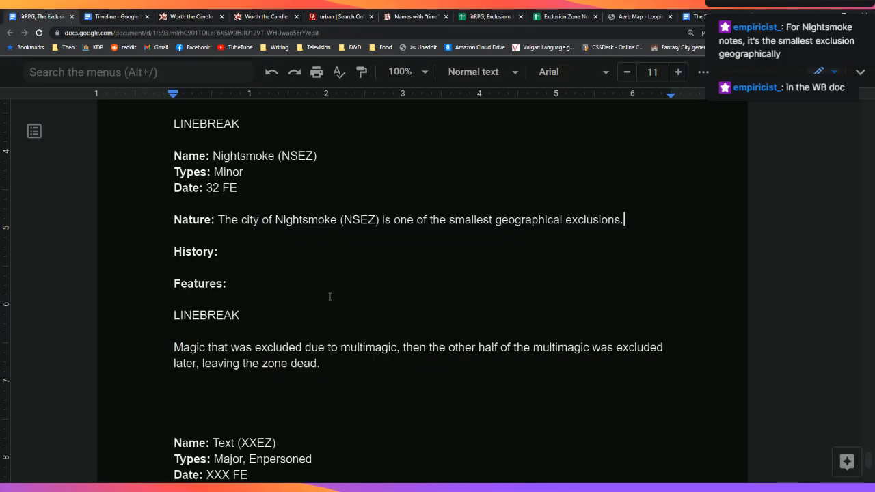
drag(635, 215, 657, 237)
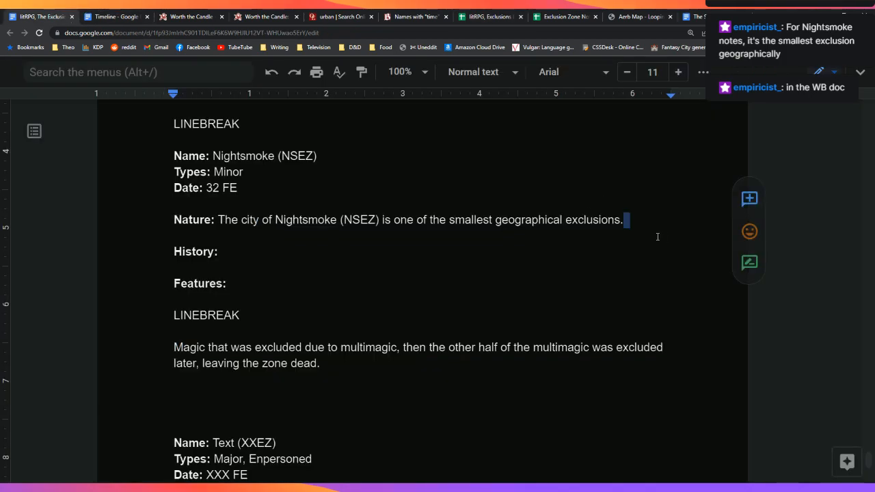
key(Left)
key(BackSpace)
text(,)
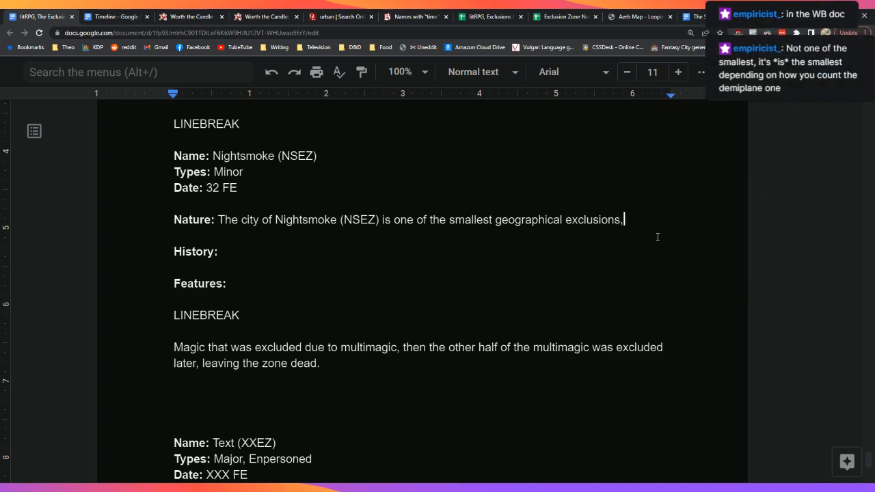
text( covering twenty)
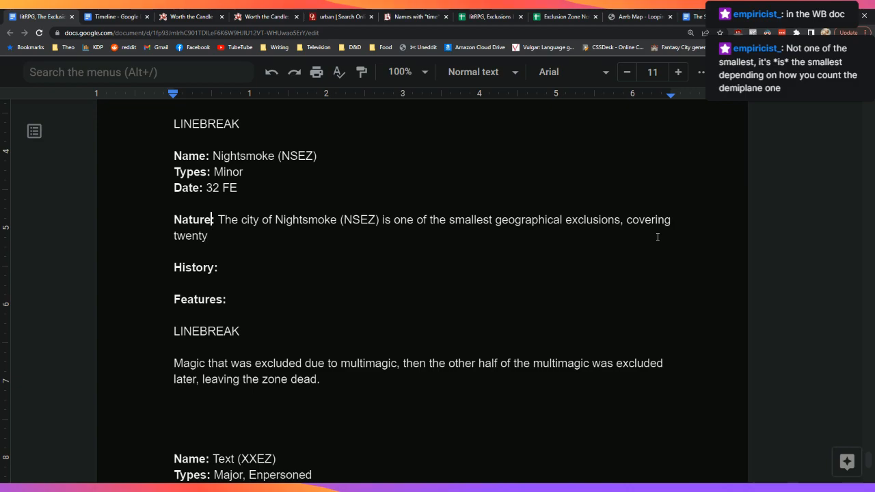
key(Right)
key(Right)
key(Right)
key(Right)
key(Right)
key(Right)
key(Right)
key(Right)
key(Right)
key(Right)
key(Right)
key(Right)
key(Right)
key(Right)
key(Right)
key(Right)
key(Right)
key(Right)
key(Right)
key(Right)
key(Left)
key(Left)
key(Left)
key(BackSpace)
key(BackSpace)
key(BackSpace)
key(BackSpace)
key(BackSpace)
key(BackSpace)
key(BackSpace)
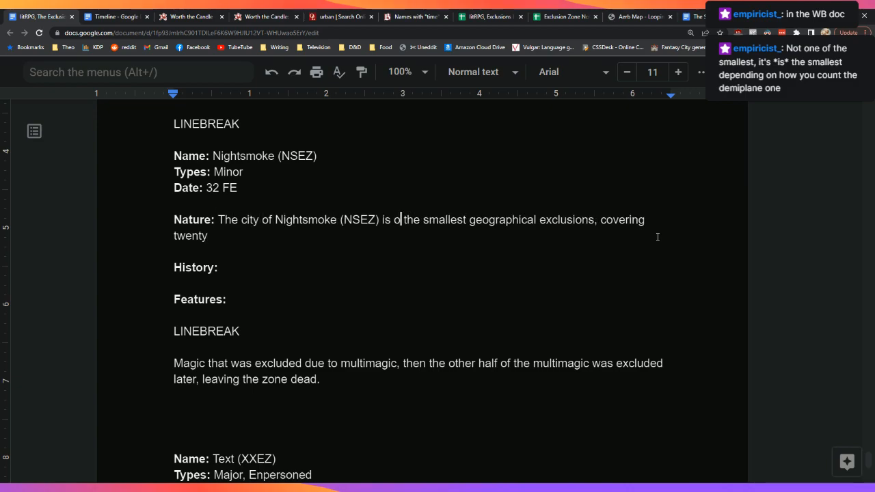
Step: Change 'geographical exclusions' to 'exclusion zone,' and end the line with 'square miles.'
key(Down)
key(Right)
key(Right)
key(Right)
key(Right)
key(Right)
key(Right)
key(Right)
key(Right)
key(Right)
key(Right)
key(Right)
key(Right)
key(Right)
key(Right)
key(Right)
key(Right)
key(Right)
key(Right)
key(Right)
key(Right)
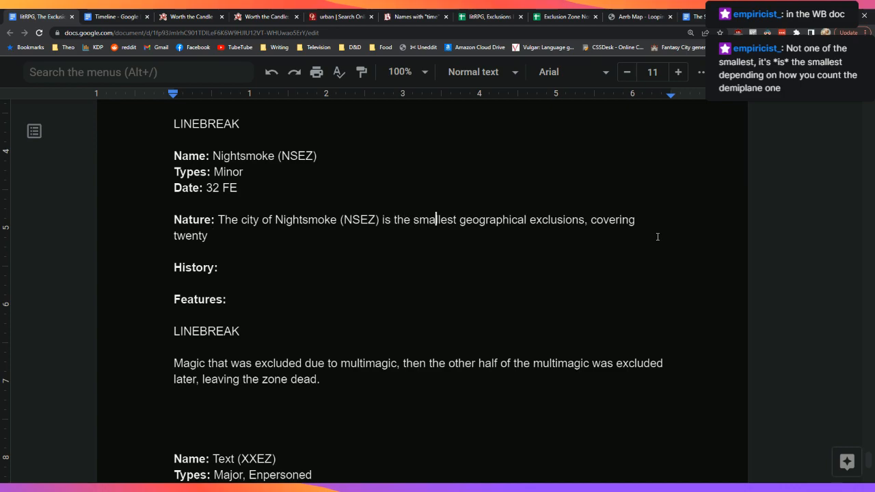
key(BackSpace)
key(BackSpace)
text(,)
key(Left)
key(Left)
key(Left)
key(Left)
key(Left)
key(Left)
key(Left)
key(Left)
key(Left)
key(Left)
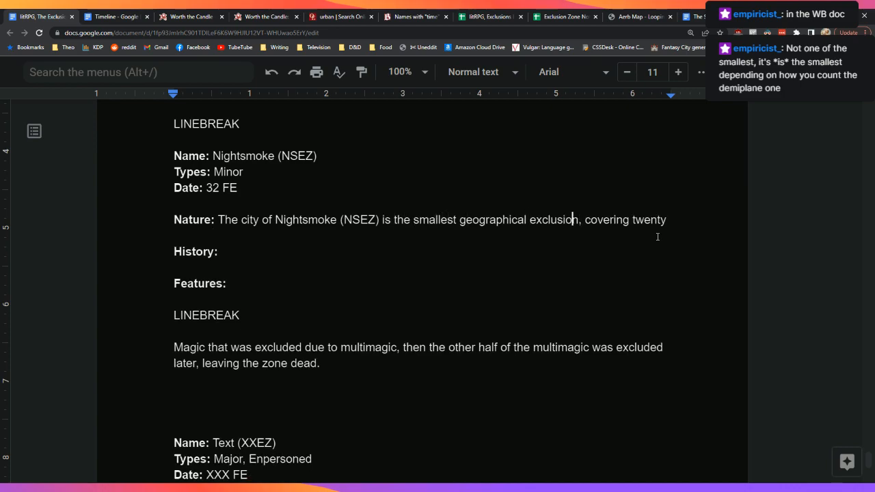
key(BackSpace)
key(BackSpace)
key(BackSpace)
key(BackSpace)
key(BackSpace)
key(BackSpace)
key(BackSpace)
key(BackSpace)
key(BackSpace)
key(BackSpace)
key(BackSpace)
key(BackSpace)
key(BackSpace)
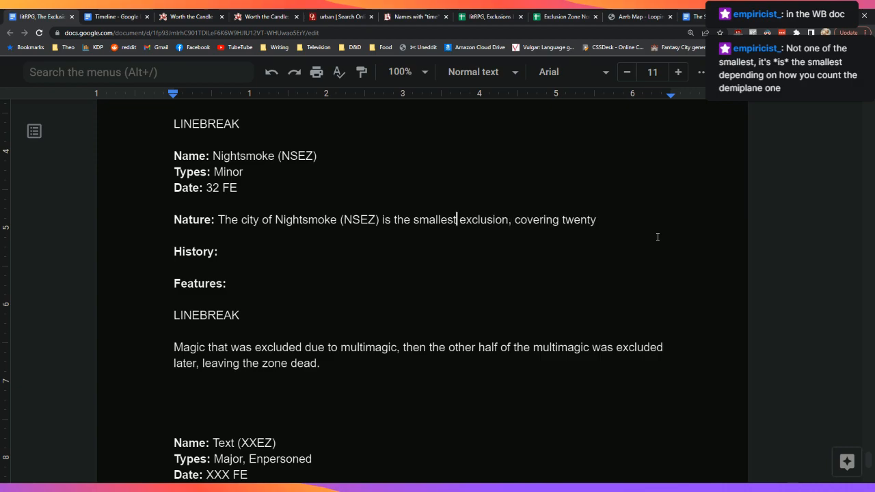
key(Down)
key(Left)
key(Left)
key(Left)
key(Left)
key(Left)
key(Left)
key(Left)
key(Left)
key(Left)
key(Left)
key(Left)
key(Left)
key(Left)
key(Left)
key(Left)
key(Left)
key(Left)
key(BackSpace)
text(zo)
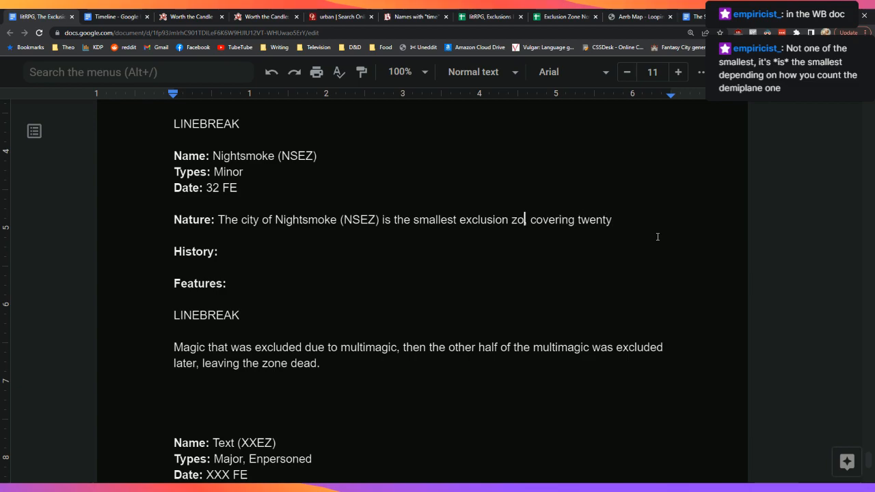
text(ne,)
key(End)
text(se)
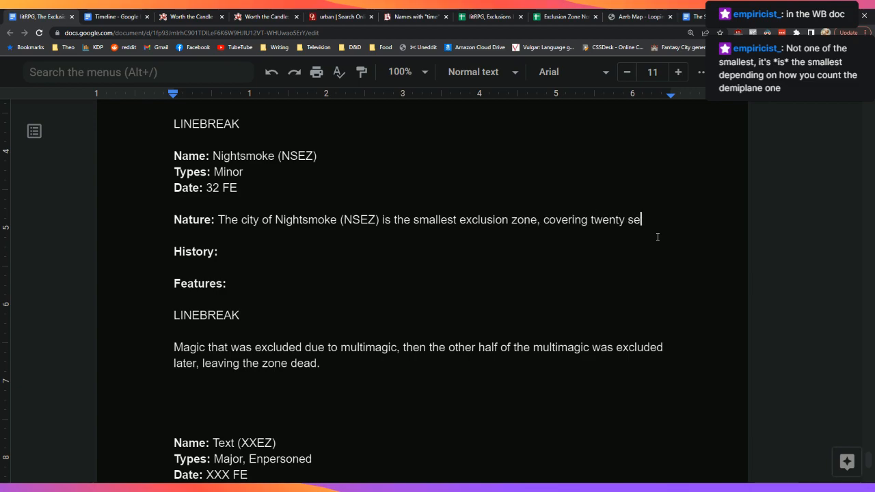
key(BackSpace)
text(quare miles.)
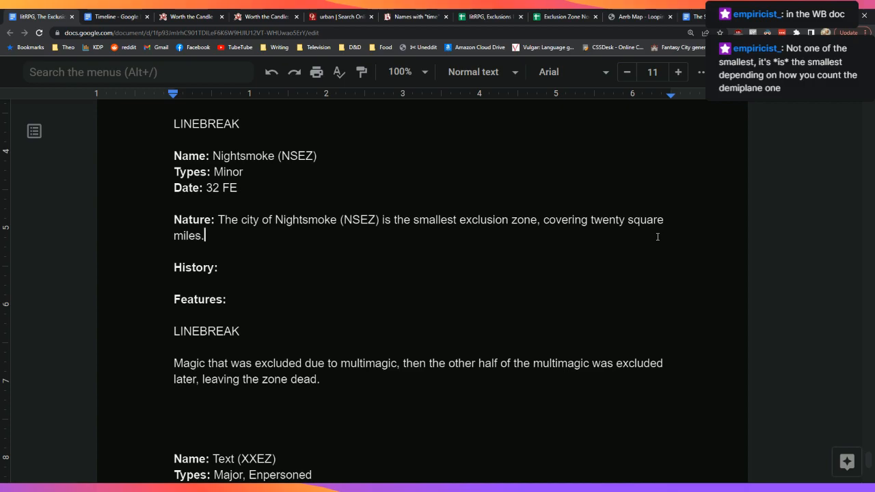
click(554, 15)
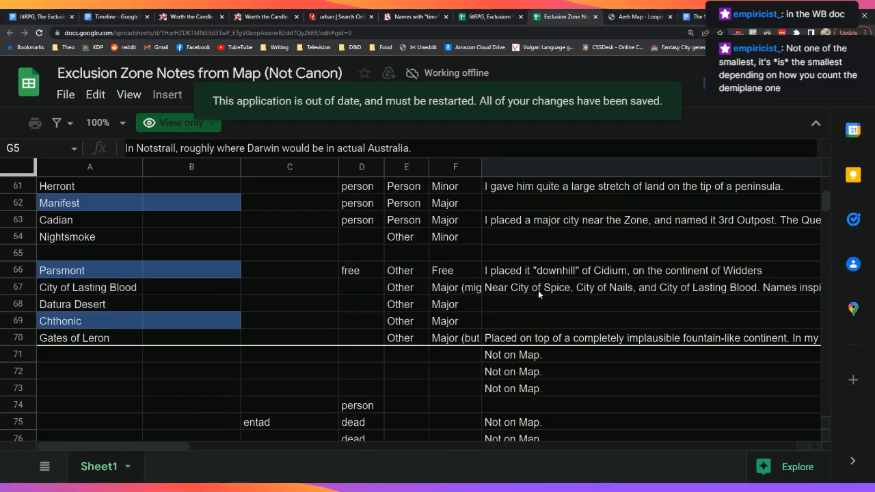
Step: Scroll the Exclusion Zone Notes from Map rows down to the Nightsmoke entry (Other, Minor)
scroll(538, 290, up, 10)
scroll(539, 291, up, 7)
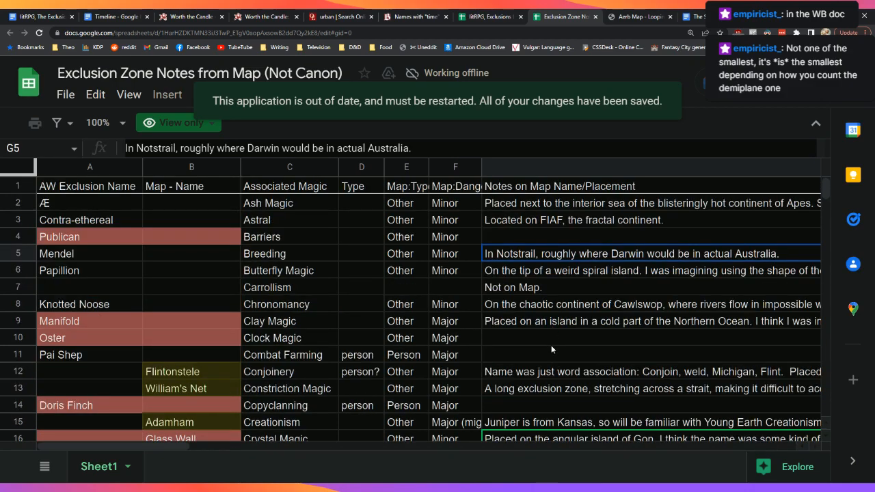
scroll(546, 349, down, 1)
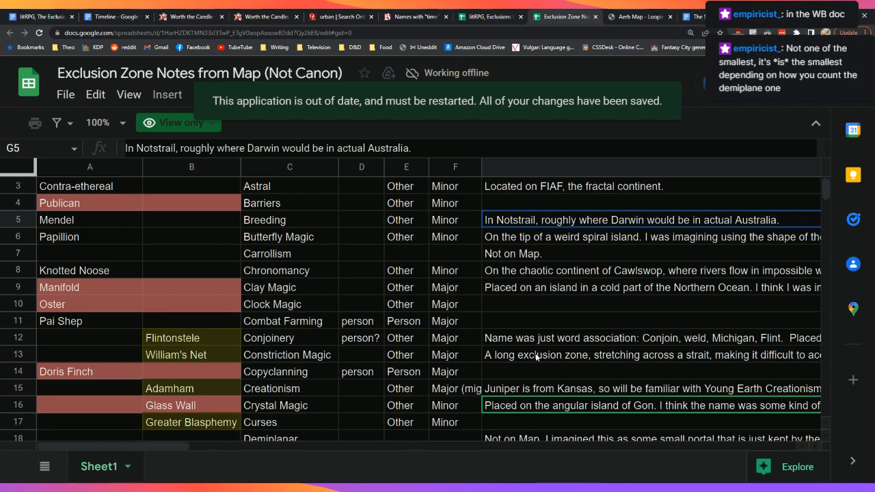
scroll(537, 356, down, 7)
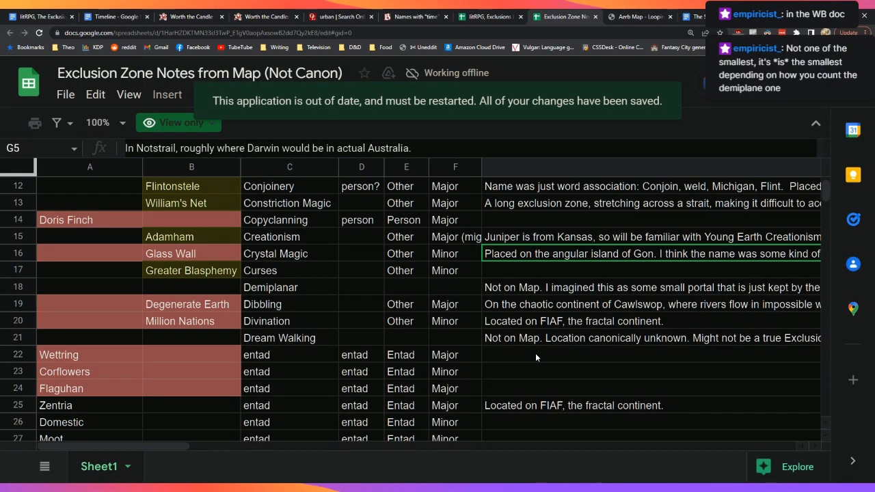
scroll(535, 356, down, 10)
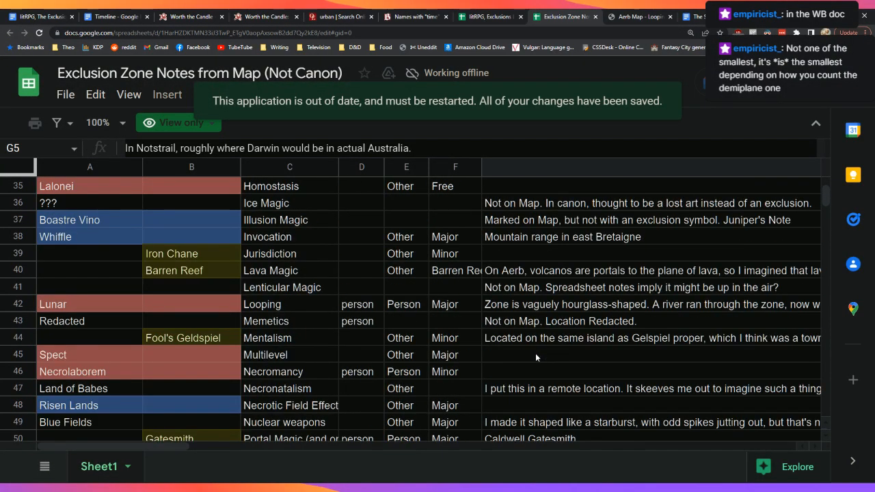
scroll(535, 357, down, 7)
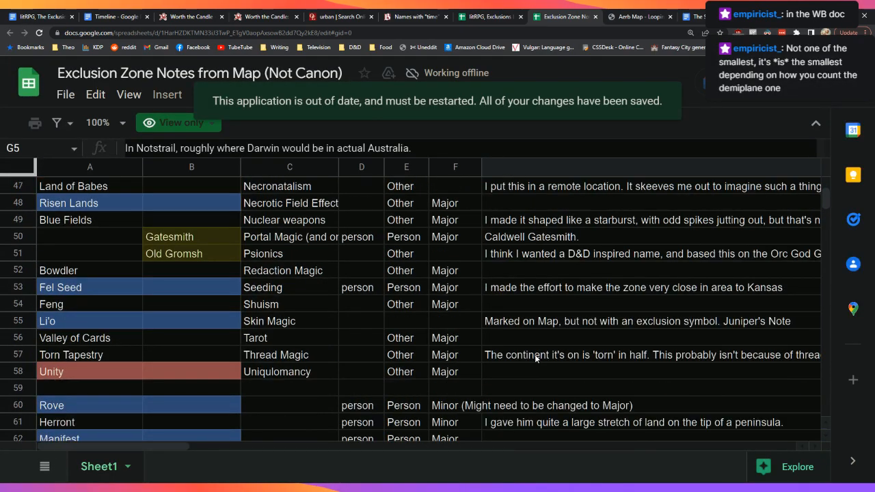
scroll(534, 354, down, 3)
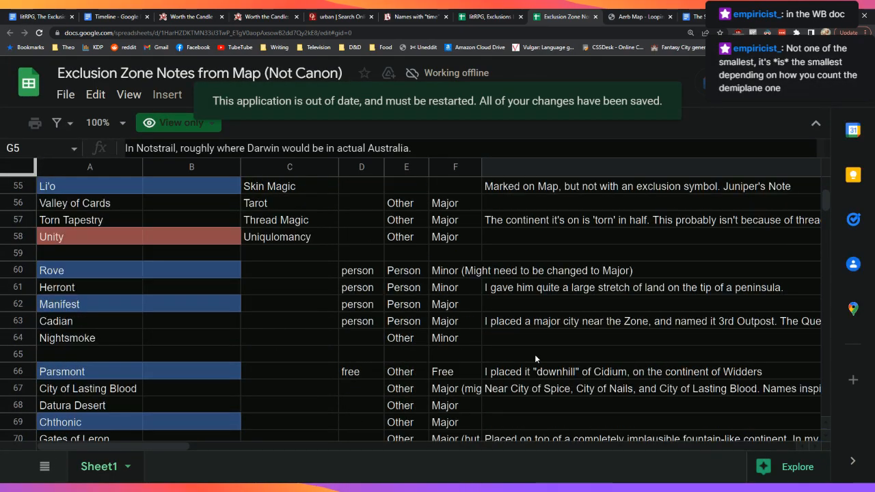
mouse_move(123, 447)
mouse_down()
mouse_move(279, 445)
mouse_move(132, 444)
mouse_up()
Step: On the Aerb Map, hide the Cities layer and zoom in on Nightsmoke beside Atma Gulf
click(653, 20)
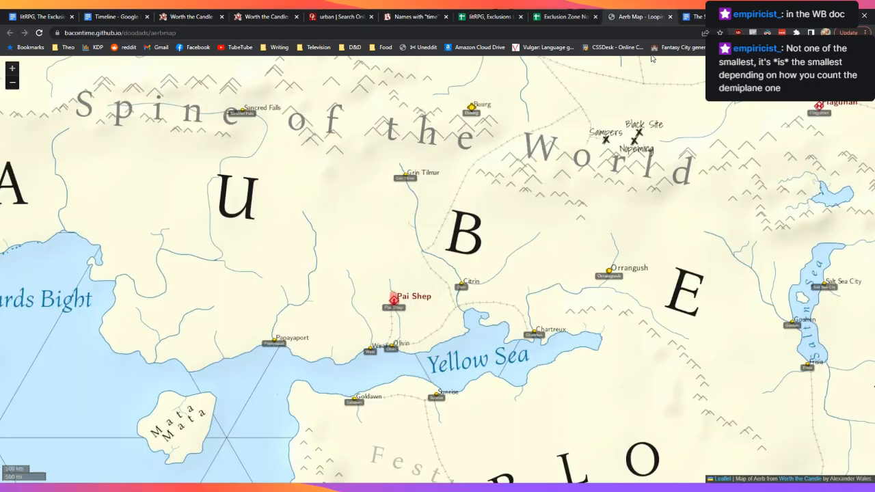
scroll(537, 355, down, 1)
scroll(536, 355, down, 1)
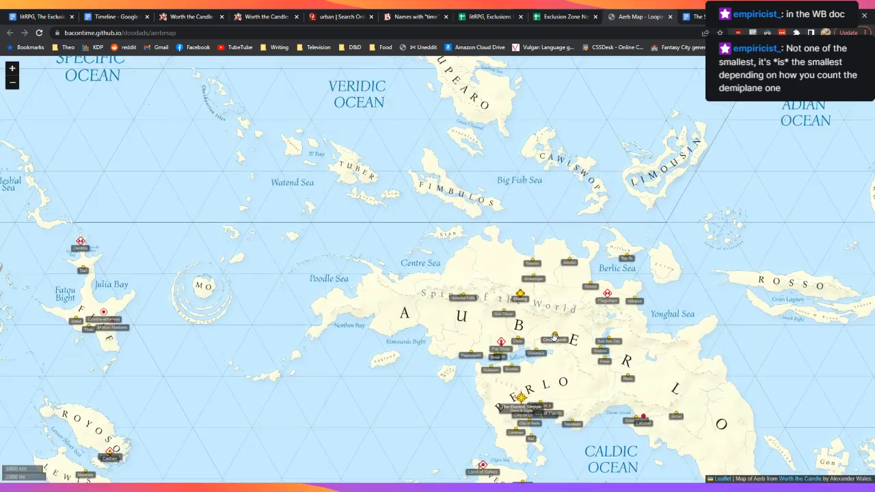
drag(402, 411, 390, 177)
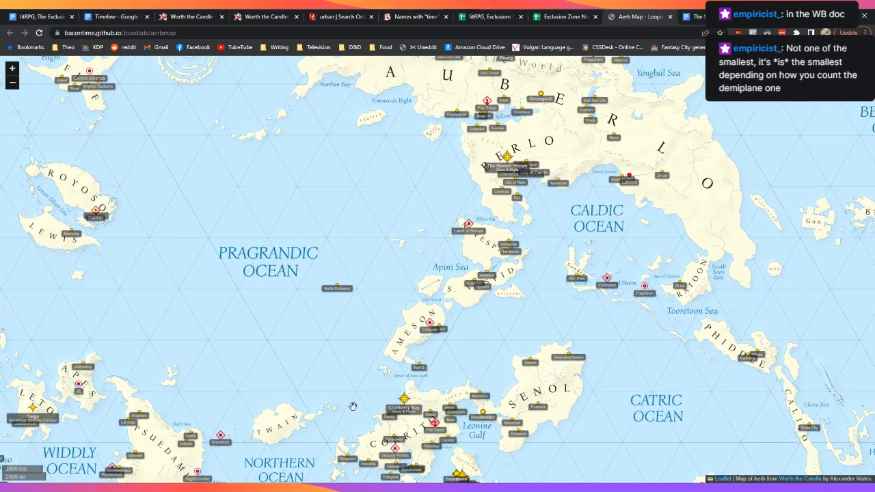
drag(350, 404, 315, 340)
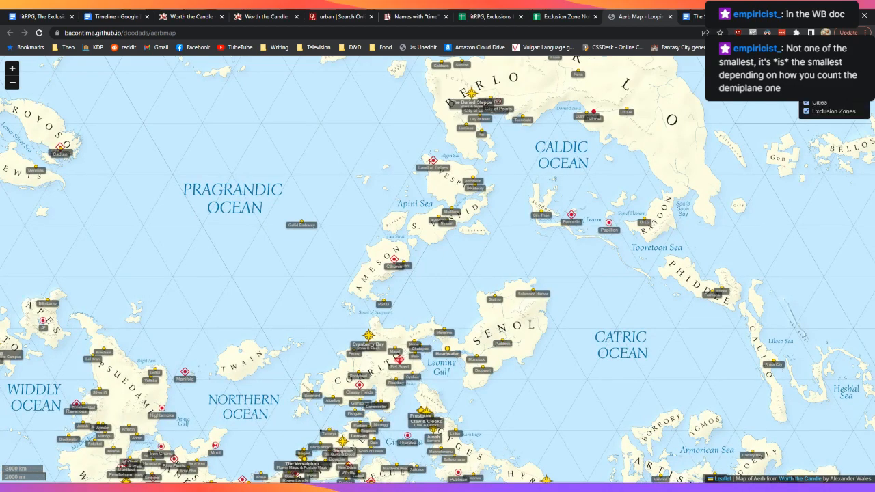
click(806, 102)
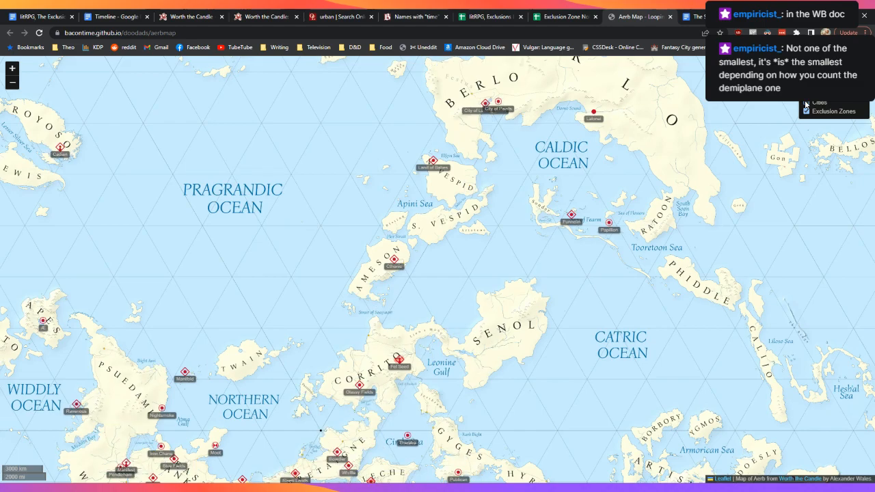
drag(504, 442, 507, 427)
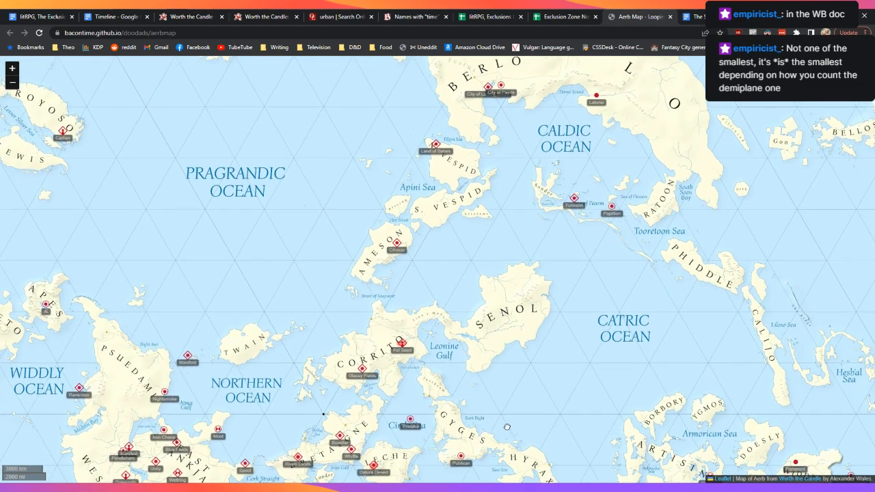
drag(506, 428, 574, 322)
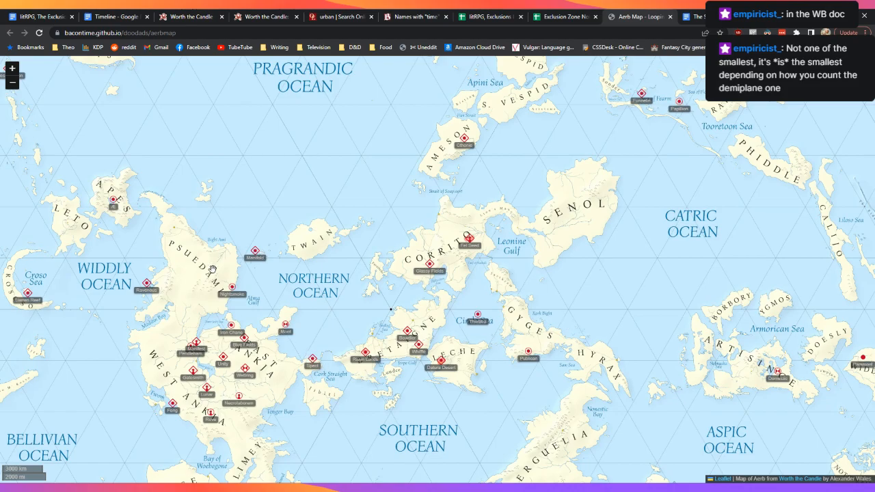
scroll(213, 269, up, 2)
scroll(293, 368, down, 1)
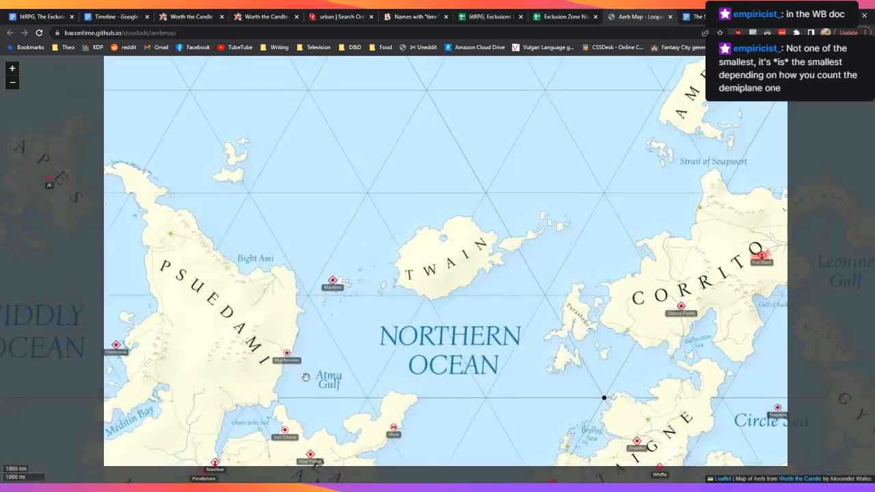
drag(316, 389, 346, 331)
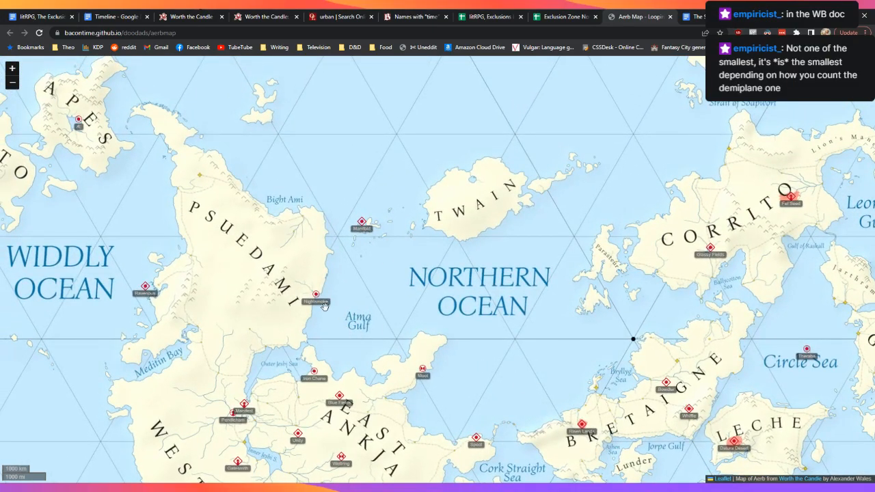
scroll(325, 306, up, 1)
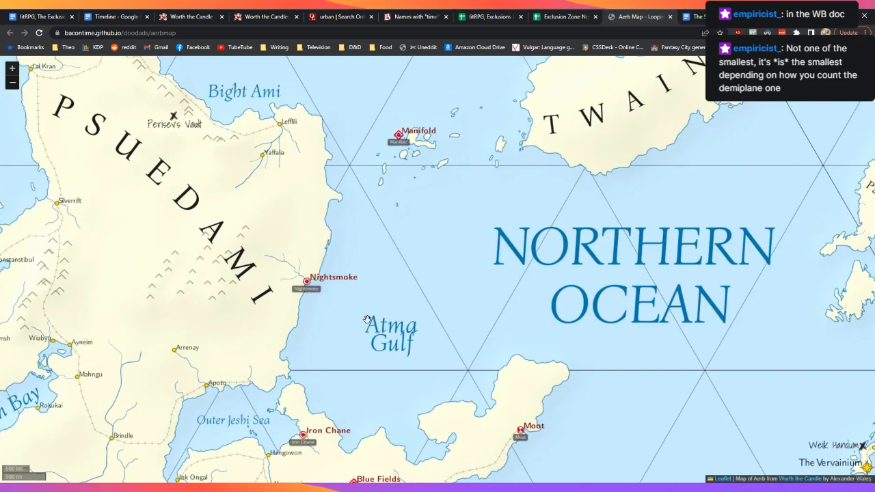
click(19, 12)
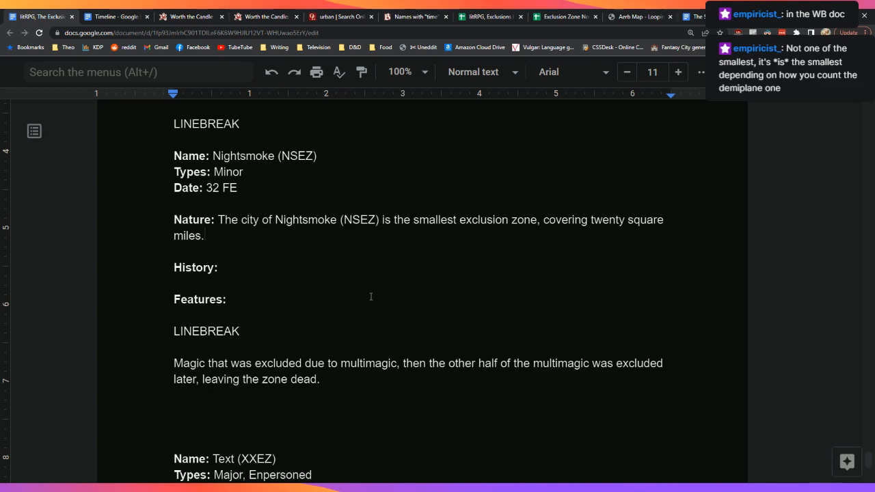
Step: Add 'much of it urban. Also called the Skulldark City of Evernight' and its perpetual night to Nature
text(, almost)
key(BackSpace)
key(BackSpace)
key(BackSpace)
key(BackSpace)
key(BackSpace)
key(BackSpace)
key(BackSpace)
text(much of it )
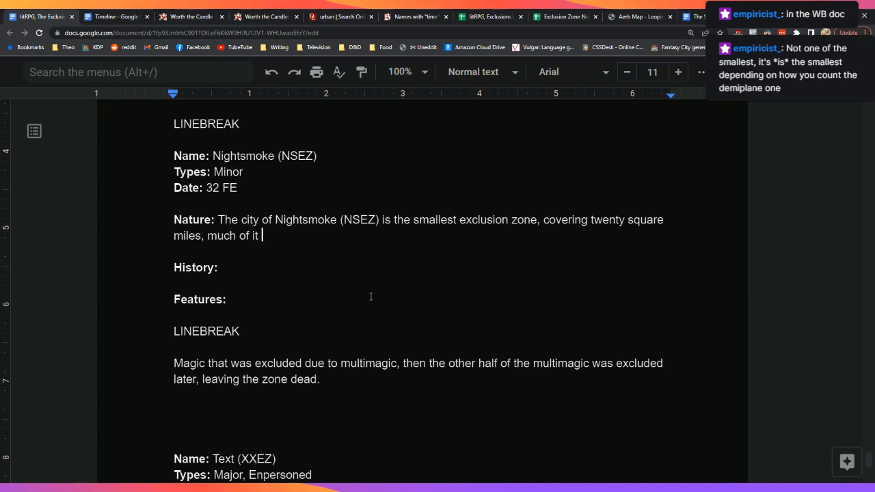
text(urban. Also called the )
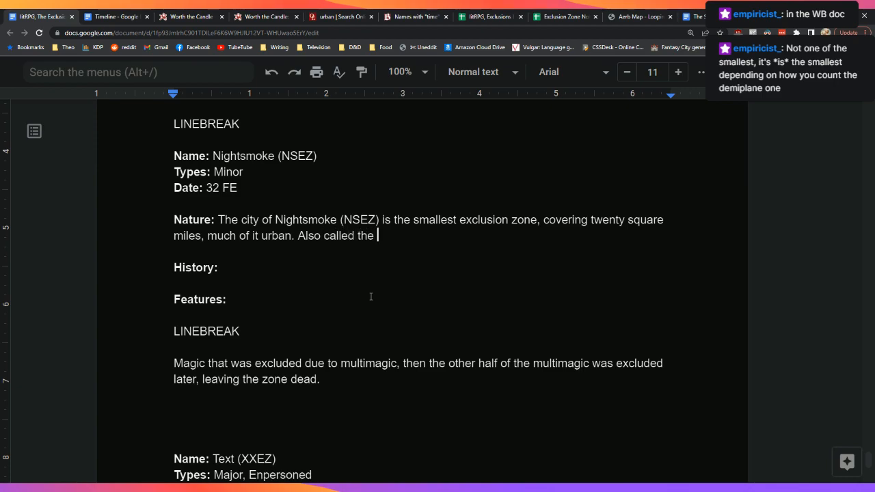
text(Skulldark City of Everynig)
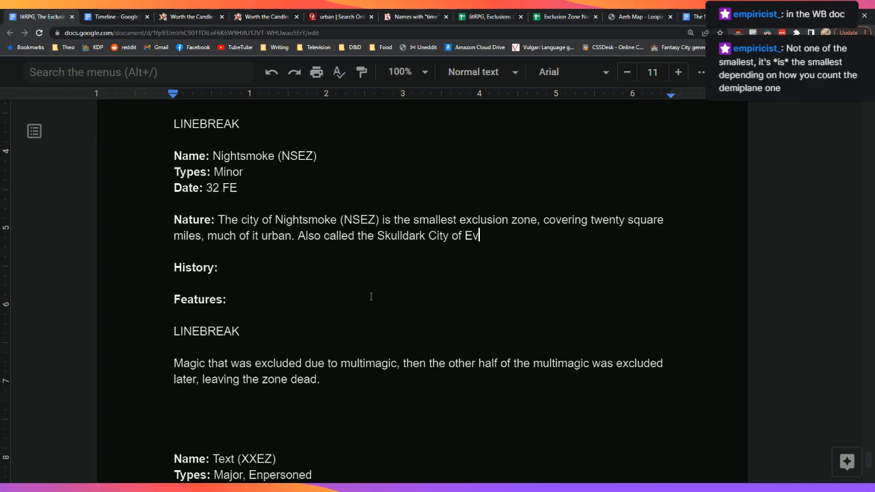
key(BackSpace)
key(BackSpace)
key(BackSpace)
key(BackSpace)
text(night,)
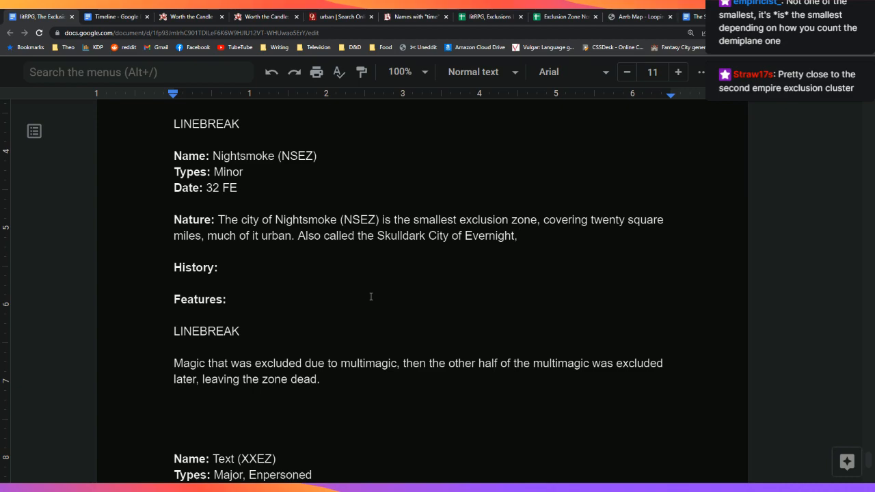
text(the smallest exclusion zone, covering twenty square miles, much of it urban. Also called the Skulldark City of Evernight, the zone is cover)
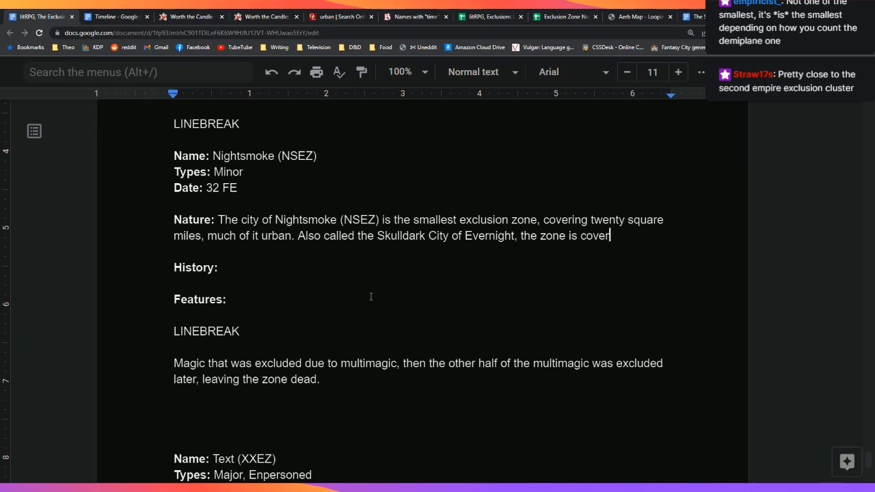
text(ed in perpetual n)
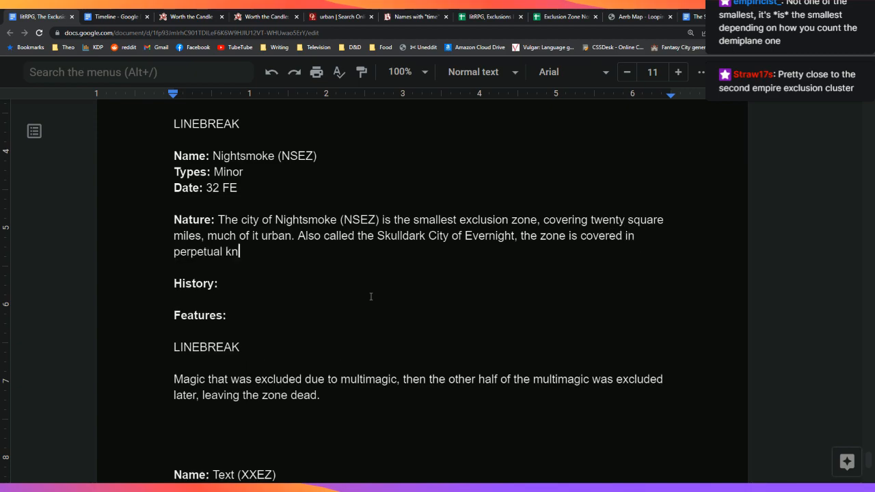
text(ight, and f)
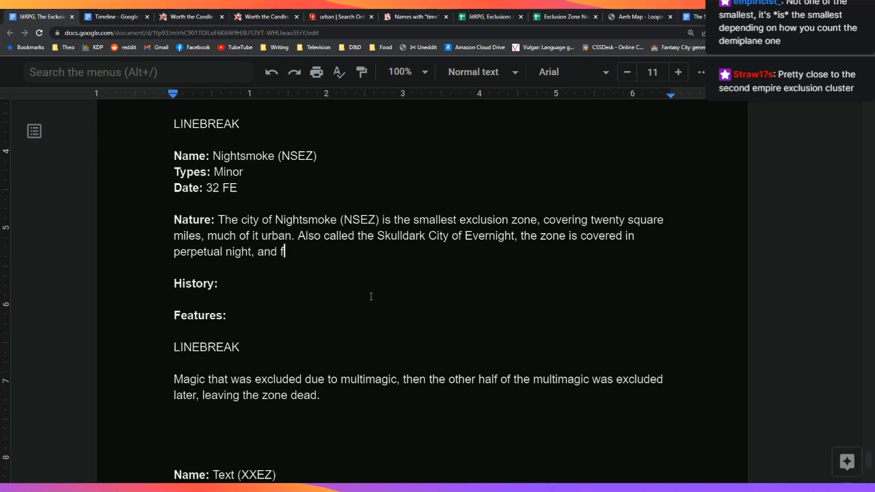
text(amed more fo)
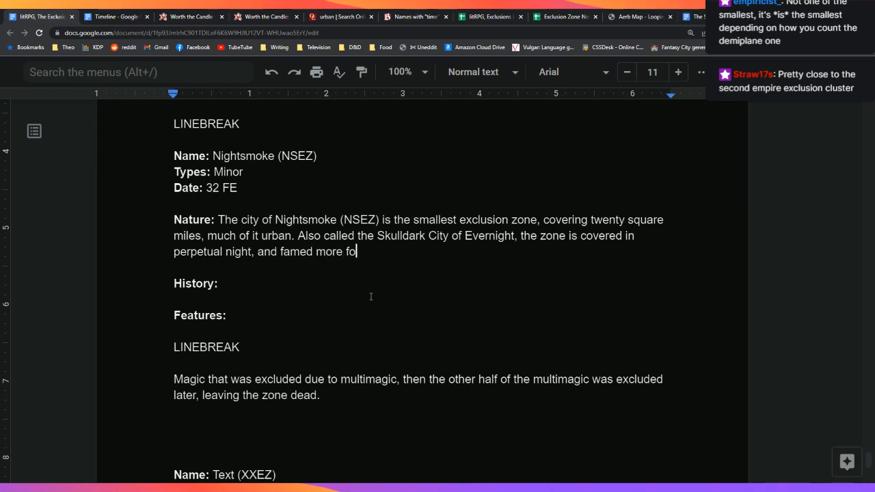
text(r the city )
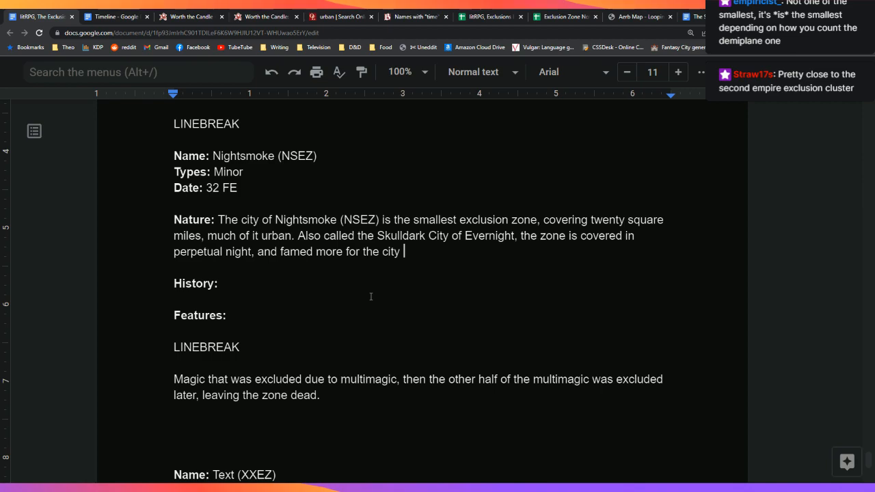
text(that sits in the gloom than for )
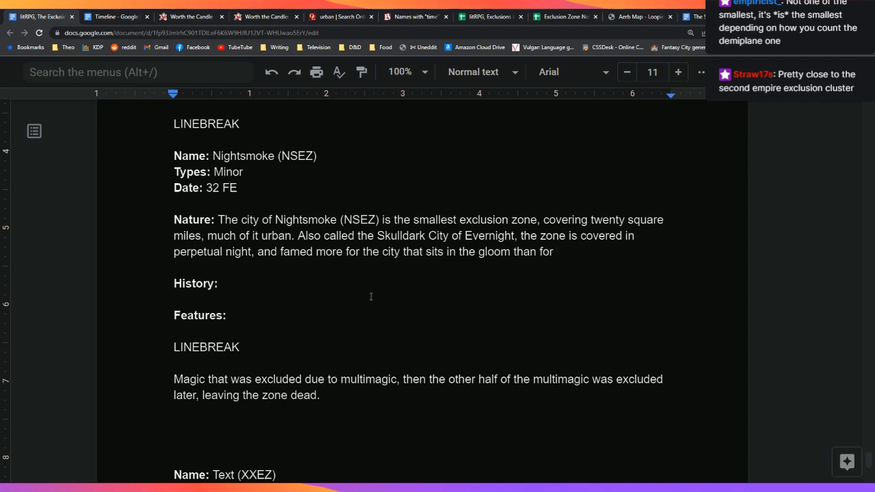
text(the actual magical effec)
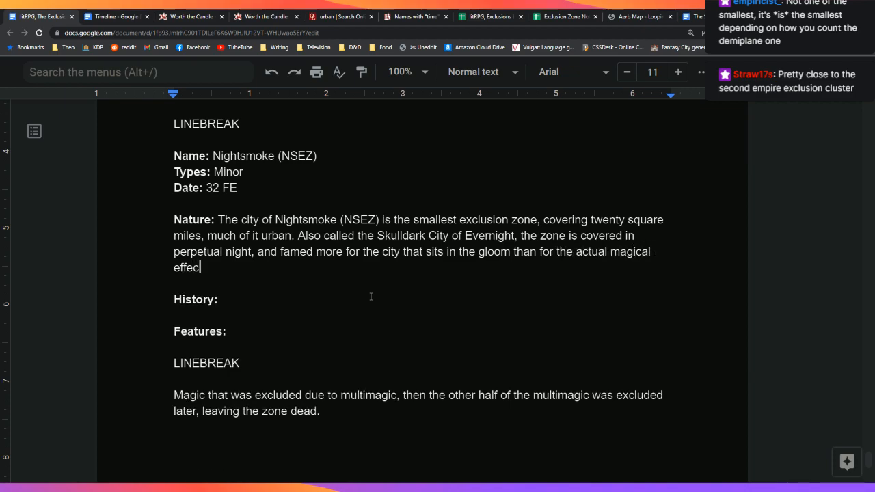
text(t.)
Step: Put the cursor at the end of the History: label
key(Down)
key(Down)
key(Down)
key(Left)
key(Up)
key(Left)
text(f)
key(BackSpace)
Step: Start the History line with 'The city of Nightsmoke was always a gloomy place'
text(The city of Night)
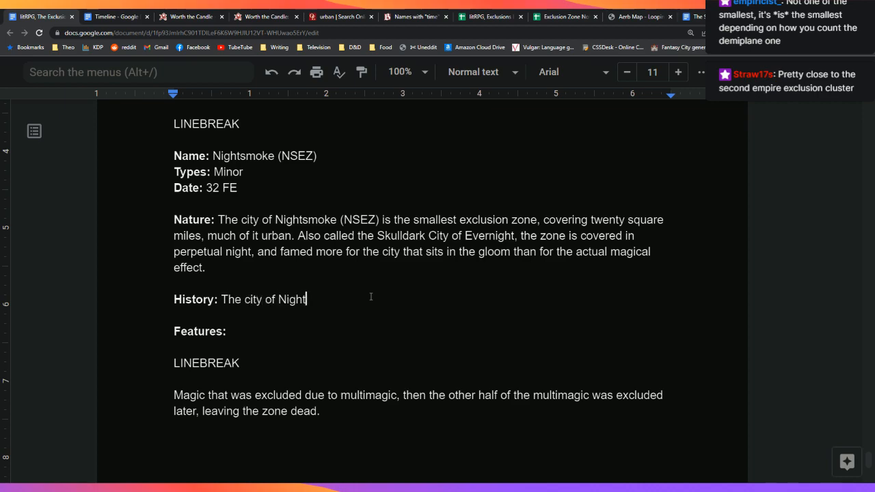
text(smoke was always)
key(Up)
key(Left)
key(Left)
key(Left)
key(Left)
key(Left)
key(Left)
key(Left)
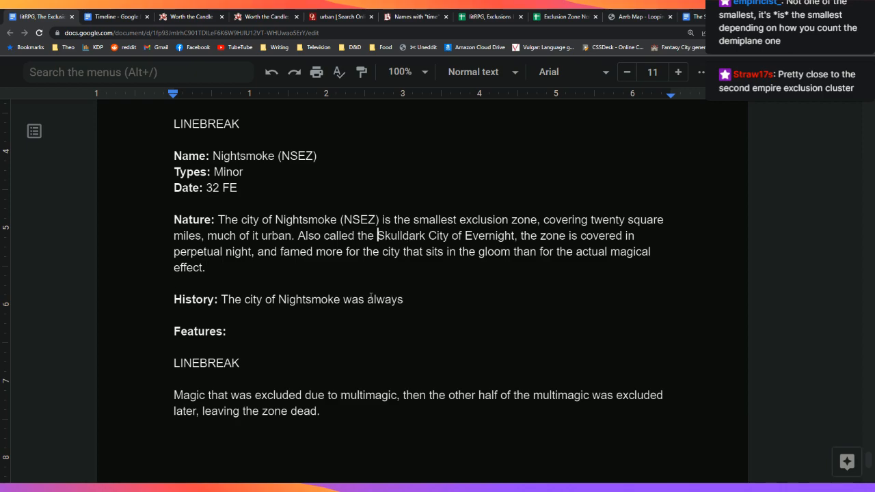
key(Down)
key(Down)
key(Down)
key(Down)
key(Down)
key(Up)
key(End)
key(BackSpace)
key(BackSpace)
text(s,)
key(BackSpace)
key(BackSpace)
key(BackSpace)
text(a gloomy place)
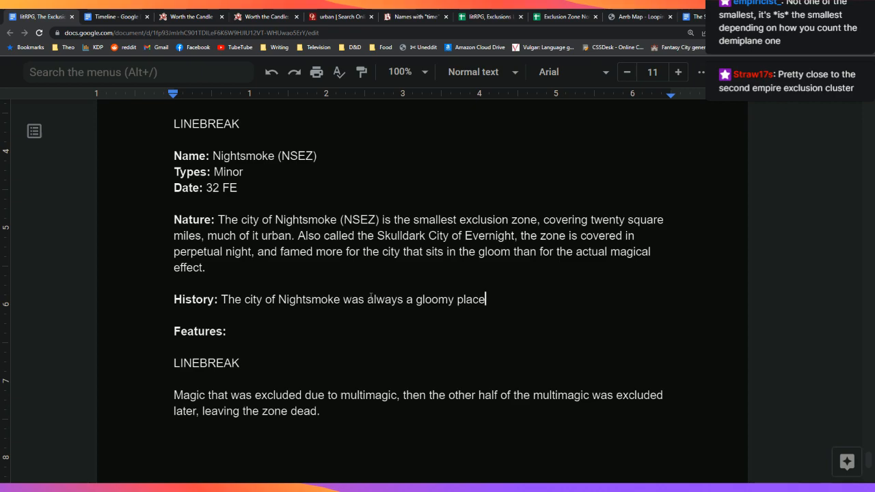
Step: Continue with ', with few clear days in the year, and low temperatures that came from a deficiency in'
text(, with v)
key(BackSpace)
text(few clear da)
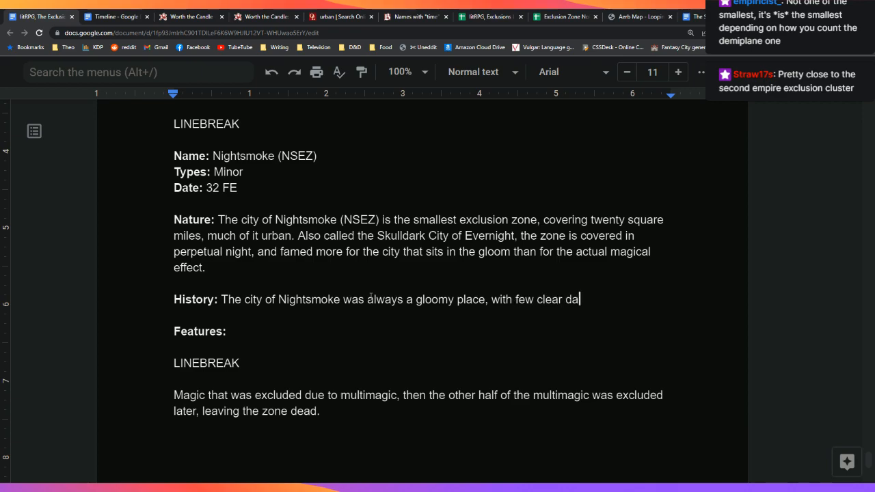
text(ys in the year, and )
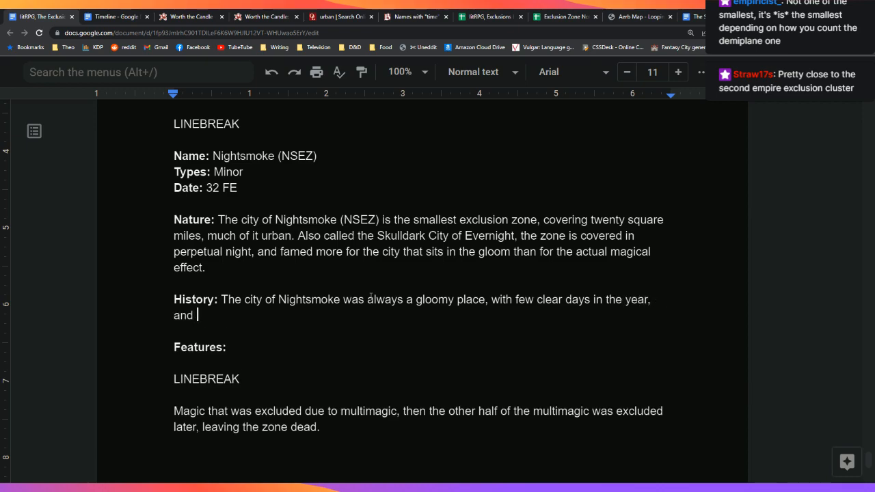
text(damp temperature)
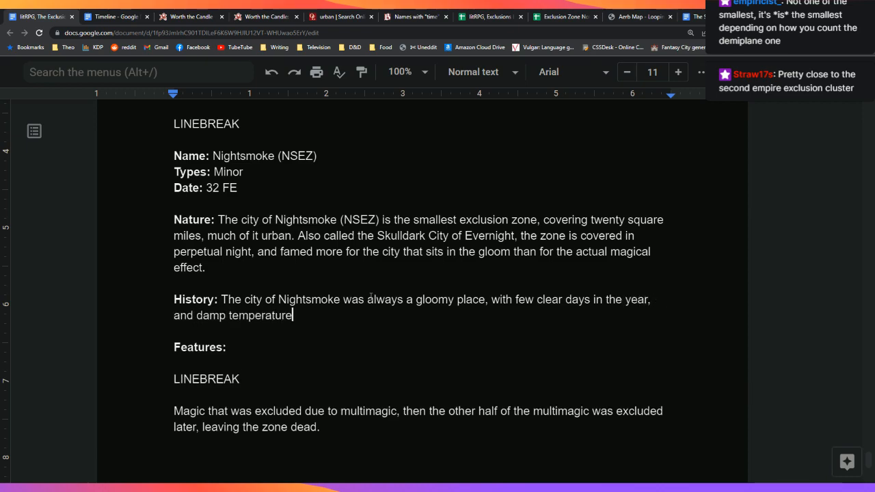
text(s)
key(BackSpace)
key(BackSpace)
key(BackSpace)
key(BackSpace)
key(BackSpace)
key(BackSpace)
key(BackSpace)
key(BackSpace)
key(BackSpace)
key(BackSpace)
key(BackSpace)
key(BackSpace)
key(BackSpace)
key(BackSpace)
key(BackSpace)
key(BackSpace)
key(BackSpace)
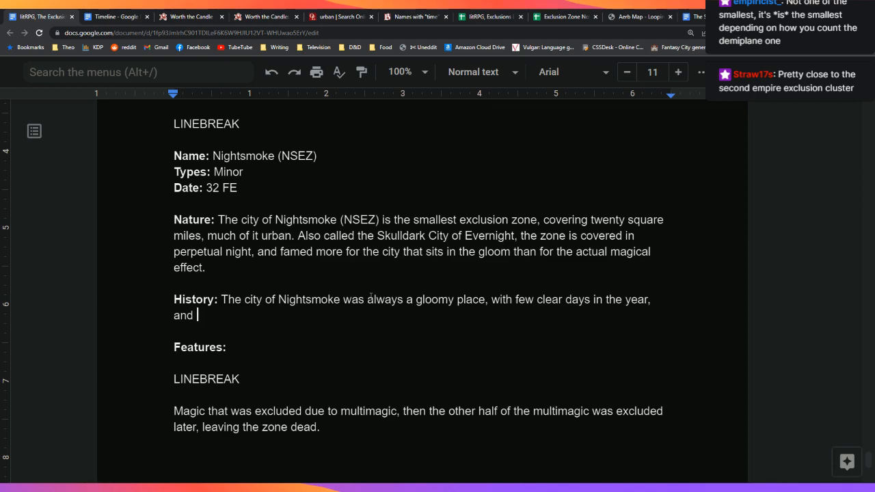
text(low temperatures that )
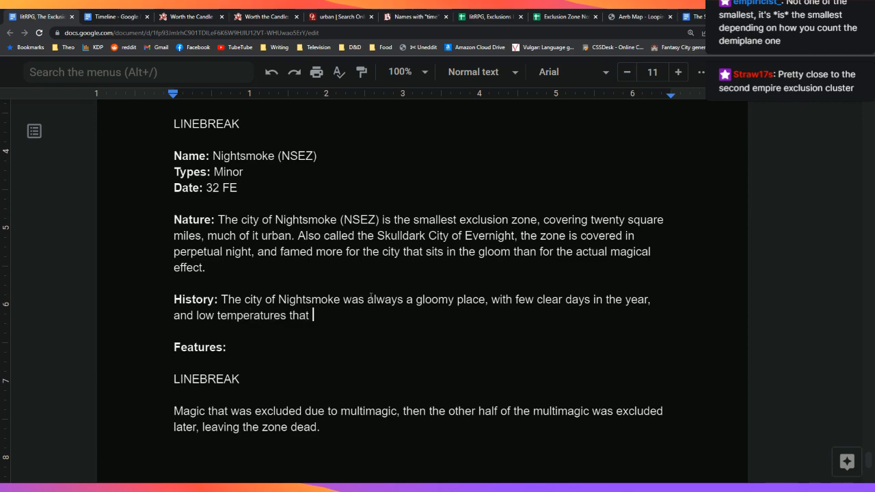
text(came from )
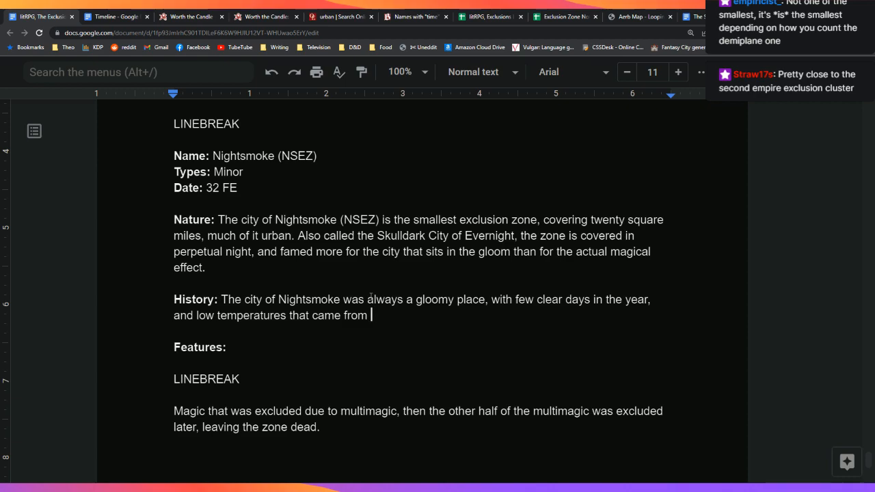
text(a)
text(a d)
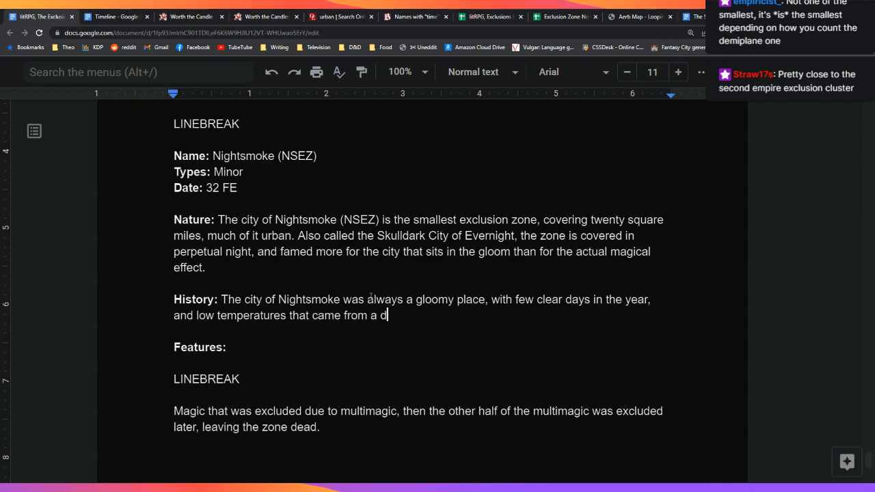
text(eficiency )
text(in)
Step: Reword the temperature clause to blame a projection-layer deformation affecting sunlight across Aerb, ignoring the grammar suggestion
key(BackSpace)
key(BackSpace)
key(BackSpace)
key(BackSpace)
key(BackSpace)
key(BackSpace)
key(BackSpace)
key(BackSpace)
key(BackSpace)
key(BackSpace)
key(BackSpace)
key(BackSpace)
key(BackSpace)
key(BackSpace)
key(BackSpace)
key(BackSpace)
key(BackSpace)
key(BackSpace)
key(BackSpace)
key(BackSpace)
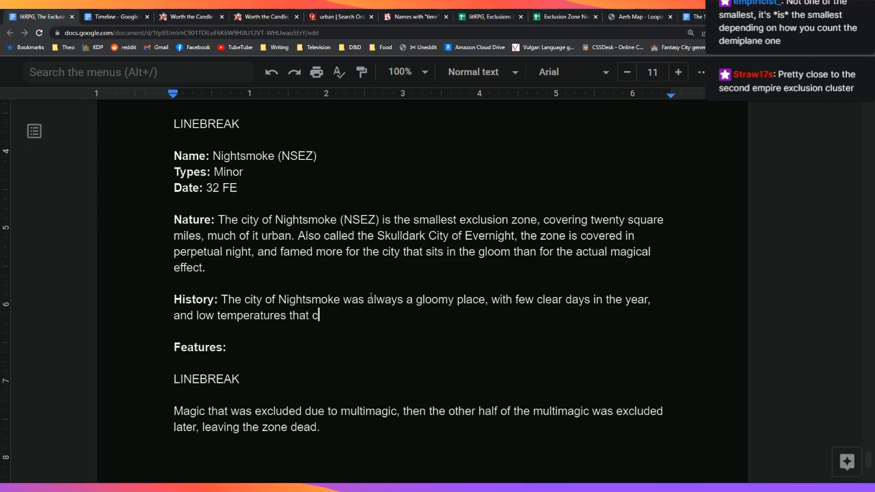
key(BackSpace)
text(are now know)
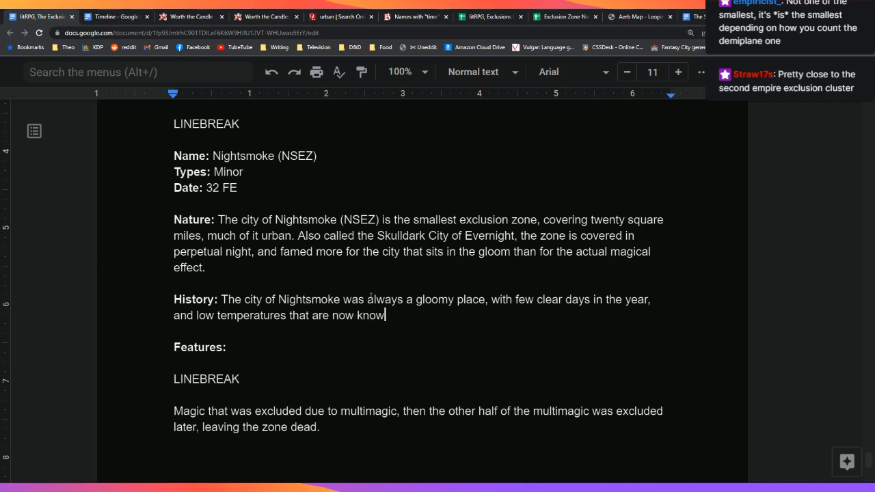
text(n to have come from )
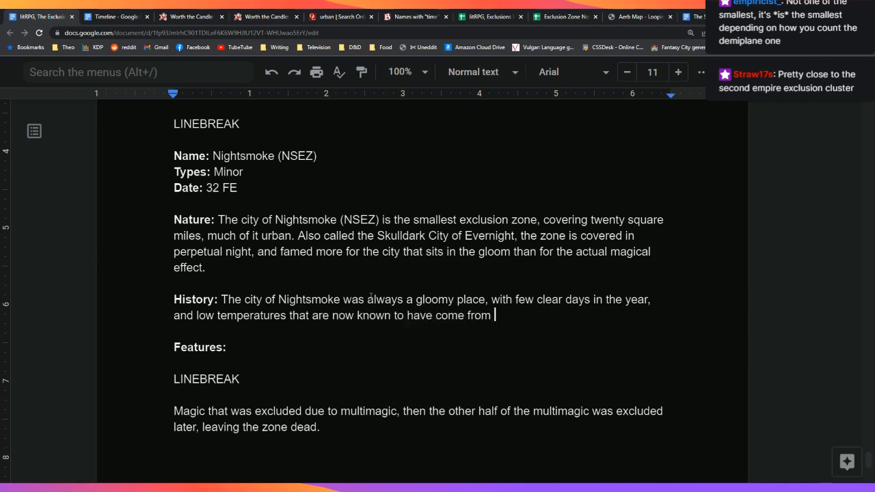
text(a deformation in the)
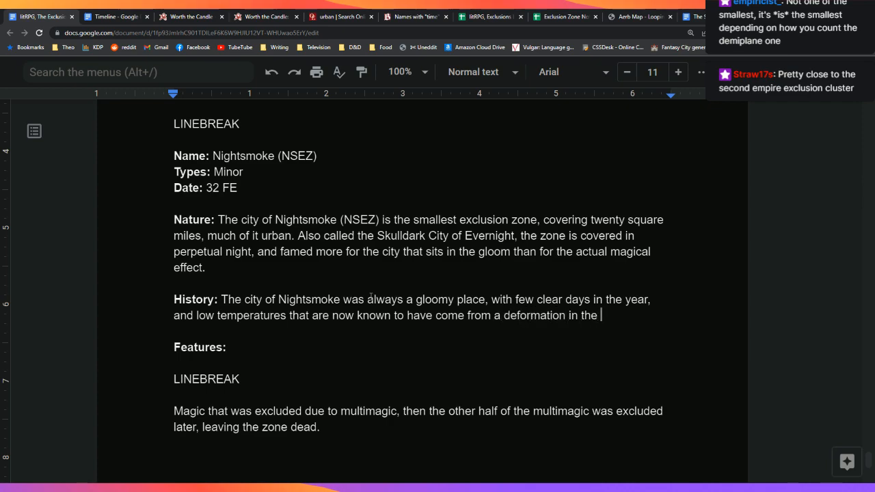
text( projection )
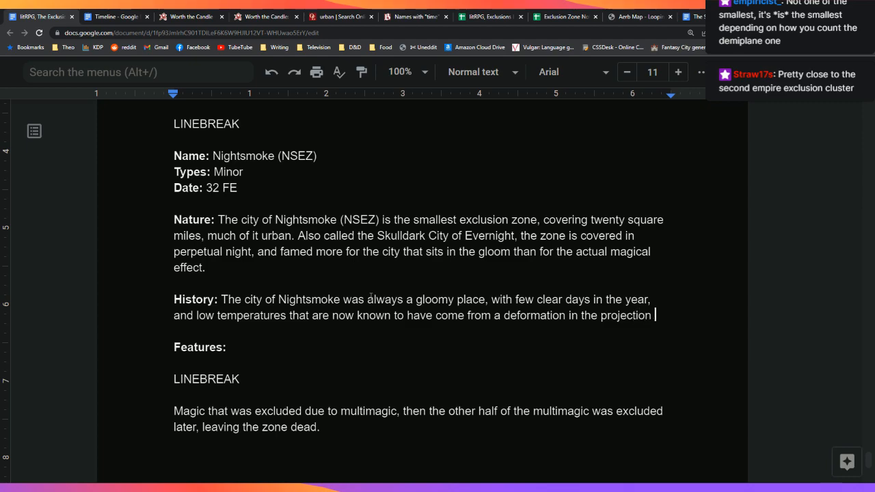
text(layer that infl)
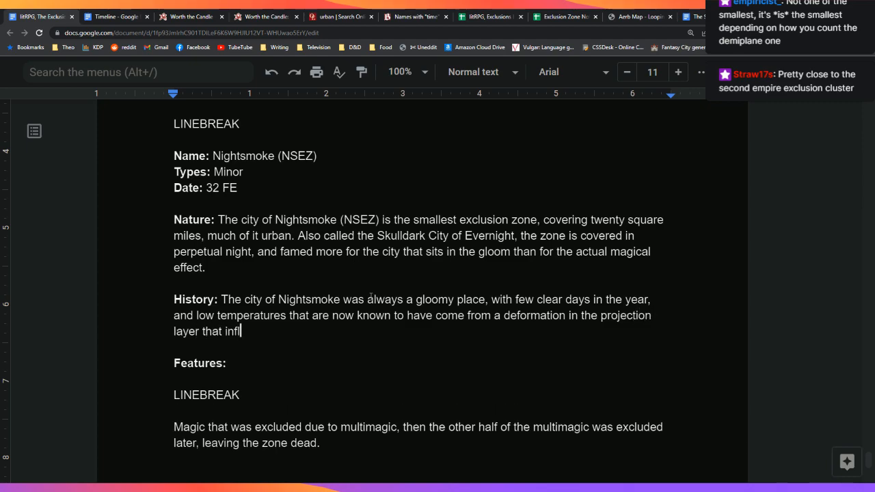
text(uences sunlight)
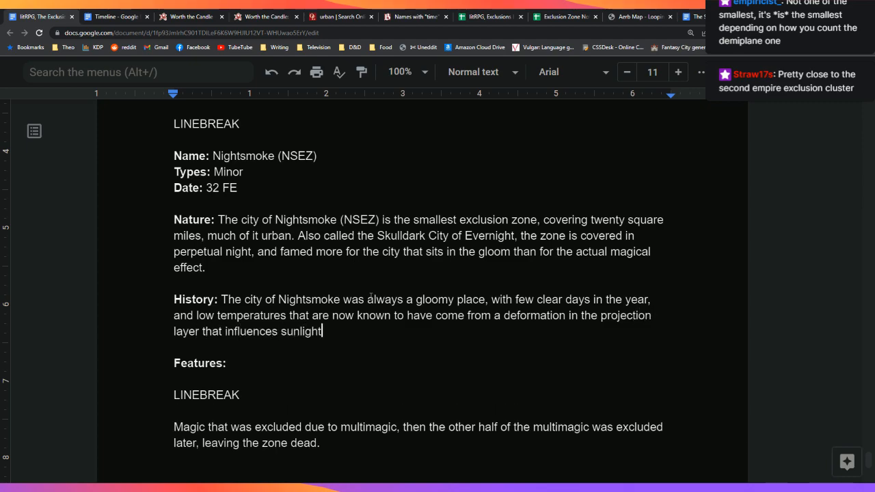
text( across )
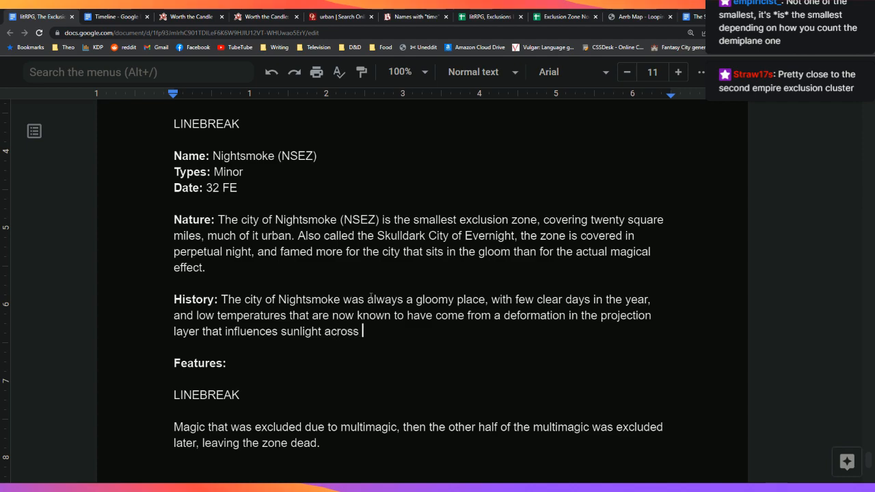
text(Aerb.)
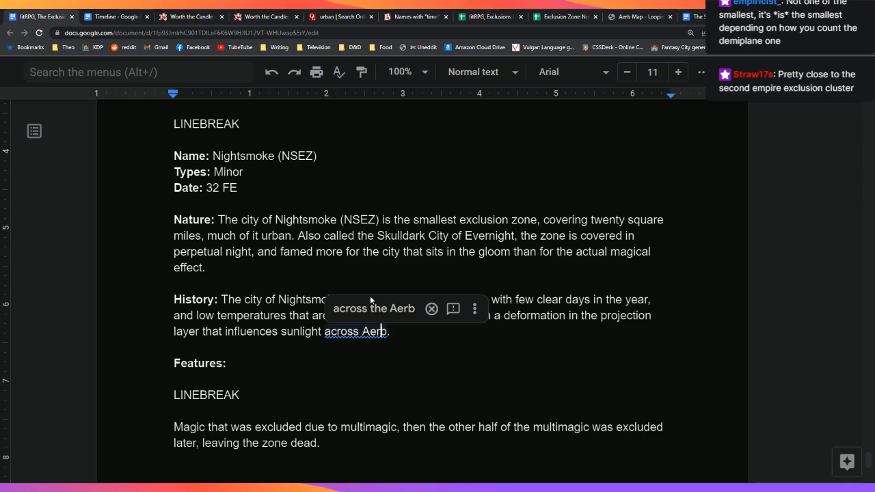
key(Down)
key(Up)
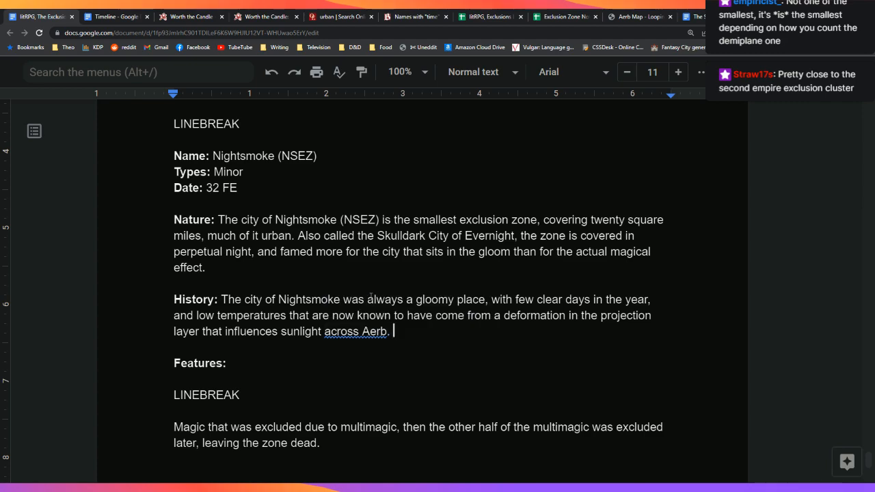
click(355, 331)
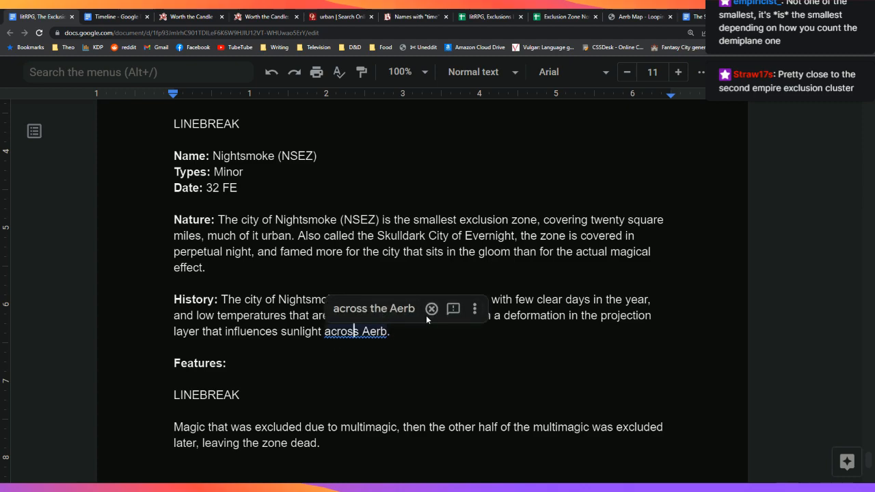
click(443, 332)
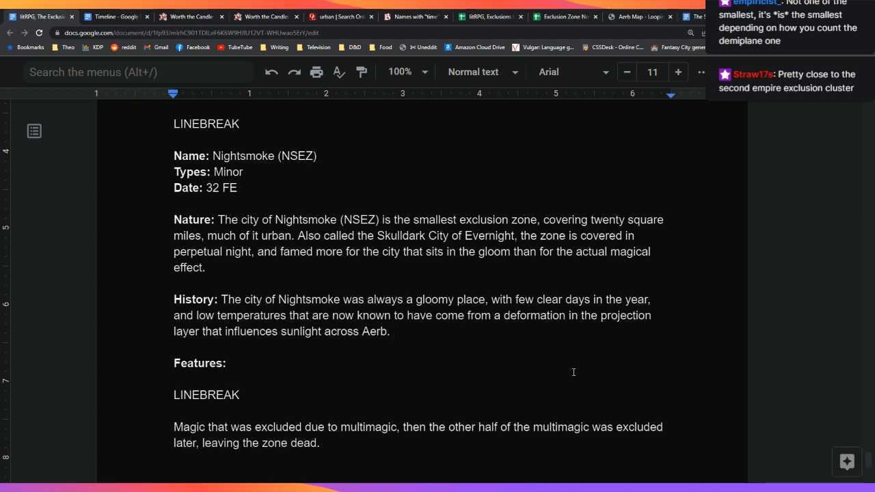
Step: After 'Aerb.', write that the exclusion appears to involve a deliberate alteration to the projection layer
text(While the e)
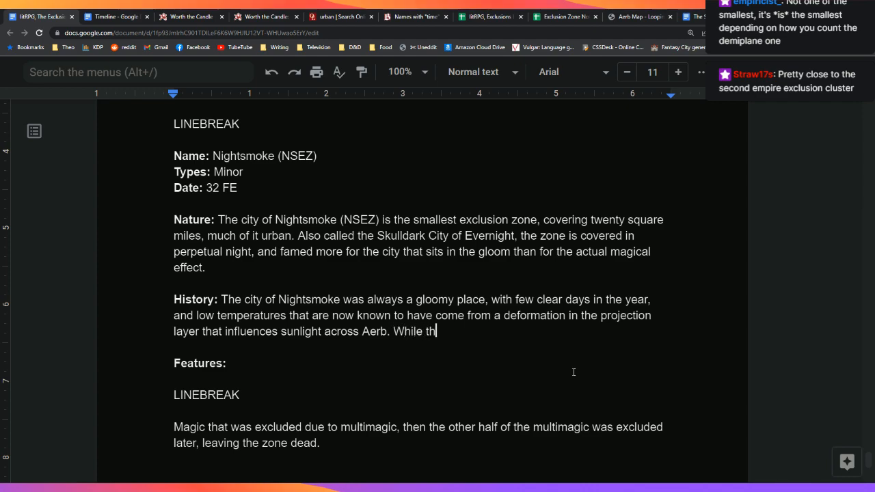
key(BackSpace)
key(BackSpace)
key(BackSpace)
key(BackSpace)
key(BackSpace)
key(BackSpace)
key(BackSpace)
key(BackSpace)
key(BackSpace)
key(BackSpace)
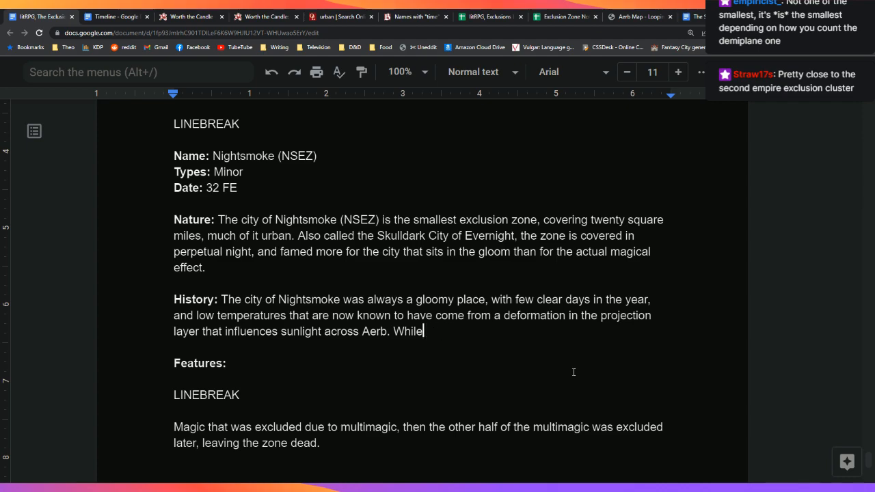
key(BackSpace)
text(The exclusion a)
text(to have)
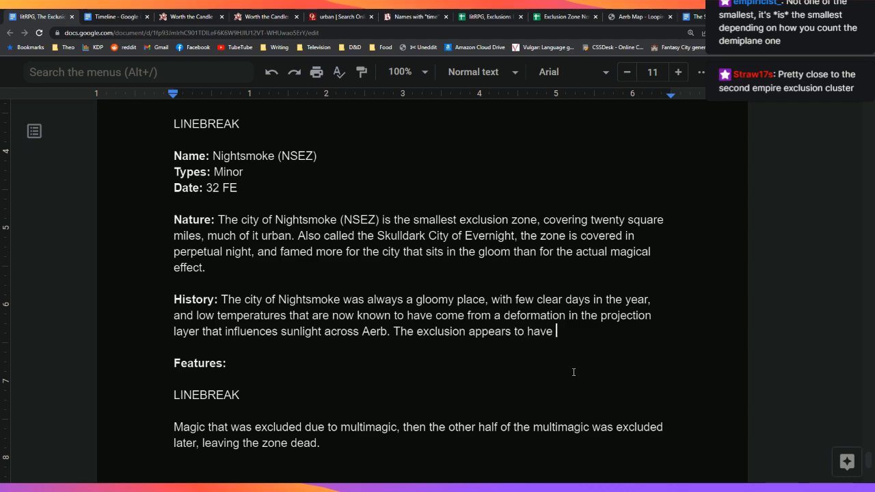
key(BackSpace)
key(BackSpace)
key(BackSpace)
key(BackSpace)
key(BackSpace)
text(involve )
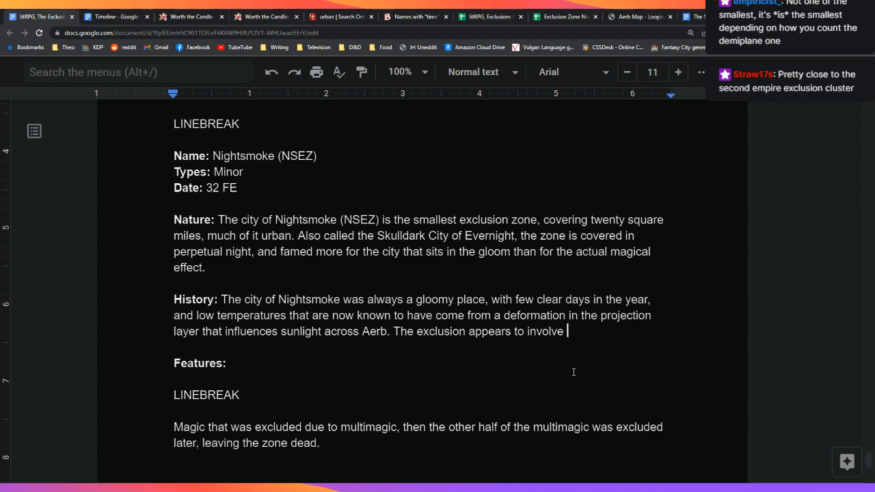
text(the alteration)
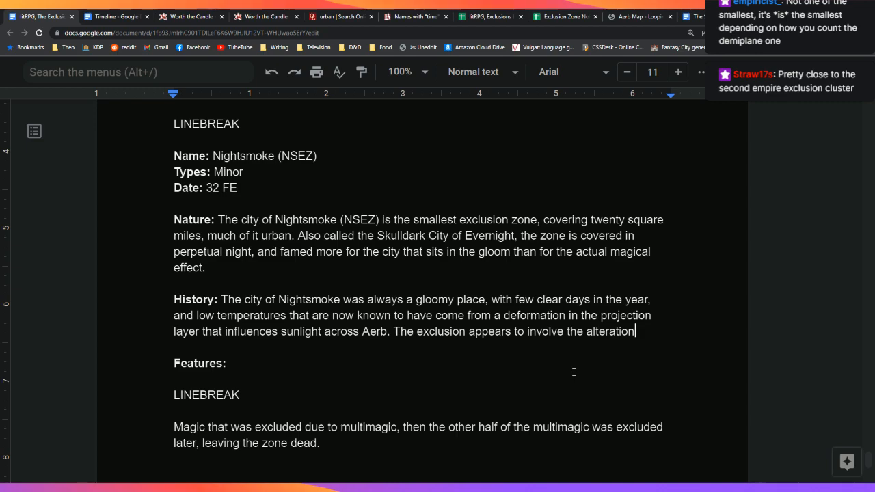
key(BackSpace)
key(BackSpace)
key(BackSpace)
key(BackSpace)
key(BackSpace)
key(BackSpace)
key(BackSpace)
key(BackSpace)
key(BackSpace)
key(BackSpace)
key(BackSpace)
key(BackSpace)
key(BackSpace)
key(BackSpace)
text(a)
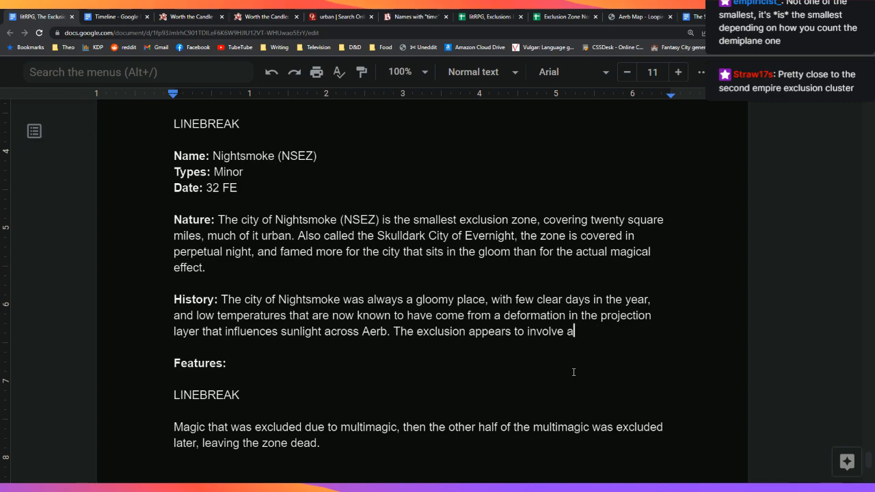
text( deliberate al)
text(teration to t)
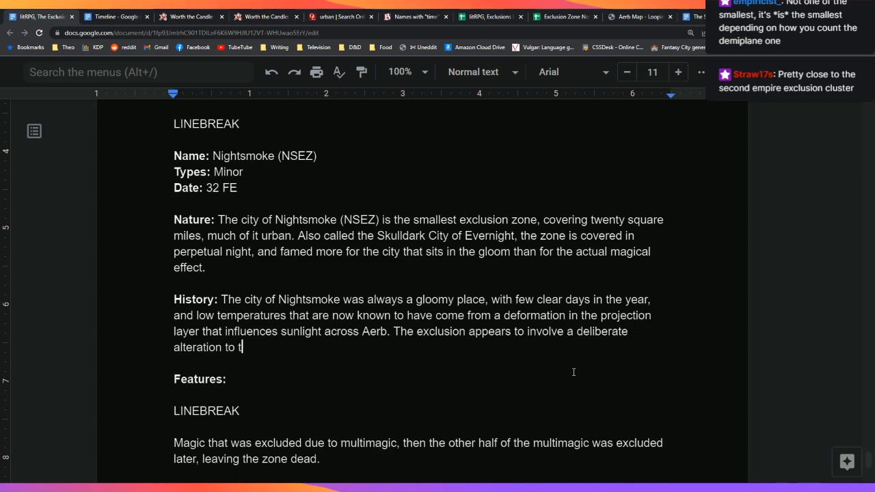
text(he projection )
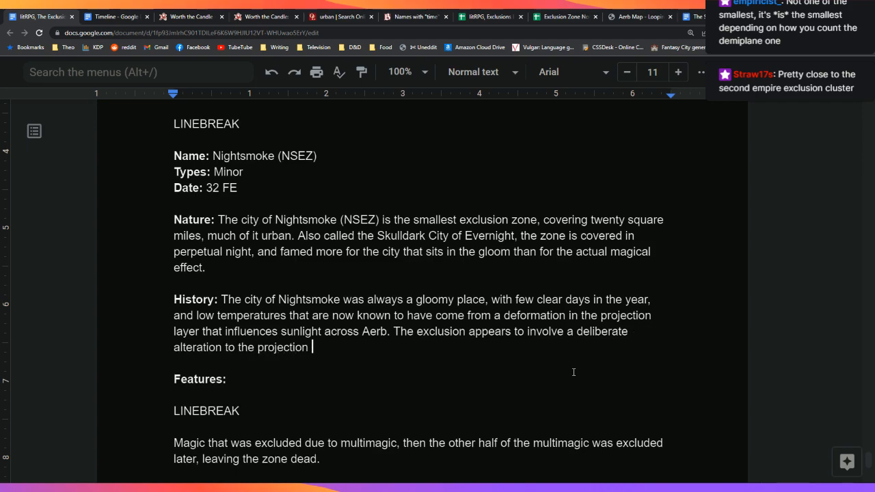
text(layer, possibl)
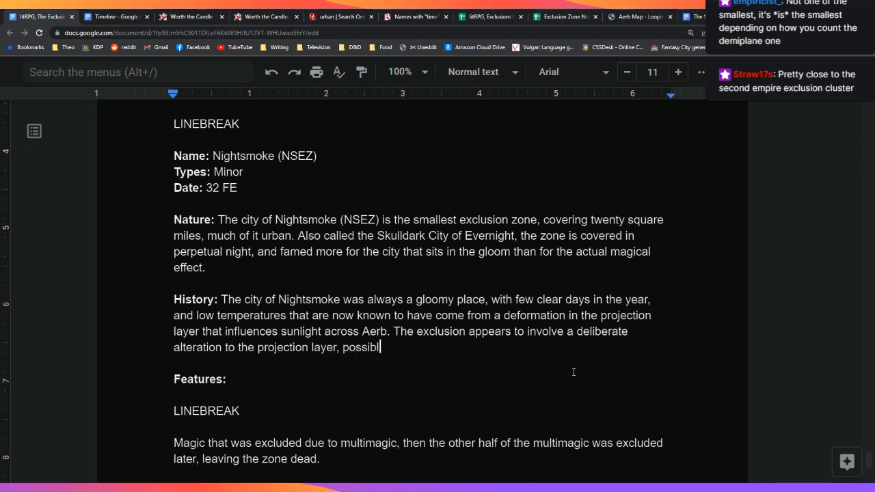
text(y in order)
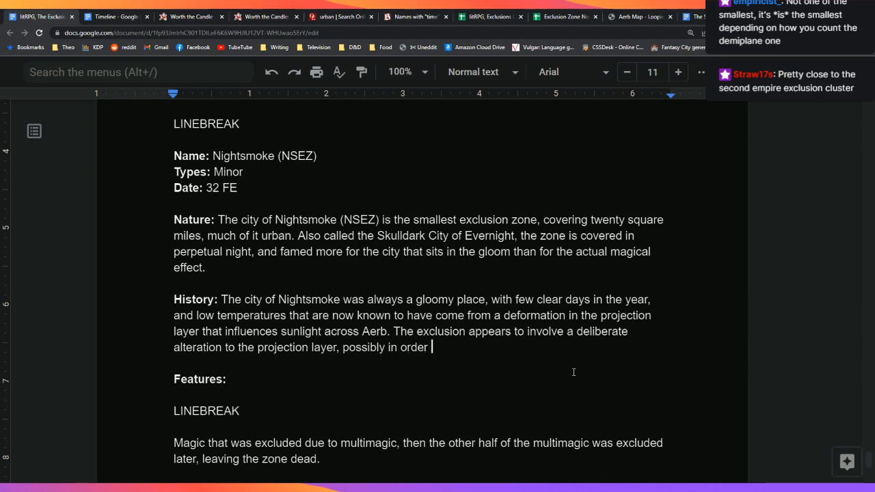
Step: Add 'possibly as an attempt to give the city more sunlight' and begin 'Whatever the intent, the result has been that'
key(ctrl+BackSpace)
key(ctrl+BackSpace)
text(as an ate)
key(BackSpace)
text(tempt to g)
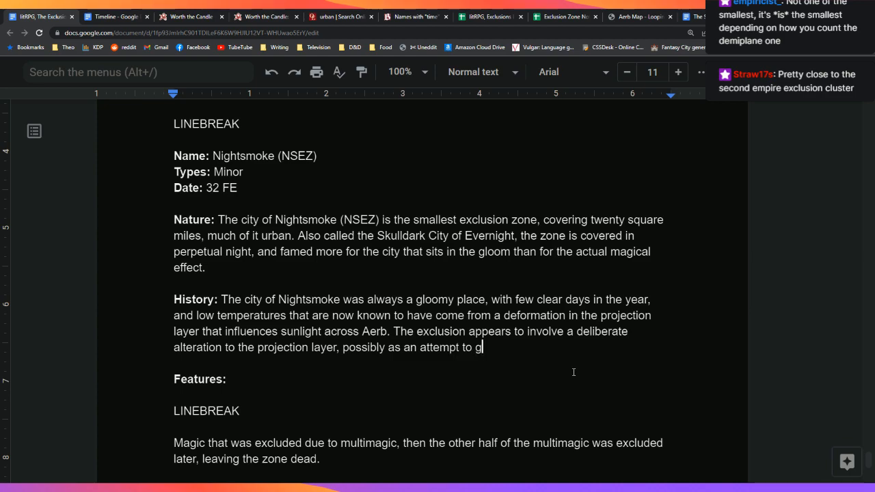
text(ive the city m)
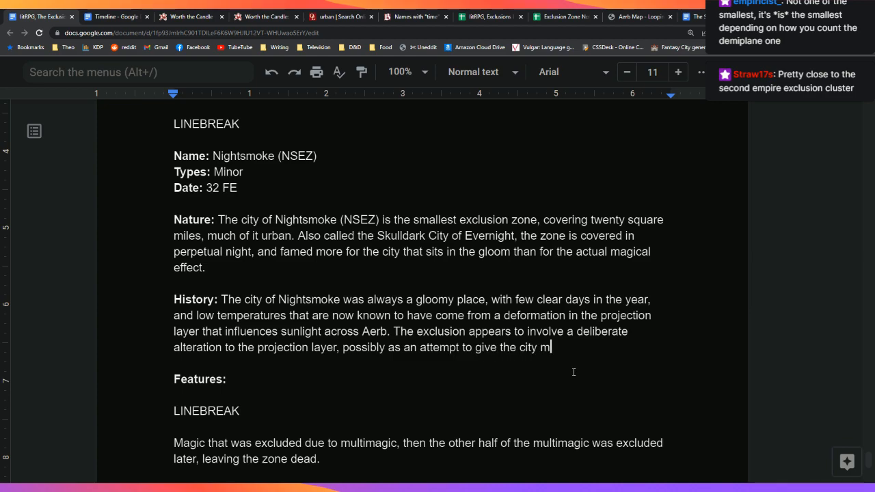
text(ore sunlight)
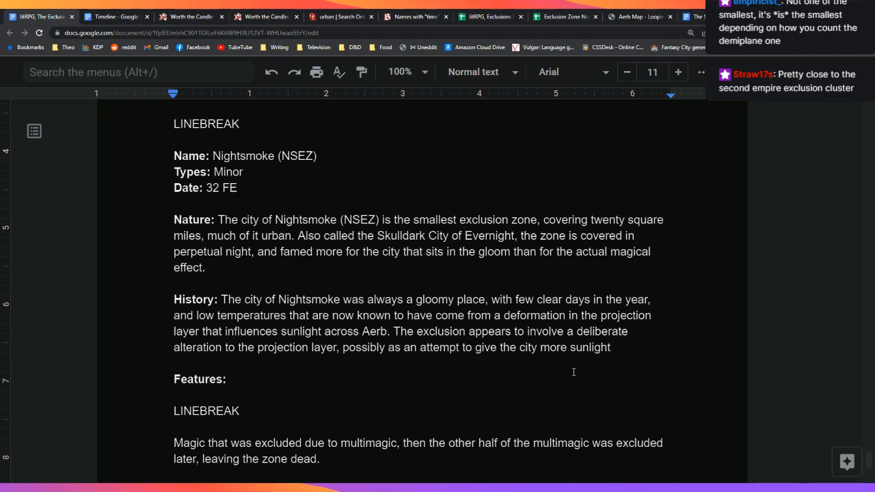
text(. Whatever)
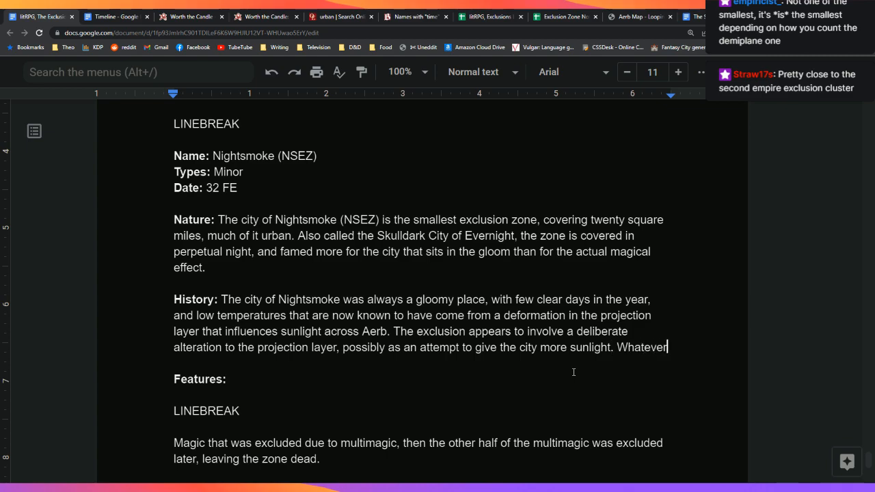
text( the intent,)
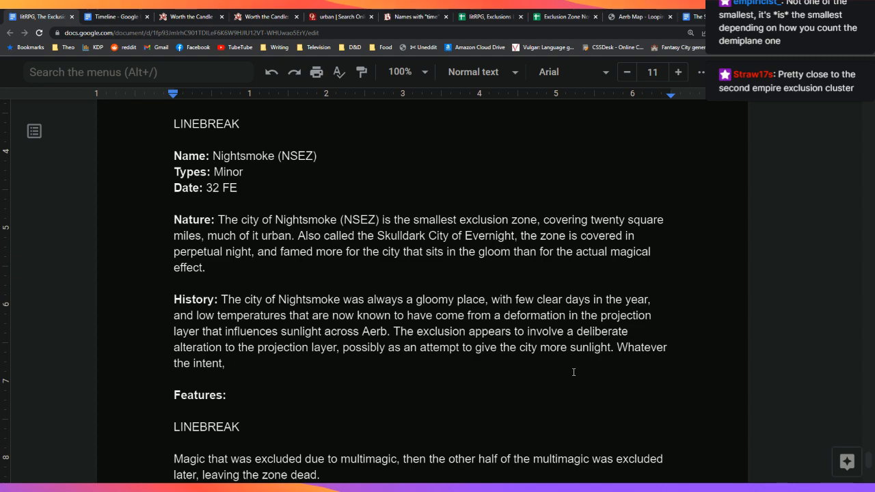
text(the result has been that)
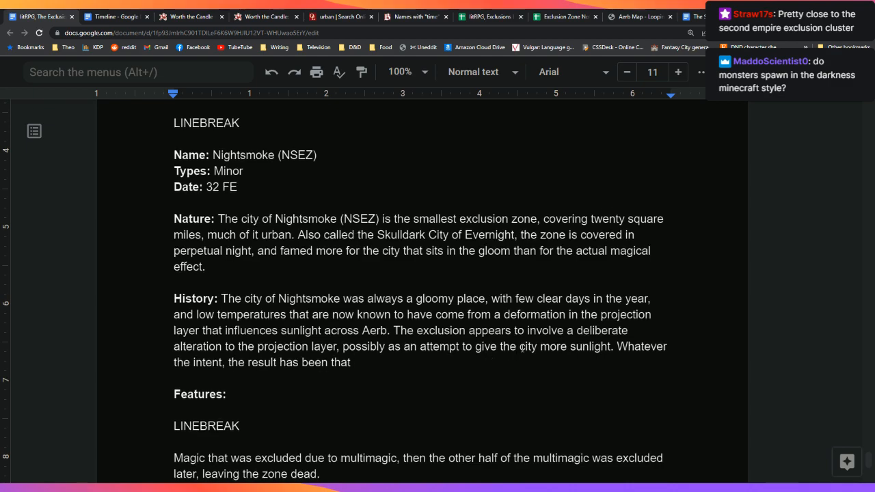
scroll(522, 348, down, 1)
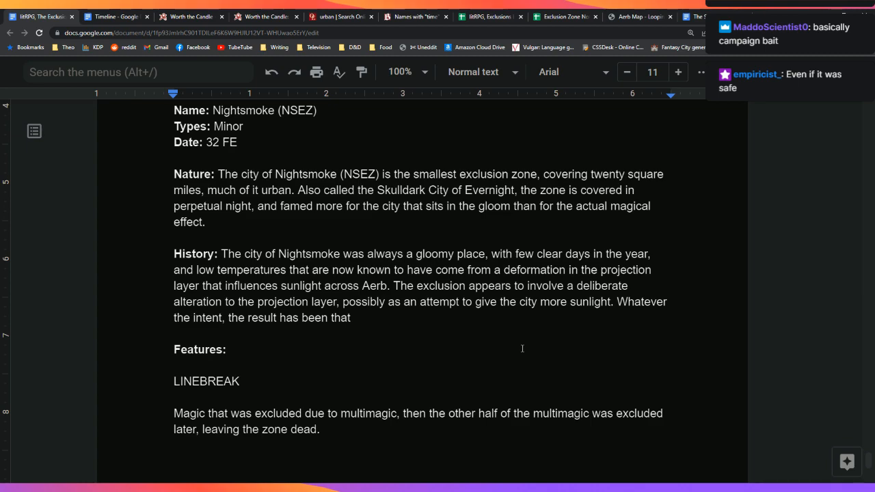
Step: Finish with 'Nightsmoke was pushed into perpetual darkness, with no sunlight falling on the city at any point during the year.'
key(BackSpace)
key(BackSpace)
key(BackSpace)
key(BackSpace)
key(BackSpace)
key(BackSpace)
key(BackSpace)
key(BackSpace)
key(BackSpace)
key(BackSpace)
key(BackSpace)
key(BackSpace)
key(BackSpace)
key(BackSpace)
text(was that N)
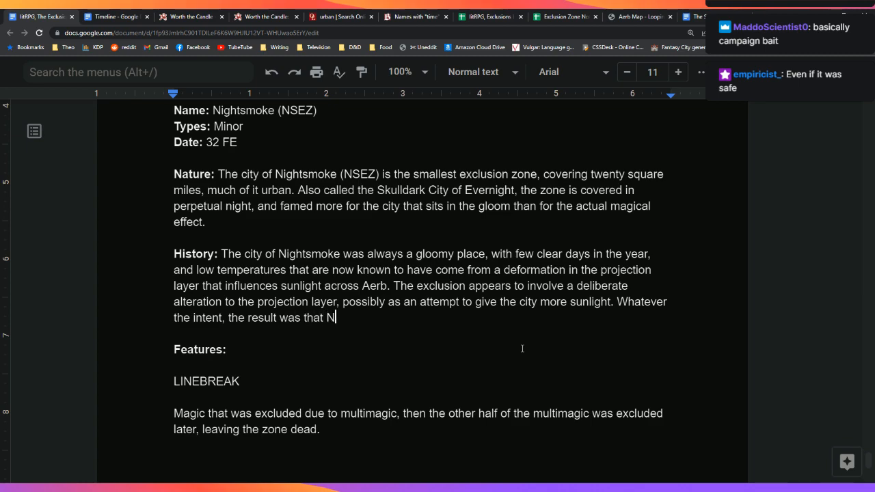
text(ightsmoke was pushing)
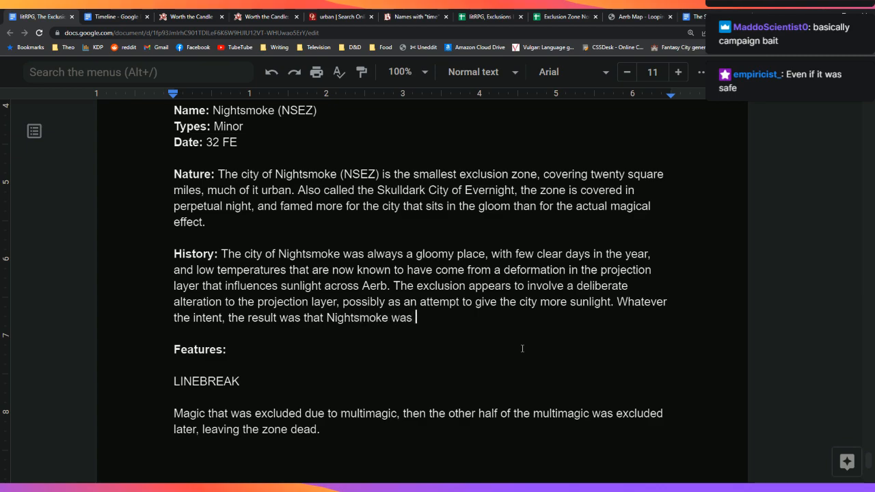
key(BackSpace)
key(BackSpace)
key(BackSpace)
key(BackSpace)
key(BackSpace)
key(BackSpace)
key(BackSpace)
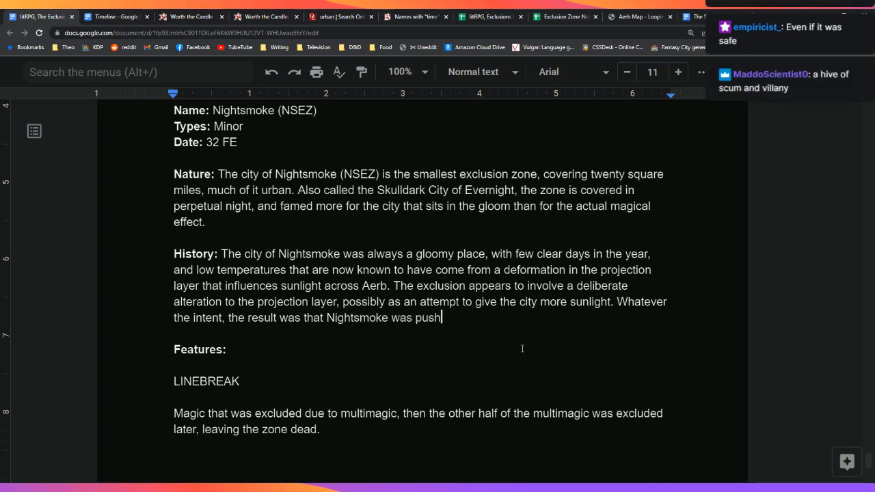
text(pushed into perp)
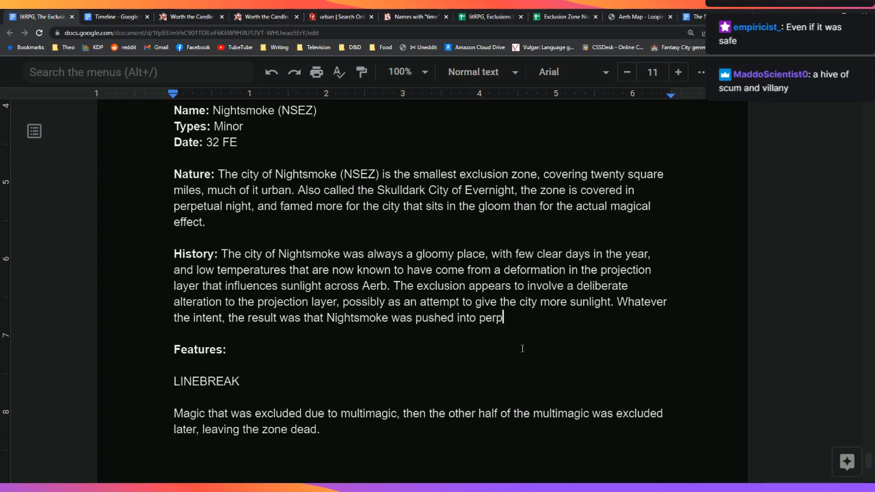
text(etual darkne)
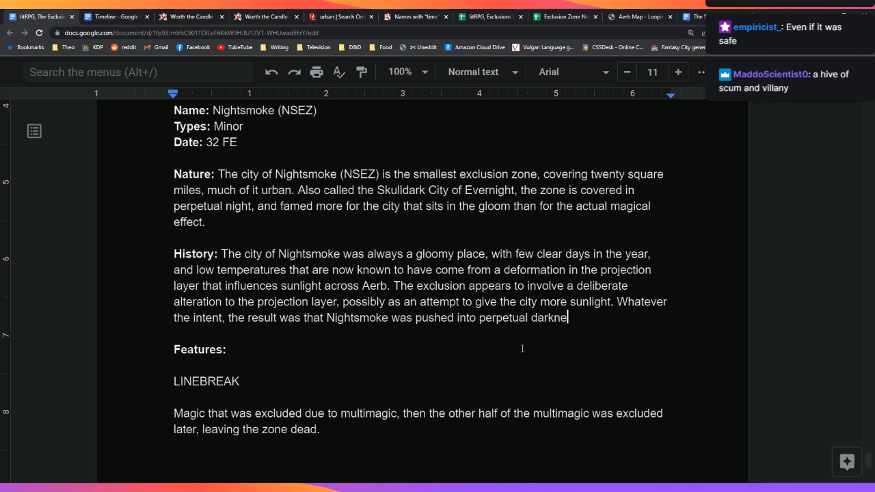
text(ss, with no su)
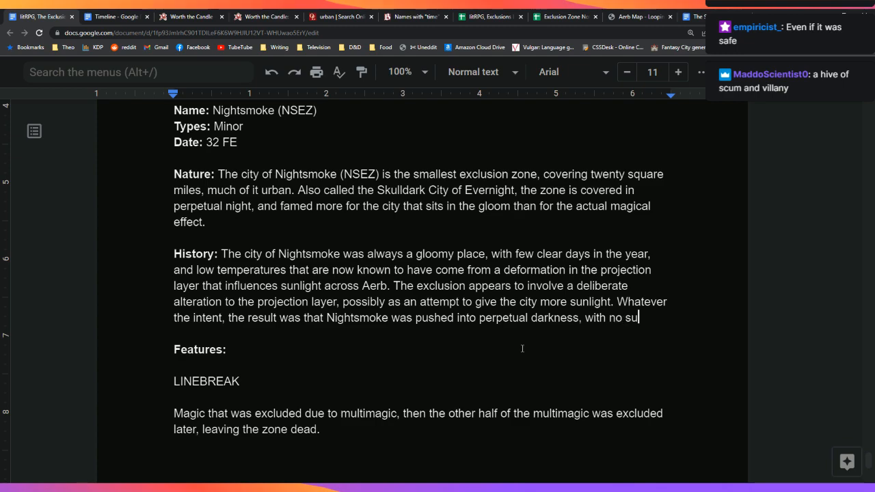
text(nlight falling un)
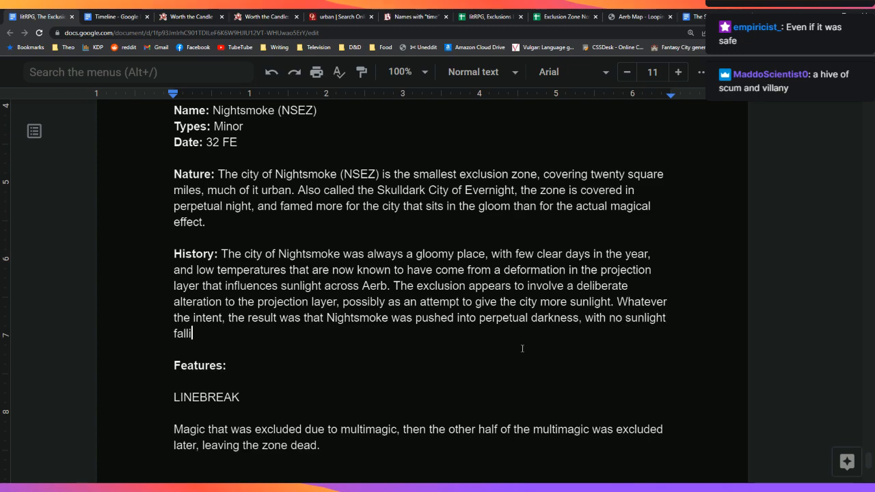
key(BackSpace)
key(BackSpace)
text(on the city at)
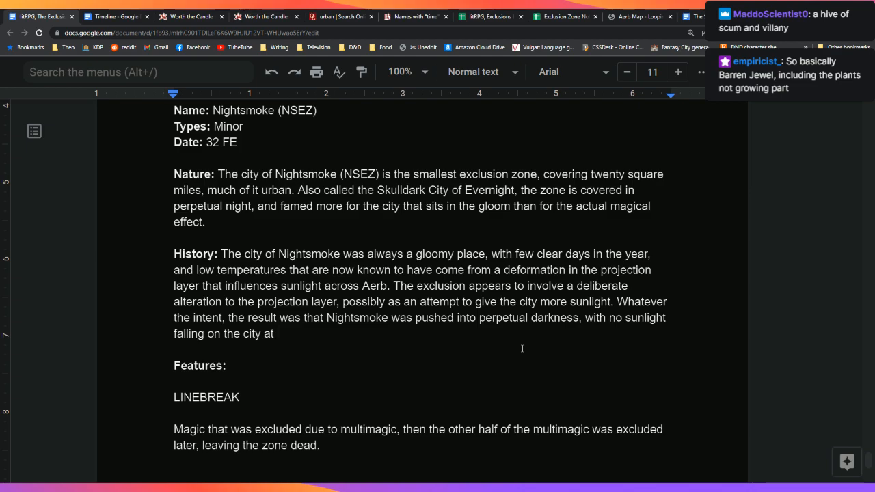
text(any poi)
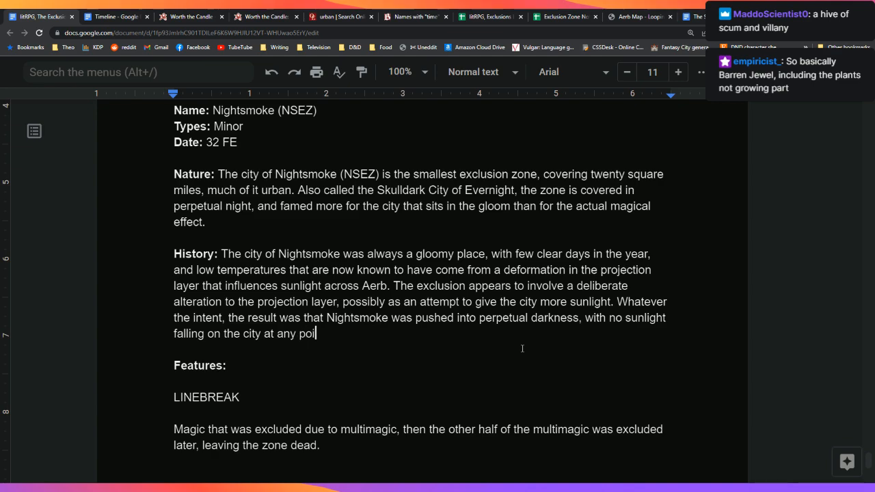
text(nt during the year.)
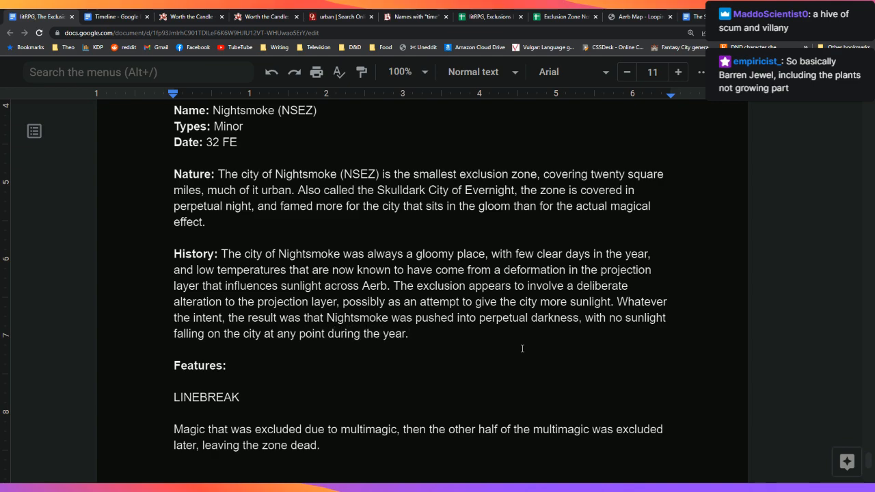
key(Return)
key(Return)
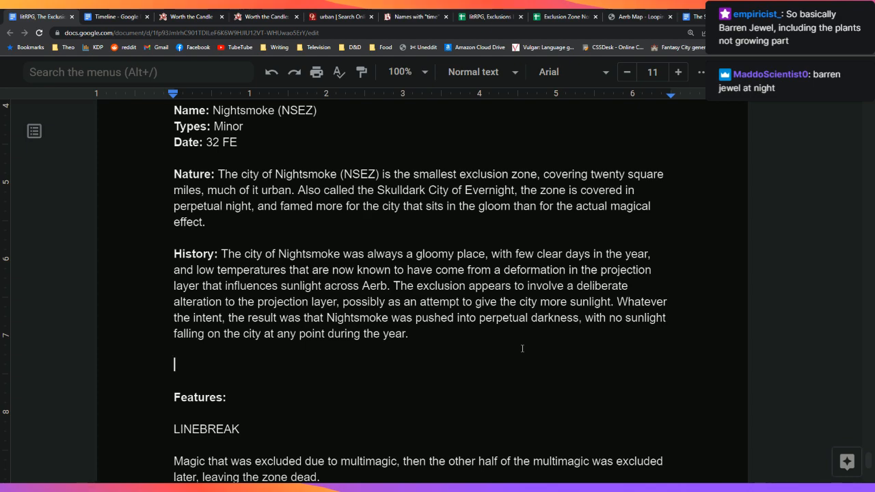
Step: Start a new paragraph: 'Following exclusion, Nightsmoke suffered from an exodus'
text(Following exclusion)
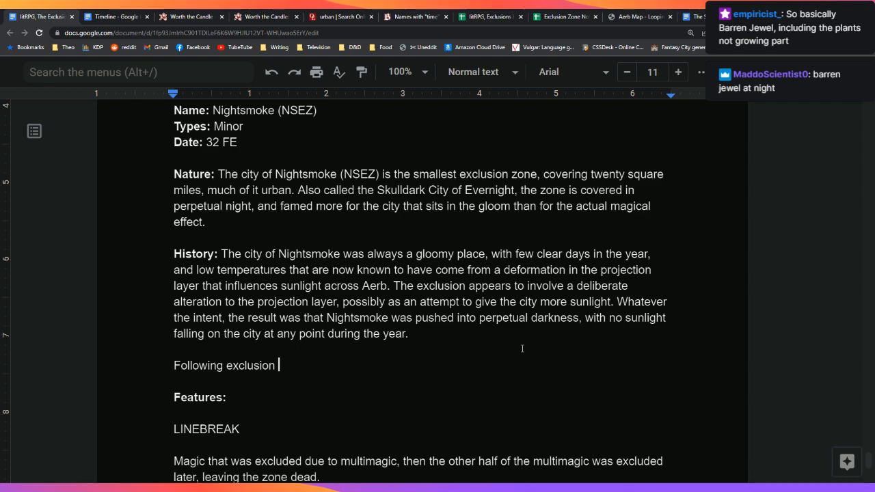
text(, there)
key(BackSpace)
key(BackSpace)
key(BackSpace)
key(BackSpace)
key(BackSpace)
key(BackSpace)
text(Nightsmoke was largely)
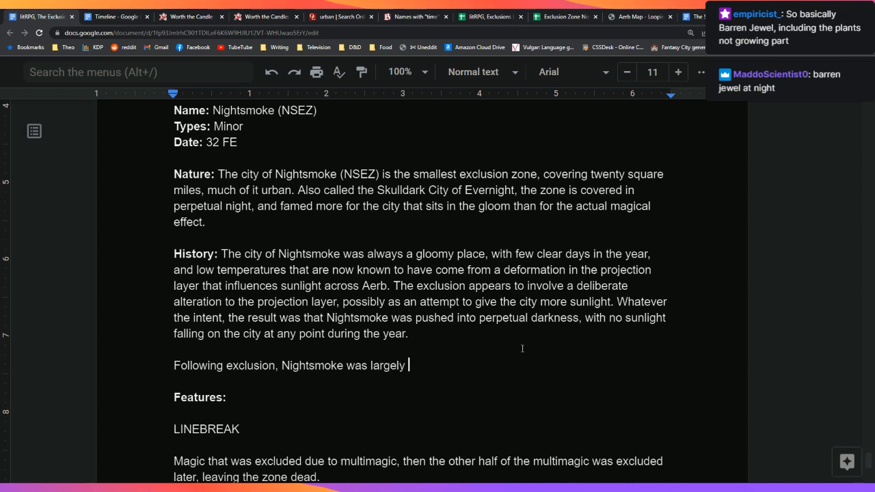
key(BackSpace)
key(BackSpace)
key(BackSpace)
key(BackSpace)
key(BackSpace)
key(BackSpace)
key(BackSpace)
key(BackSpace)
key(BackSpace)
key(BackSpace)
key(BackSpace)
text(ffered from a)
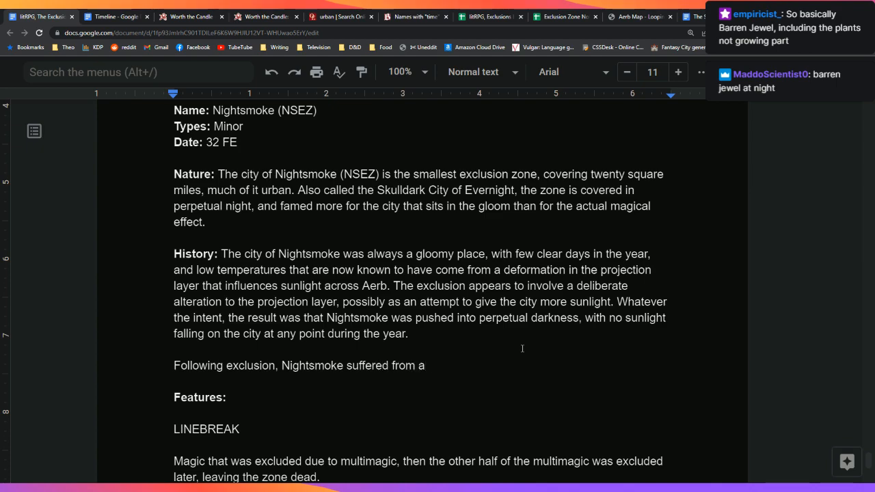
key(BackSpace)
text(n exodus)
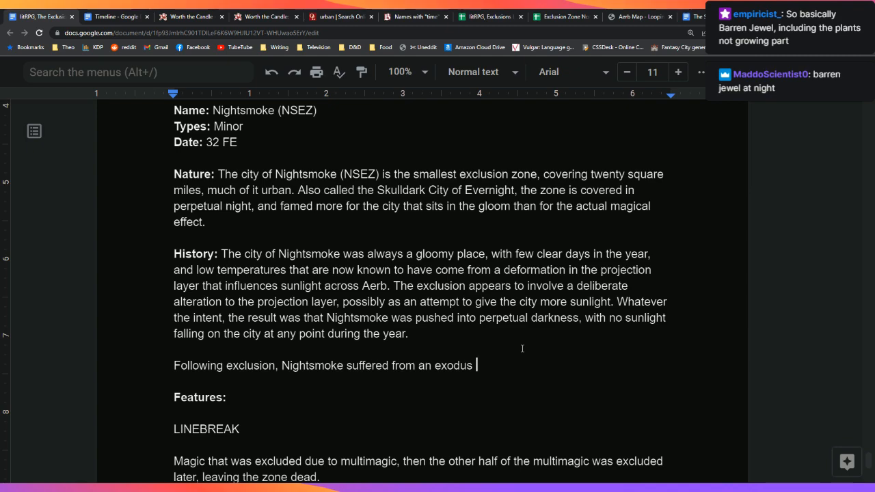
Step: Complete it with 'of much of its population, particularly those who could afford it.'
text(of much of its popu)
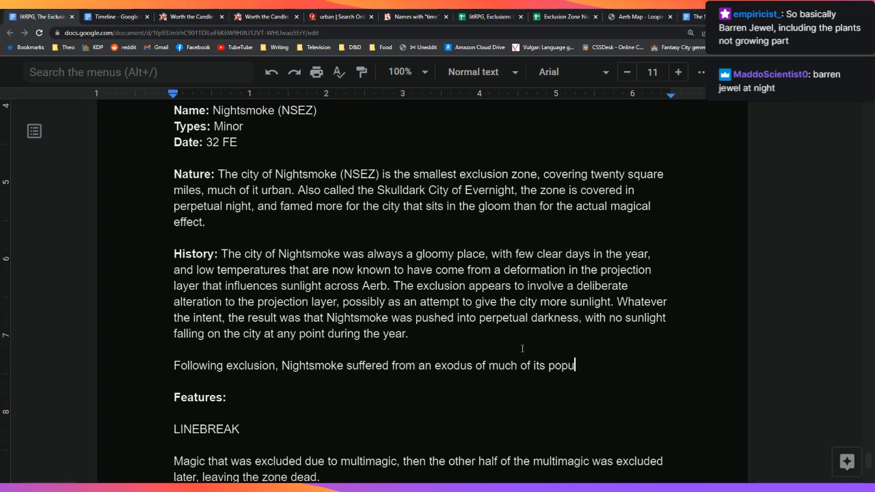
text(lation, particularl)
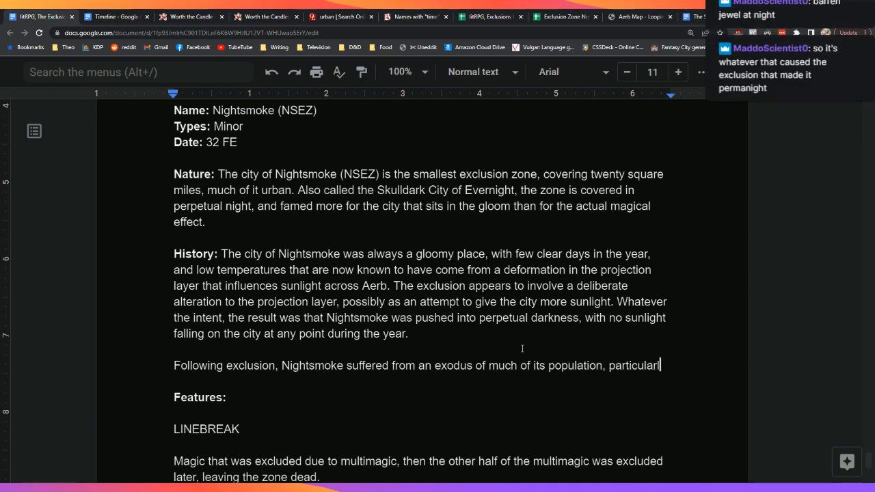
text(y those who cou)
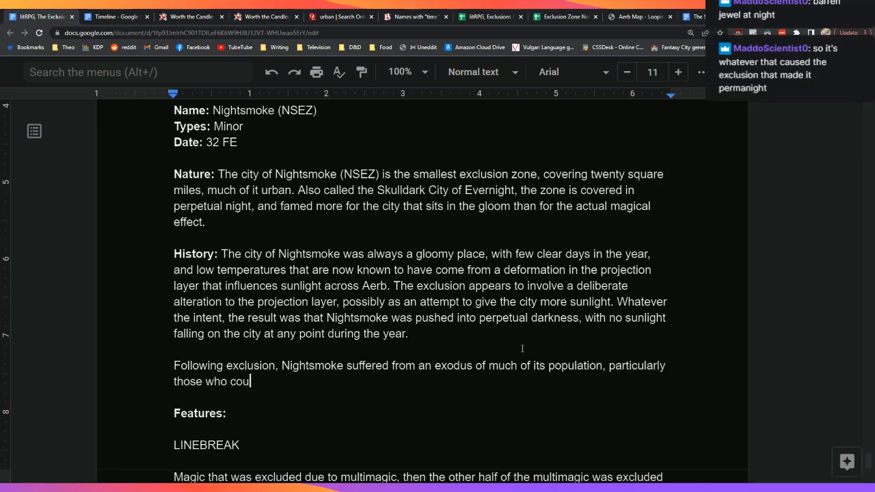
text(ld afford )
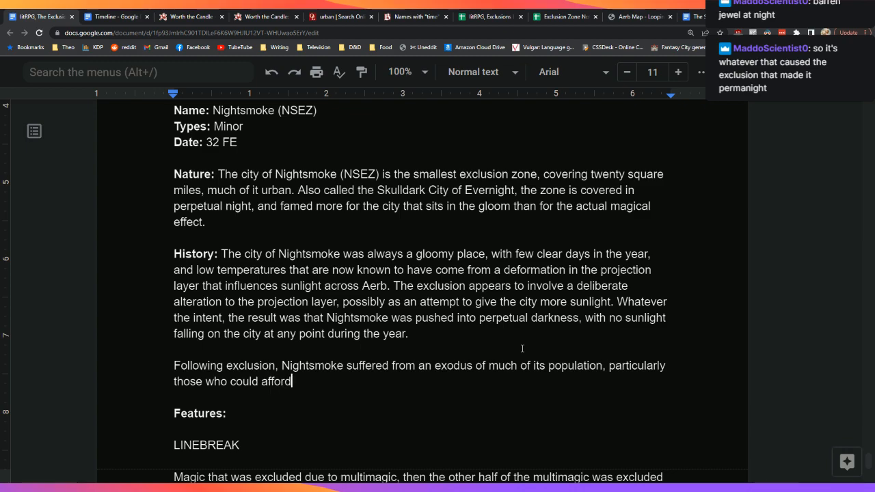
text(it.)
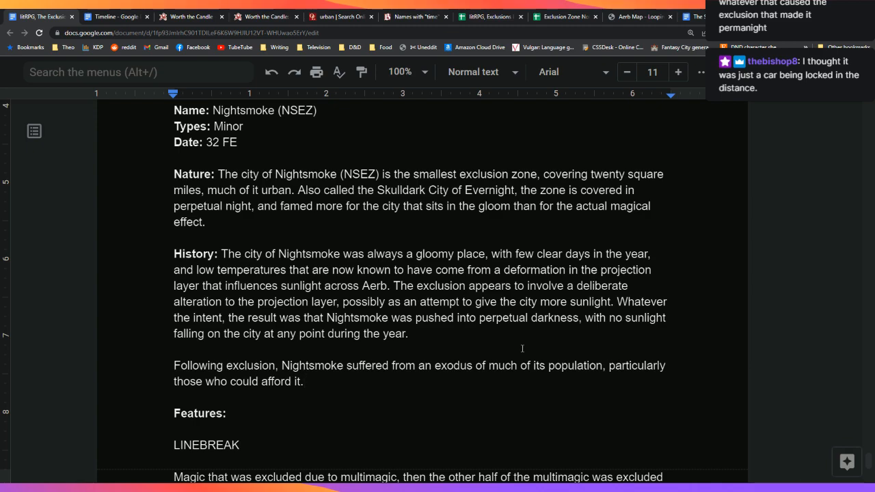
key(BackSpace)
text(.)
click(489, 16)
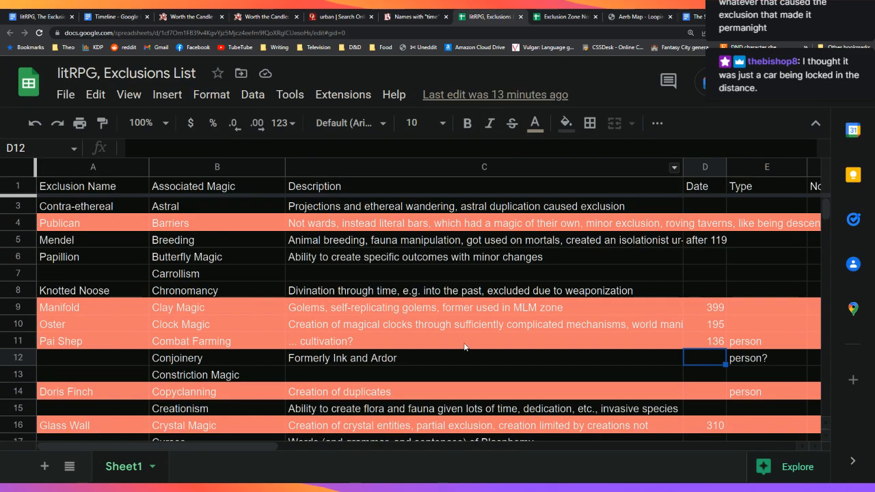
scroll(475, 358, up, 1)
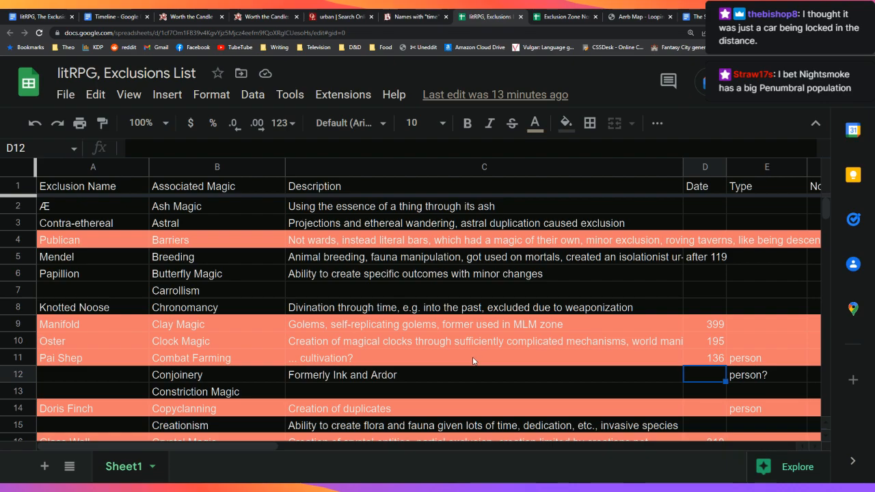
scroll(472, 360, down, 3)
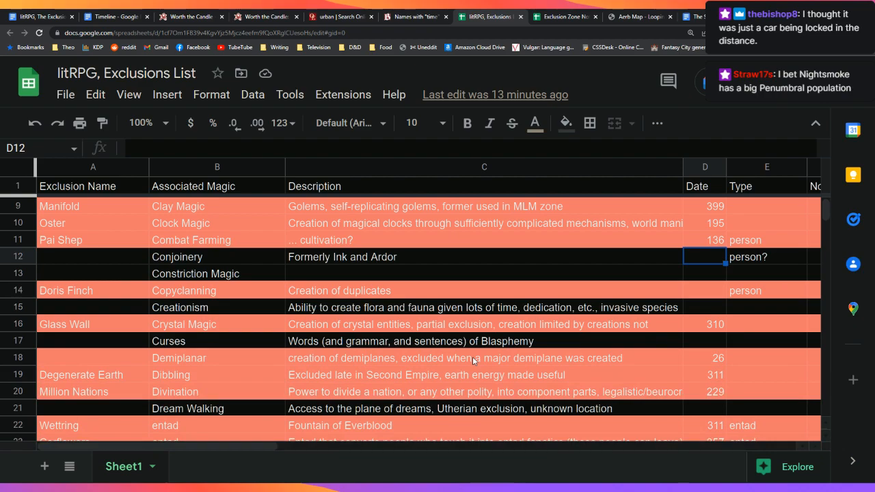
scroll(472, 360, down, 2)
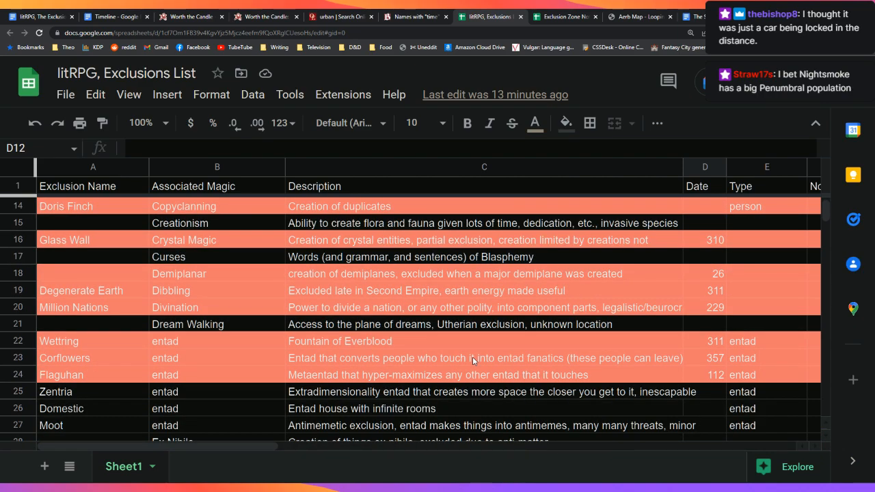
scroll(472, 357, down, 2)
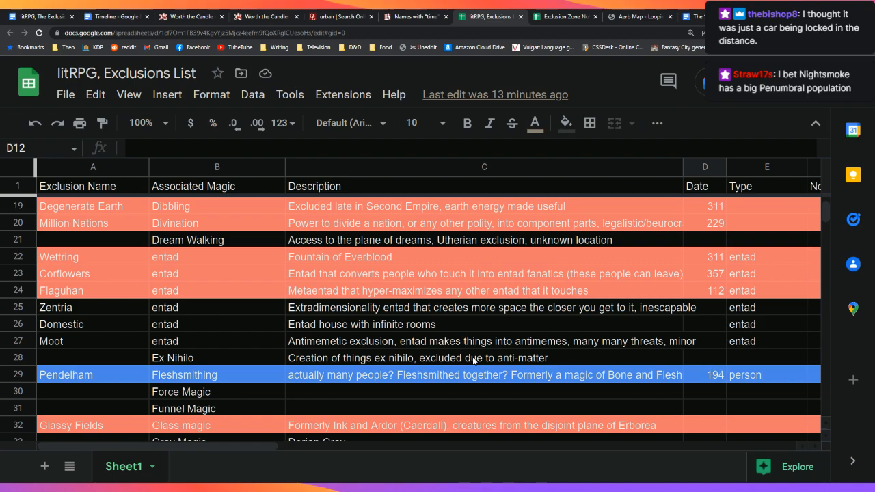
scroll(472, 361, down, 2)
scroll(472, 361, down, 2)
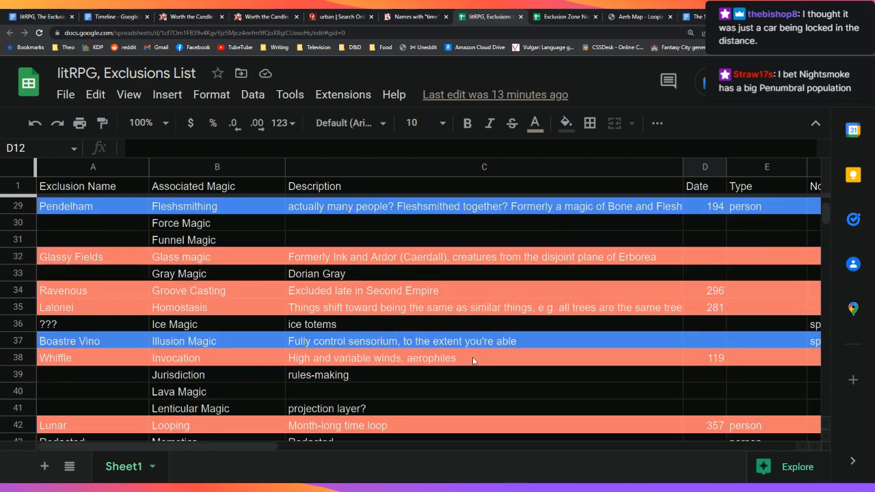
scroll(473, 361, down, 5)
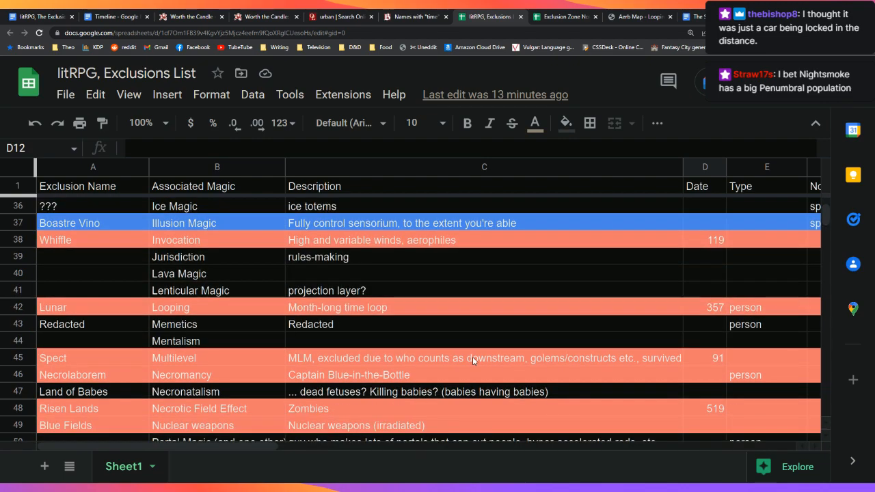
scroll(472, 360, down, 3)
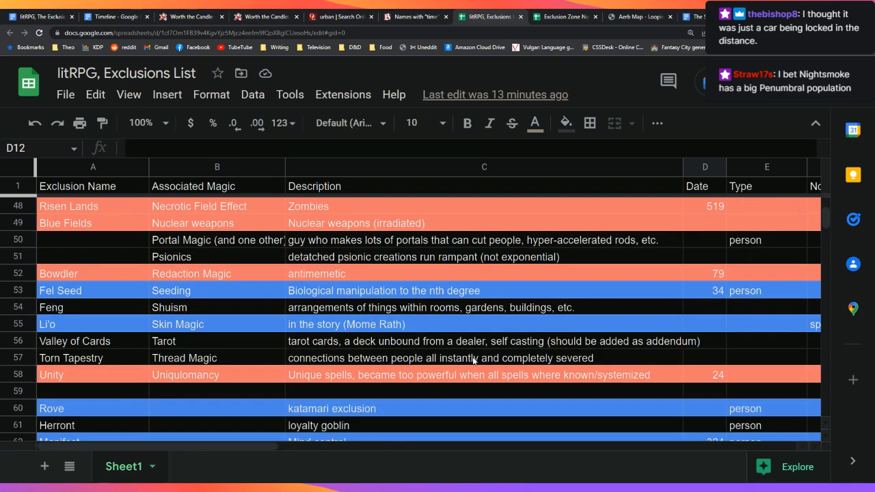
scroll(473, 360, down, 5)
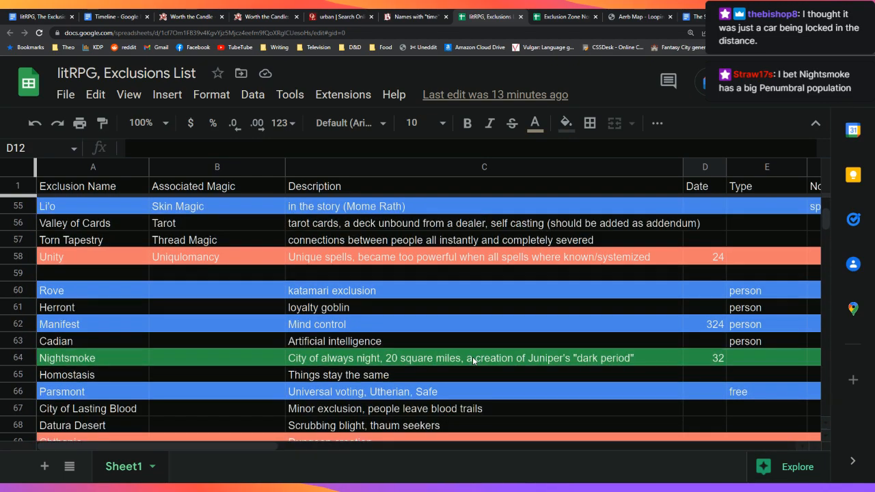
scroll(472, 360, down, 3)
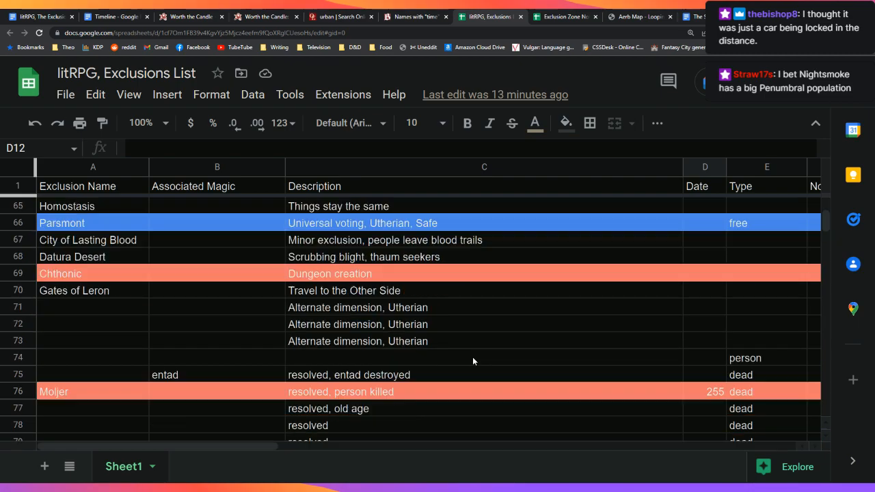
scroll(472, 360, up, 5)
scroll(473, 360, up, 15)
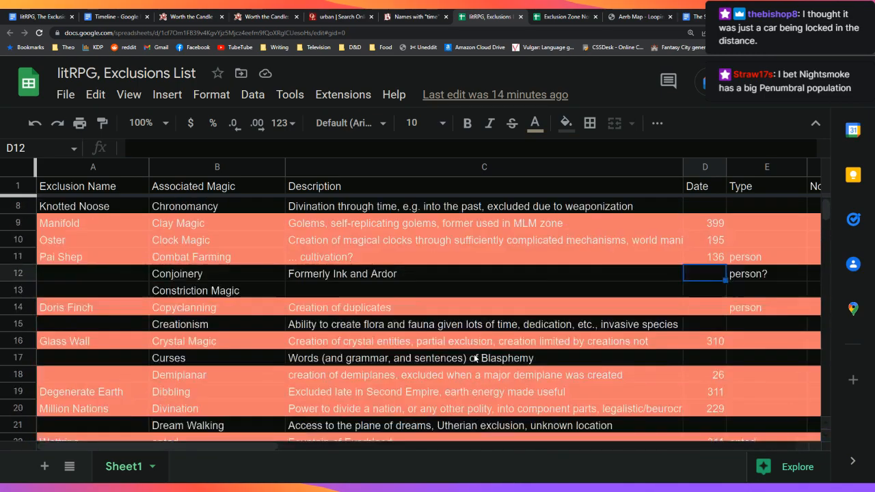
scroll(474, 359, down, 5)
scroll(473, 358, down, 2)
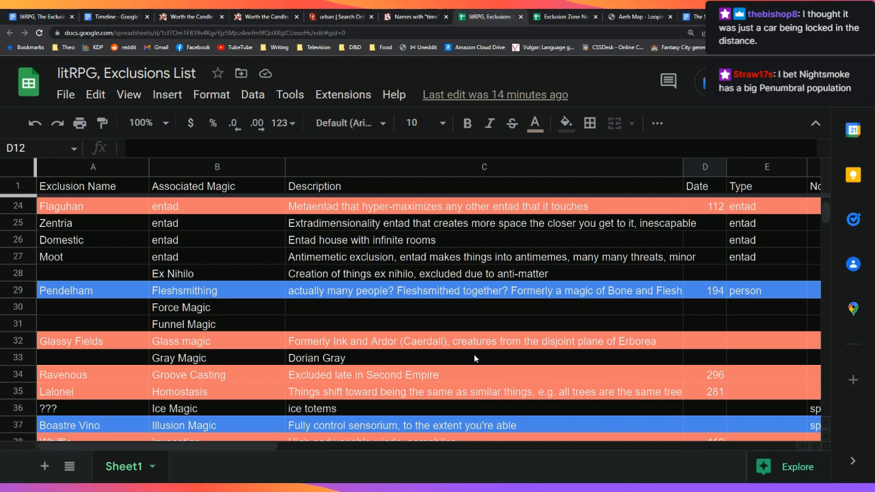
scroll(474, 357, up, 7)
scroll(475, 358, up, 2)
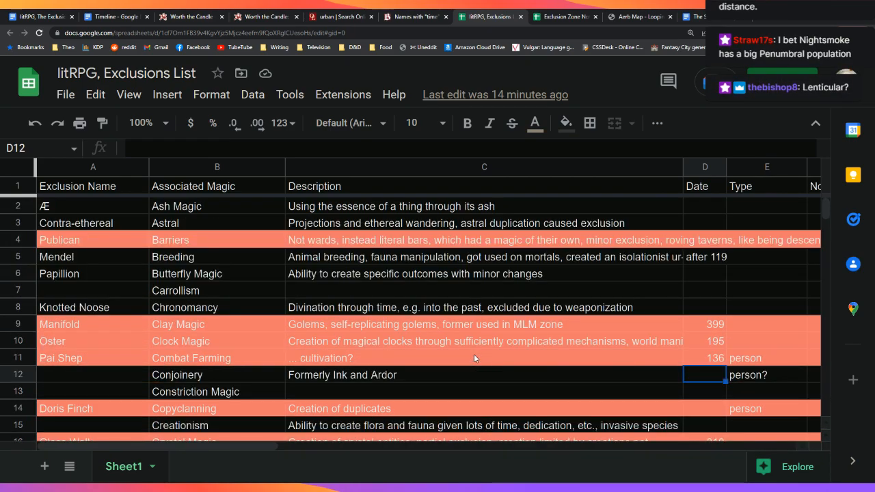
scroll(474, 358, down, 4)
scroll(474, 357, down, 7)
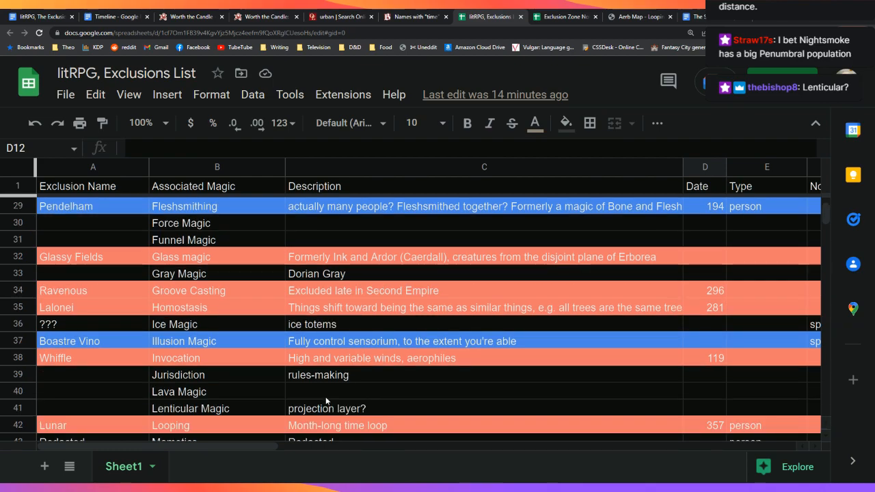
click(205, 409)
key(Right)
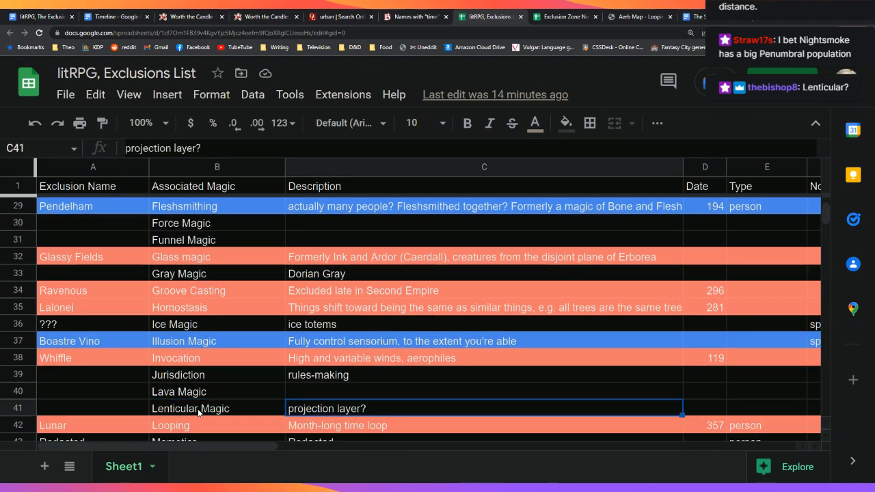
click(198, 410)
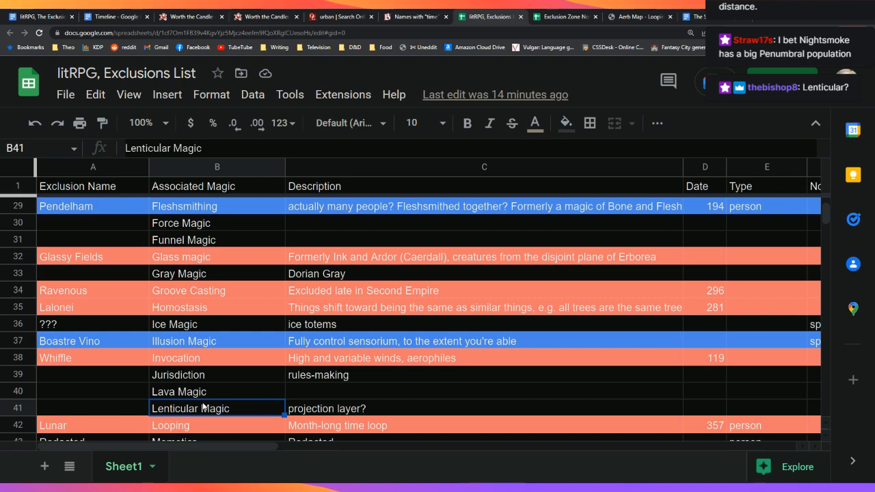
scroll(203, 408, down, 1)
click(110, 375)
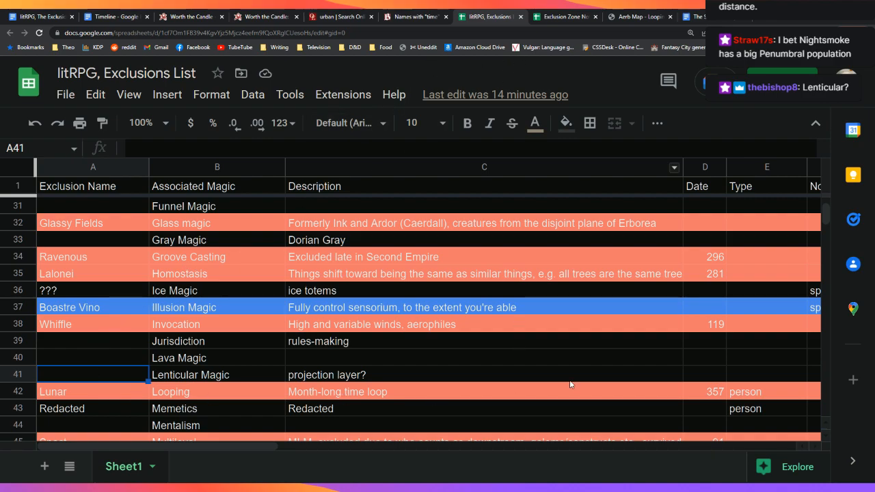
click(477, 373)
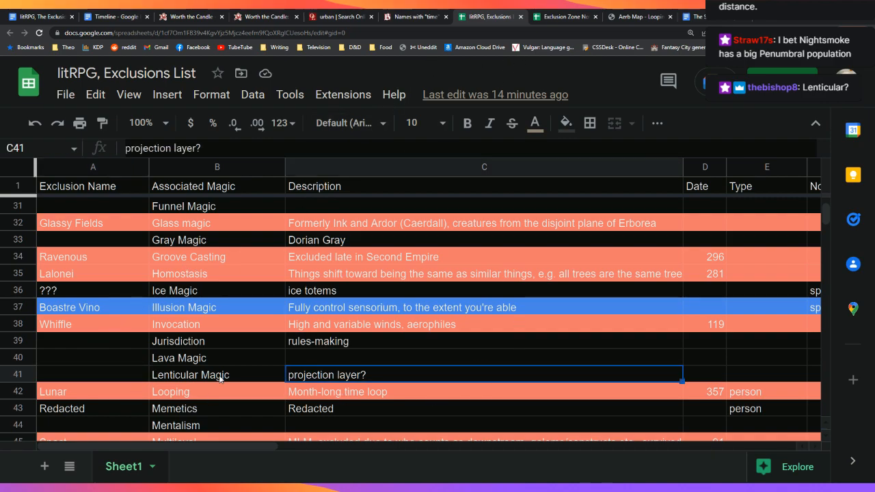
click(133, 376)
click(439, 378)
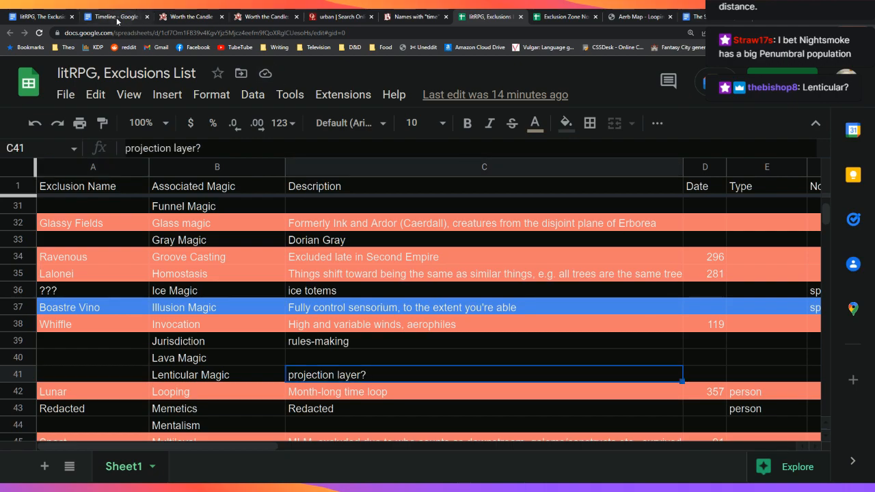
click(72, 13)
scroll(423, 291, down, 2)
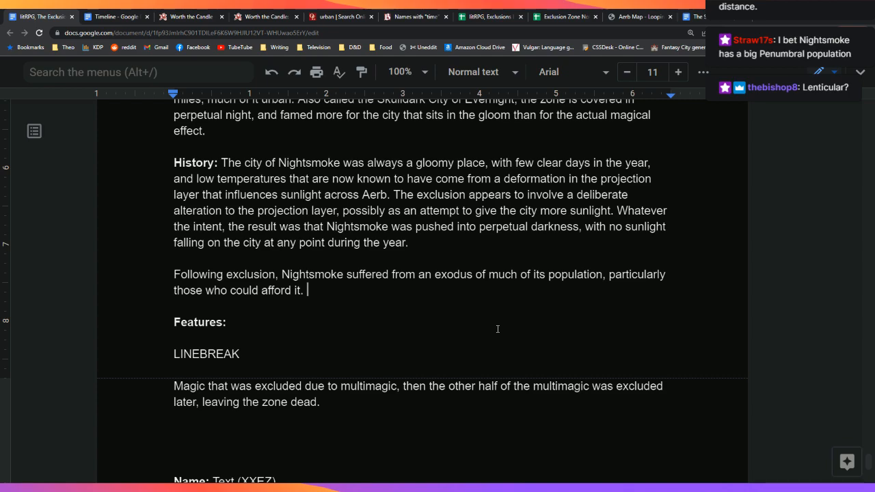
Step: In the Exclusions List spreadsheet, extend the Lenticular Magic description in C41 to end 'of Nightsmoke?'
click(488, 16)
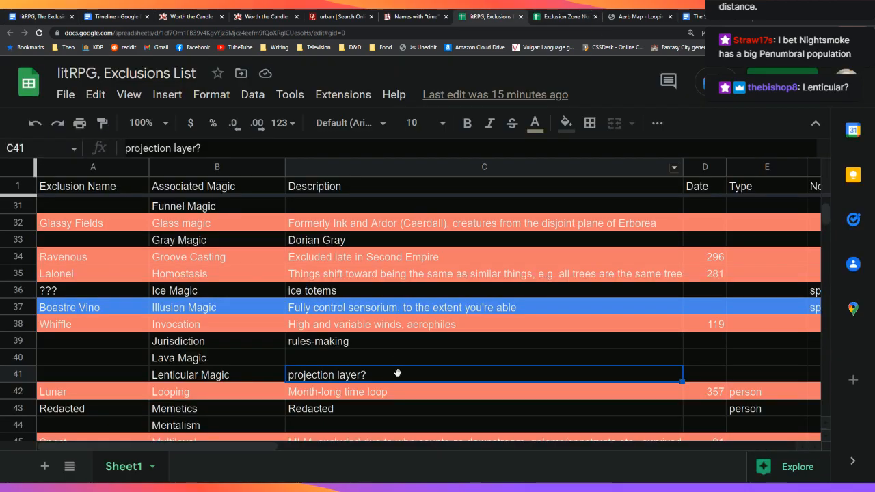
key(Return)
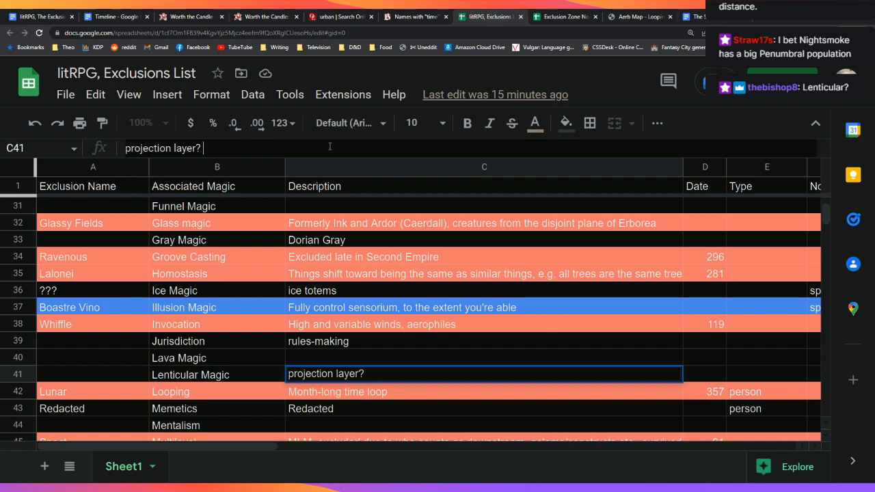
text(opposit)
text(e of Nightsmoke?)
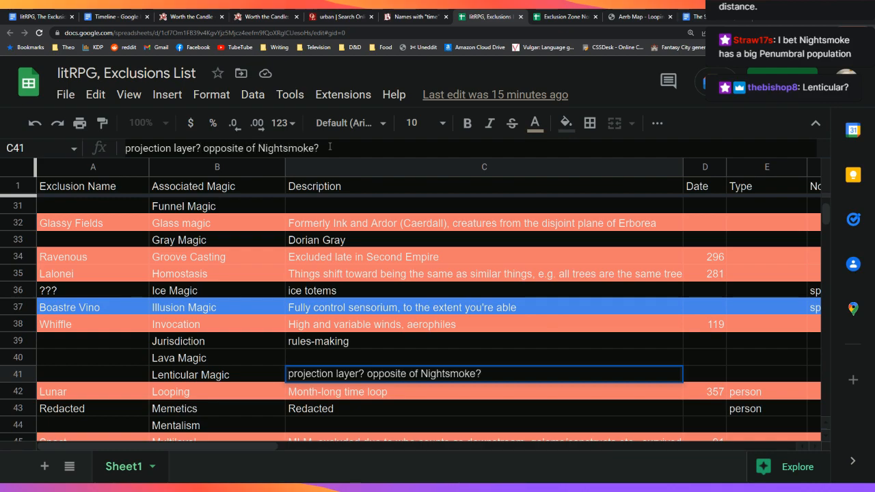
click(455, 327)
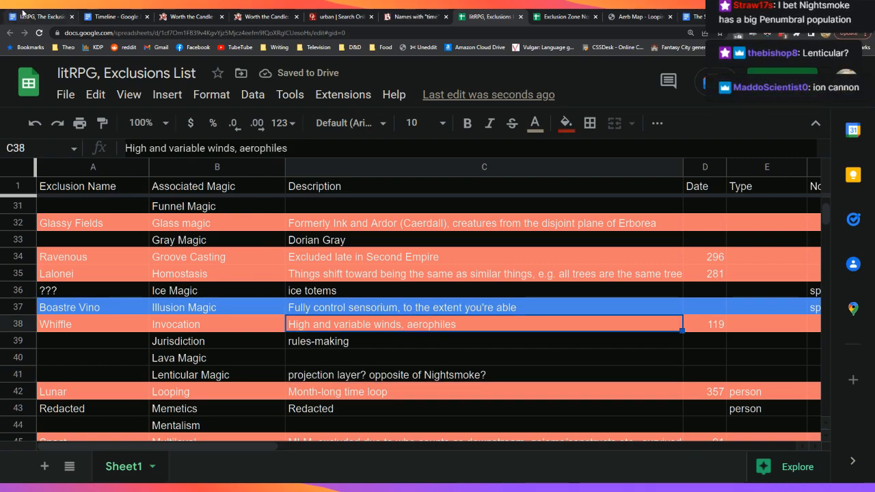
Step: Append 'ion cannon?' to the C41 description, then return to the Nightsmoke document
click(421, 376)
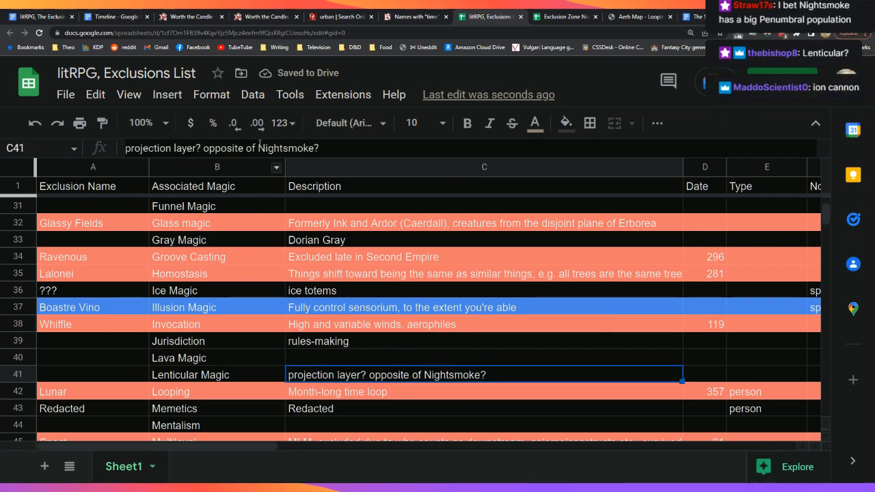
click(375, 148)
text(ion)
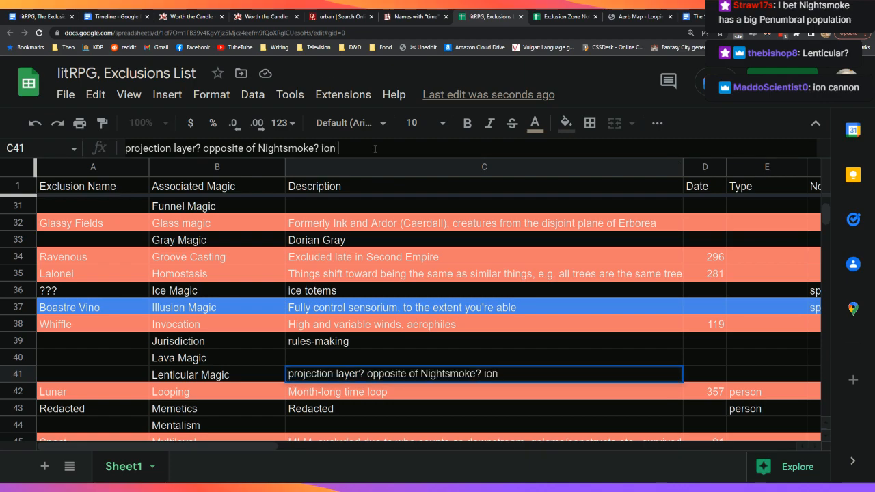
text( cannon)
key(BackSpace)
key(BackSpace)
text(non)
key(Return)
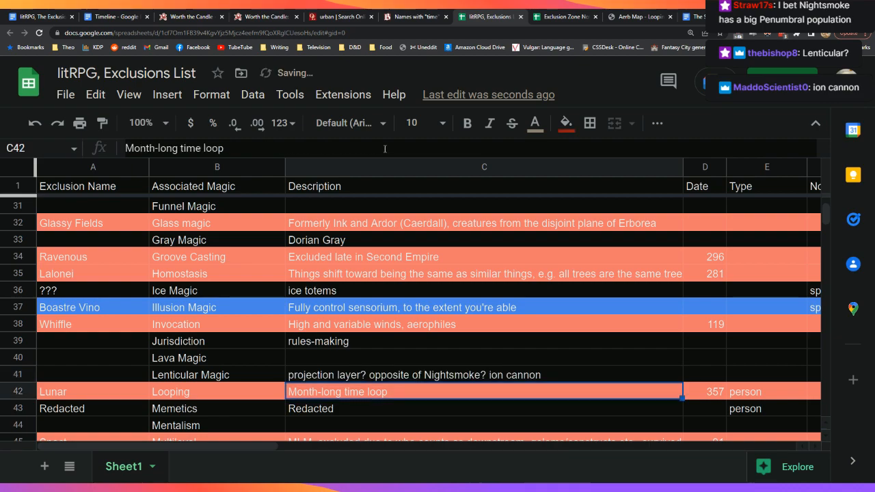
key(Up)
click(509, 150)
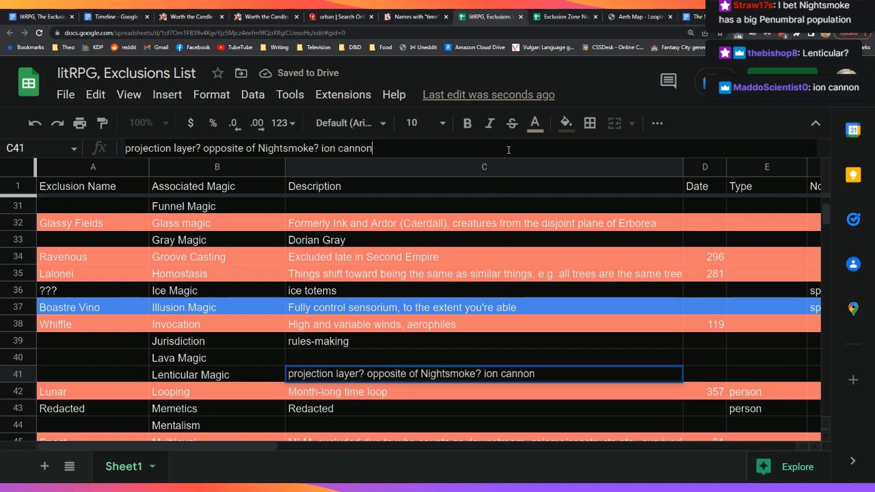
text(?)
key(Return)
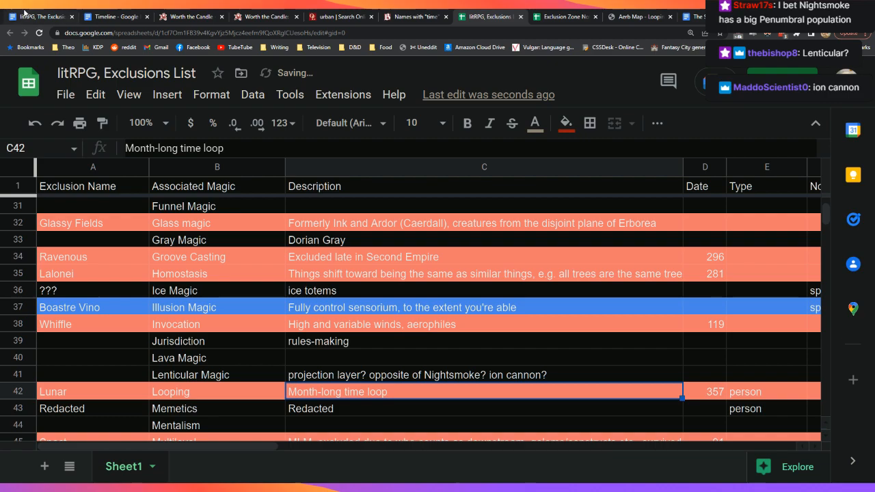
click(41, 17)
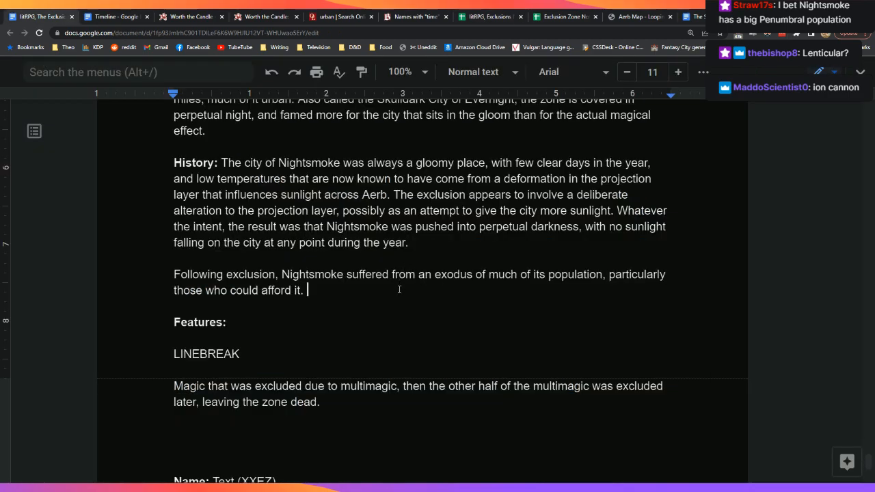
Step: Insert 'among' before 'those' so the exodus sentence reads 'particularly among those who could afford it'
key(BackSpace)
key(Left)
key(Left)
key(Left)
key(Left)
key(Left)
key(Left)
key(Left)
key(Left)
key(Left)
key(Left)
key(Left)
key(Left)
key(Left)
key(ctrl+Left)
key(ctrl+Left)
key(ctrl+Left)
text(among)
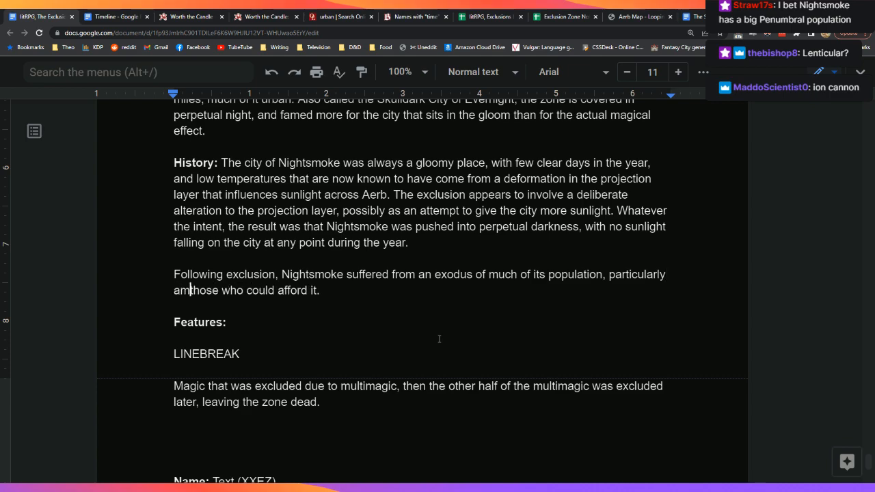
Step: Begin a next sentence with 'While' and jot the note 'penumbral' on a line below
key(End)
text(With the)
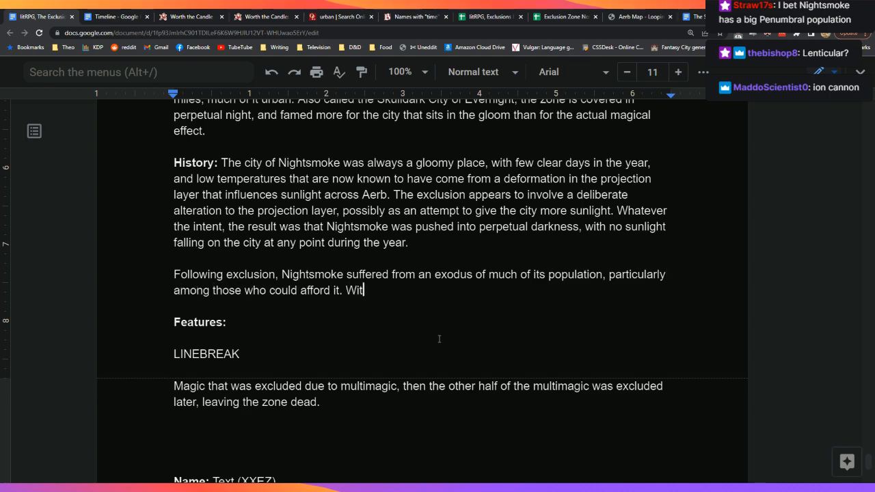
key(BackSpace)
key(BackSpace)
key(BackSpace)
key(BackSpace)
key(BackSpace)
key(BackSpace)
key(BackSpace)
key(BackSpace)
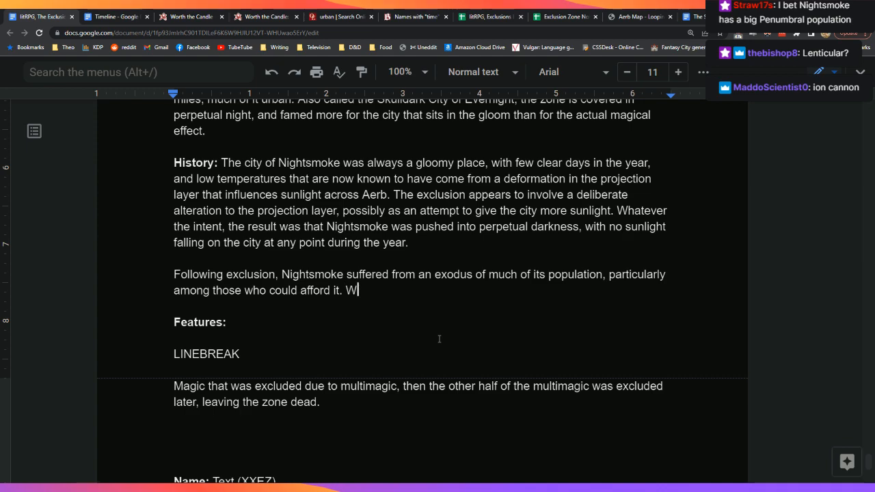
text(hole)
key(BackSpace)
key(BackSpace)
key(BackSpace)
text(ile)
key(Return)
key(Return)
key(Return)
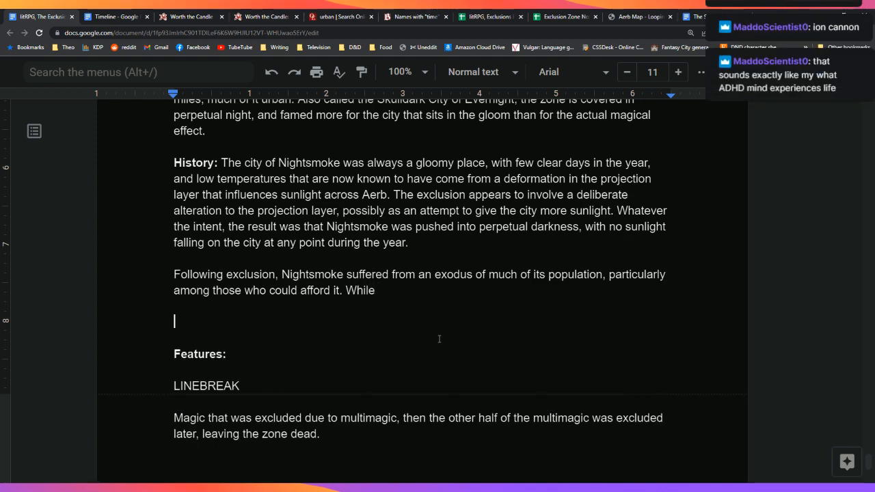
text(penumbral)
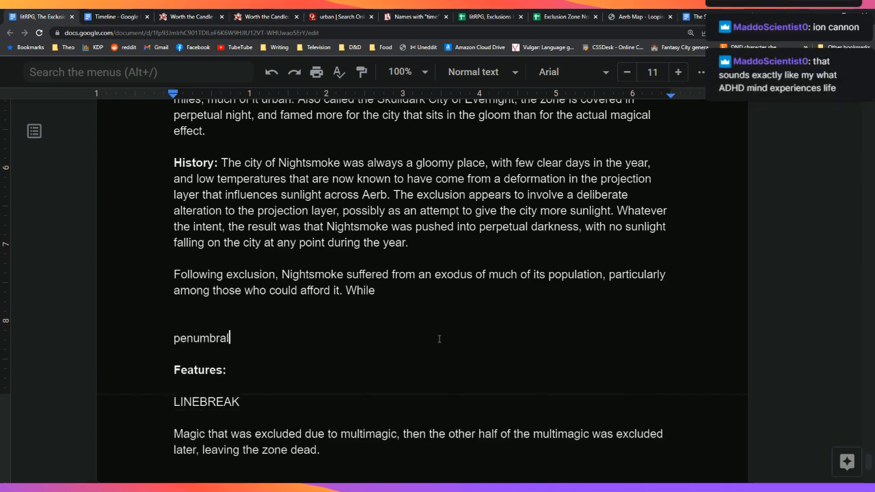
key(Up)
key(Up)
key(Left)
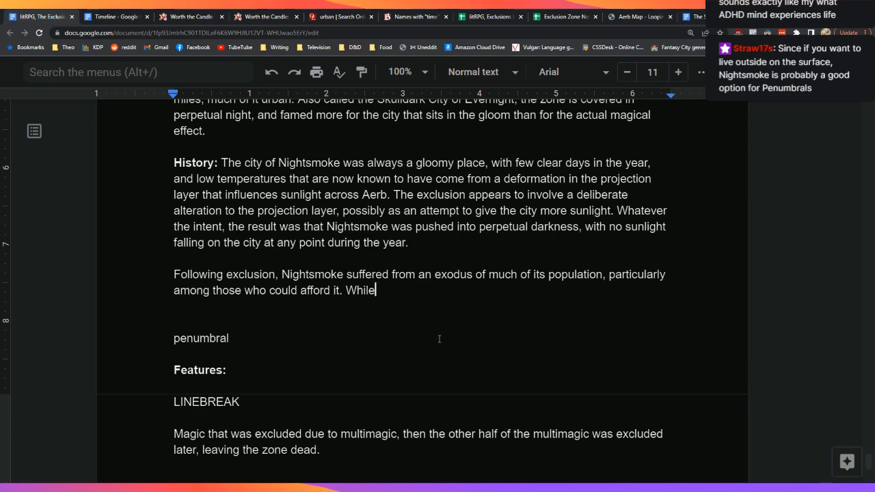
Step: Replace 'While' with a sentence: lack of money cut city services, the city nearly collapsed, becoming abandoned
key(BackSpace)
key(BackSpace)
key(BackSpace)
key(BackSpace)
key(BackSpace)
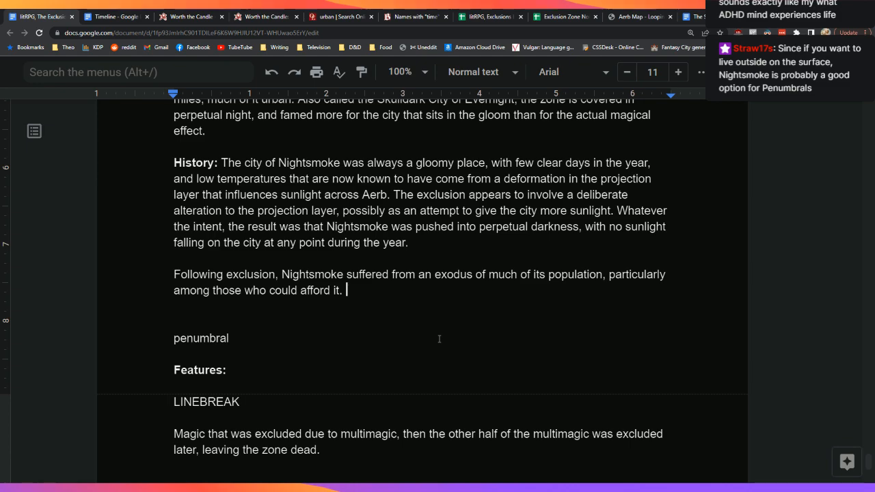
text(A lack of money led to )
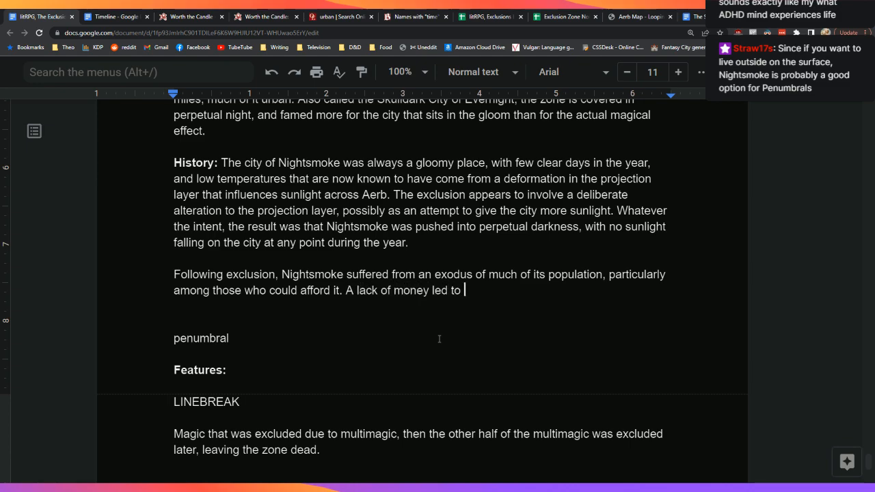
text(a decr)
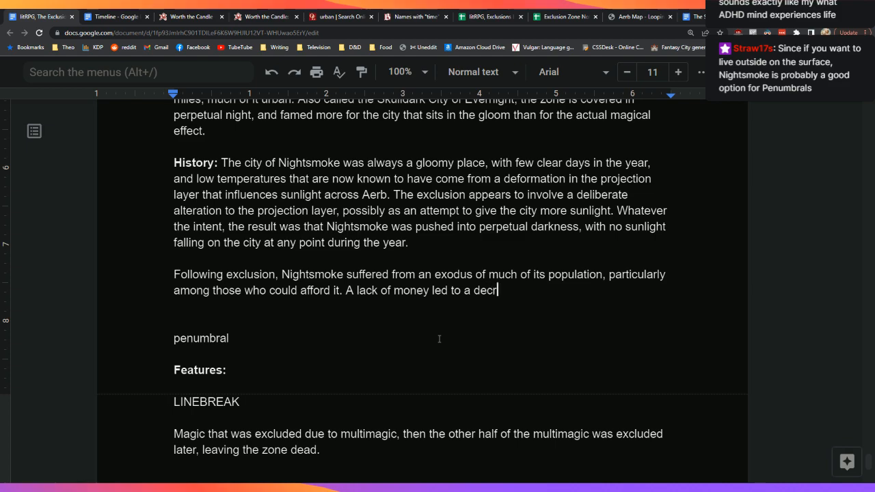
text(ease in city )
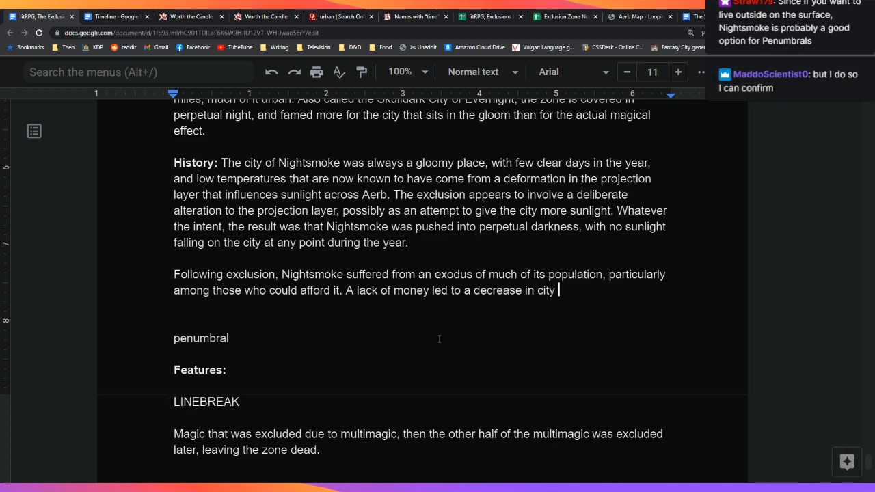
text(services, and for )
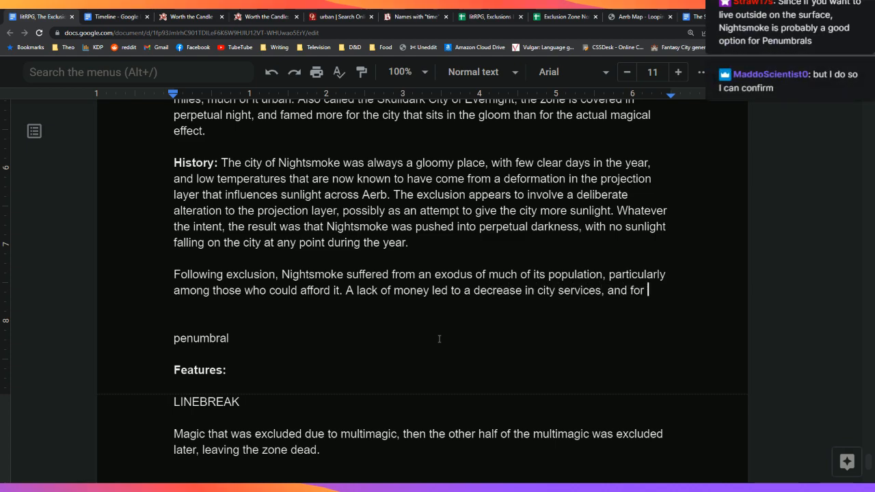
text(some time i)
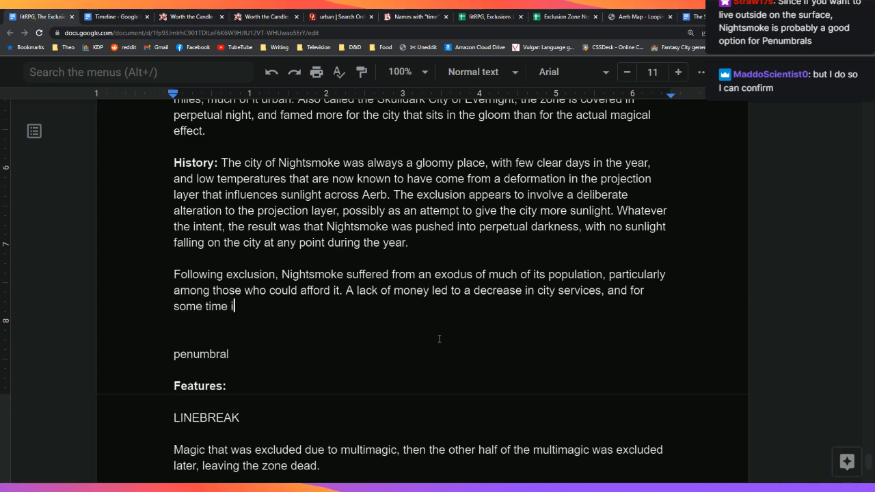
text(t seemed as though )
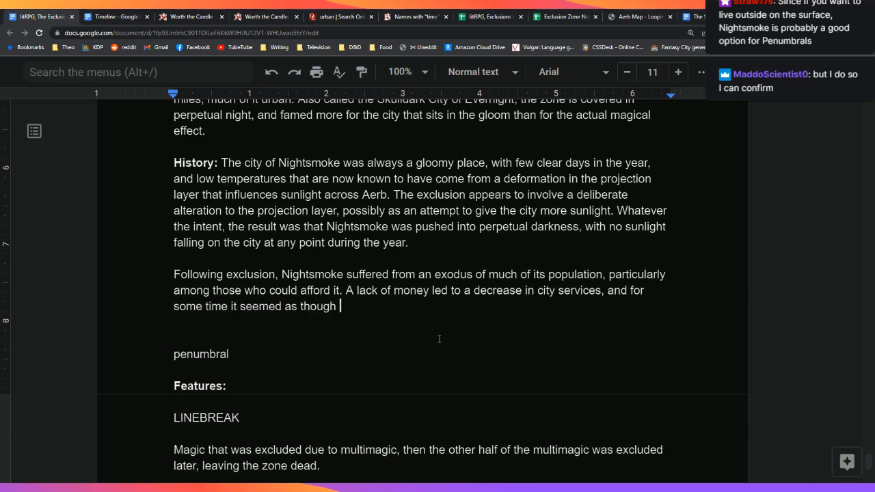
text(the city might )
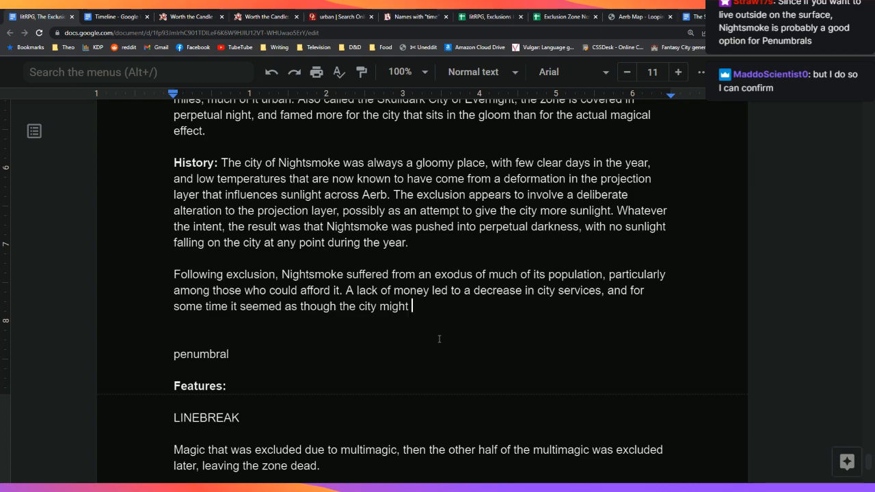
text(collapse entir)
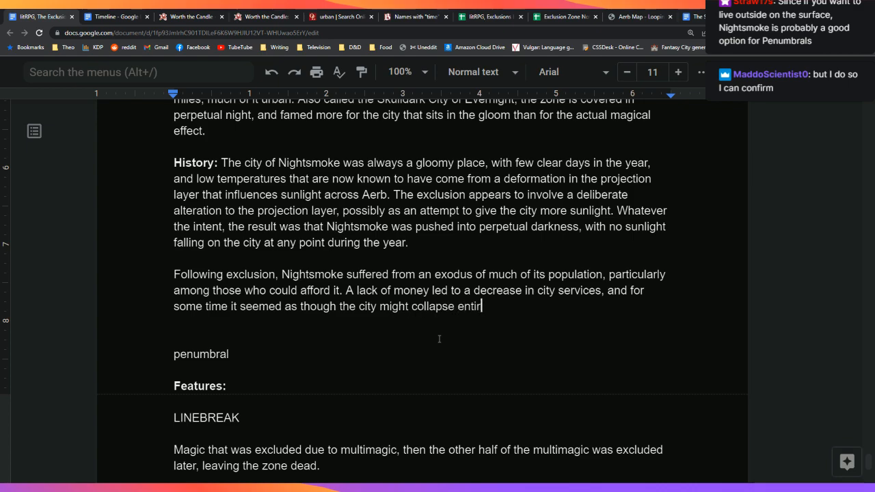
text(ely, becom)
key(BackSpace)
key(BackSpace)
text(coming ba)
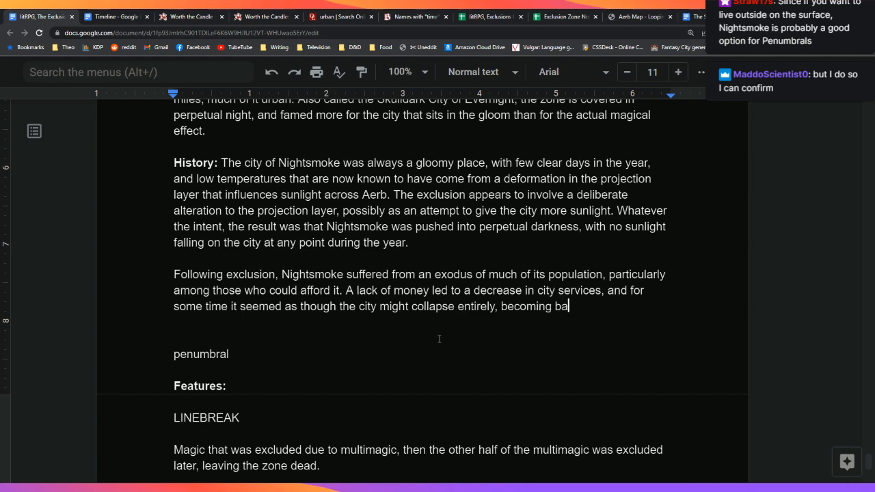
text(r)
key(BackSpace)
key(BackSpace)
key(BackSpace)
text(aban)
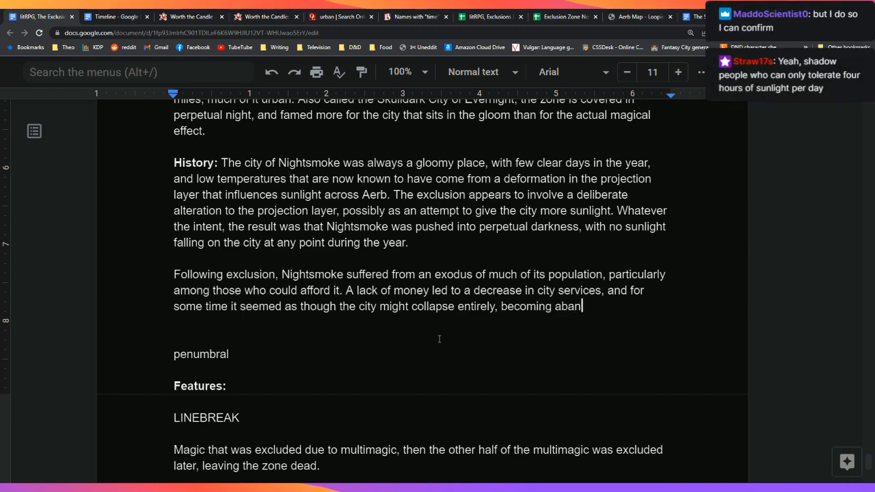
text(doned.)
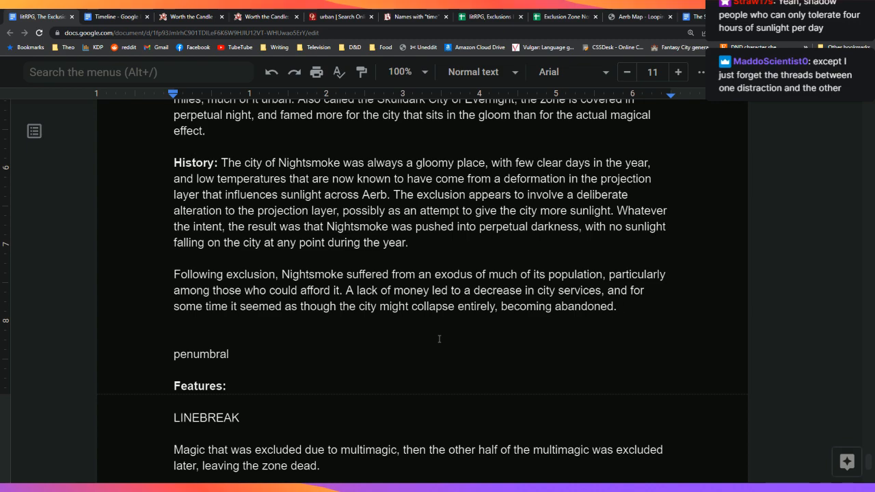
Step: After 'abandoned.' add 'However, because of the city's location in a bay, and its position at the terminus of the'
key(BackSpace)
key(BackSpace)
text(.)
text(However, because )
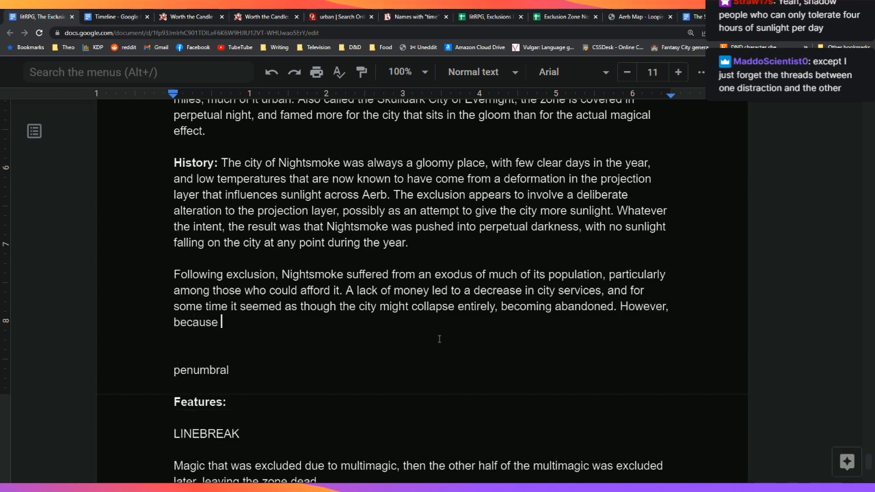
text(of the city's loc)
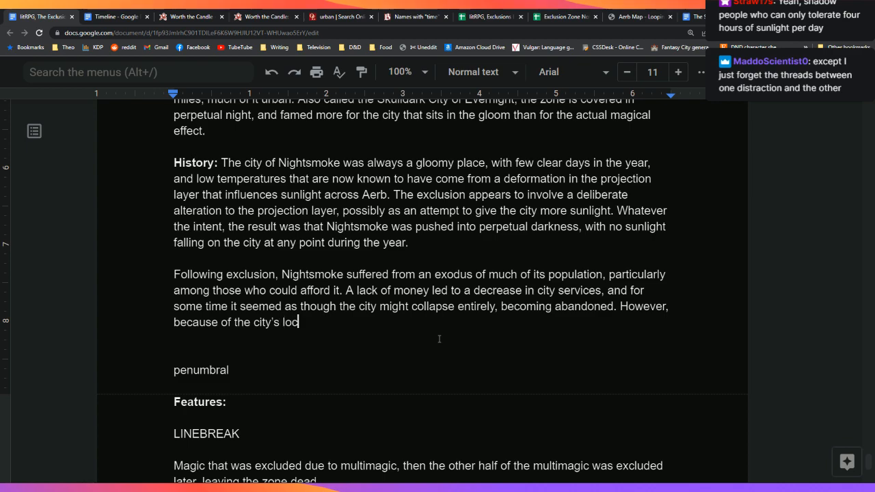
text(ation )
text(wi)
key(BackSpace)
key(BackSpace)
text(in a bay, and its )
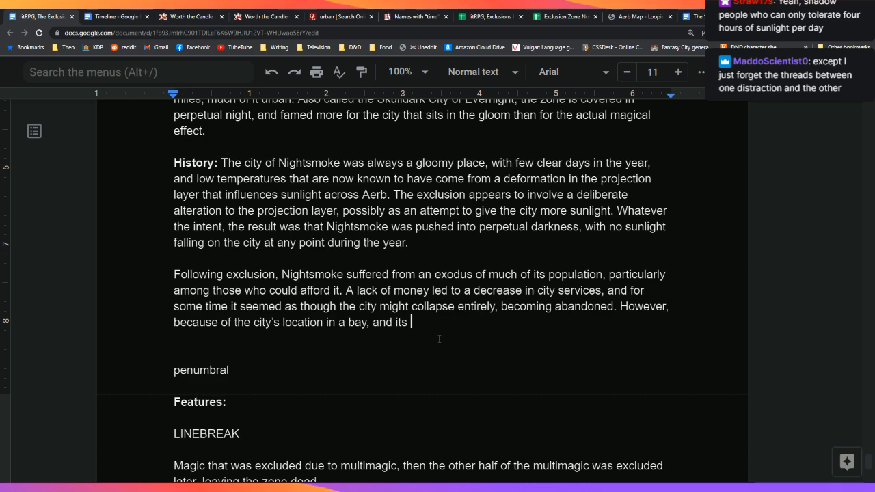
text(position at the)
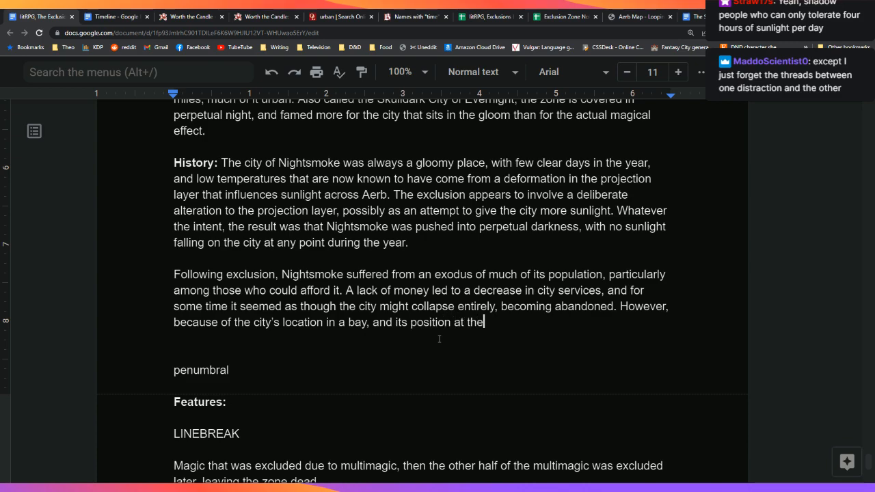
text( terminus of the)
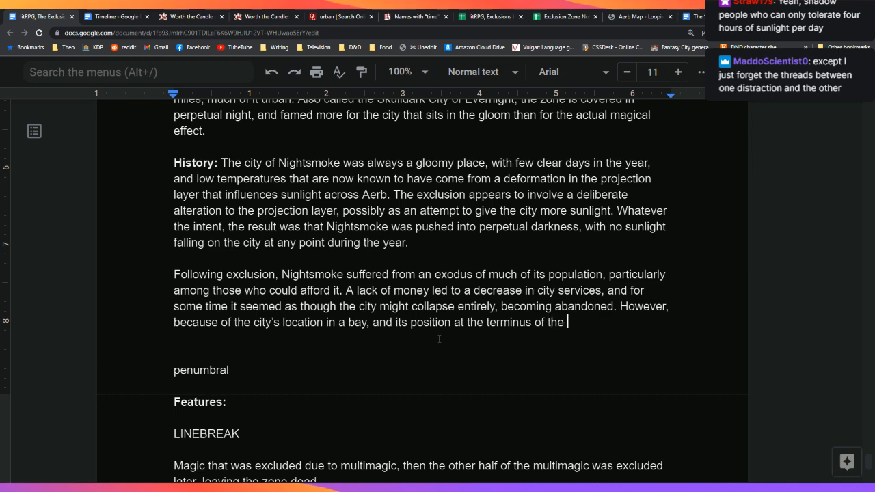
click(632, 17)
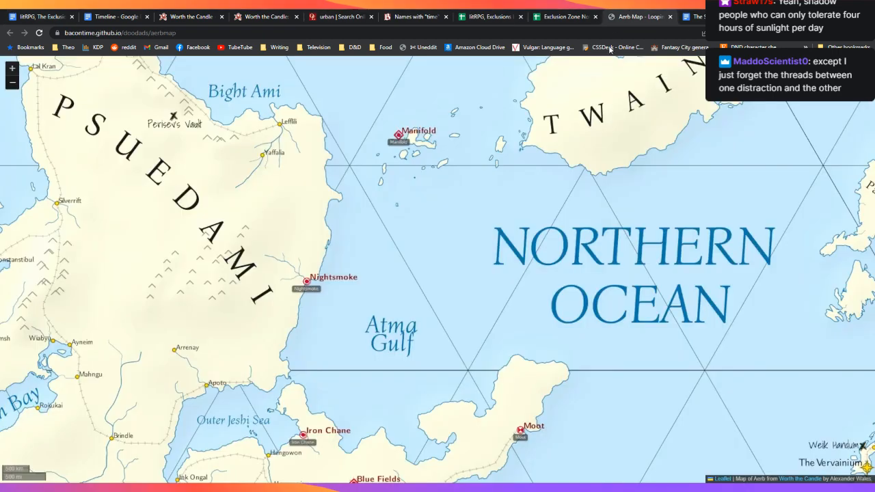
Step: Pan the Aerb map around Nightsmoke, then go back to the Nightsmoke document
drag(287, 270, 326, 271)
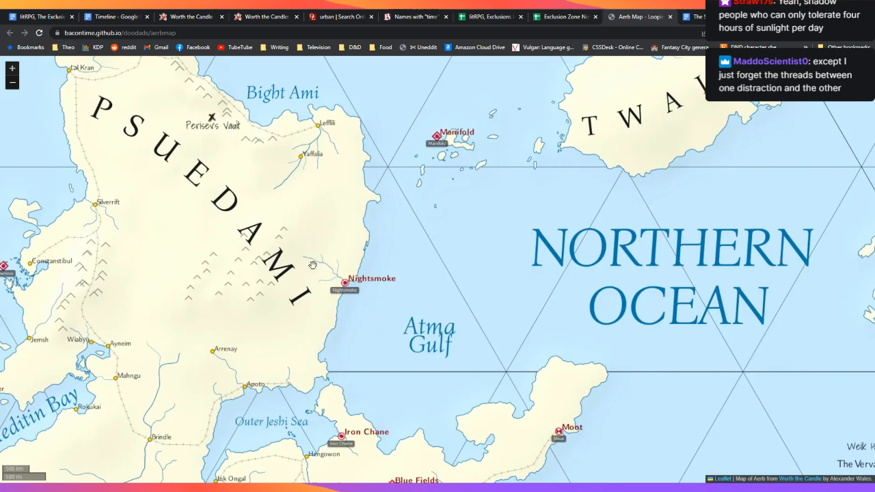
click(47, 13)
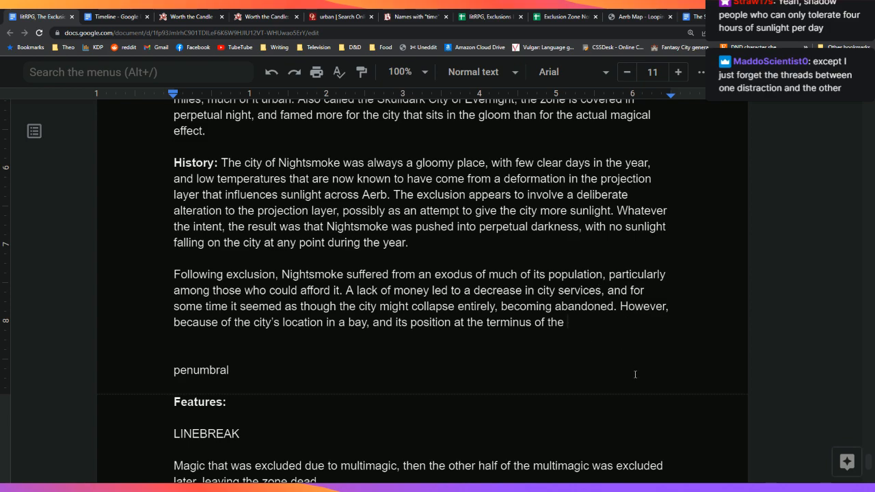
Step: Continue with 'Edgewater River, the city hobbled along, maintaining a steady population after the initial crash.'
text(Edgewater Riber,)
key(BackSpace)
key(BackSpace)
key(BackSpace)
key(BackSpace)
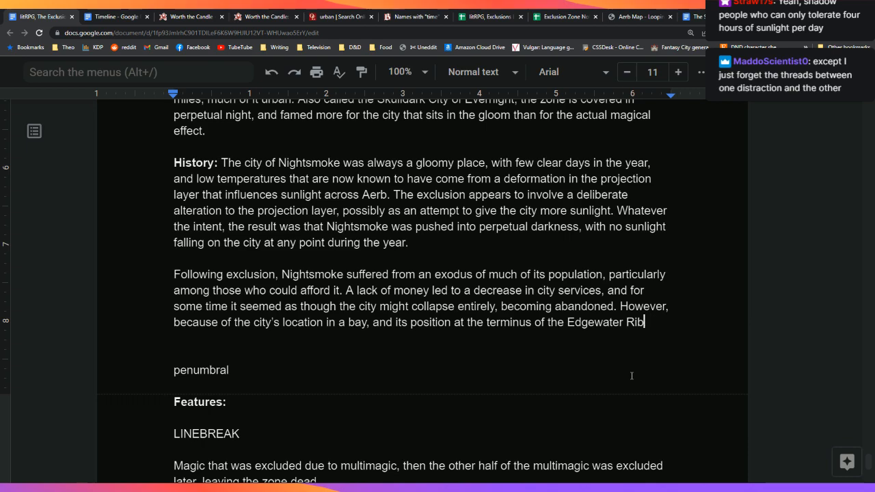
text(ver, the ci)
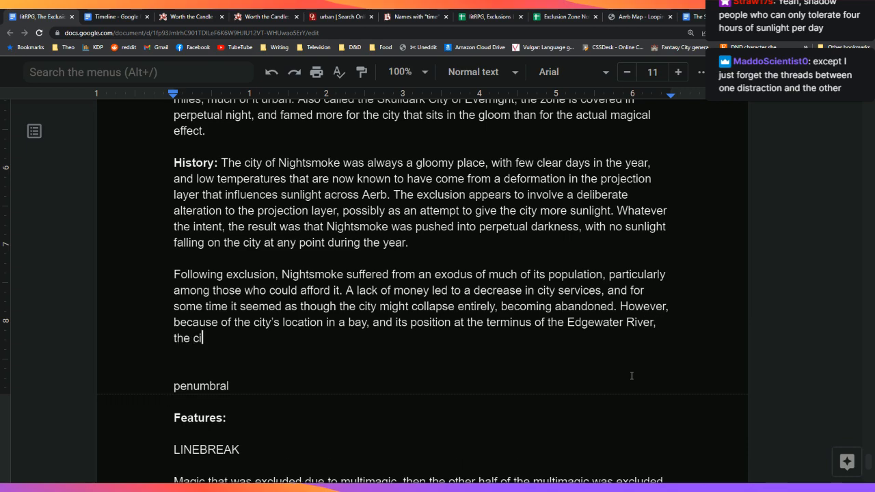
text(ty hobbled )
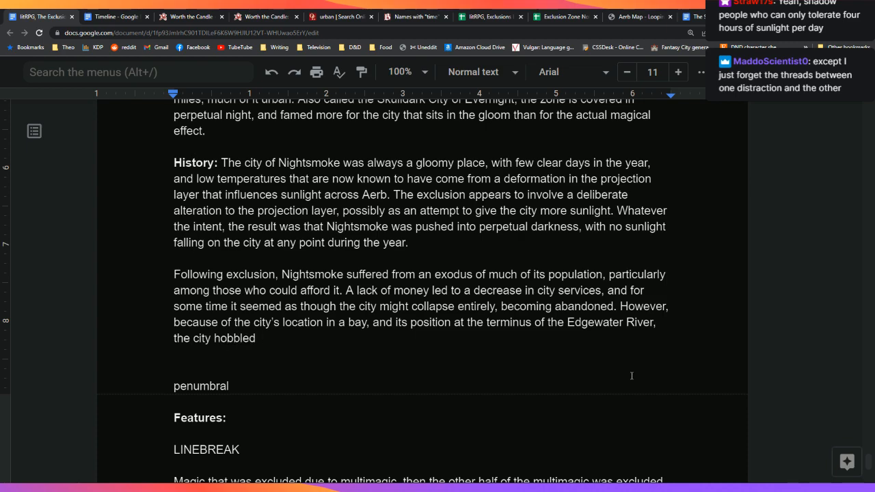
text(along, main)
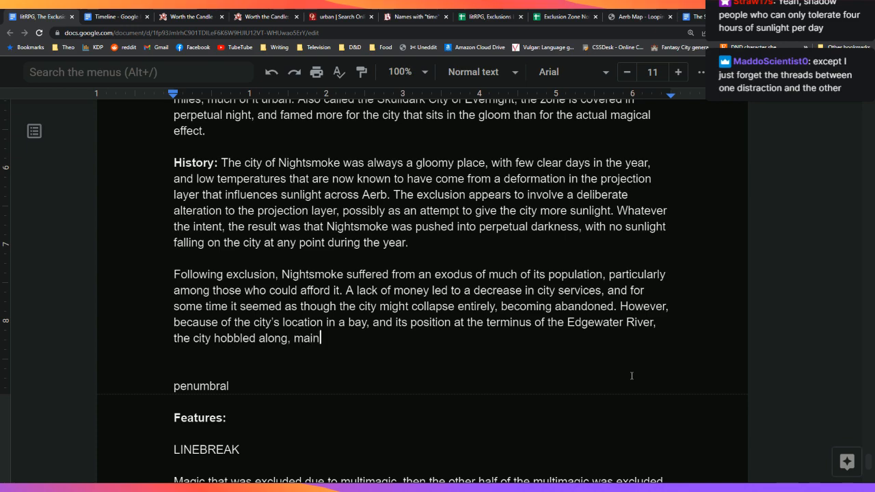
text(taining a ste)
key(BackSpace)
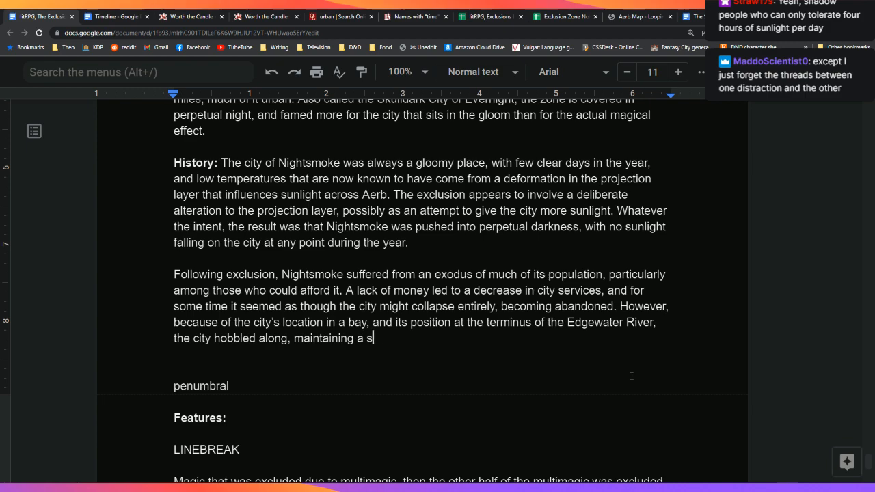
text(teady popu)
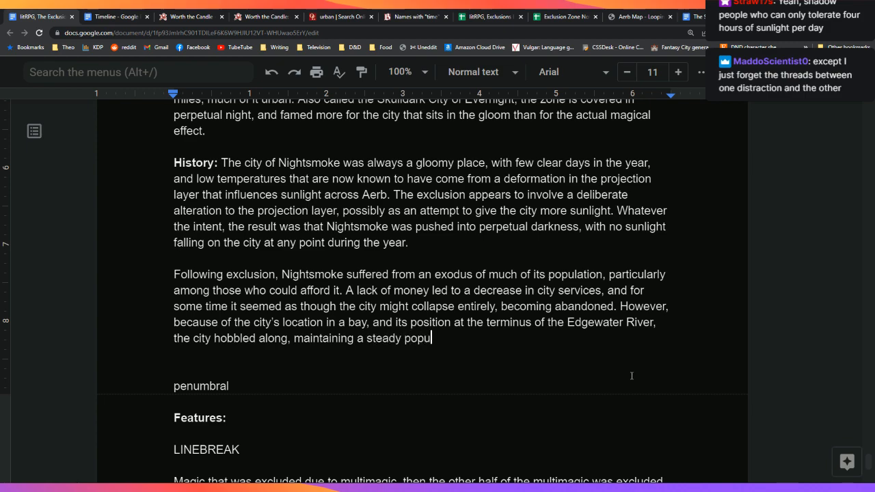
text(lation after the initial )
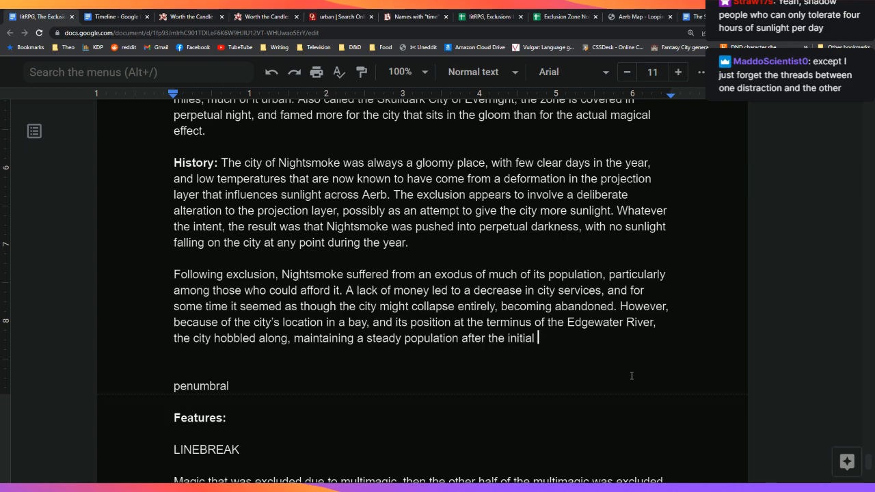
text(crash. During the Int)
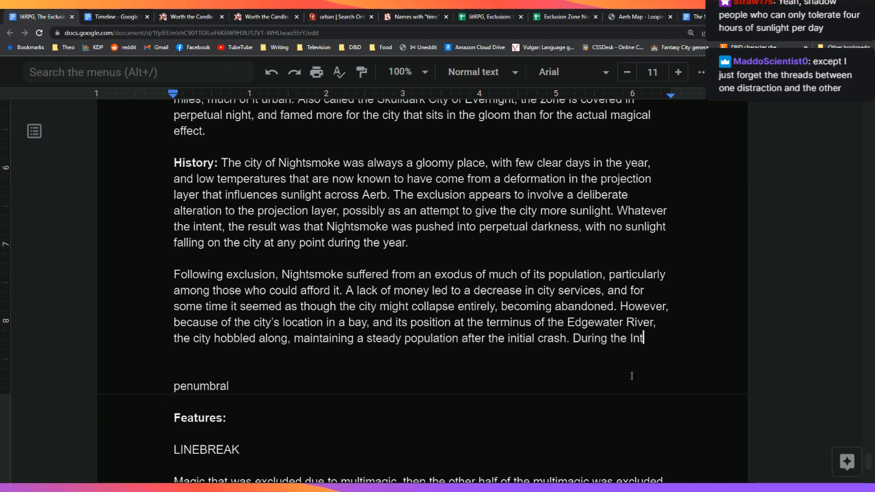
Step: Add 'During the Internecine Wars, the city became a city-state, divorcing itself from the', fixing 'Internecine' spelling
text(erneciene)
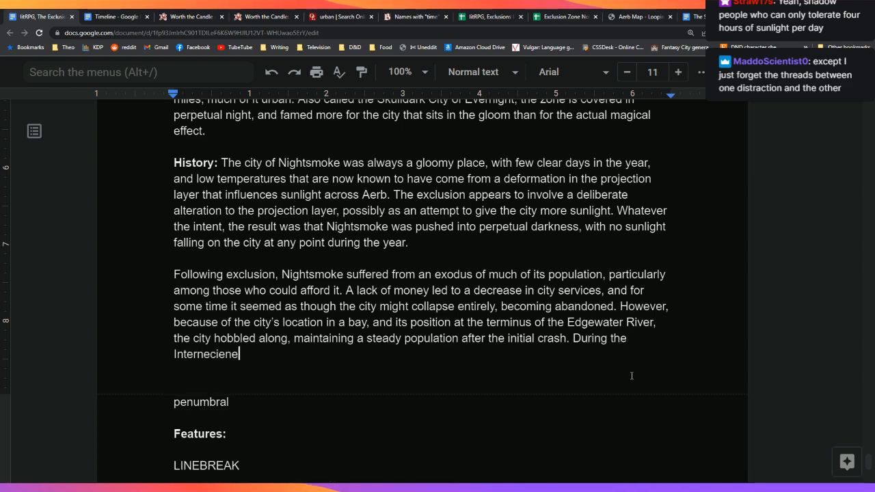
key(Left)
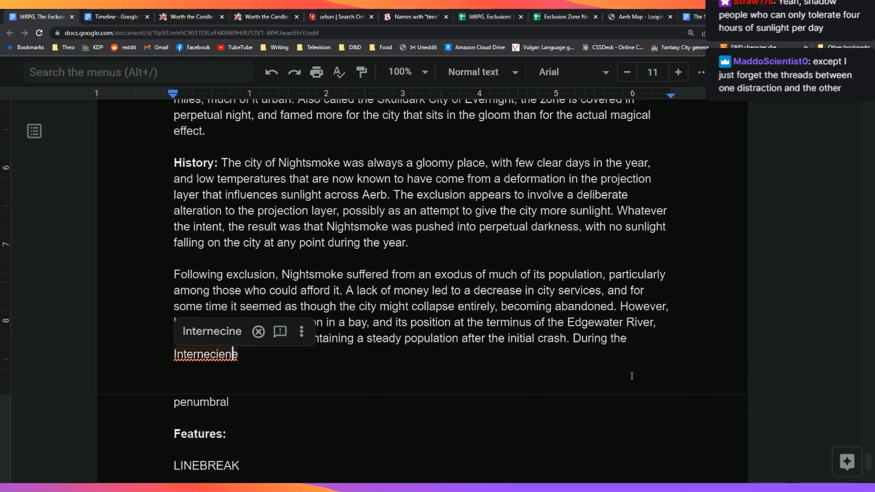
key(Tab)
key(Return)
key(Right)
key(Left)
text(Wa)
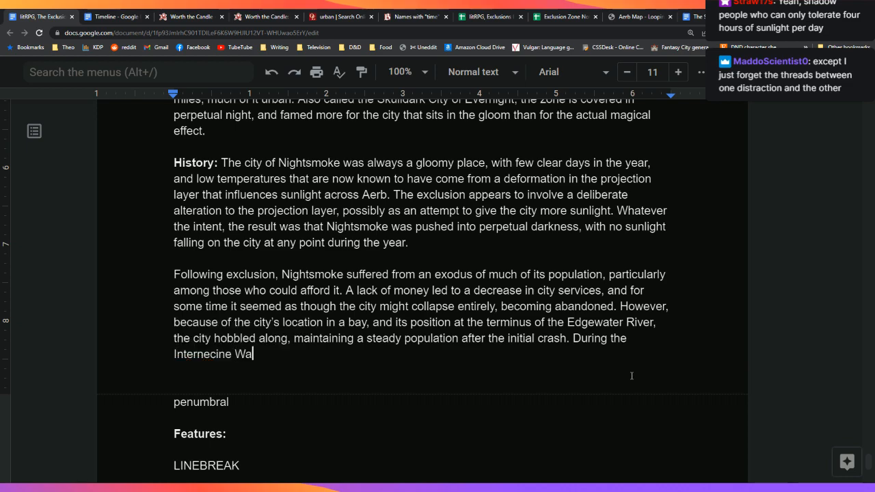
text(rs, the city )
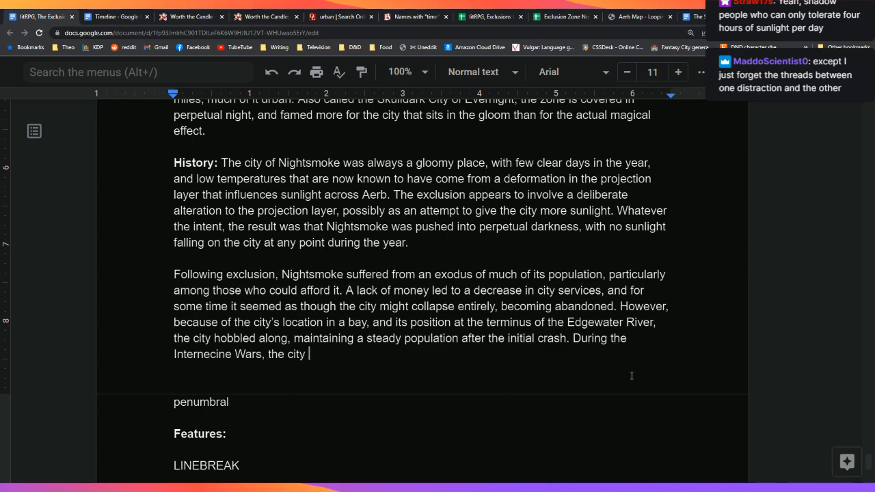
text(became a city-state)
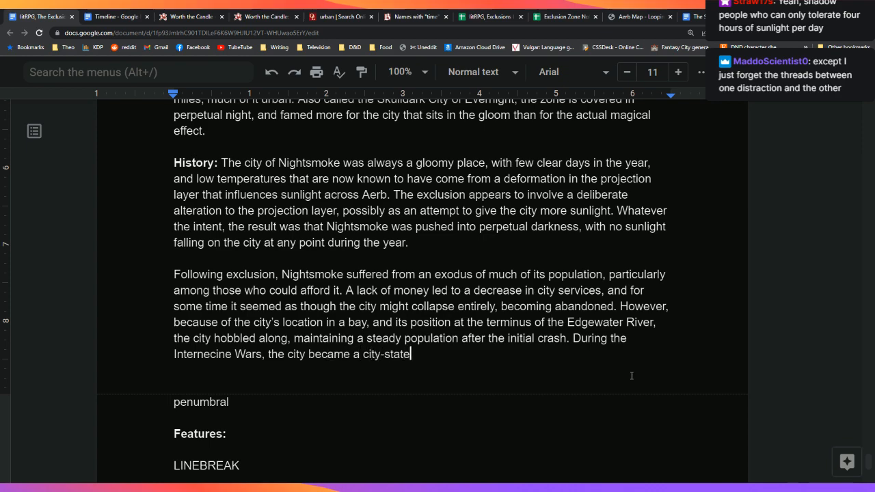
text(, divorcing )
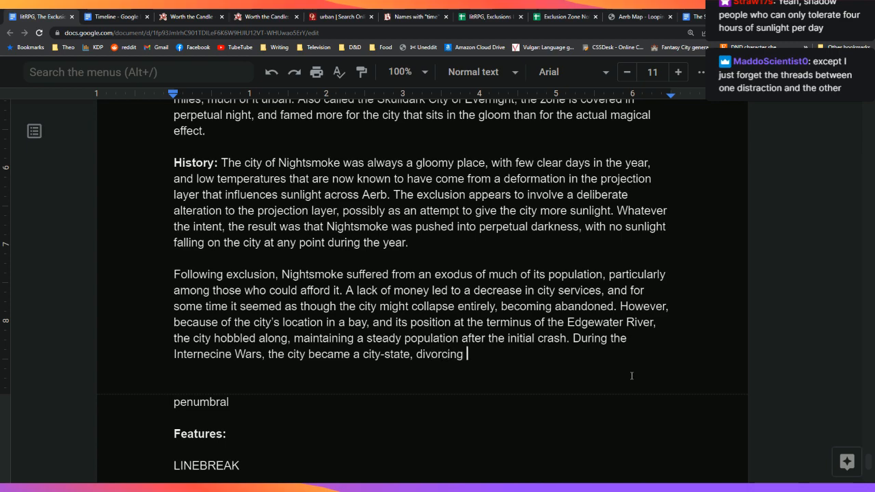
text(itself from the)
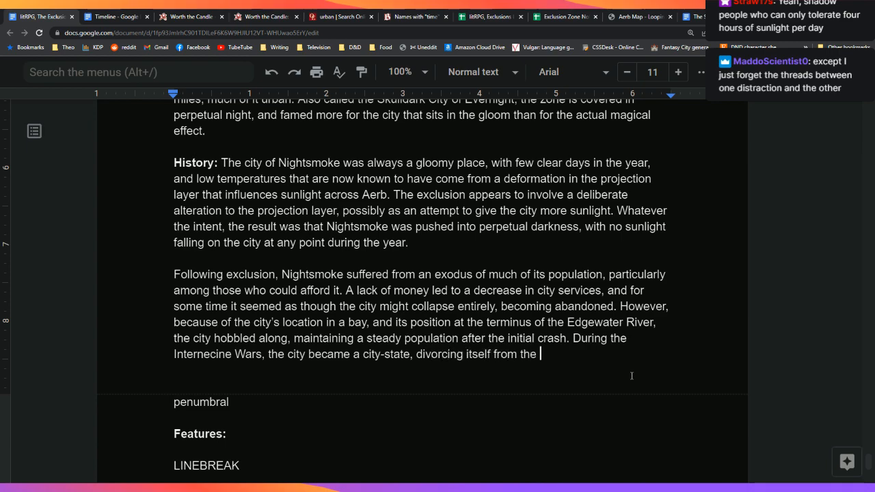
key(Down)
key(Down)
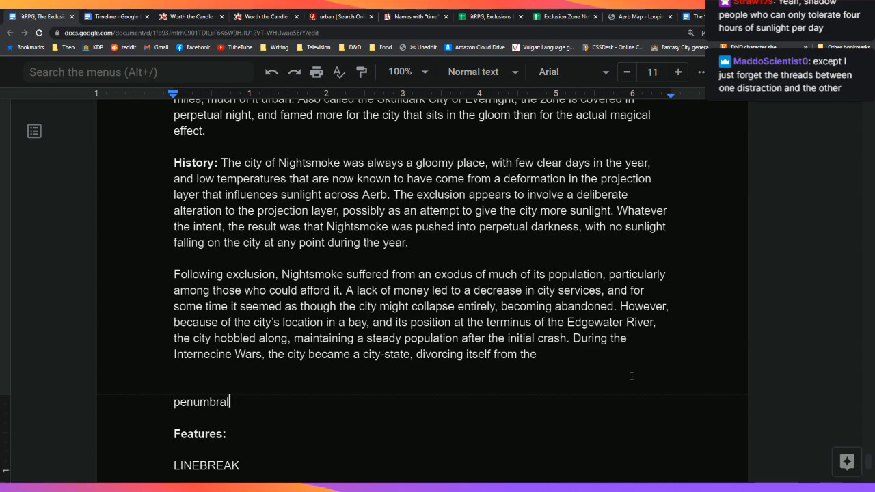
Step: Delete the leftover 'penumbral' note below the History paragraph
key(shift+Home)
key(BackSpace)
key(BackSpace)
key(BackSpace)
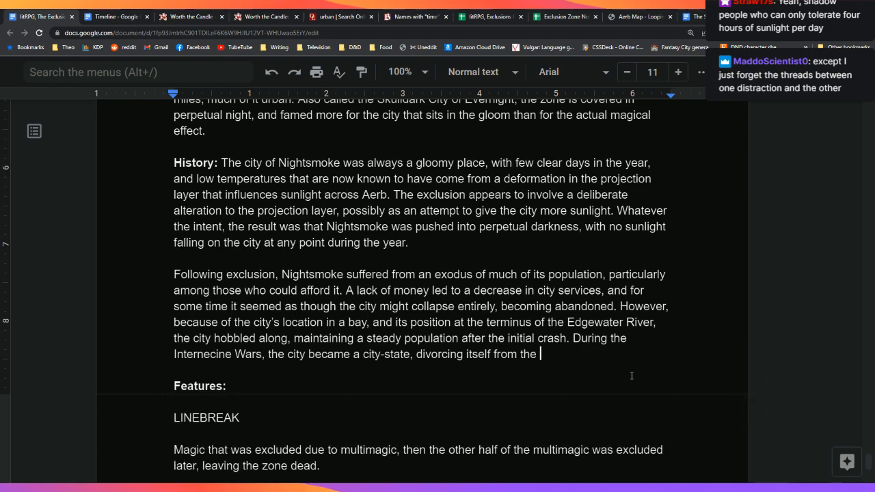
key(Down)
key(Up)
Step: Add a '[TODO: ]minor exclusion, debated' note line below the History paragraph
key(Return)
key(Return)
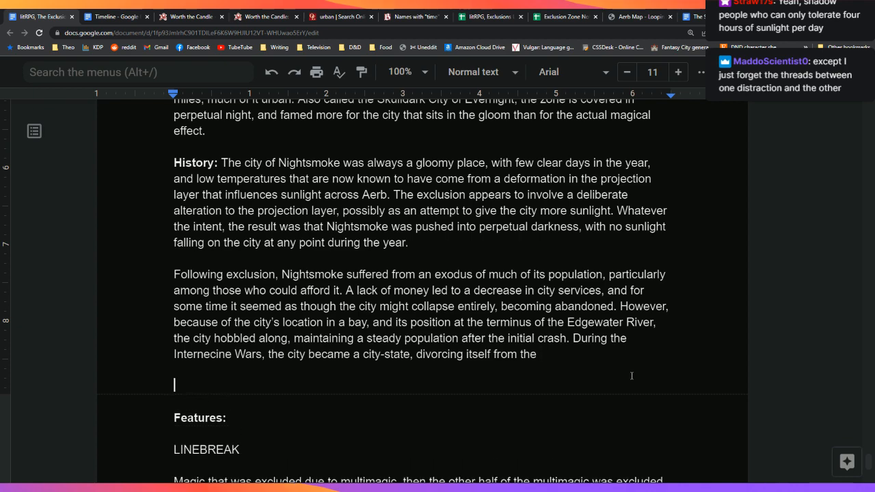
key(Return)
text([TODO: )
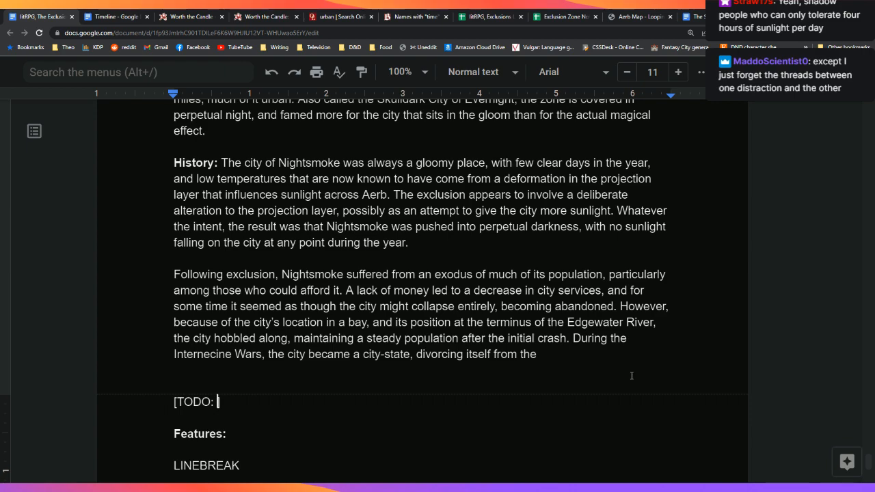
text(]minor exclu)
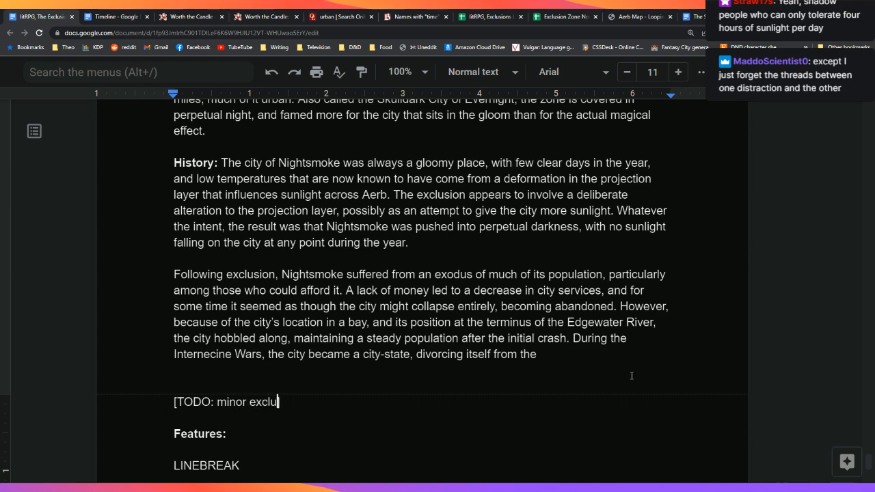
text(sion, deba)
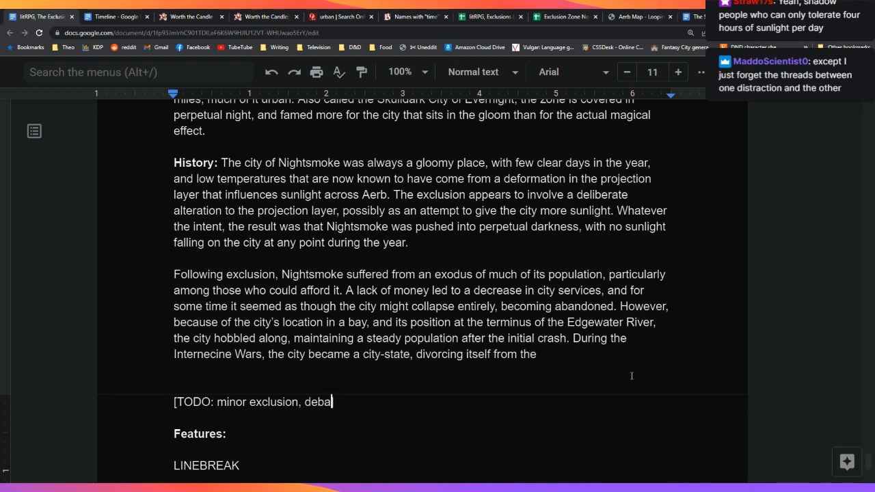
text(ted)
key(Up)
key(Left)
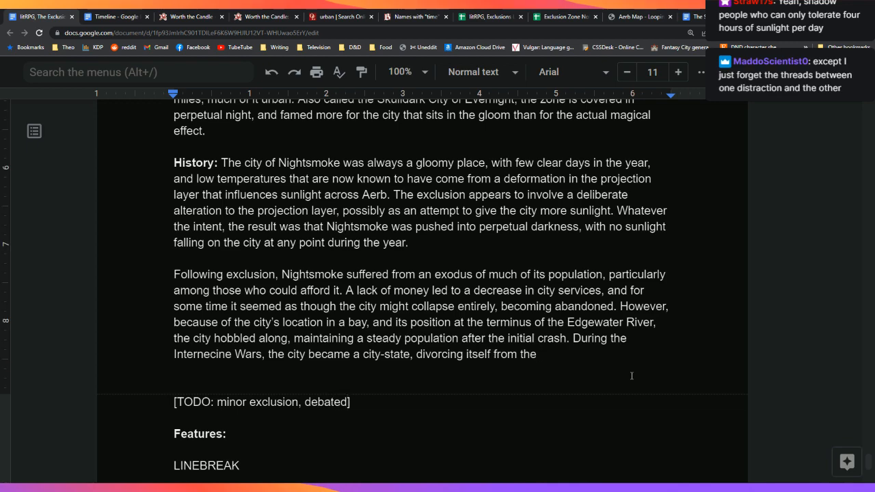
Step: Finish the Internecine Wars sentence with 'surrounding kingdom.'
text(surrounding i)
key(BackSpace)
text(k)
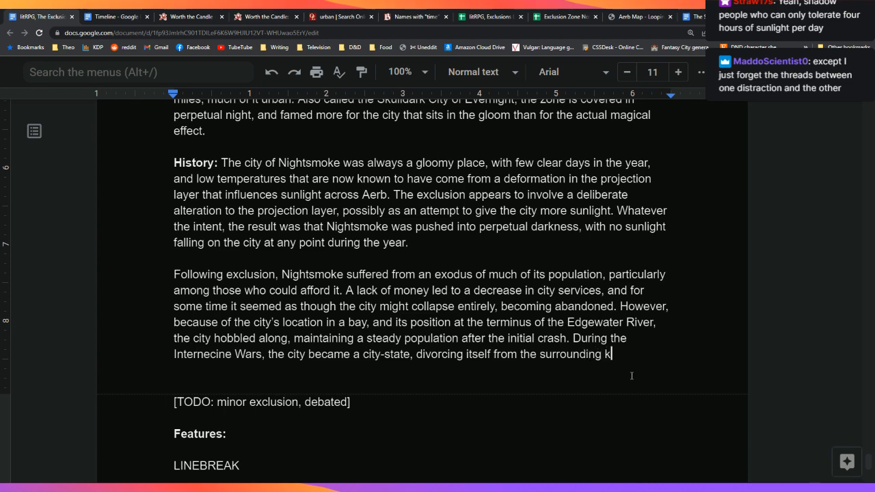
text(ingdom.)
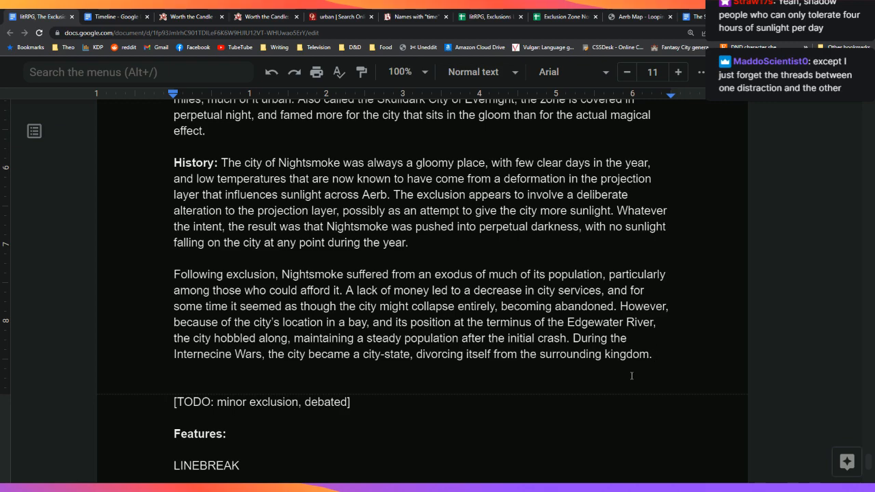
key(Down)
key(Up)
Step: Write that Nightsmoke's relations with surrounding polities are fraught over crime and institutional, social, or cultural diseases
key(Return)
key(Return)
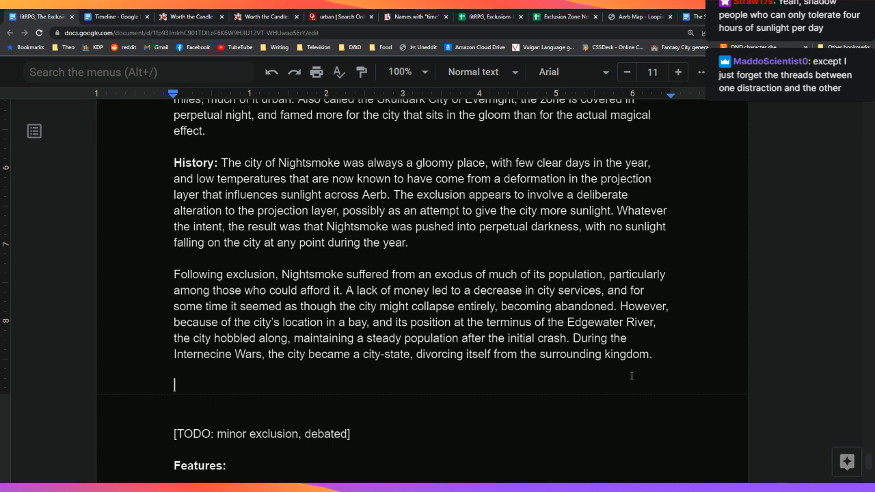
text(Nightsmo)
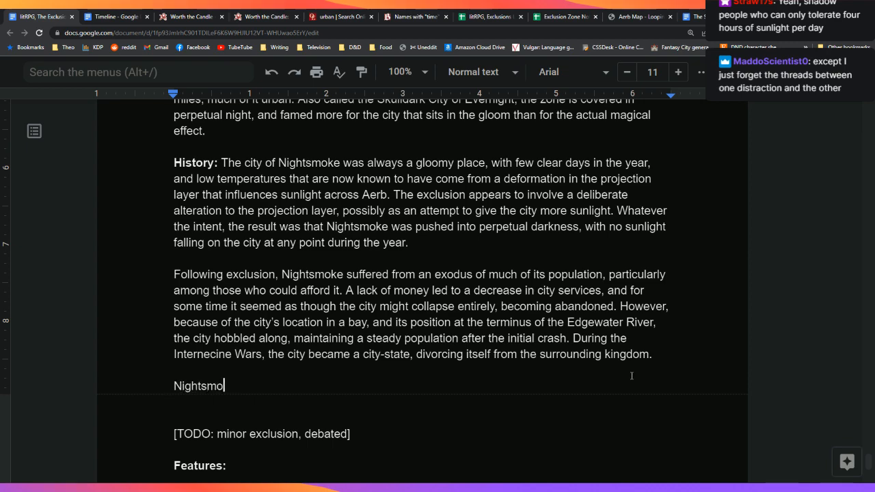
text(ke's relationship with the )
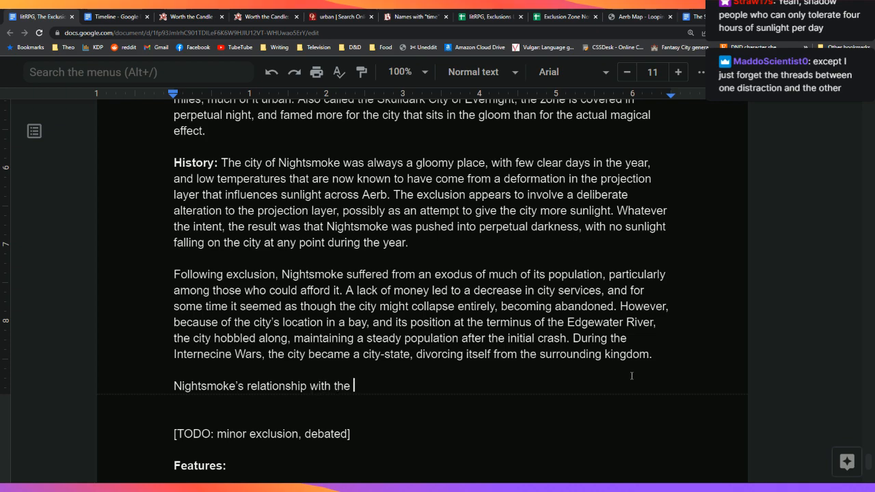
text(surrounding )
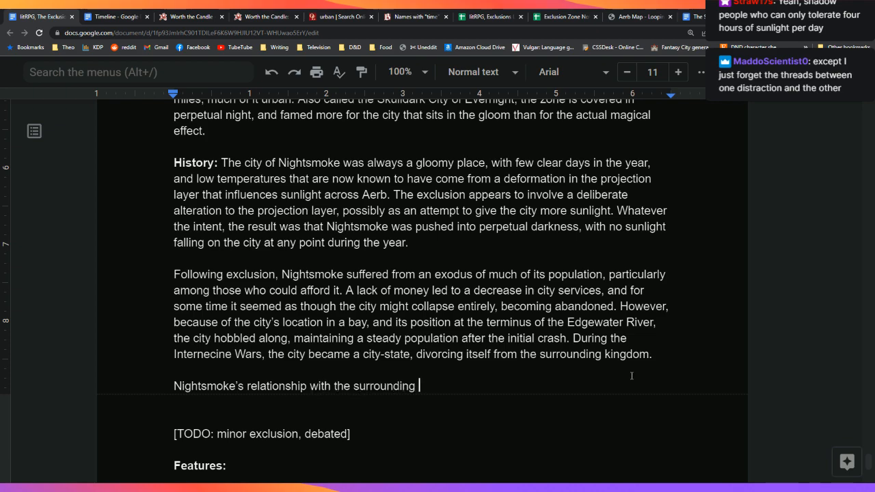
text(polities and)
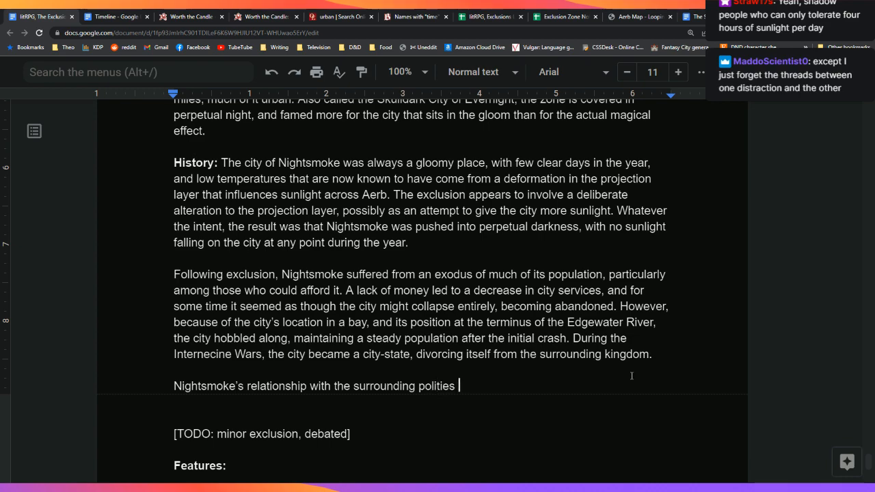
key(BackSpace)
key(BackSpace)
key(BackSpace)
key(BackSpace)
text(has often b)
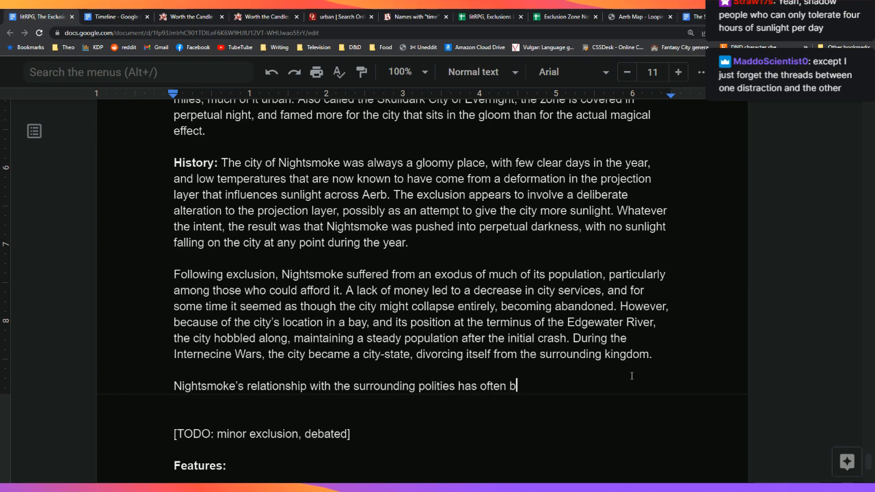
text(een fraught, largely diu)
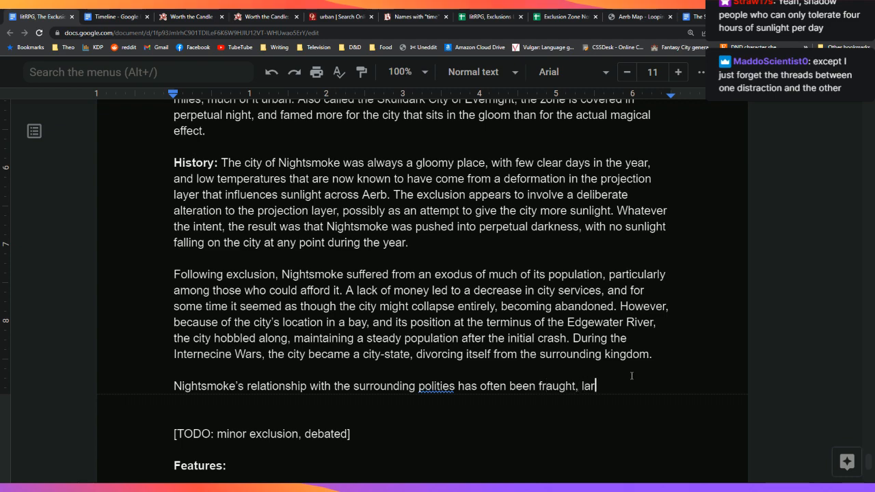
key(BackSpace)
key(BackSpace)
text(ue to the high )
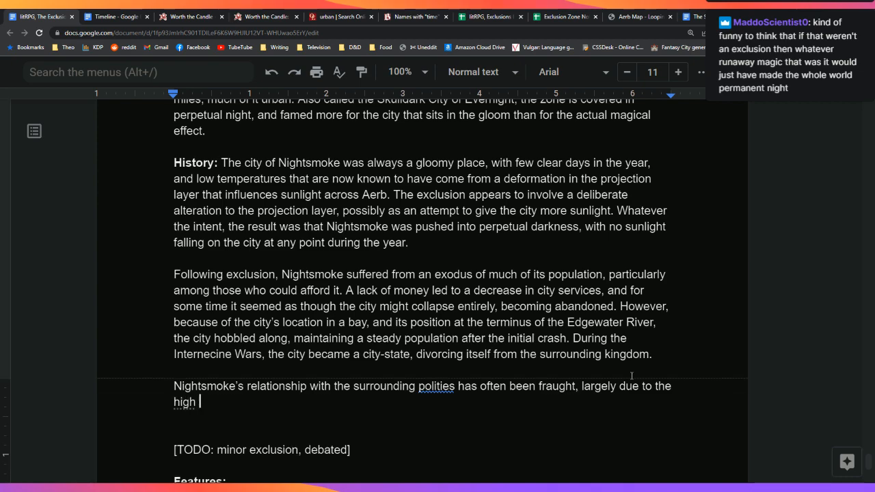
text(rates of crimes.)
key(BackSpace)
key(BackSpace)
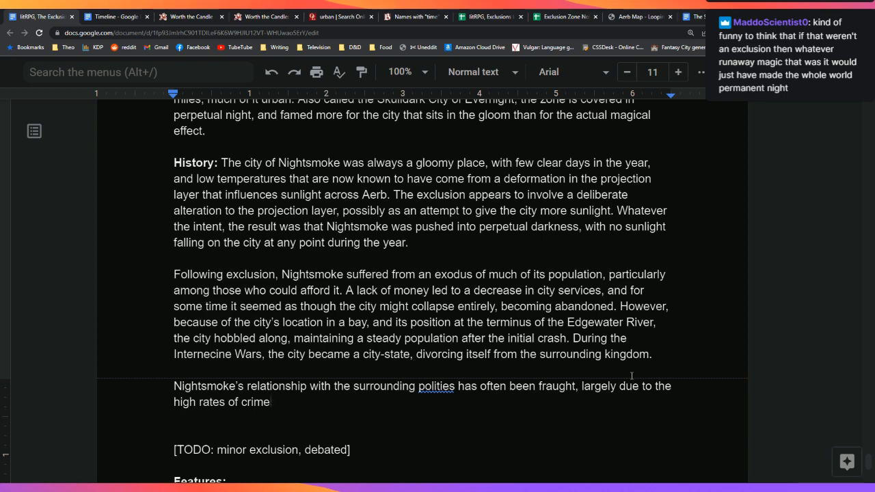
text(and the idea that )
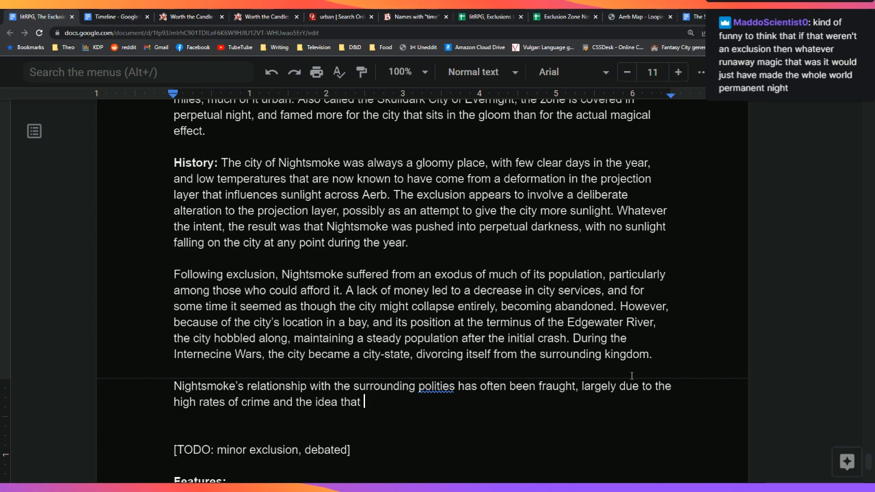
text(the city has institutional or)
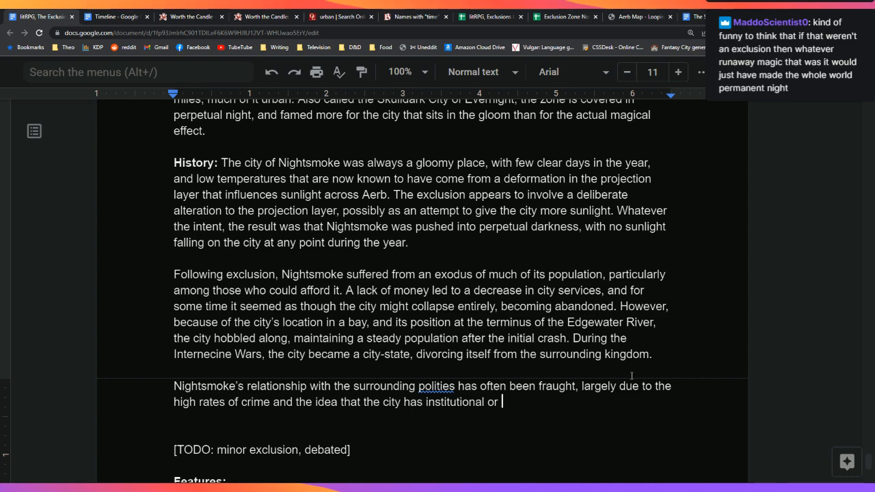
key(BackSpace)
key(BackSpace)
key(BackSpace)
key(BackSpace)
text(, social, or cultural )
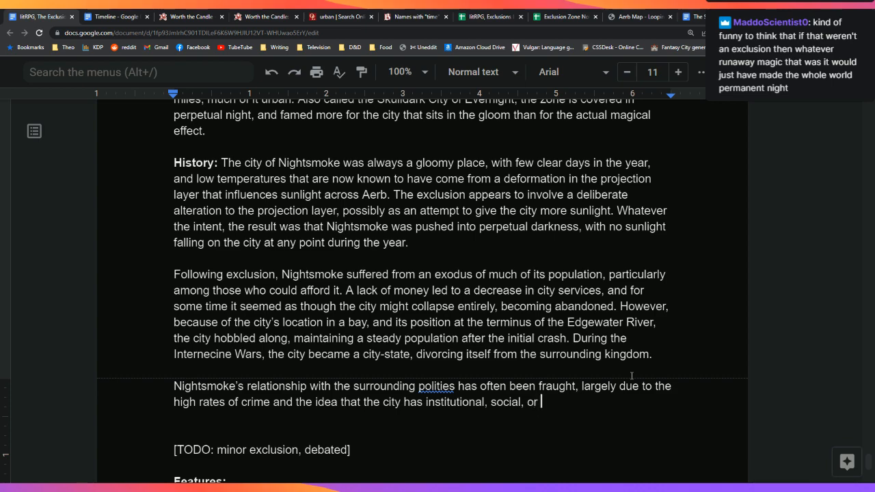
text(disease.)
key(BackSpace)
text(s.)
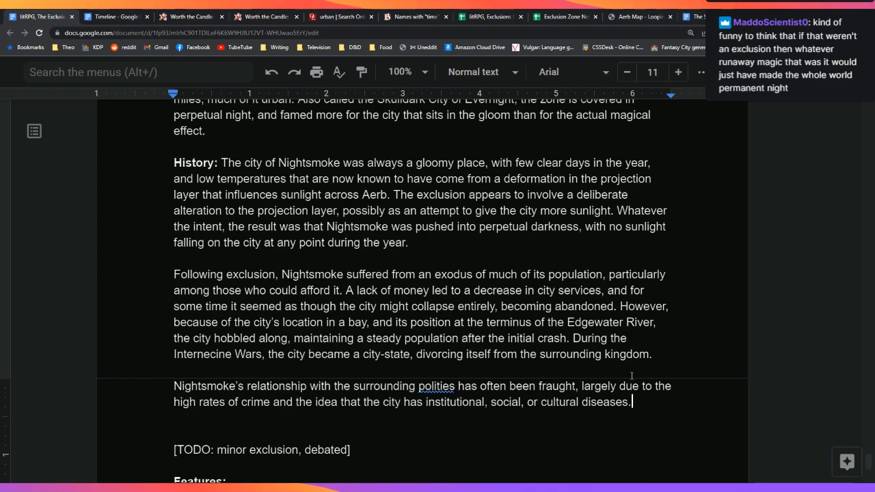
Step: Keep 'polities' over the 'politics' suggestion and end the sentence with 'which it spreads to elsewhere.'
key(Down)
key(Down)
key(Down)
key(Down)
key(Down)
key(Up)
key(Up)
key(Up)
key(Up)
key(Up)
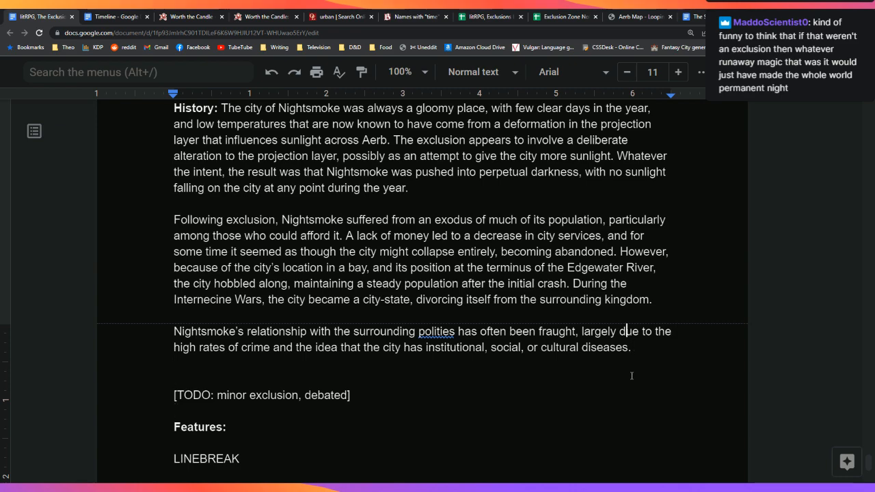
key(ctrl+Left)
key(ctrl+Left)
key(ctrl+Left)
key(ctrl+Left)
key(ctrl+Left)
key(ctrl+Left)
key(ctrl+Left)
key(Right)
key(Right)
key(Right)
key(Right)
key(Right)
key(Right)
key(ctrl+Right)
key(ctrl+Right)
key(Left)
key(ctrl+Left)
key(Left)
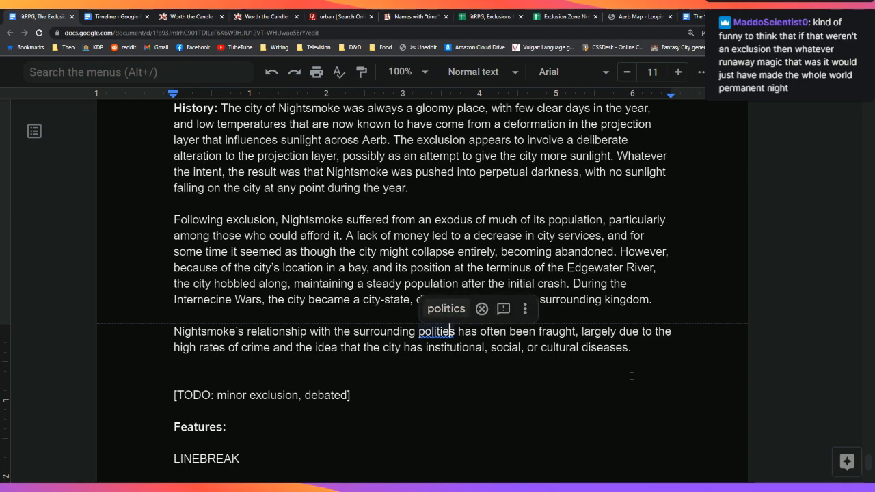
click(482, 309)
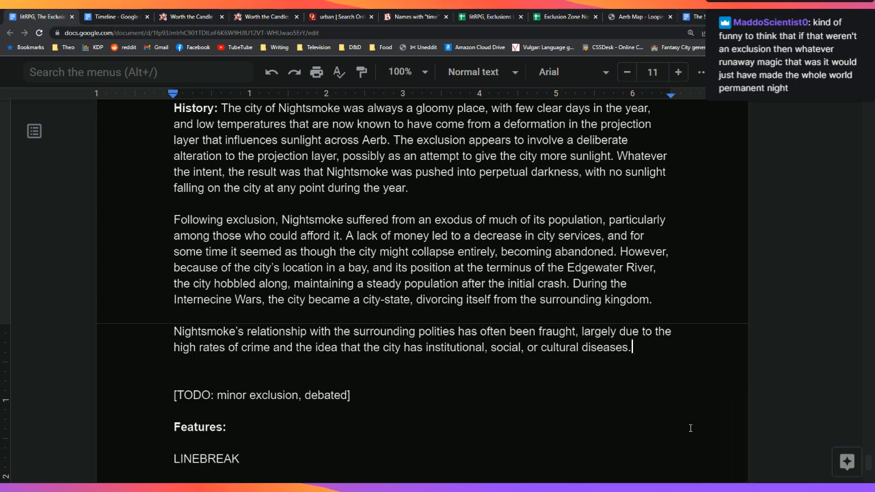
key(BackSpace)
text(which it spreads to )
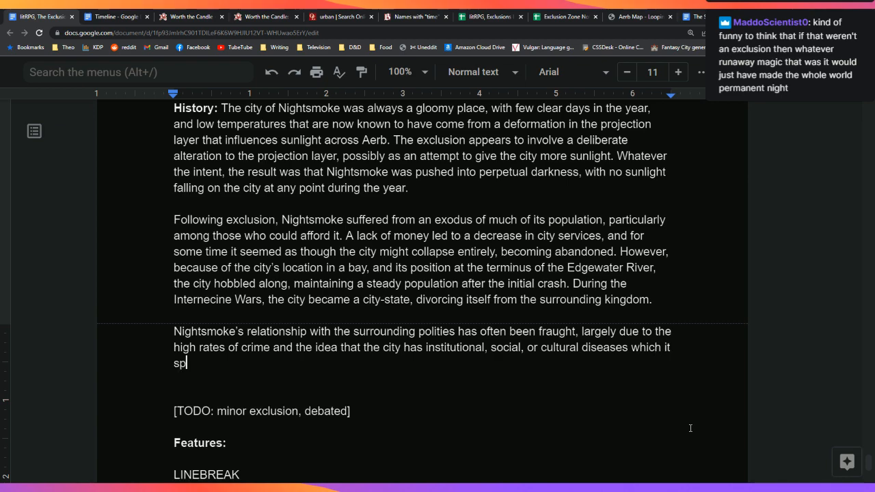
text(elsewhere.)
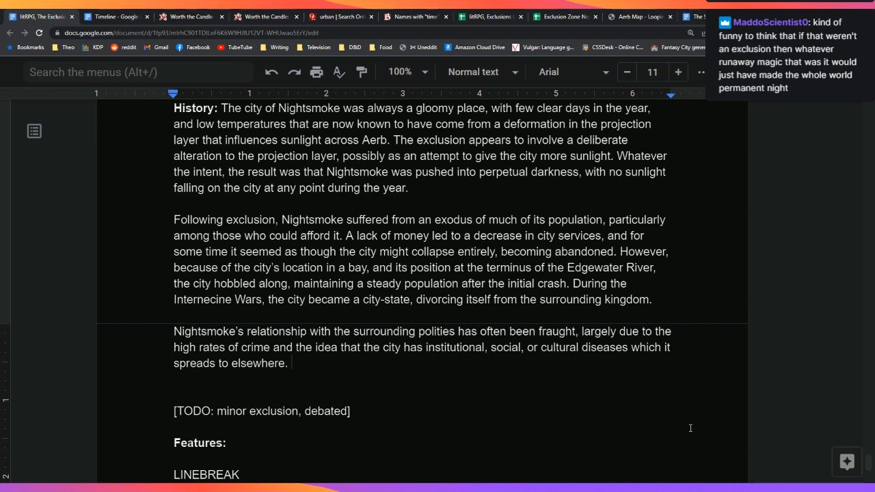
Step: After 'elsewhere.' begin a new sentence, 'The lack of sunlight'
text(S)
key(BackSpace)
text(Sh)
key(BackSpace)
key(BackSpace)
key(BackSpace)
text(The lack of suin)
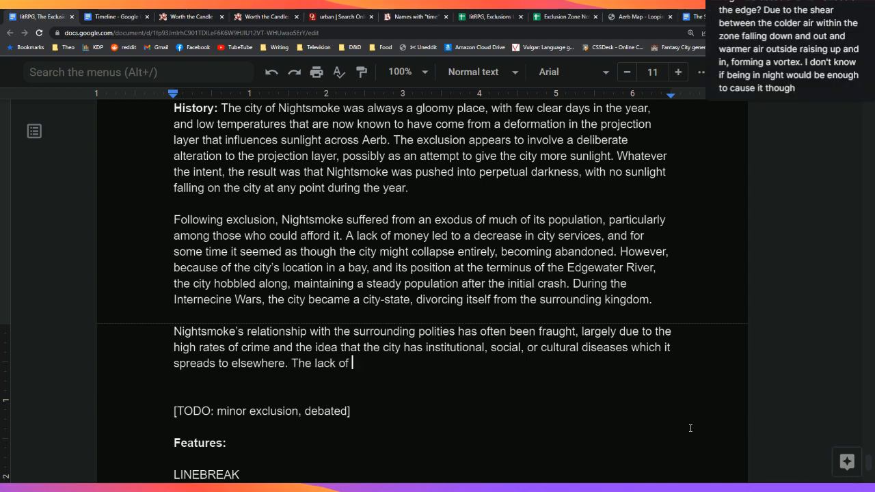
key(BackSpace)
key(BackSpace)
text(nlight)
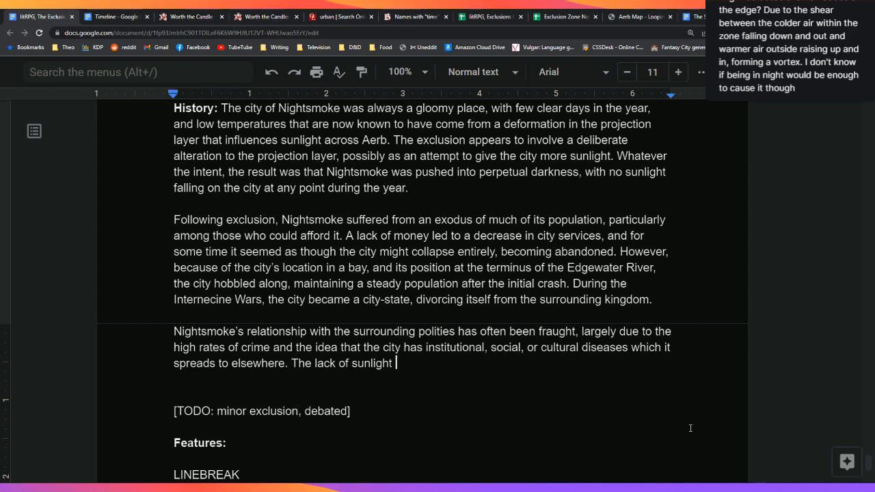
key(Down)
key(Down)
key(Down)
key(Down)
key(Down)
key(Down)
key(Up)
Step: Add '[TODO: investigate weather]' after 'Features:' and delete the 'The lack of sunlight' fragment
text([TODO)
key(BackSpace)
text(: )
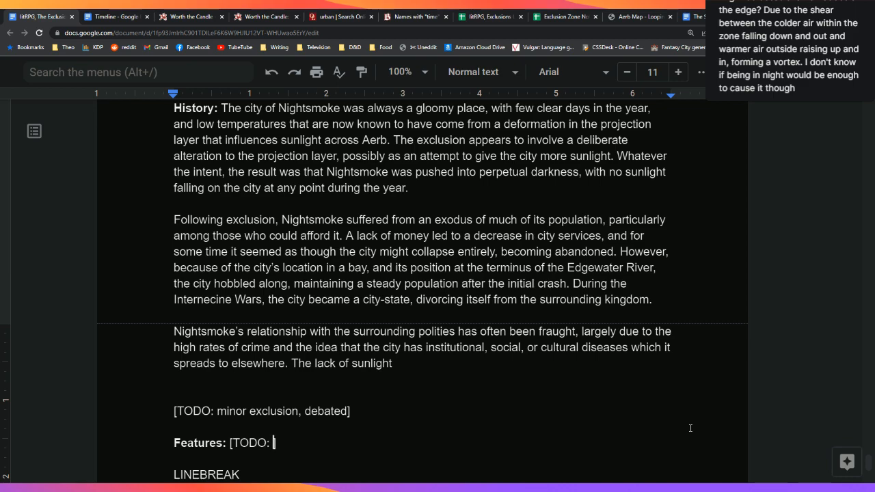
text(investig)
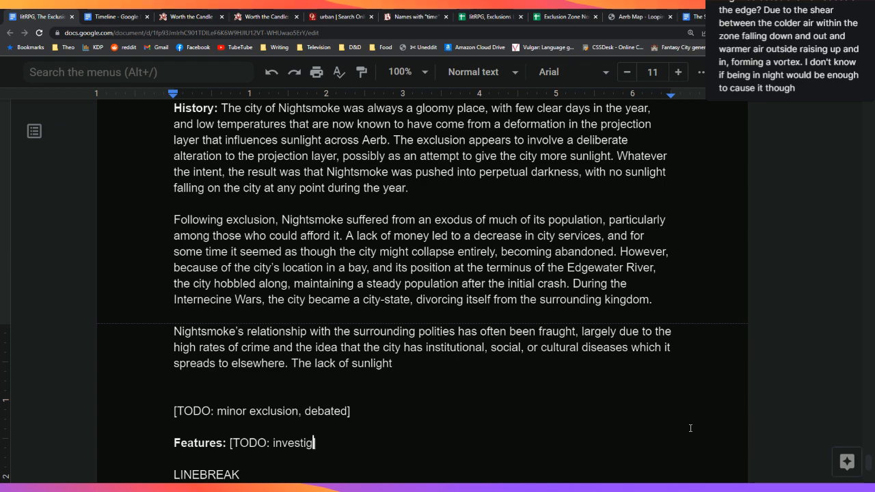
text(ate weather)
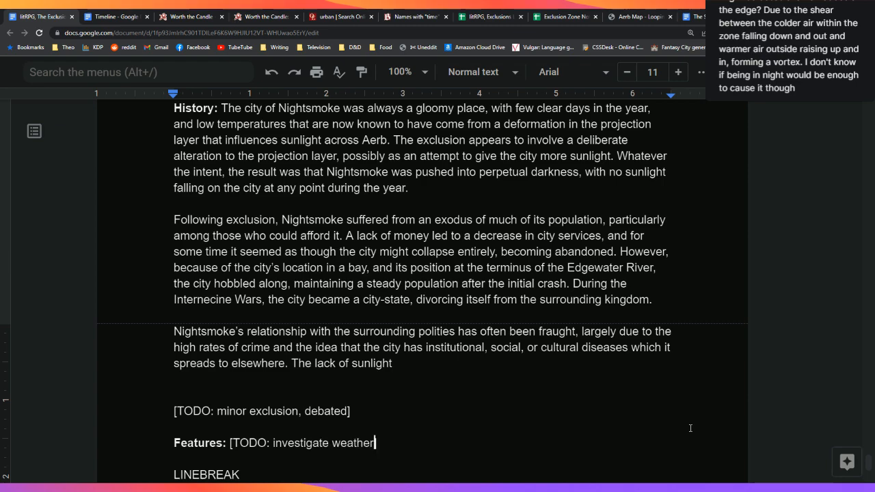
text(])
key(Up)
key(Up)
key(Up)
key(Up)
key(Up)
key(End)
key(BackSpace)
key(BackSpace)
key(BackSpace)
key(BackSpace)
key(BackSpace)
key(BackSpace)
key(BackSpace)
key(BackSpace)
key(BackSpace)
key(BackSpace)
key(BackSpace)
key(BackSpace)
key(BackSpace)
key(BackSpace)
key(BackSpace)
key(BackSpace)
key(BackSpace)
key(BackSpace)
key(BackSpace)
key(BackSpace)
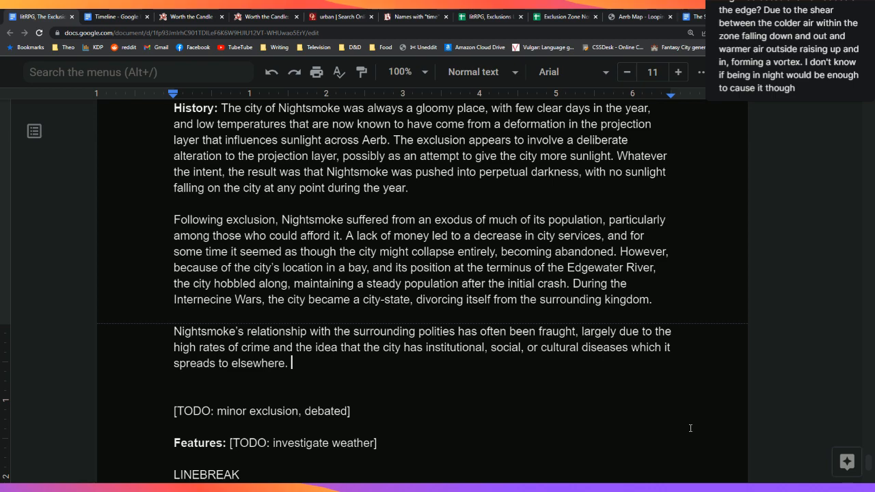
Step: Add the sentence 'Nightsmoke also has a history as one of the worst places in terms of'
text(Nightsmoke )
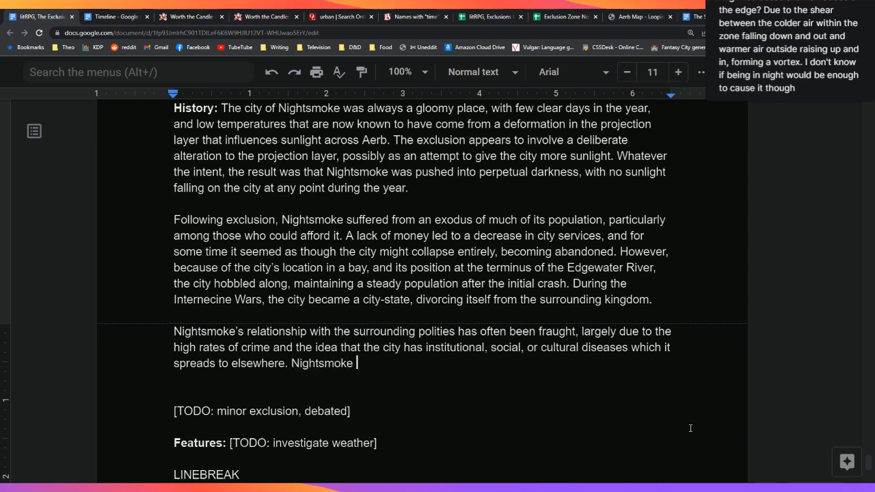
text(also has)
key(BackSpace)
key(BackSpace)
key(BackSpace)
text(also)
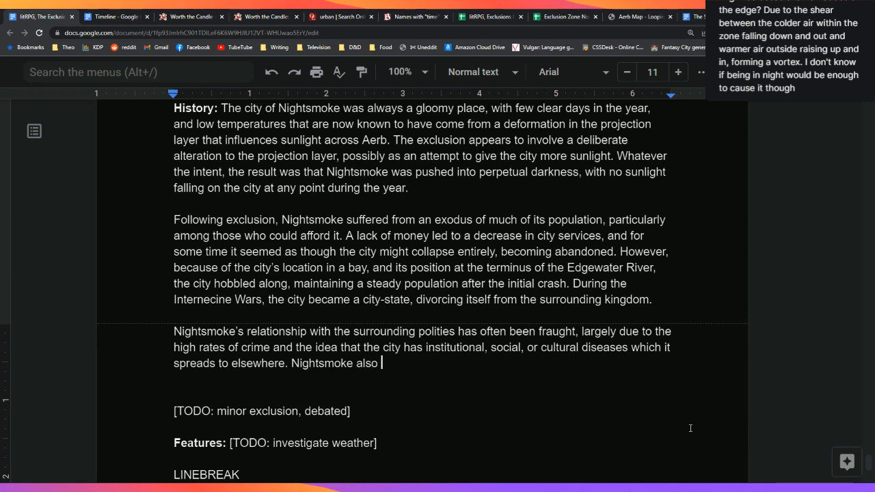
text( has a history as one)
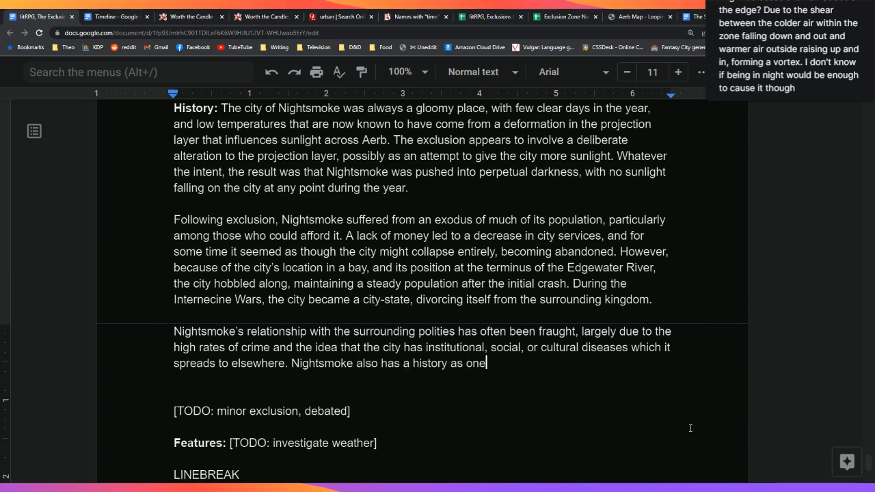
text( of the worst places)
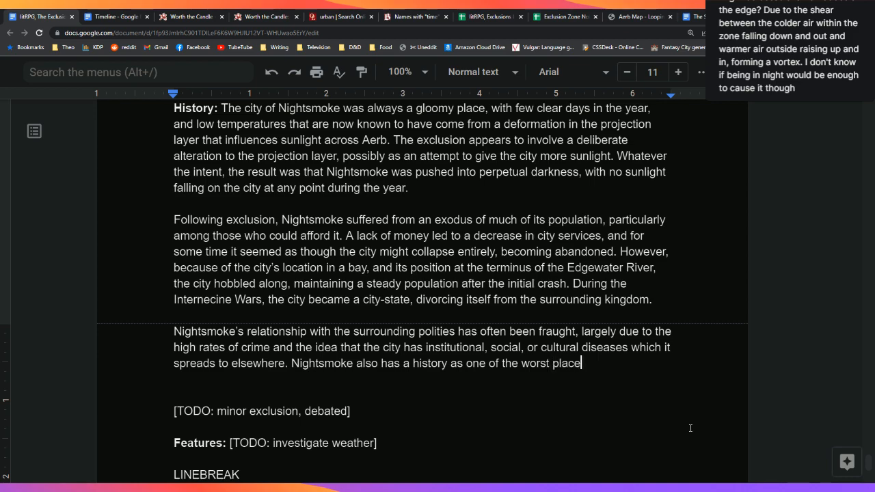
key(BackSpace)
text(s to live within Aerb,)
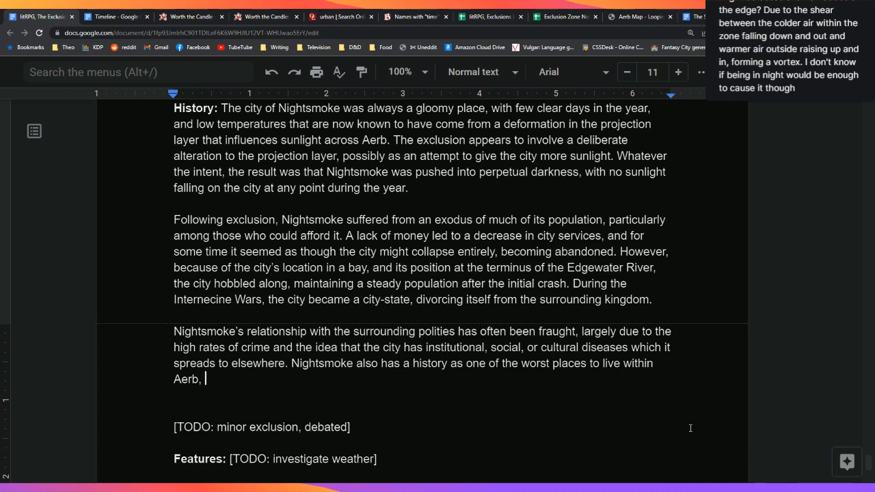
key(BackSpace)
key(BackSpace)
key(BackSpace)
key(BackSpace)
key(BackSpace)
key(BackSpace)
key(BackSpace)
key(BackSpace)
key(BackSpace)
key(BackSpace)
key(BackSpace)
key(BackSpace)
key(BackSpace)
key(BackSpace)
key(BackSpace)
key(BackSpace)
key(BackSpace)
key(BackSpace)
key(BackSpace)
key(BackSpace)
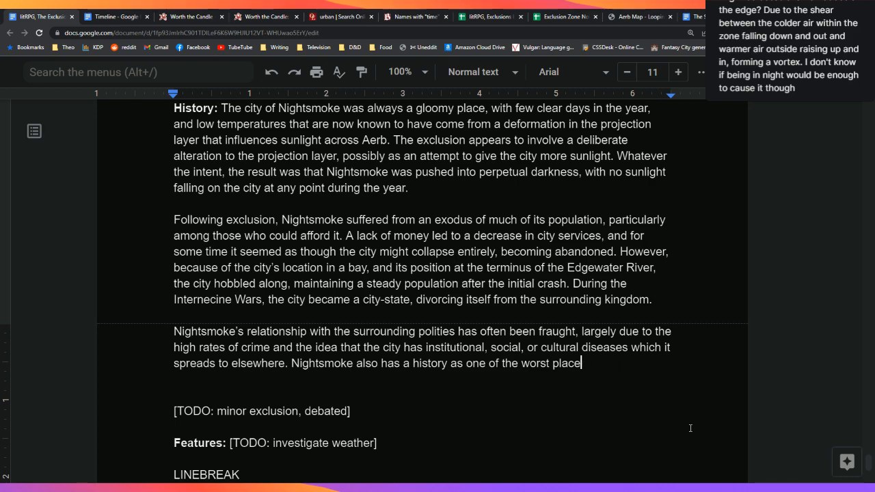
text(s in ter)
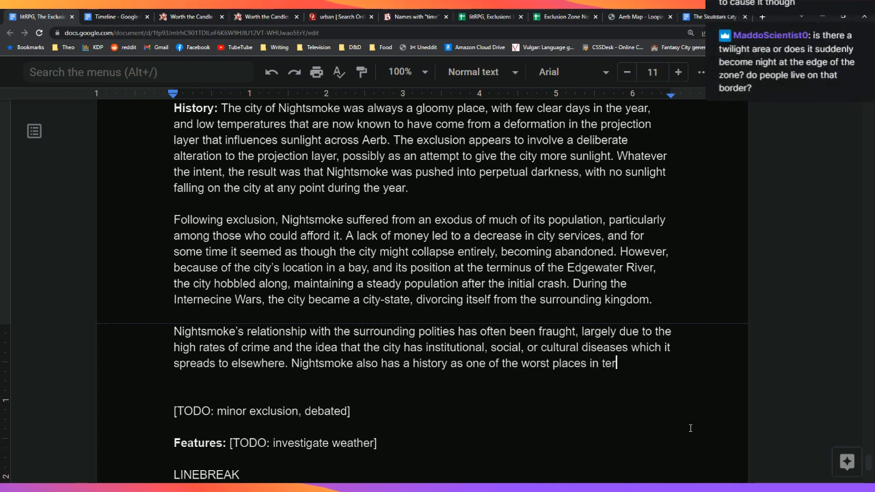
text(ms of)
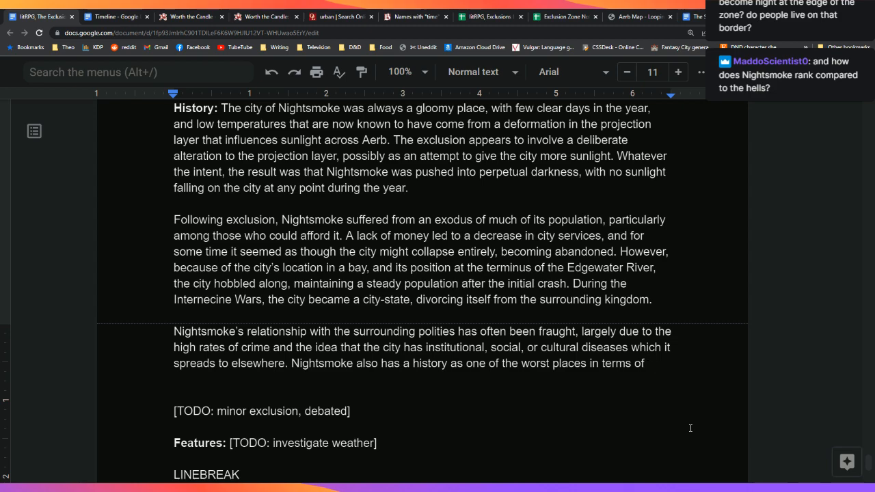
Step: Insert a '[TODO: describe border]' line directly below the Features line
click(691, 428)
key(Down)
key(Return)
text([)
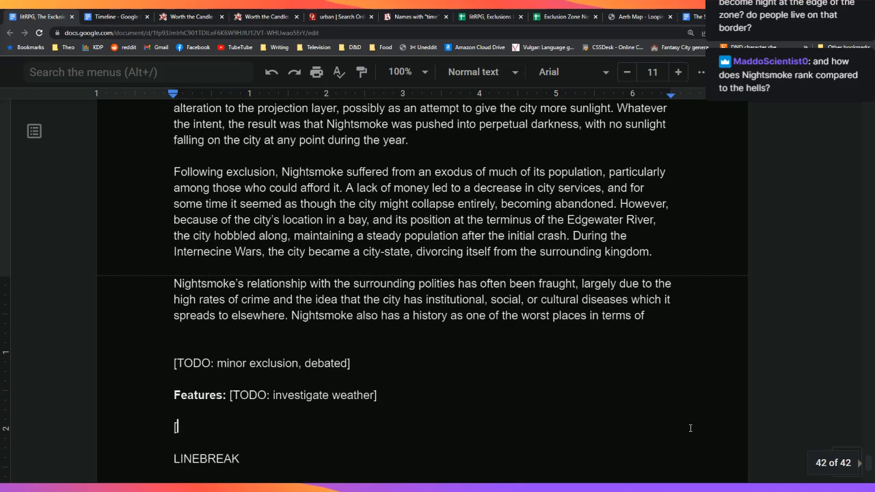
text(TODO: desc)
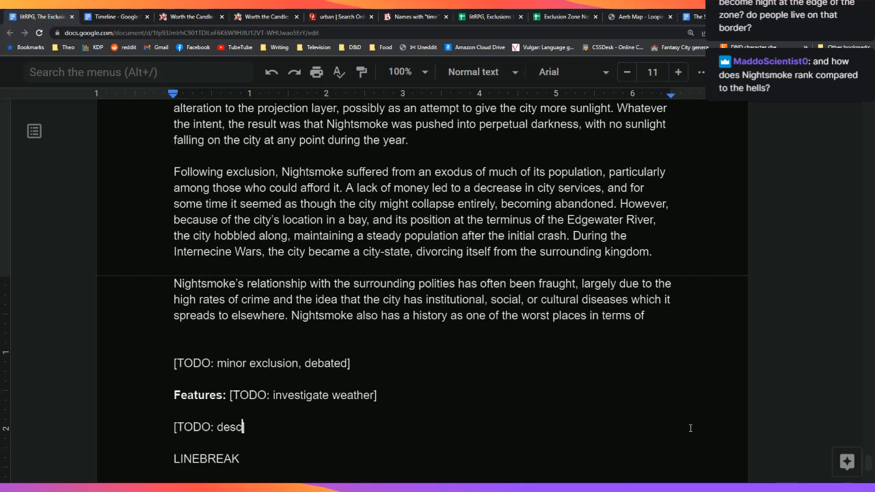
text(ribe border])
key(Up)
key(Up)
key(Up)
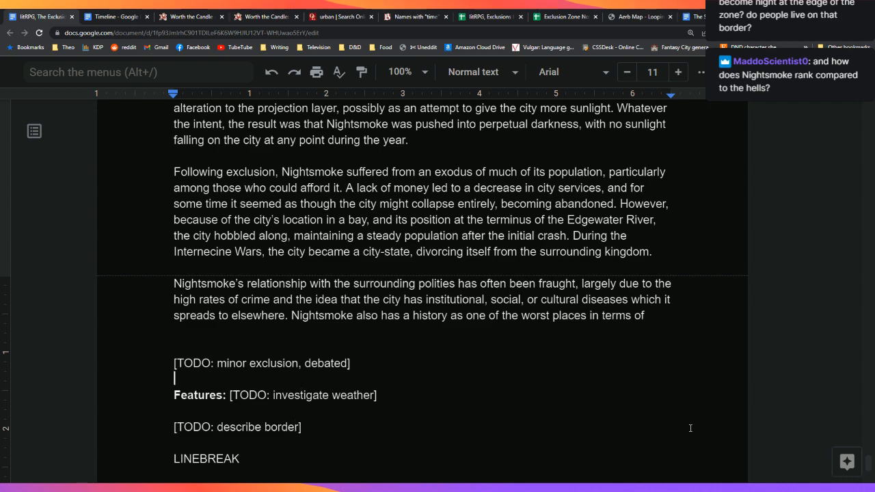
key(Left)
key(Left)
key(Left)
Step: Extend the sentence: worst in the world for mortal rights, trailing imperial law on corporal punishment, slavery
key(BackSpace)
key(BackSpace)
key(BackSpace)
key(BackSpace)
key(BackSpace)
key(BackSpace)
key(BackSpace)
key(BackSpace)
text(the wo)
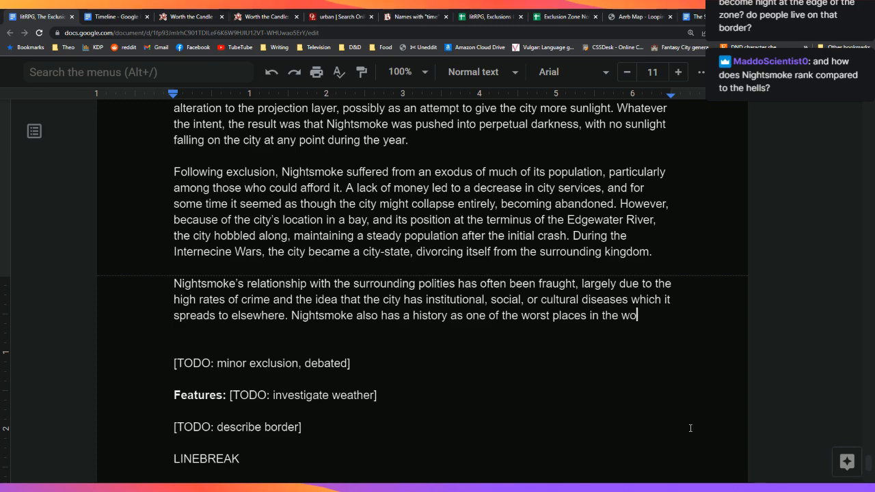
text(rld in terms of )
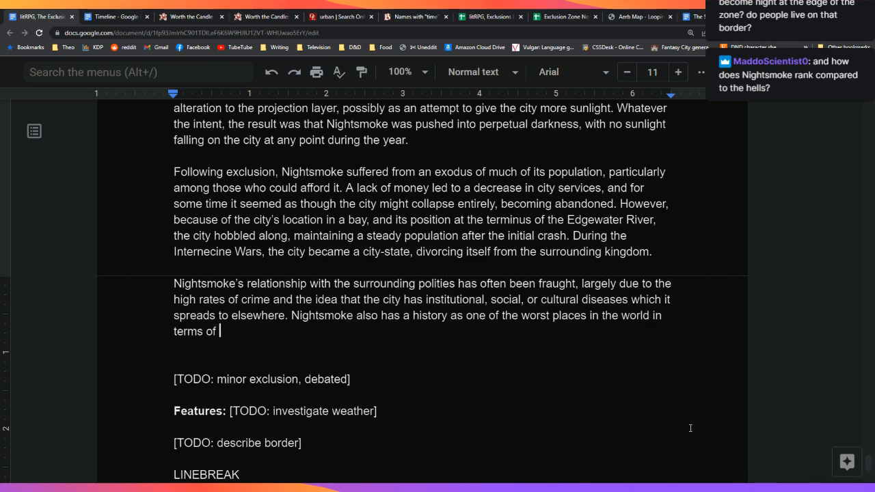
text(mortal rights,)
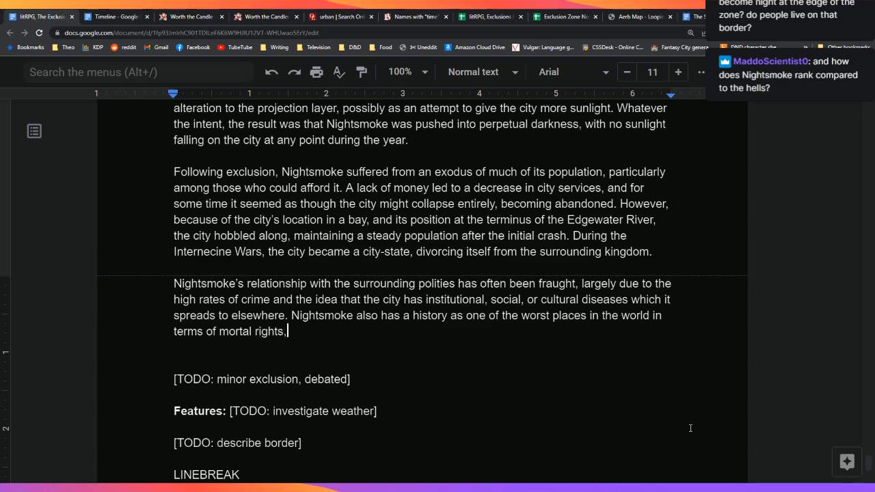
text( and falls at the )
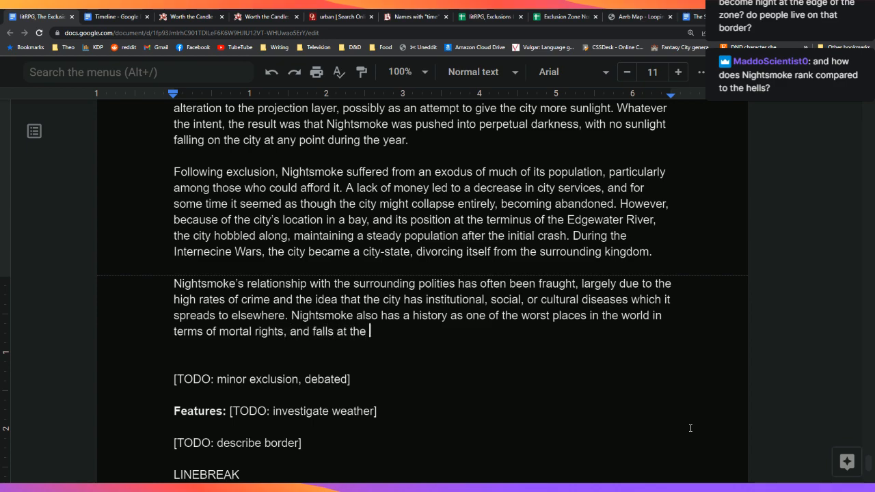
text(trailing ed)
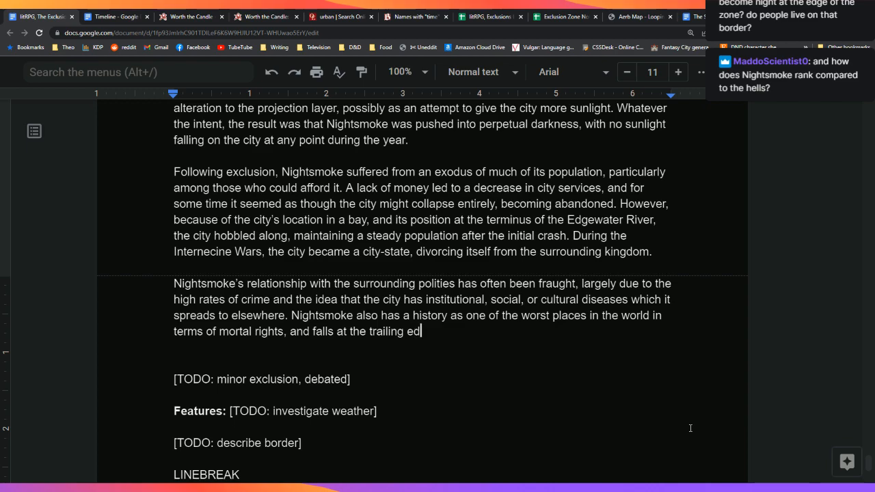
text(ge of humanitar)
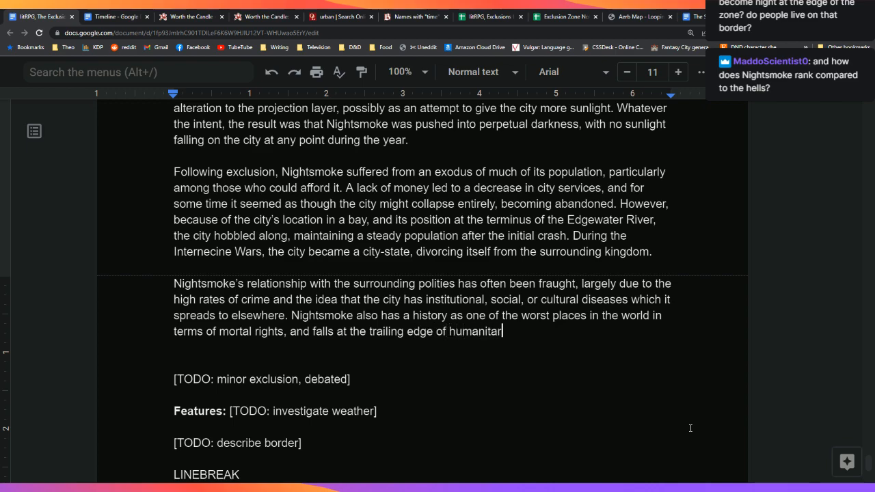
text(ian)
key(BackSpace)
key(BackSpace)
key(BackSpace)
key(BackSpace)
key(BackSpace)
key(BackSpace)
key(BackSpace)
key(BackSpace)
key(BackSpace)
key(BackSpace)
key(BackSpace)
key(BackSpace)
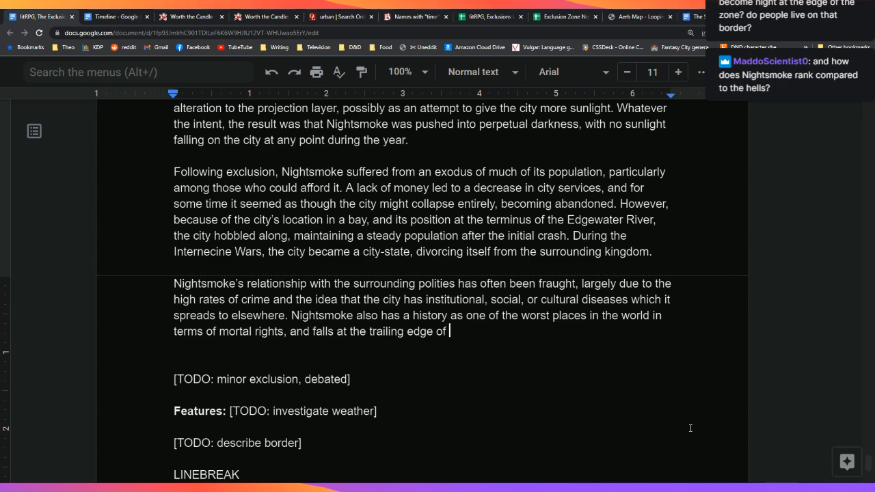
text(impe)
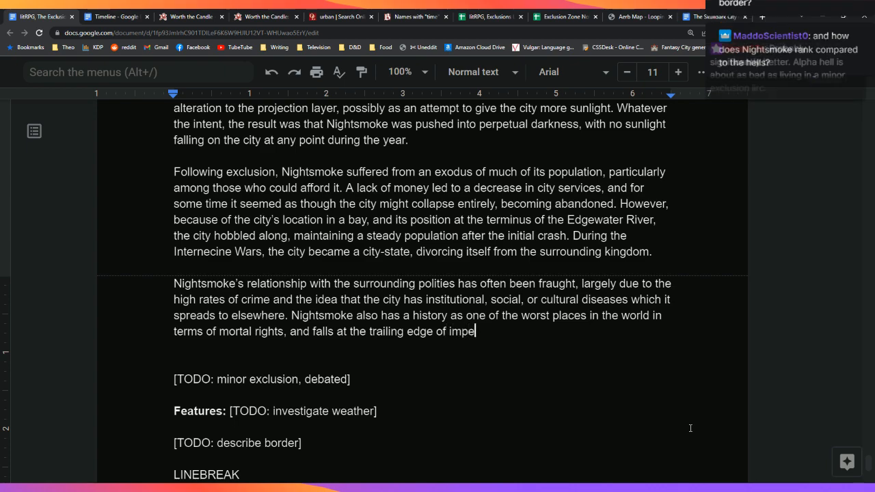
text(rial )
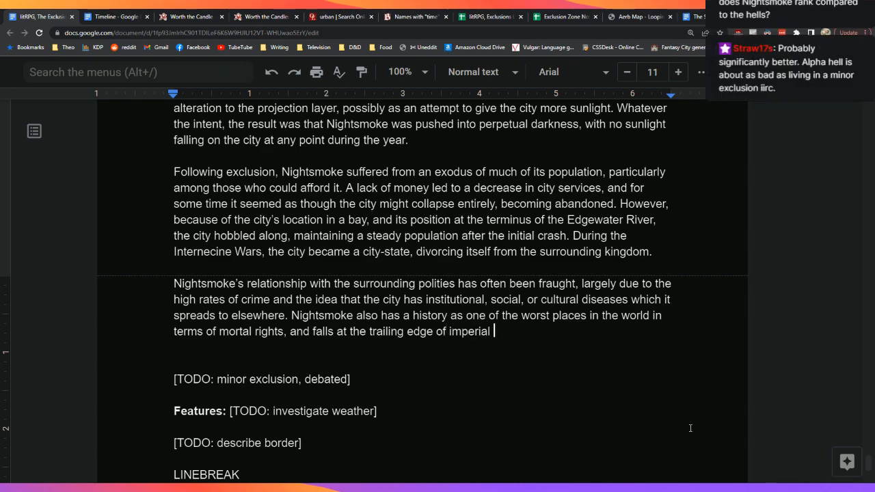
text(law.)
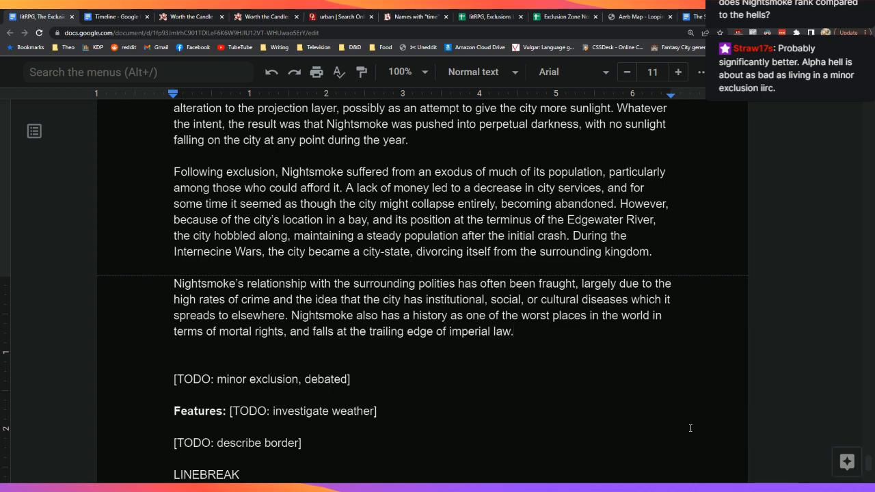
key(BackSpace)
text(with regard)
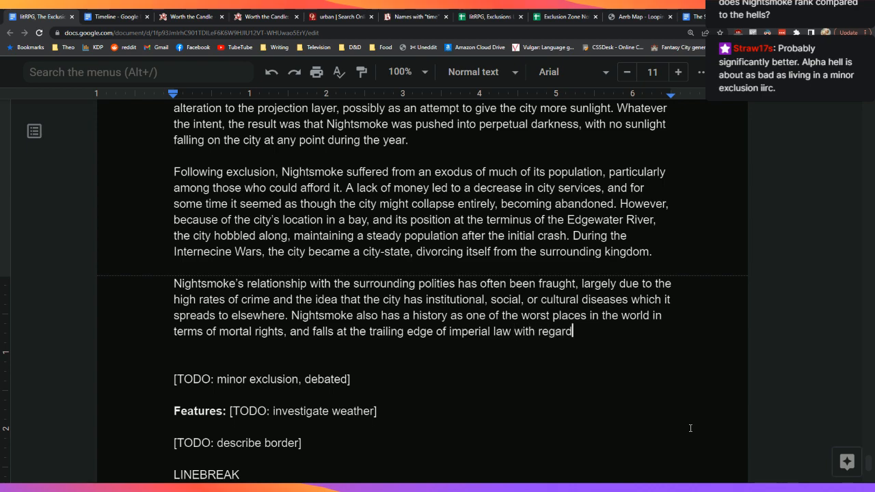
text(s to such )
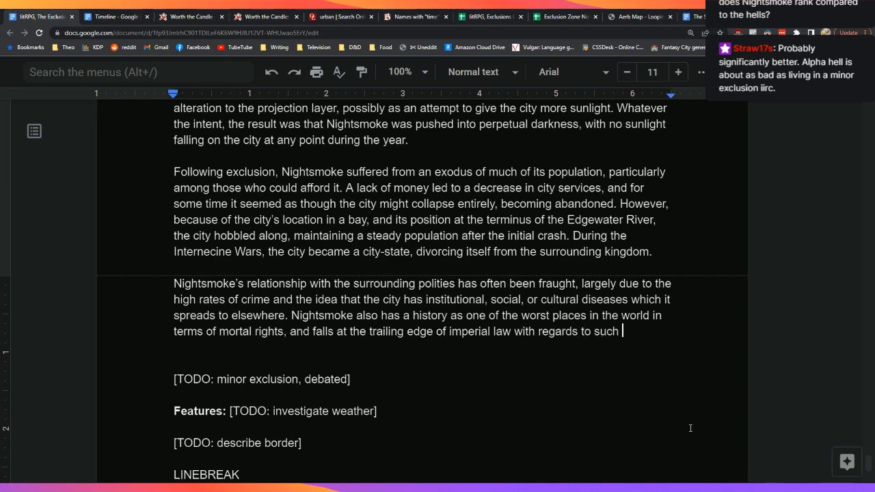
text(contentious issues as )
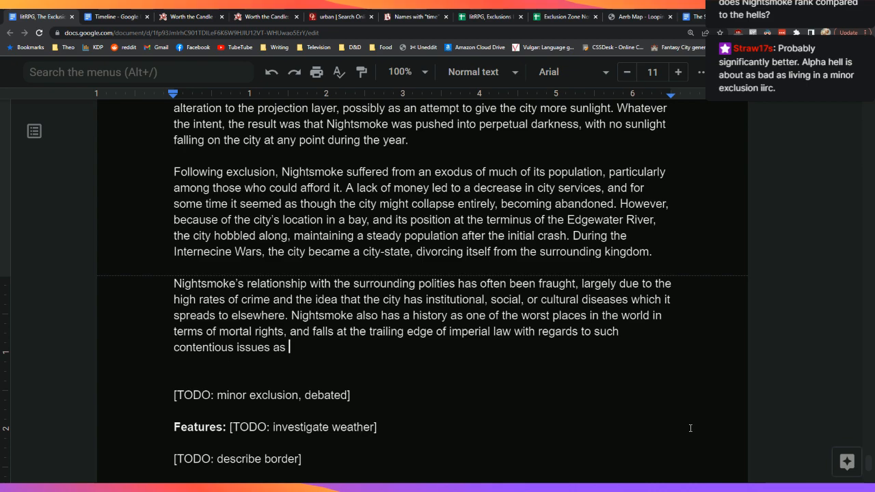
text(cor)
key(BackSpace)
key(BackSpace)
key(BackSpace)
text(corporal punishment, )
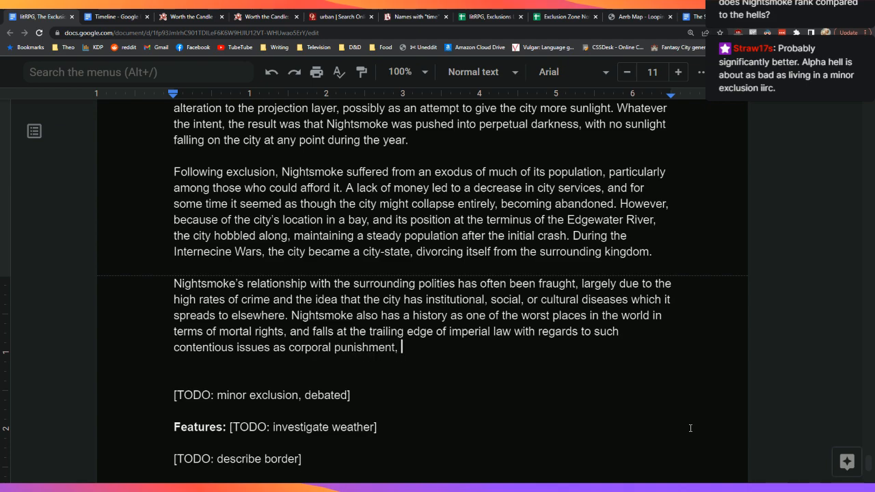
text(slavery, and)
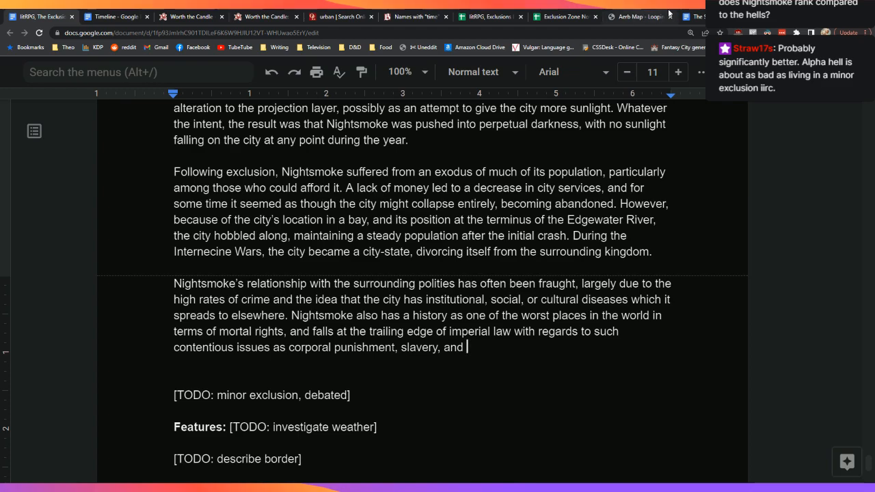
Step: Switch to the Skulldark society reference document and scroll down to its bullet list
click(694, 17)
scroll(635, 424, down, 15)
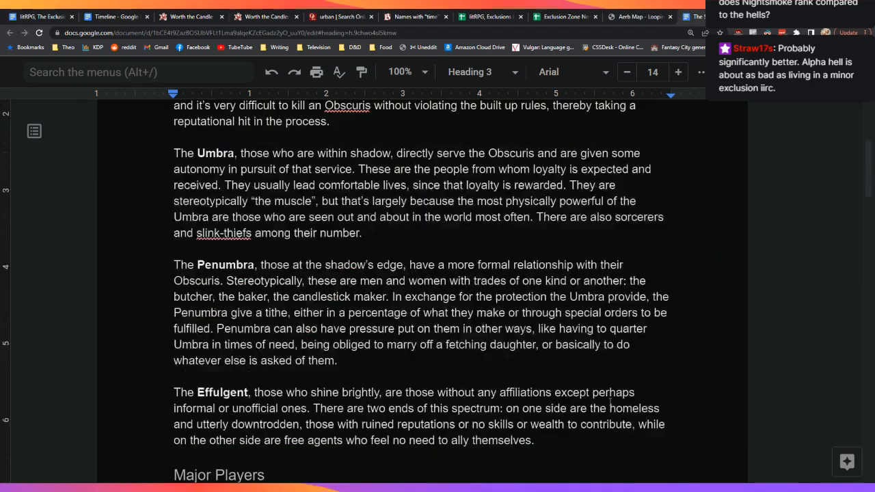
scroll(605, 392, down, 5)
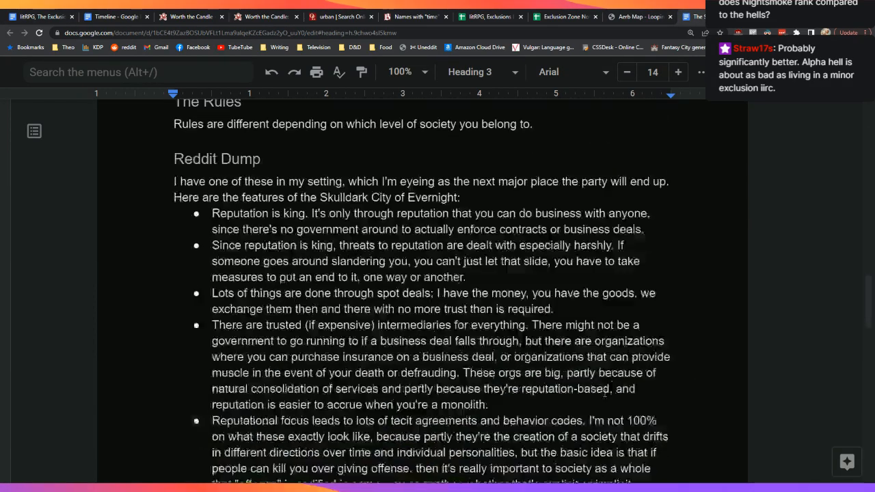
scroll(600, 398, down, 3)
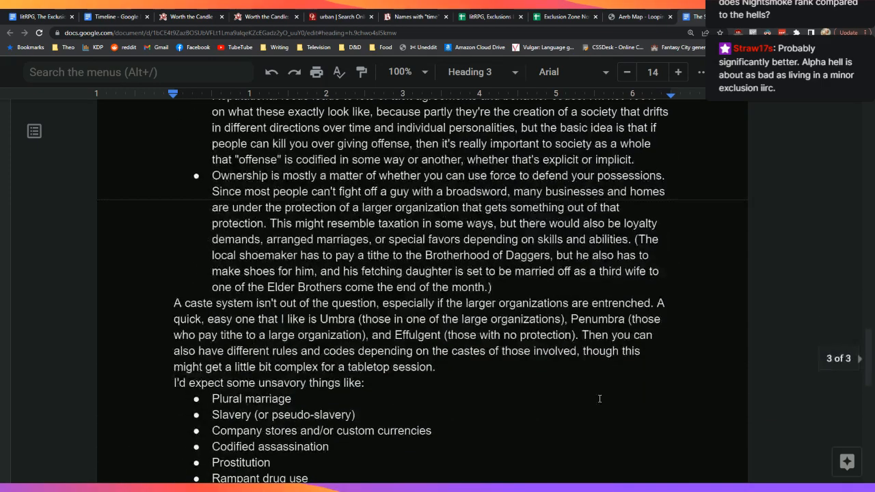
scroll(599, 398, down, 1)
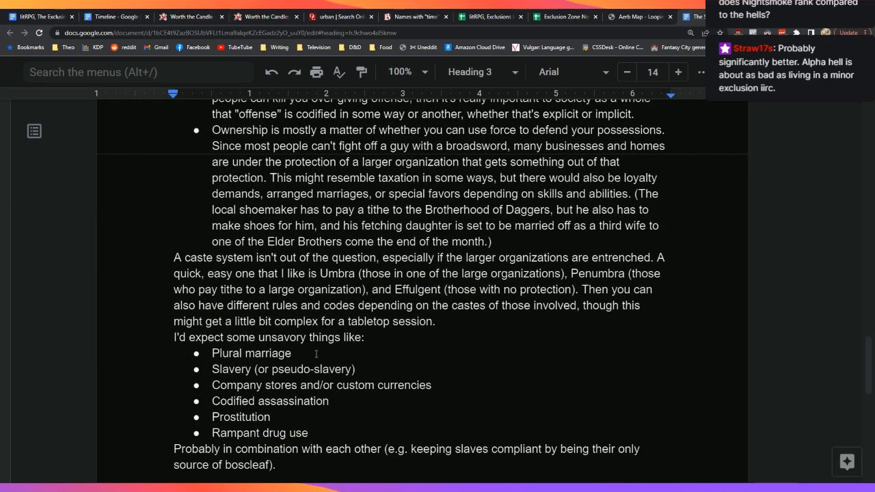
Step: Replace the 'Plural marriage' bullet with 'Harems', then return to the exclusion-zones document
click(361, 355)
key(BackSpace)
key(BackSpace)
key(BackSpace)
key(BackSpace)
key(BackSpace)
key(BackSpace)
key(BackSpace)
key(BackSpace)
key(BackSpace)
key(BackSpace)
key(BackSpace)
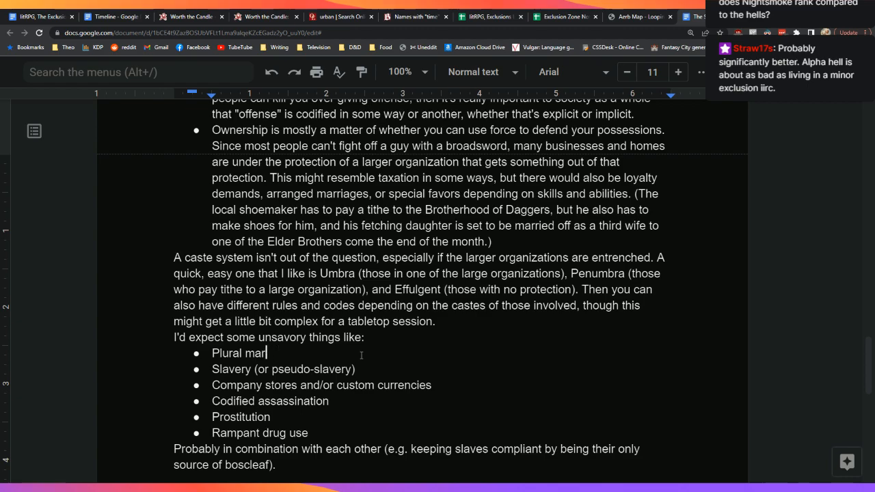
key(BackSpace)
key(BackSpace)
key(BackSpace)
key(BackSpace)
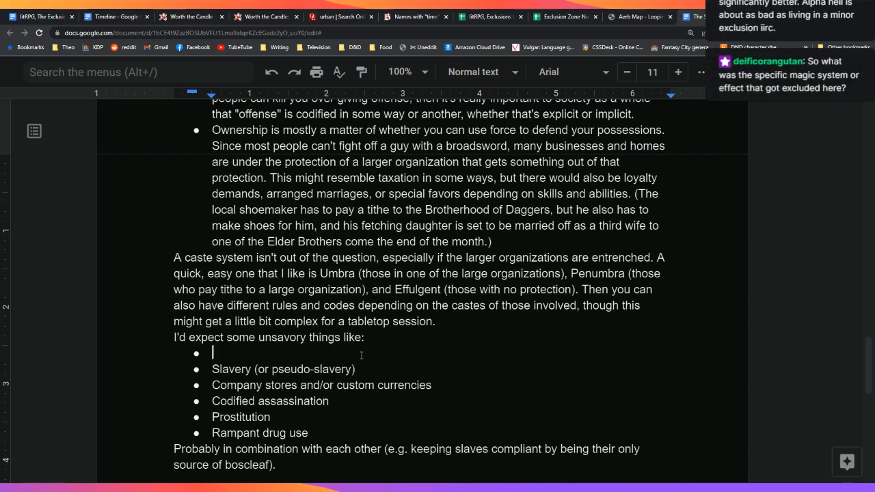
text(Harems)
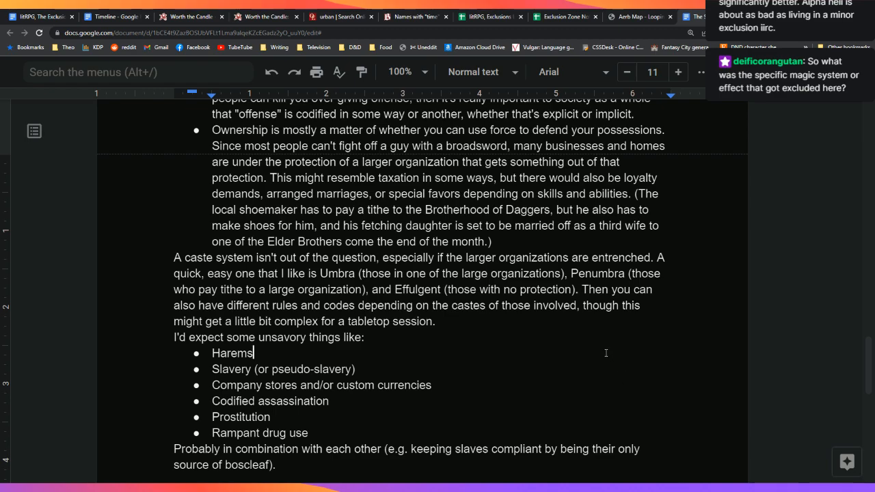
scroll(606, 353, down, 1)
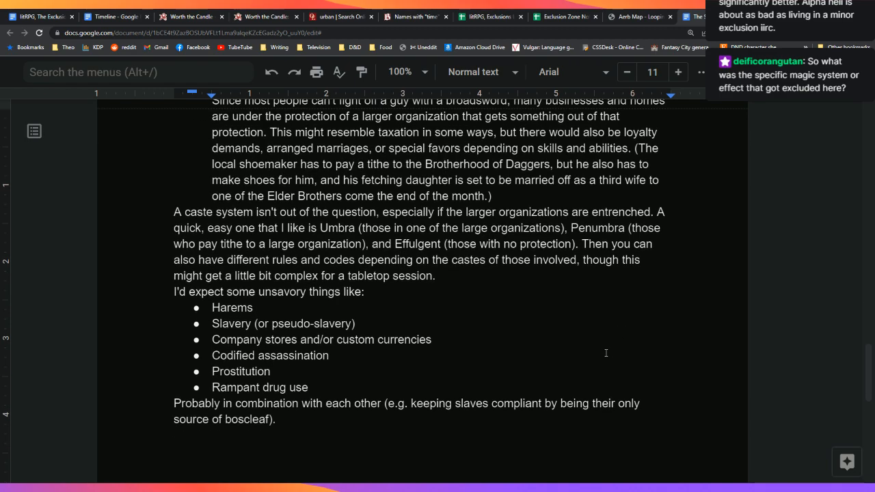
click(15, 15)
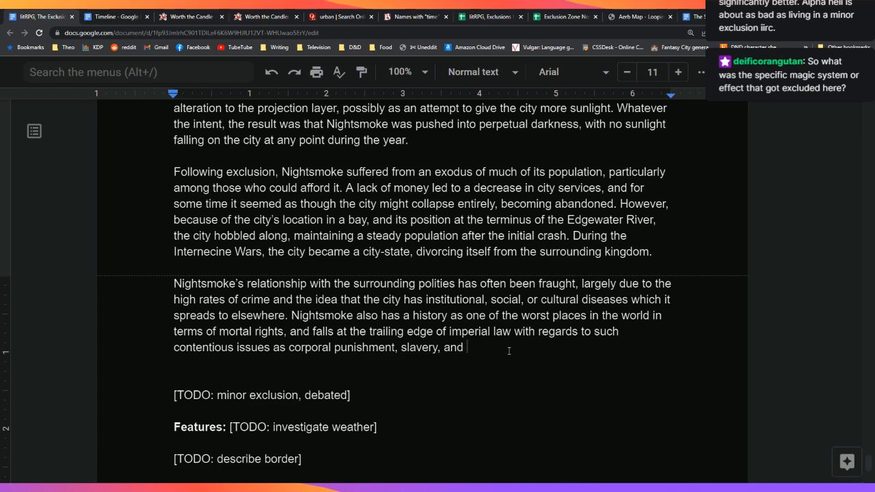
Step: End the relations sentence with 'drug use.' and review the Nightsmoke entry above it
text(drug use.)
key(Up)
key(Up)
key(Up)
key(Up)
key(Up)
key(Up)
key(Up)
key(Up)
key(Up)
key(Up)
key(Up)
key(Up)
key(Up)
key(Up)
key(Up)
key(Up)
key(Up)
key(Up)
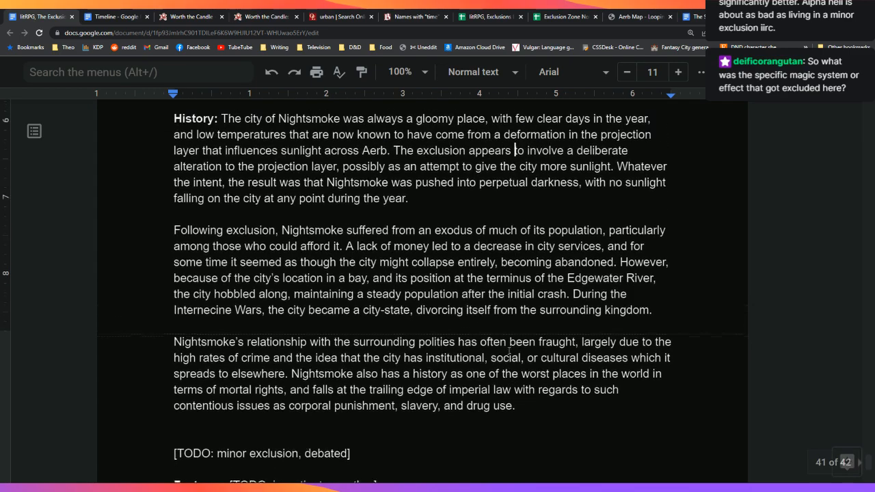
key(Up)
key(Up)
key(Up)
key(Up)
key(Up)
key(Up)
key(Up)
key(Up)
key(Up)
key(Up)
key(Up)
key(Up)
key(Up)
key(Up)
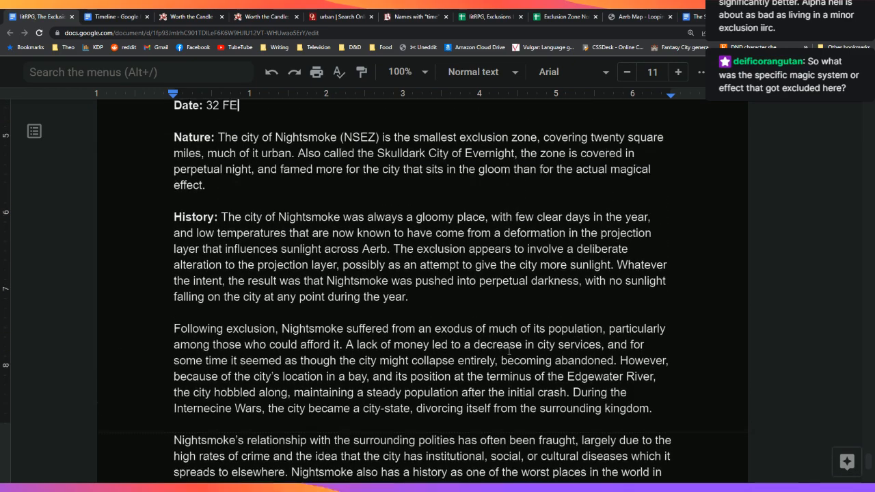
key(Down)
key(Down)
key(Down)
key(Down)
key(Down)
key(Down)
key(Down)
key(Down)
key(Down)
key(Down)
key(Down)
key(Down)
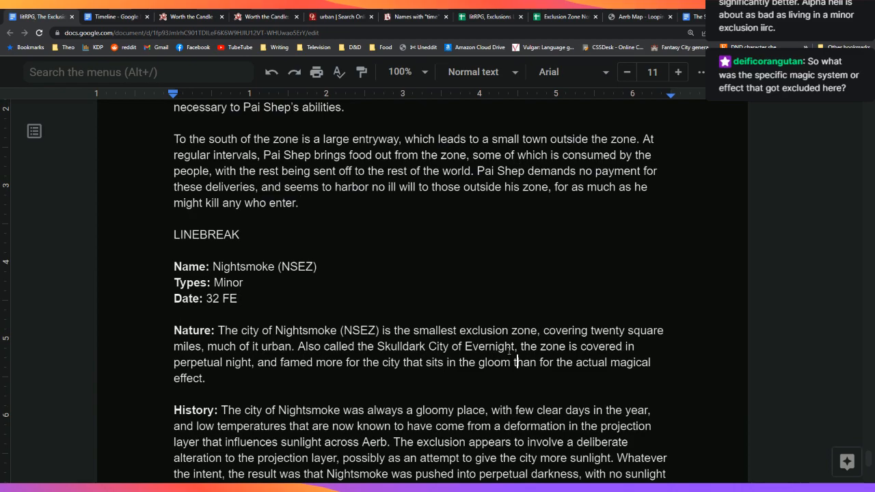
key(Down)
key(Down)
key(Down)
key(Down)
key(Down)
key(Down)
key(Down)
key(Down)
key(Down)
key(Down)
key(Down)
key(Down)
key(Down)
key(Down)
key(Down)
key(Down)
key(Down)
key(Down)
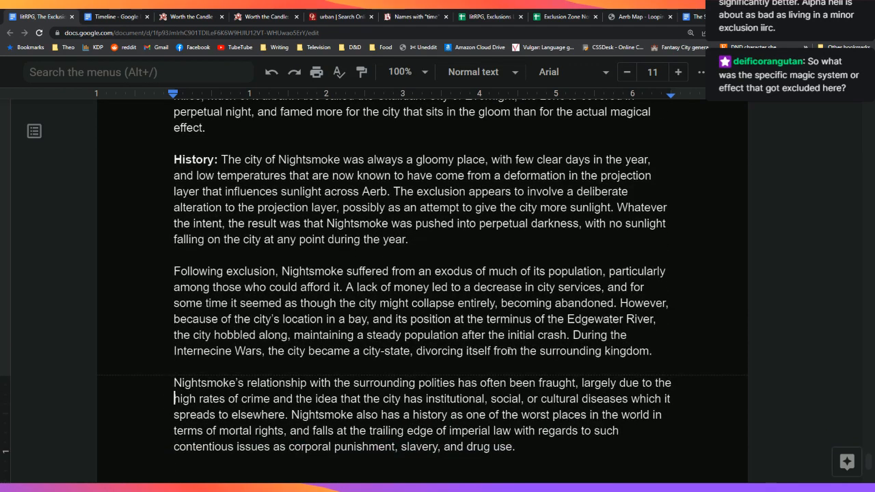
key(Down)
key(Down)
key(Down)
key(Down)
key(Down)
key(Up)
key(Up)
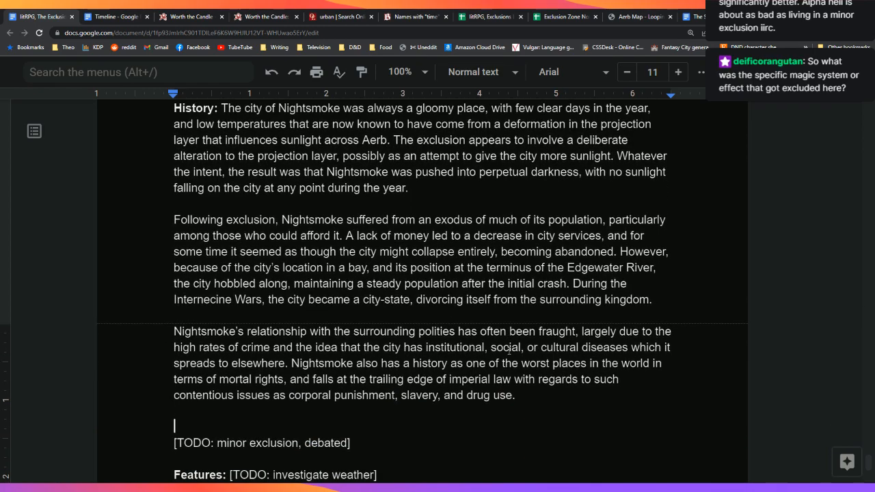
key(Left)
key(Right)
key(Left)
Step: Review the TODO notes, LINEBREAK line and next entry's outline below the relations paragraph
key(Down)
key(Down)
key(Down)
key(Down)
key(Down)
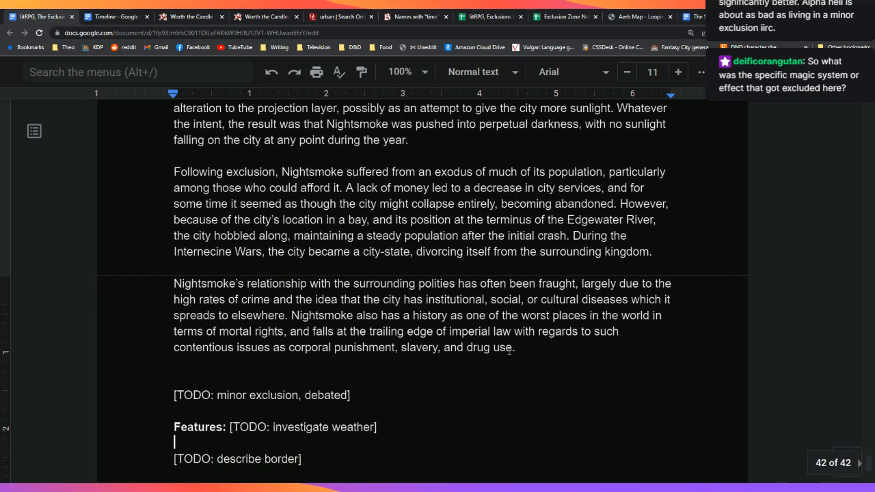
key(Up)
key(Down)
key(Down)
key(Down)
key(Down)
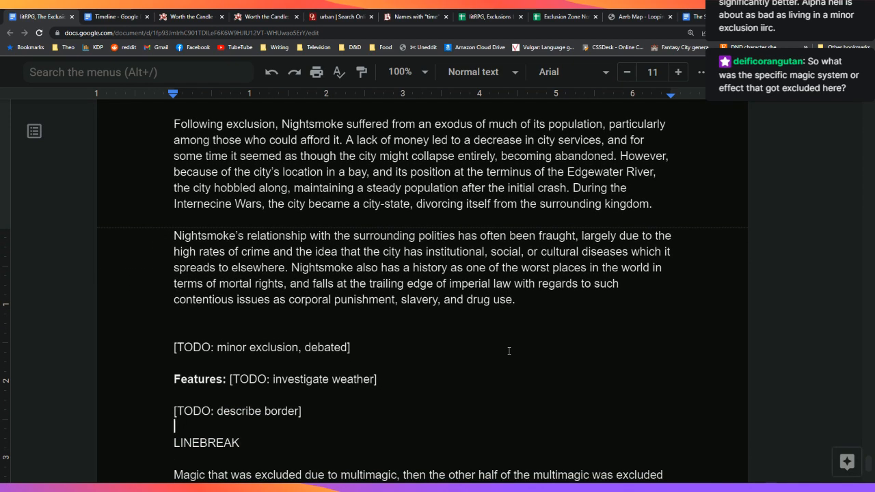
key(Up)
key(Up)
key(Up)
key(Up)
key(Up)
key(Up)
key(Up)
key(Down)
key(Down)
key(Down)
key(Down)
key(Down)
key(Down)
key(Down)
key(Down)
key(Down)
key(Down)
key(Down)
key(Down)
key(Down)
key(Down)
key(Down)
text(Name: Text (XXEZ) Types: Major, Enpersoned Date: XXX FE  Nature:  History:  Features:)
key(Up)
key(Up)
key(Down)
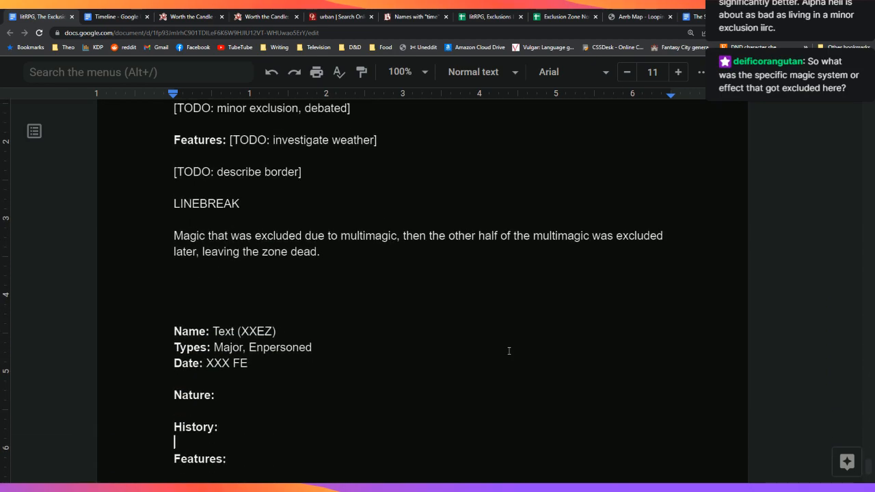
key(Down)
key(Up)
key(Up)
key(Up)
key(Up)
key(Up)
key(Up)
key(Up)
key(Up)
key(Up)
key(Up)
key(Up)
key(Up)
key(Up)
key(Up)
key(Up)
key(Up)
key(Up)
key(Up)
key(Up)
key(Up)
key(Down)
key(Down)
key(Down)
key(Down)
key(Down)
key(Down)
key(Down)
key(Down)
key(Down)
key(Down)
key(Down)
key(Down)
key(Down)
key(Down)
key(Down)
key(Down)
key(Down)
key(Down)
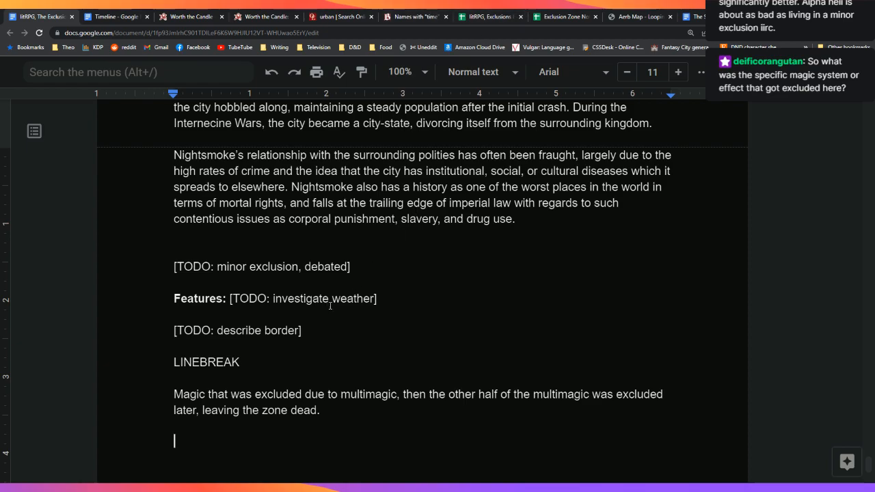
scroll(378, 331, up, 1)
scroll(378, 330, up, 1)
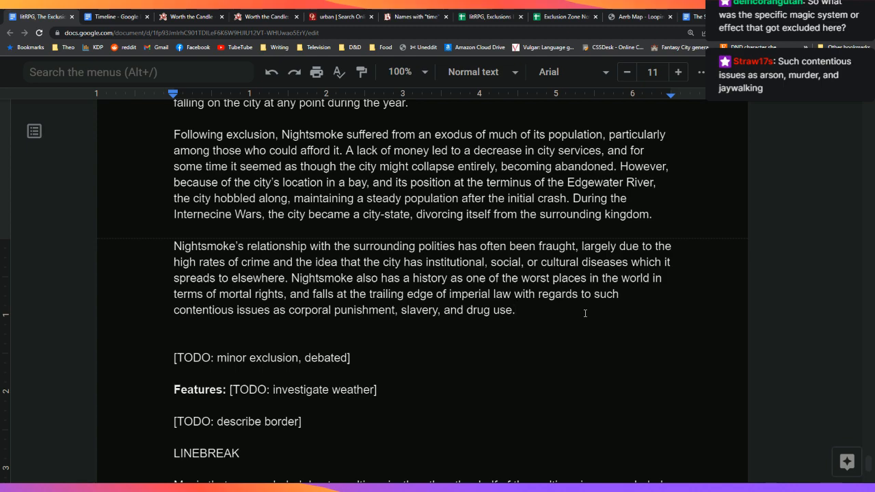
Step: Insert two empty lines after 'drug use.', restore the period and delete the trailing space
key(Left)
key(Left)
key(Right)
key(Right)
key(Right)
key(Left)
key(Return)
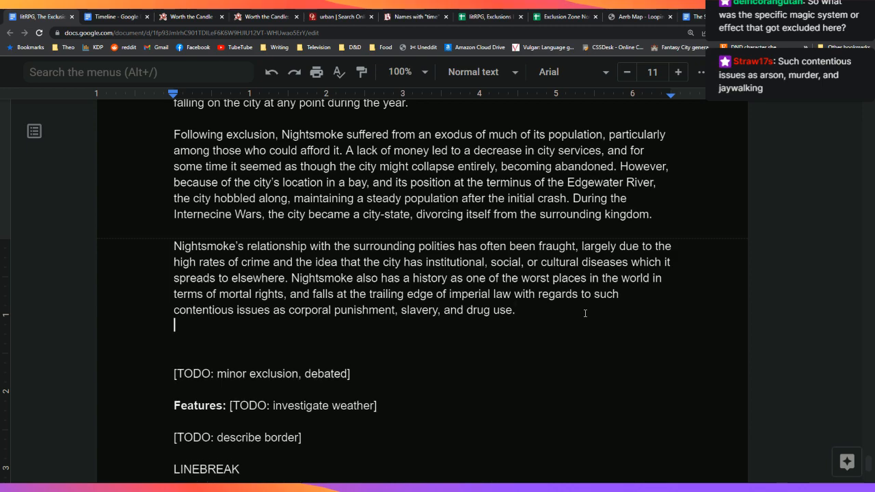
key(Return)
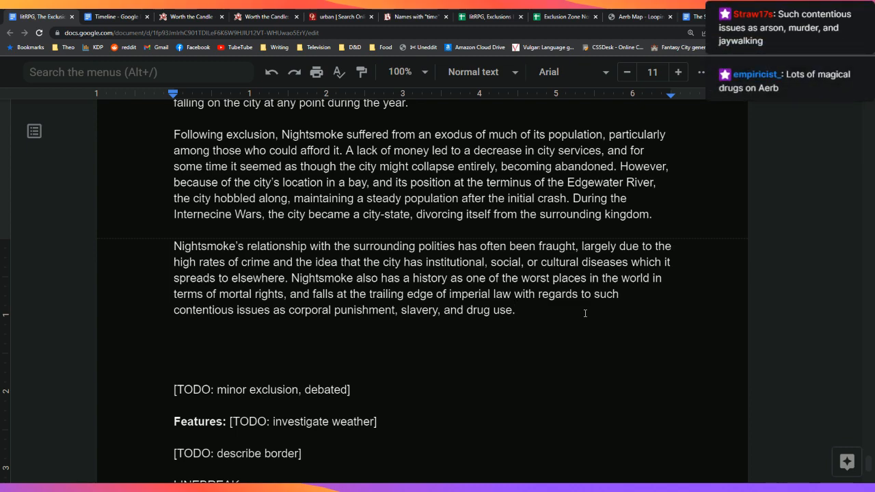
text(.)
key(Right)
key(Right)
key(Left)
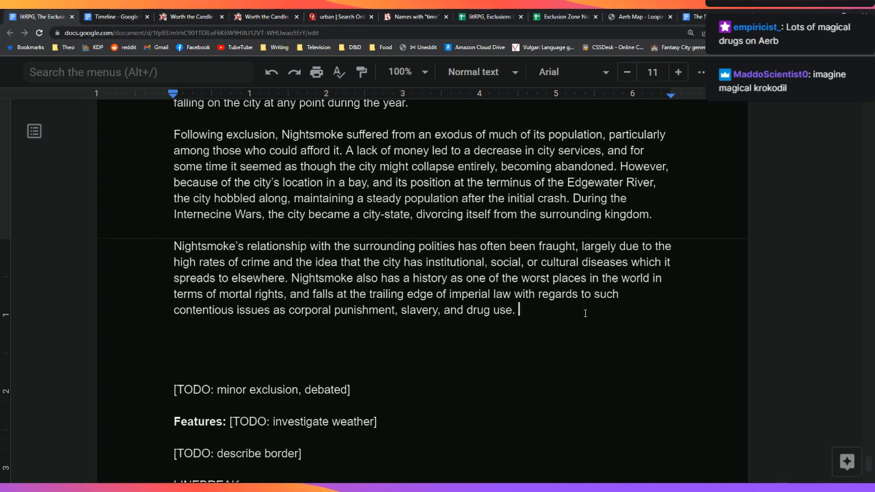
key(BackSpace)
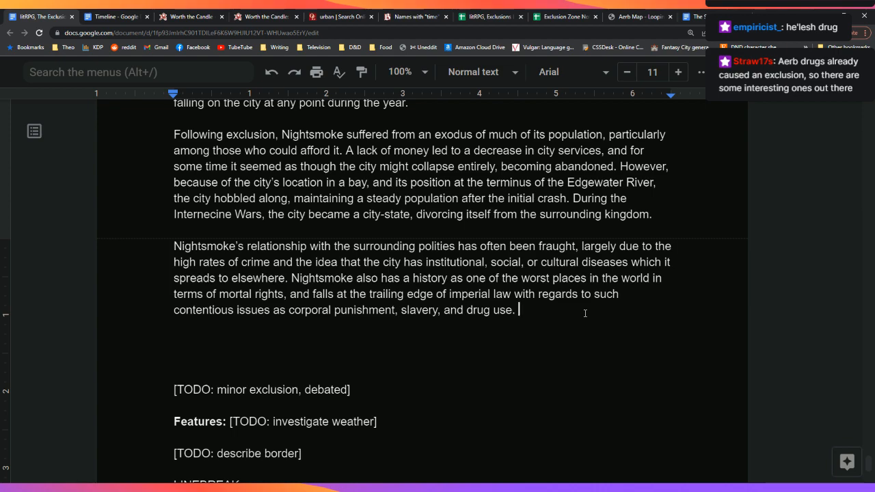
key(Down)
key(Down)
key(Down)
key(Down)
key(Down)
key(Down)
key(Down)
key(Down)
key(Down)
key(Down)
key(Down)
key(Down)
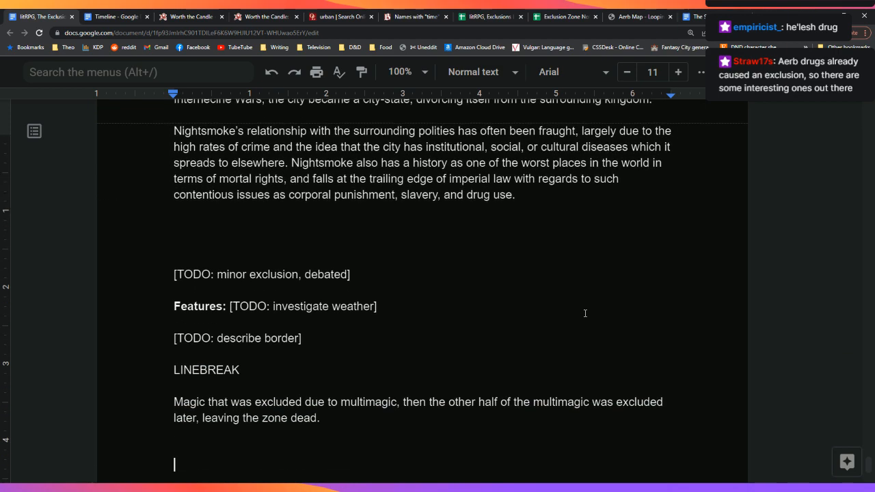
key(Up)
key(Up)
key(Up)
key(Up)
key(Up)
key(Up)
key(Up)
key(Up)
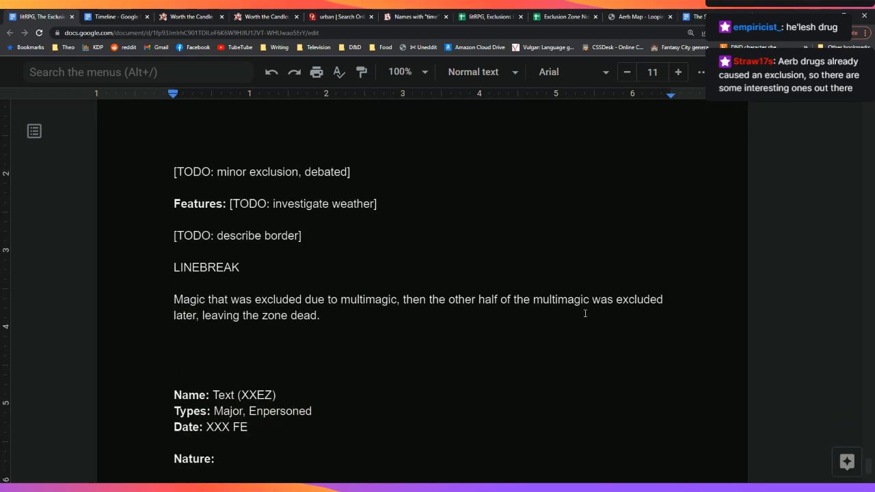
key(Down)
key(shift+Down)
key(shift+Down)
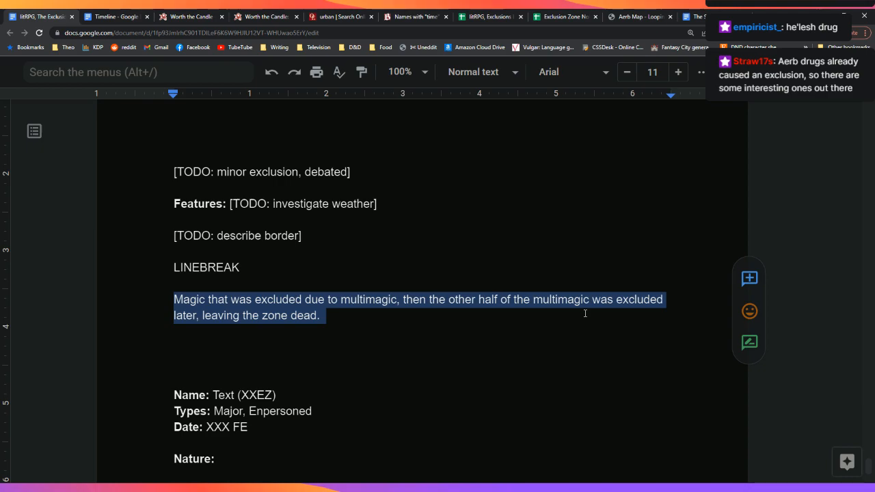
key(Up)
key(Up)
key(Up)
key(Up)
key(Up)
key(Up)
key(Up)
key(Up)
key(Up)
key(Up)
key(Up)
key(Up)
key(Up)
key(Up)
key(Up)
key(Up)
key(Up)
key(Up)
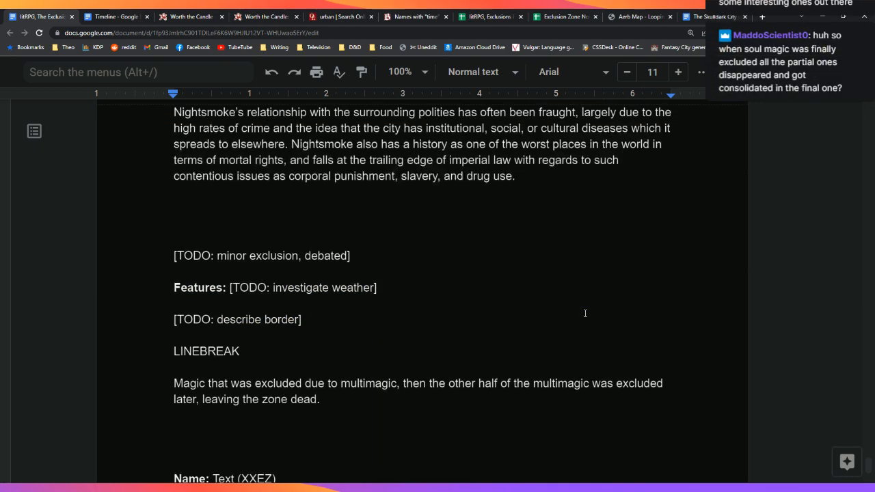
key(Down)
key(Down)
key(Down)
key(Down)
key(Down)
key(Down)
key(Left)
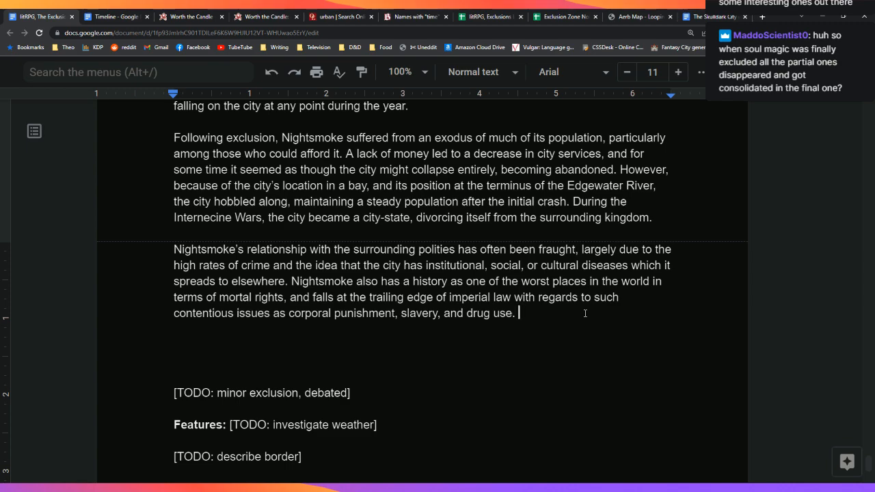
Step: Add that the minor-exclusion status reflects extremely low quality of life in the city, not lack of sunlight
key(Left)
key(BackSpace)
key(BackSpace)
text(,)
key(BackSpace)
text(.)
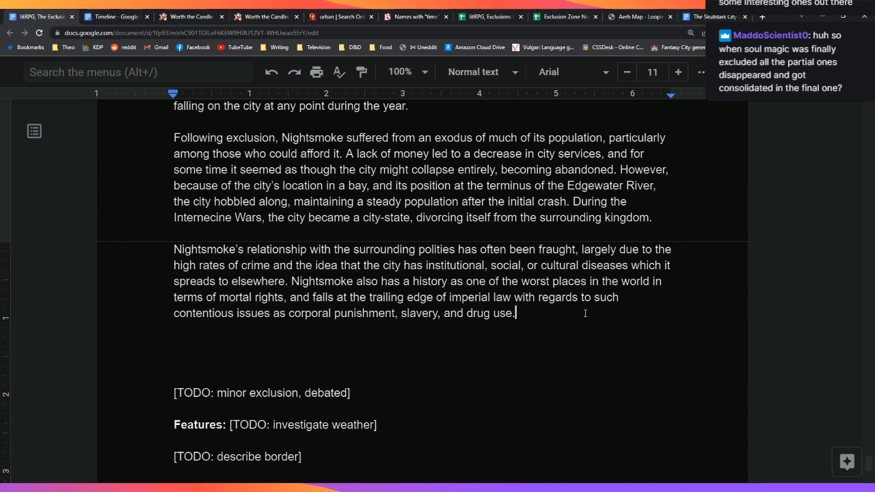
text(Its current classi)
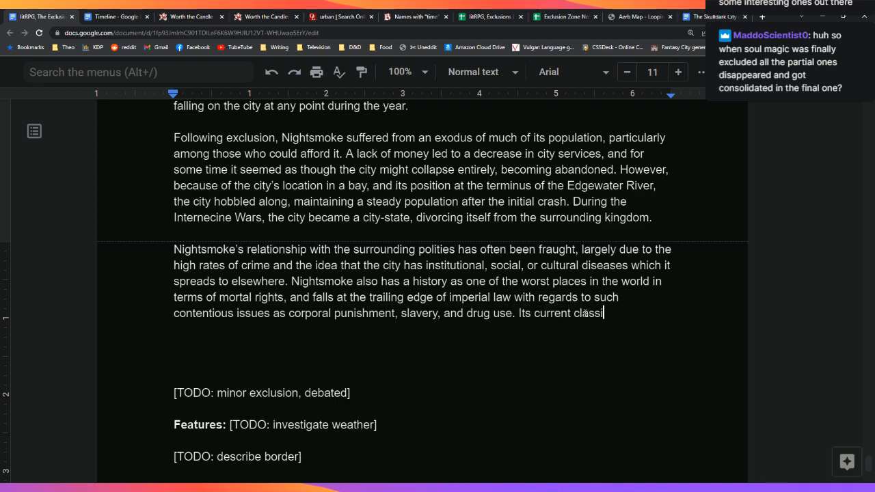
text(fication as a mino)
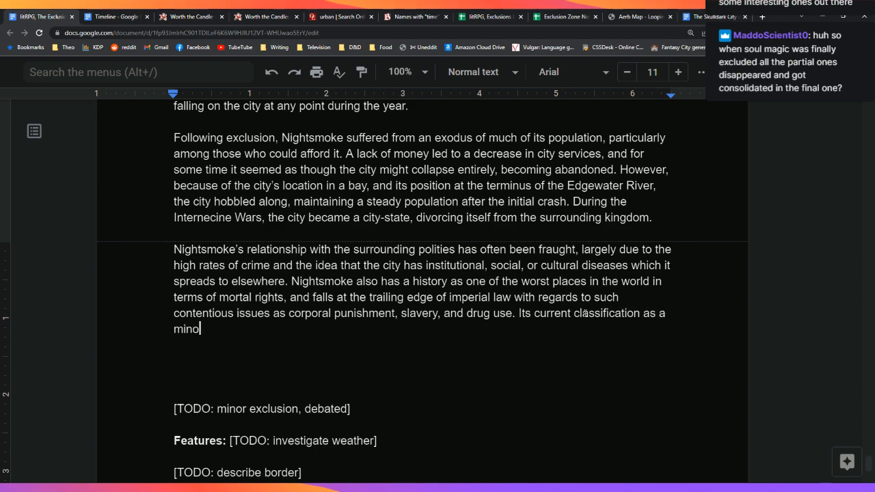
text(r exclusion is thought by m)
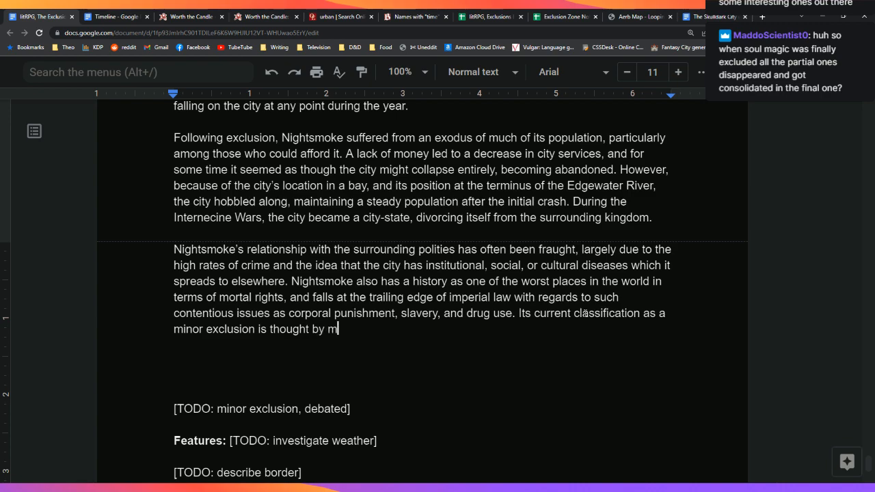
text(any to be a )
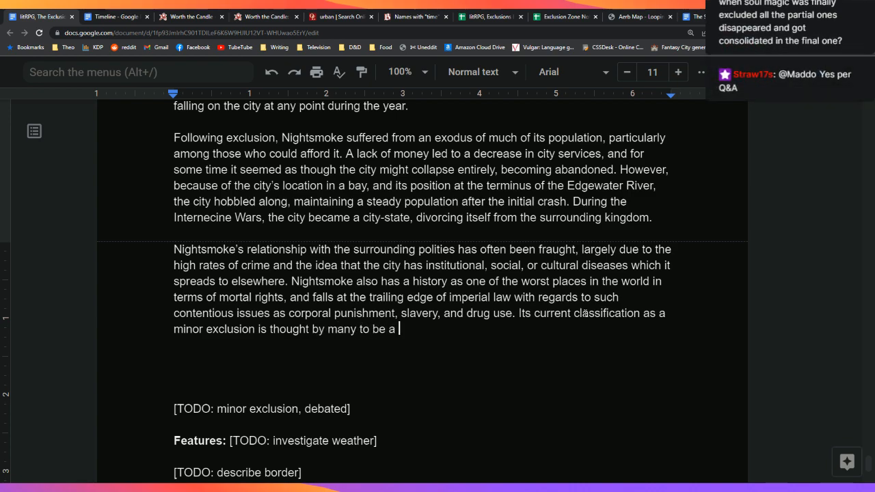
text(reflection of the )
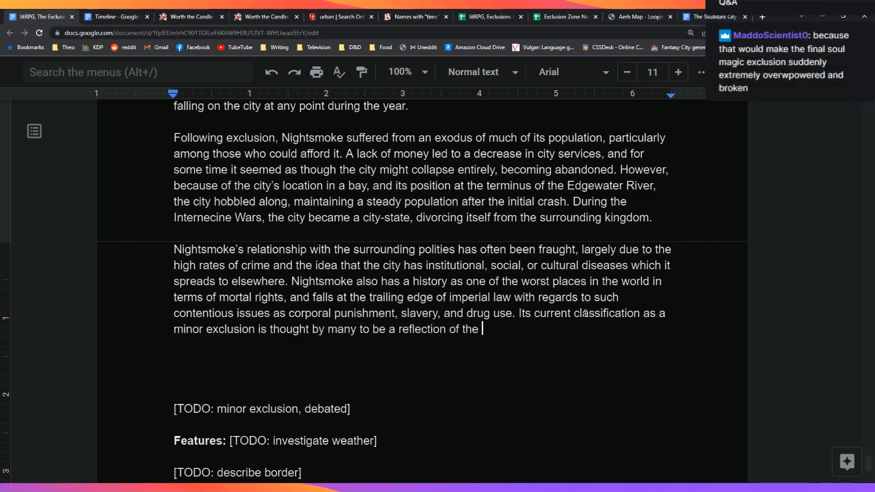
text(high)
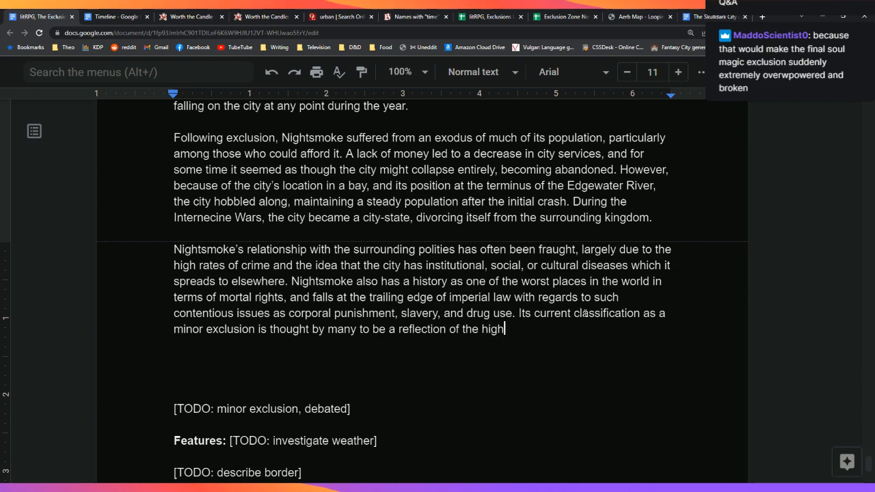
key(BackSpace)
key(BackSpace)
key(BackSpace)
key(BackSpace)
text(p)
key(BackSpace)
text(extreme)
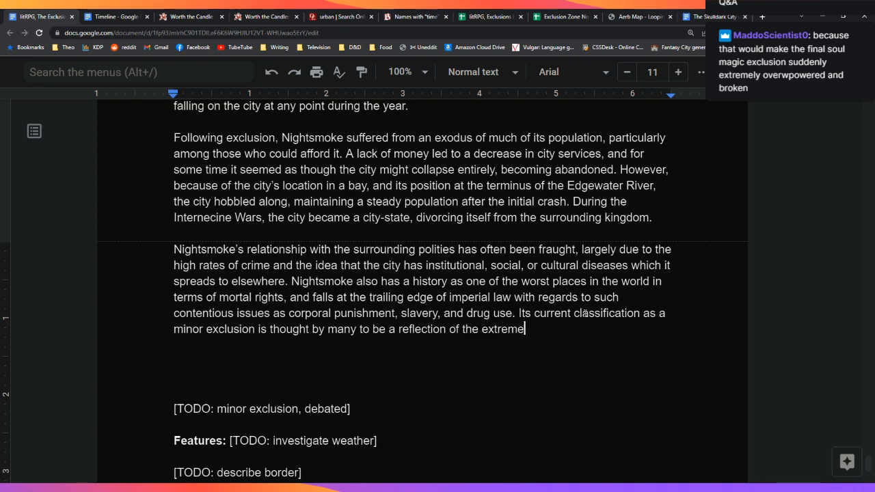
text(ly low quality)
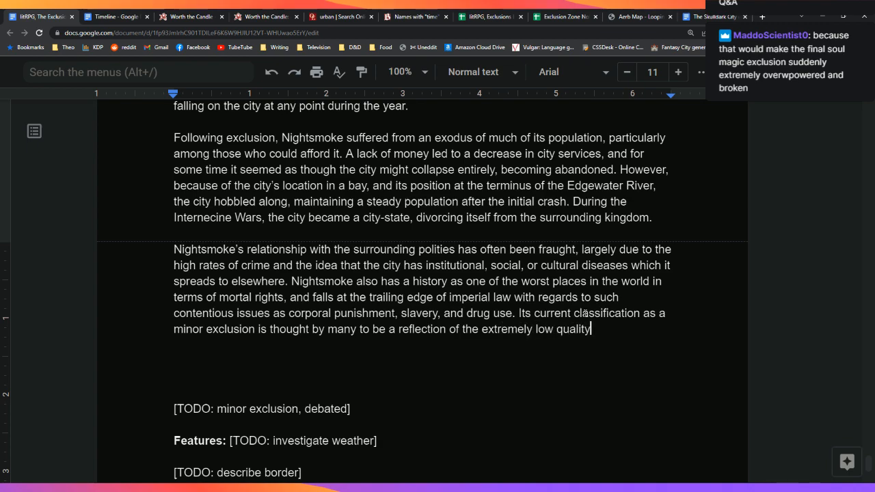
text( of life)
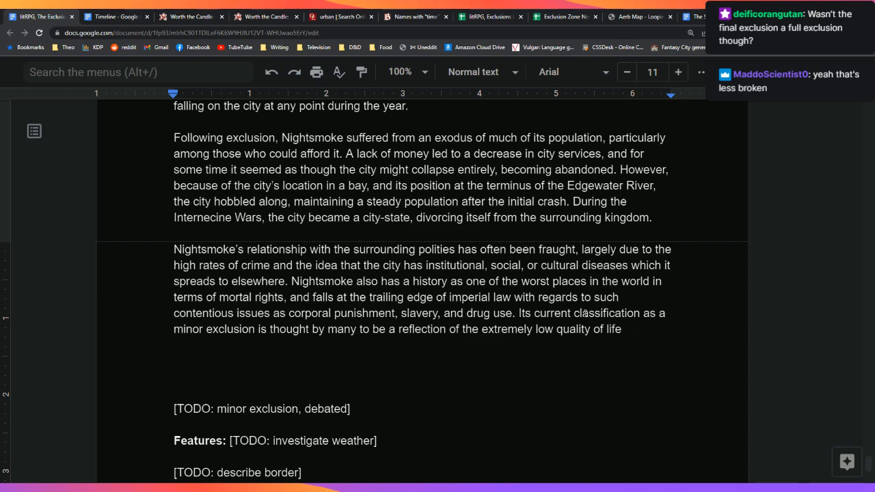
text(in the city, rather)
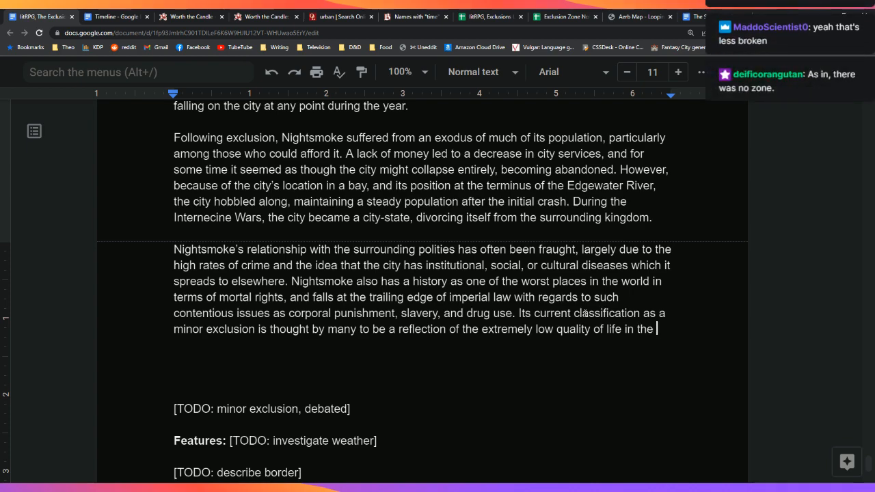
text( than t)
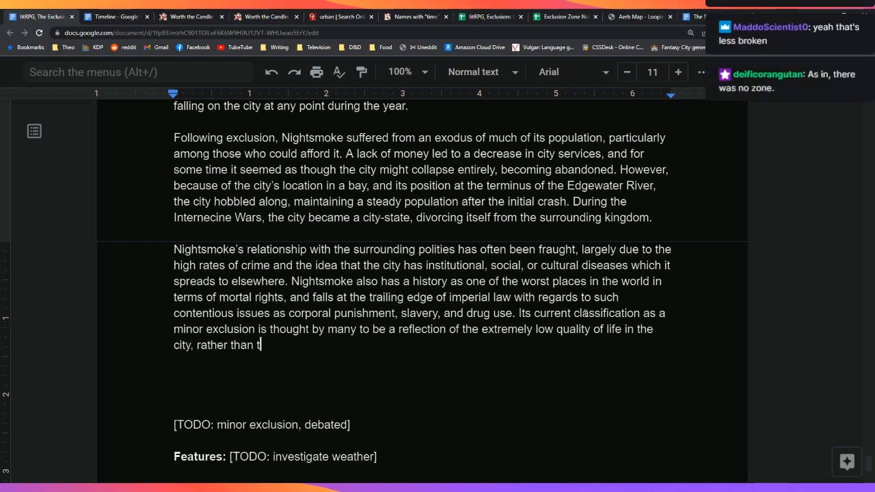
text(he lack of sunlight.)
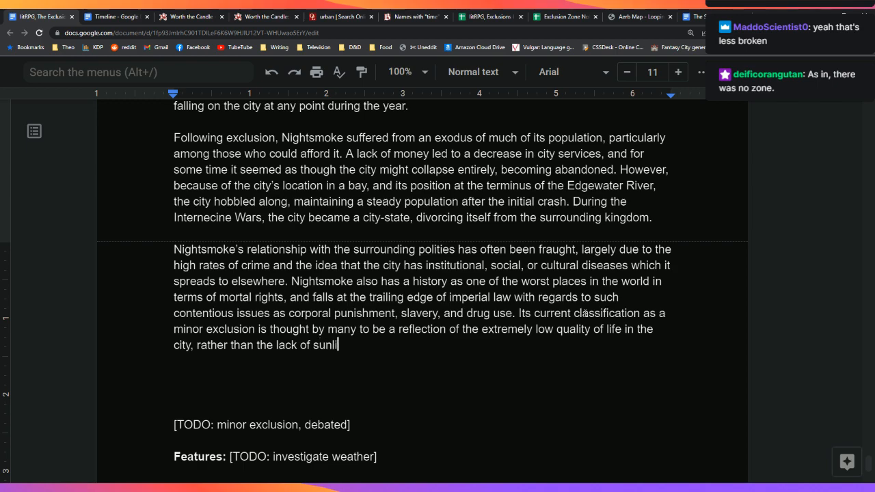
Step: Delete the minor-exclusion TODO note and start a new paragraph with 'Starting in'
key(Down)
key(Down)
key(Down)
key(Down)
key(Down)
key(End)
key(Down)
key(Up)
key(shift+Up)
key(shift+Up)
key(BackSpace)
key(BackSpace)
key(BackSpace)
key(BackSpace)
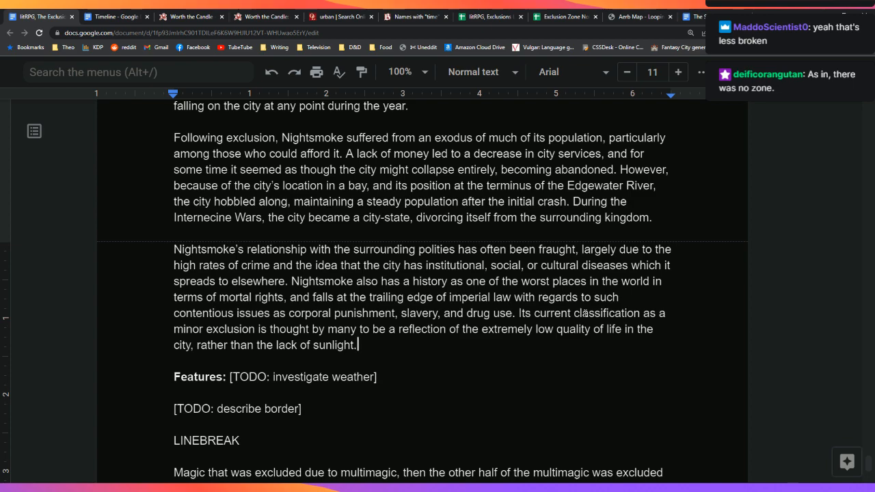
key(Down)
key(Down)
key(Up)
key(Up)
key(Up)
key(Return)
key(Return)
text(Starting in)
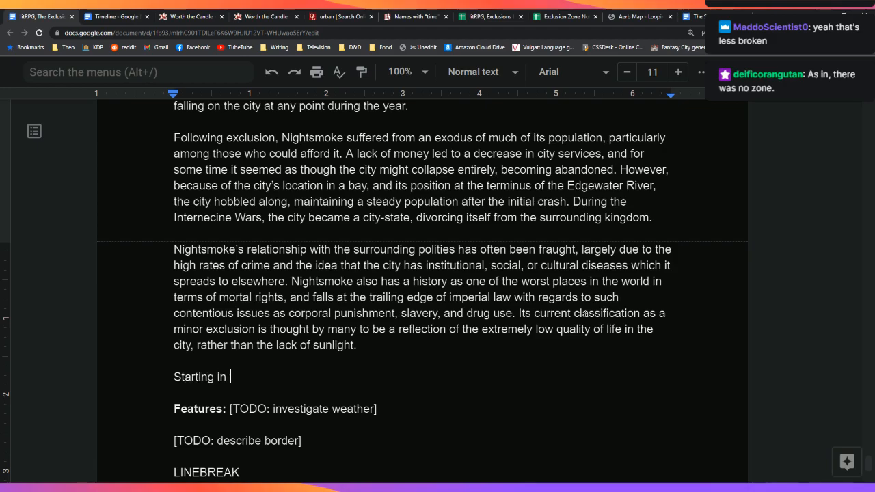
click(732, 11)
scroll(414, 361, up, 15)
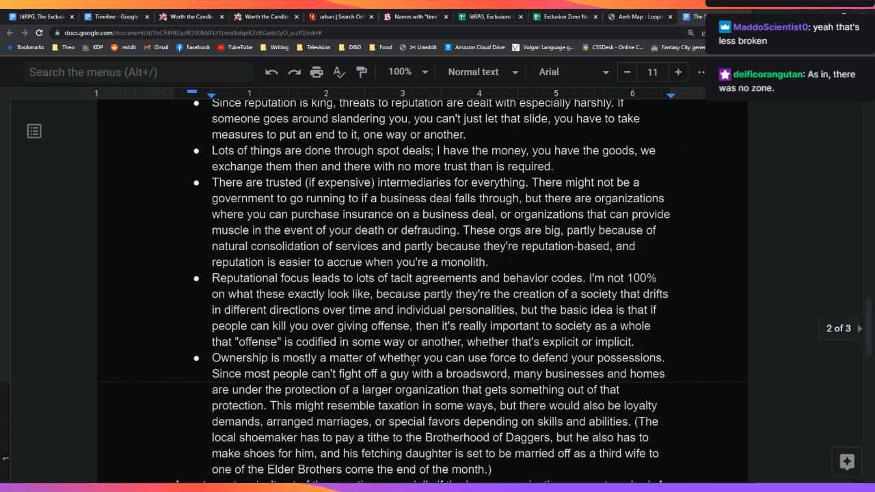
scroll(414, 362, up, 5)
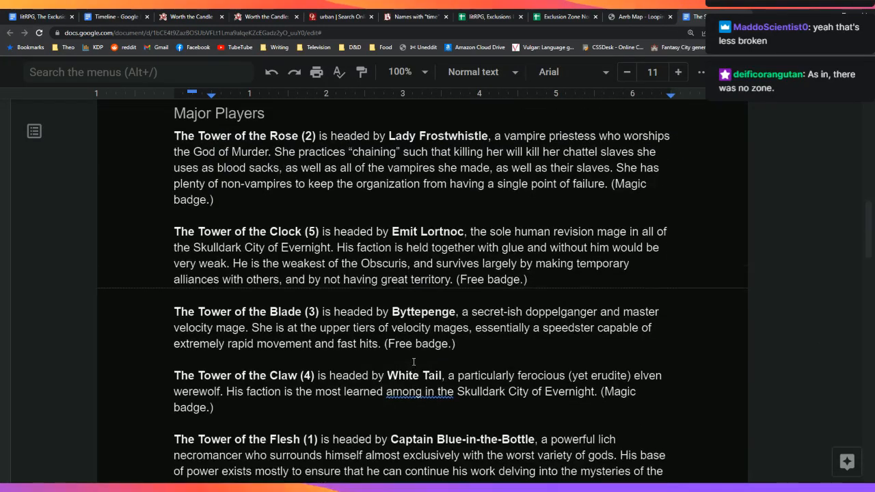
scroll(413, 362, down, 1)
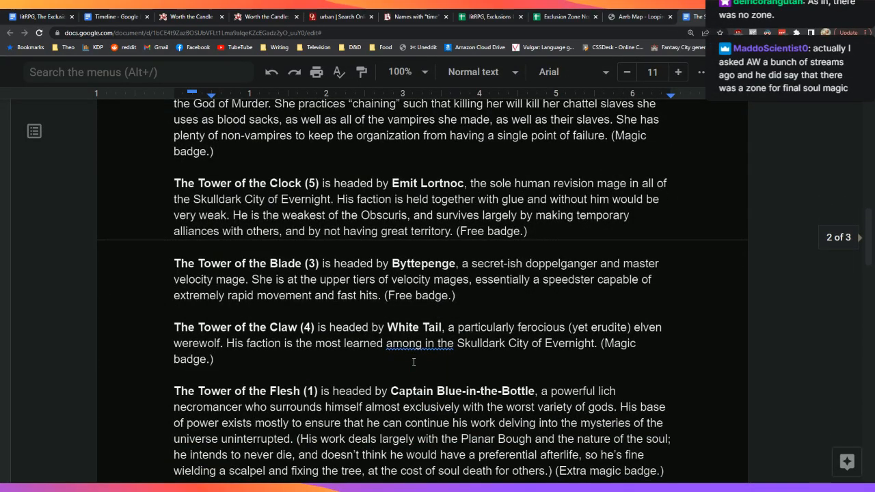
scroll(414, 362, up, 1)
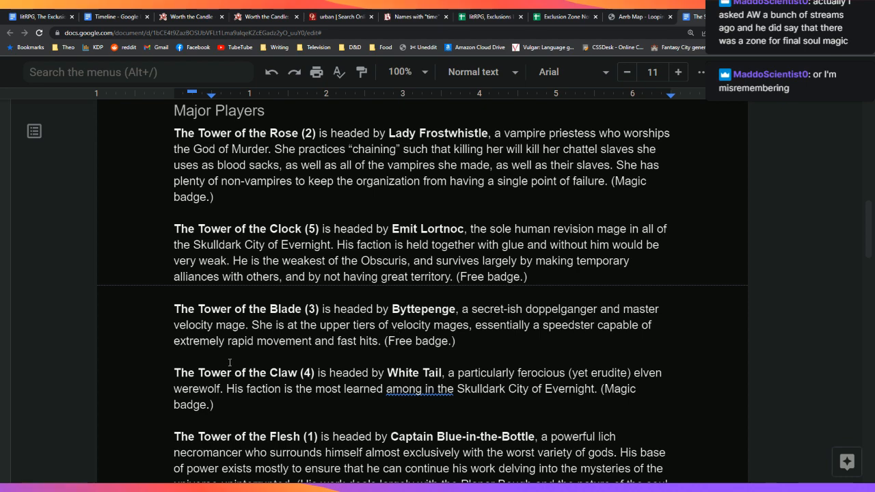
click(60, 12)
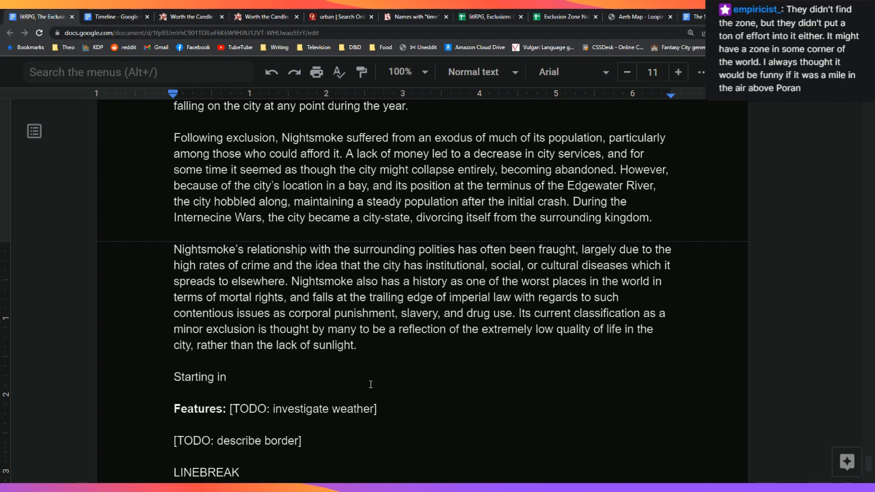
Step: Write that in 157 FE 'Towers' were created in the city, formalizing gang activity, then begin 'While the number of Towers has'
text(157 FE, a system o)
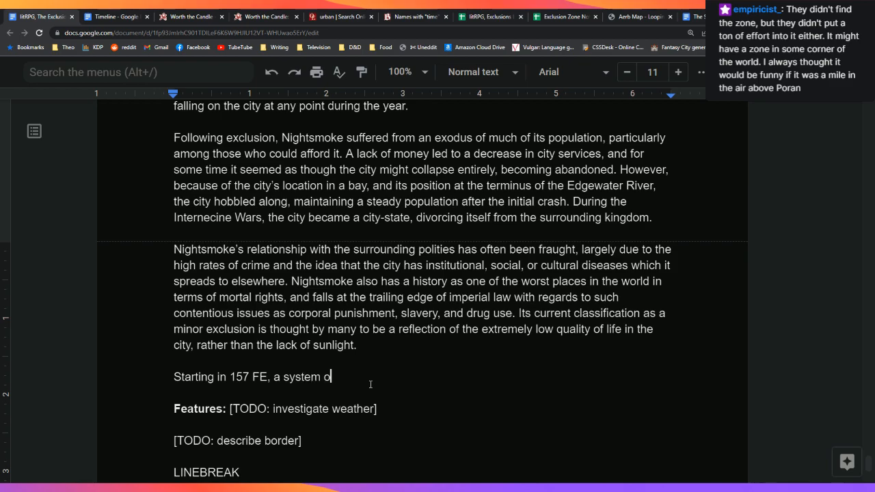
text(f ')
text(Towers' )
text(was )
text(o)
key(BackSpace)
text(formed within)
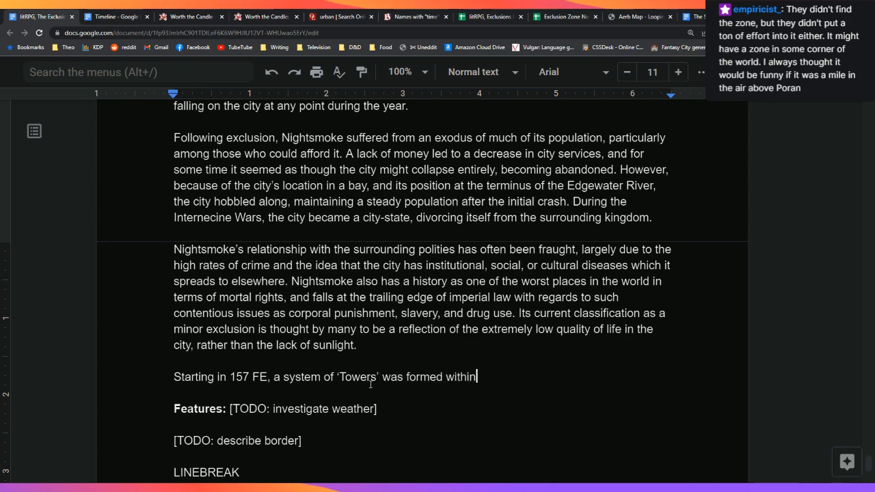
text( the city, a)
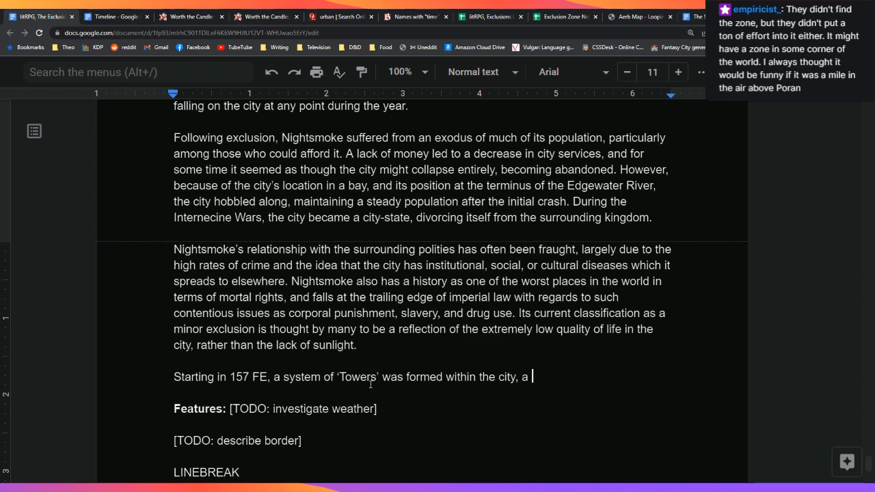
text(formalization of )
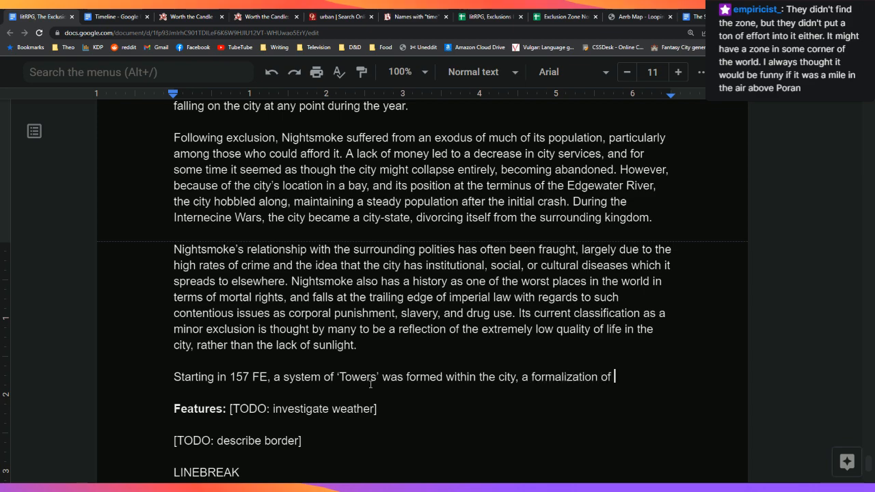
text(gang activity)
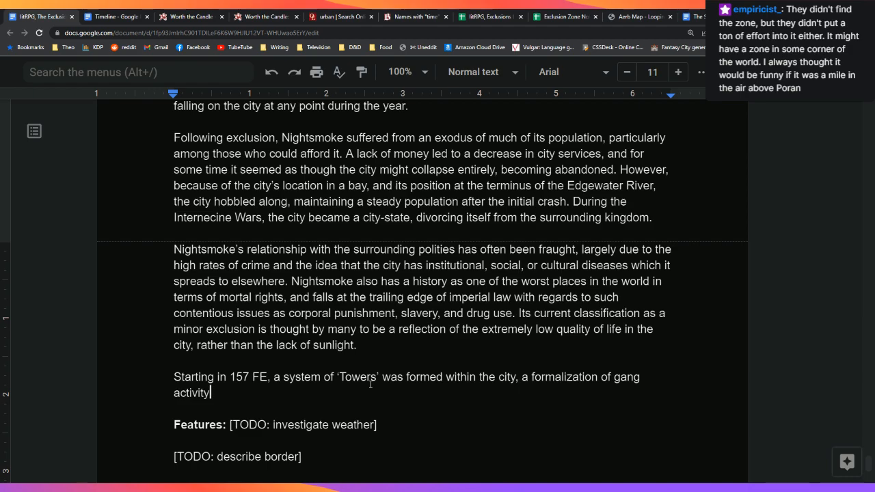
text(.)
key(Left)
key(Left)
key(Left)
key(Left)
key(Left)
key(Left)
key(Left)
key(Left)
key(Left)
key(Left)
key(Left)
key(Left)
key(Left)
key(Left)
key(Left)
key(Left)
key(Left)
key(Left)
key(Left)
key(Left)
key(Left)
key(Left)
key(Left)
key(Left)
key(Left)
key(Left)
key(Left)
key(Left)
key(Left)
key(Left)
key(Left)
key(Left)
key(BackSpace)
key(BackSpace)
key(BackSpace)
key(BackSpace)
text(cr)
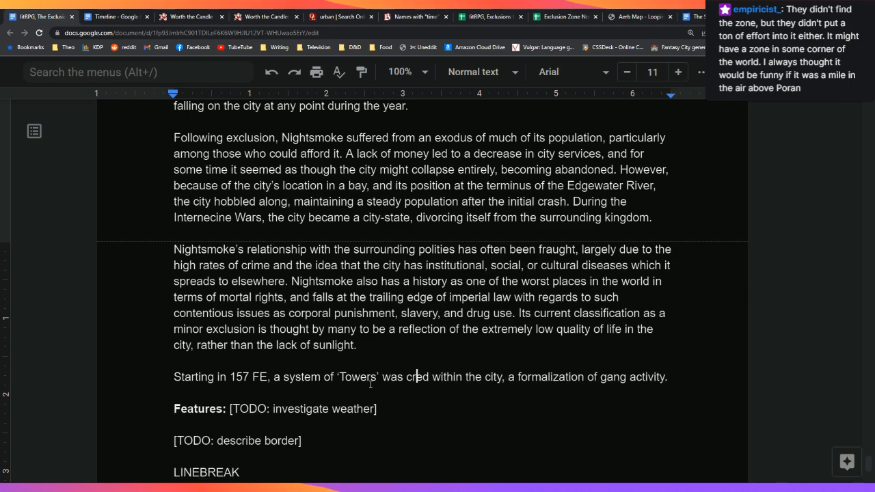
text(eate)
key(Down)
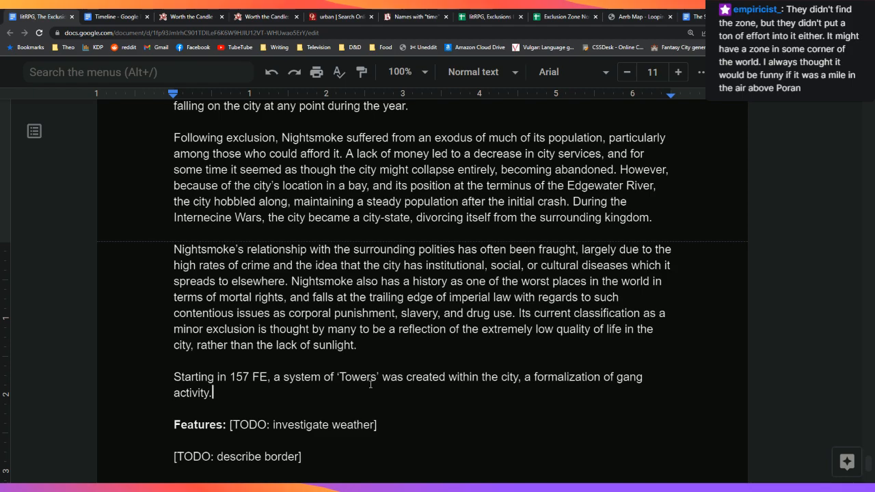
text(While the number)
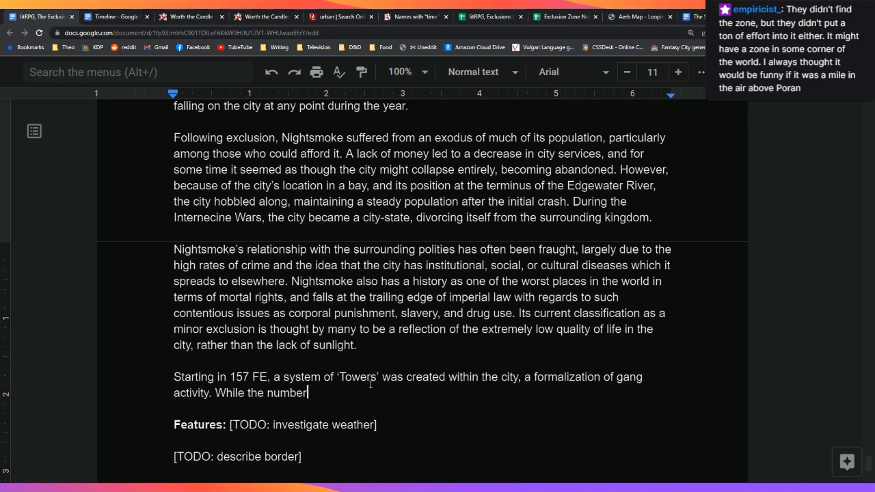
text( of )
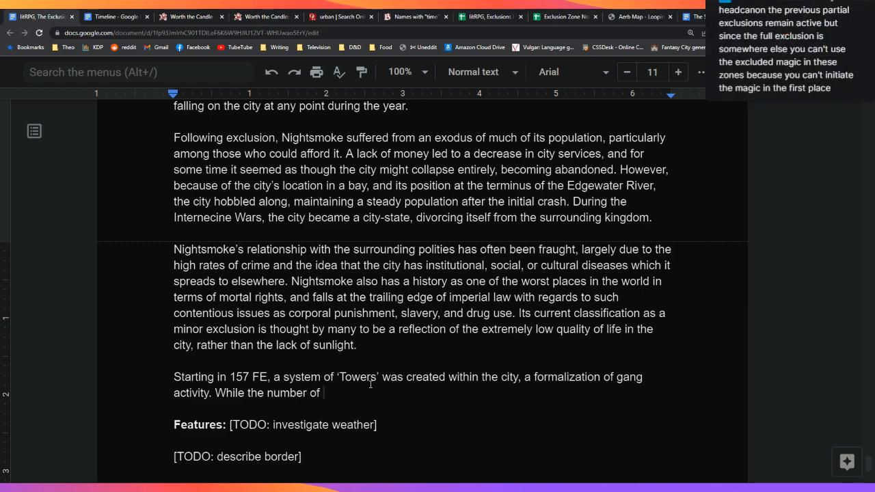
text(Towers has)
Step: Move the Towers paragraph under the 'Features:' heading, pushing the weather TODO below it
triple_click(370, 384)
key(ctrl+c)
key(BackSpace)
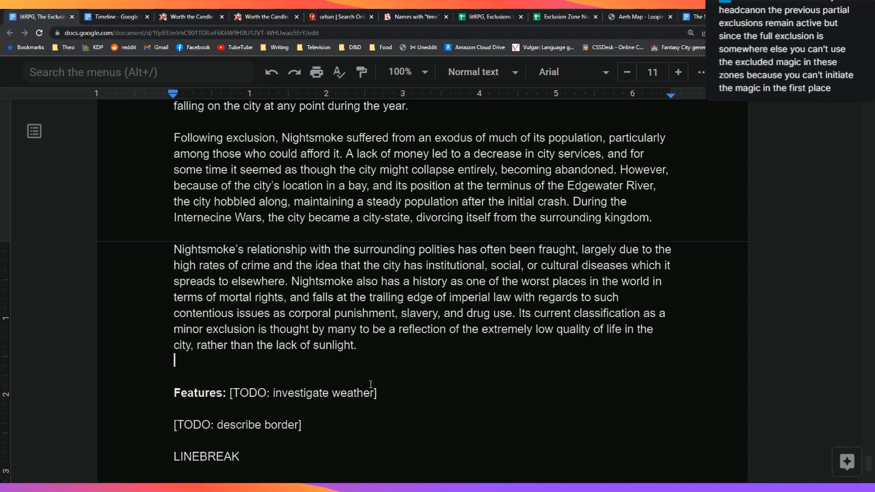
key(BackSpace)
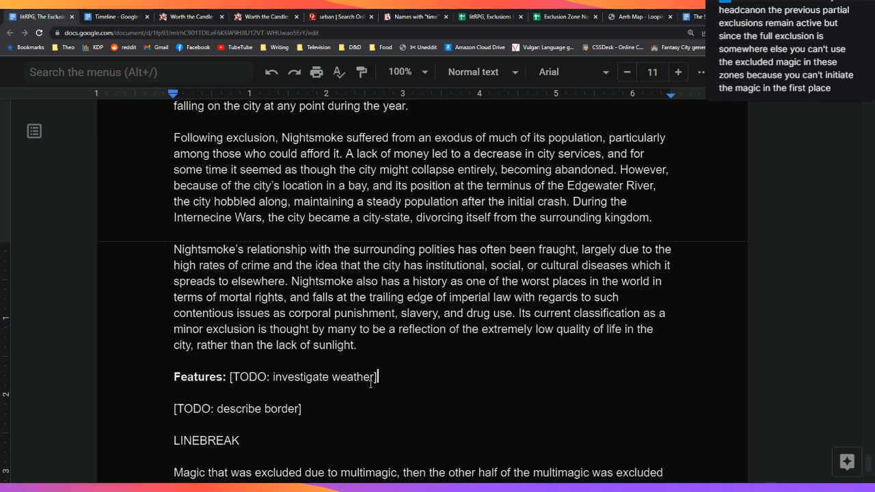
triple_click(370, 384)
key(Up)
key(Down)
key(Right)
key(Right)
key(Right)
key(Right)
key(Right)
key(Right)
key(Right)
key(Right)
key(Right)
key(Right)
key(Right)
key(Return)
key(Return)
key(Return)
key(Return)
key(Return)
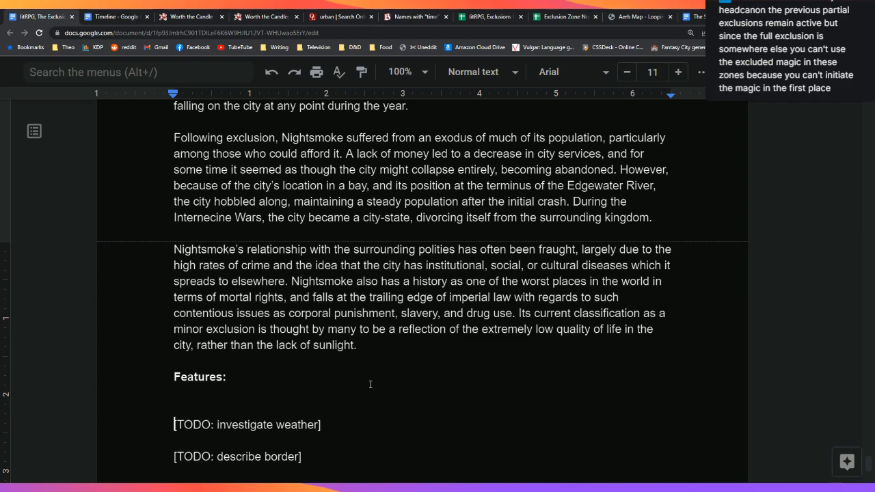
key(Up)
key(Up)
key(Up)
key(Up)
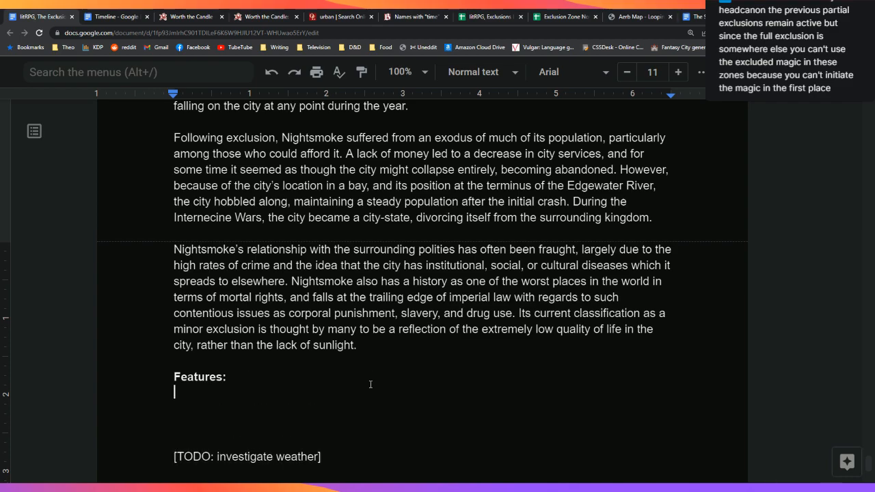
key(BackSpace)
key(ctrl+v)
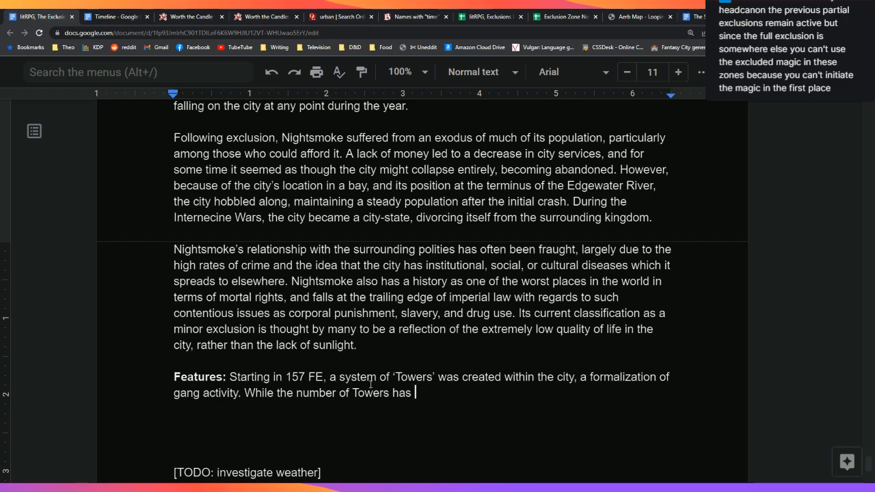
Step: Add 'and the relationships between organized crime' after 'gang activity'
key(Left)
key(Left)
key(Left)
key(Left)
key(Left)
key(Left)
key(Left)
key(Left)
key(Left)
key(Left)
key(Left)
key(Left)
key(Left)
key(Left)
key(Left)
key(Left)
key(Left)
key(Left)
key(Left)
key(Left)
key(Right)
text(and the relat)
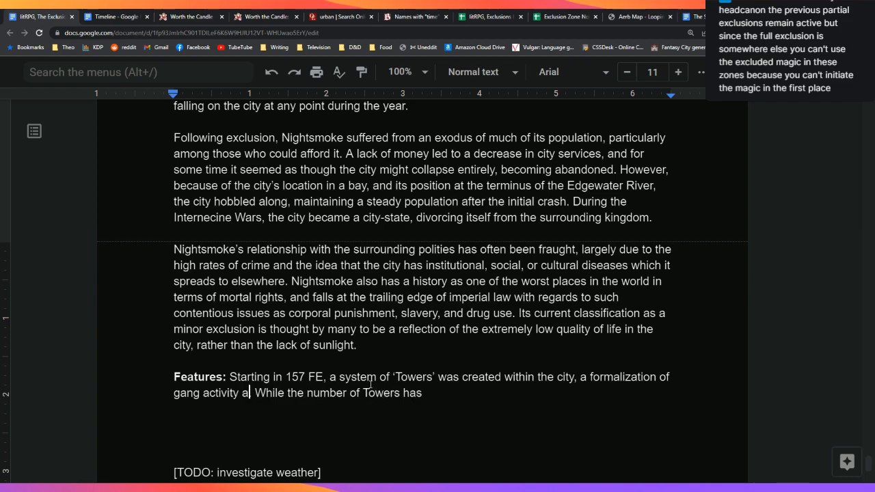
text(ionships be)
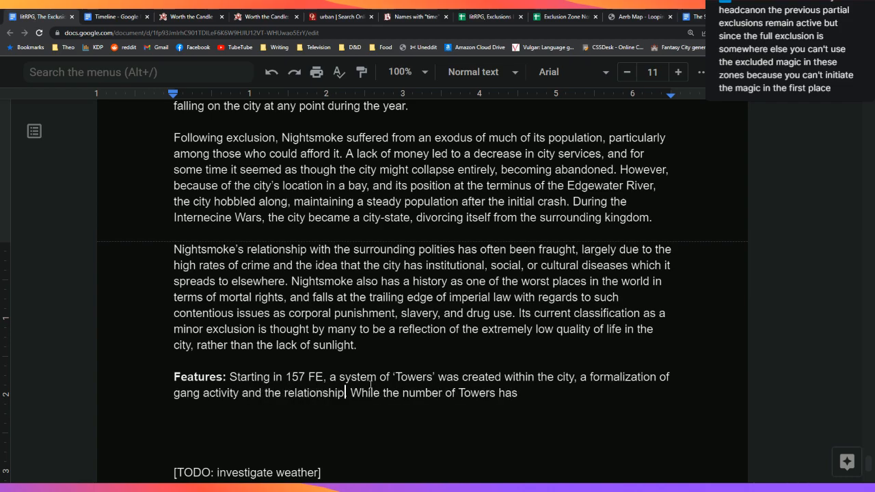
text(tween or While )
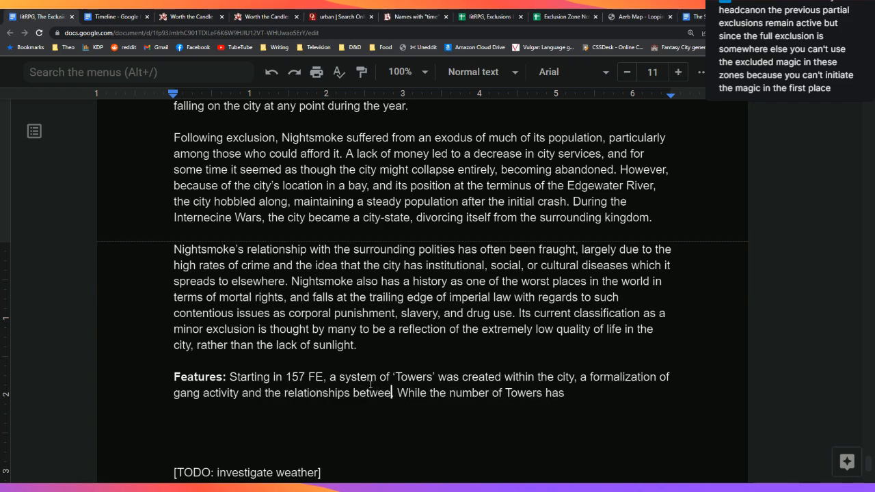
text(the num)
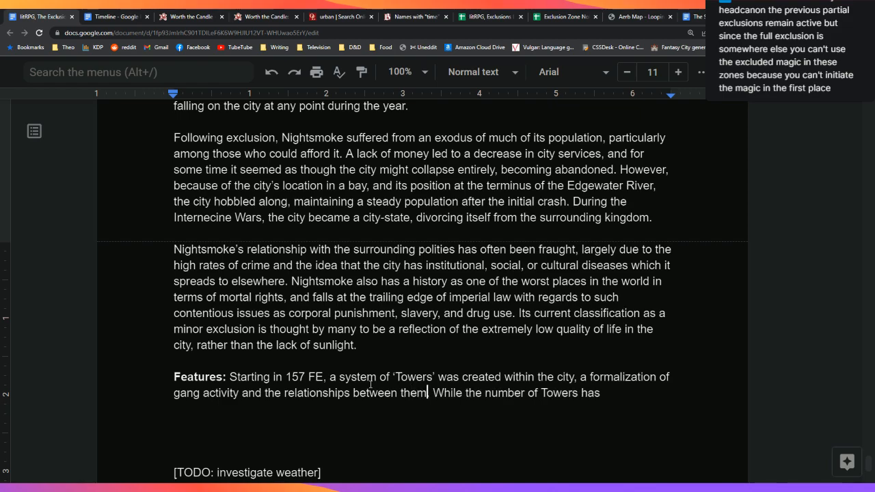
key(BackSpace)
key(BackSpace)
key(BackSpace)
key(BackSpace)
text(organized un)
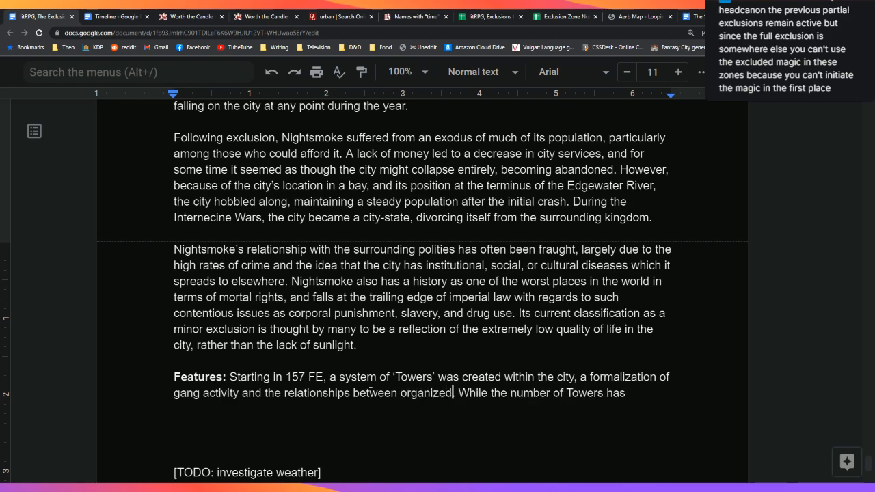
key(BackSpace)
key(BackSpace)
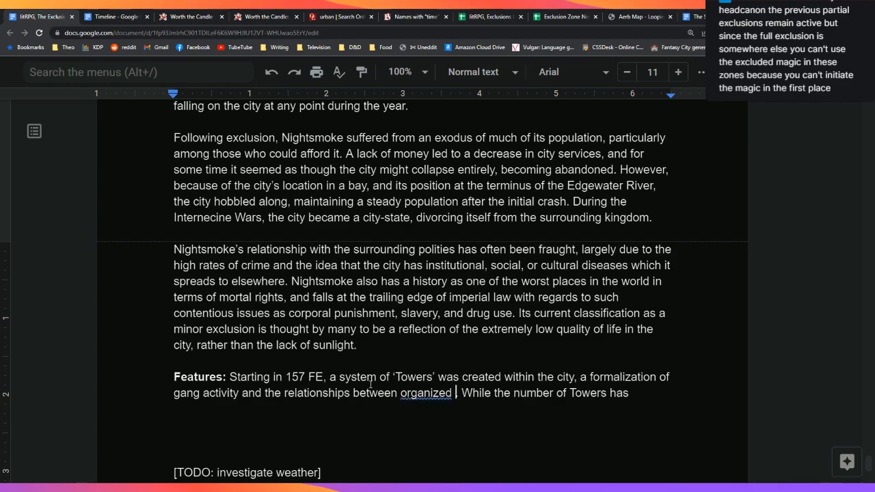
text(crime)
key(End)
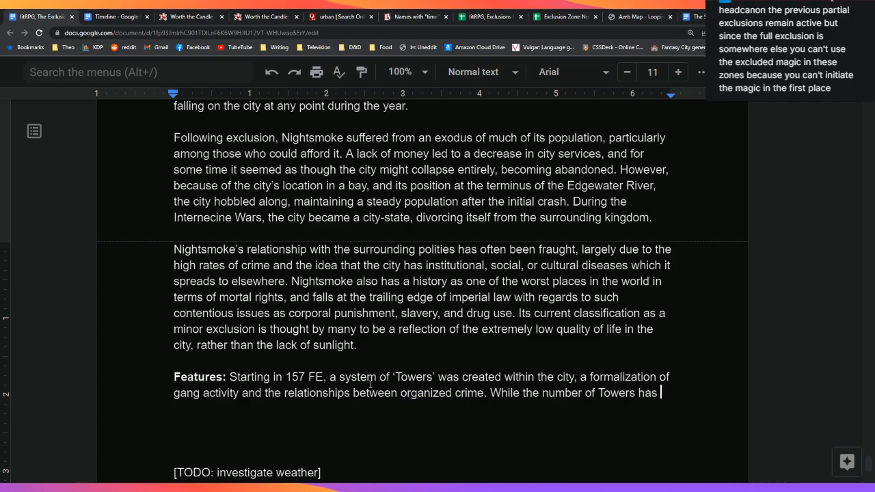
Step: Add that the system stayed remarkably steady and each Tower oversees an aspect and territory of the city
text(varied ove)
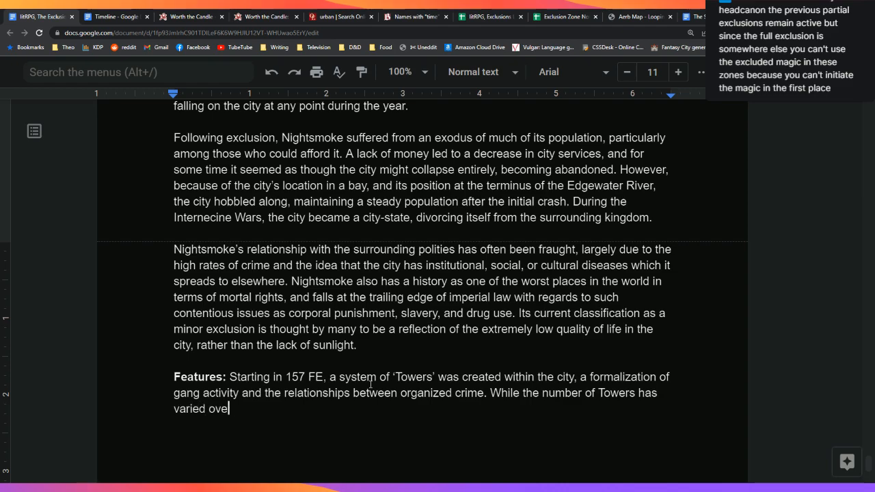
text(r the centuries, the)
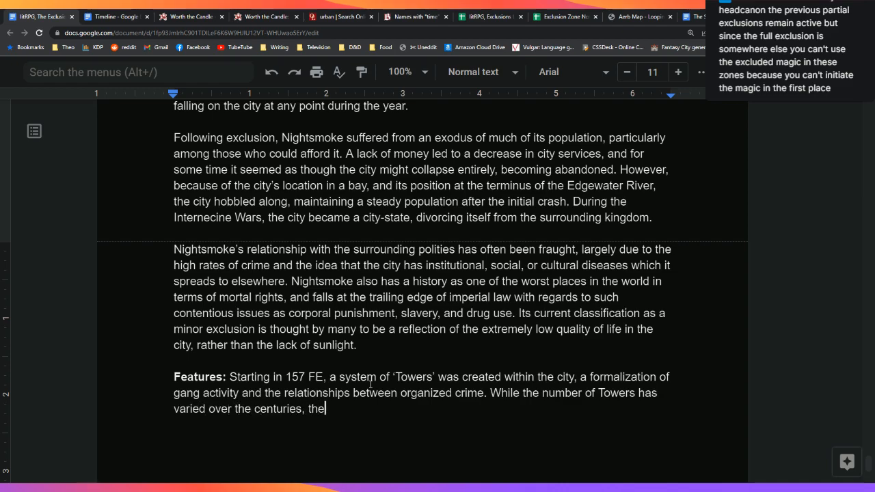
text( system has )
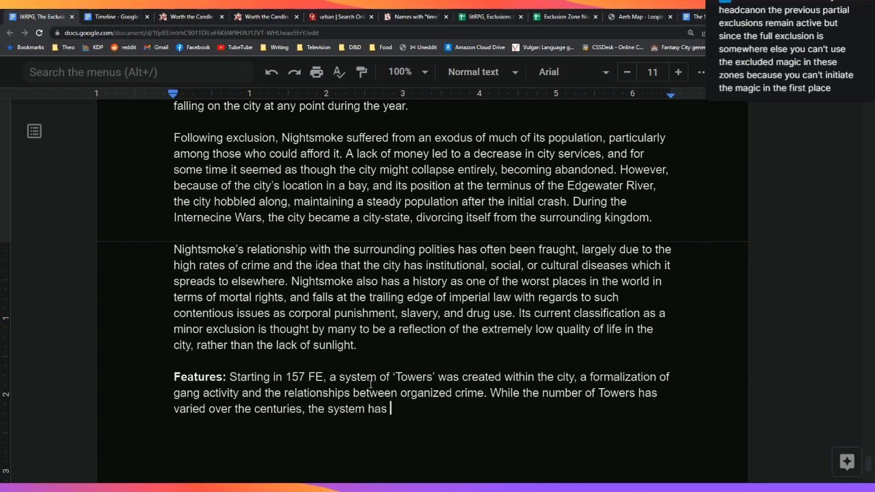
text(stayed remarkabl)
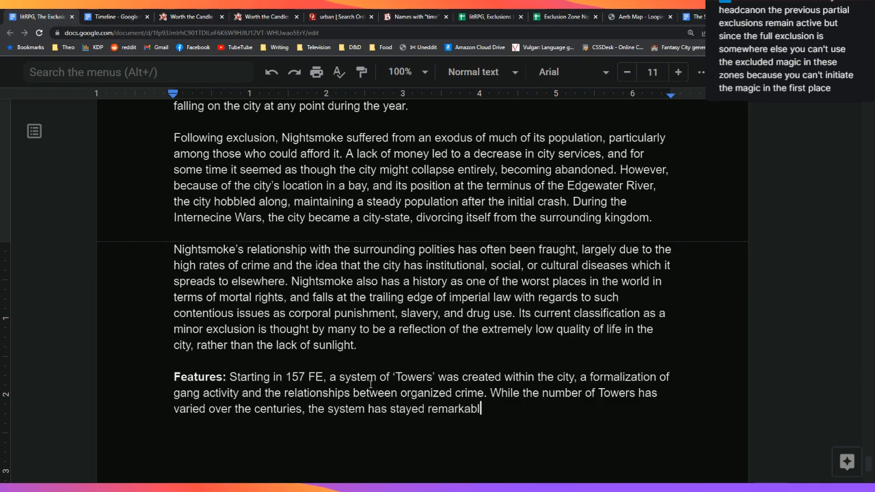
text(y s)
text(eady)
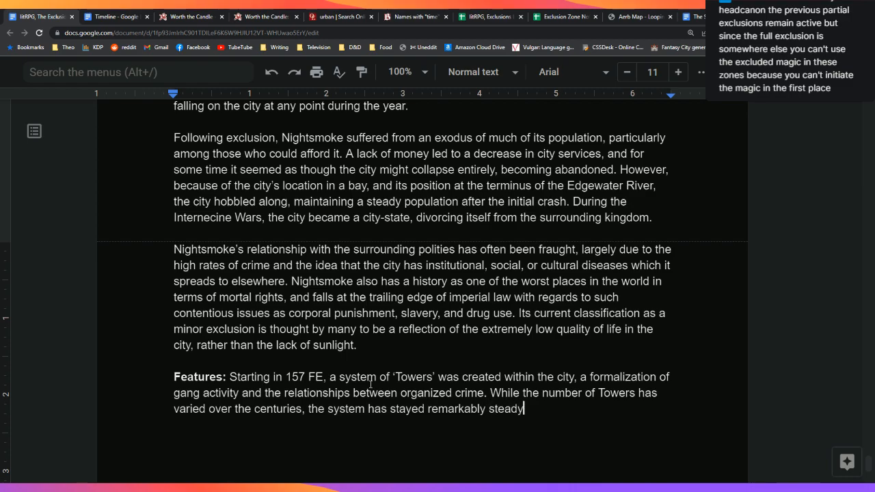
text(, evolving only slightly fr)
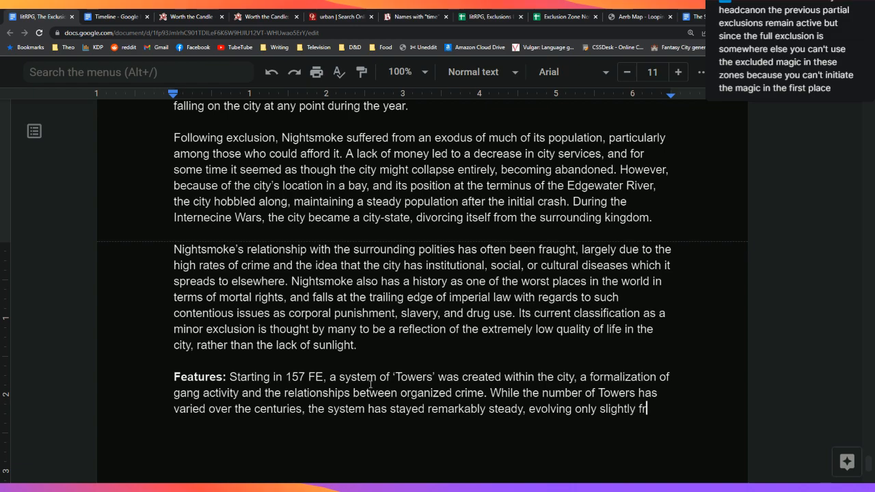
text(om the original form. The)
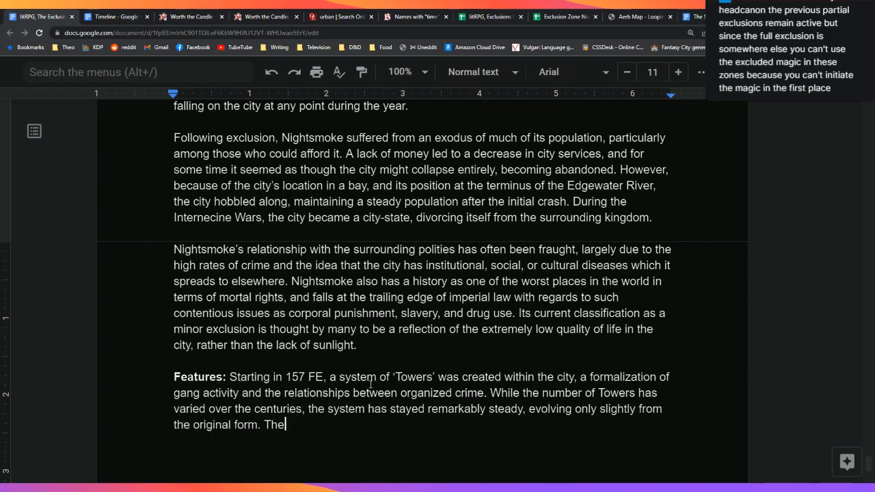
key(BackSpace)
key(BackSpace)
key(BackSpace)
text(Each tower)
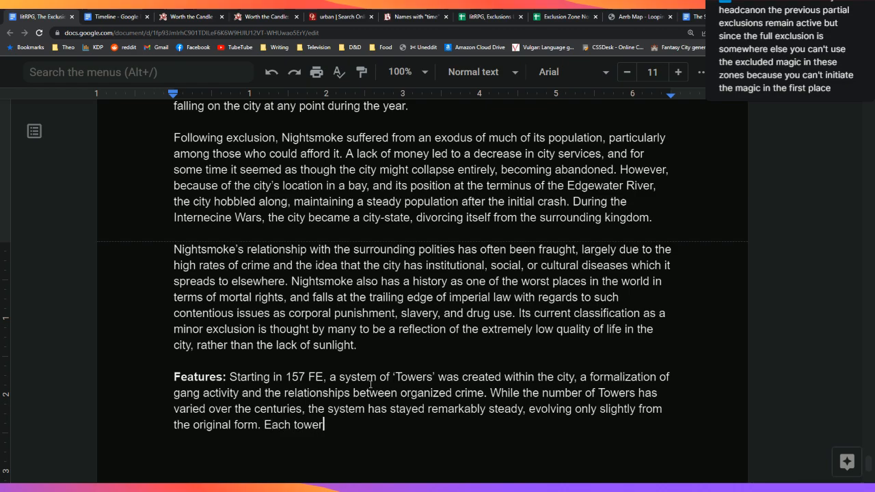
key(BackSpace)
key(BackSpace)
key(BackSpace)
key(BackSpace)
text(Tower is responsible )
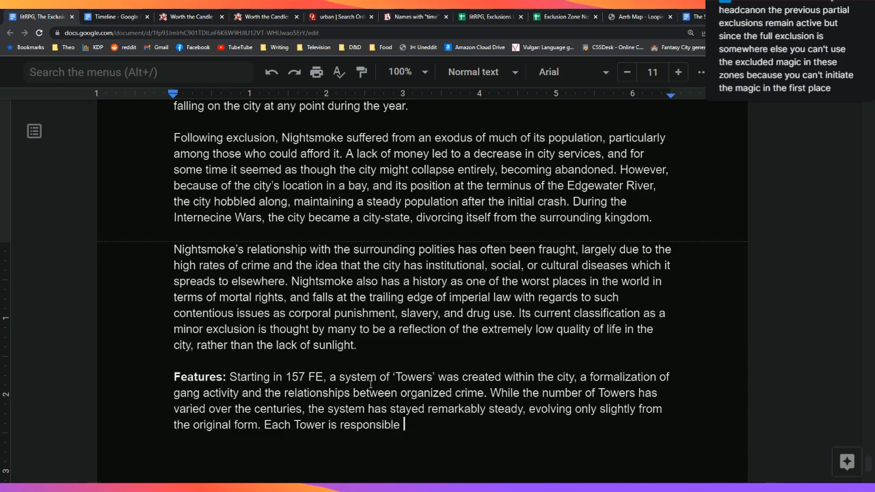
text(for some certain )
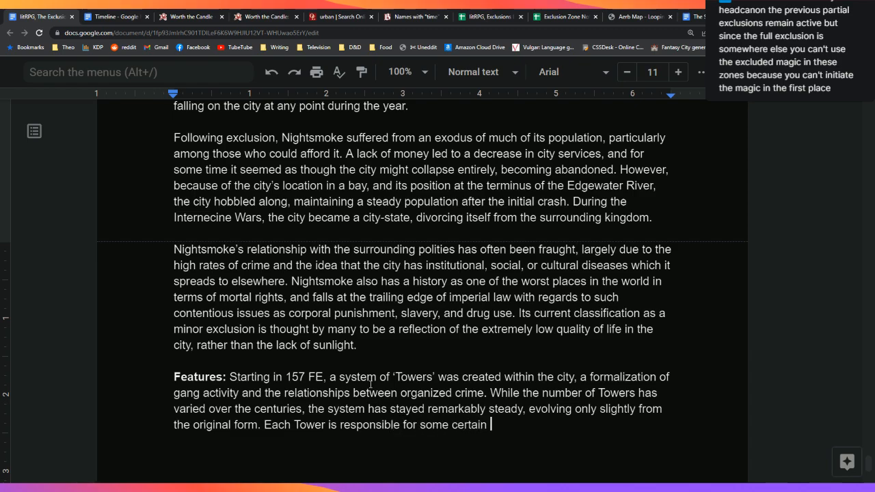
text(aspect of the city and)
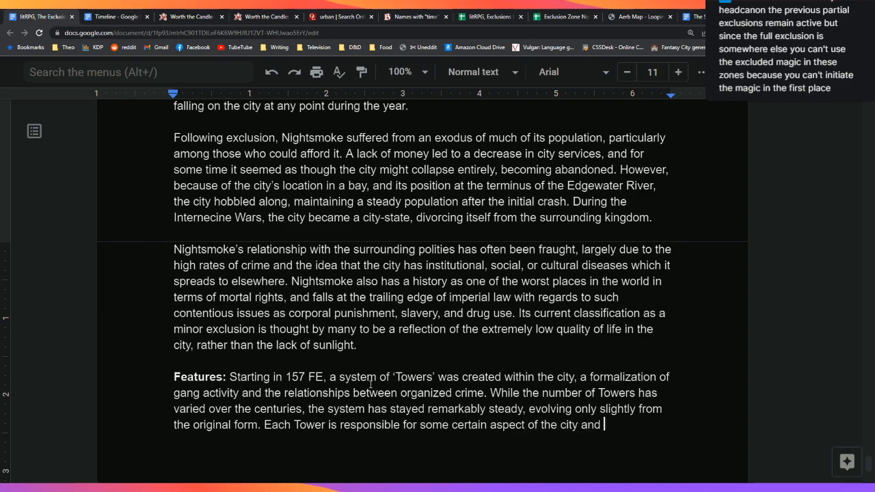
text( defined tett)
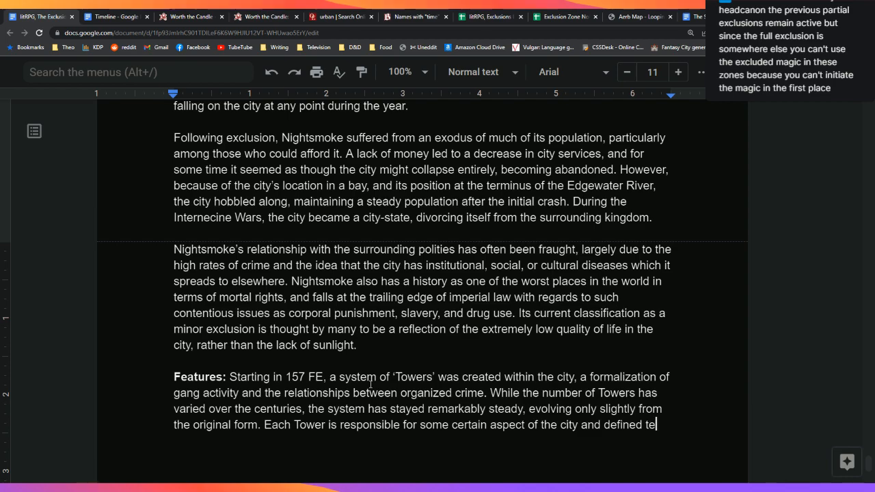
key(BackSpace)
key(BackSpace)
text(rritory)
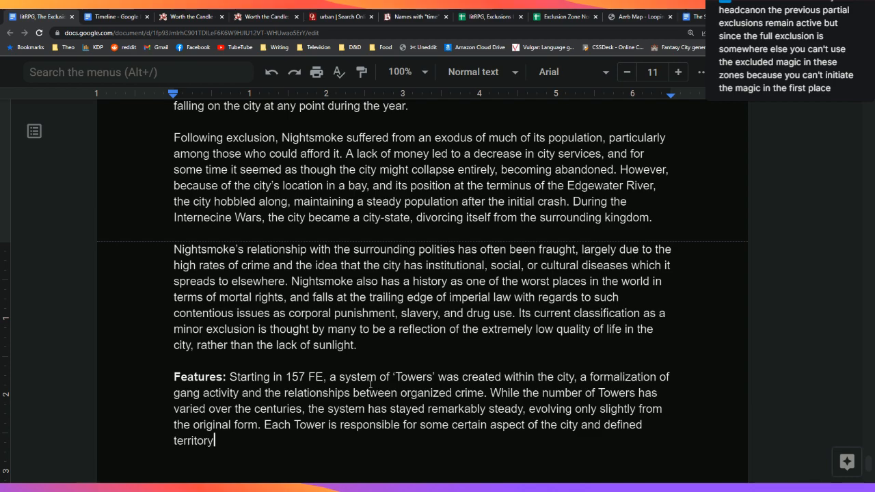
text( within it.)
key(Return)
key(Return)
key(Return)
key(Return)
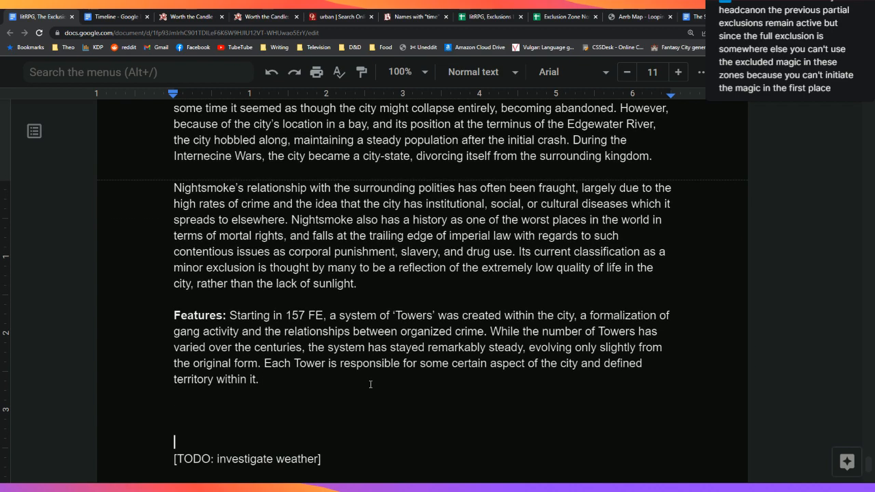
Step: Add that Tower borders and responsibilities are a source of intense conflict
click(371, 384)
text(which)
key(BackSpace)
key(BackSpace)
key(BackSpace)
key(BackSpace)
key(BackSpace)
text(with these being a )
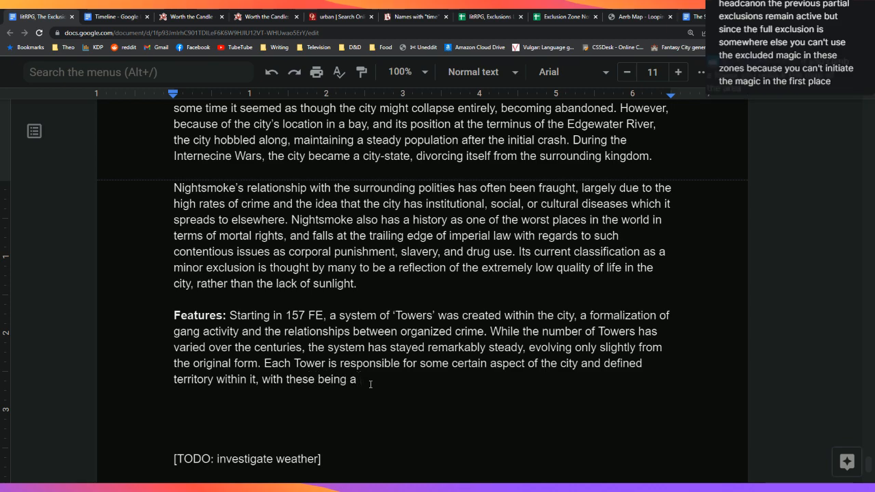
text(prima)
key(BackSpace)
key(BackSpace)
key(BackSpace)
key(BackSpace)
key(BackSpace)
key(BackSpace)
key(BackSpace)
key(BackSpace)
key(BackSpace)
key(BackSpace)
key(BackSpace)
key(BackSpace)
key(BackSpace)
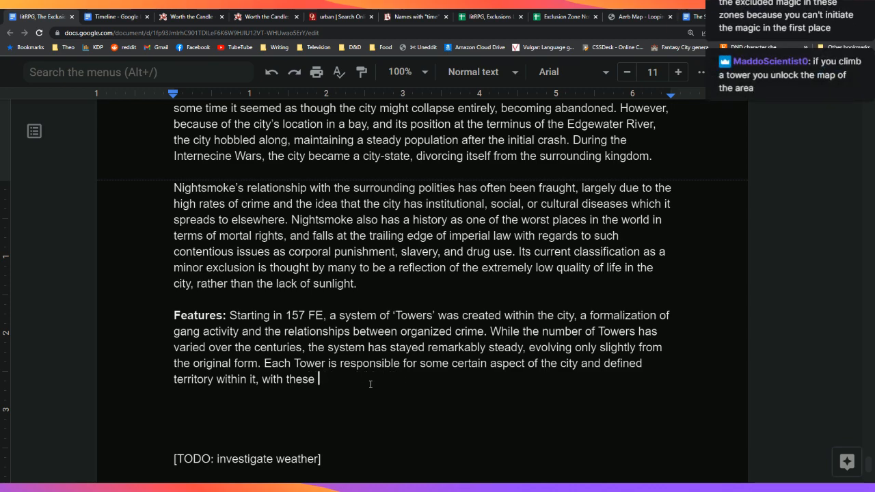
text(borders and)
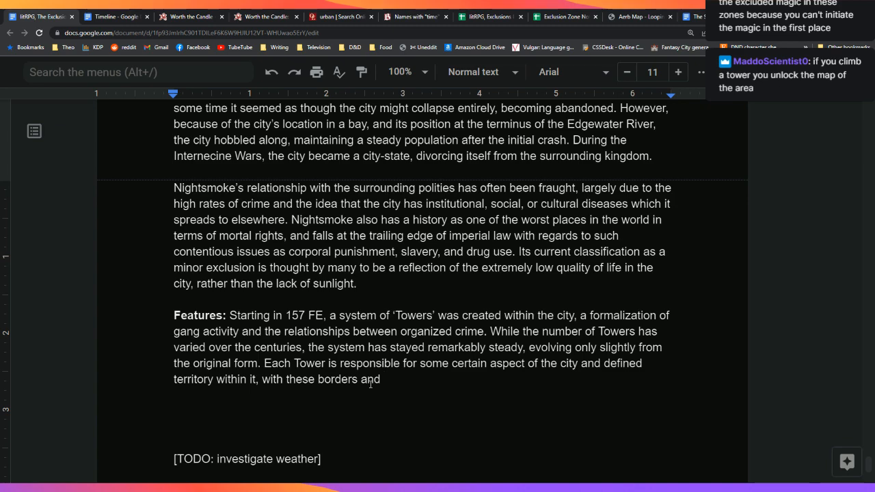
text(respon)
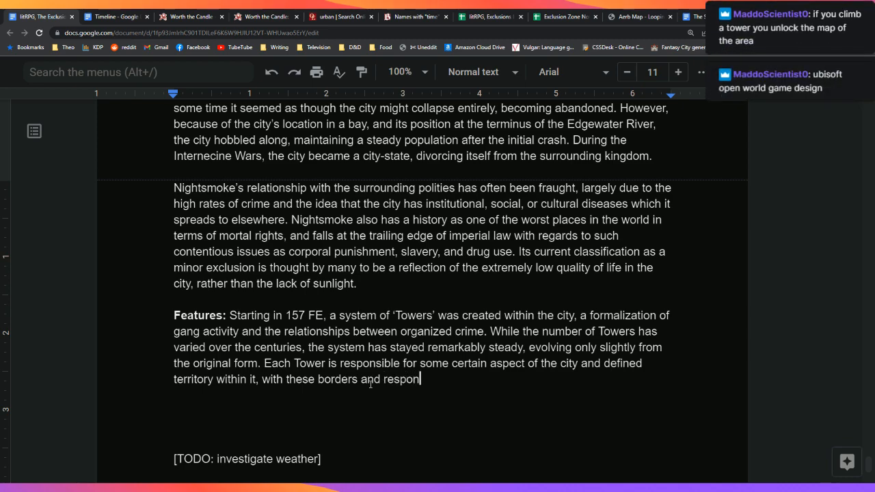
text(sibility)
key(BackSpace)
key(BackSpace)
text(ties bee)
key(BackSpace)
text(ing)
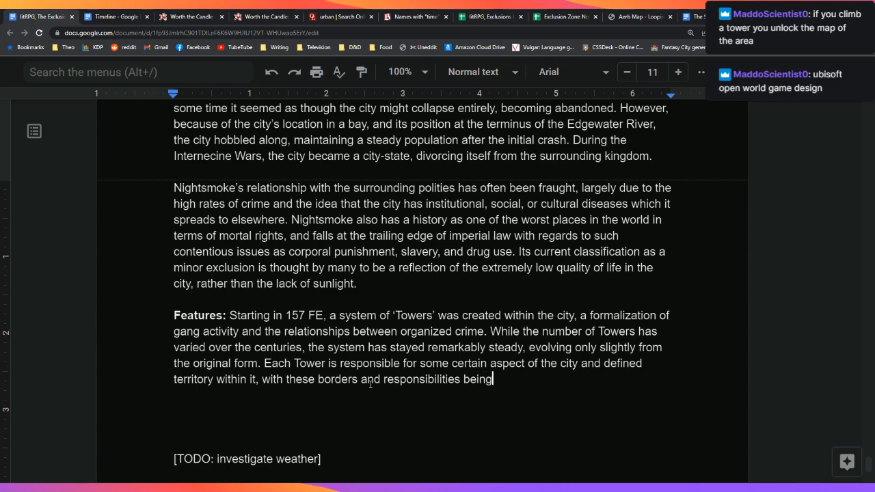
text( a source of )
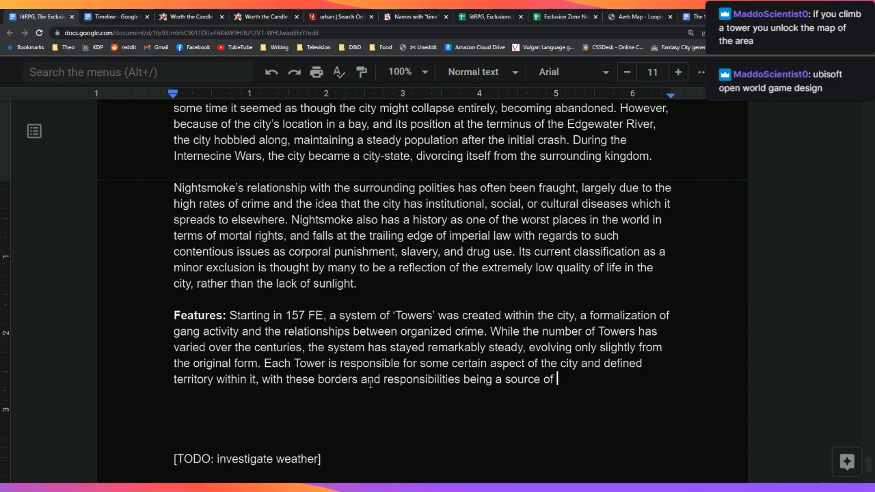
text(intense conf)
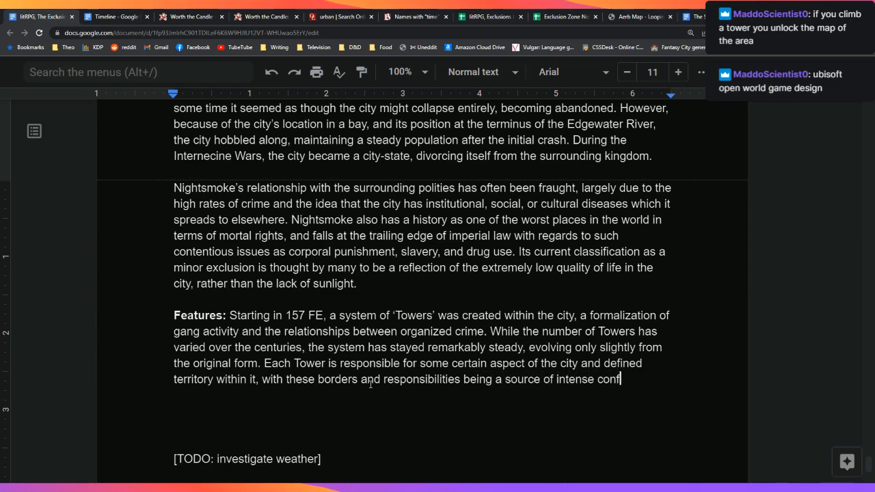
text(lict bet)
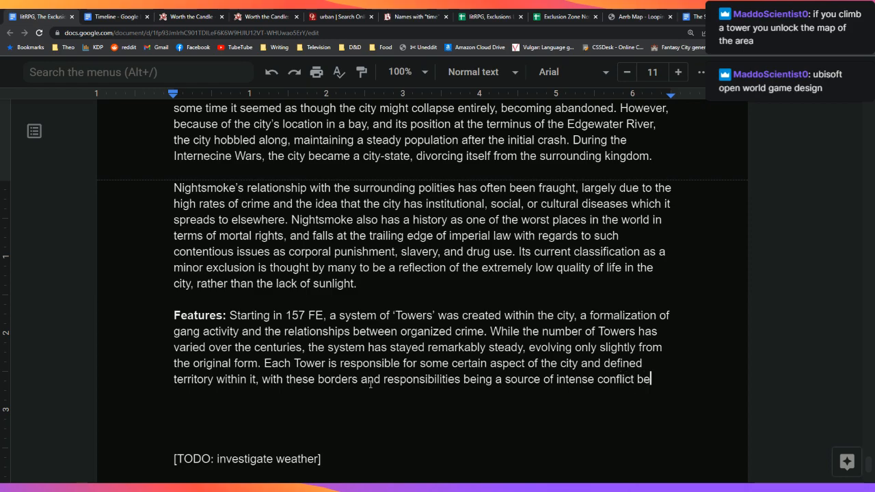
Step: Note they vary wildly through warfare, subterfuge, betrayal, or agreement between Towers
key(BackSpace)
key(BackSpace)
key(BackSpace)
text(, sometimes va)
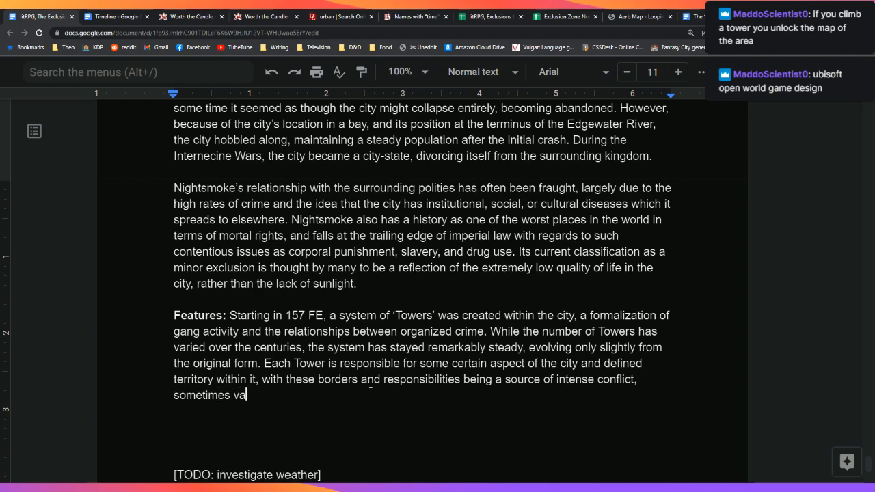
text(rying wildl)
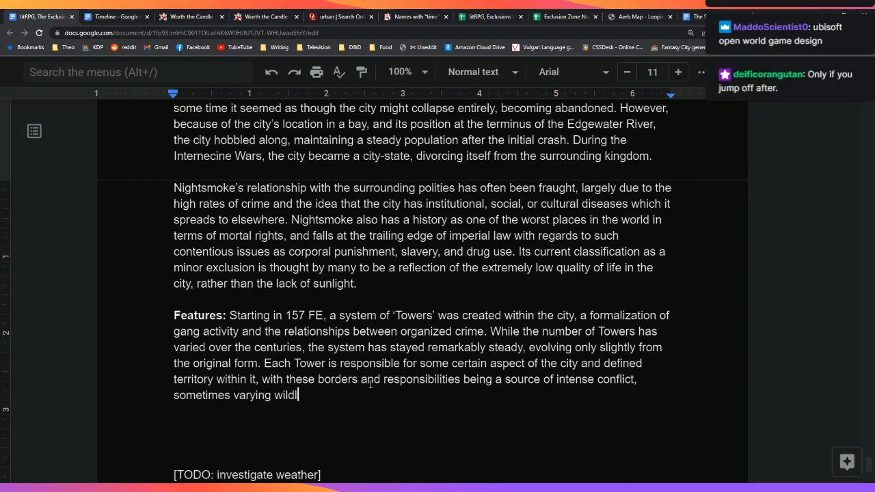
text(y with wa)
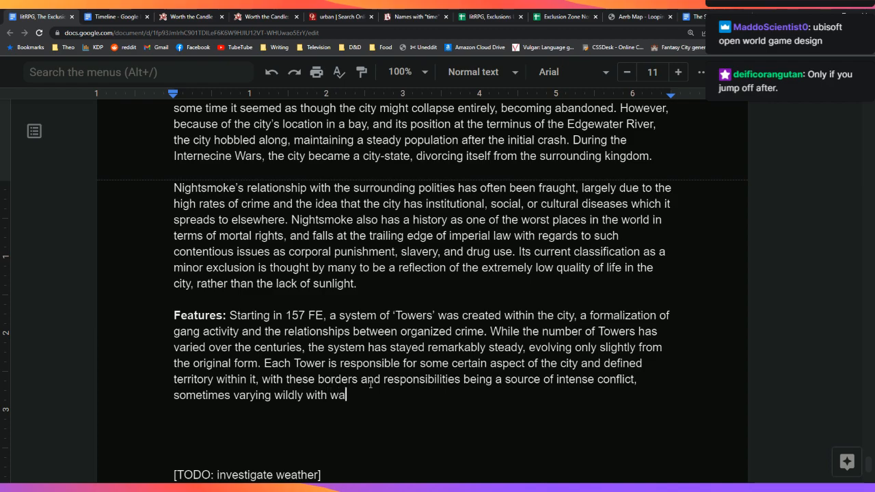
text(rfare, subterf)
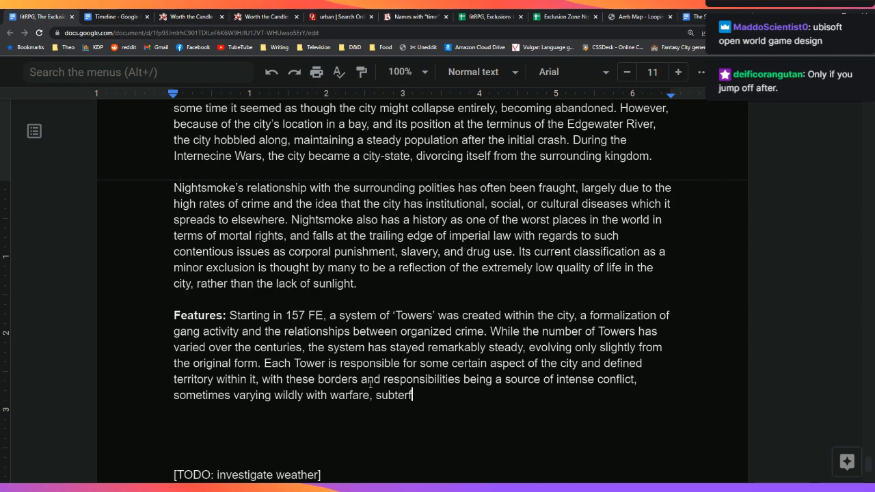
text(uge, or)
key(BackSpace)
key(BackSpace)
key(BackSpace)
text(betrayal, or )
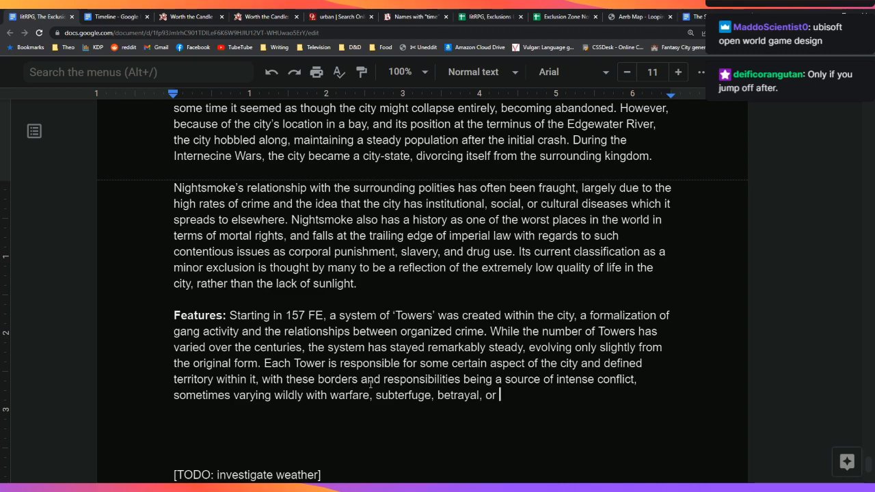
text(agreement.)
key(BackSpace)
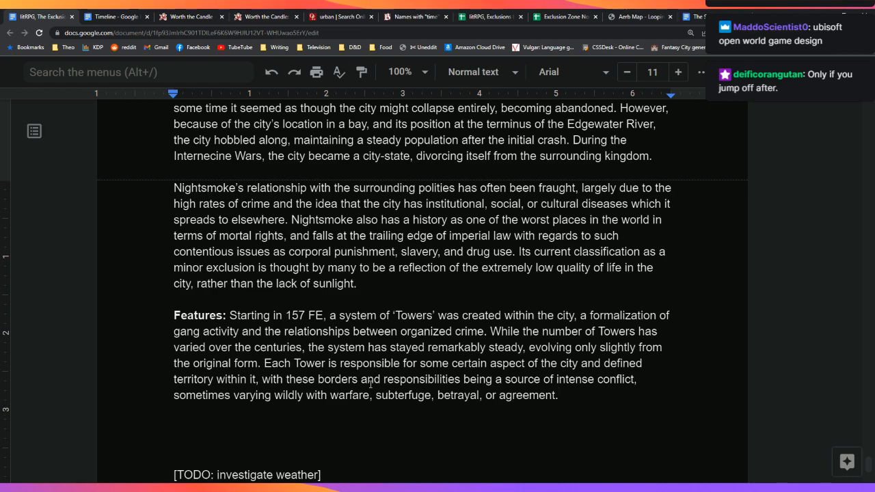
text(between Towers.)
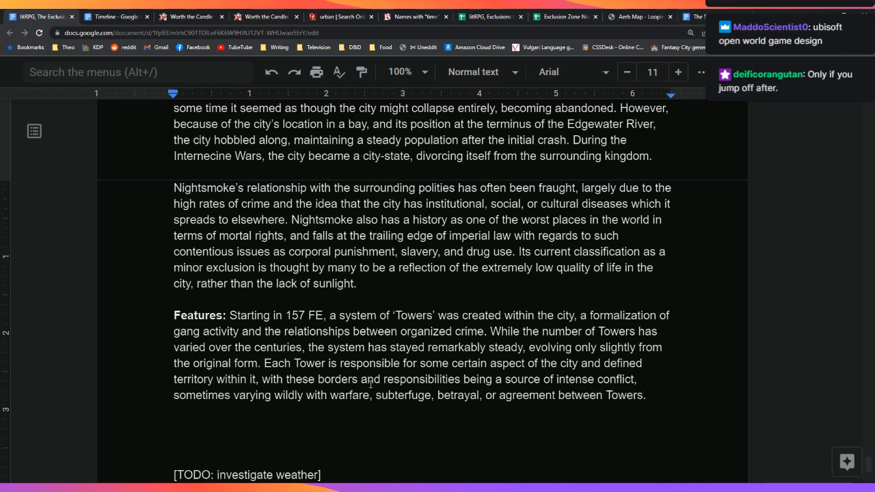
key(Down)
key(Down)
key(Down)
key(Down)
key(Down)
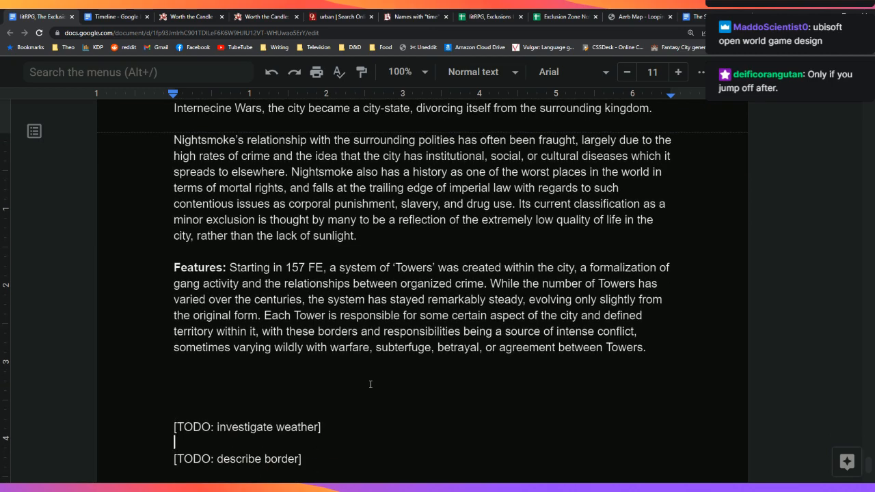
Step: Start a paragraph stating 'Currently, five Towers exist within the city of Nightsmoke'
key(Return)
text(Cur)
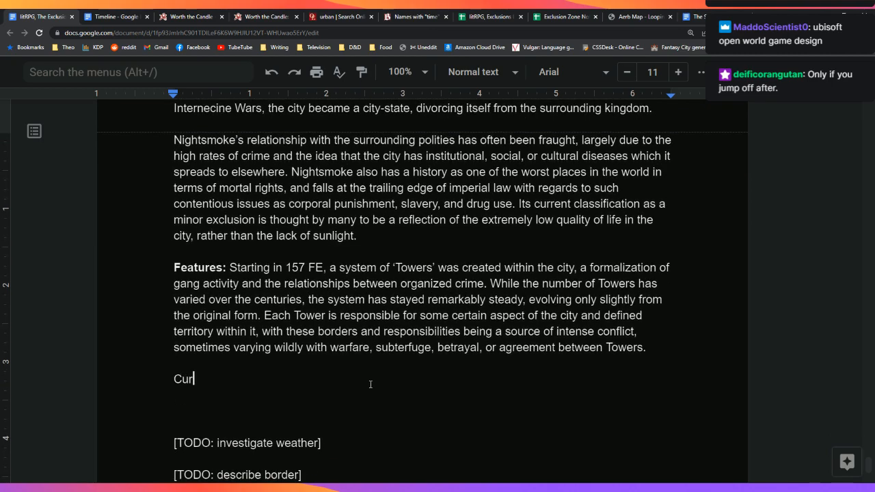
text(rently)
key(BackSpace)
key(BackSpace)
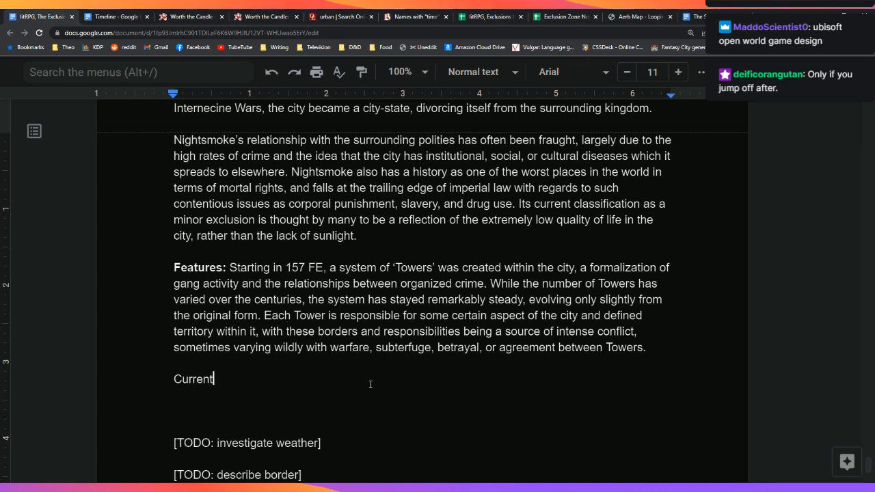
text(ly, five Tower)
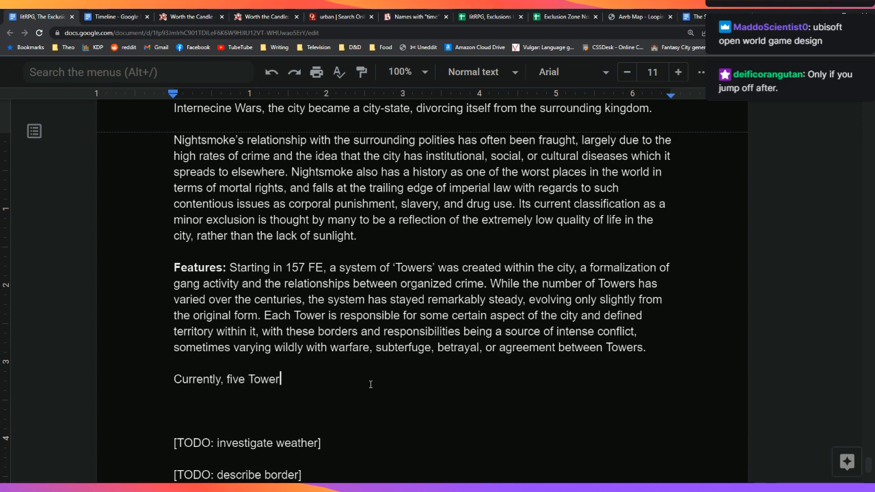
text(s exist within t)
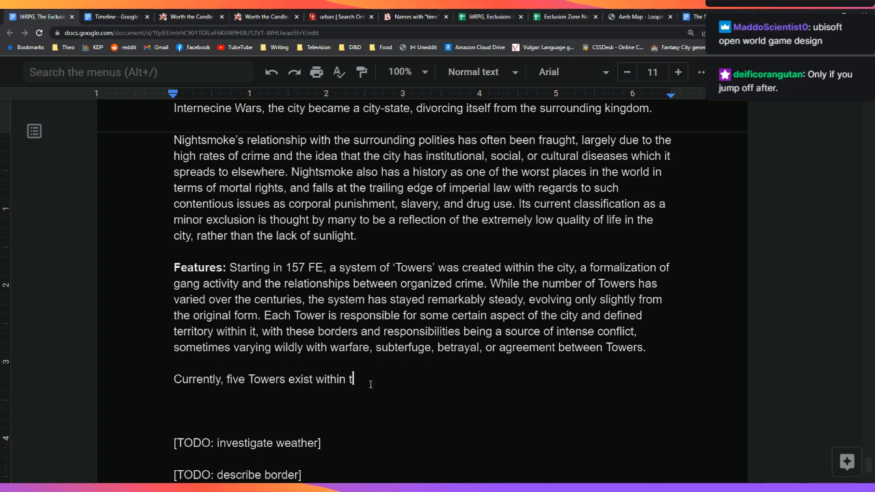
text(he city of Nigth)
key(BackSpace)
key(BackSpace)
key(BackSpace)
key(BackSpace)
text(igh)
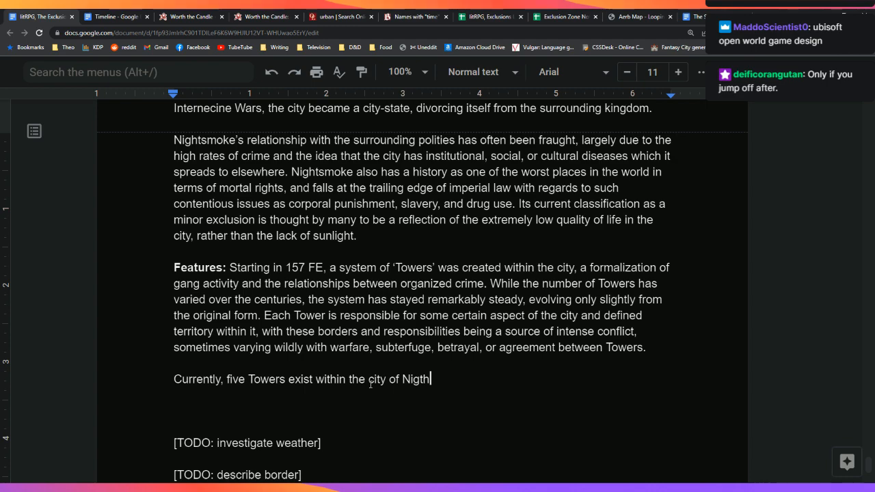
text(t)
key(BackSpace)
key(BackSpace)
key(BackSpace)
text(ghtsmoke, with)
key(BackSpace)
key(BackSpace)
key(BackSpace)
key(BackSpace)
key(BackSpace)
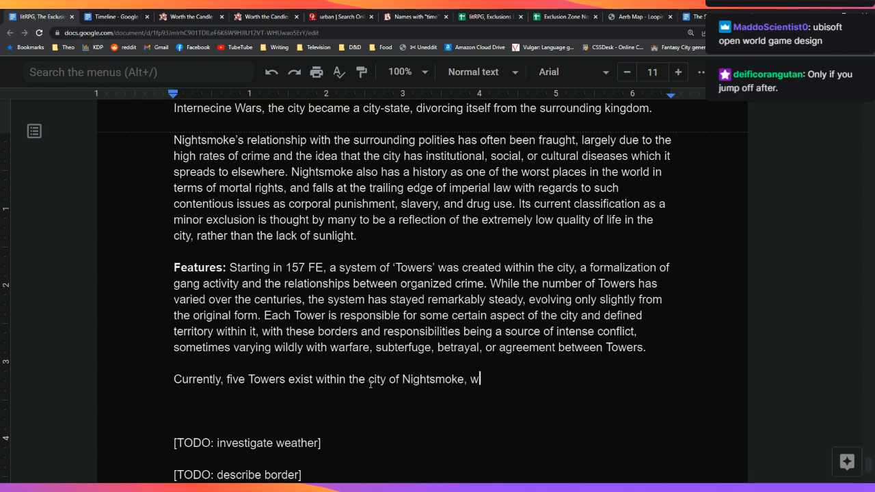
Step: Add that most people coming to the city must align themselves with a Tower for protection
text(and most people who come to the re)
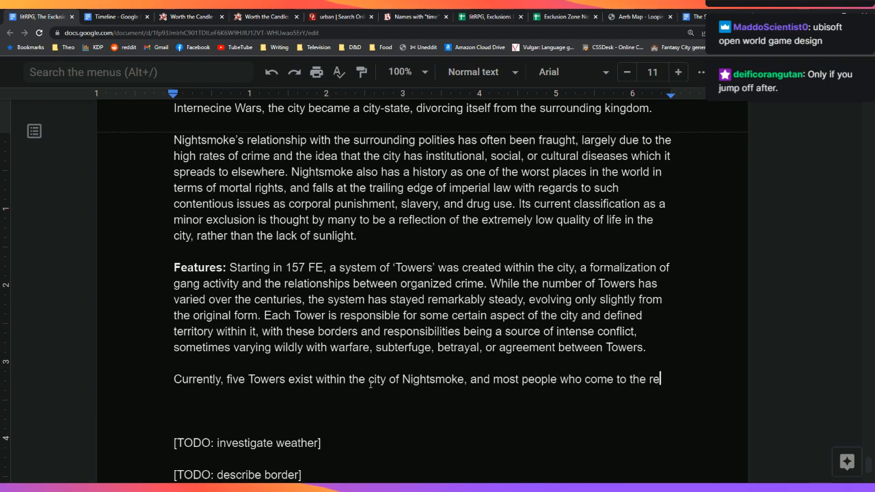
key(BackSpace)
key(BackSpace)
text(city for )
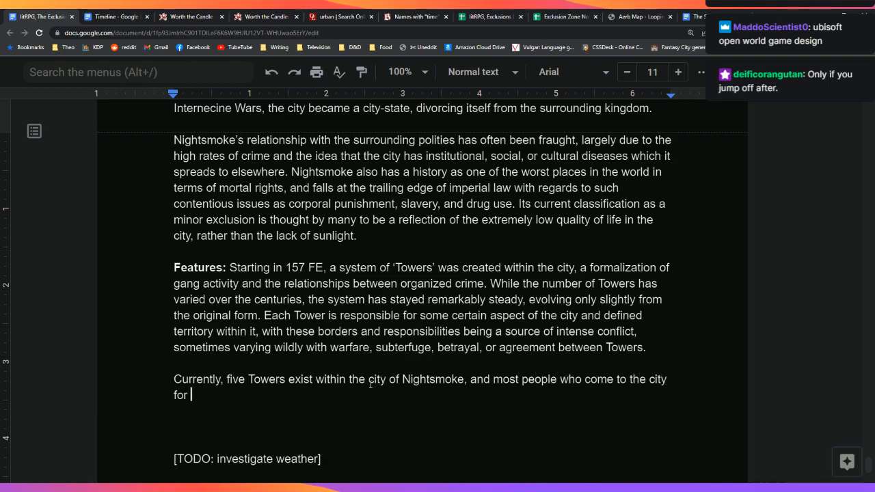
text(whatever reason are)
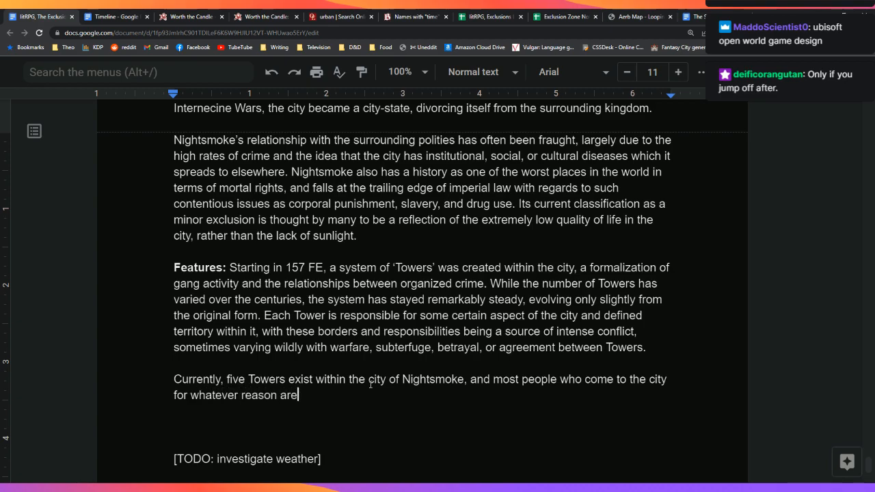
text( expected to align thmse)
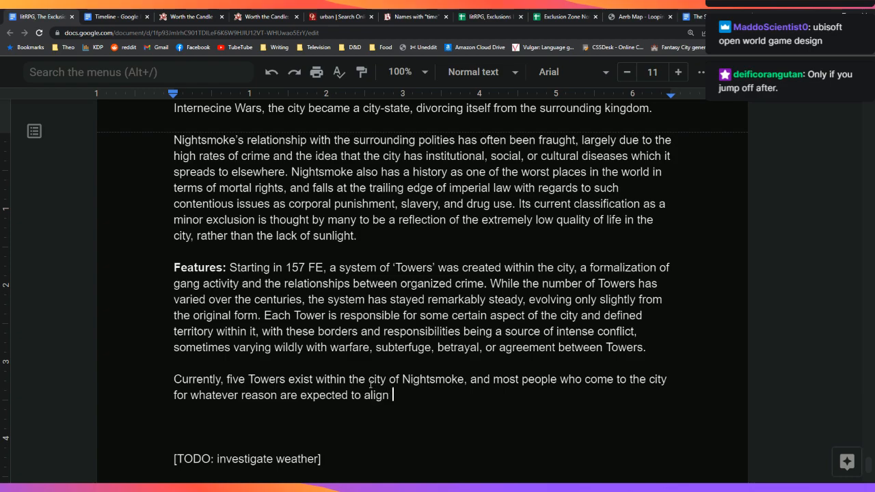
key(BackSpace)
key(BackSpace)
key(BackSpace)
text(emselves with one of )
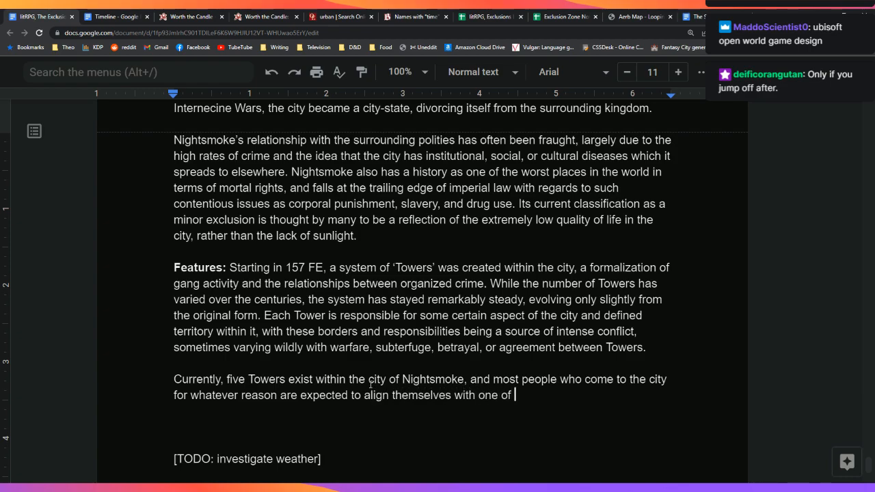
text(the Towers)
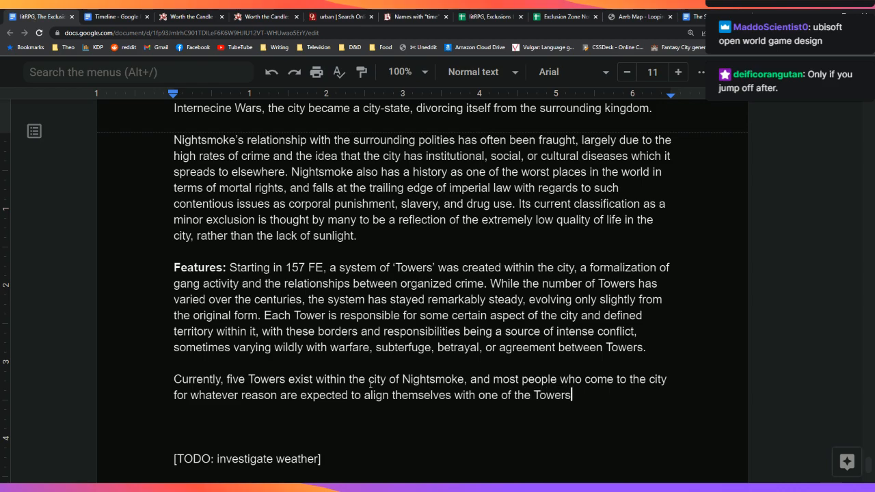
text( for the purposes of )
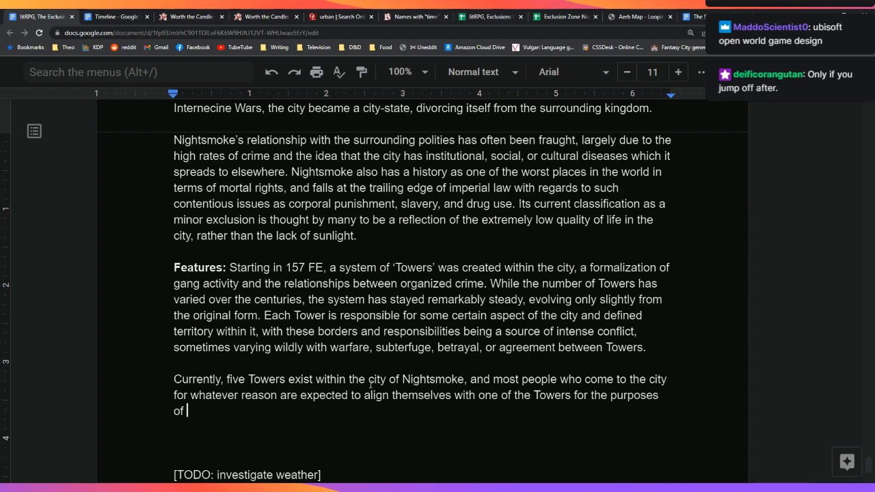
text(protection.)
key(Return)
key(Return)
key(BackSpace)
key(Return)
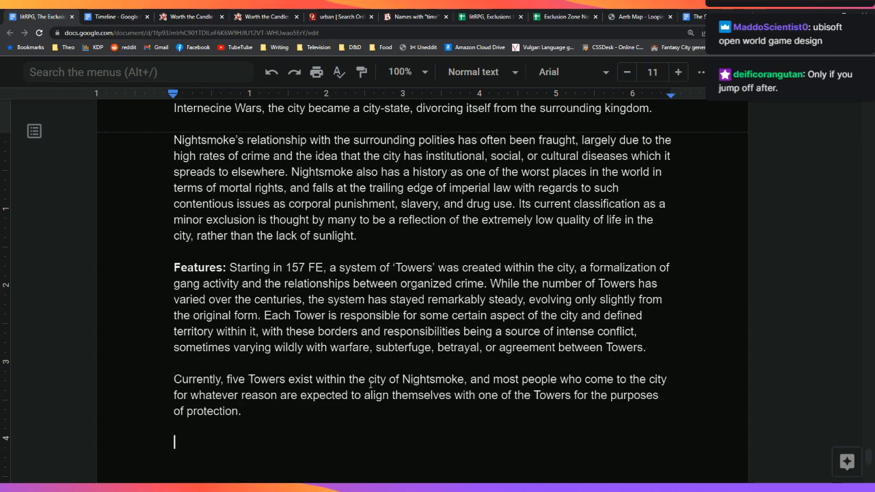
scroll(371, 384, down, 1)
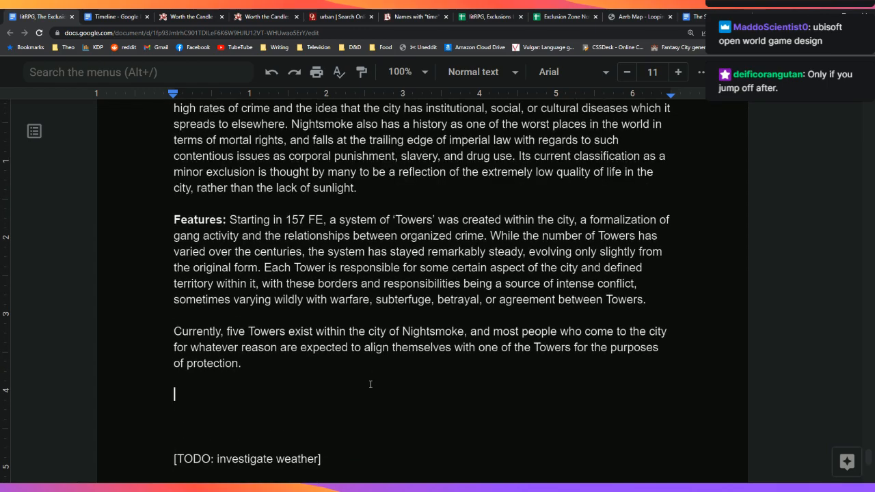
click(699, 17)
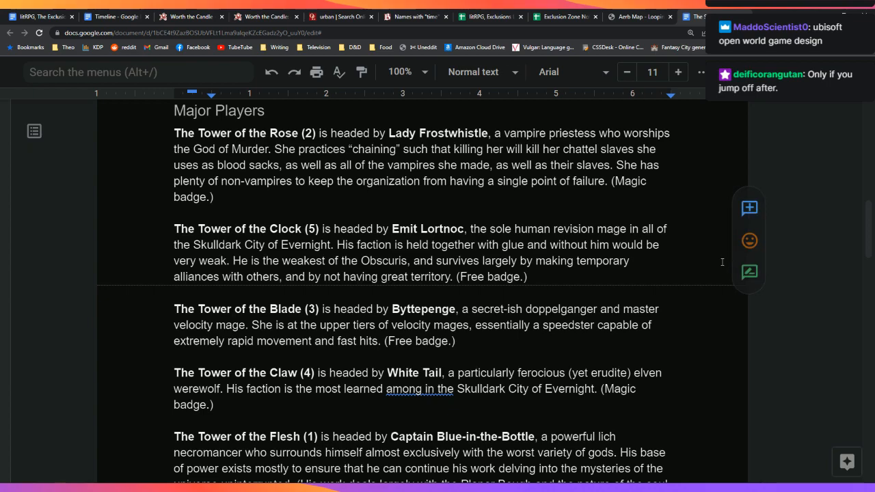
Step: Review the Major Players list of Towers Rose, Clock, Blade, Claw and Flesh with their leaders
middle_click(789, 325)
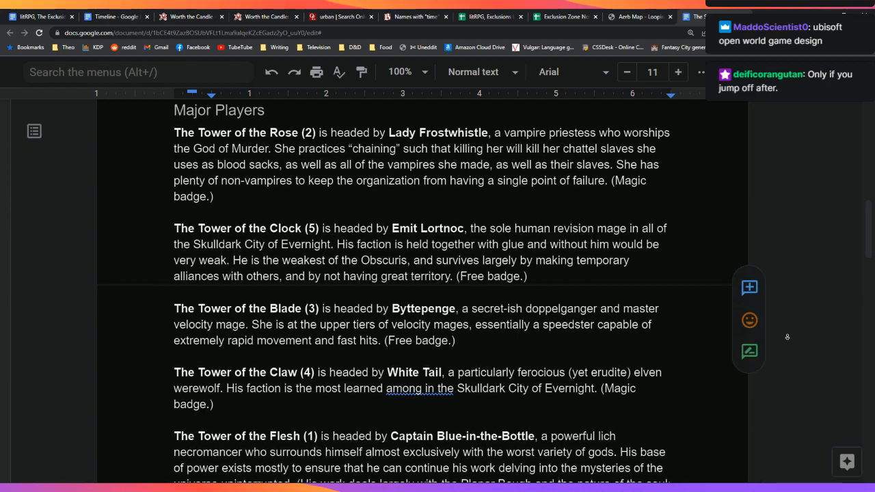
middle_click(789, 340)
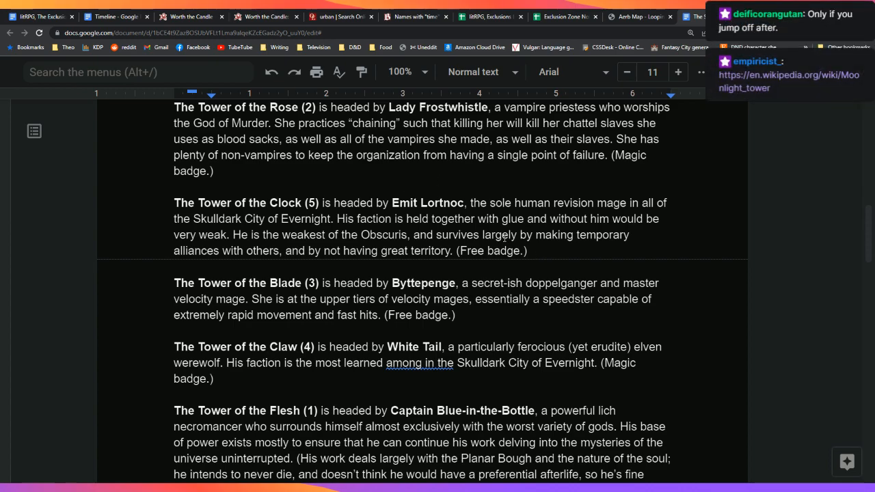
click(548, 256)
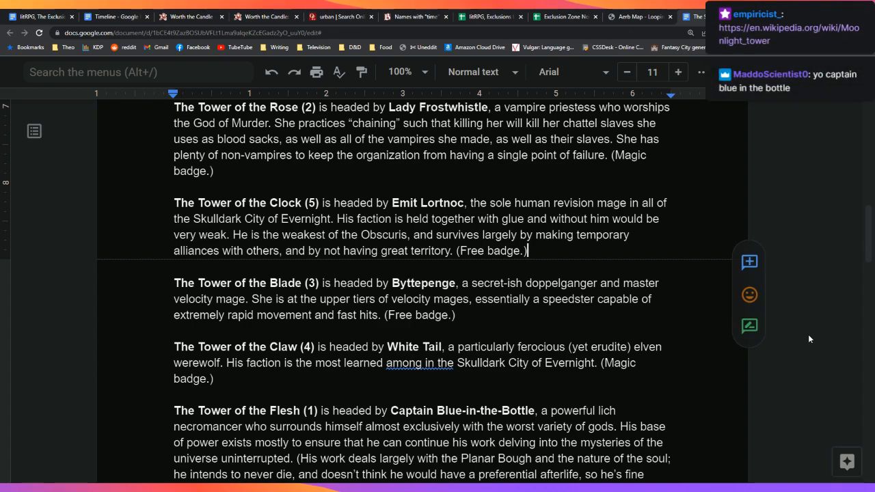
scroll(808, 334, down, 2)
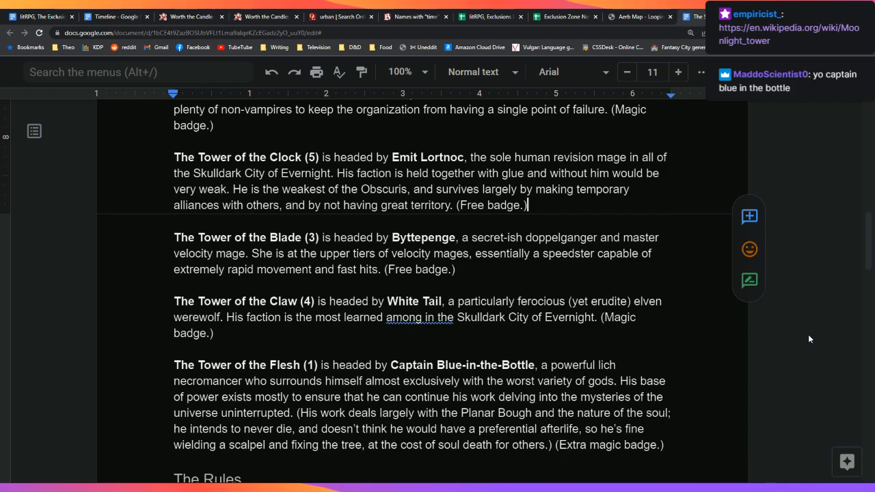
scroll(808, 334, up, 2)
scroll(809, 336, down, 1)
middle_click(809, 336)
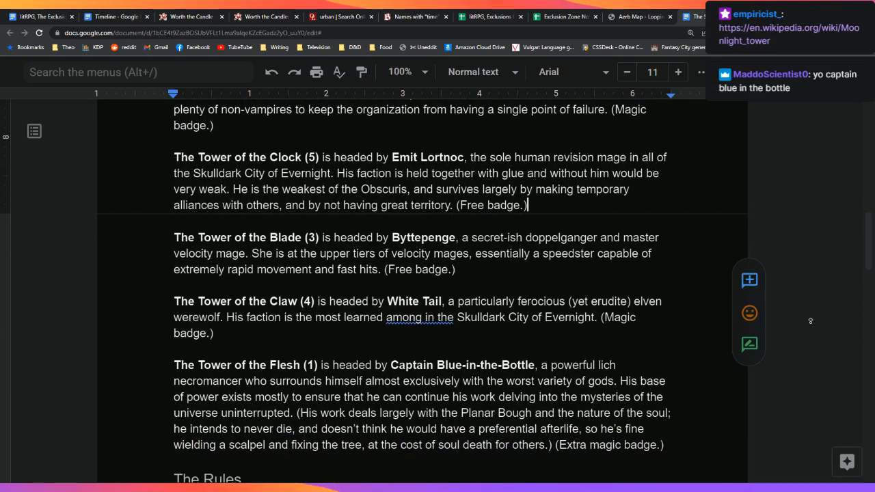
middle_click(812, 315)
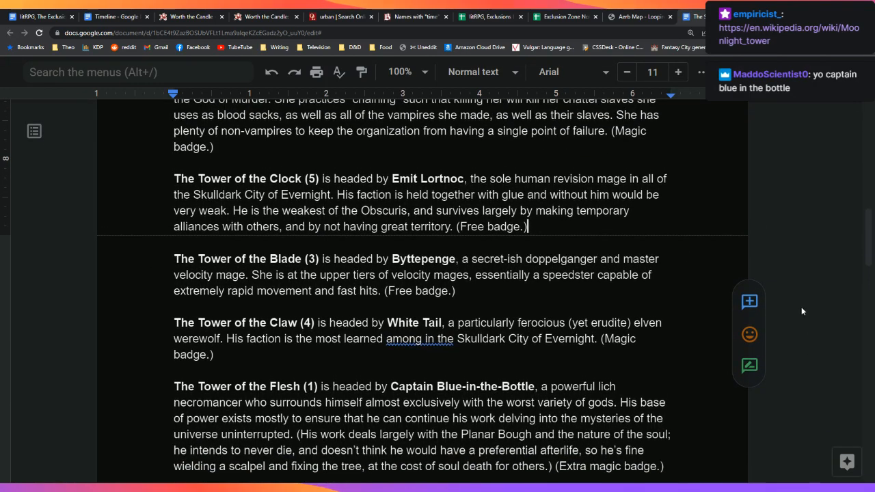
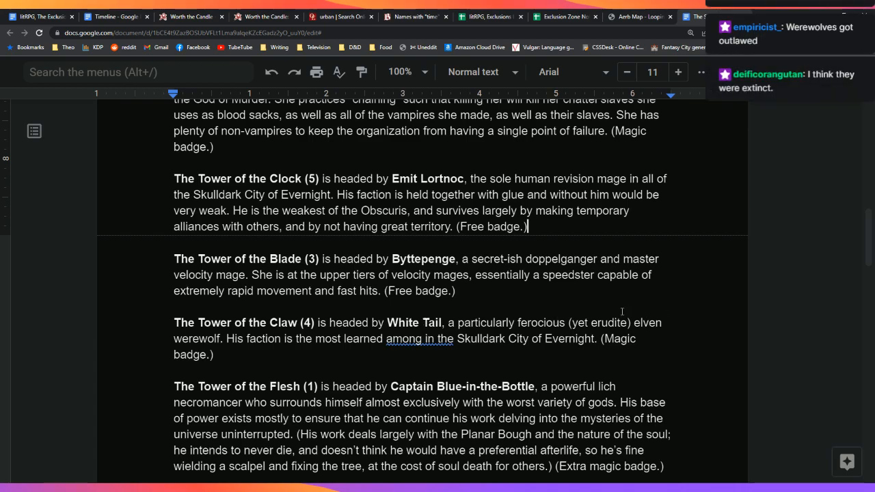
Step: Remove the blank lines after 'protection.' and write that the controlling Tower at this writing is the Tower of the Blade, run by
click(41, 15)
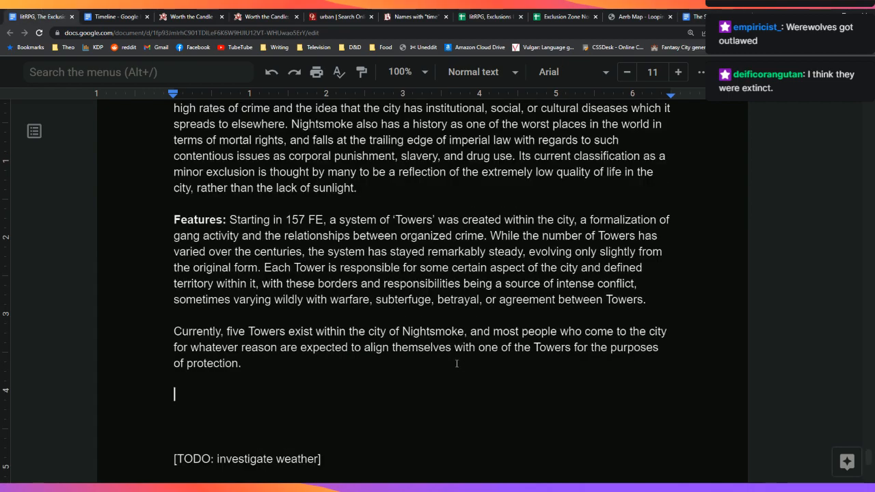
key(BackSpace)
key(BackSpace)
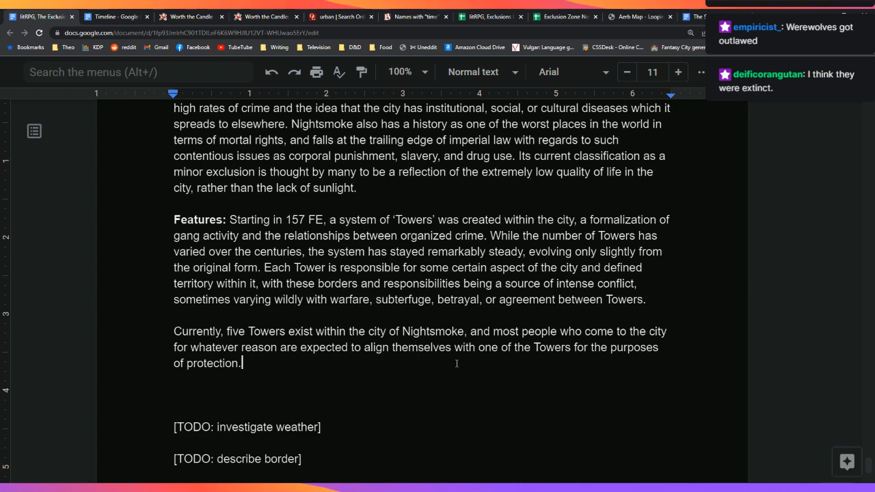
text(The controlling Tower at th)
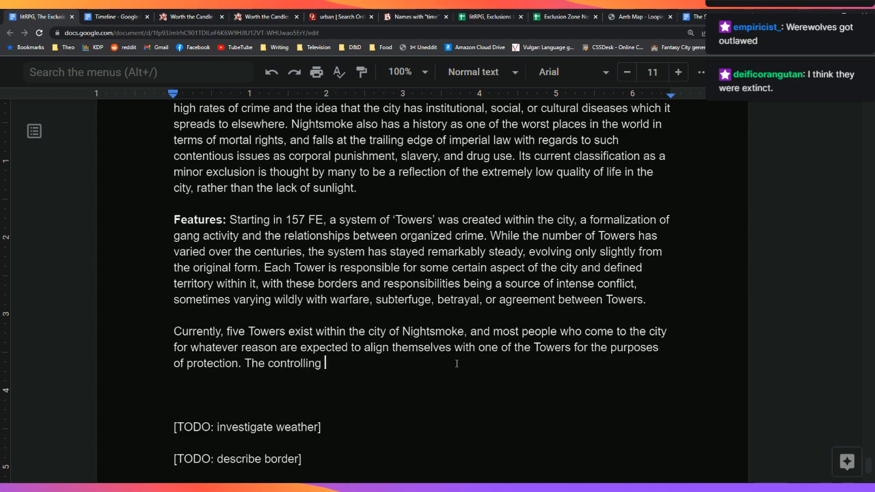
text(e time)
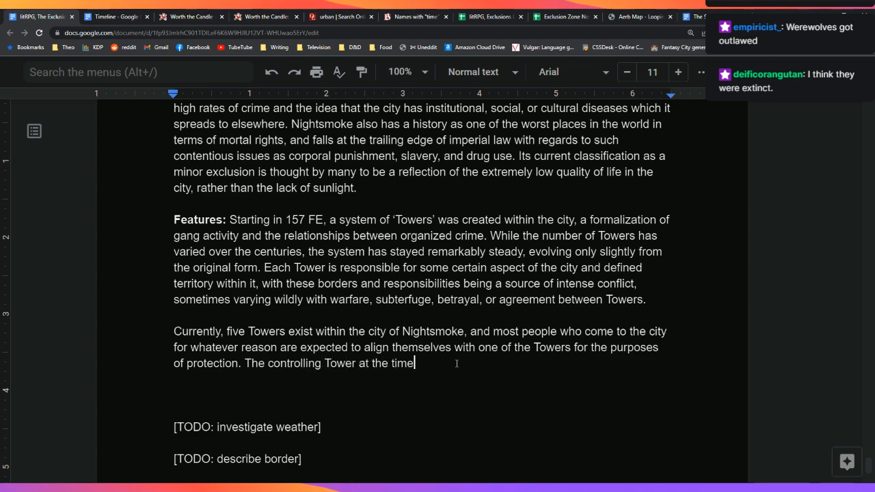
text( of this writing is the)
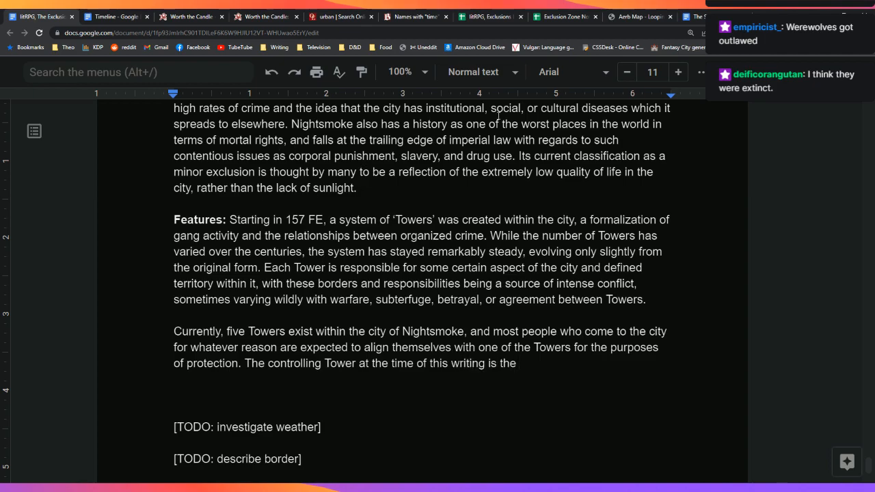
click(703, 16)
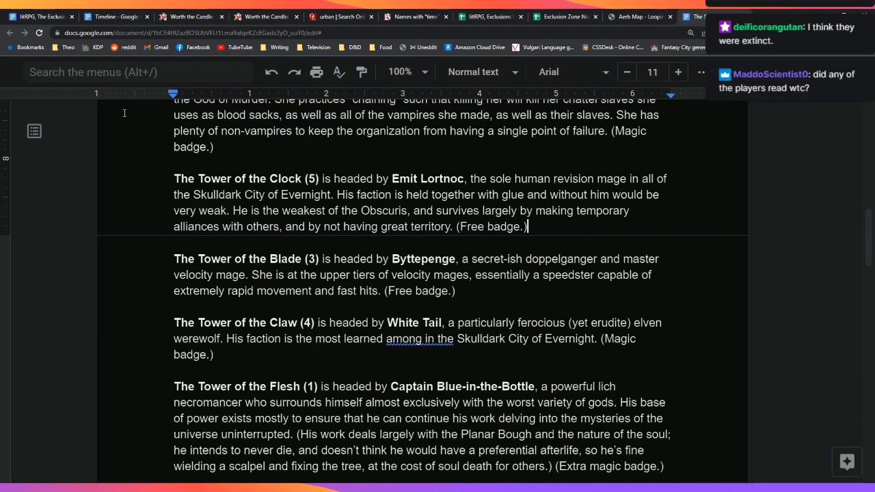
click(48, 17)
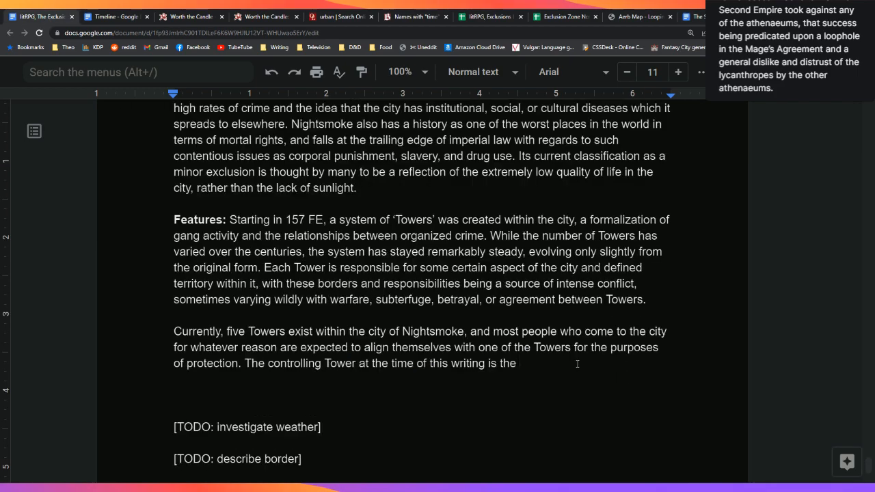
text(Tower of the Blade,)
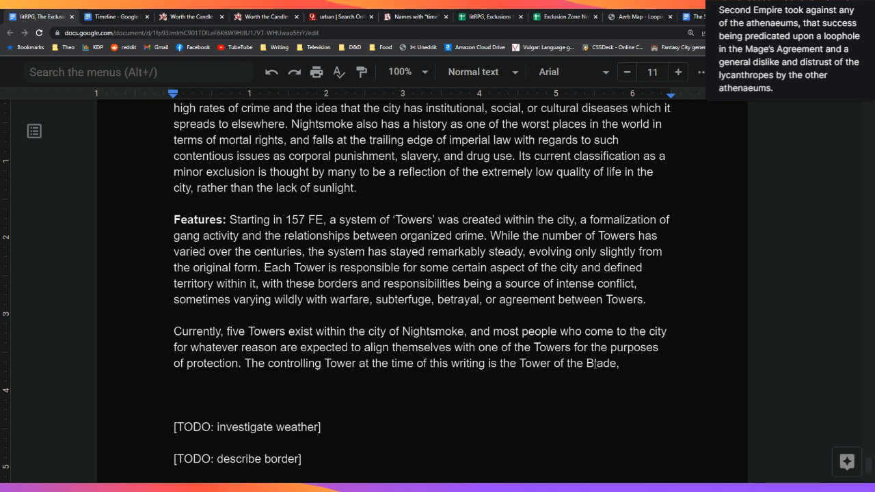
text(run by)
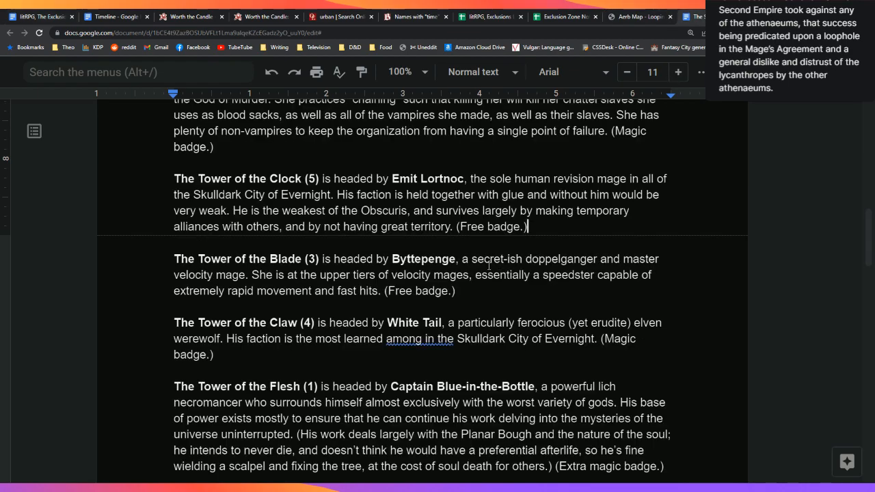
Step: Copy the Blade leader's name from the Towers document and paste it as plain text after 'run by'
double_click(414, 258)
key(ctrl+c)
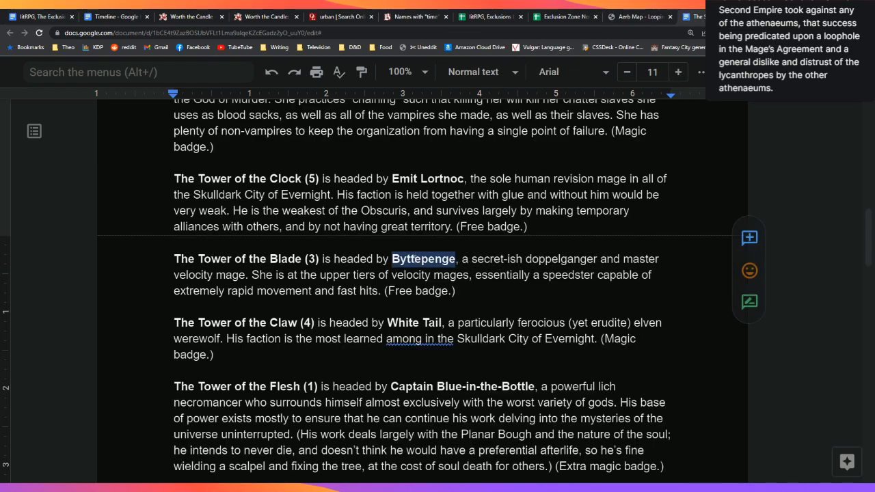
click(516, 257)
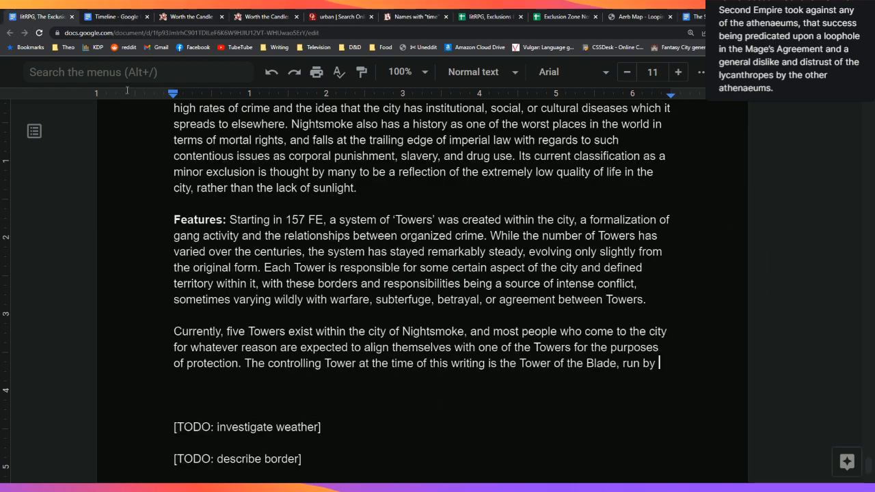
click(675, 369)
right_click(676, 369)
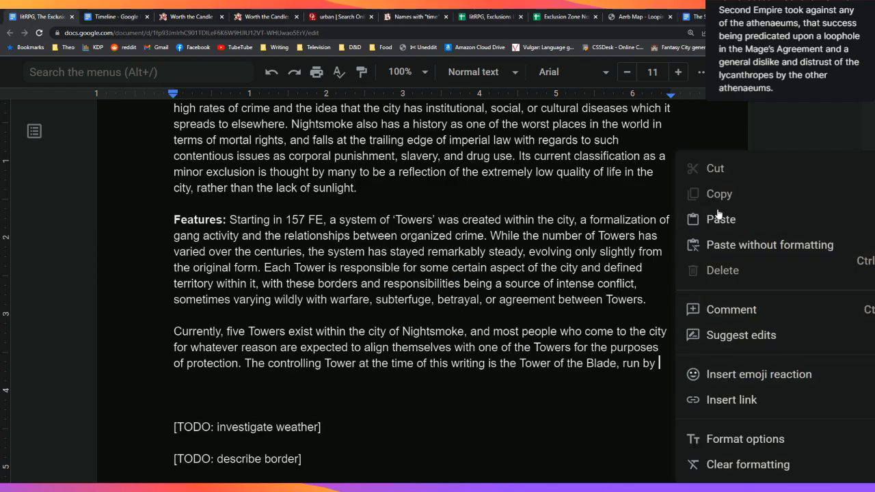
click(720, 220)
key(ctrl+z)
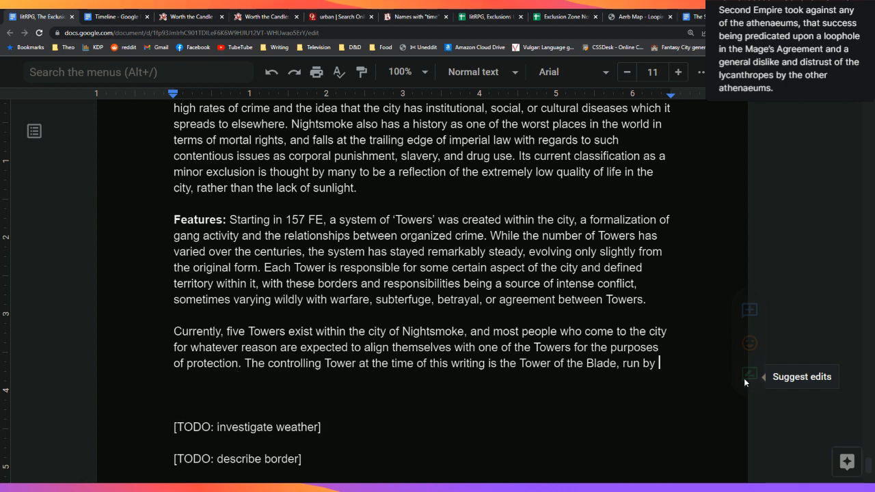
key(ctrl+shift+v)
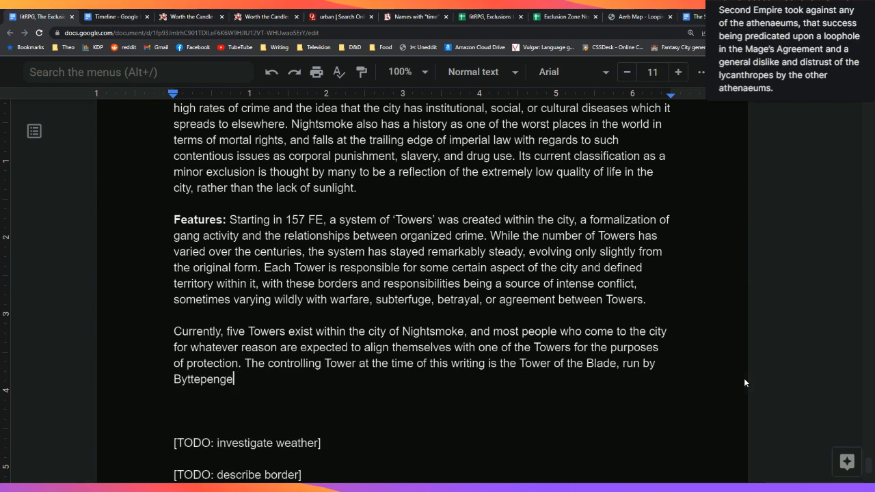
Step: Describe her as 'a master velocity mage of ill repute who keeps her underlings'
text(, a)
text(master ve)
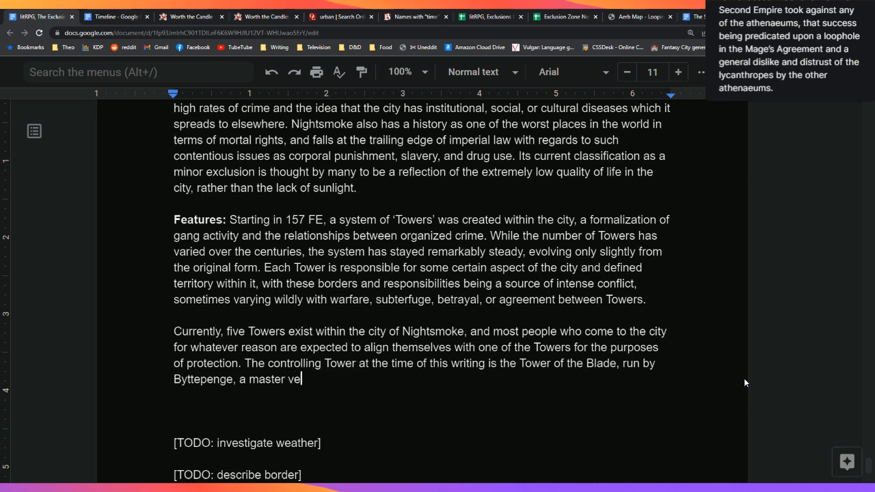
text(locity mage o)
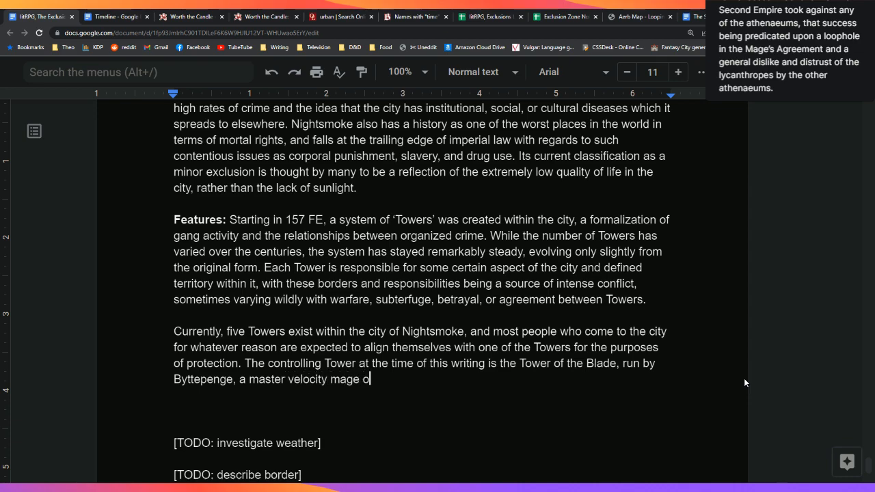
text(f ill repute and)
key(BackSpace)
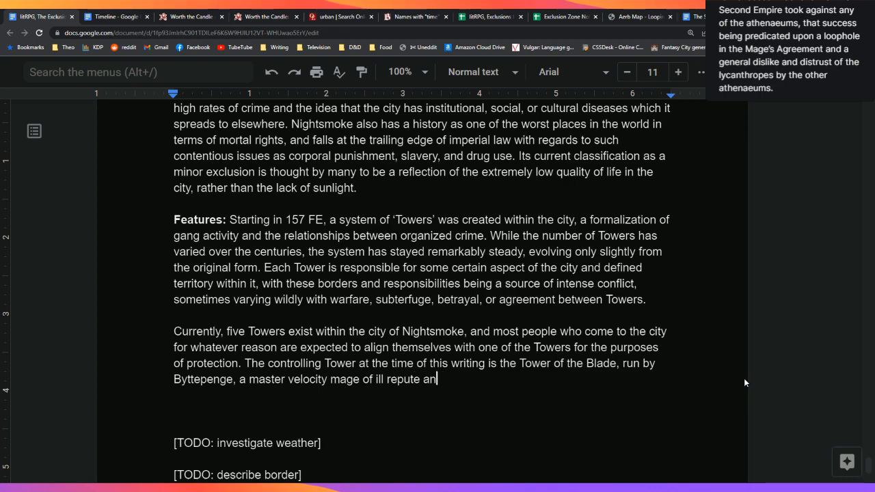
key(BackSpace)
key(BackSpace)
text(who)
text(keeps her underlings)
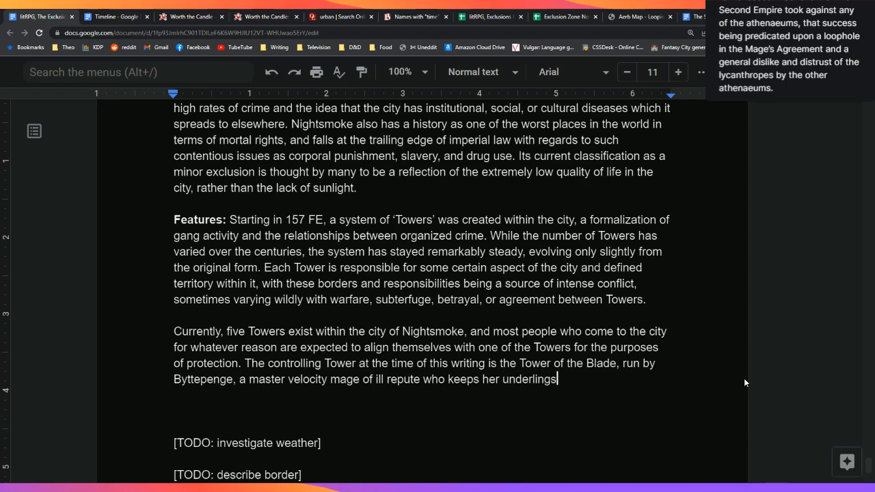
click(698, 17)
Step: End the sentence with 'in a state of near-slavery.'
scroll(635, 254, up, 9)
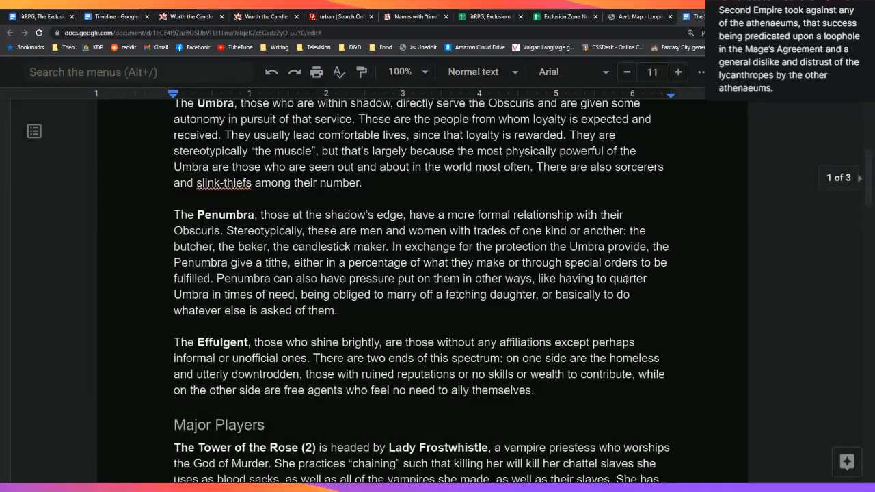
scroll(622, 284, down, 3)
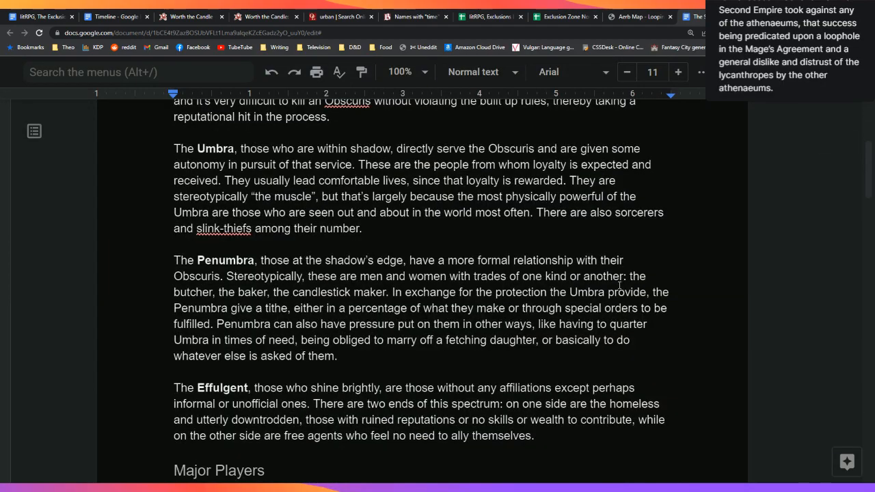
click(30, 12)
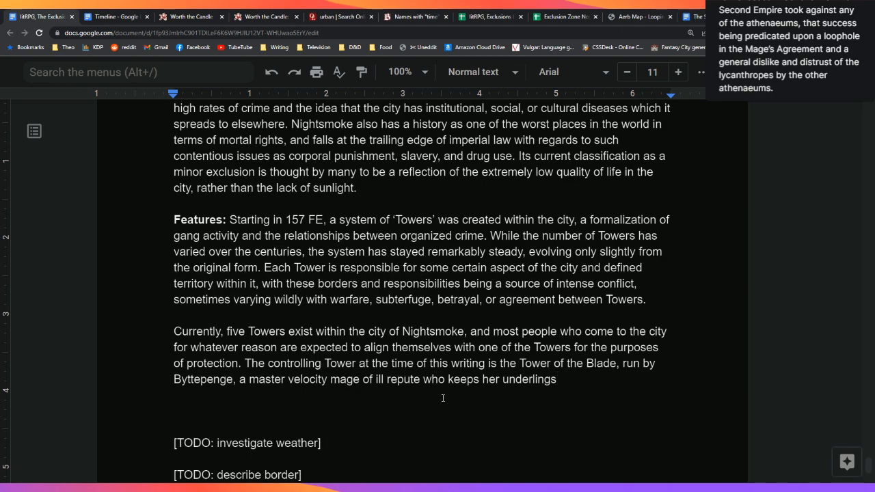
scroll(581, 355, down, 1)
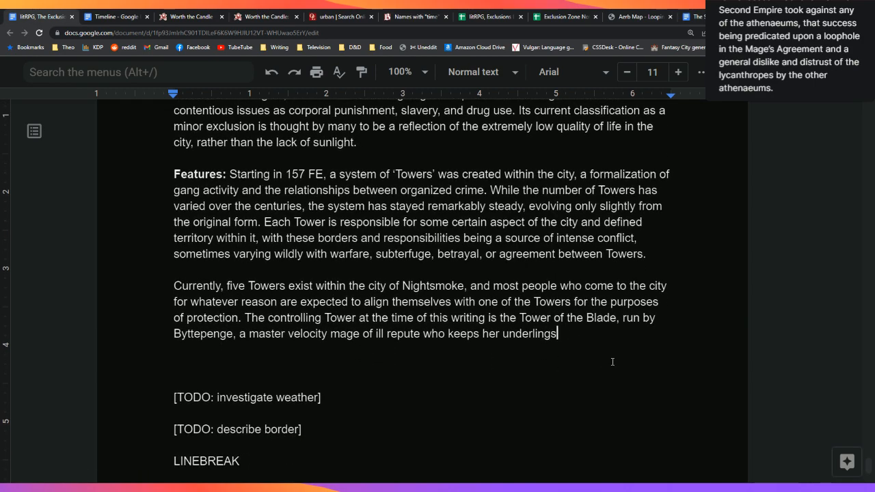
text(in a st)
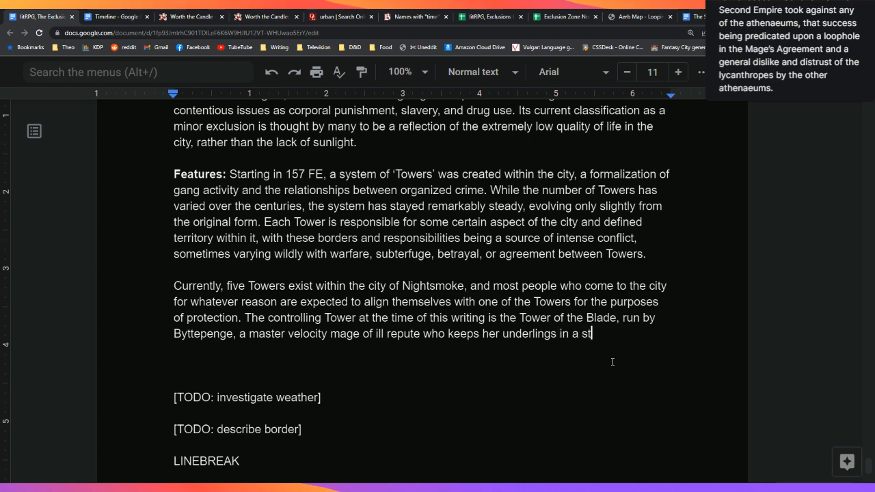
text(ate of near s)
key(BackSpace)
key(BackSpace)
text(-slavery.)
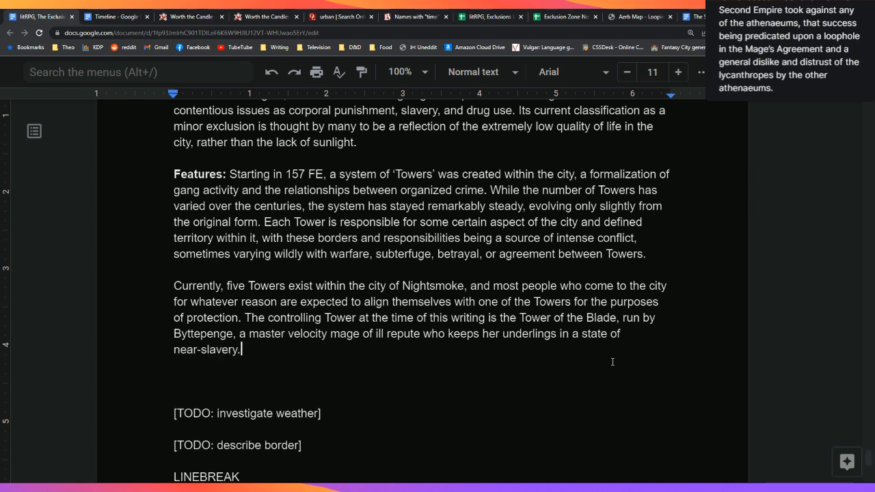
Step: Change 'underlings' to 'workers' and move to the empty line below the paragraph
key(Left)
key(Left)
key(Left)
key(Left)
key(Left)
key(Left)
key(Left)
key(Left)
key(Left)
key(Left)
key(Left)
key(Left)
key(Left)
key(Left)
key(Left)
key(Left)
key(Left)
key(Left)
key(Left)
key(Left)
key(Right)
key(BackSpace)
key(BackSpace)
key(BackSpace)
key(BackSpace)
key(BackSpace)
key(BackSpace)
key(BackSpace)
key(BackSpace)
key(BackSpace)
key(BackSpace)
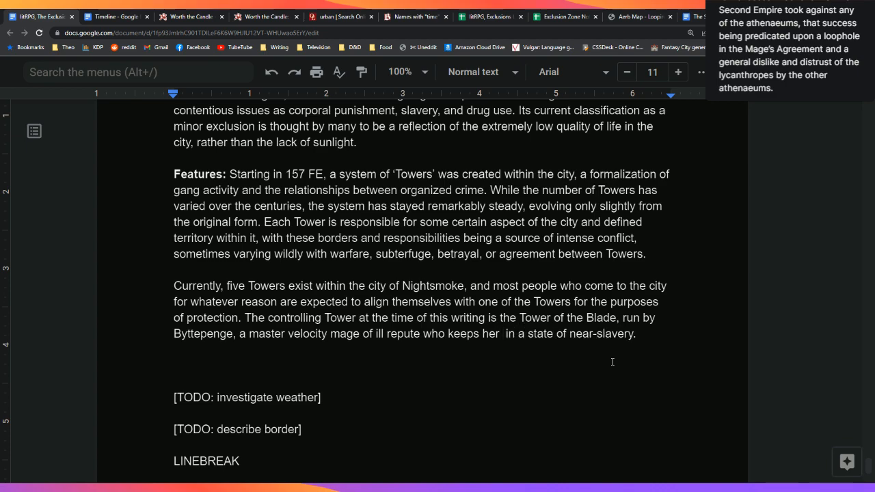
text(un)
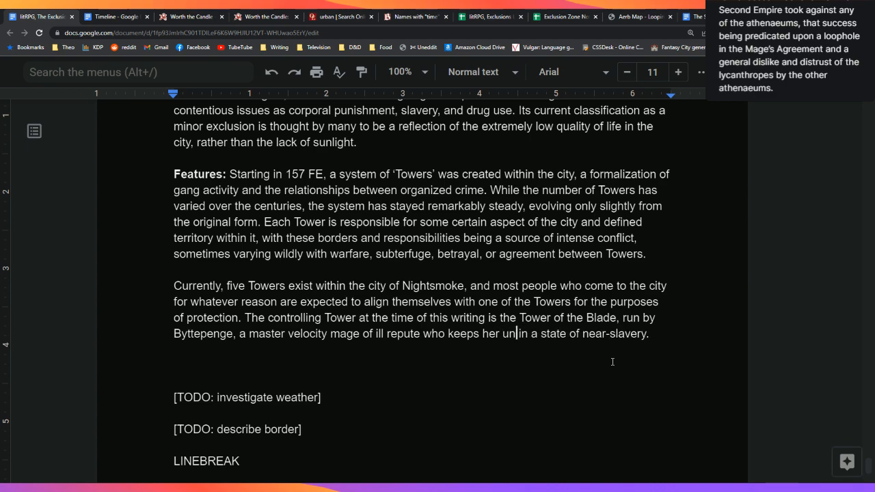
key(BackSpace)
key(BackSpace)
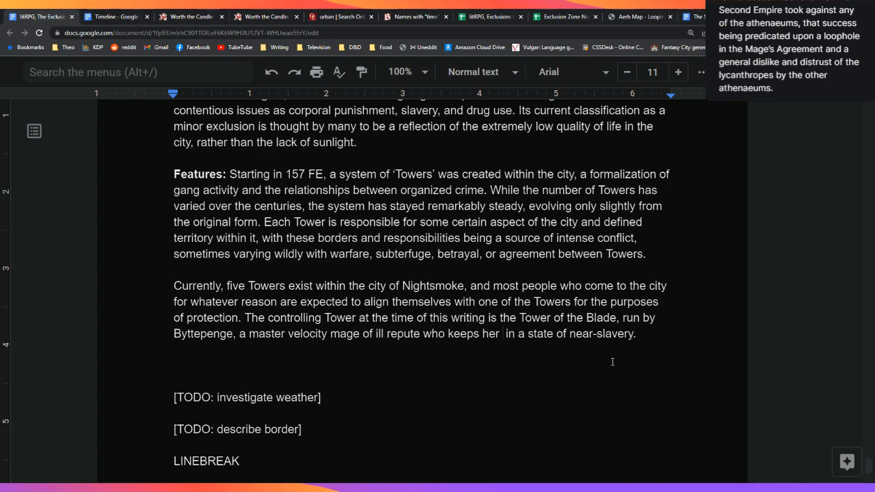
text(workers)
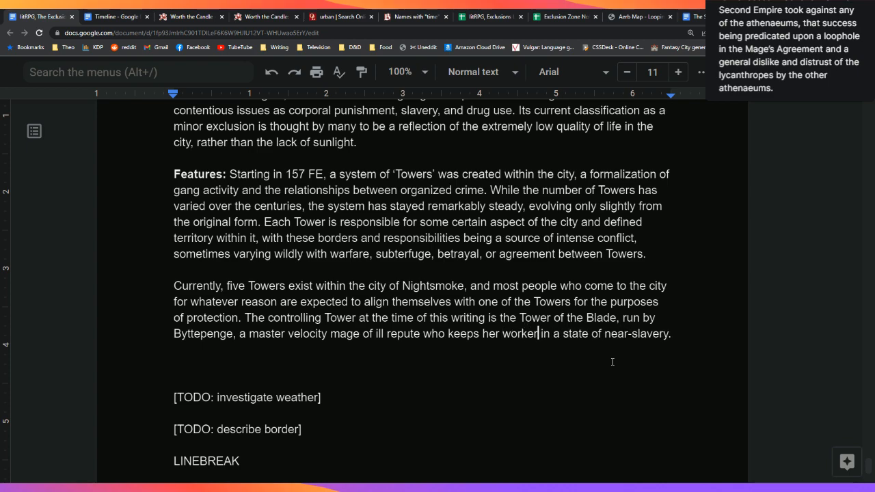
key(Down)
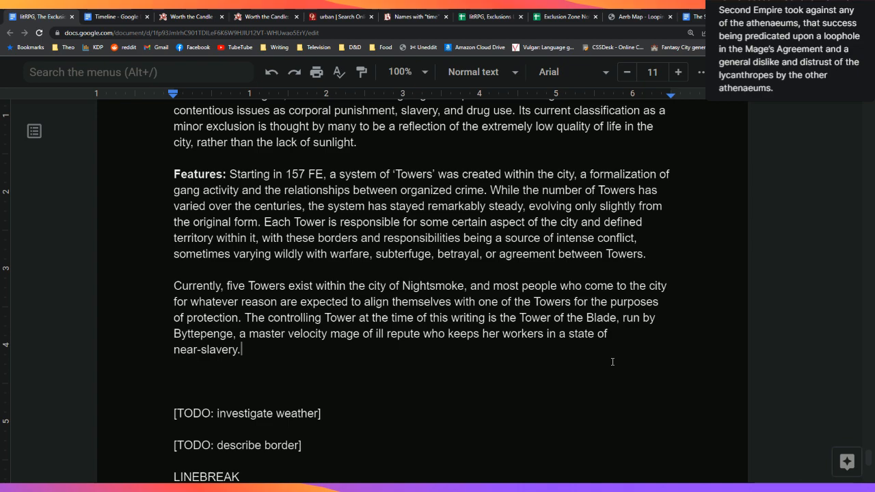
key(Down)
key(Left)
key(Left)
key(Left)
key(Left)
key(Left)
key(Left)
key(Left)
key(Left)
key(Left)
key(Down)
click(714, 16)
scroll(732, 371, up, 4)
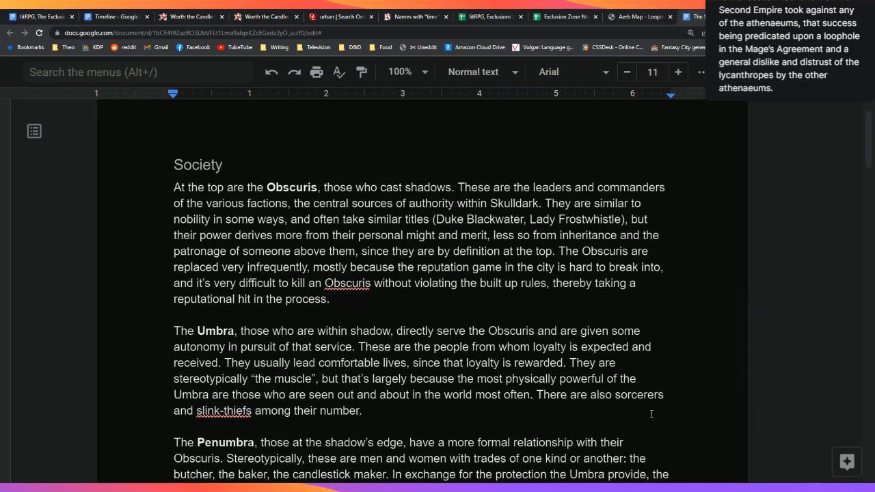
scroll(651, 413, down, 1)
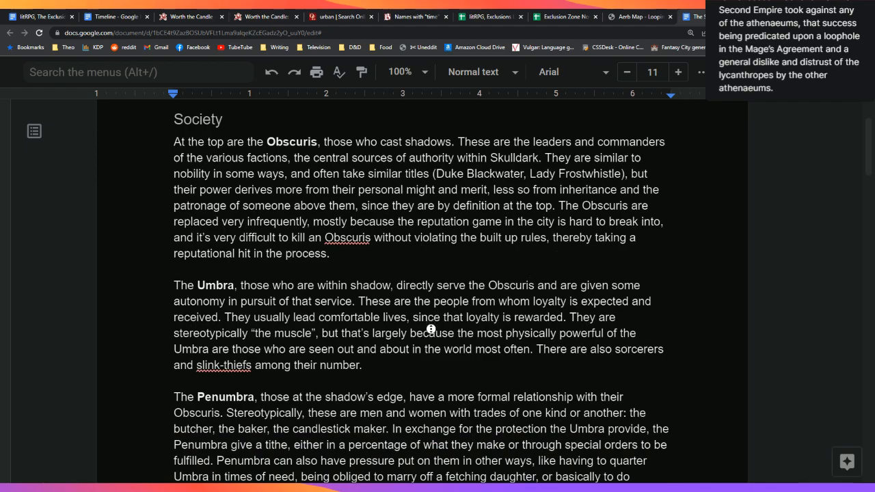
scroll(431, 331, down, 1)
middle_click(435, 341)
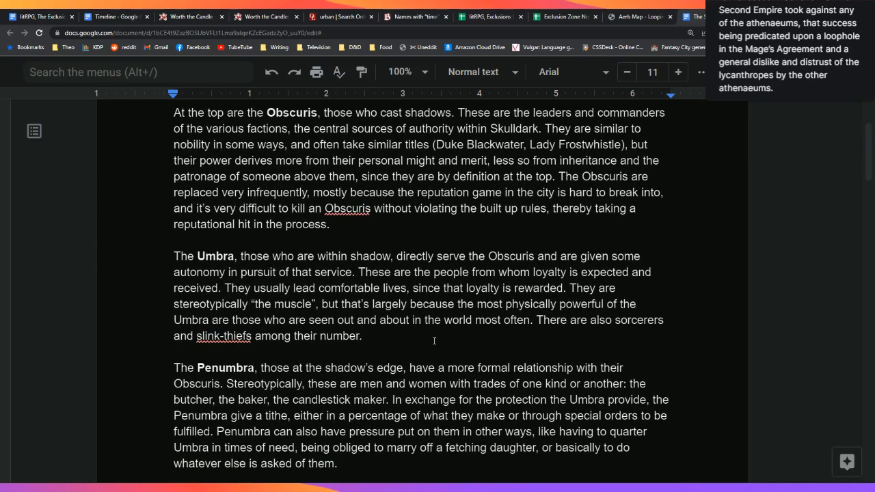
scroll(434, 341, down, 2)
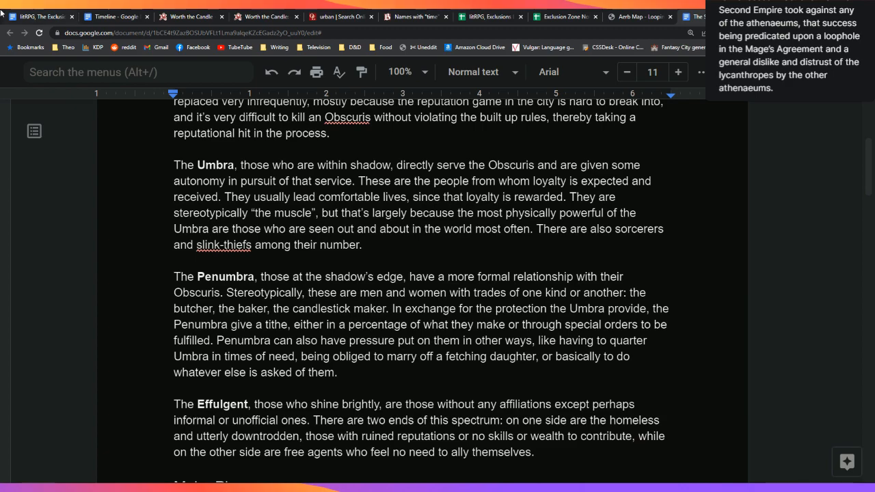
click(45, 13)
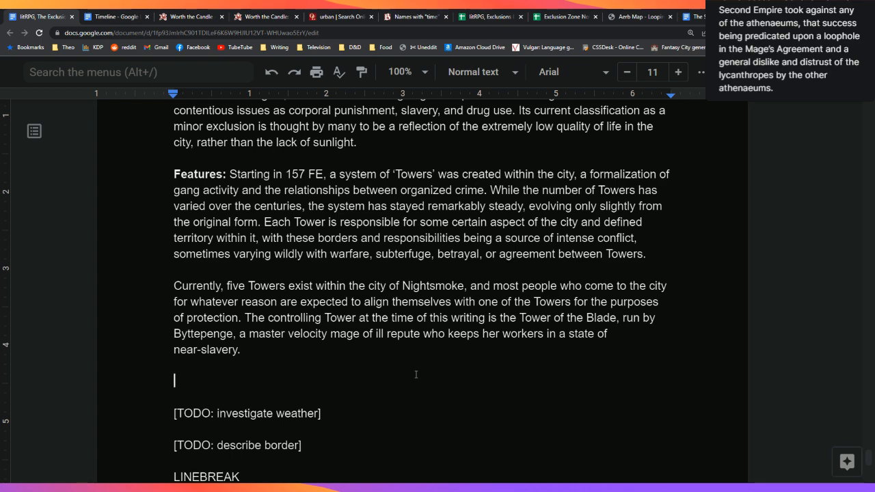
Step: On a new line, write that the lack of sunlight makes the city colder than the surrounding region, short of perpetual winter
key(Return)
text(T)
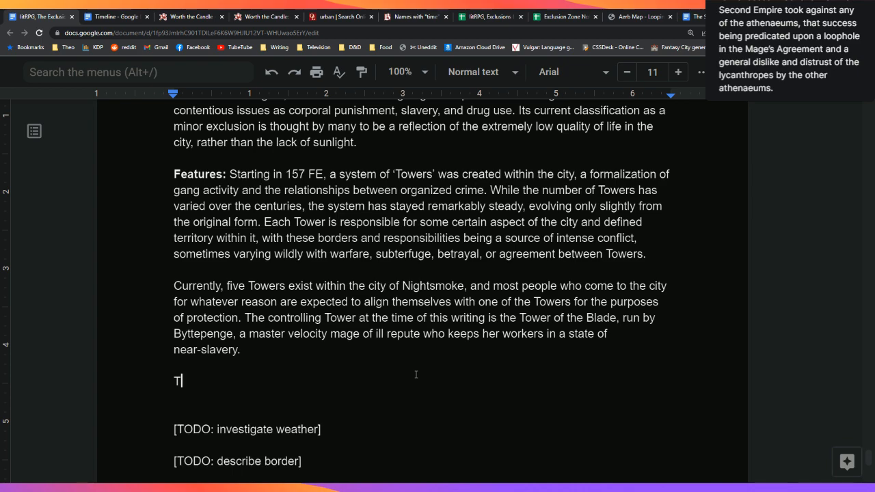
text(he)
key(BackSpace)
key(BackSpace)
key(BackSpace)
key(BackSpace)
text(Owing to the )
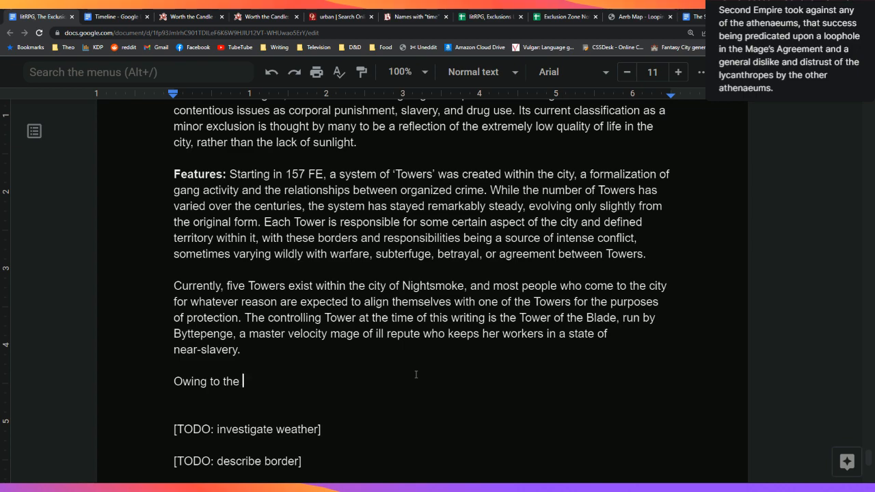
text(complete lack of sunlig)
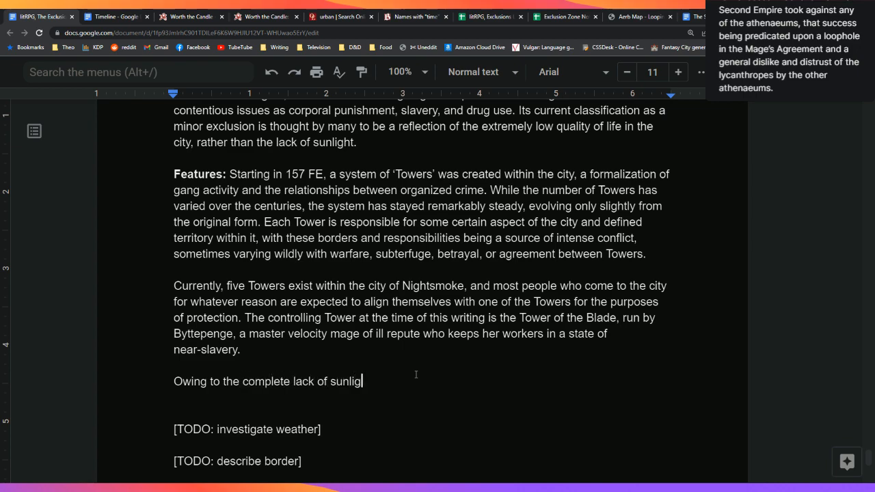
text(ht, the temperature w)
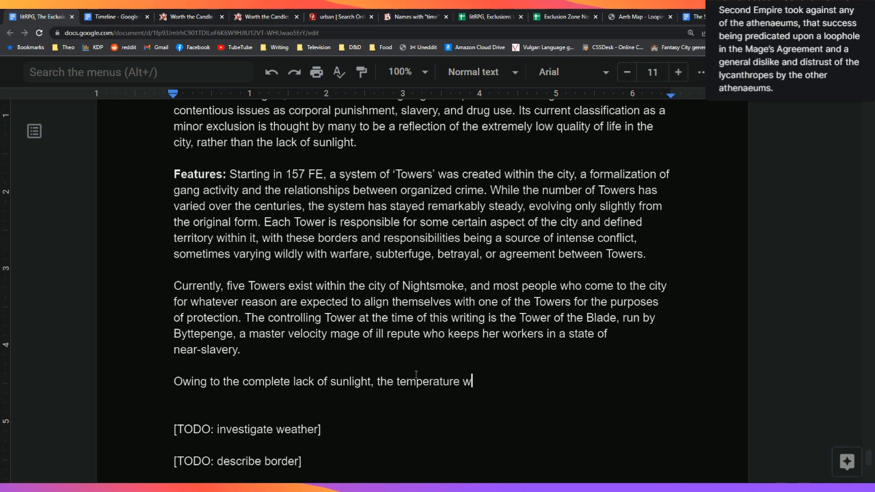
text(ithin the city is much )
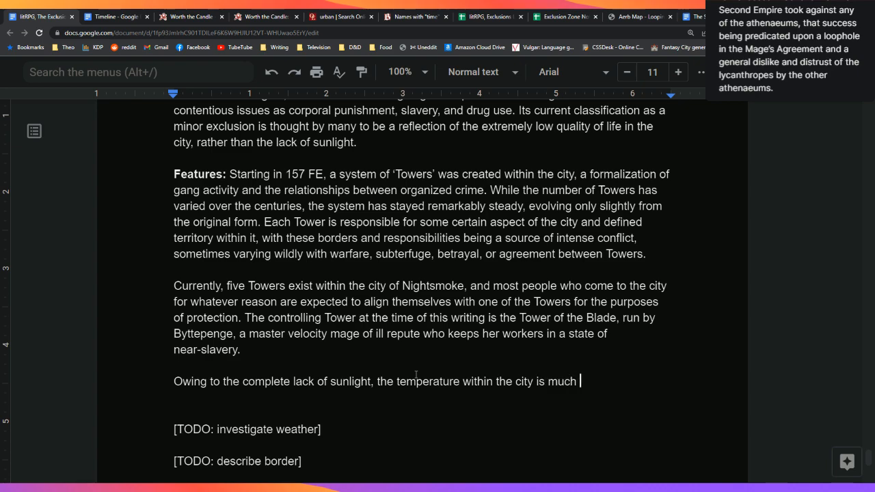
text(lower than)
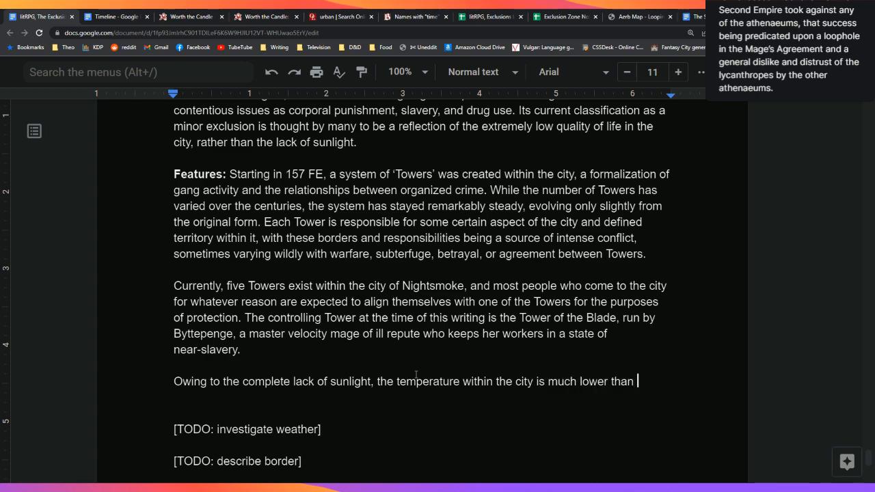
key(BackSpace)
key(BackSpace)
key(BackSpace)
key(BackSpace)
key(BackSpace)
key(BackSpace)
key(BackSpace)
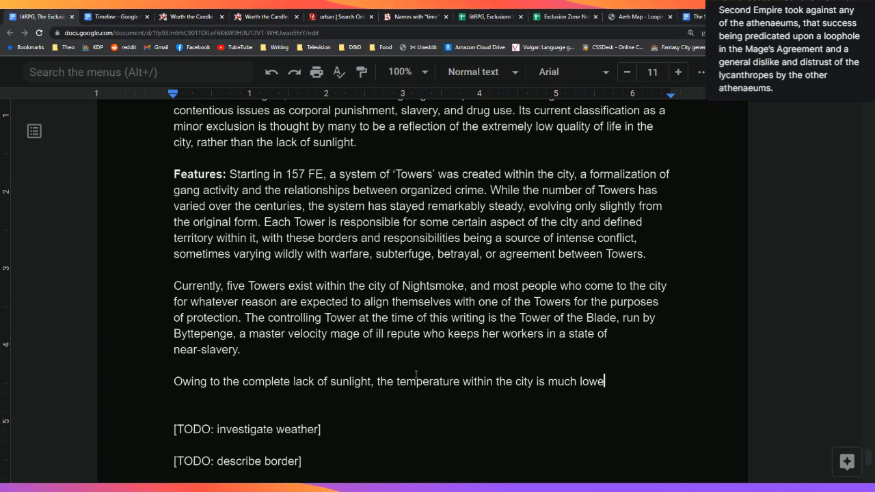
text(r than the sur)
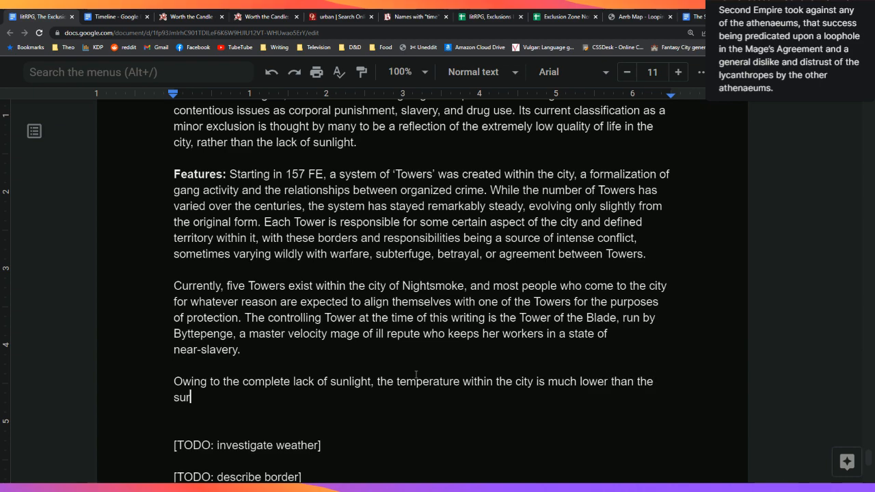
text(rounding )
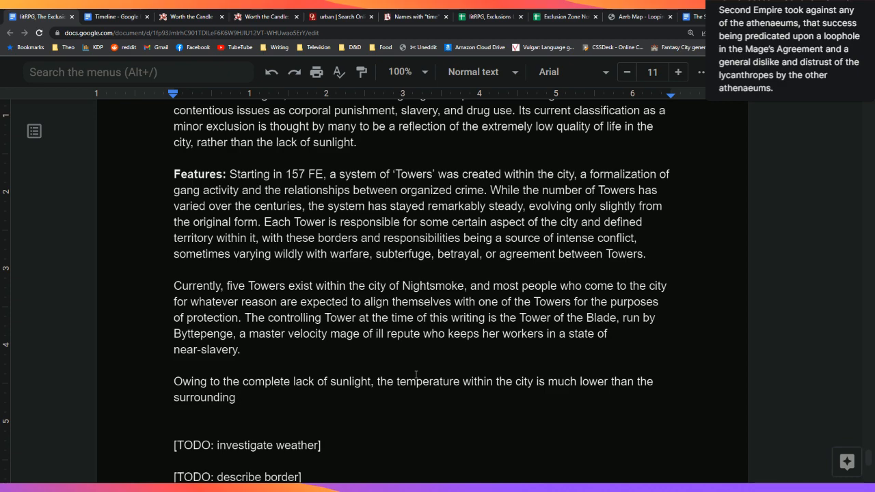
text(region, )
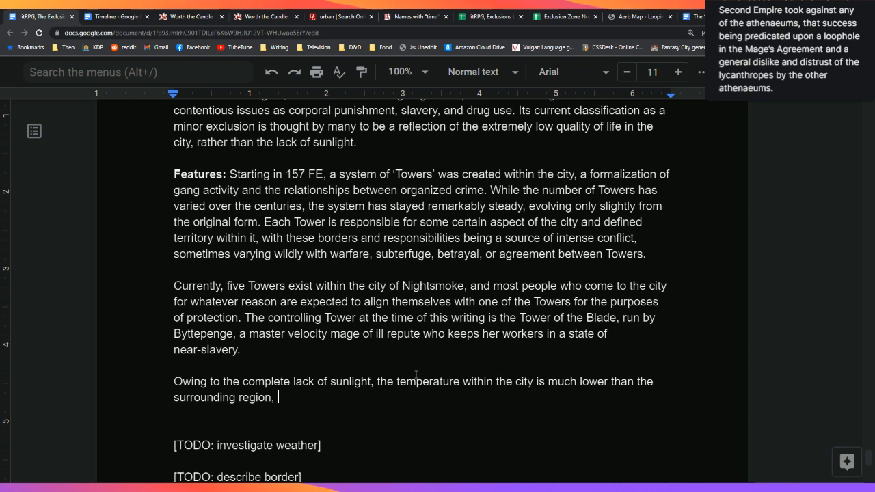
text(meaning that)
key(BackSpace)
key(BackSpace)
key(BackSpace)
key(BackSpace)
key(BackSpace)
key(BackSpace)
key(BackSpace)
key(BackSpace)
key(BackSpace)
key(BackSpace)
key(BackSpace)
key(BackSpace)
key(BackSpace)
text(though)
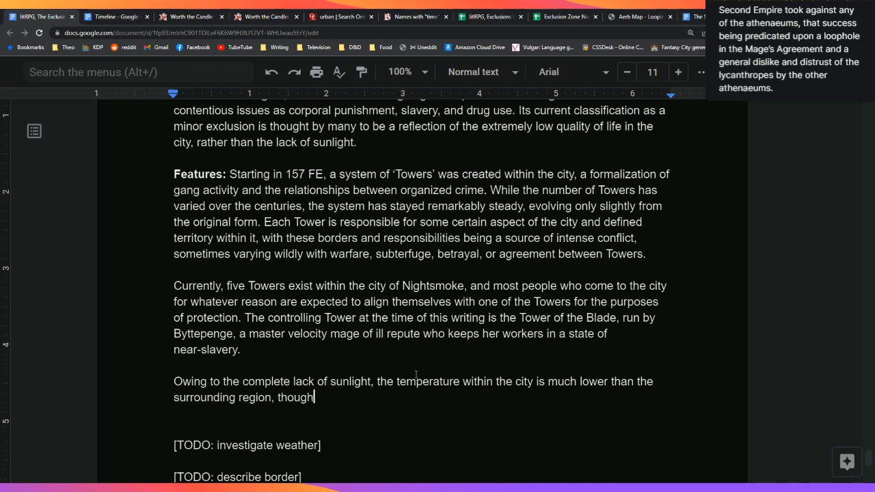
text( it doesn't qui)
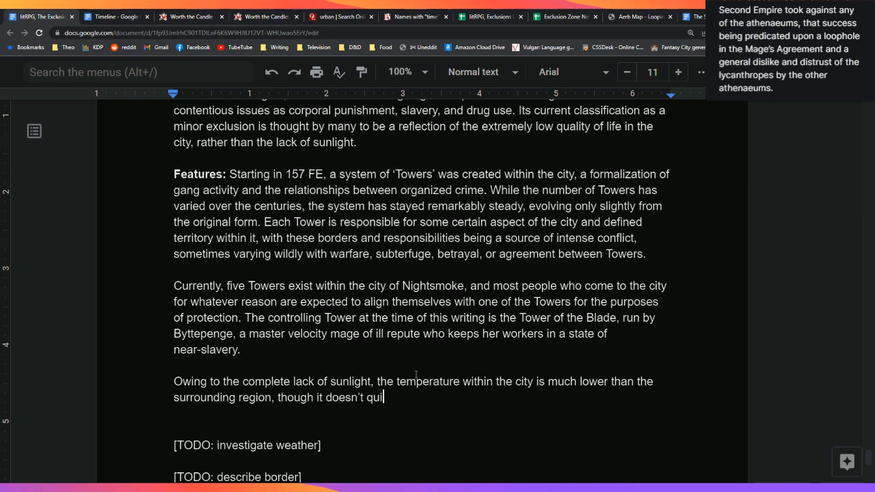
text(te rise the)
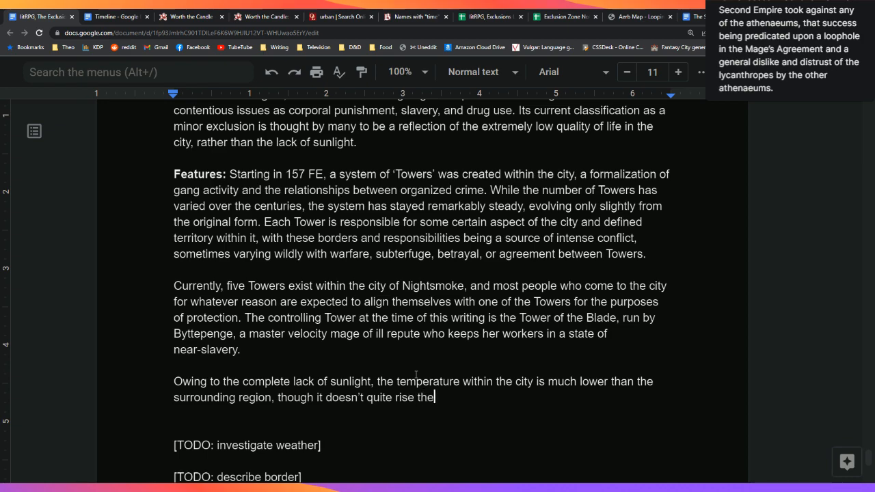
key(BackSpace)
key(BackSpace)
text(o the level of perpetual )
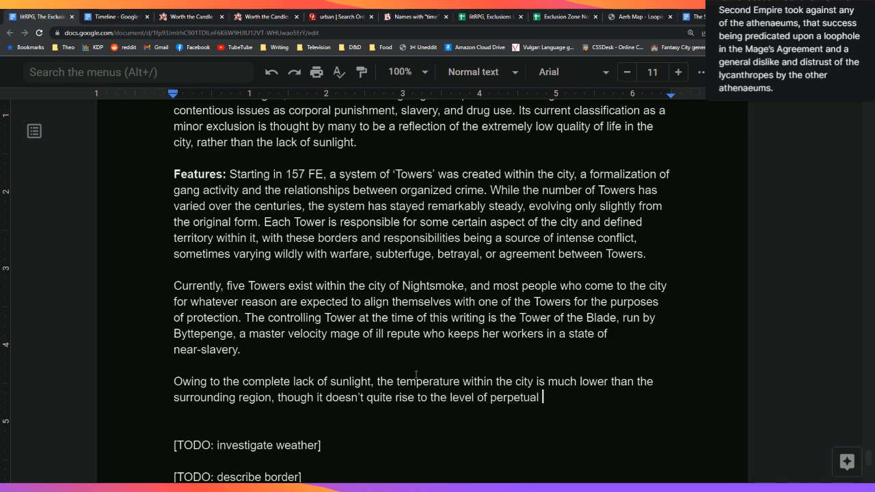
text(winter. )
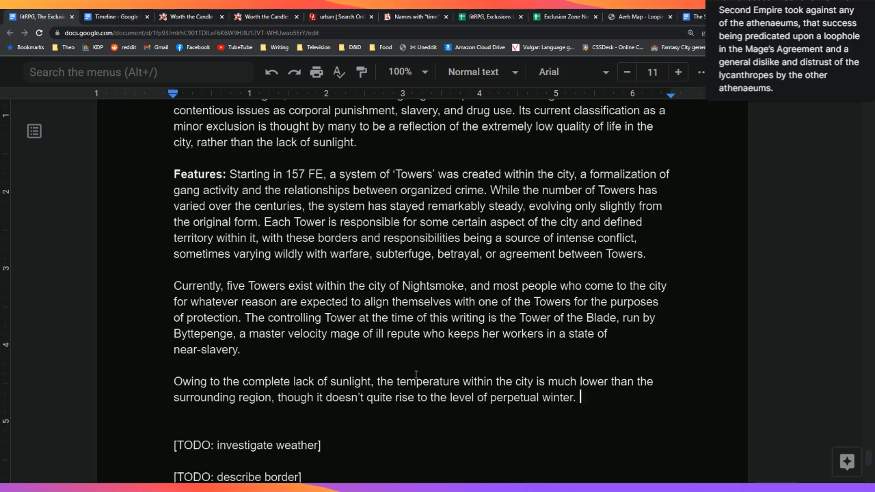
text(Plan)
Step: Add 'Most plants that rely on sunlight do not grow within the zone, though mushrooms and'
key(BackSpace)
key(BackSpace)
key(BackSpace)
key(BackSpace)
text(Most plants that )
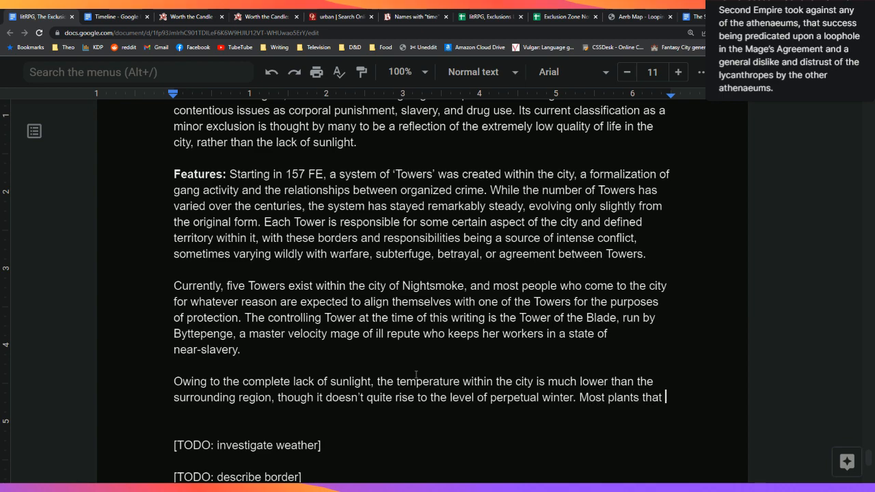
text(rely on )
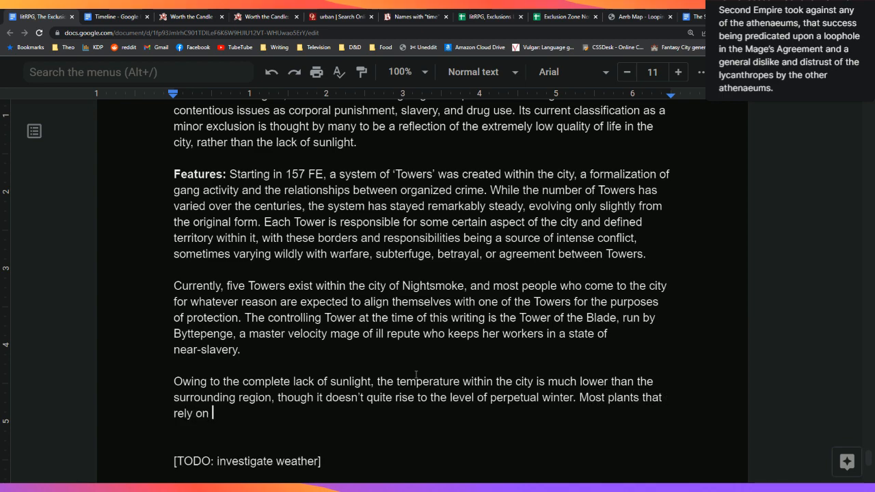
text(sunlight do n)
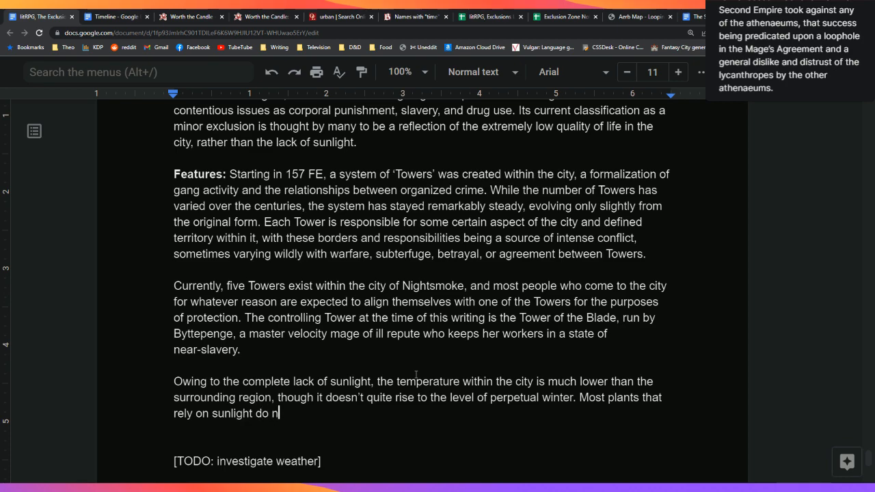
text(ot grow)
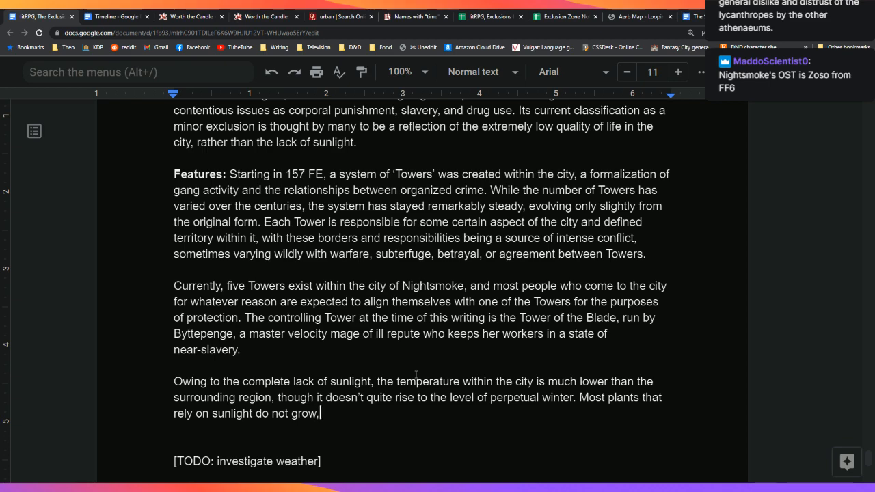
text(within the zone, tho)
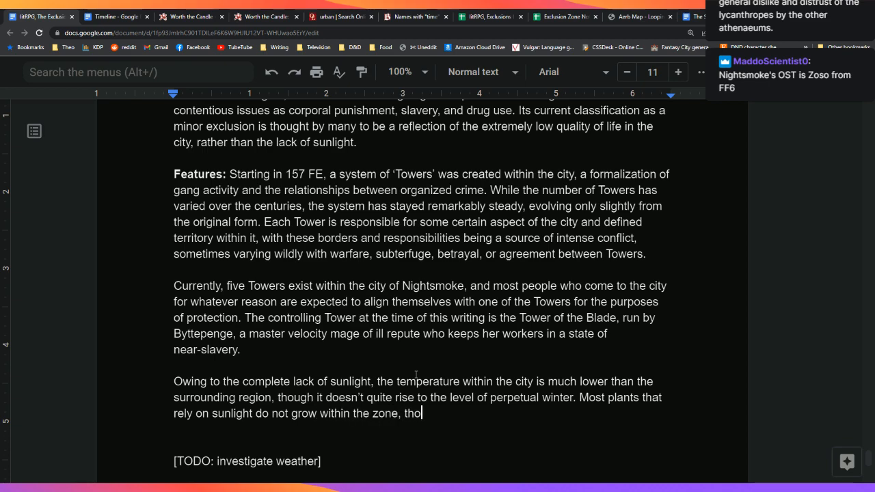
text(ugh mushrooms and)
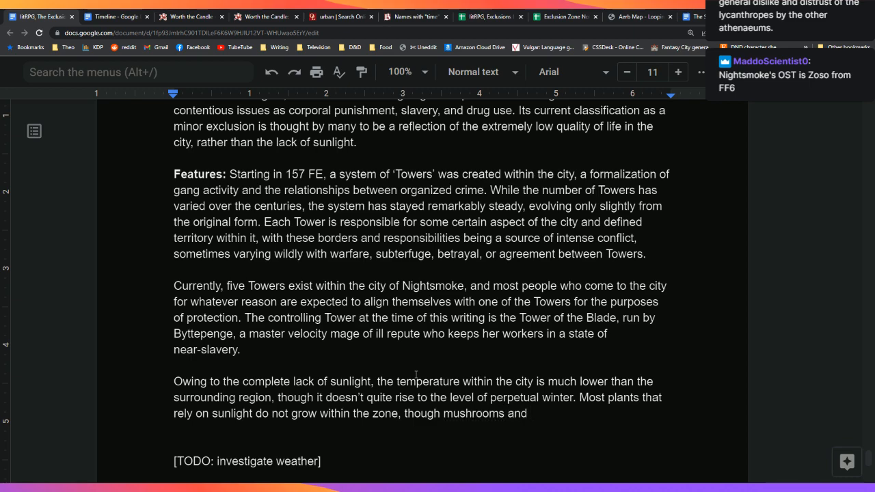
key(ctrl+t)
Step: Search Google for 'latin for dark', then type 'tenebriphilic plants' after 'mushrooms and' in the document
text(latin for)
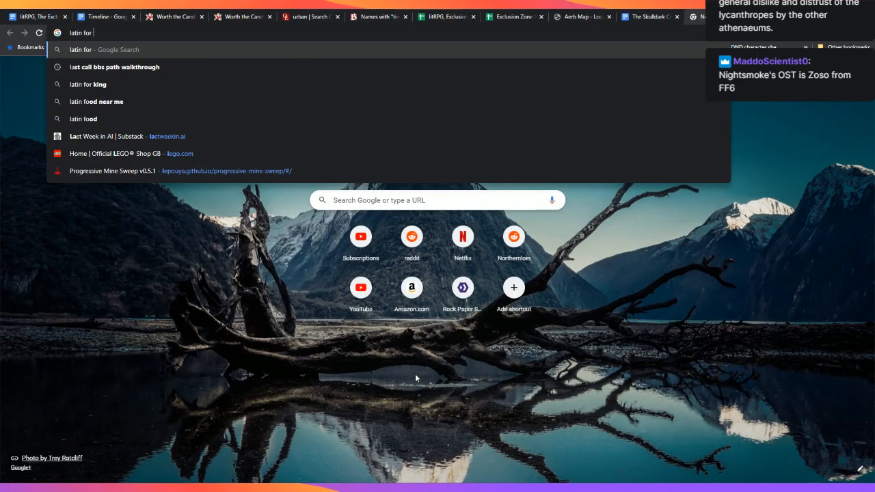
text( dark)
key(Return)
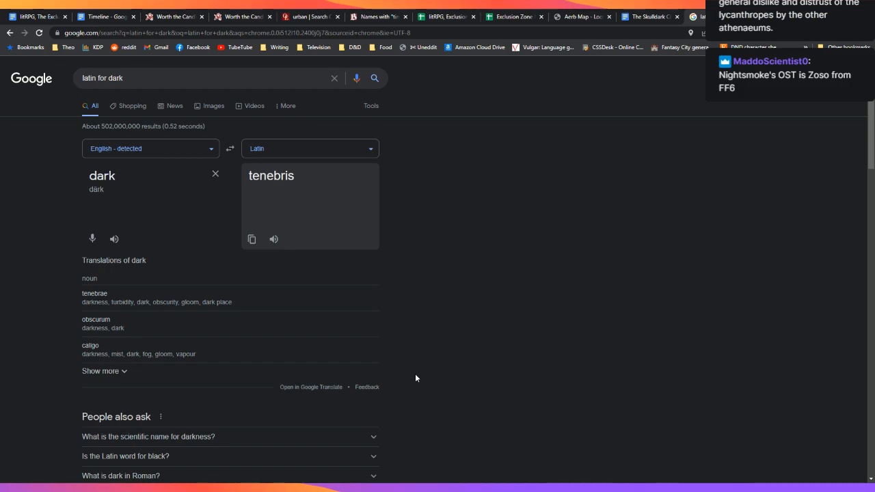
click(46, 12)
text(tene)
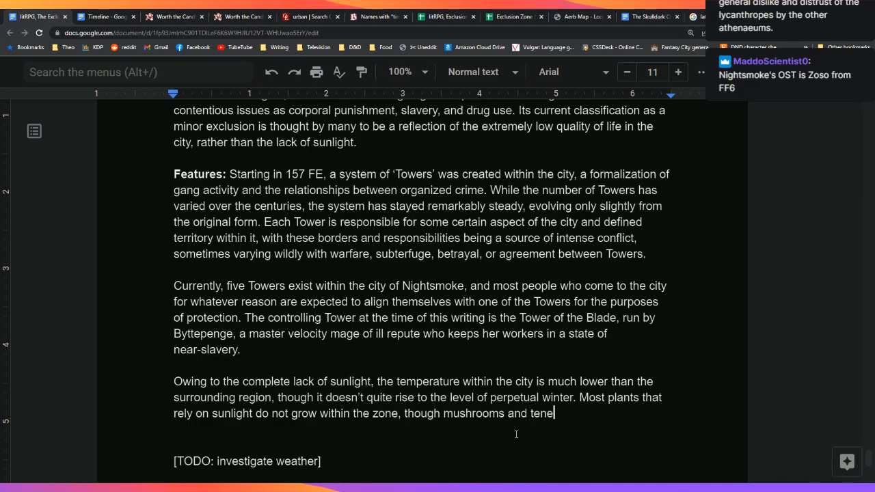
text(briphili)
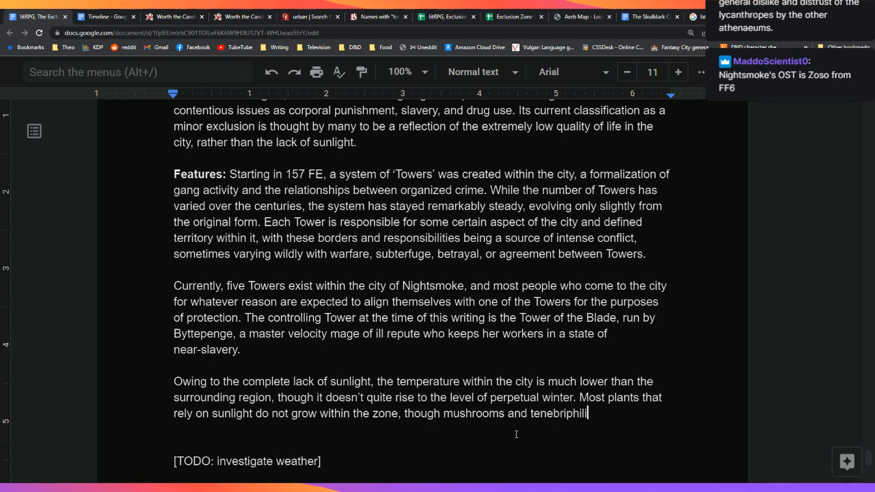
text(c plants)
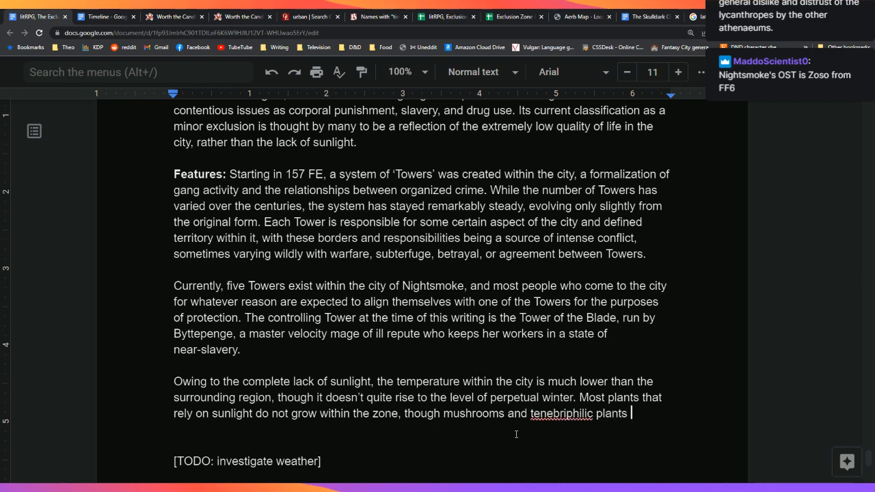
Step: Correct the coinage to 'tenebrific' from the spelling suggestions and look up its dictionary definition
click(555, 414)
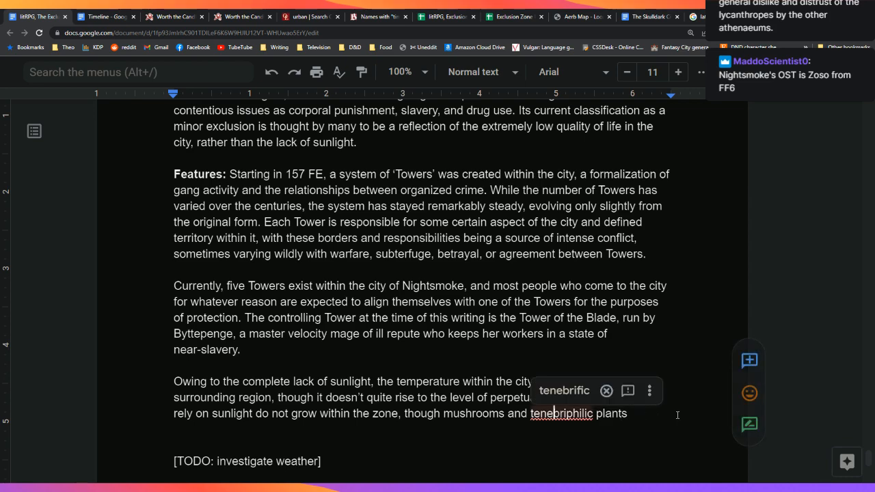
click(555, 391)
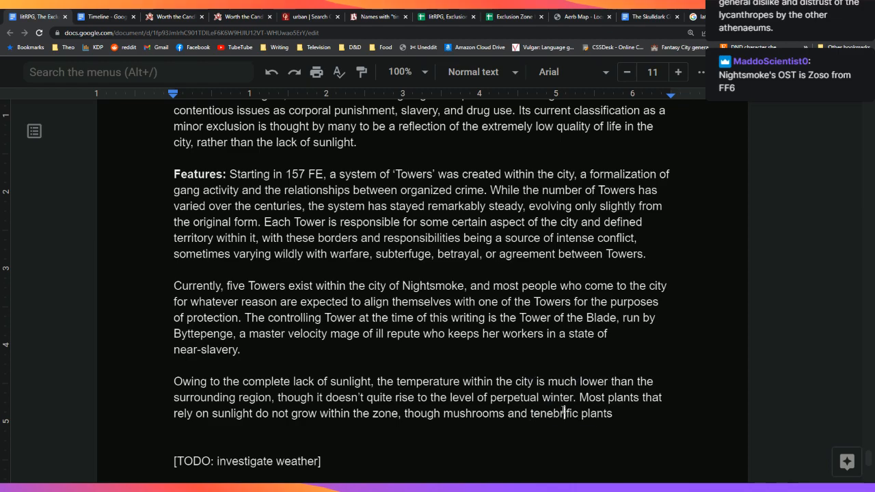
right_click(563, 411)
click(640, 410)
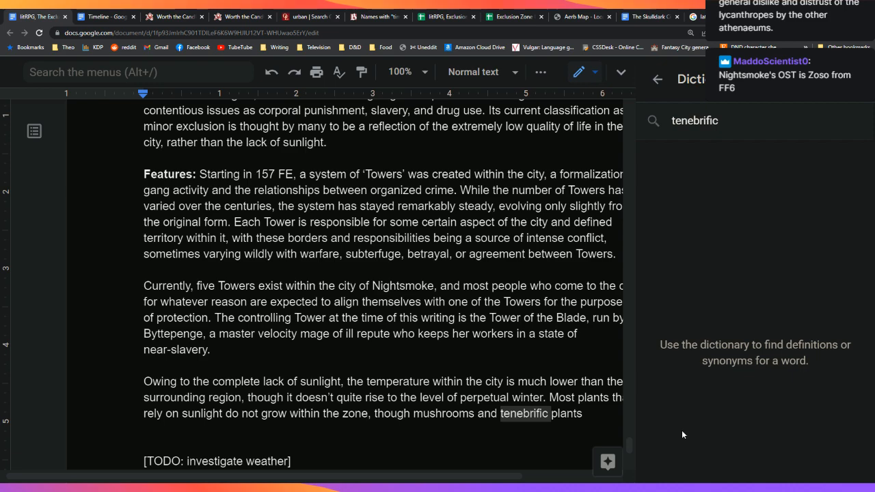
click(853, 80)
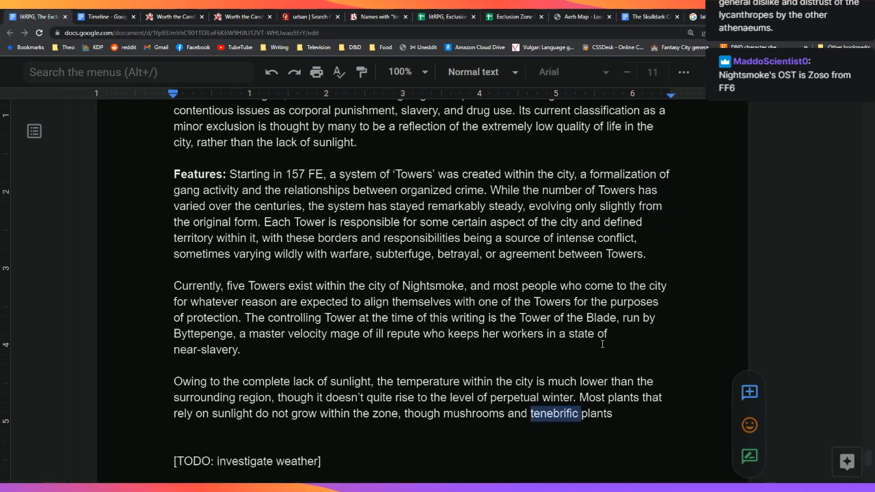
right_click(543, 413)
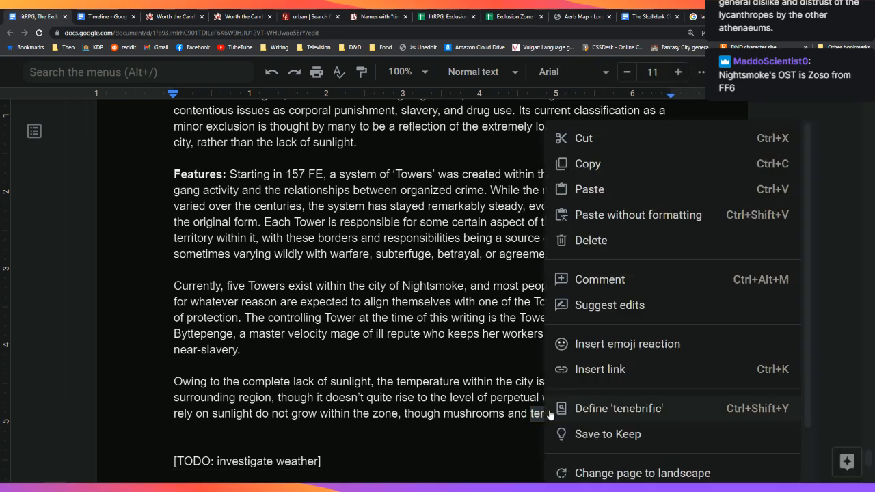
scroll(584, 383, down, 2)
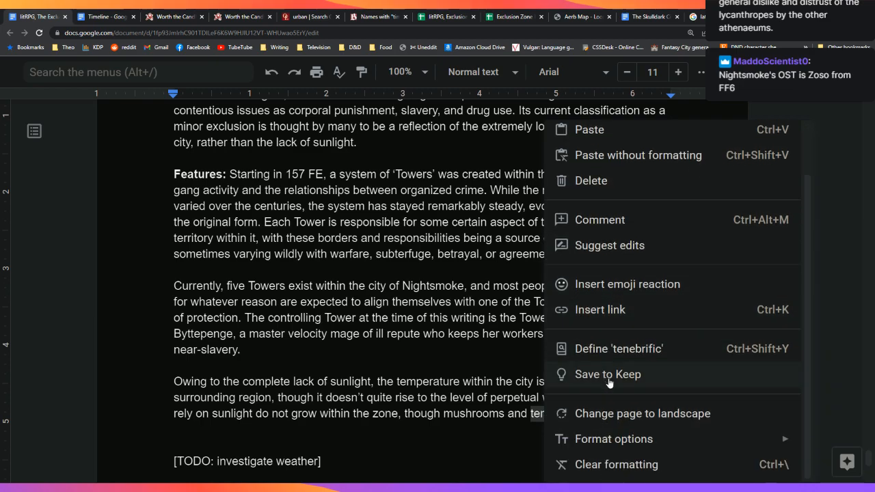
click(547, 412)
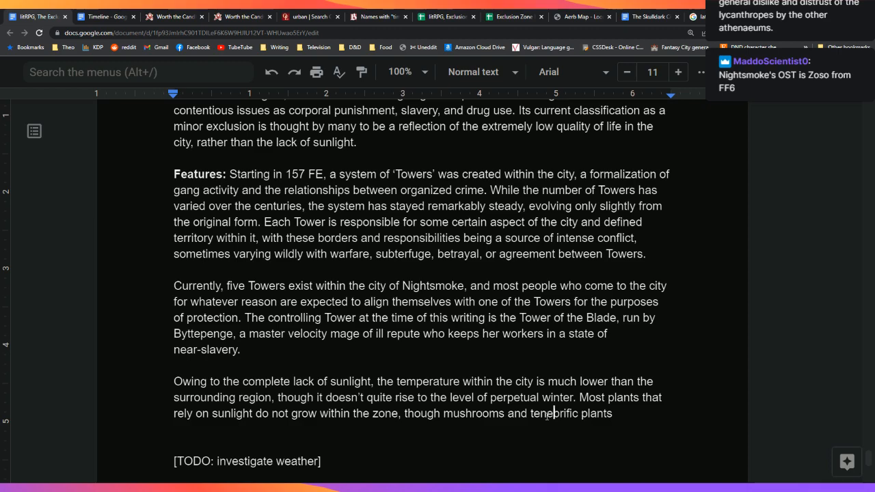
Step: Web-search 'tenebrific' to confirm its meaning, then close the search tabs
double_click(555, 413)
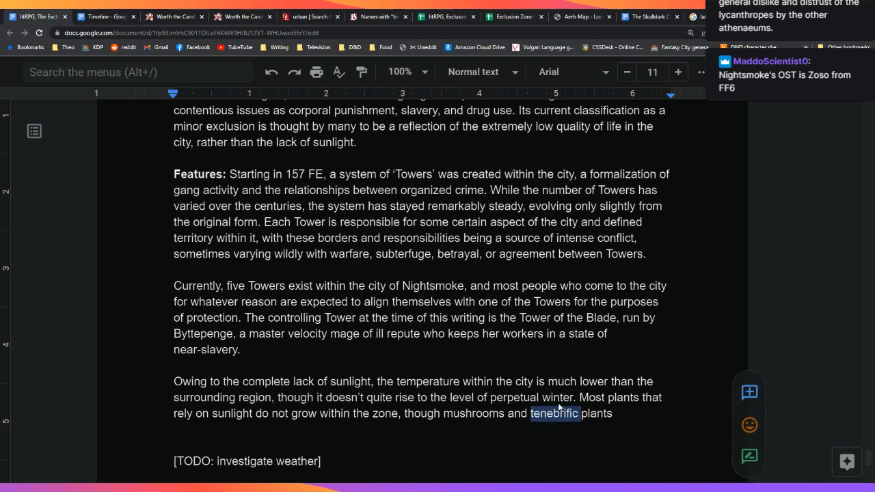
key(ctrl+c)
key(ctrl+t)
key(ctrl+v)
key(Return)
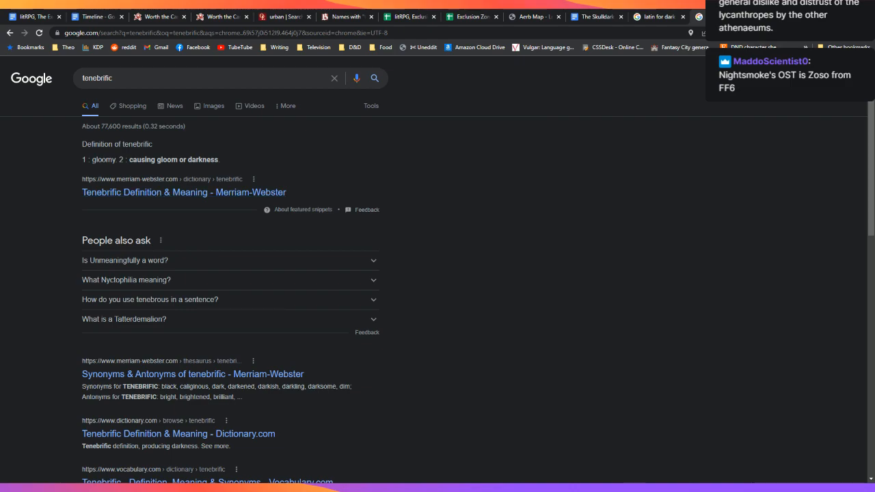
click(746, 17)
click(684, 17)
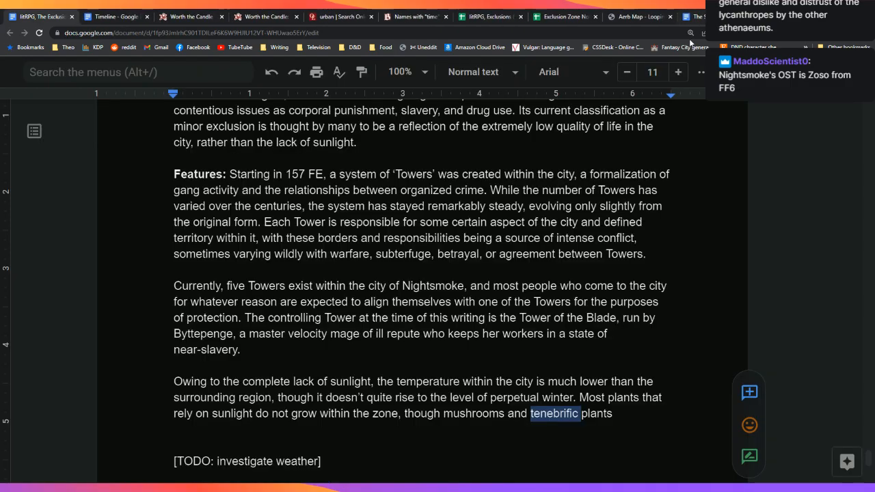
scroll(565, 407, down, 2)
click(663, 322)
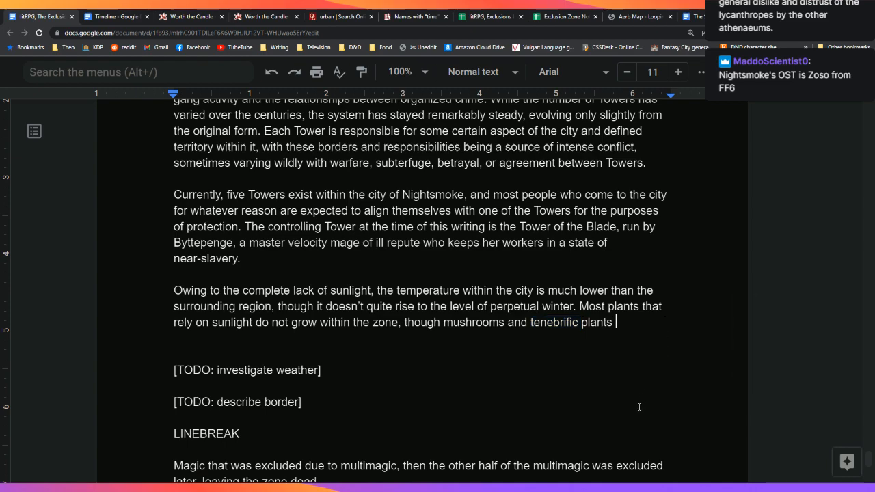
Step: Add that these plants thrive, and photosensitive species accustomed to underground and the penumbra are well-adapted to the zone
text(are)
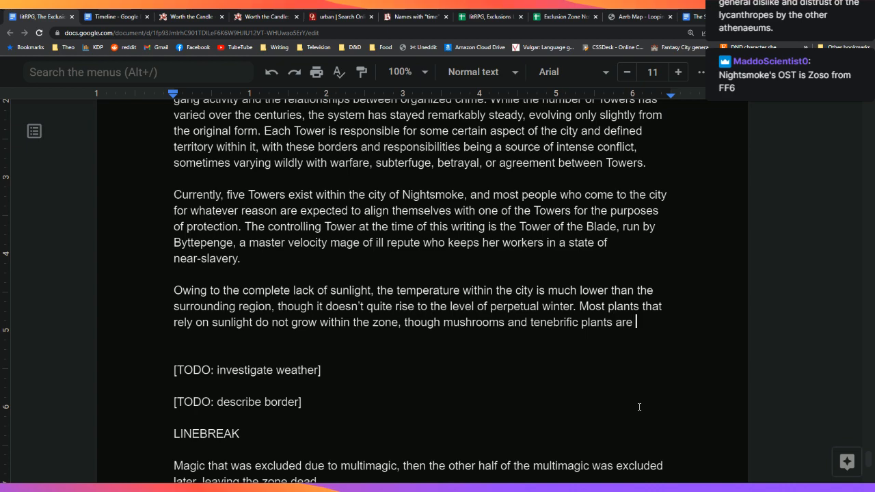
text( capable of thri)
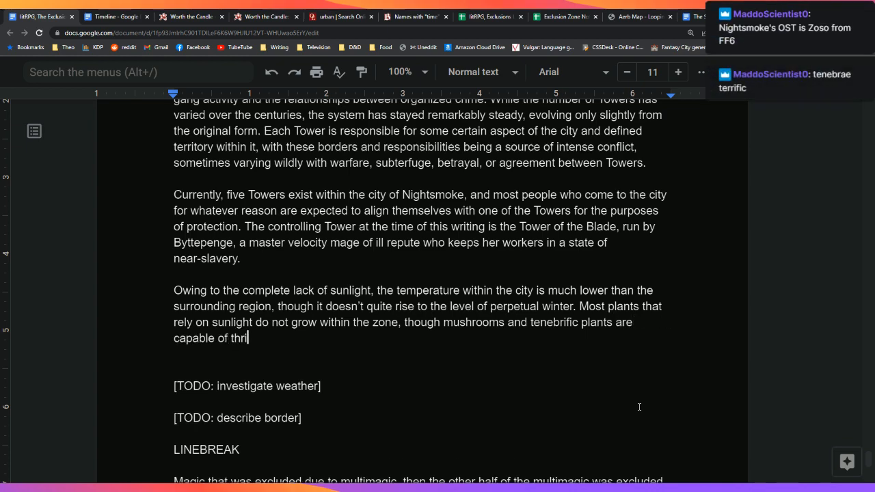
text(ving. Likewise)
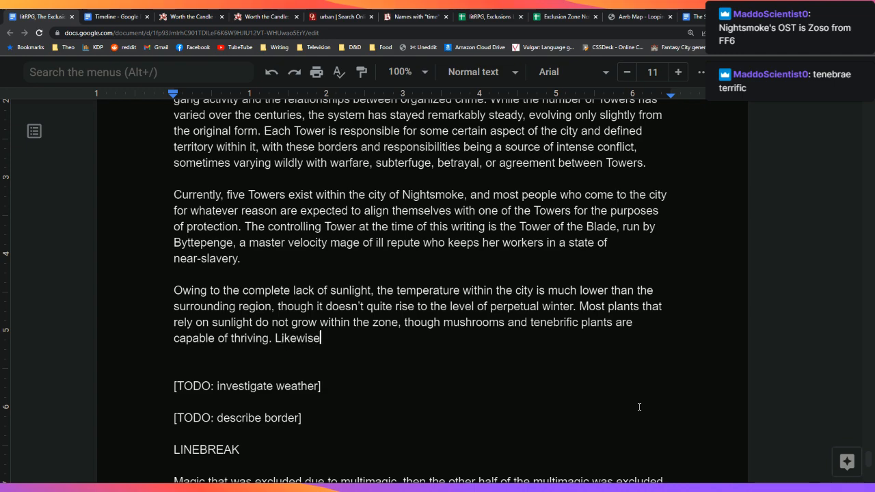
text(, species with )
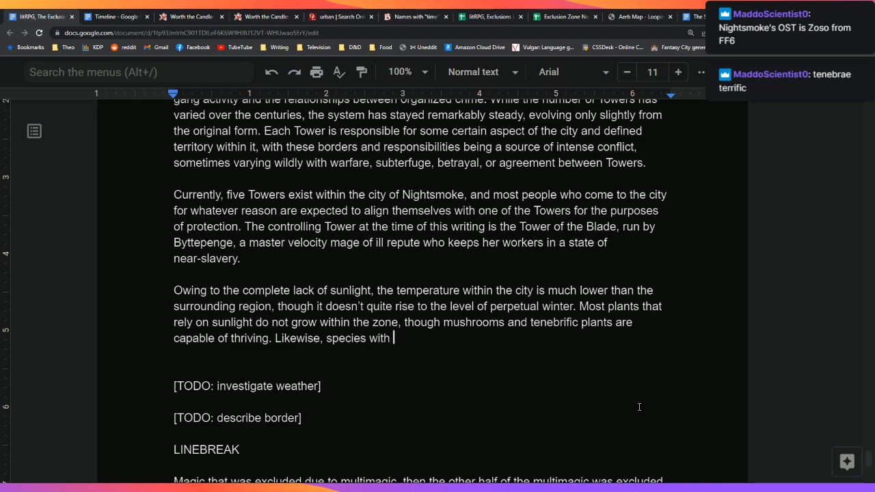
text(photosensitivity)
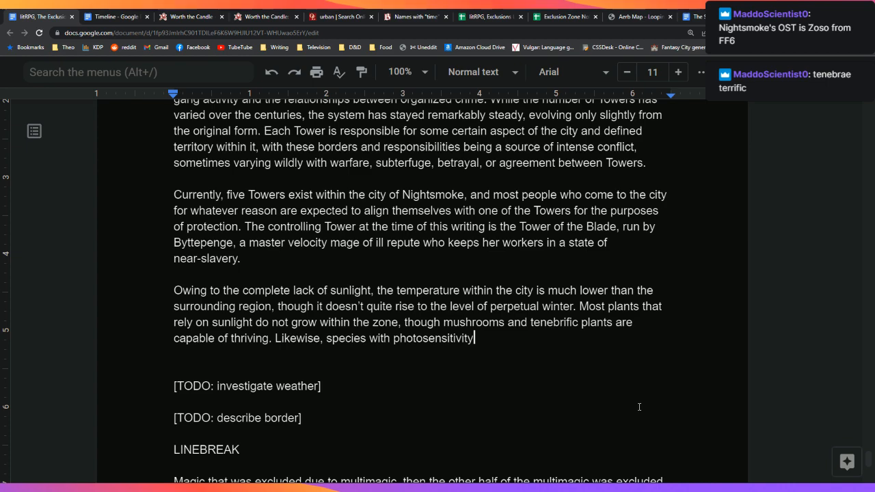
text(, inclyd)
key(BackSpace)
key(BackSpace)
text(yd)
key(BackSpace)
key(BackSpace)
text(uding)
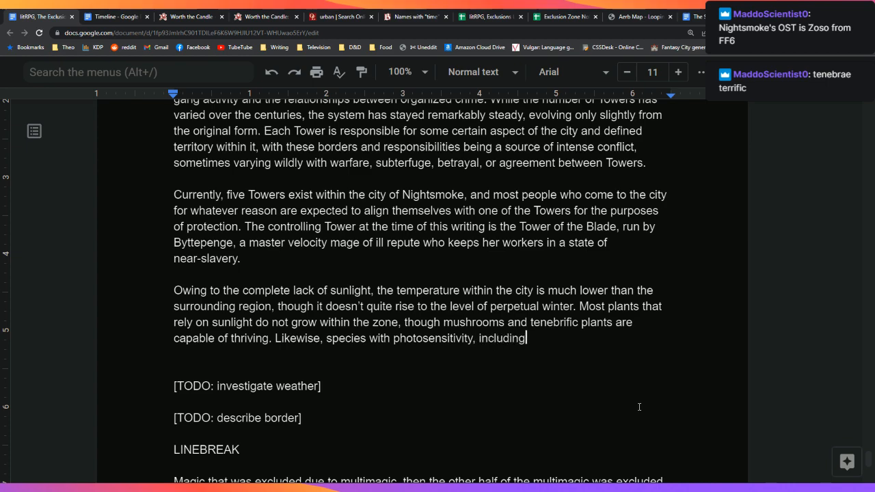
text( those accumst)
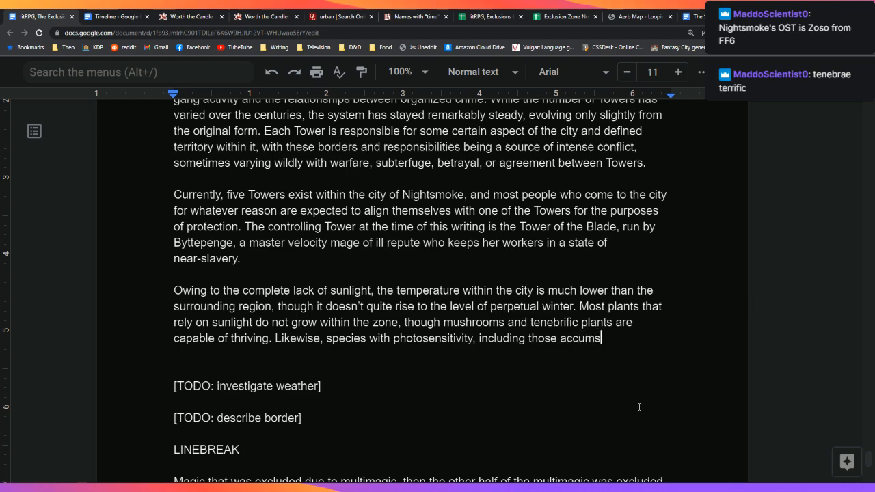
key(BackSpace)
key(BackSpace)
key(BackSpace)
key(BackSpace)
key(BackSpace)
key(BackSpace)
text(ccu)
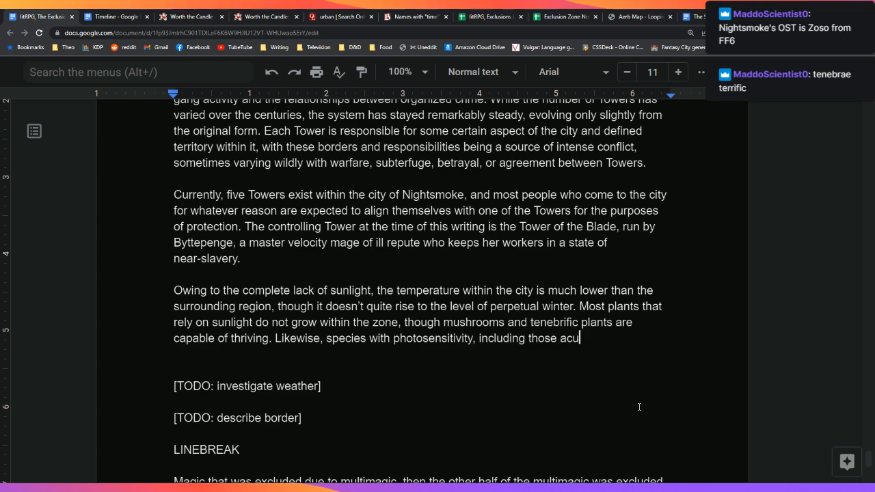
text(stome)
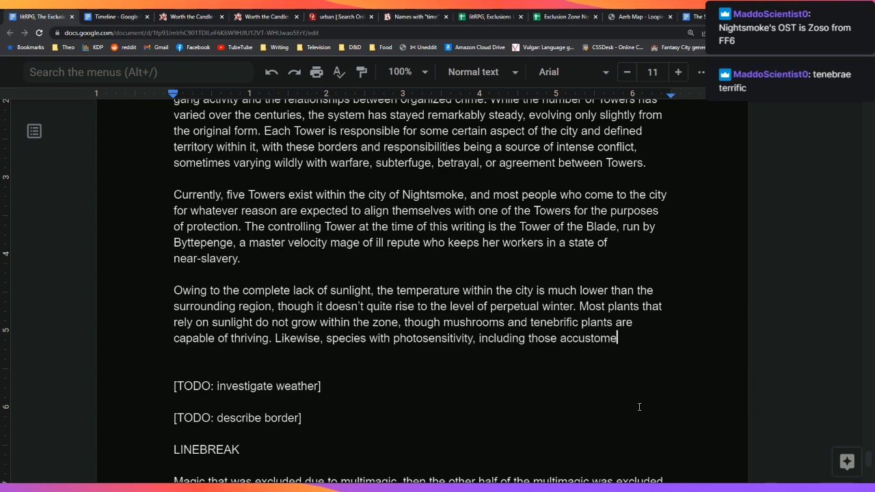
text(d to living undergrou)
text(nderground)
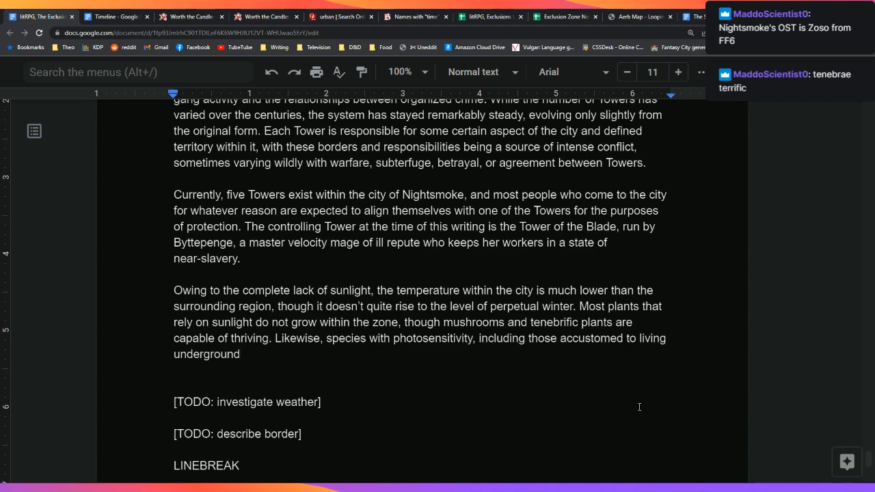
text( and the pen)
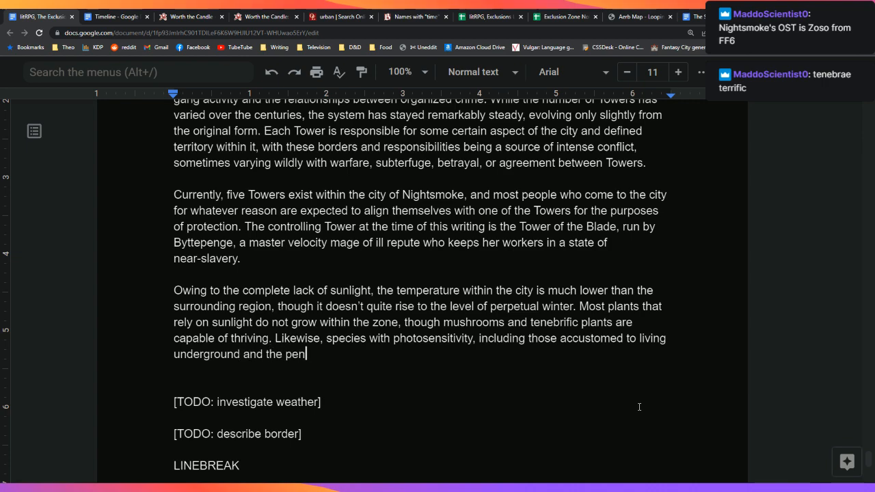
text(umbra, are we)
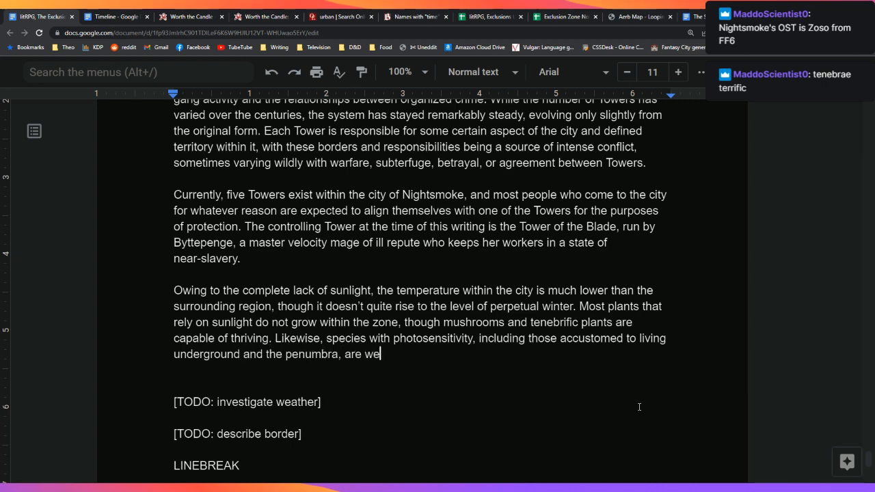
text(ll-adapated)
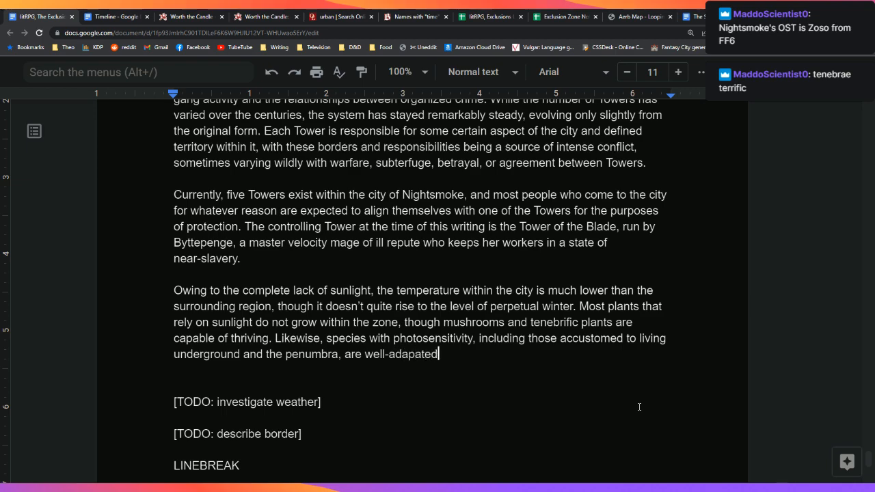
text( to conditions w)
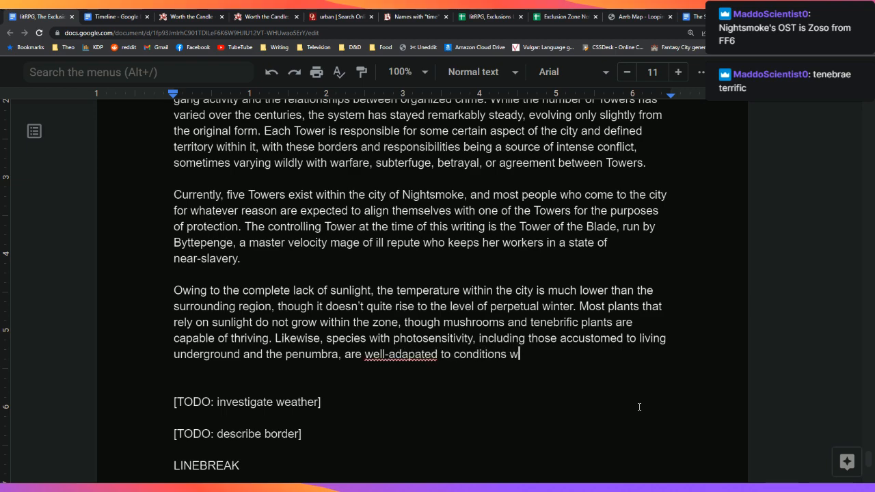
text(ithin the zone.)
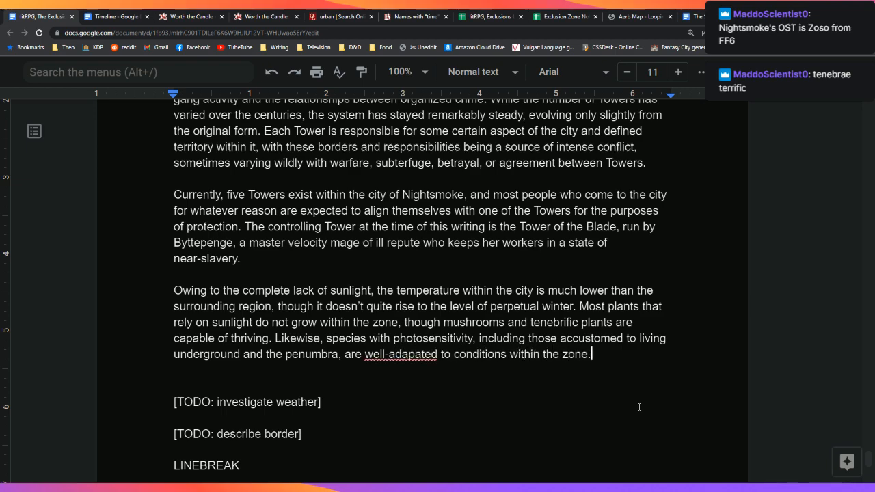
Step: Correct 'well-adapated' to 'well-adapted' and tidy the blank lines before the TODO notes
key(Left)
key(Left)
key(Left)
key(Left)
key(Left)
key(Left)
key(Left)
key(Left)
key(Left)
key(Left)
key(Left)
key(Left)
key(Left)
key(Left)
key(Left)
key(Left)
key(Left)
key(Left)
key(Left)
key(Left)
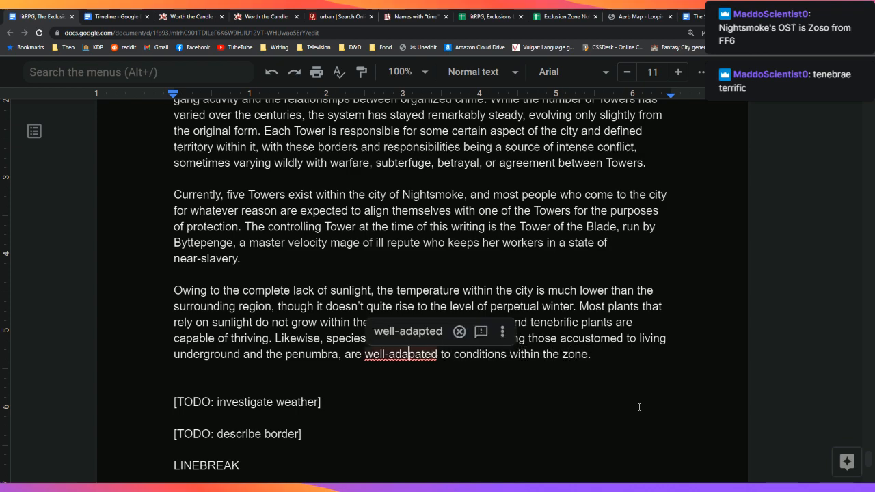
key(Tab)
key(Return)
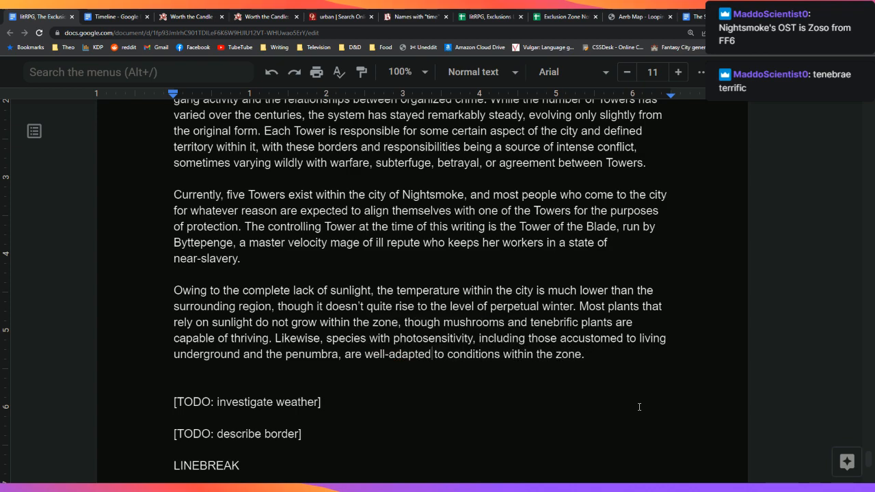
key(Down)
key(Down)
key(Down)
key(Down)
key(Down)
key(Down)
key(Down)
key(Down)
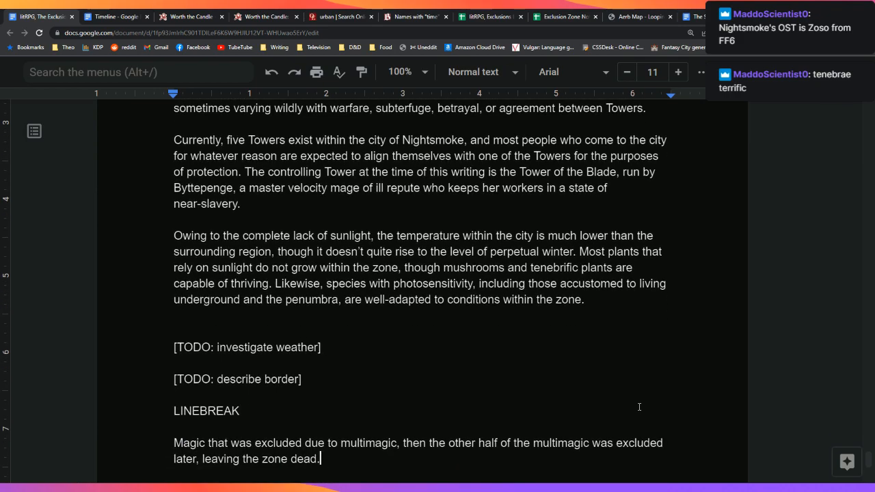
key(Return)
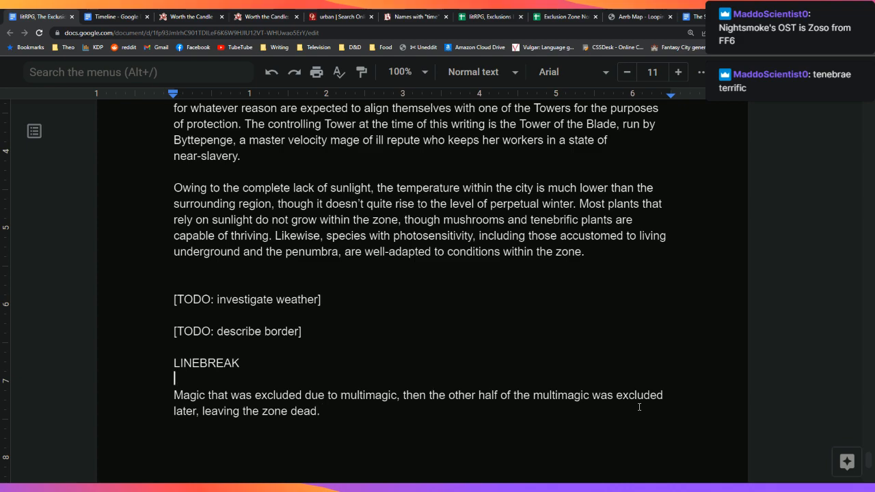
key(Up)
key(Up)
key(Up)
key(Up)
key(Up)
key(Up)
key(Up)
key(Return)
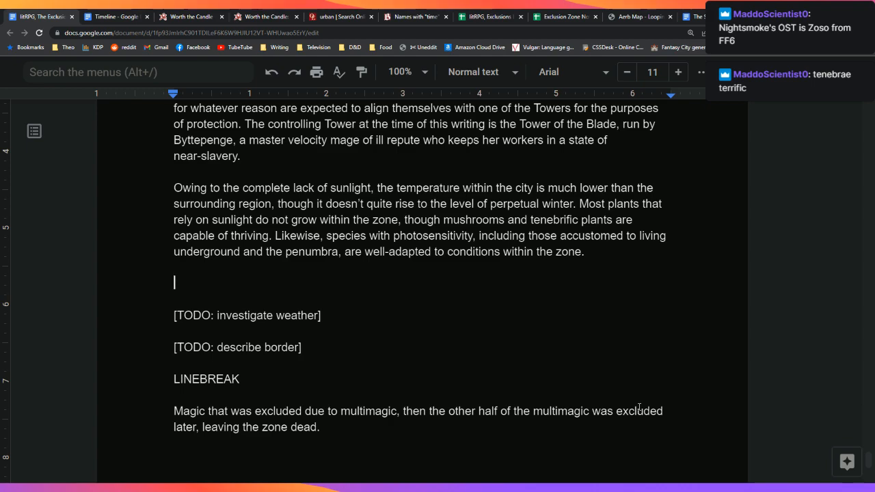
key(BackSpace)
key(BackSpace)
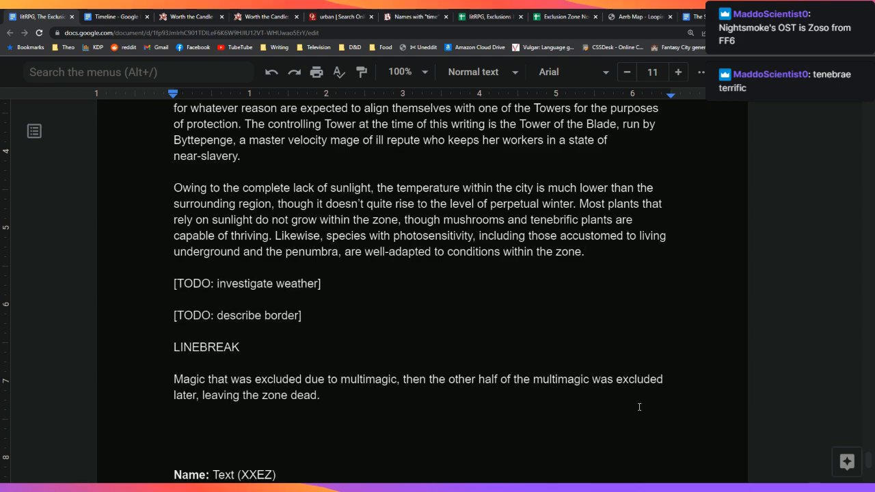
Step: Add a LINEBREAK line above the Name: template block
click(312, 318)
click(342, 291)
click(339, 322)
scroll(333, 324, down, 3)
scroll(332, 326, down, 1)
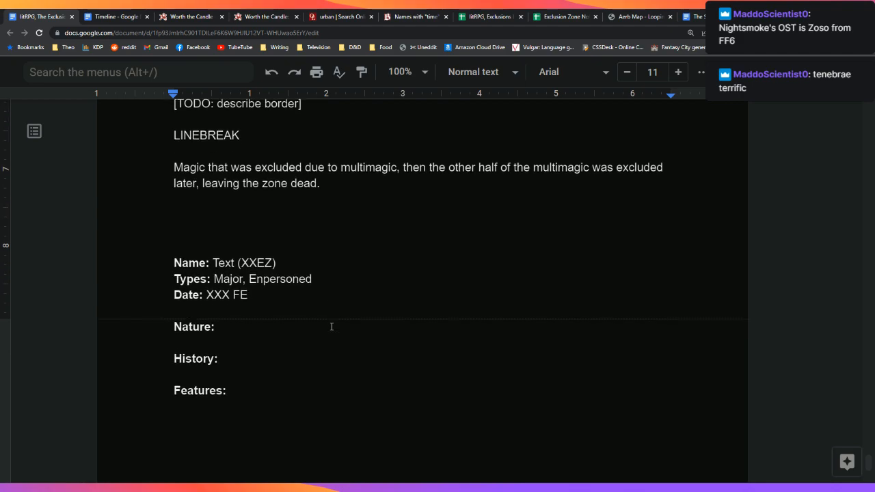
scroll(326, 329, up, 1)
click(240, 273)
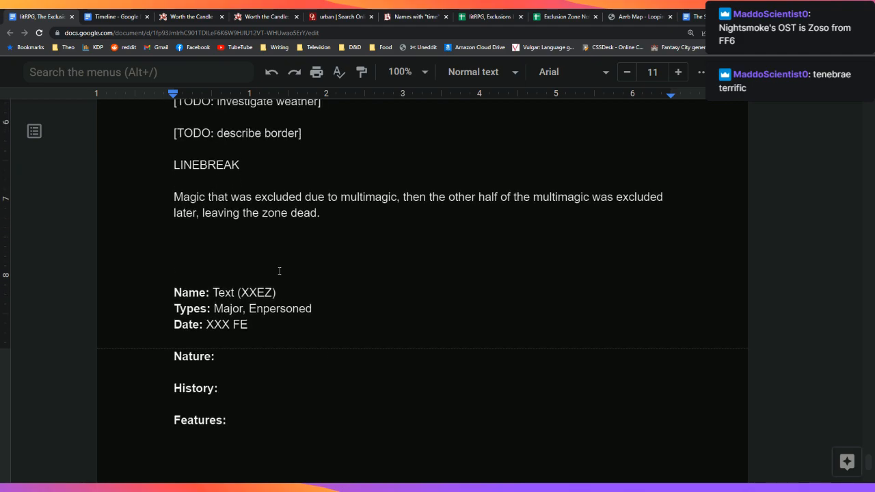
key(Up)
key(Return)
text(LINEBREAK)
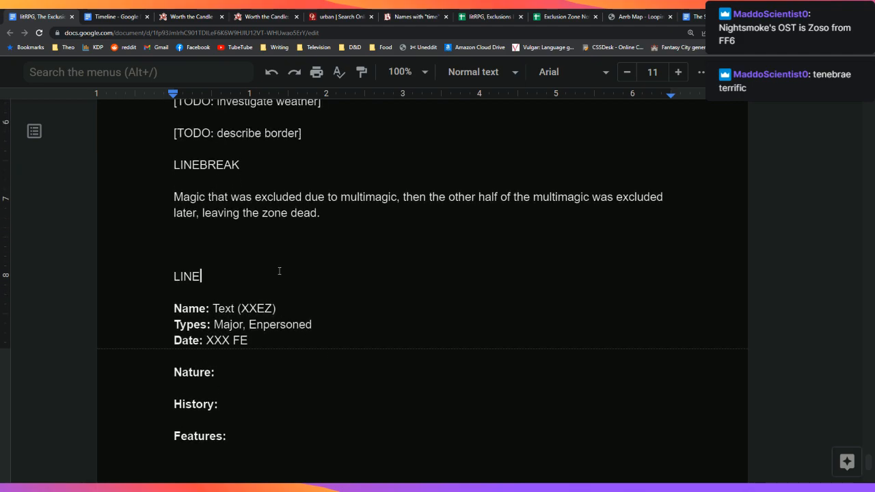
Step: Copy the LINEBREAK-through-Features: template and paste two copies after it
key(Up)
key(shift+Down)
key(shift+Down)
key(shift+Down)
key(shift+Down)
key(shift+Down)
key(shift+Down)
key(shift+Down)
key(shift+Down)
key(shift+Down)
key(shift+Down)
key(shift+Down)
key(shift+Down)
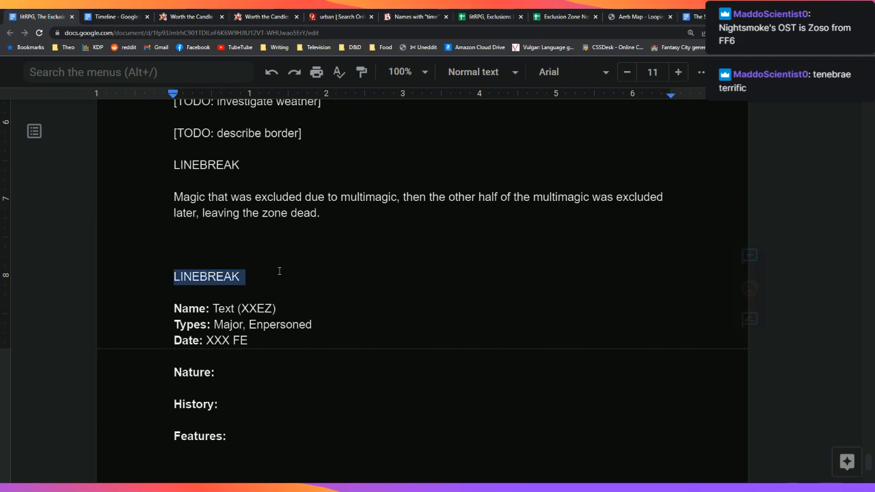
key(ctrl+c)
key(Left)
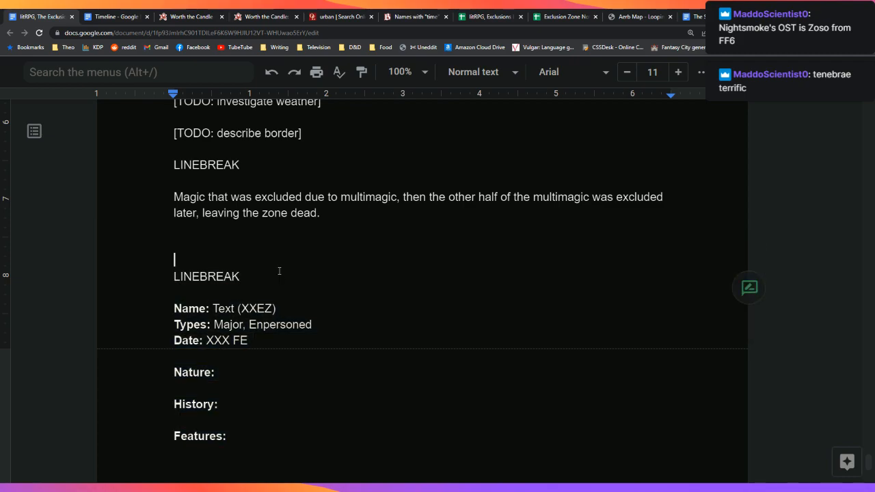
key(Up)
key(Return)
key(ctrl+v)
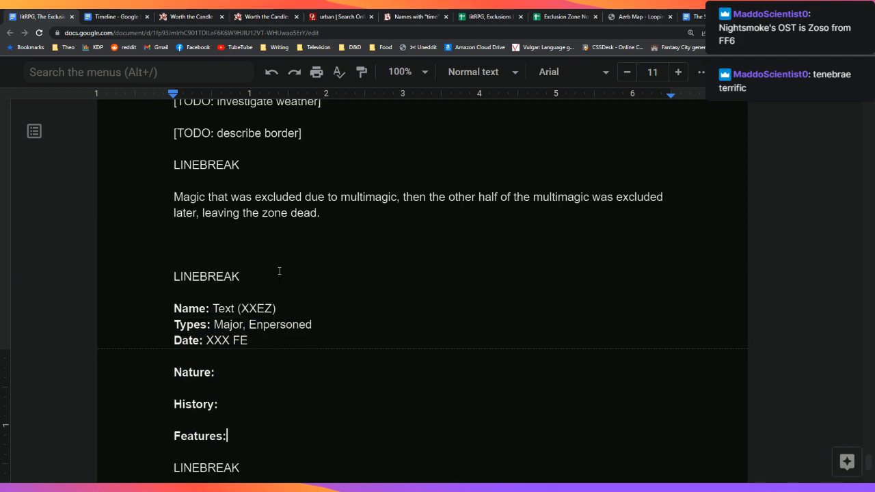
key(Return)
key(ctrl+v)
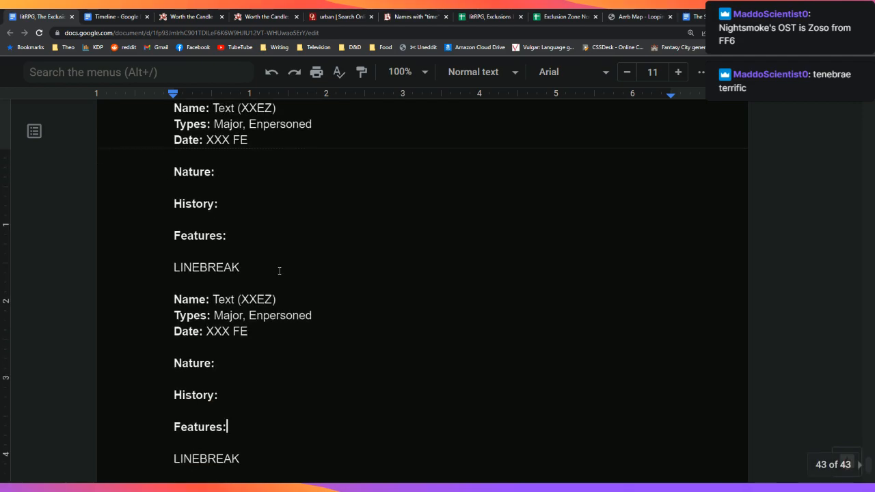
scroll(337, 306, up, 2)
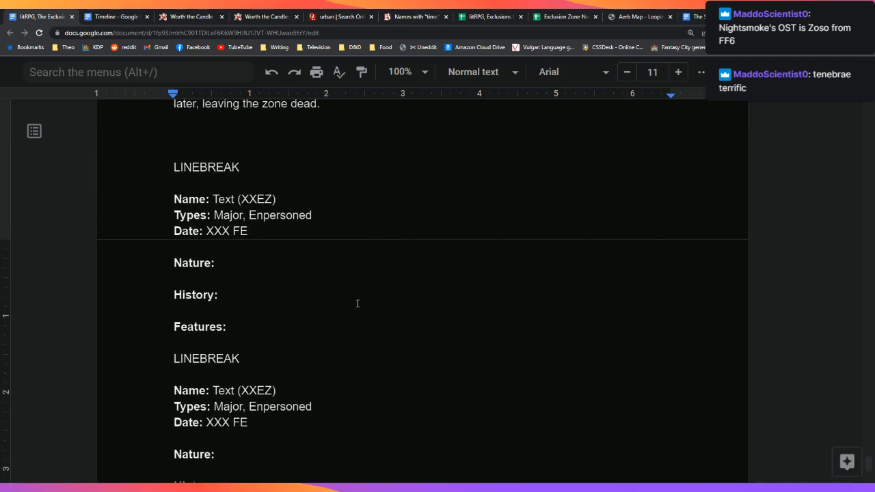
scroll(358, 303, up, 2)
Step: Fill row 67, City of Lasting Blood, green in the Exclusions List spreadsheet
key(ctrl+7)
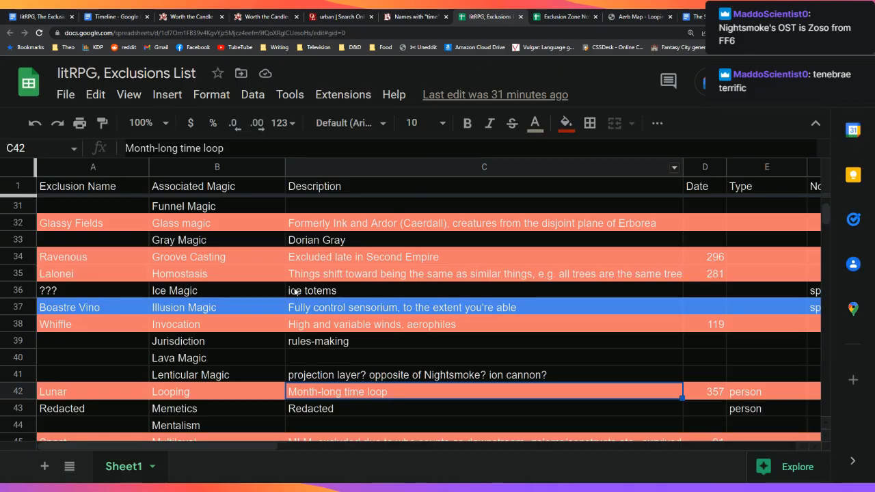
scroll(249, 290, up, 10)
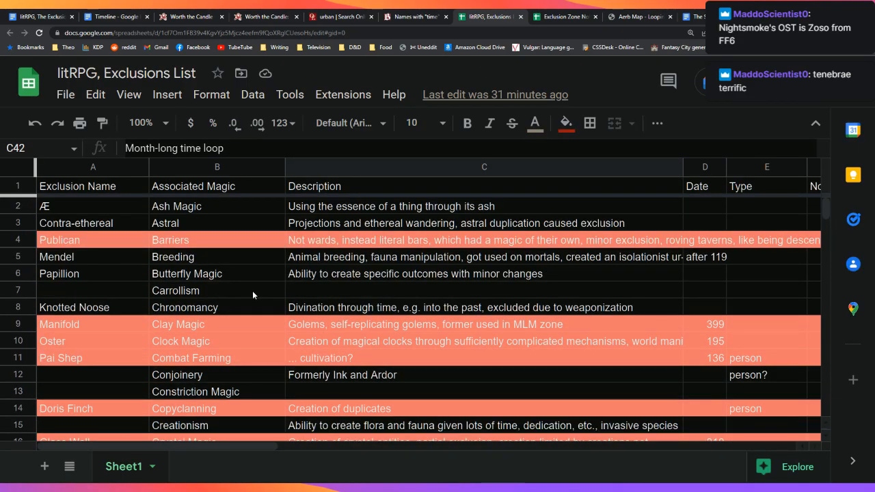
scroll(253, 290, down, 19)
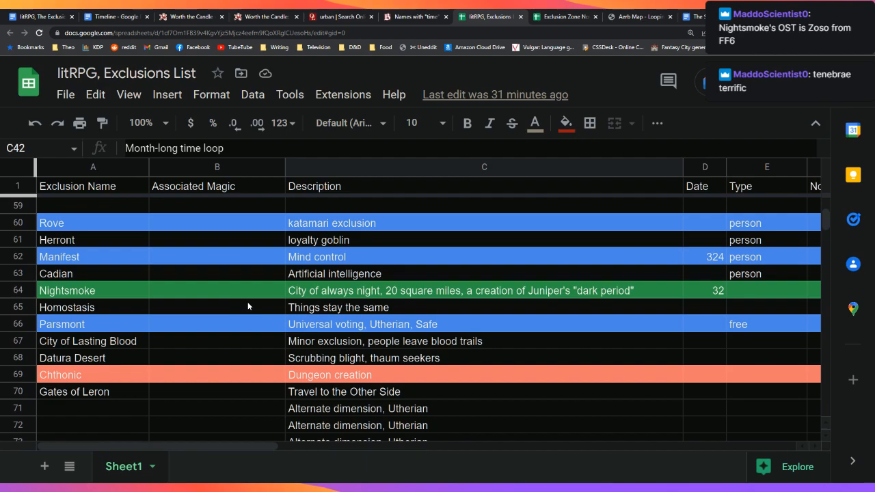
scroll(248, 306, down, 1)
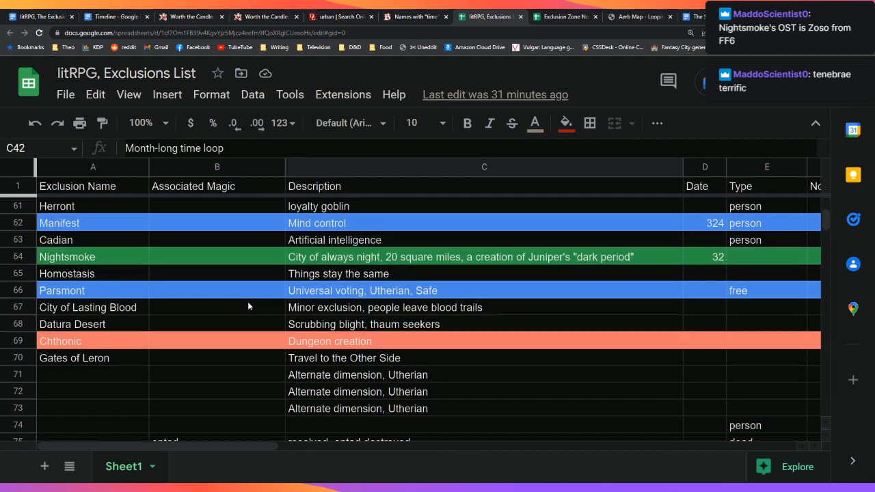
scroll(249, 307, down, 2)
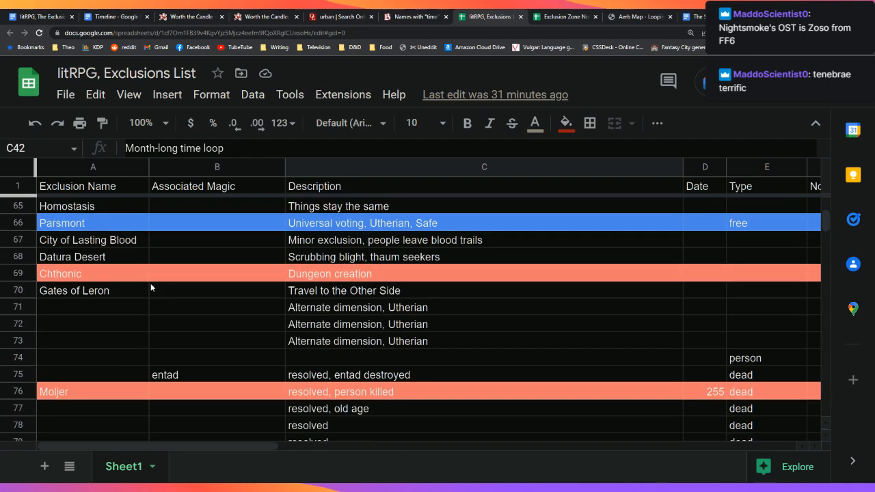
click(19, 239)
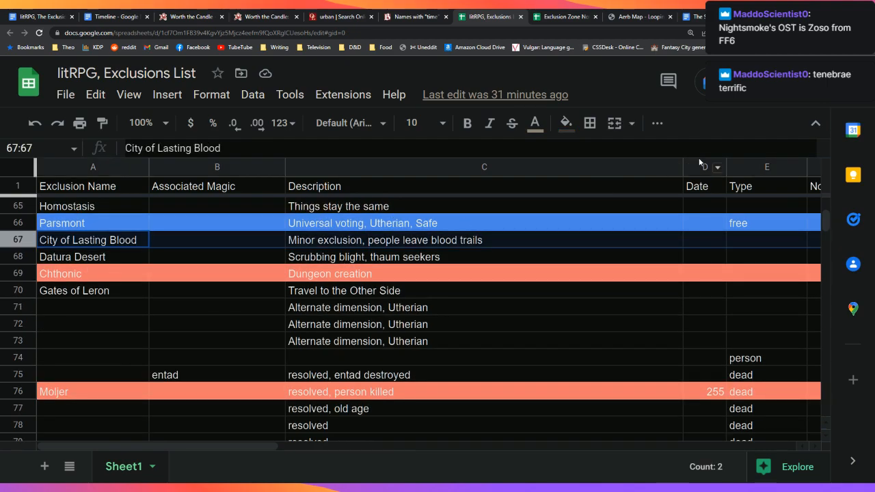
click(560, 127)
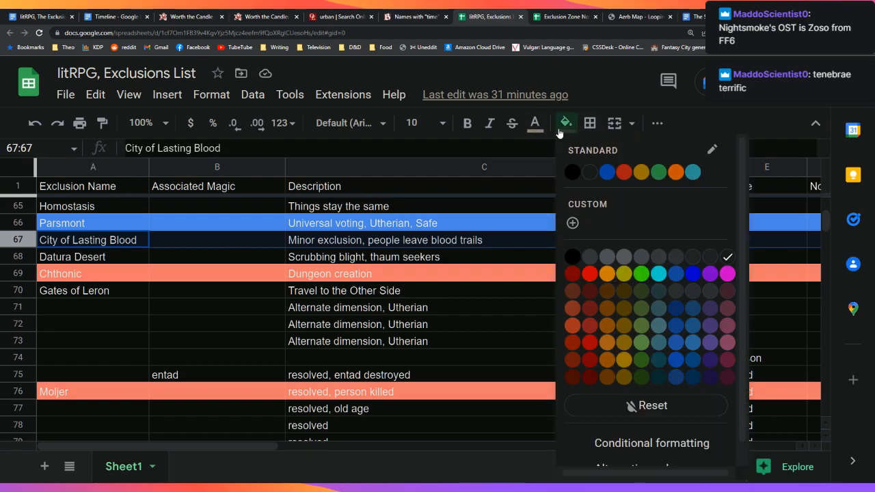
click(658, 171)
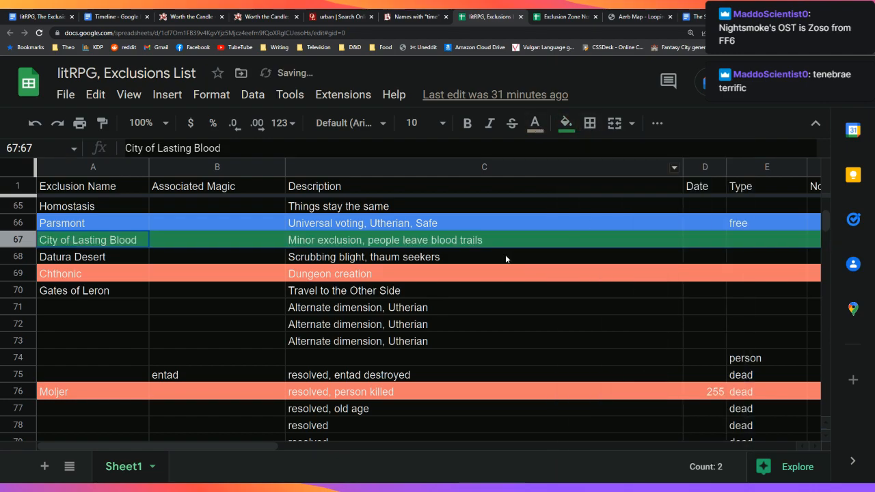
click(48, 16)
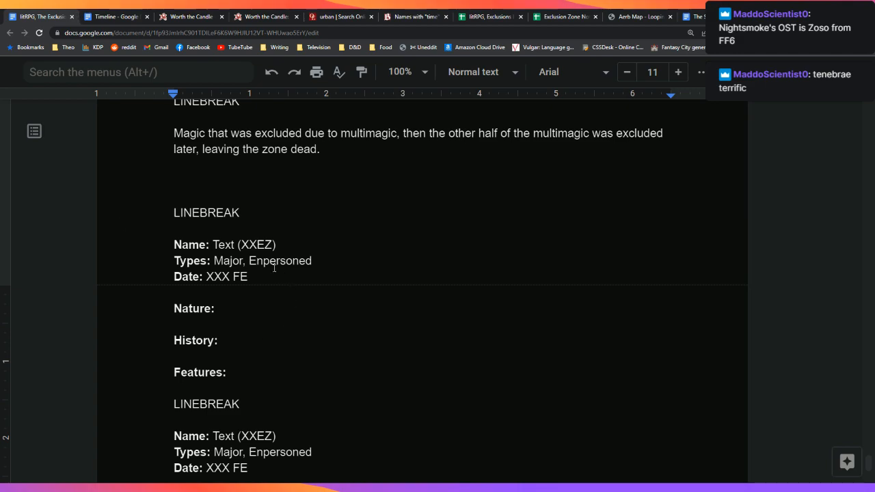
Step: Replace the placeholder 'Text' after Name: with 'City of Lasting Blood' in the first new template
double_click(225, 244)
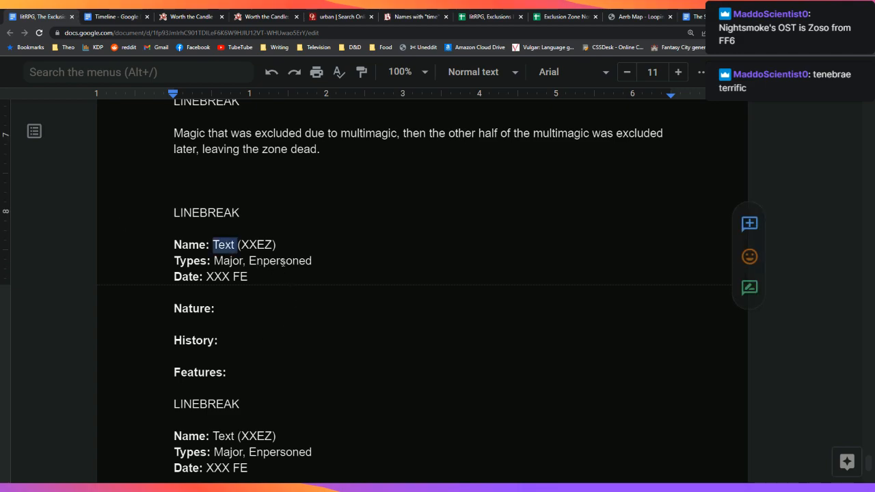
text(City of Lastin)
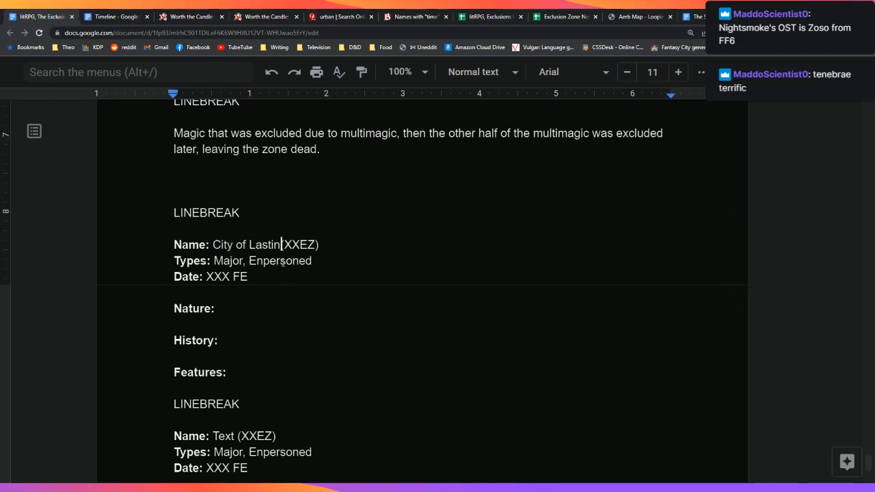
text(g Blood)
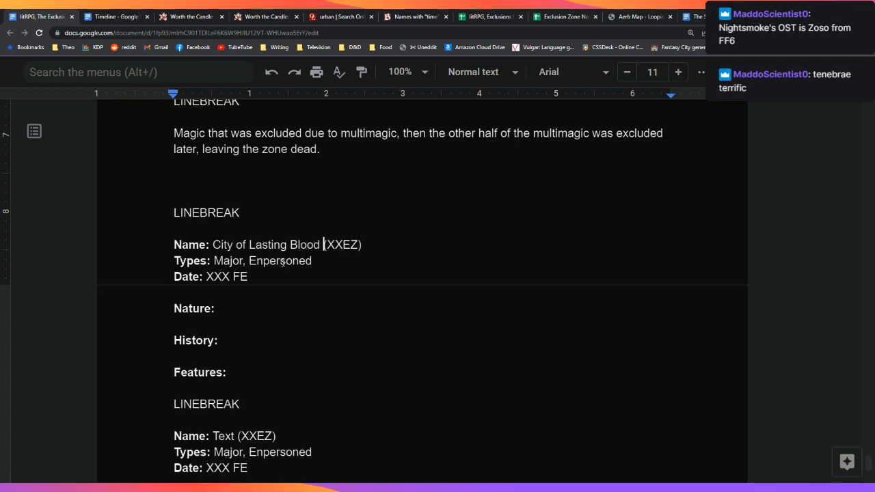
key(Down)
key(Down)
key(Down)
key(Down)
key(Down)
key(Down)
key(Down)
key(Down)
key(Down)
key(Down)
key(Down)
key(Down)
key(Down)
key(Down)
key(Down)
key(Down)
key(Down)
key(Down)
key(Down)
key(Down)
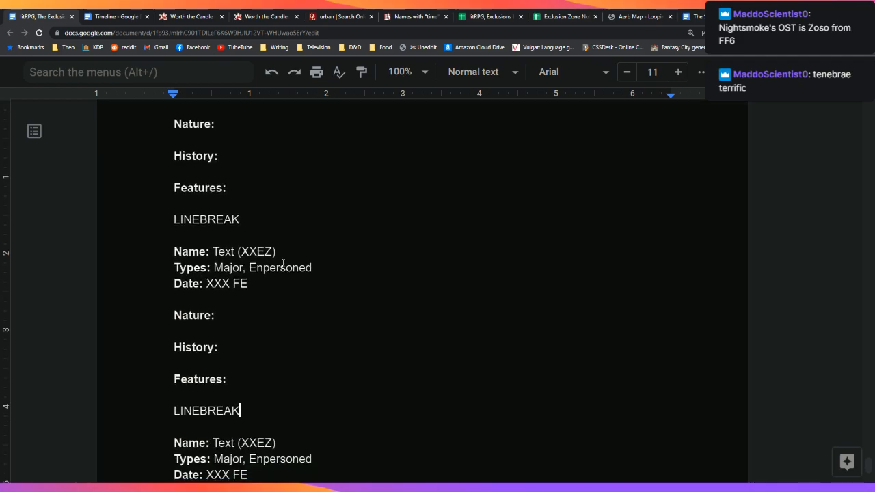
key(Up)
key(Up)
key(Up)
key(Up)
key(Up)
key(Up)
key(Up)
key(Up)
key(Up)
key(Up)
key(Up)
key(Down)
key(Left)
key(Left)
key(Left)
key(Left)
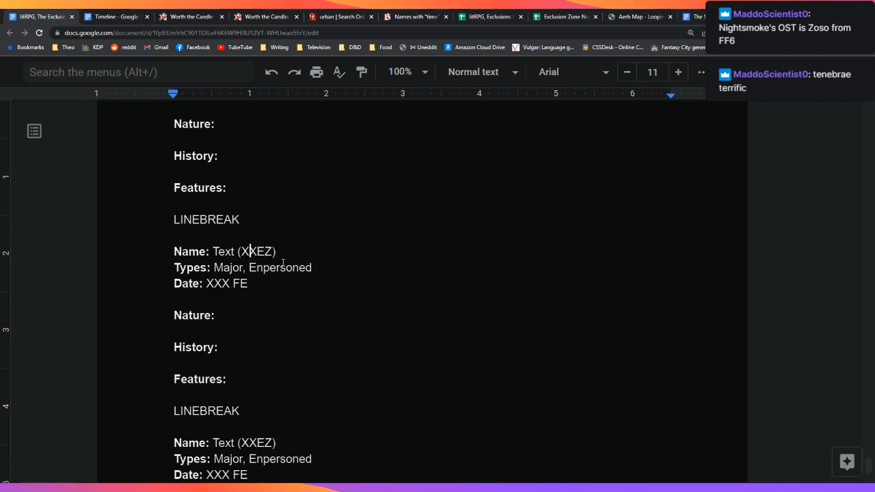
key(Left)
key(Left)
key(Left)
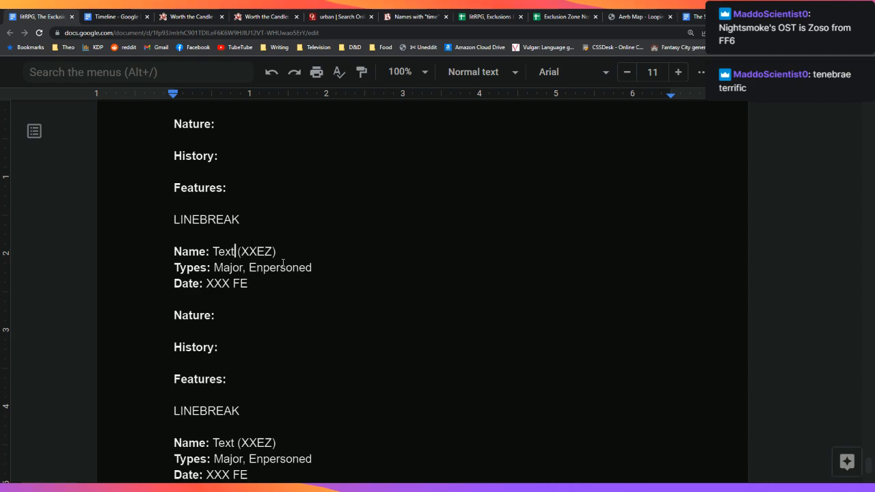
click(505, 13)
Step: Find and select the whole Lenticular Magic row (row 41) in the exclusions sheet
scroll(439, 267, down, 1)
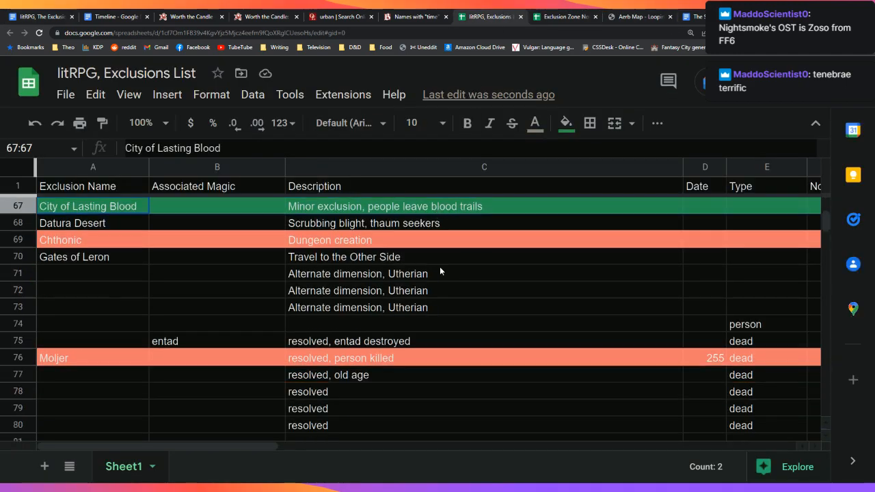
scroll(439, 272, down, 1)
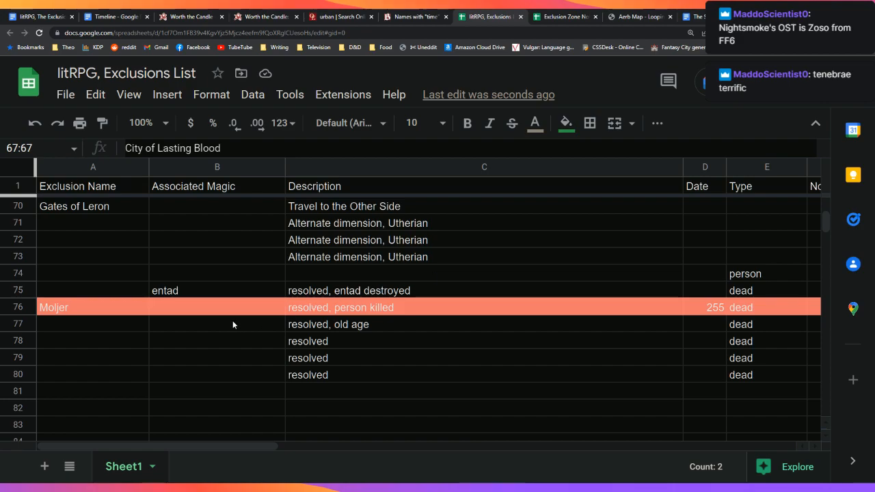
click(27, 295)
scroll(281, 259, up, 12)
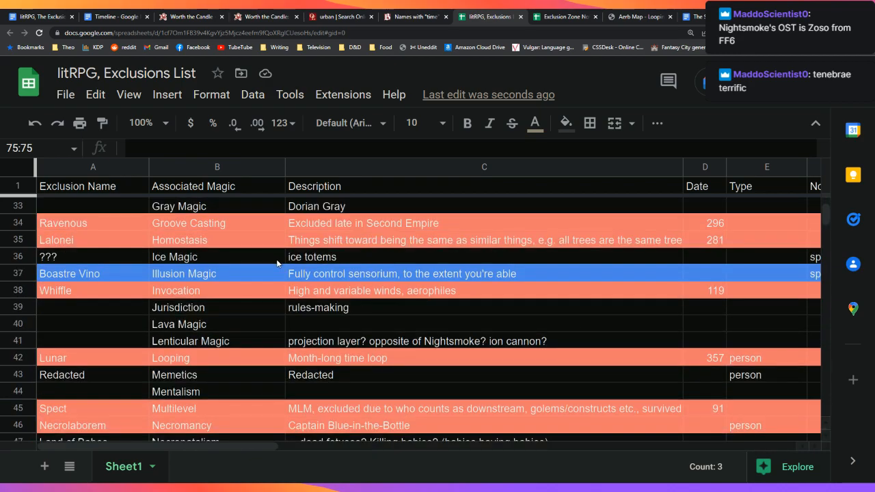
scroll(277, 262, up, 10)
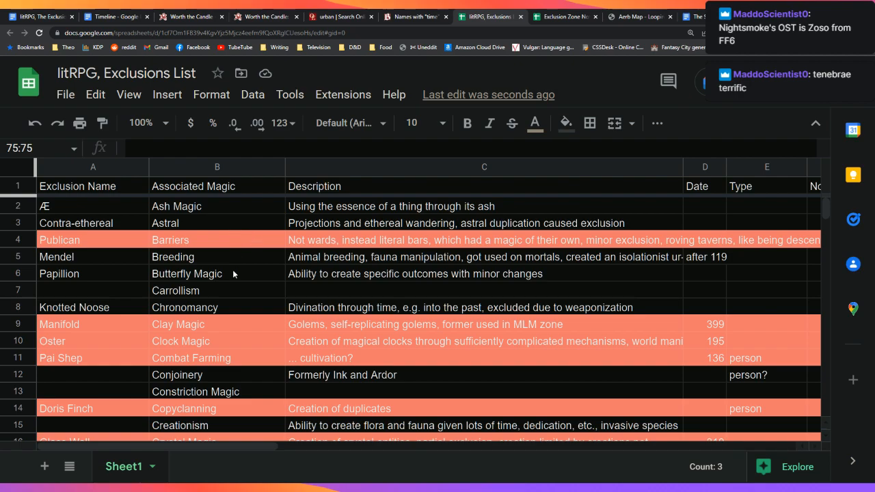
scroll(233, 270, down, 8)
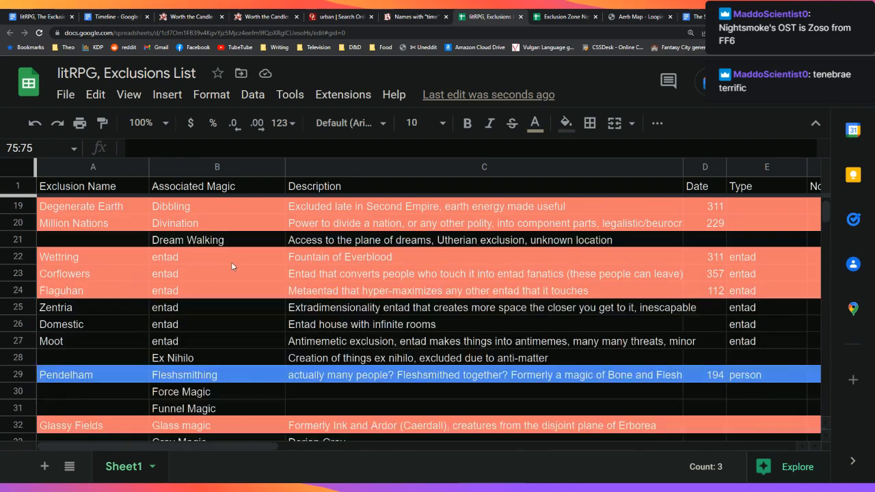
scroll(232, 265, down, 3)
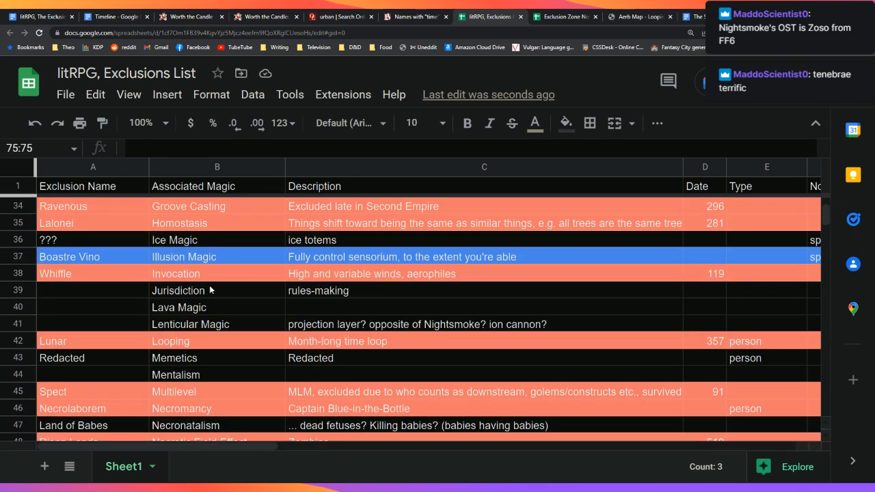
click(21, 324)
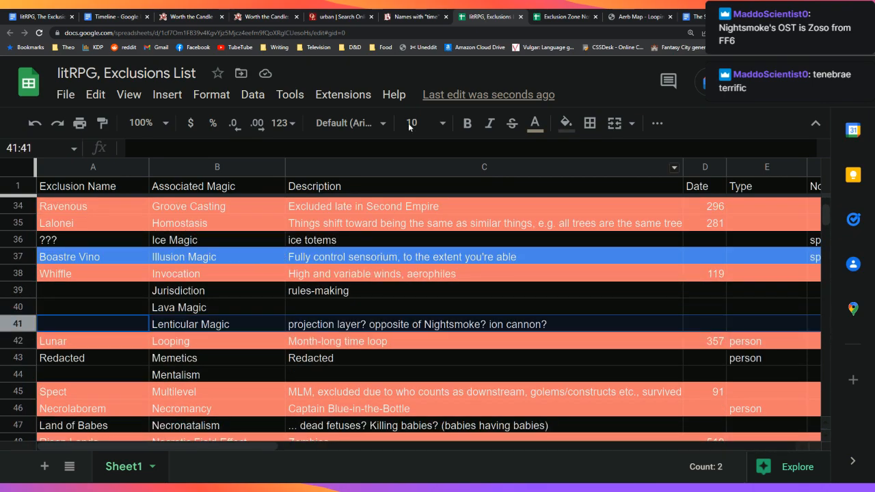
Step: Fill the selected row green, then go back to the exclusion-zone document
click(566, 123)
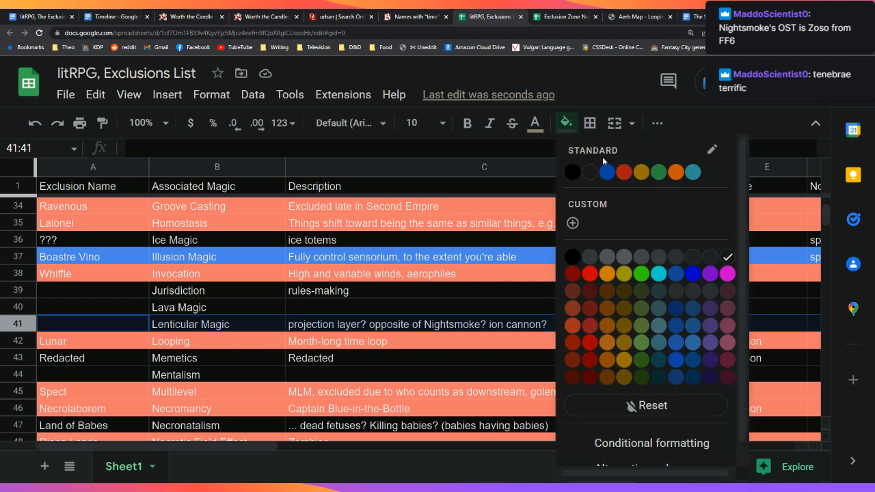
click(658, 172)
click(434, 236)
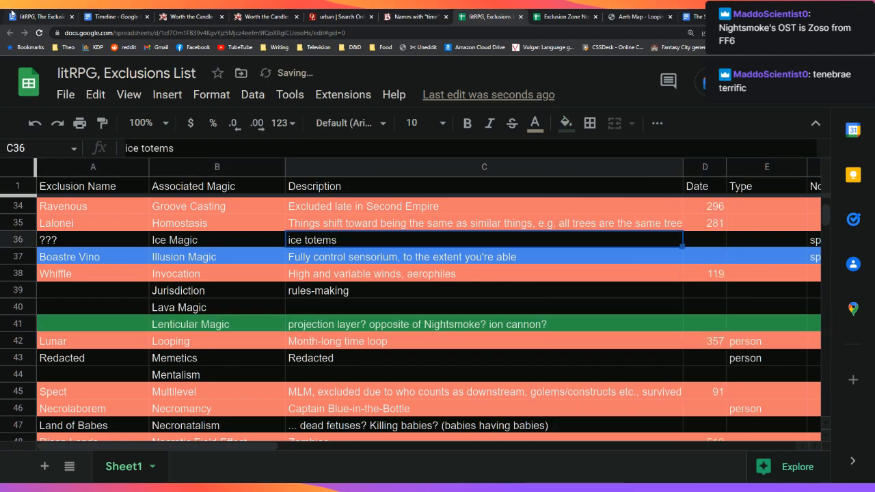
click(41, 16)
Step: Enter 'Lenticular (sunbeam of godly power)' on the next entry's Nature line
scroll(238, 378, down, 2)
scroll(219, 365, up, 2)
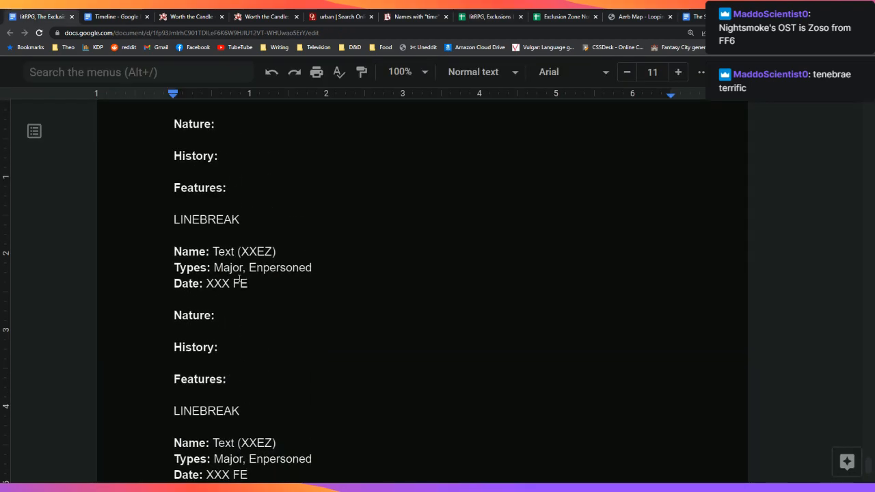
click(270, 314)
text(Lenticul)
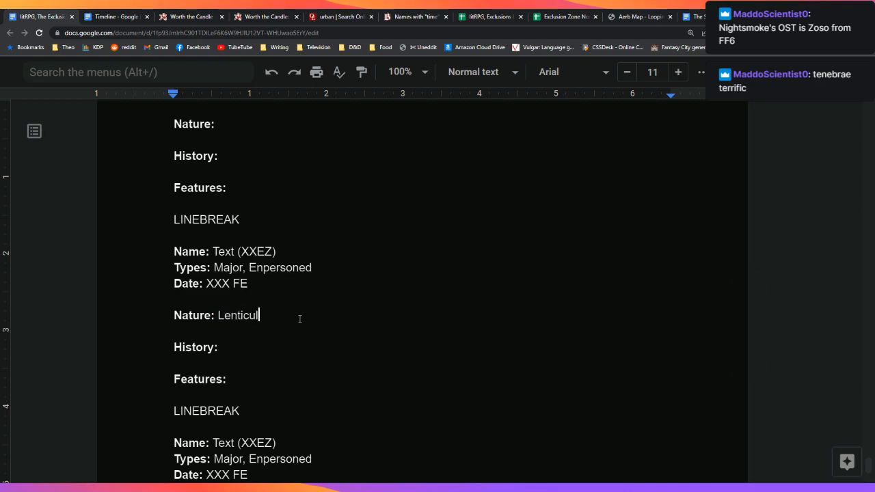
text(ar (o)
key(BackSpace)
text(beam)
key(BackSpace)
key(BackSpace)
key(BackSpace)
key(BackSpace)
key(BackSpace)
text(sunbeam of the)
key(BackSpace)
key(BackSpace)
key(BackSpace)
key(BackSpace)
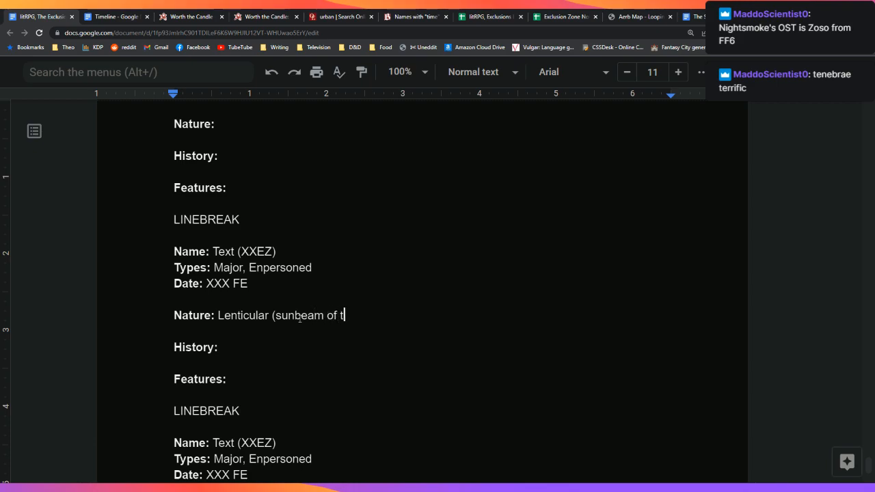
text(godly power))
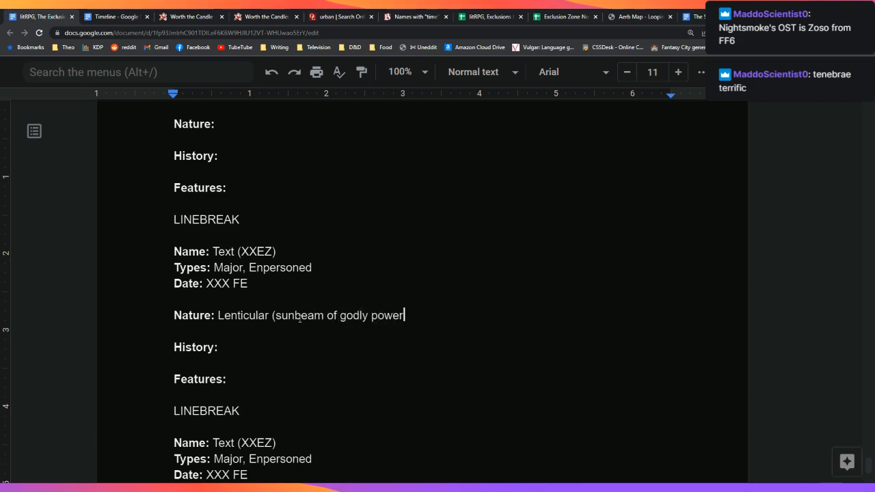
Step: Scroll up through the document to review the earlier zone entries
click(369, 278)
scroll(444, 384, up, 3)
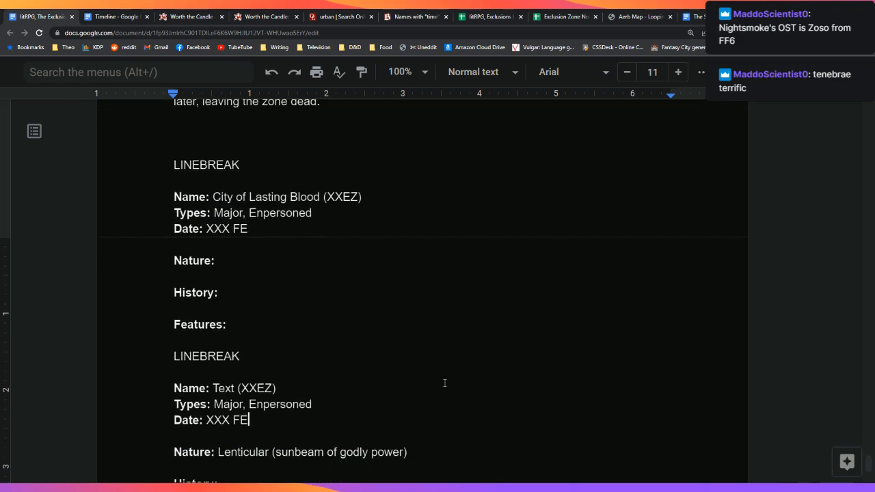
scroll(444, 383, down, 1)
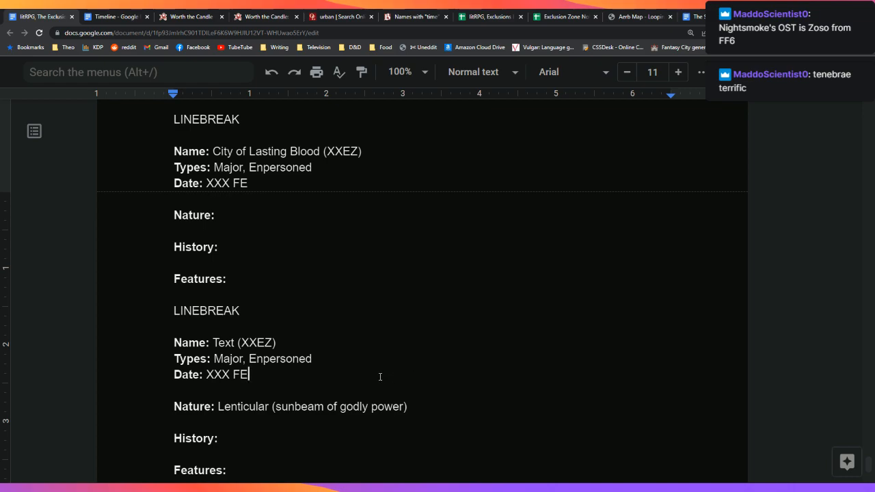
scroll(378, 376, up, 3)
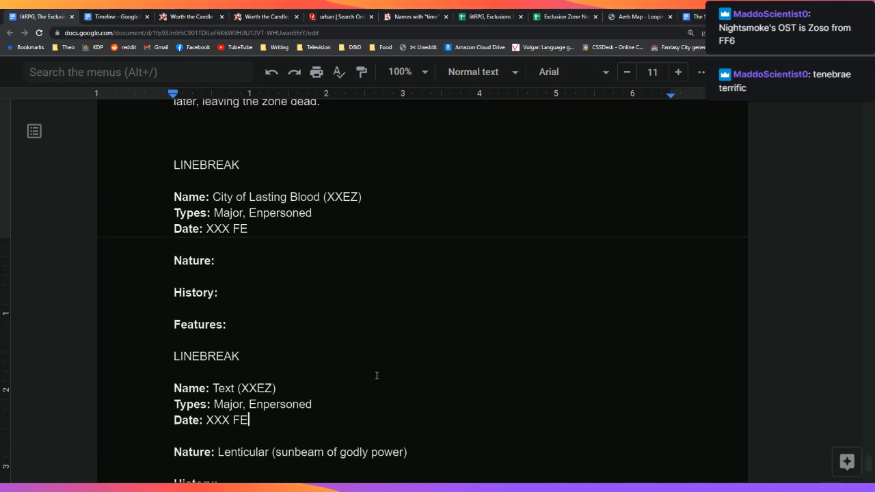
scroll(377, 376, up, 3)
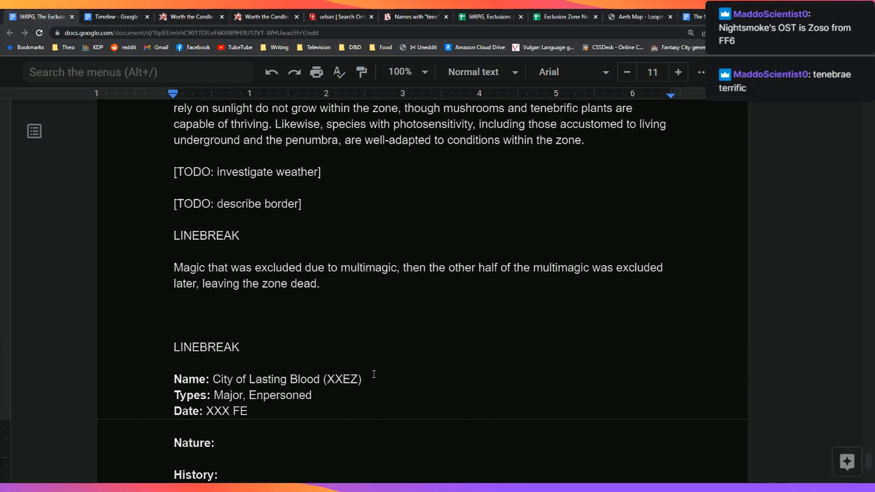
scroll(369, 372, up, 1)
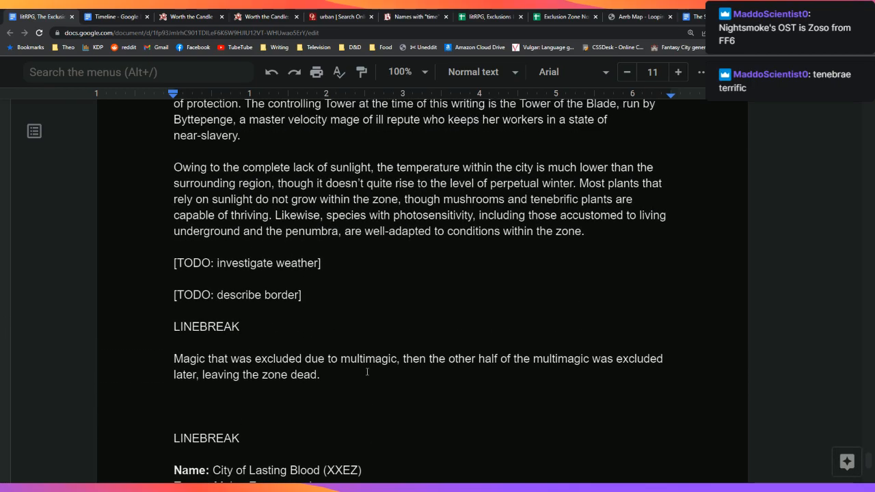
scroll(366, 372, up, 3)
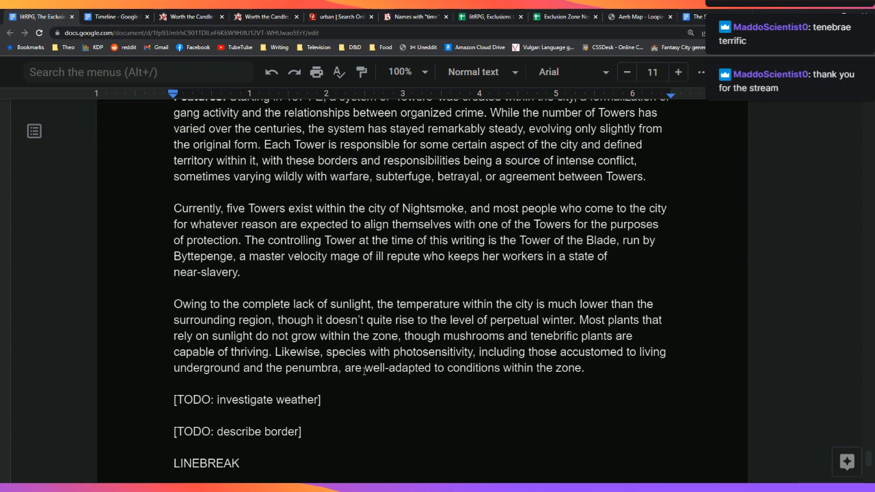